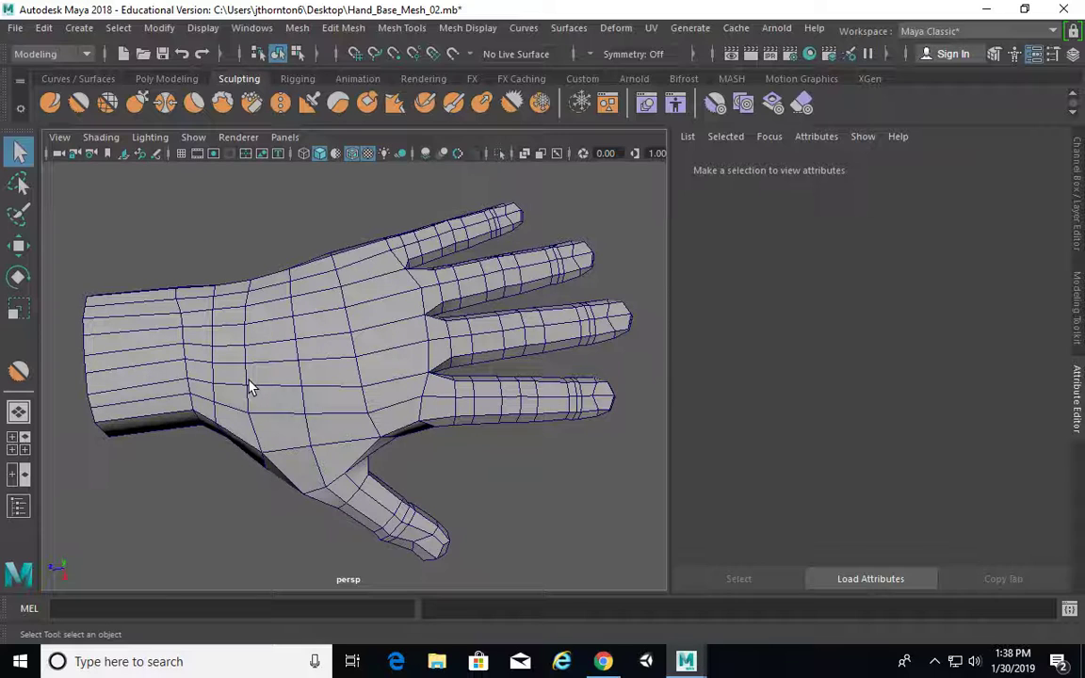
Switch the hand mesh to face selection and examine individual faces around the wrist and back of the hand.
{"action": "middle_click_drag", "start_coordinate": [203, 350], "coordinate": [226, 349], "text": "alt"}
{"action": "right_click_drag", "start_coordinate": [221, 348], "coordinate": [245, 351], "text": "alt"}
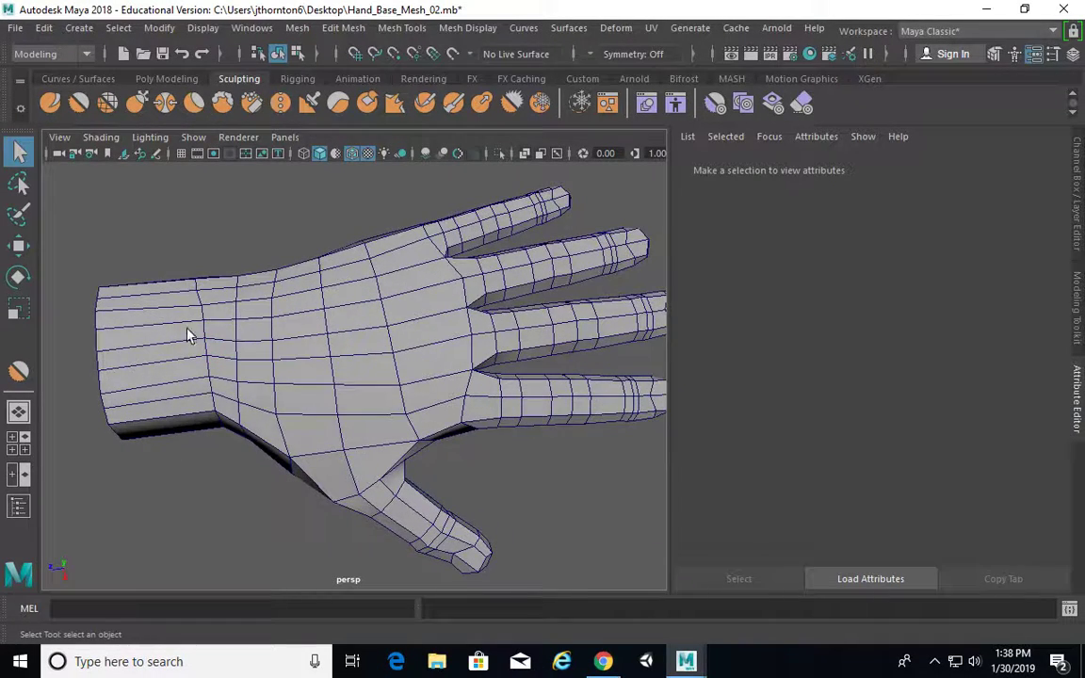
{"action": "right_click_drag", "start_coordinate": [187, 330], "coordinate": [306, 334], "text": "alt"}
{"action": "right_click_drag", "start_coordinate": [218, 179], "coordinate": [217, 218]}
{"action": "left_click", "coordinate": [235, 309]}
{"action": "middle_click_drag", "start_coordinate": [266, 407], "coordinate": [290, 393], "text": "alt"}
{"action": "left_click", "coordinate": [317, 303]}
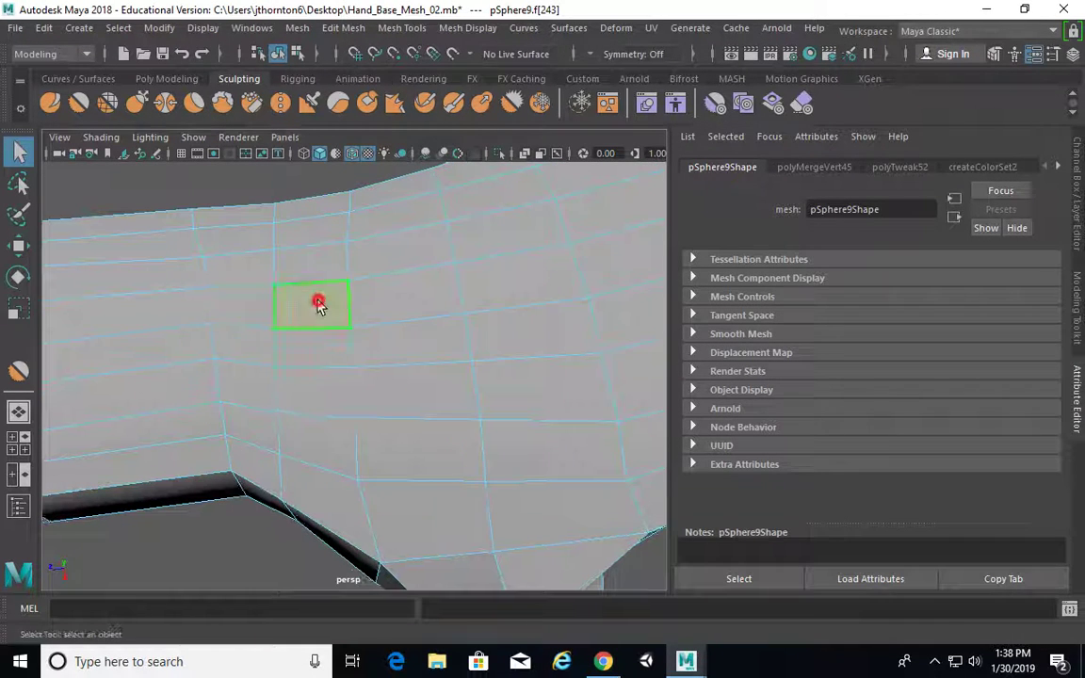
{"action": "left_click", "coordinate": [300, 350]}
{"action": "left_click", "coordinate": [264, 310]}
{"action": "left_click", "coordinate": [251, 346]}
{"action": "left_click", "coordinate": [300, 353]}
{"action": "left_click", "coordinate": [255, 386]}
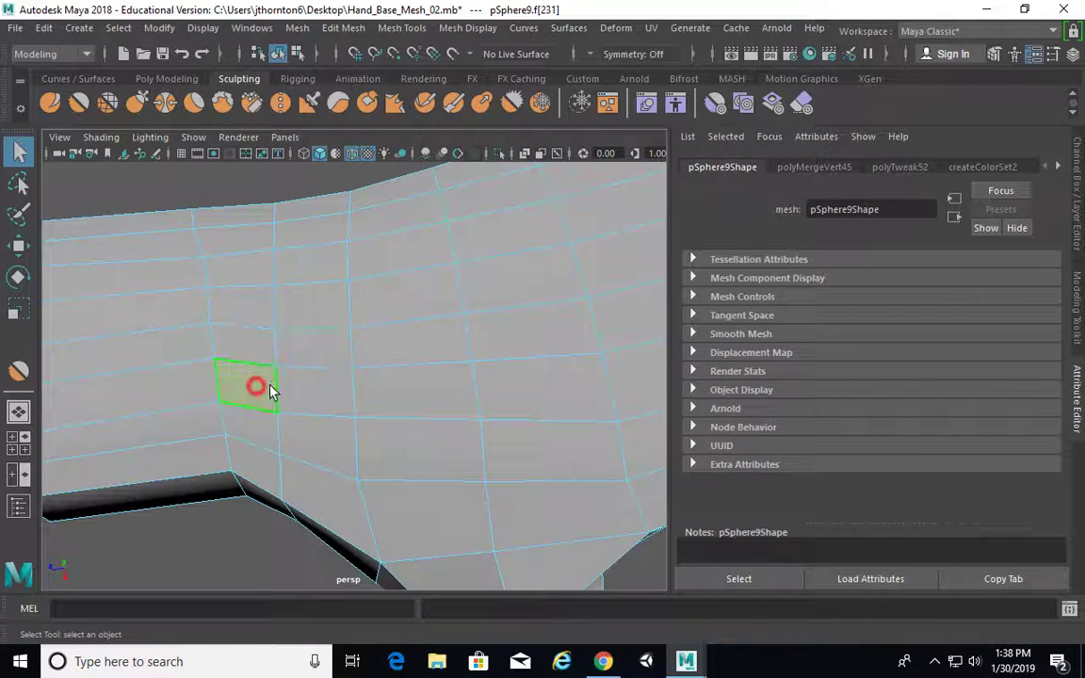
{"action": "left_click", "coordinate": [290, 385]}
{"action": "left_click_drag", "start_coordinate": [395, 457], "coordinate": [320, 367], "text": "alt"}
{"action": "left_click", "coordinate": [315, 344]}
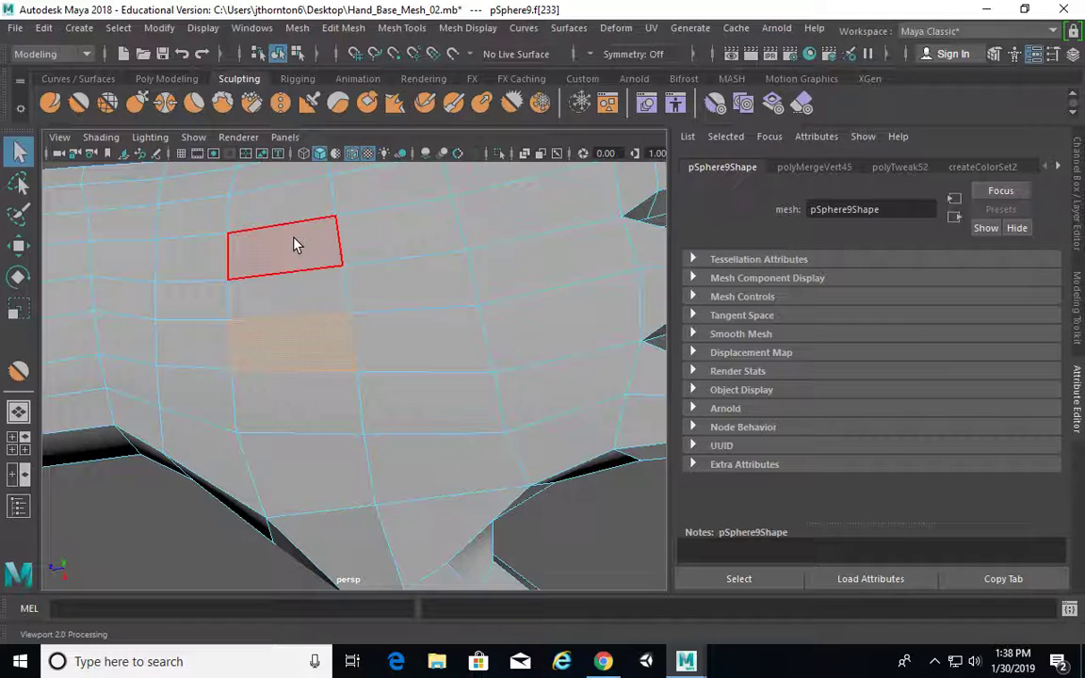
Examine the faces along the back of the hand and the fingers, picking single faces on the fingers.
{"action": "left_click_drag", "start_coordinate": [293, 247], "coordinate": [413, 343], "text": "alt"}
{"action": "right_click_drag", "start_coordinate": [413, 342], "coordinate": [379, 327], "text": "alt"}
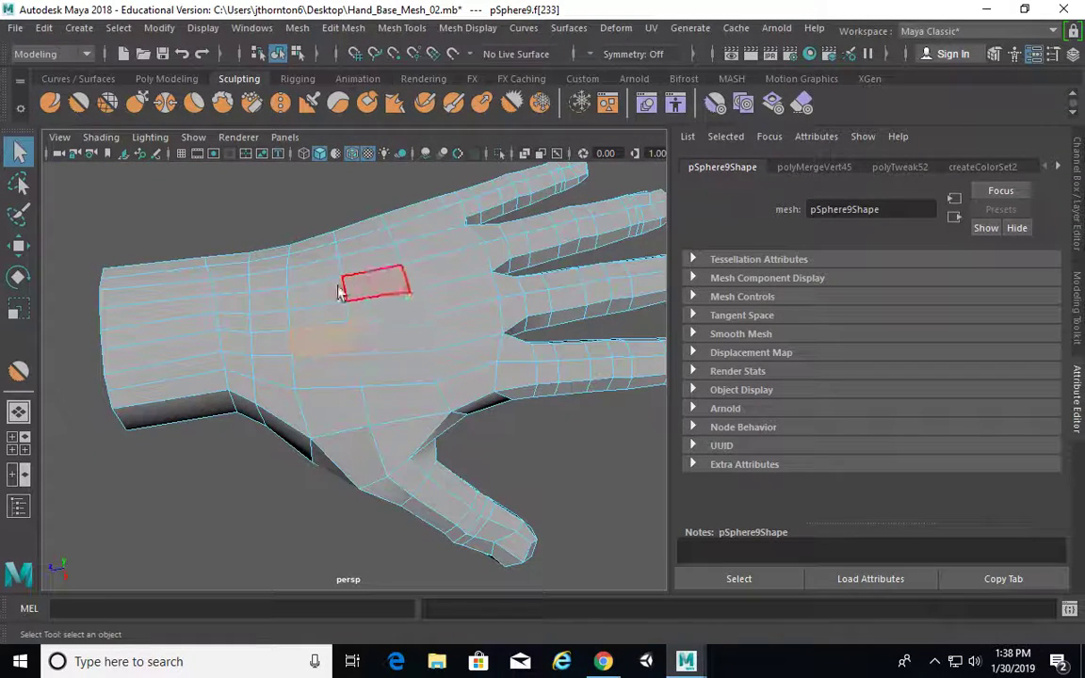
{"action": "left_click_drag", "start_coordinate": [350, 348], "coordinate": [329, 327], "text": "alt"}
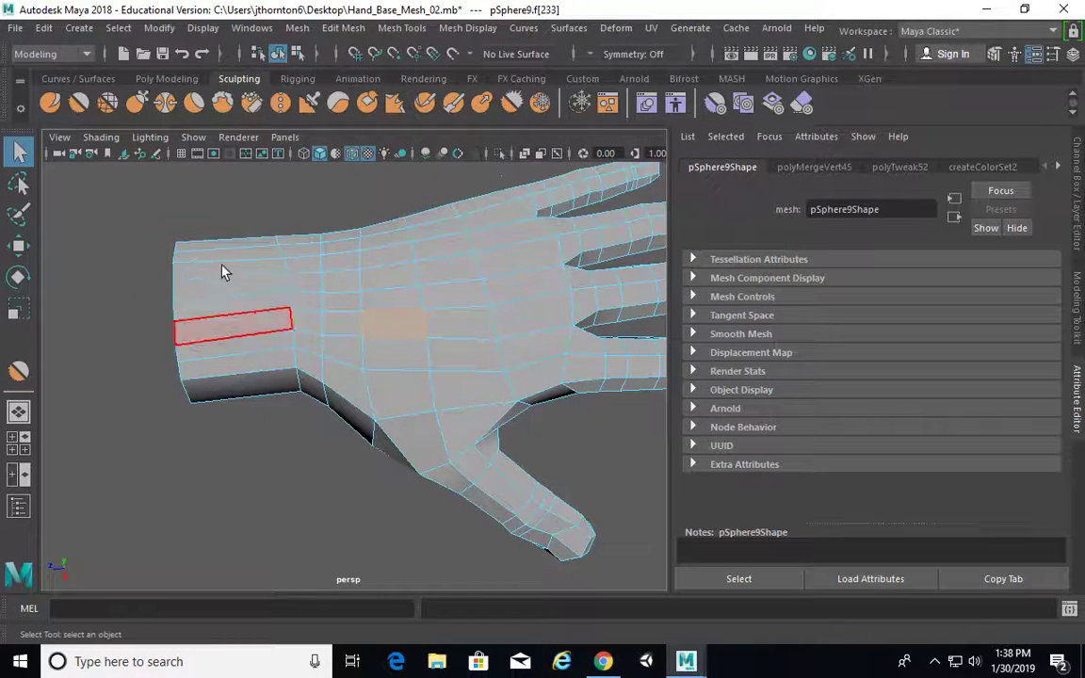
{"action": "middle_click_drag", "start_coordinate": [407, 341], "coordinate": [213, 387], "text": "alt"}
{"action": "right_click_drag", "start_coordinate": [213, 387], "coordinate": [484, 341], "text": "alt"}
{"action": "middle_click_drag", "start_coordinate": [484, 341], "coordinate": [372, 421], "text": "alt"}
{"action": "left_click", "coordinate": [469, 392]}
{"action": "left_click", "coordinate": [284, 400]}
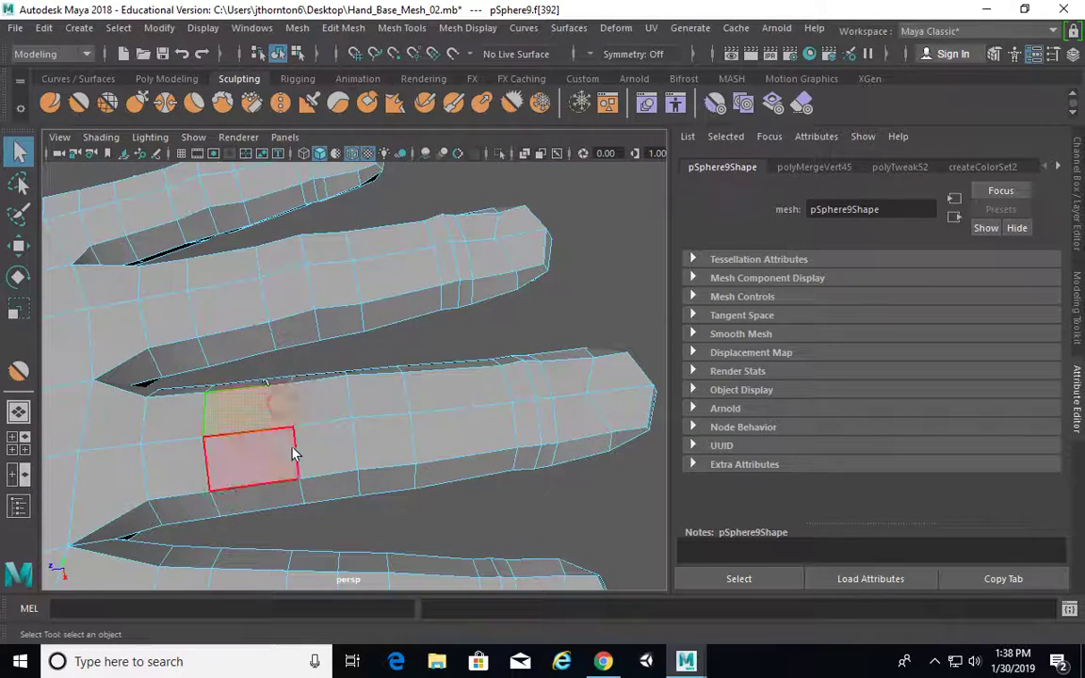
{"action": "left_click", "coordinate": [244, 301]}
{"action": "middle_click_drag", "start_coordinate": [209, 267], "coordinate": [347, 345], "text": "alt"}
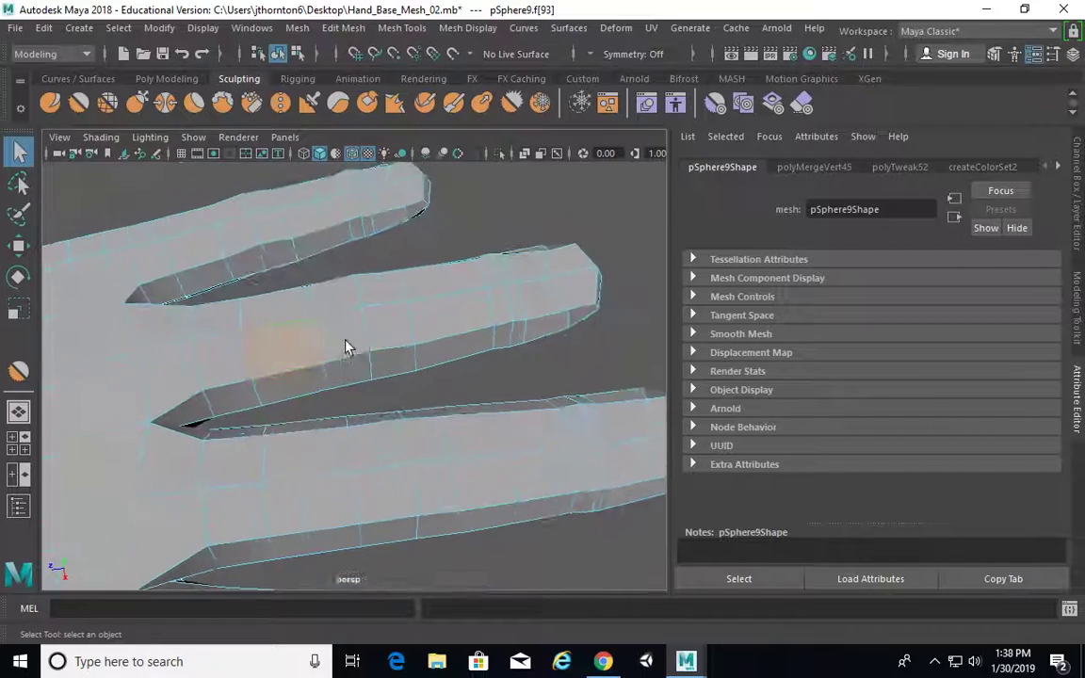
{"action": "left_click", "coordinate": [466, 309]}
{"action": "middle_click_drag", "start_coordinate": [473, 397], "coordinate": [460, 312], "text": "alt"}
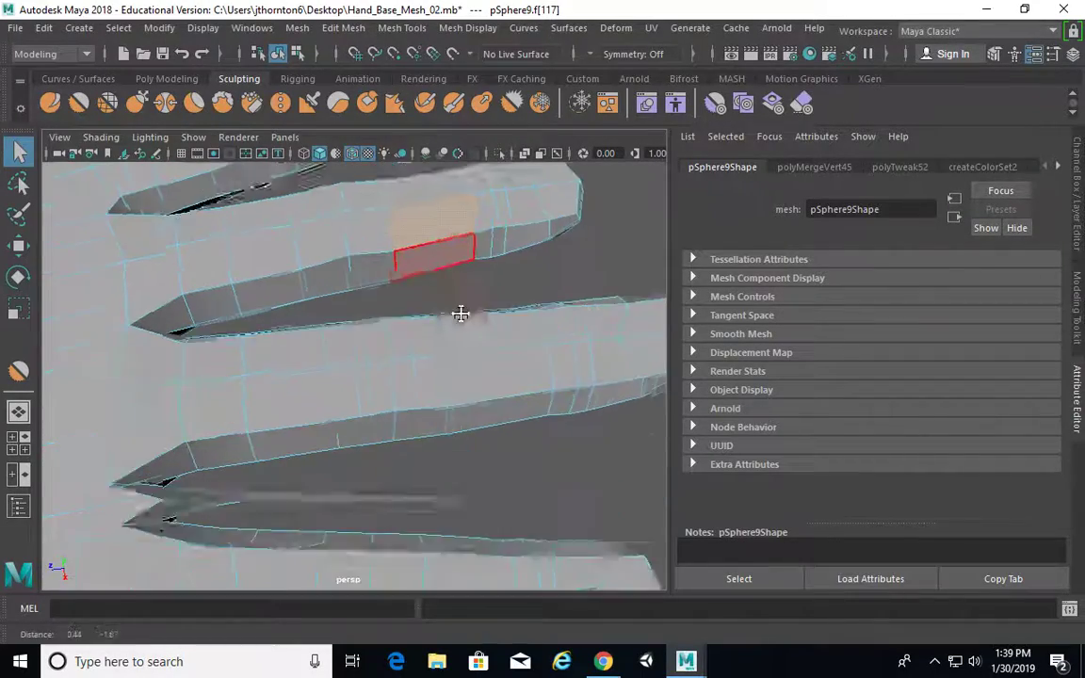
Clear the face selection and inspect the hand mesh from the palm side, the thumb side and above.
{"action": "right_click_drag", "start_coordinate": [460, 313], "coordinate": [343, 319], "text": "alt"}
{"action": "middle_click_drag", "start_coordinate": [343, 318], "coordinate": [332, 323], "text": "alt"}
{"action": "left_click_drag", "start_coordinate": [332, 323], "coordinate": [323, 291], "text": "alt"}
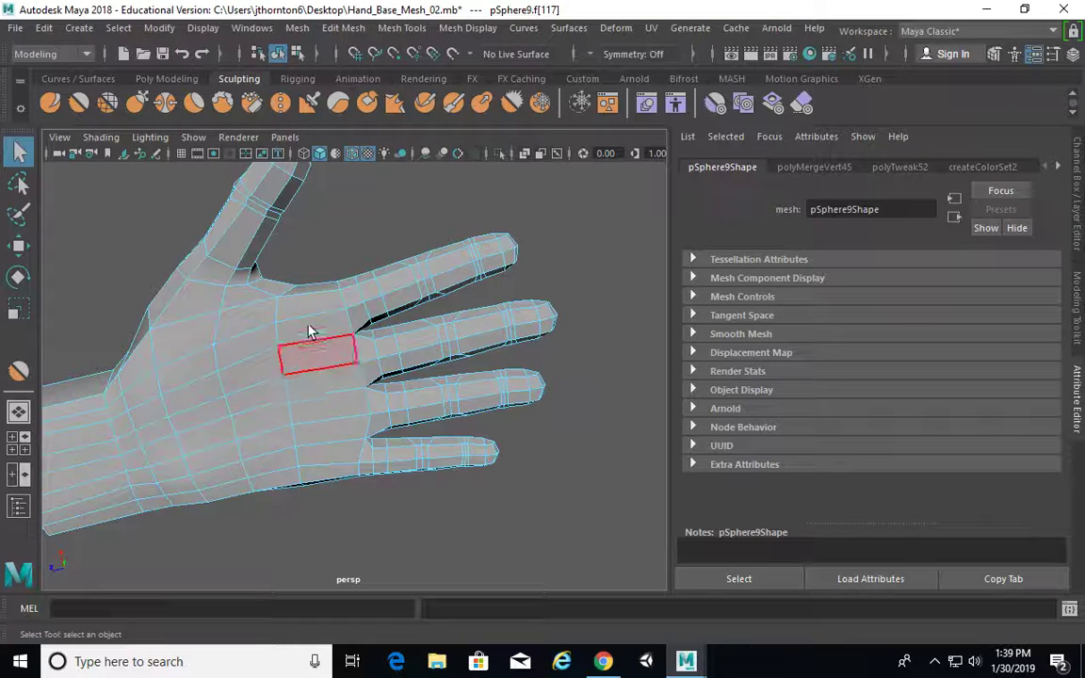
{"action": "left_click", "coordinate": [346, 252]}
{"action": "middle_click_drag", "start_coordinate": [462, 285], "coordinate": [538, 322], "text": "alt"}
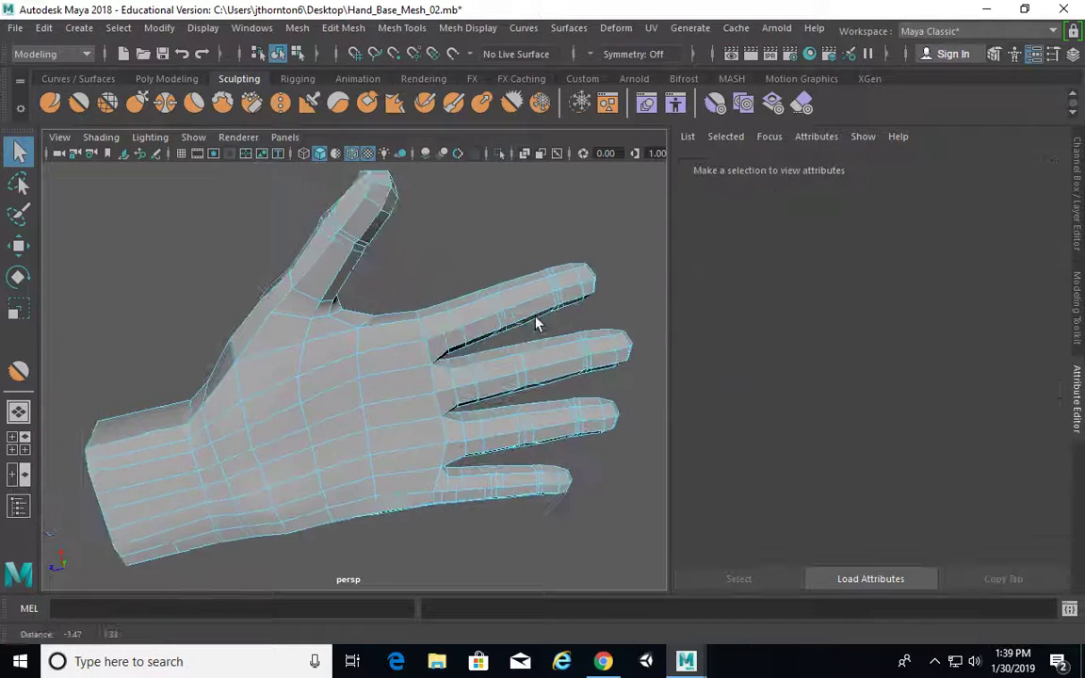
{"action": "right_click_drag", "start_coordinate": [537, 322], "coordinate": [515, 307], "text": "alt"}
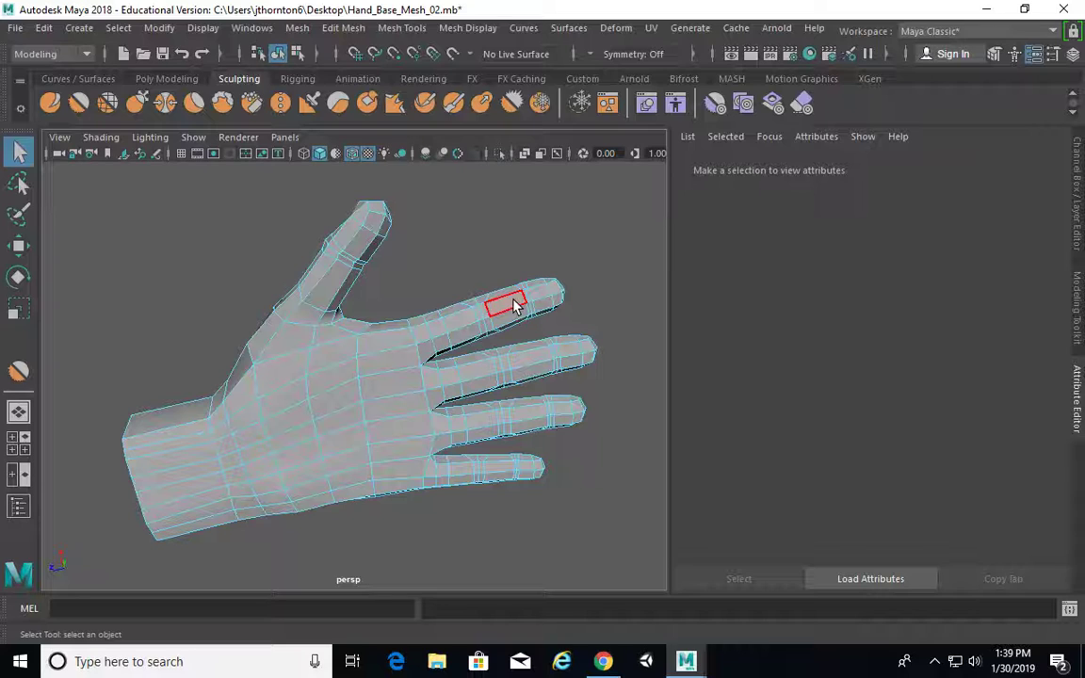
{"action": "left_click_drag", "start_coordinate": [433, 270], "coordinate": [547, 395], "text": "alt"}
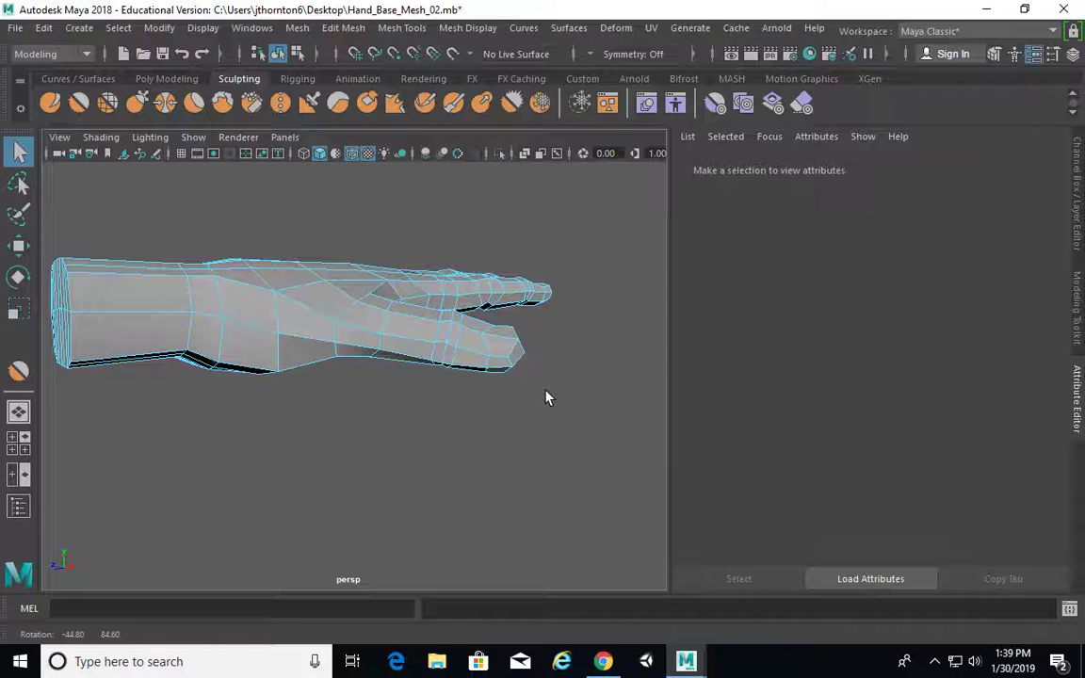
{"action": "left_click_drag", "start_coordinate": [547, 397], "coordinate": [415, 299], "text": "alt"}
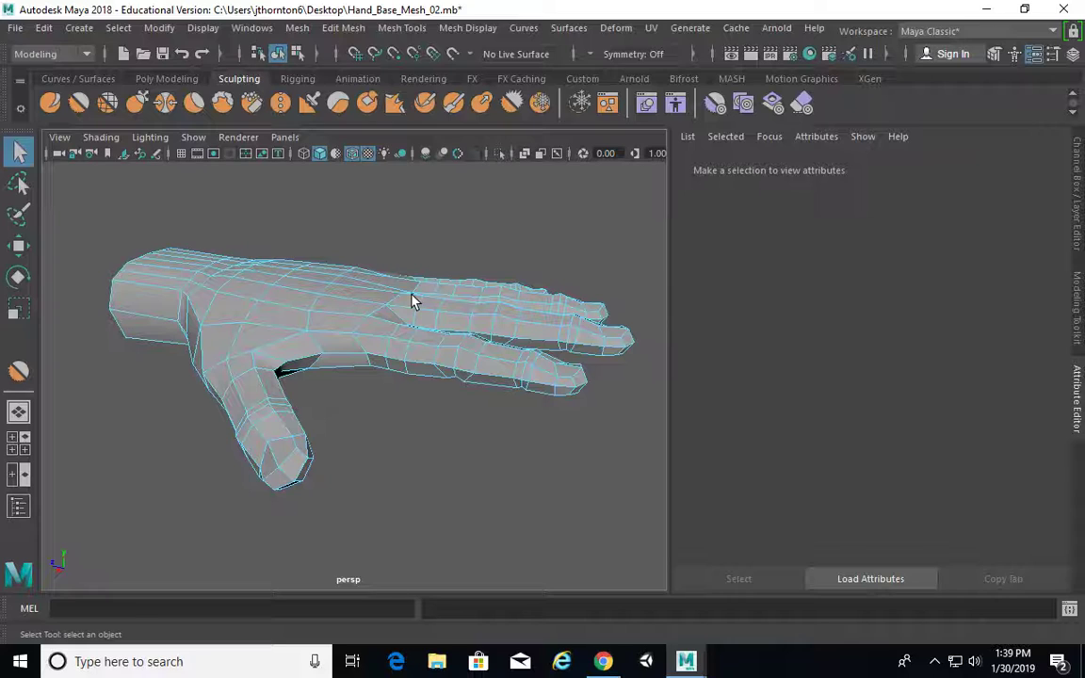
{"action": "left_click_drag", "start_coordinate": [449, 268], "coordinate": [348, 236], "text": "alt"}
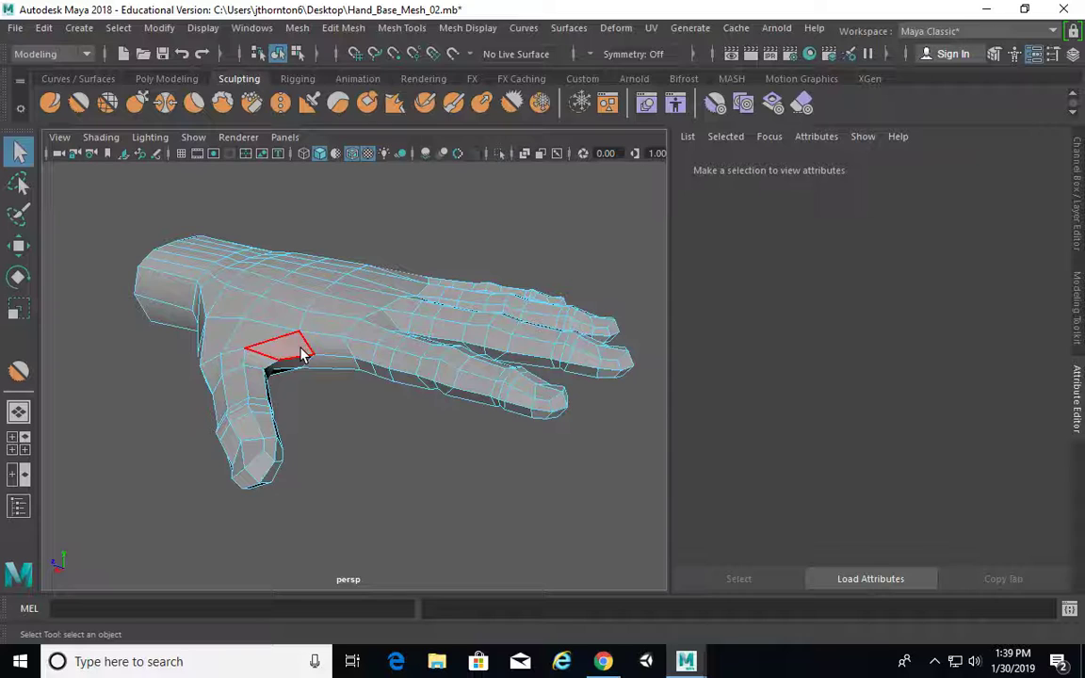
Return to object selection, select the whole hand mesh and duplicate it in place.
{"action": "key", "text": "1"}
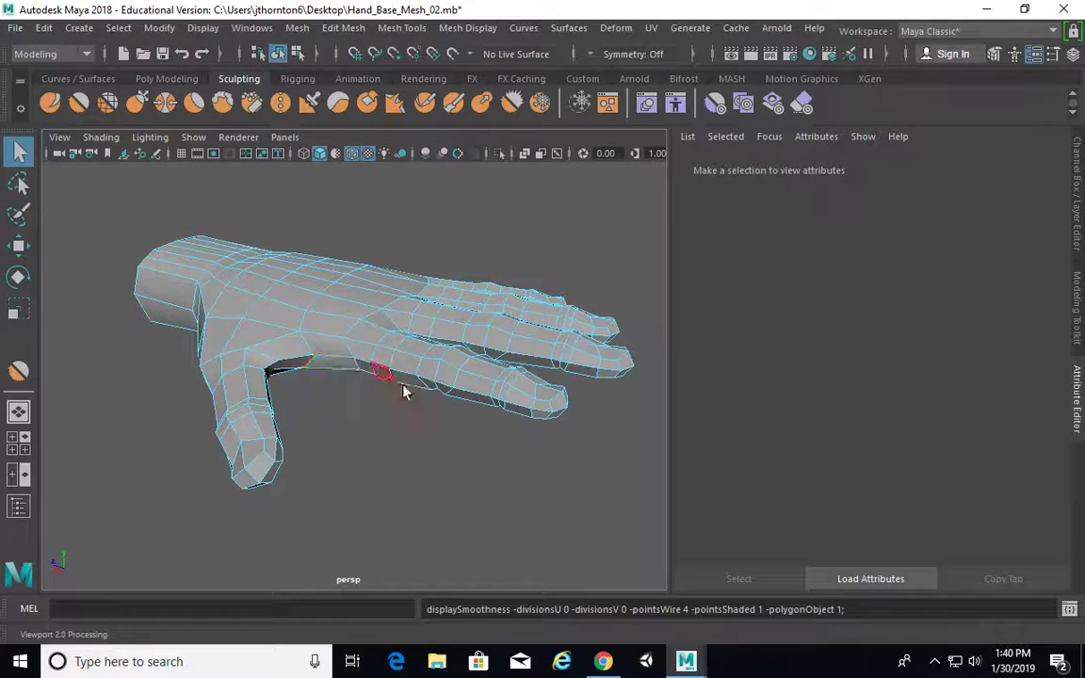
{"action": "scroll", "coordinate": [405, 356], "scroll_direction": "down", "scroll_amount": 1}
{"action": "key", "text": "F8"}
{"action": "key", "text": "F8"}
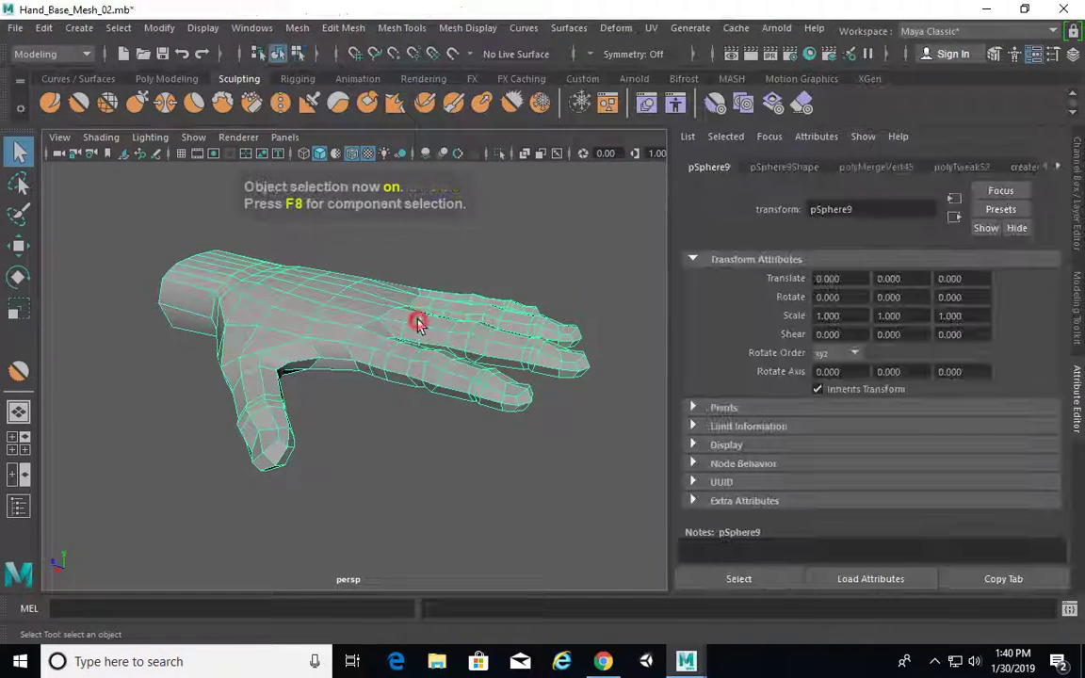
{"action": "left_click_drag", "start_coordinate": [417, 319], "coordinate": [396, 362], "text": "alt"}
{"action": "left_click", "coordinate": [1078, 188]}
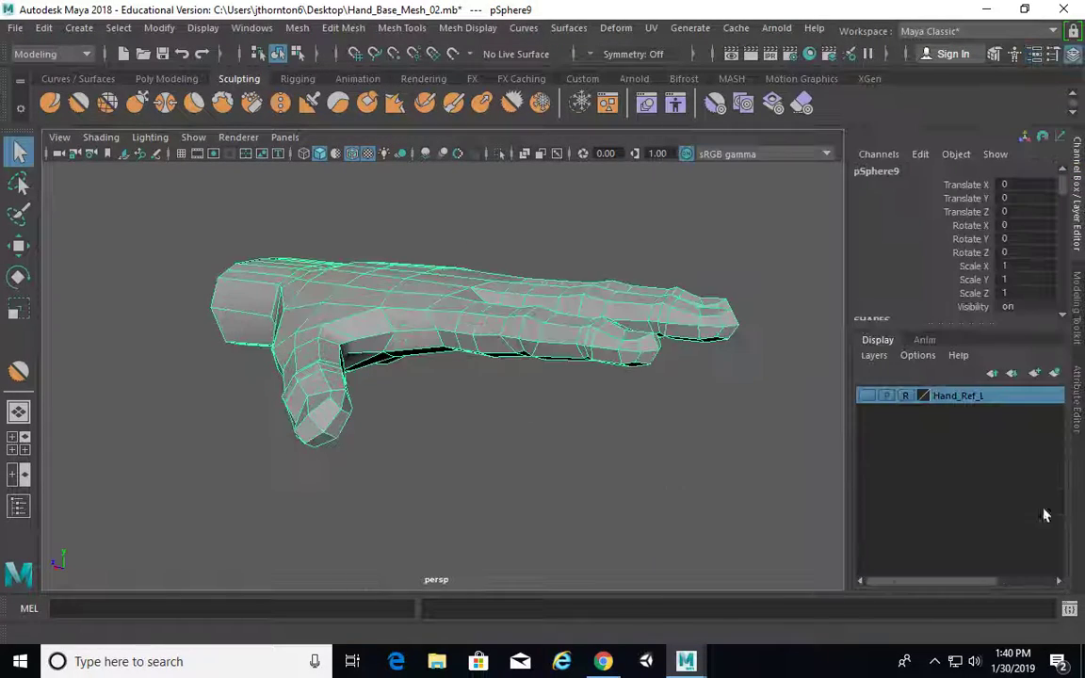
{"action": "left_click_drag", "start_coordinate": [770, 368], "coordinate": [429, 356], "text": "alt"}
{"action": "key", "text": "ctrl+d"}
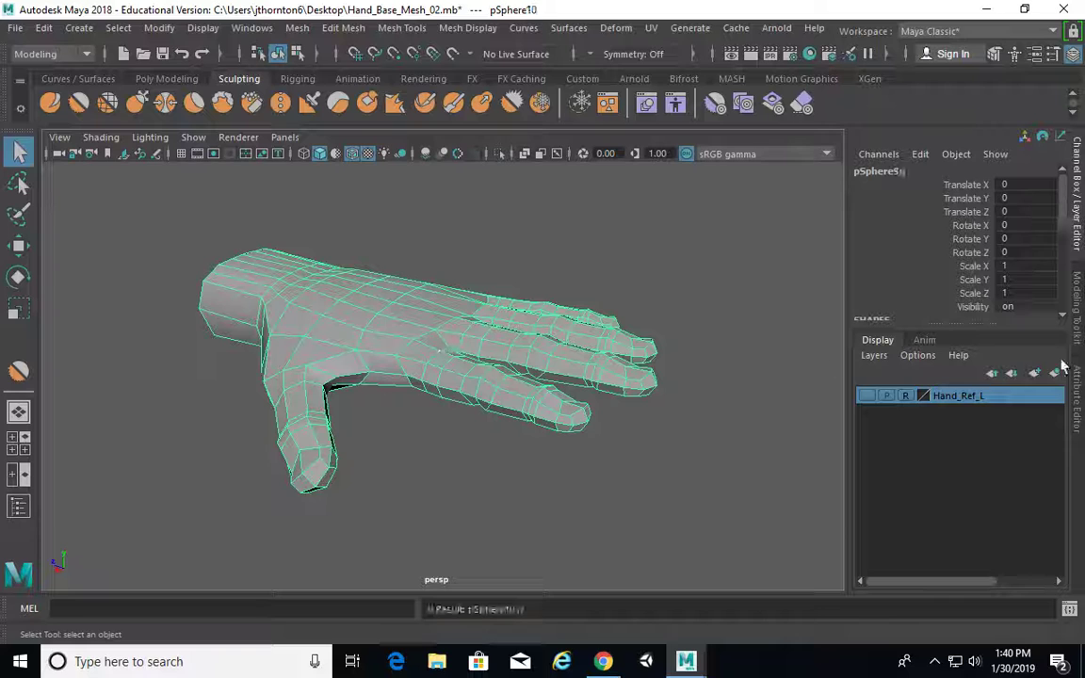
Put the duplicated hand and the original hand each in its own new display layer, hiding both layers.
{"action": "left_click", "coordinate": [1053, 373]}
{"action": "left_click", "coordinate": [871, 414]}
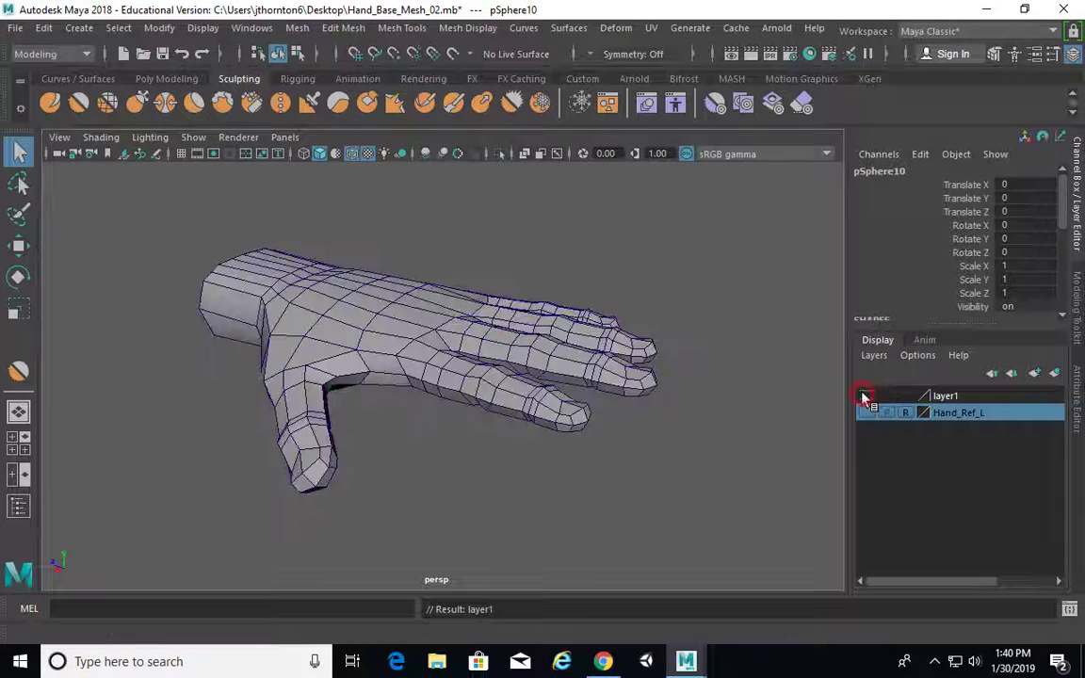
{"action": "left_click", "coordinate": [393, 278]}
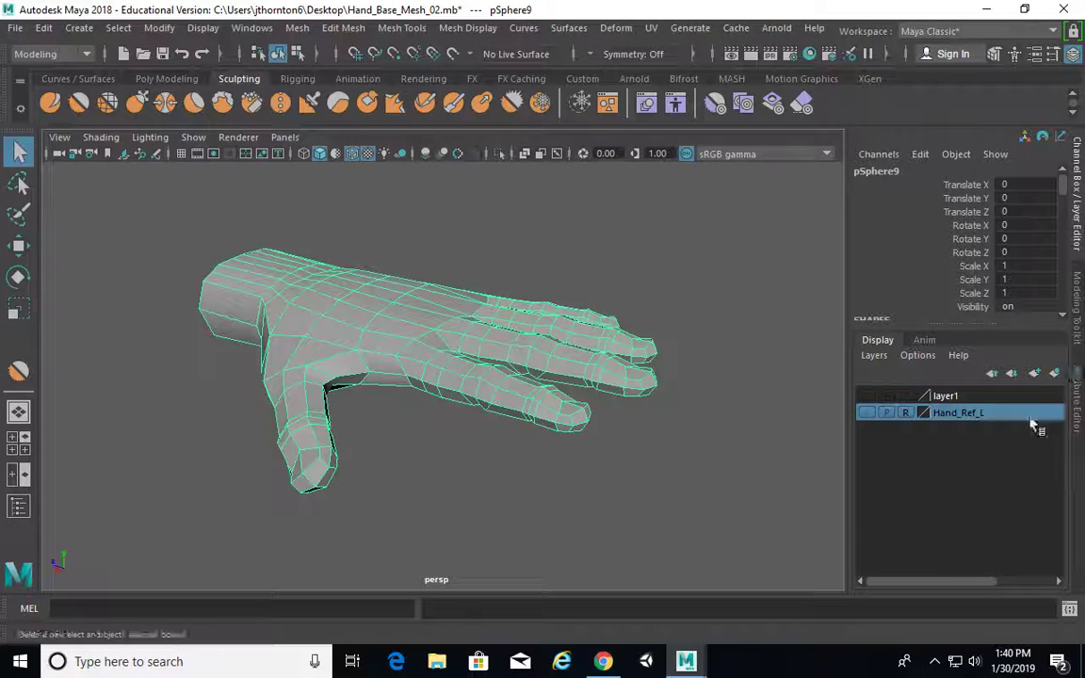
{"action": "left_click", "coordinate": [1054, 373]}
{"action": "left_click", "coordinate": [866, 395]}
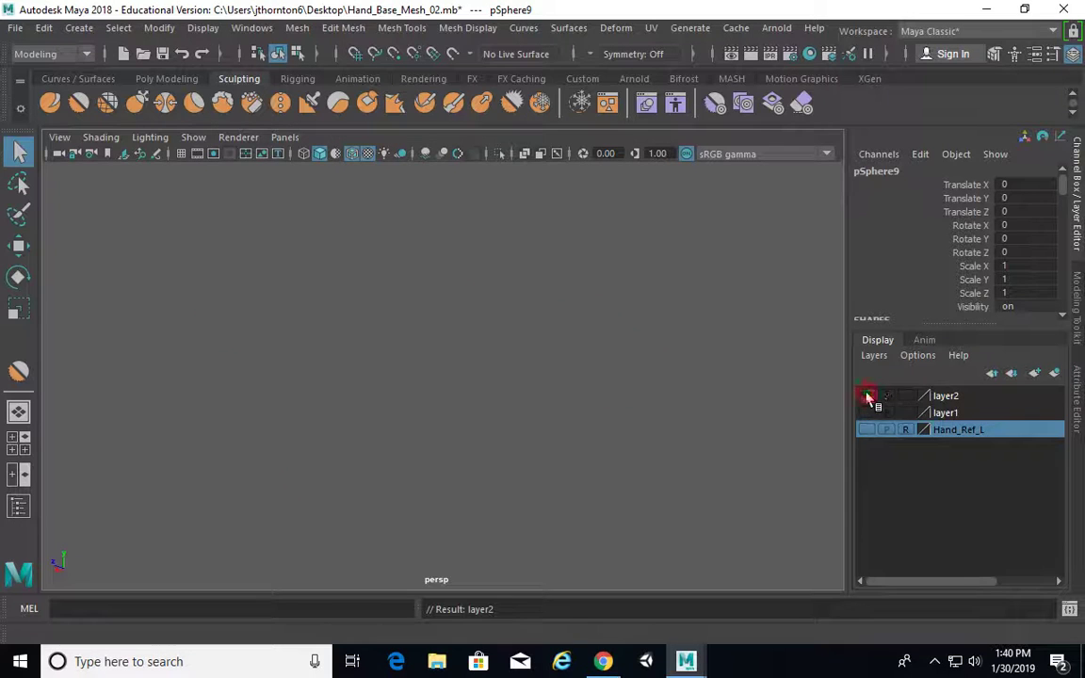
Rename the original hand's display layer, layer2, as Level_One_Hand_L.
{"action": "double_click", "coordinate": [952, 397]}
{"action": "left_click_drag", "start_coordinate": [770, 249], "coordinate": [448, 279]}
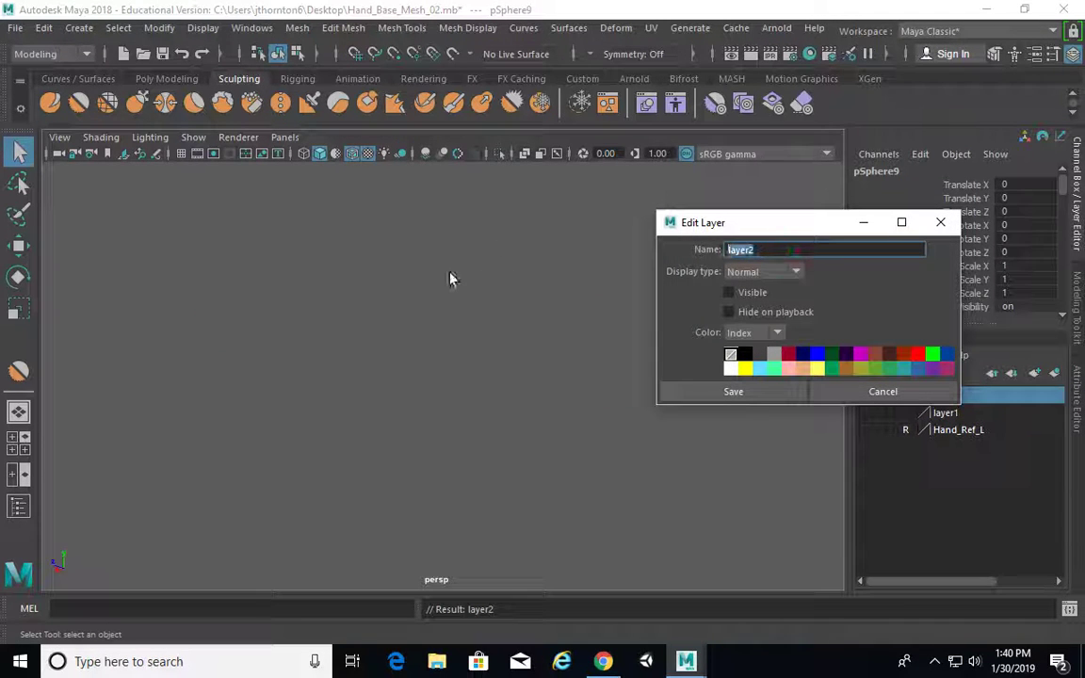
{"action": "type", "text": "Level_One_Hand_L"}
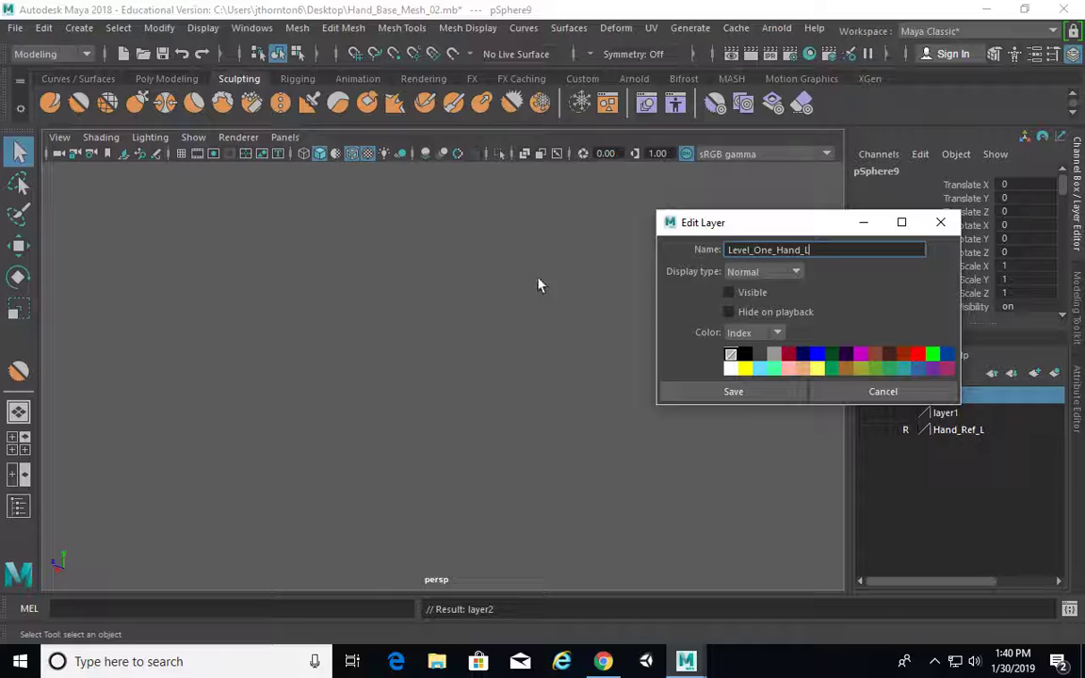
{"action": "left_click", "coordinate": [676, 389]}
Rename layer1 as Level_02_Hand_L and move it above Level_One_Hand_L in the layer order.
{"action": "double_click", "coordinate": [937, 413]}
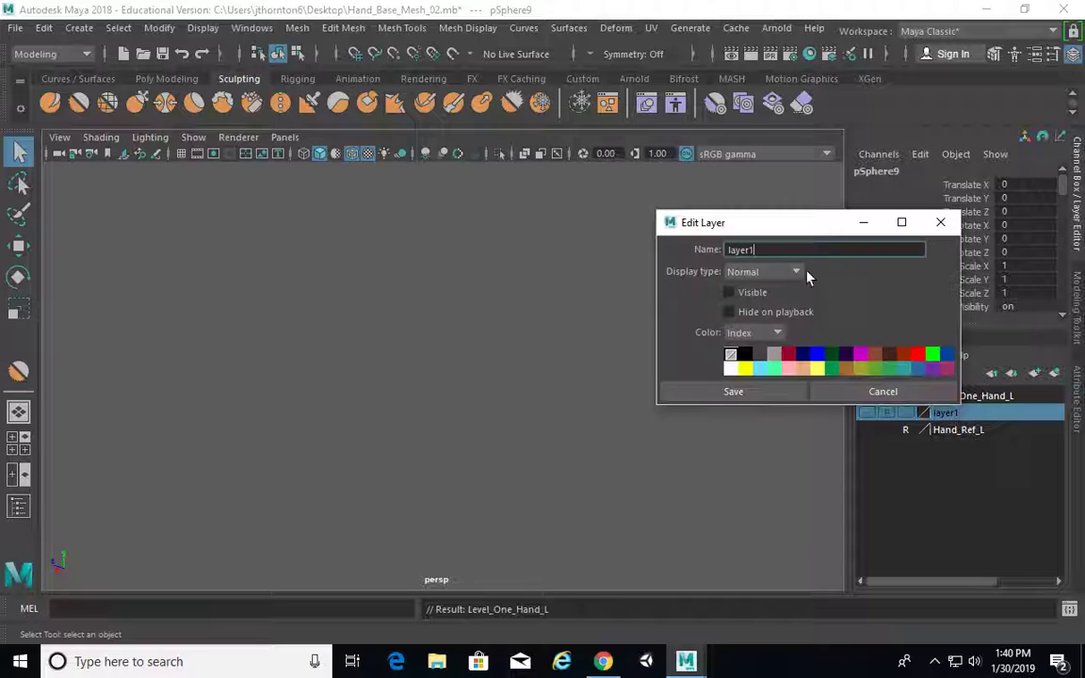
{"action": "left_click_drag", "start_coordinate": [764, 249], "coordinate": [649, 243]}
{"action": "type", "text": "Level_02_Hand_L"}
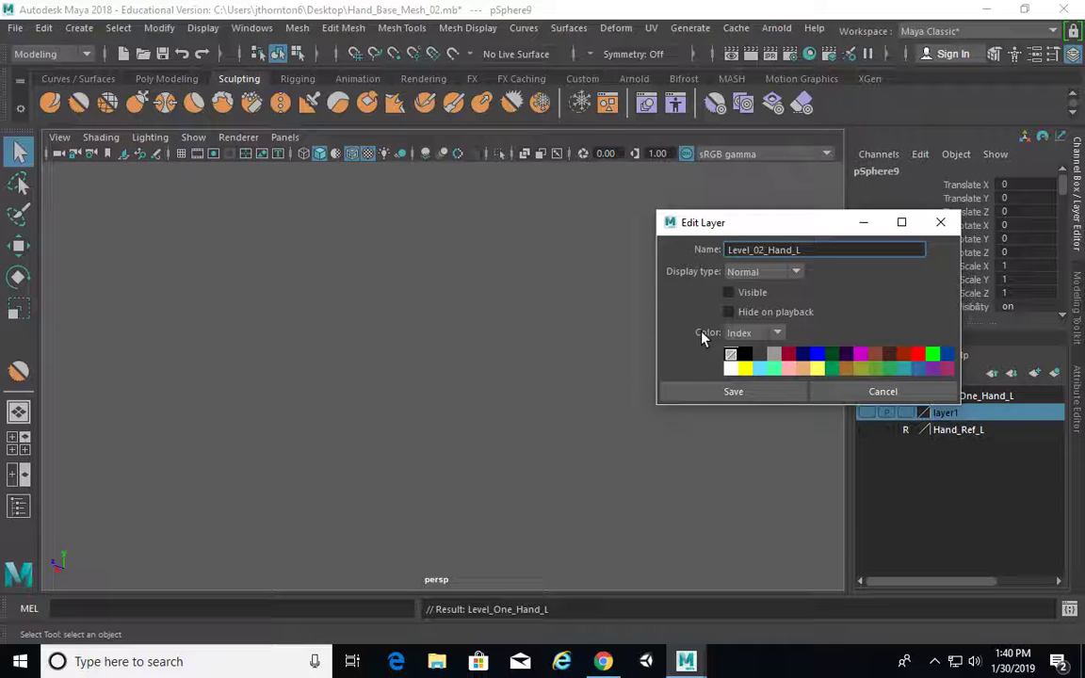
{"action": "left_click", "coordinate": [740, 391]}
{"action": "left_click", "coordinate": [994, 374]}
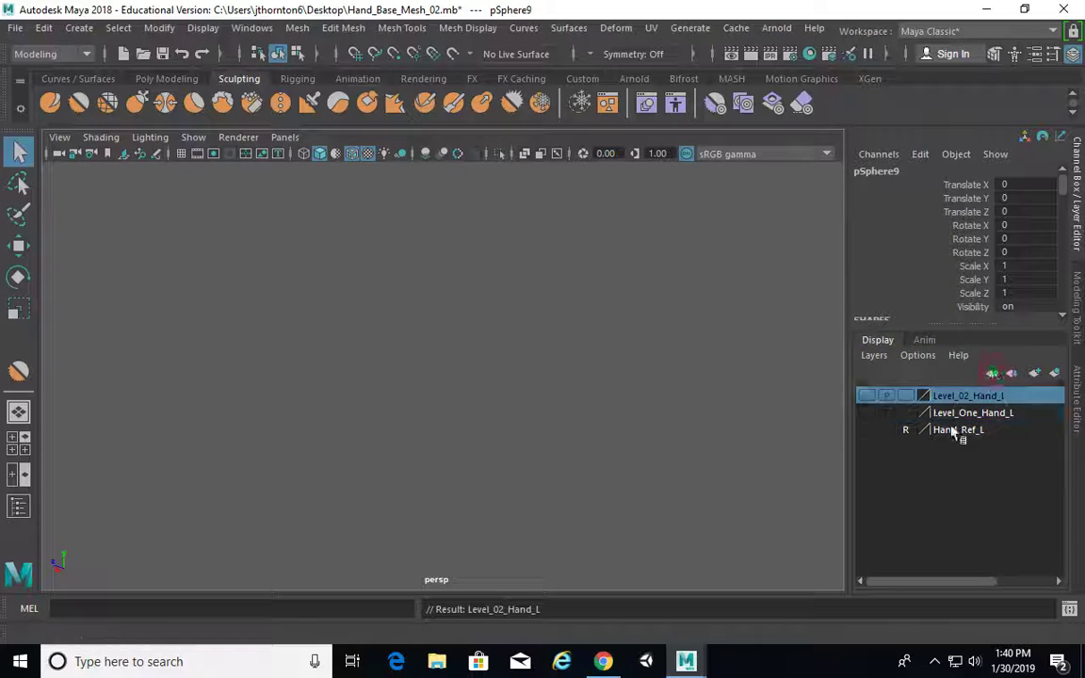
Make the Level_02_Hand_L layer visible and select its hand mesh.
{"action": "left_click", "coordinate": [867, 396]}
{"action": "left_click", "coordinate": [496, 365]}
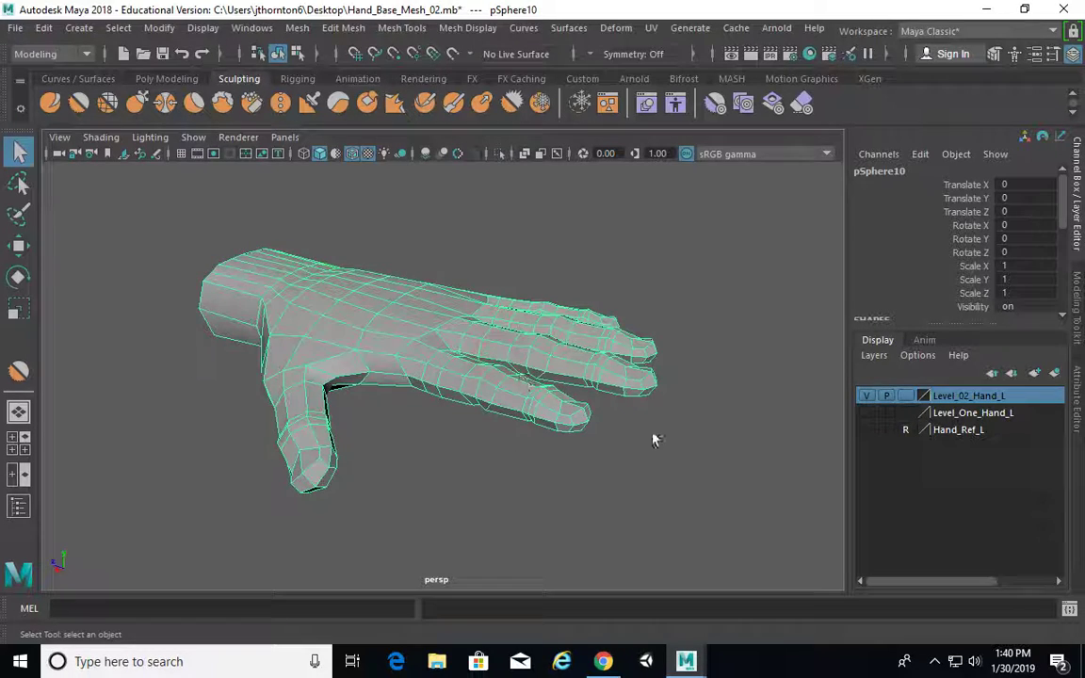
{"action": "left_click_drag", "start_coordinate": [451, 369], "coordinate": [429, 373], "text": "alt"}
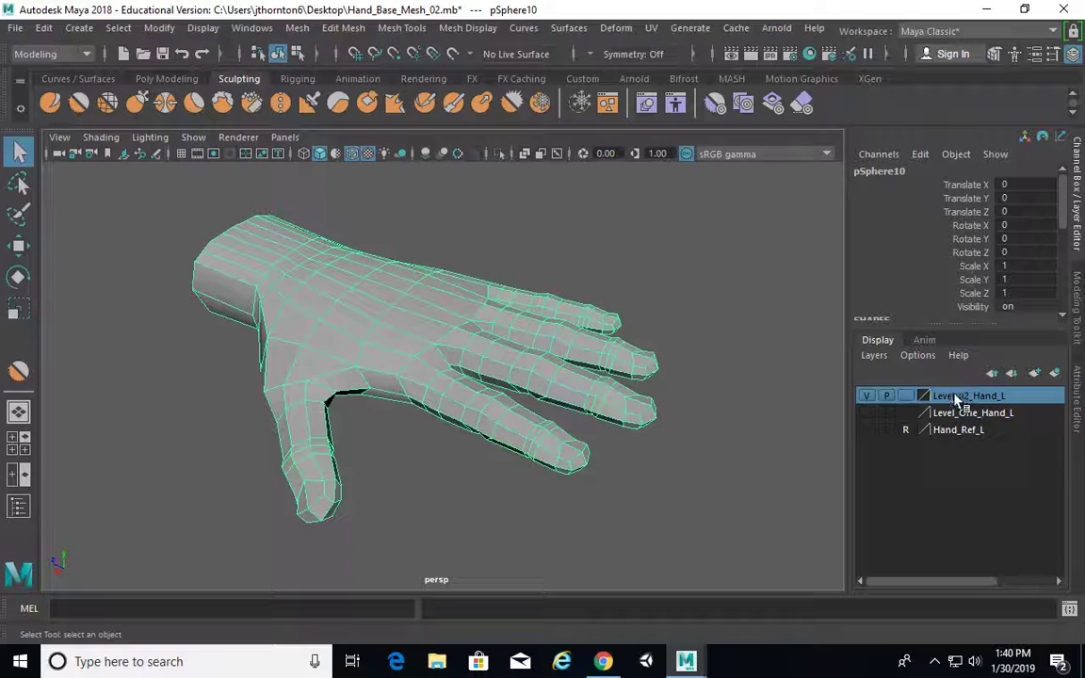
Toggle the visibility of Level_02_Hand_L and Level_One_Hand_L to compare the hands, leaving only Level_02_Hand_L shown, and look over its mesh.
{"action": "left_click", "coordinate": [907, 415]}
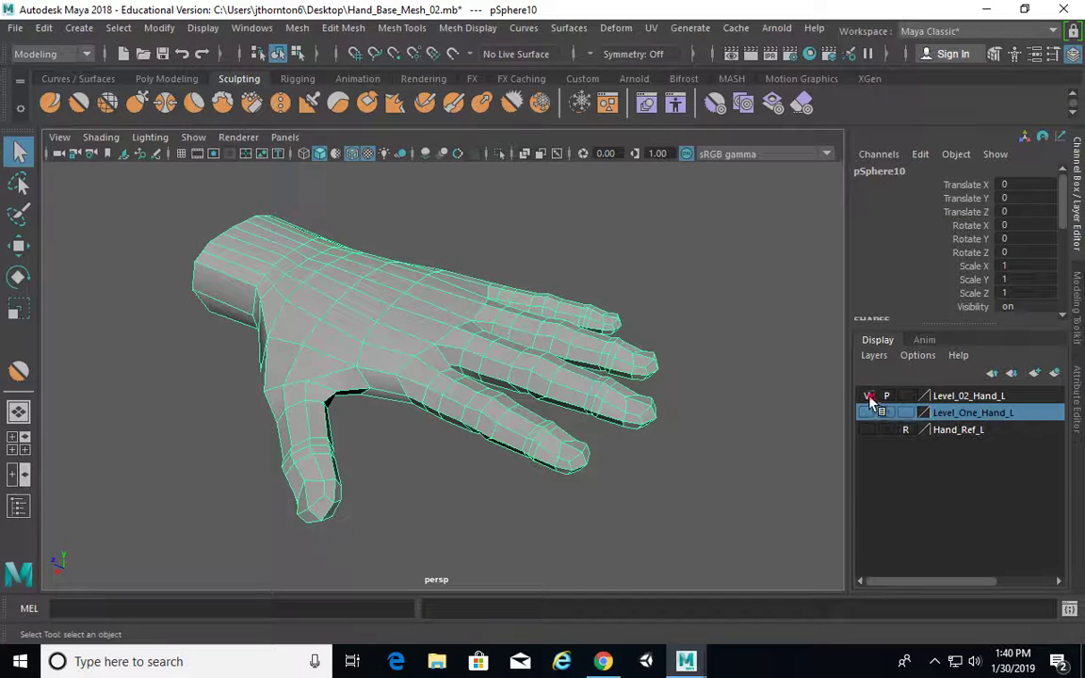
{"action": "left_click", "coordinate": [867, 396]}
{"action": "left_click", "coordinate": [866, 413]}
{"action": "left_click", "coordinate": [868, 396]}
{"action": "left_click", "coordinate": [869, 412]}
{"action": "left_click", "coordinate": [868, 396]}
{"action": "left_click", "coordinate": [867, 397]}
{"action": "left_click", "coordinate": [868, 398]}
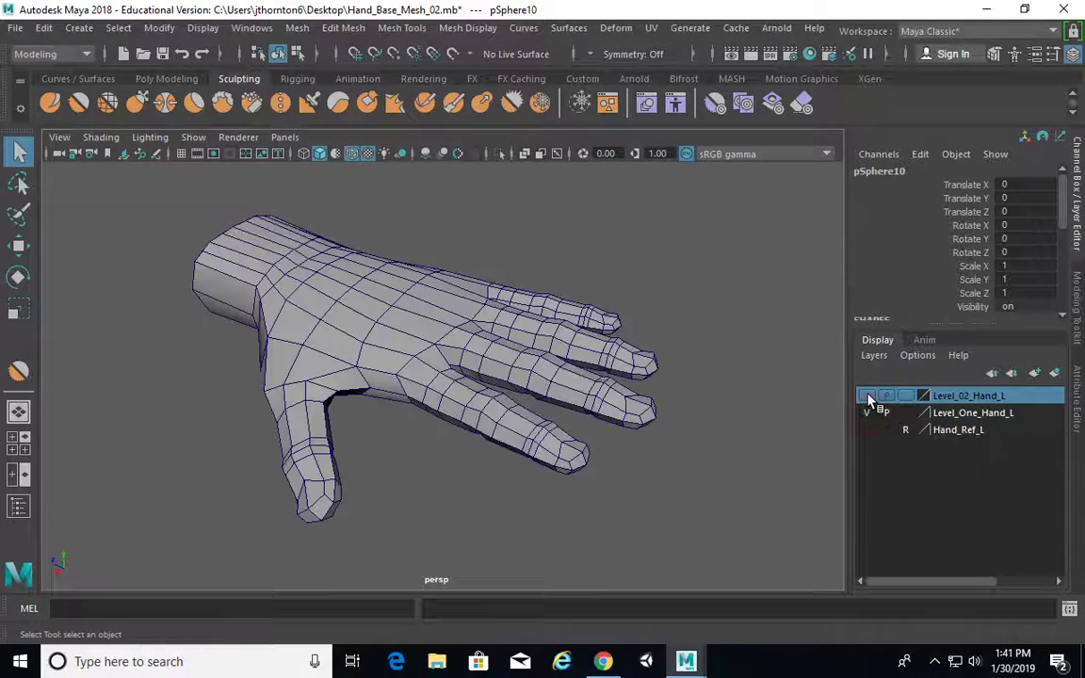
{"action": "left_click", "coordinate": [868, 413]}
{"action": "left_click", "coordinate": [868, 397]}
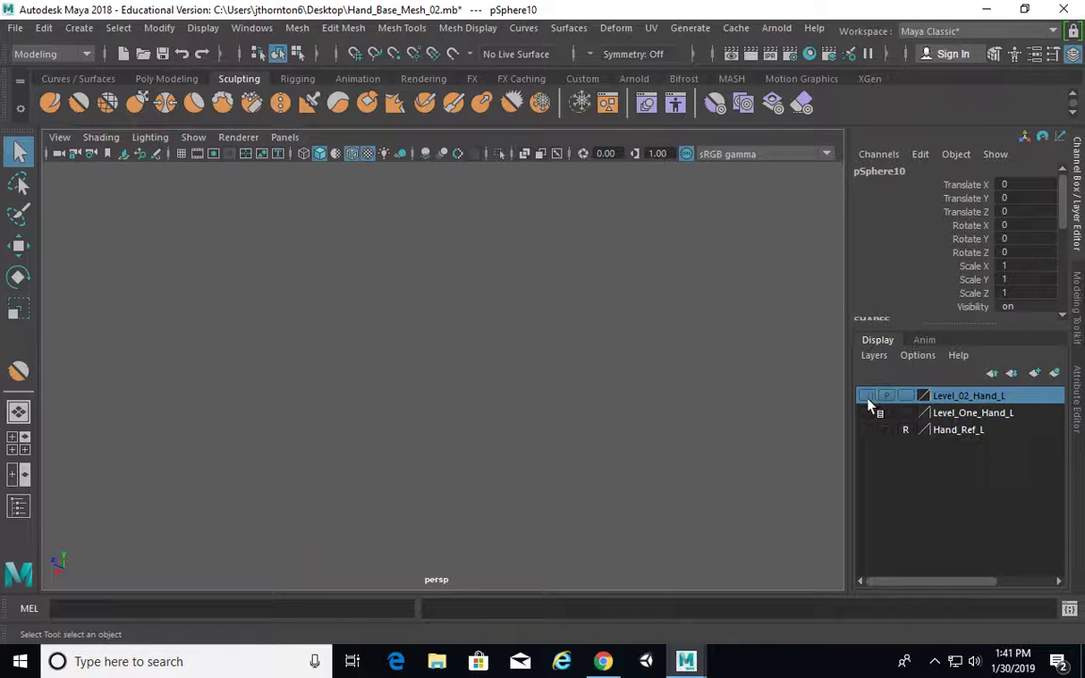
{"action": "left_click", "coordinate": [866, 395]}
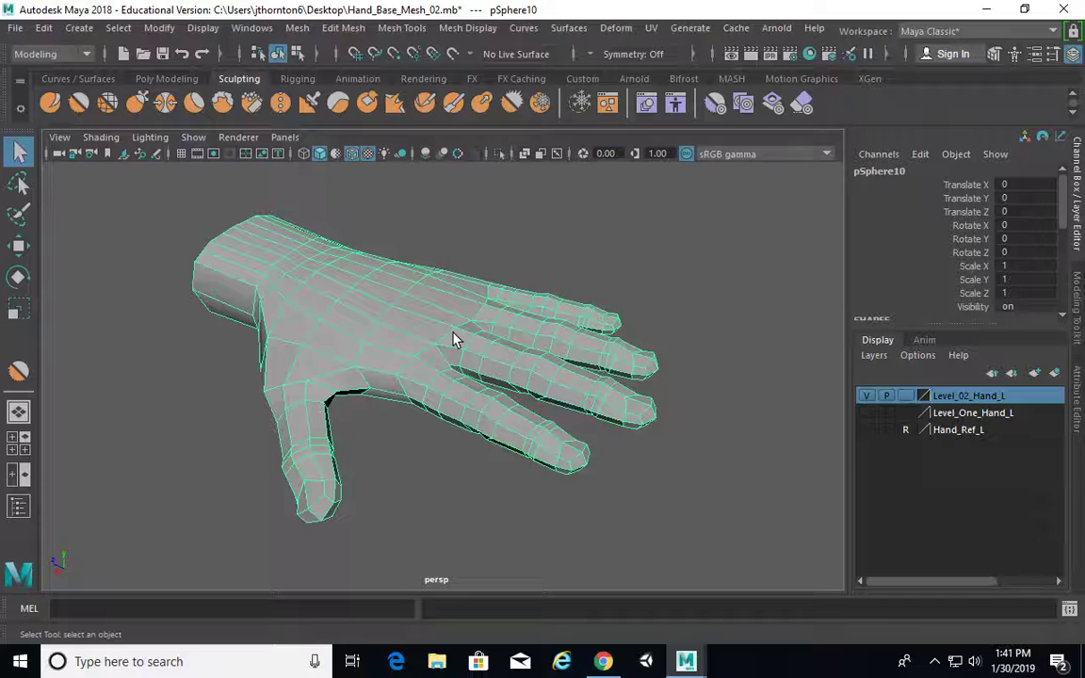
{"action": "left_click", "coordinate": [867, 396]}
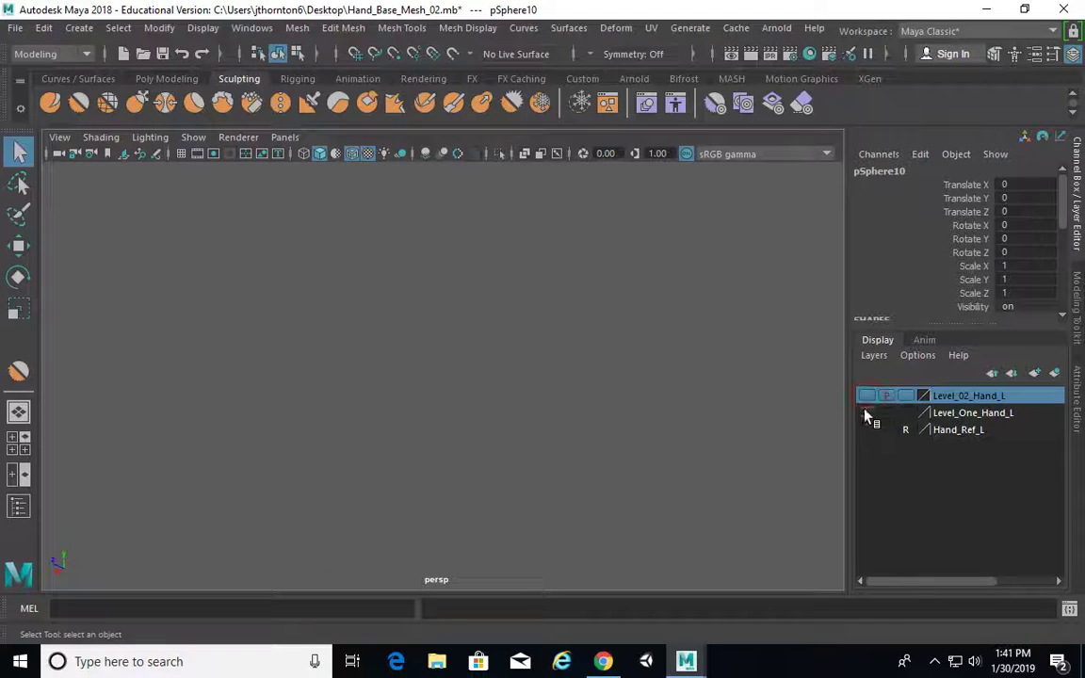
{"action": "left_click", "coordinate": [867, 396]}
{"action": "left_click_drag", "start_coordinate": [358, 386], "coordinate": [460, 305], "text": "alt"}
{"action": "left_click_drag", "start_coordinate": [453, 357], "coordinate": [448, 318], "text": "alt"}
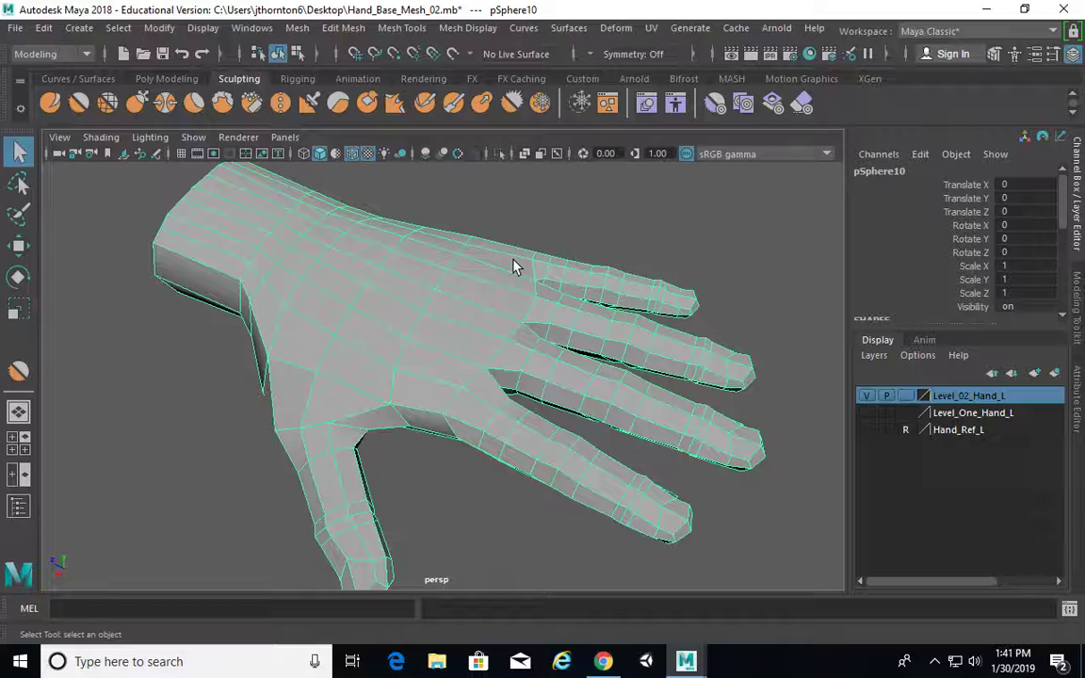
Start the Insert Edge Loop tool with its settings shown and enable Insert with edge flow.
{"action": "left_click", "coordinate": [409, 30]}
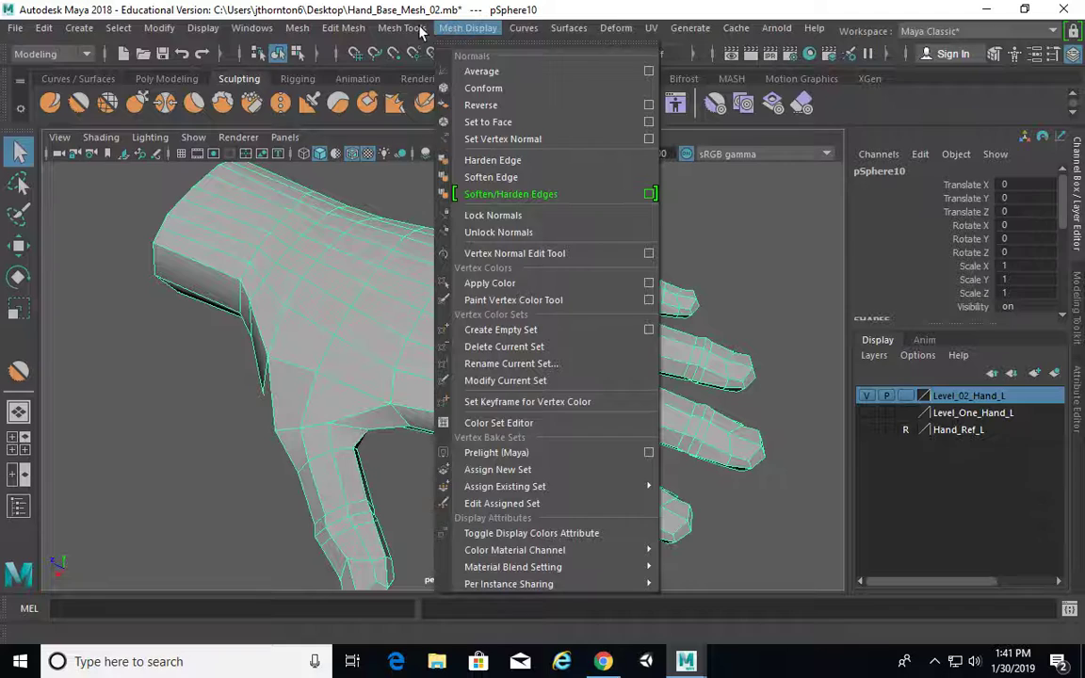
{"action": "mouse_move", "coordinate": [419, 29]}
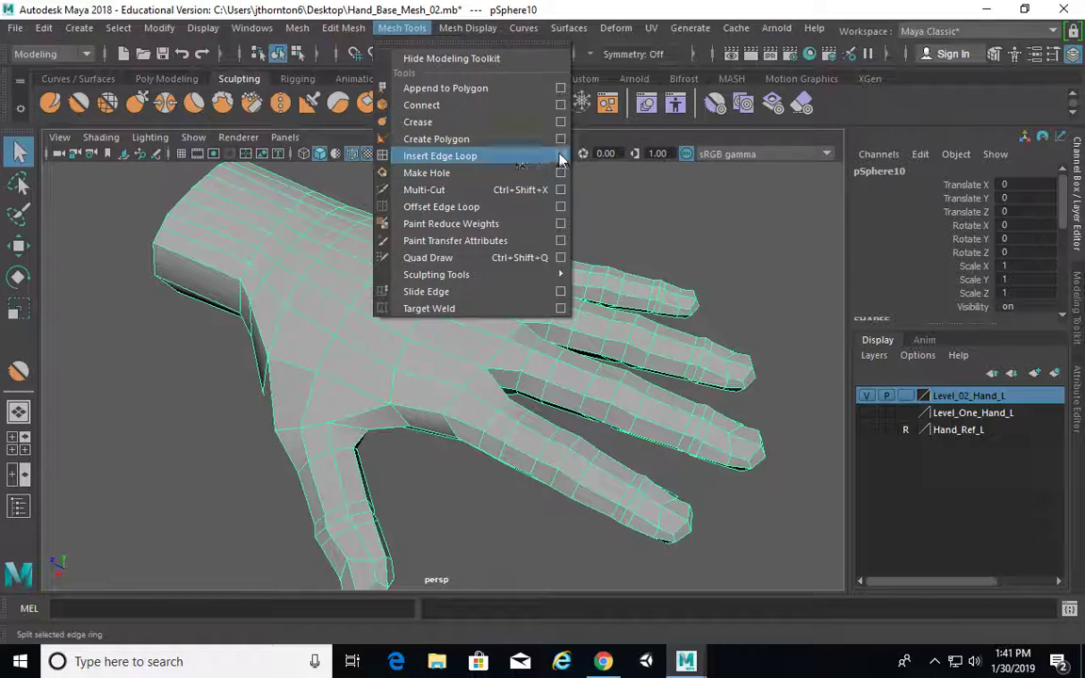
{"action": "left_click", "coordinate": [561, 156]}
{"action": "left_click_drag", "start_coordinate": [588, 12], "coordinate": [648, 14]}
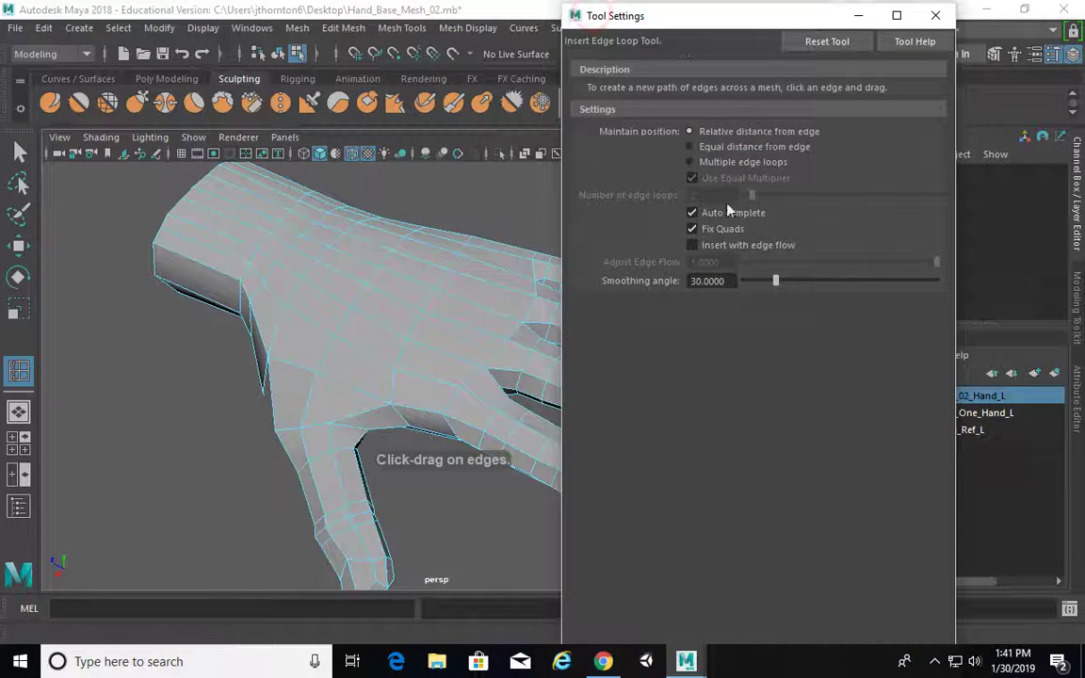
{"action": "left_click", "coordinate": [734, 245]}
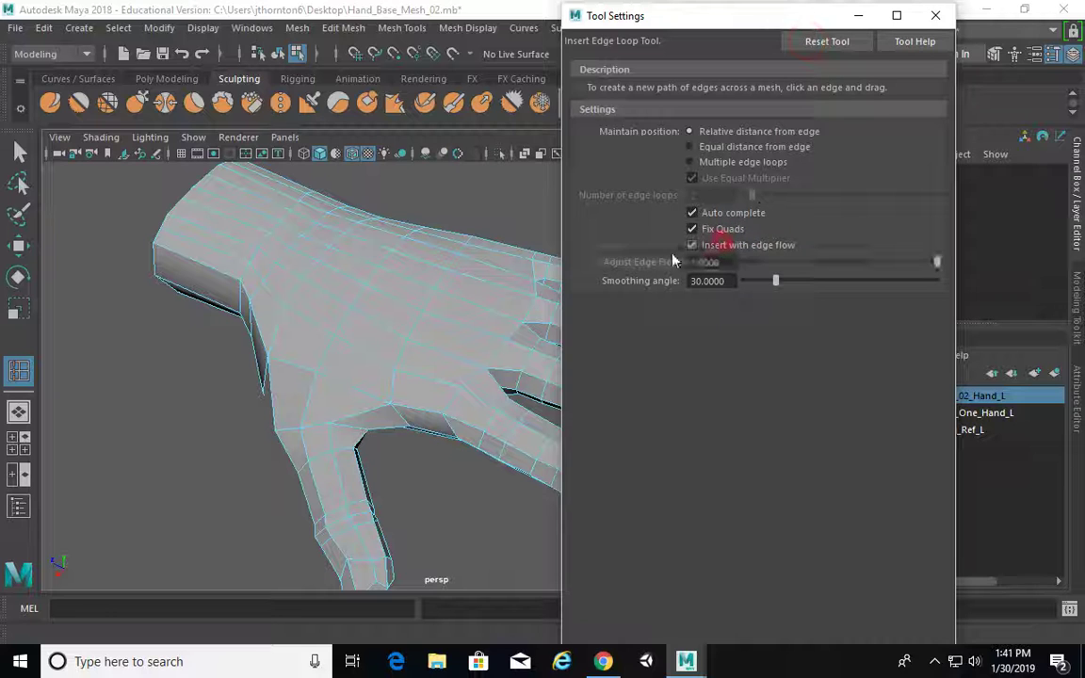
Try an edge loop behind the knuckles with and without edge flow, undo both, and leave Insert with edge flow on.
{"action": "mouse_move", "coordinate": [358, 301]}
{"action": "left_mouse_down", "text": "alt"}
{"action": "mouse_move", "coordinate": [325, 317]}
{"action": "mouse_move", "coordinate": [395, 293]}
{"action": "mouse_move", "coordinate": [416, 271]}
{"action": "mouse_move", "coordinate": [376, 256]}
{"action": "mouse_move", "coordinate": [467, 252]}
{"action": "mouse_move", "coordinate": [385, 265]}
{"action": "mouse_move", "coordinate": [448, 376]}
{"action": "mouse_move", "coordinate": [359, 242]}
{"action": "mouse_move", "coordinate": [375, 296]}
{"action": "left_mouse_up", "text": "alt"}
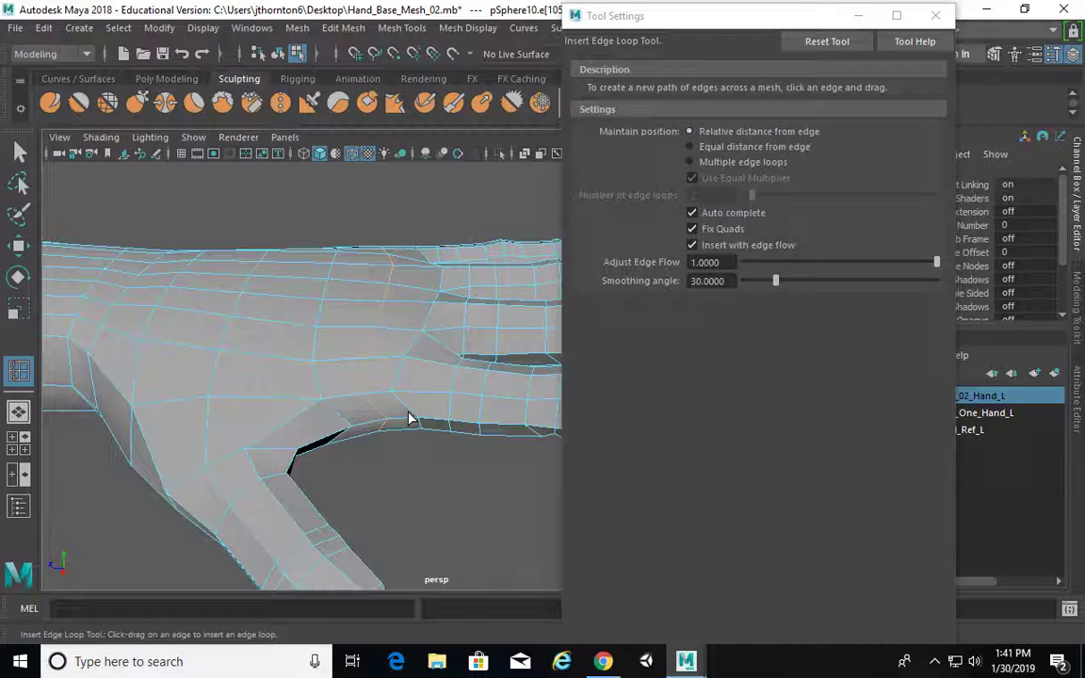
{"action": "left_click", "coordinate": [382, 341]}
{"action": "left_click", "coordinate": [693, 245]}
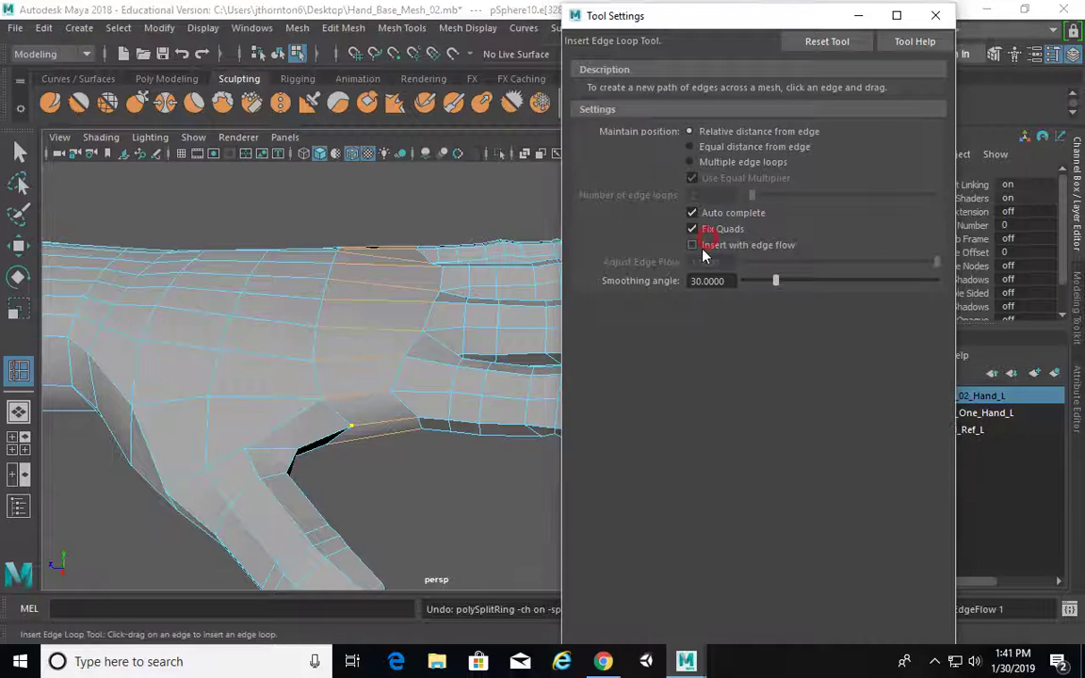
{"action": "left_click", "coordinate": [382, 271]}
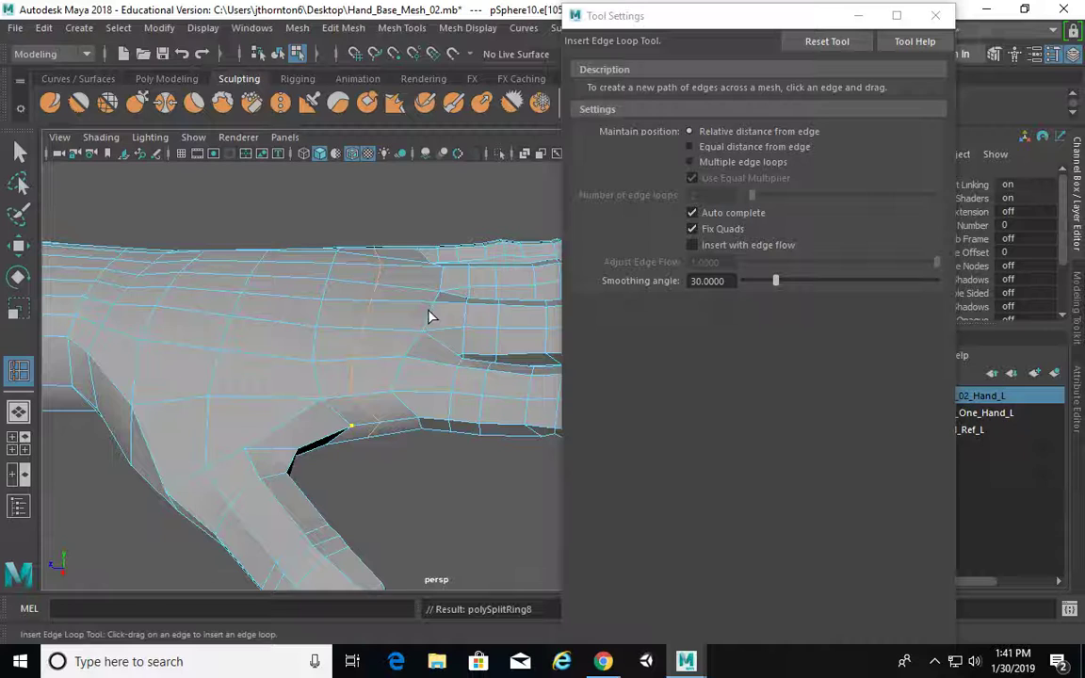
{"action": "key", "text": "ctrl+z"}
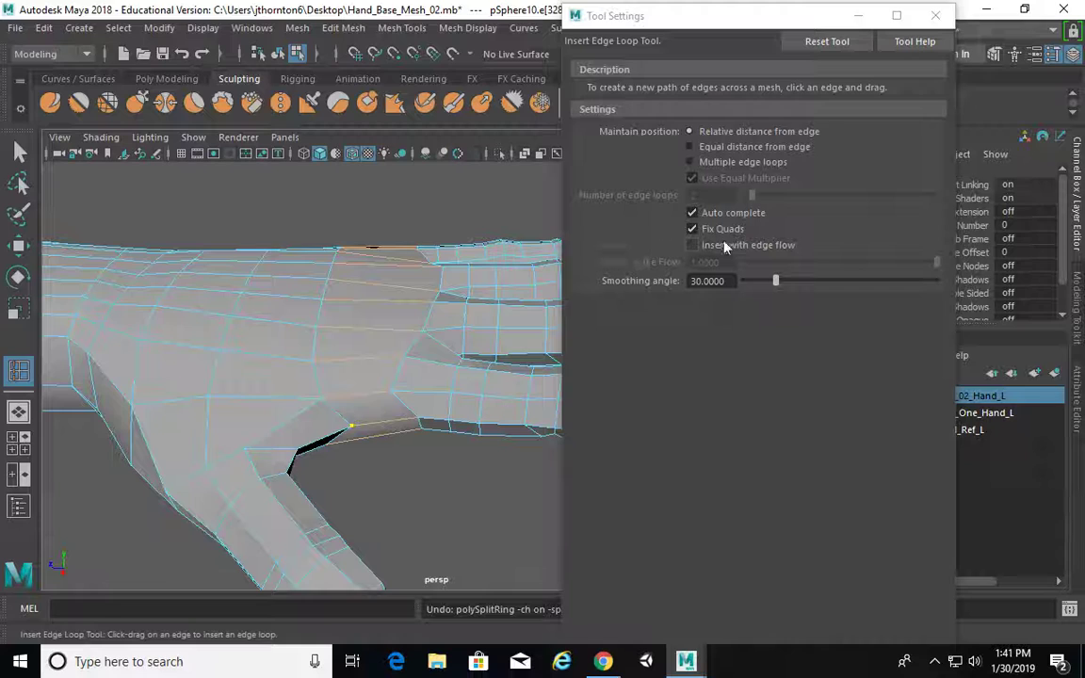
{"action": "left_click", "coordinate": [694, 244]}
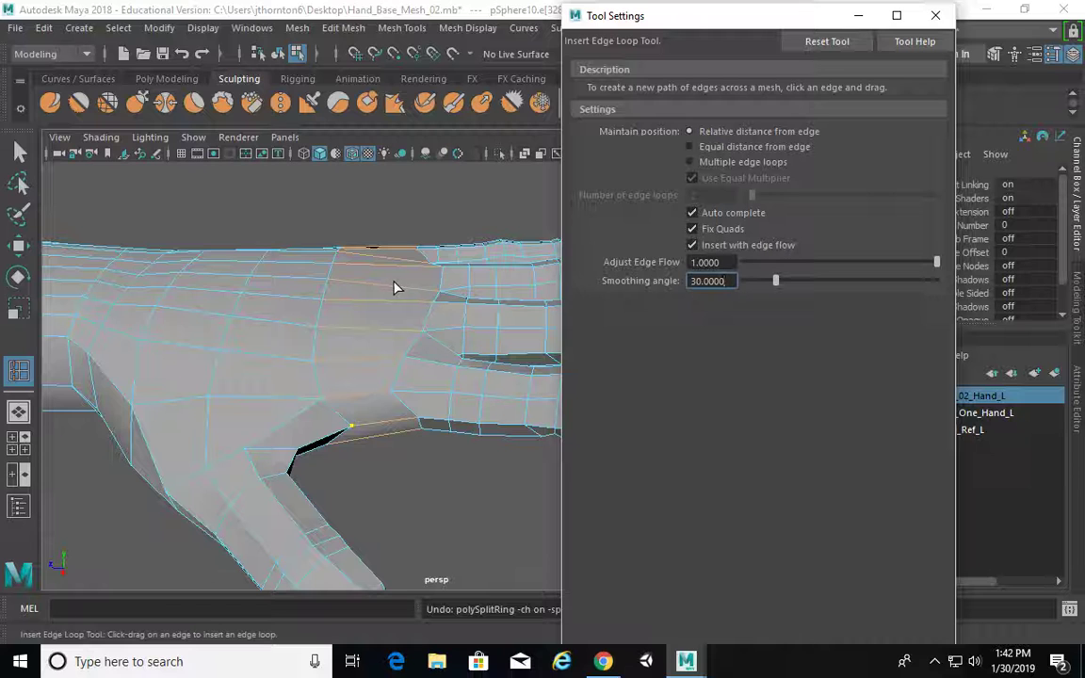
Insert an edge loop with edge flow across the back of the hand behind the knuckles, undoing and redoing its placement once.
{"action": "left_click_drag", "start_coordinate": [395, 288], "coordinate": [387, 291]}
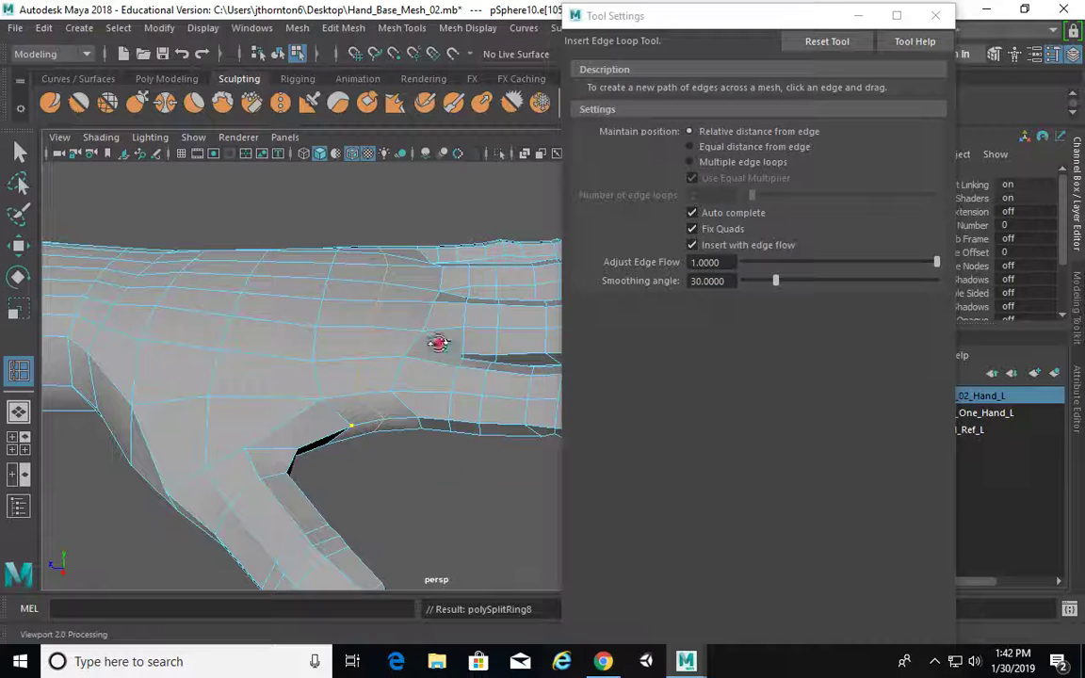
{"action": "left_click_drag", "start_coordinate": [438, 343], "coordinate": [393, 270], "text": "alt"}
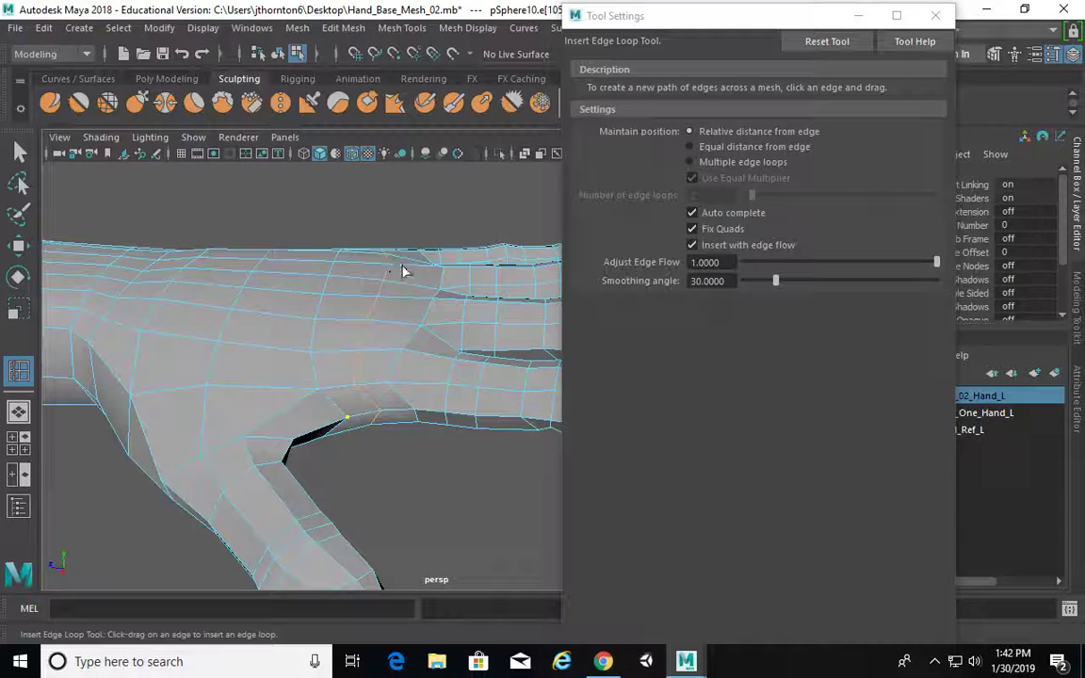
{"action": "key", "text": "ctrl+z"}
{"action": "left_click_drag", "start_coordinate": [392, 266], "coordinate": [393, 247]}
{"action": "left_click_drag", "start_coordinate": [385, 314], "coordinate": [436, 340], "text": "alt"}
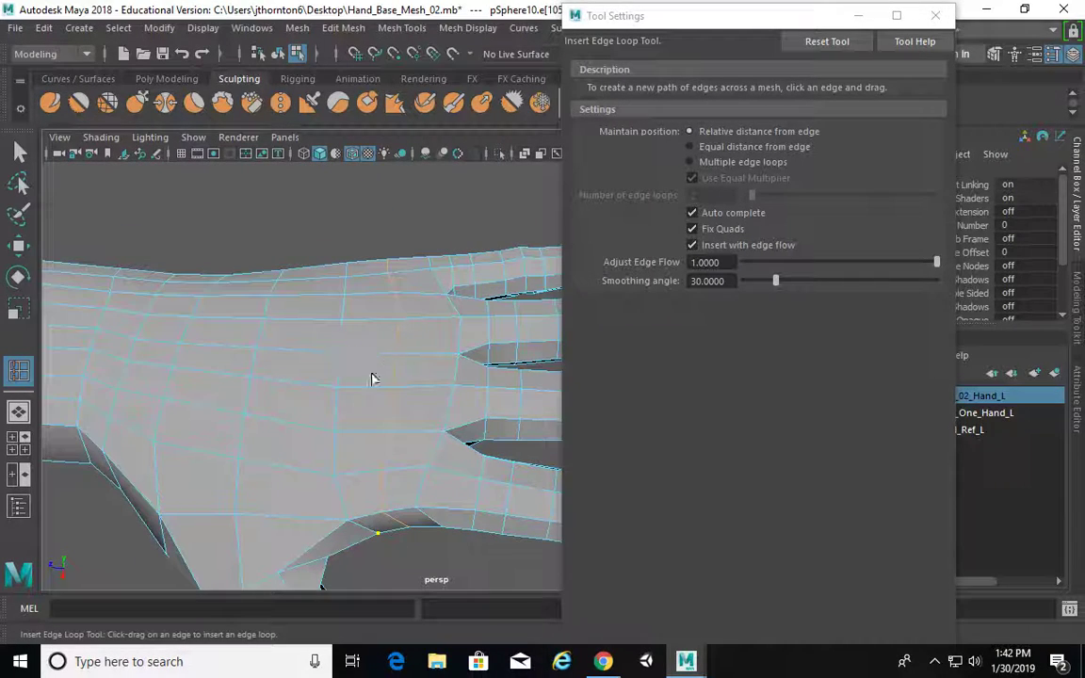
Turn off Insert with edge flow and insert an edge loop around the index finger between its middle and end joints.
{"action": "left_click_drag", "start_coordinate": [393, 429], "coordinate": [487, 356], "text": "alt"}
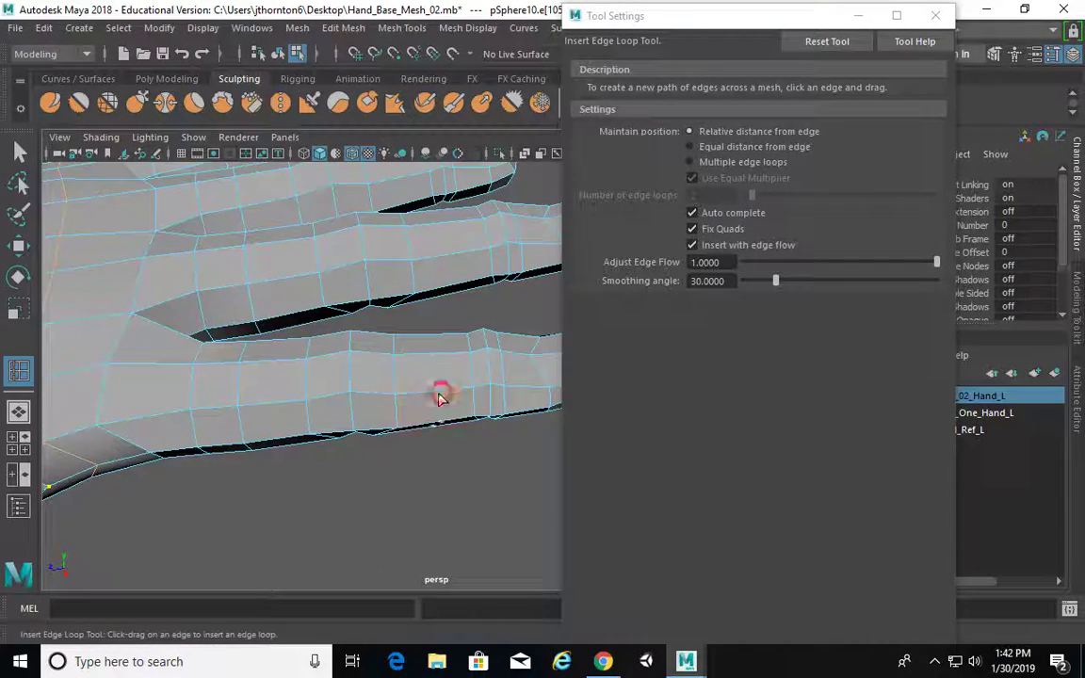
{"action": "left_click_drag", "start_coordinate": [436, 402], "coordinate": [436, 402]}
{"action": "left_click_drag", "start_coordinate": [472, 356], "coordinate": [398, 334], "text": "alt"}
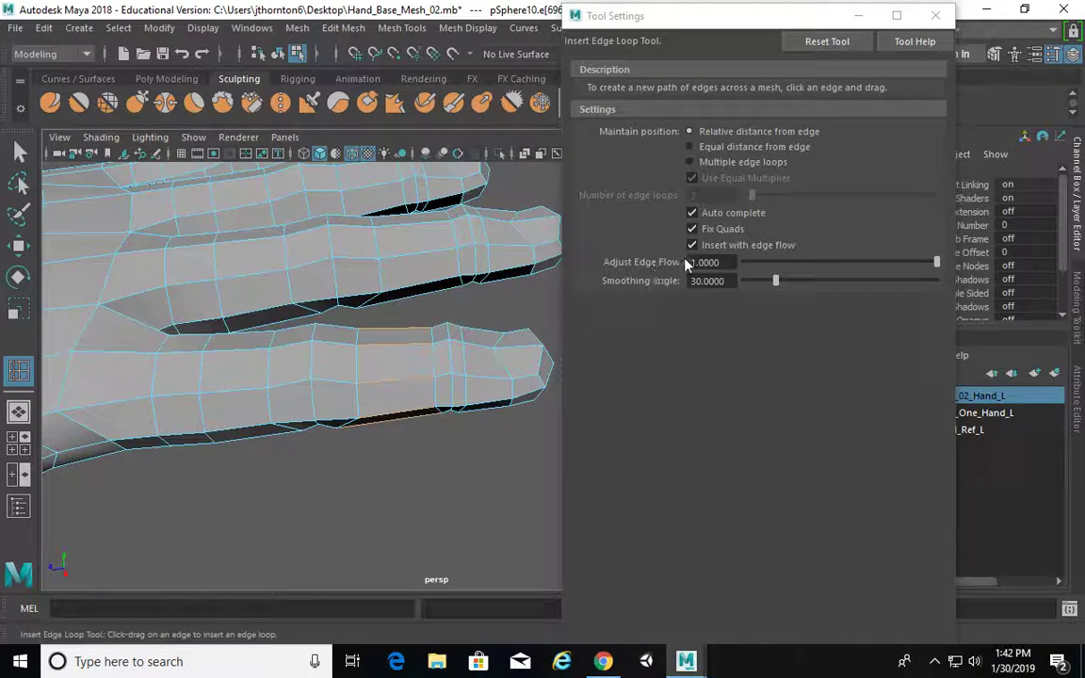
{"action": "left_click", "coordinate": [692, 245]}
{"action": "left_click", "coordinate": [400, 351]}
{"action": "left_click", "coordinate": [400, 350]}
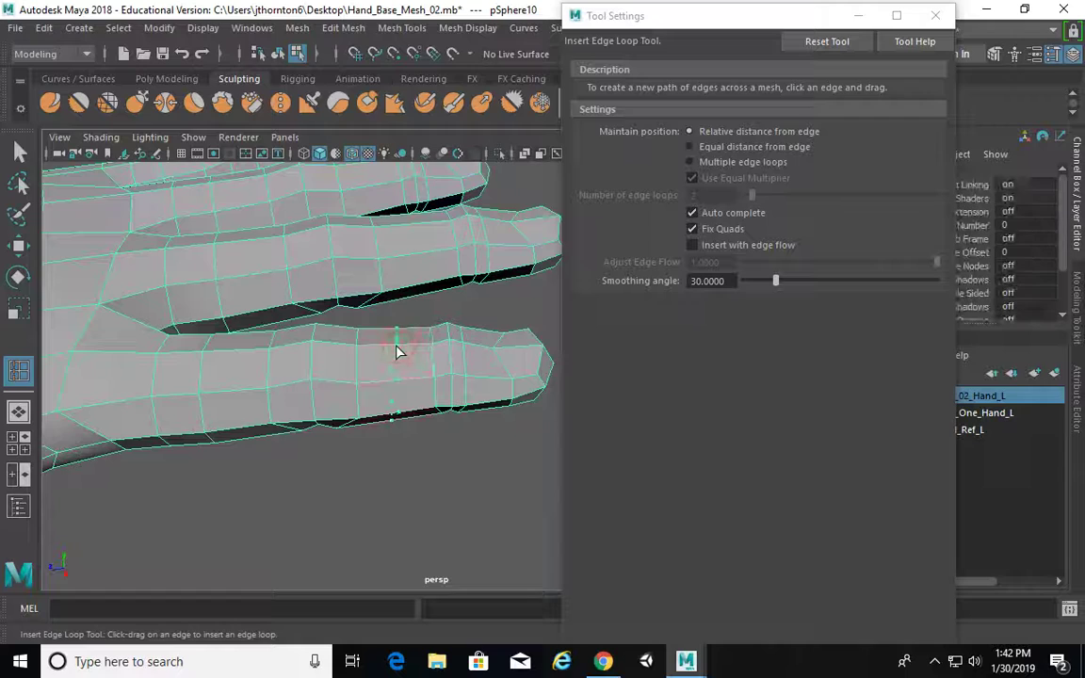
Insert matching edge loops around the middle, ring and little fingers between their middle and end joints.
{"action": "middle_click_drag", "start_coordinate": [483, 329], "coordinate": [466, 401], "text": "alt"}
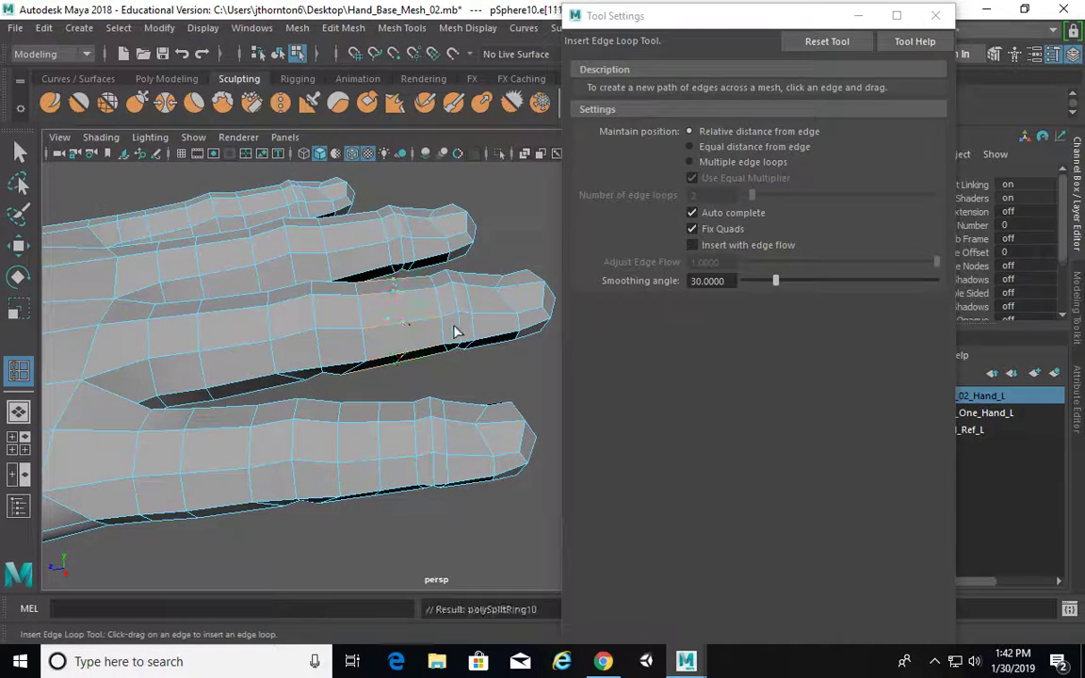
{"action": "left_click_drag", "start_coordinate": [454, 331], "coordinate": [400, 288], "text": "alt"}
{"action": "left_click", "coordinate": [409, 313]}
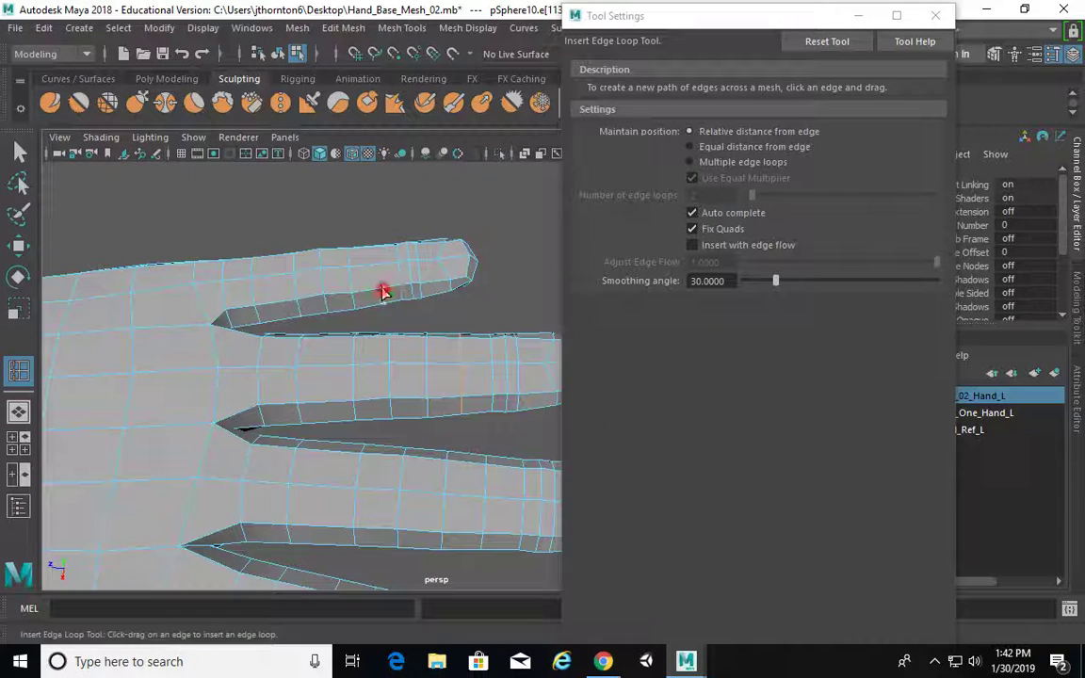
{"action": "left_click", "coordinate": [378, 297]}
Try an extra edge loop around the base segment of the ring finger and undo it.
{"action": "left_click_drag", "start_coordinate": [460, 310], "coordinate": [393, 321], "text": "alt"}
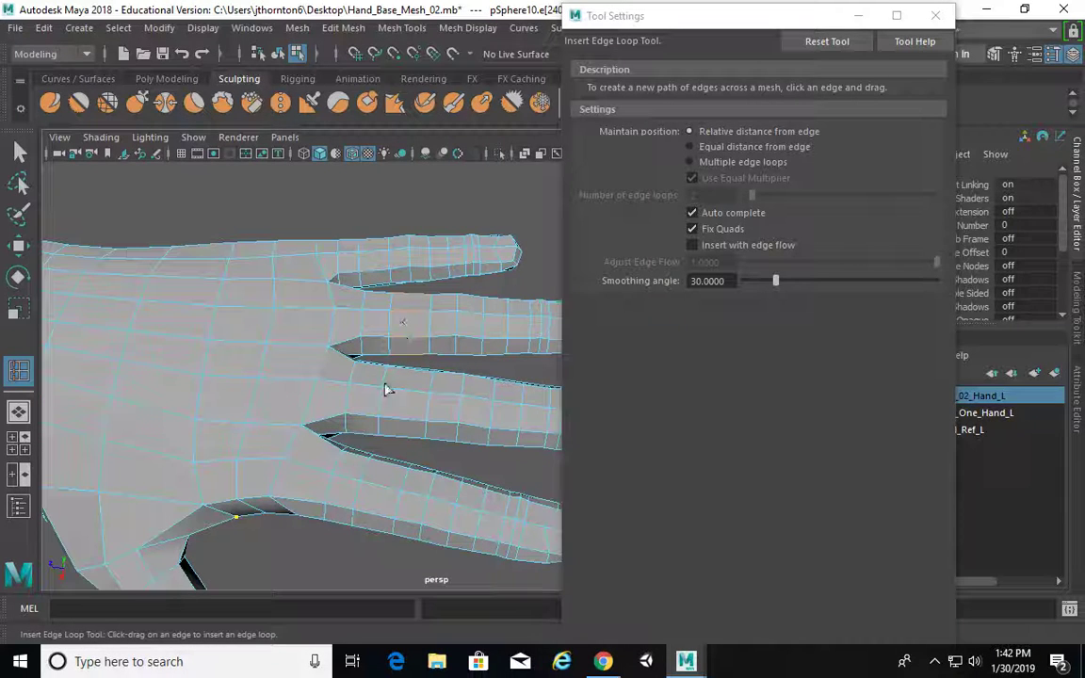
{"action": "left_click", "coordinate": [411, 299]}
{"action": "key", "text": "ctrl+z"}
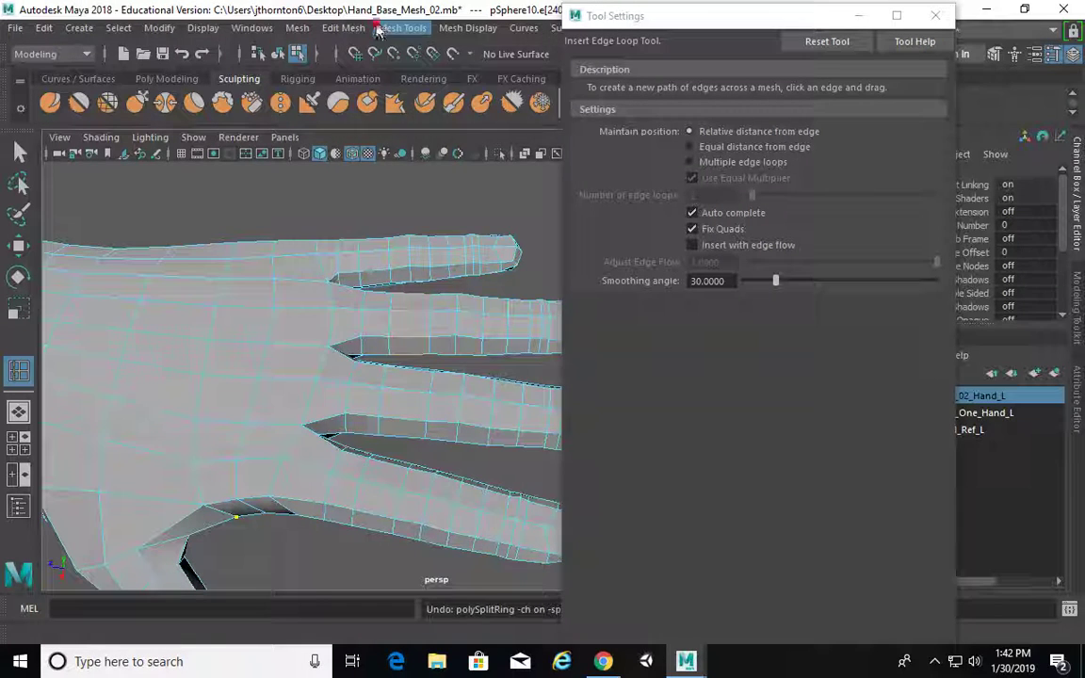
Use the Slide Edge tool to reposition the edge loops near the base of the ring, little and middle fingers.
{"action": "left_click", "coordinate": [350, 28]}
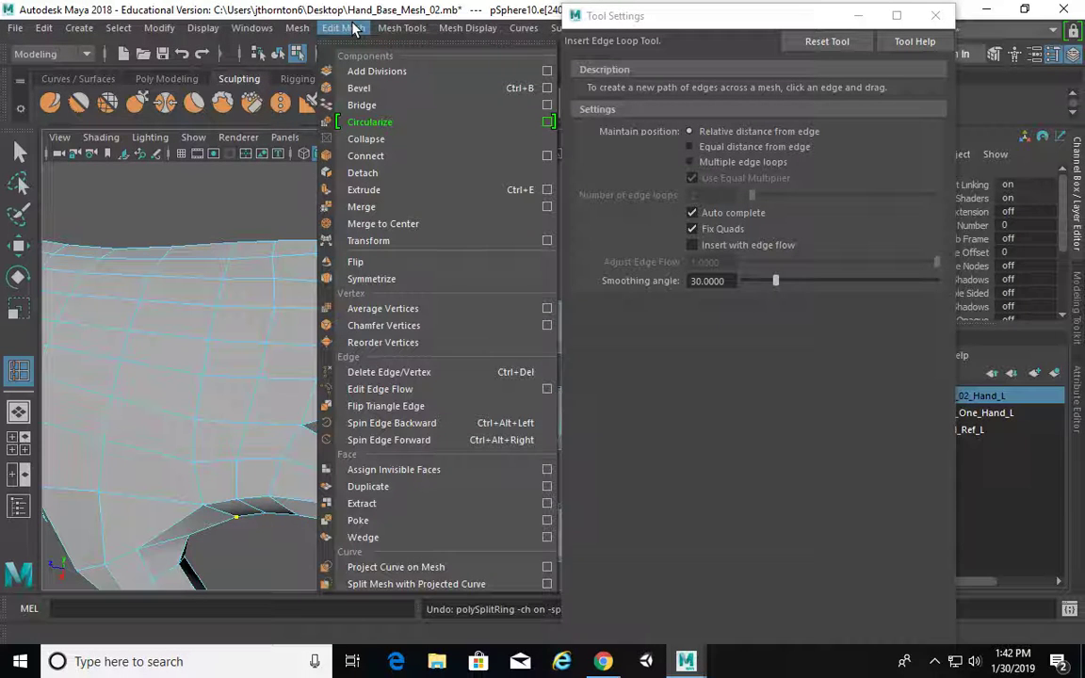
{"action": "mouse_move", "coordinate": [388, 31]}
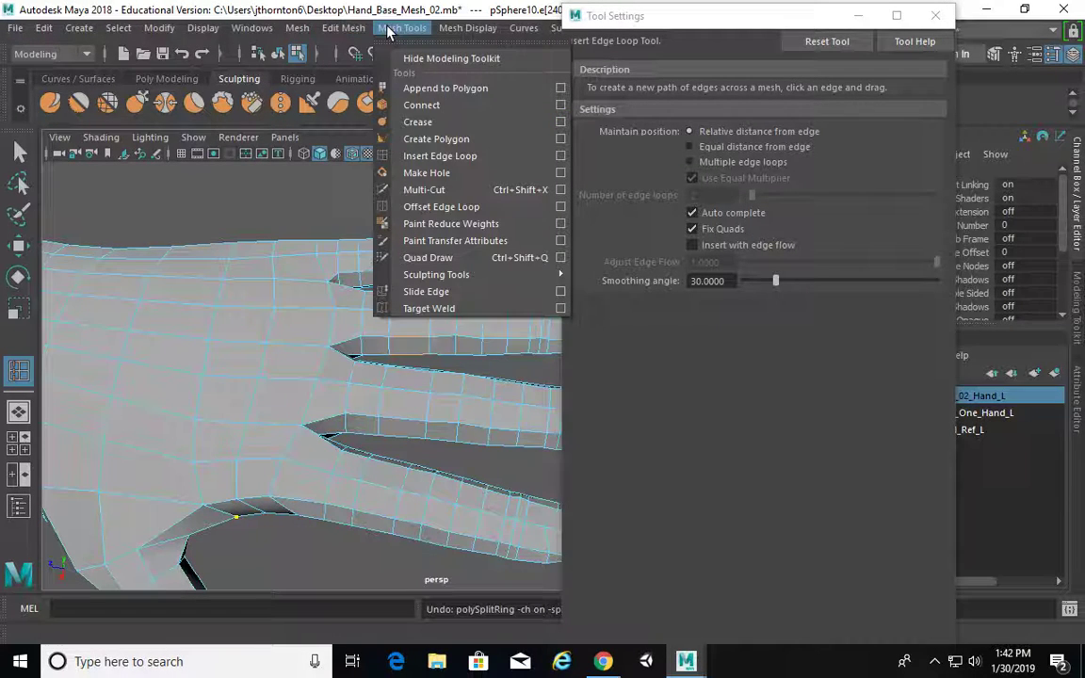
{"action": "left_click", "coordinate": [452, 291]}
{"action": "scroll", "coordinate": [404, 309], "scroll_direction": "up", "scroll_amount": 3}
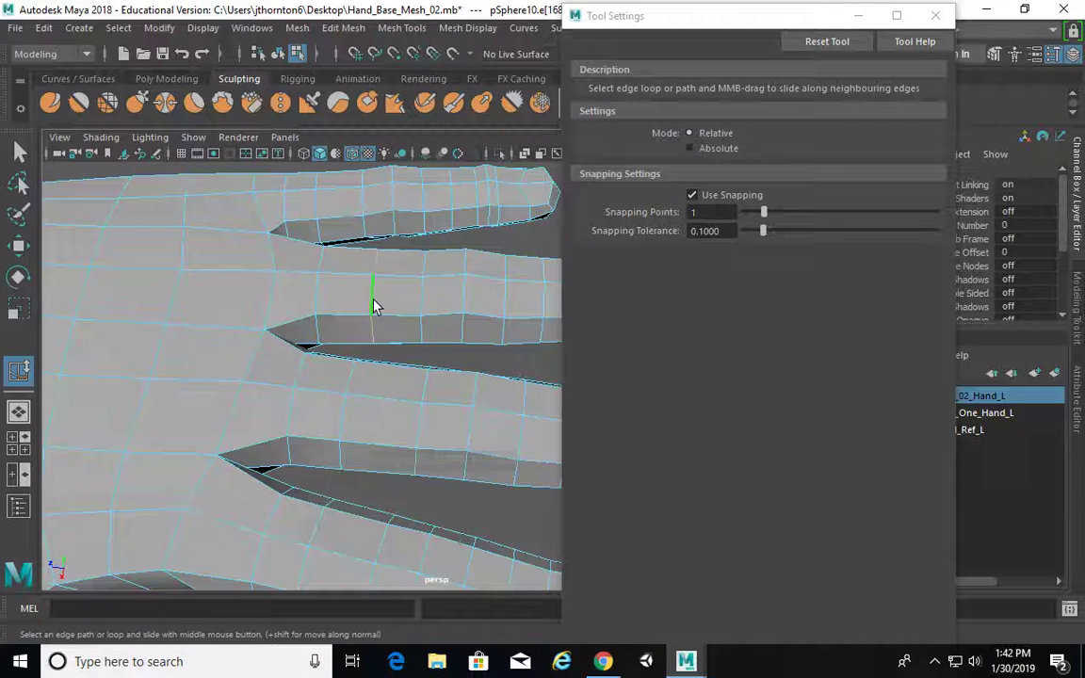
{"action": "left_click_drag", "start_coordinate": [362, 296], "coordinate": [412, 323], "text": "alt"}
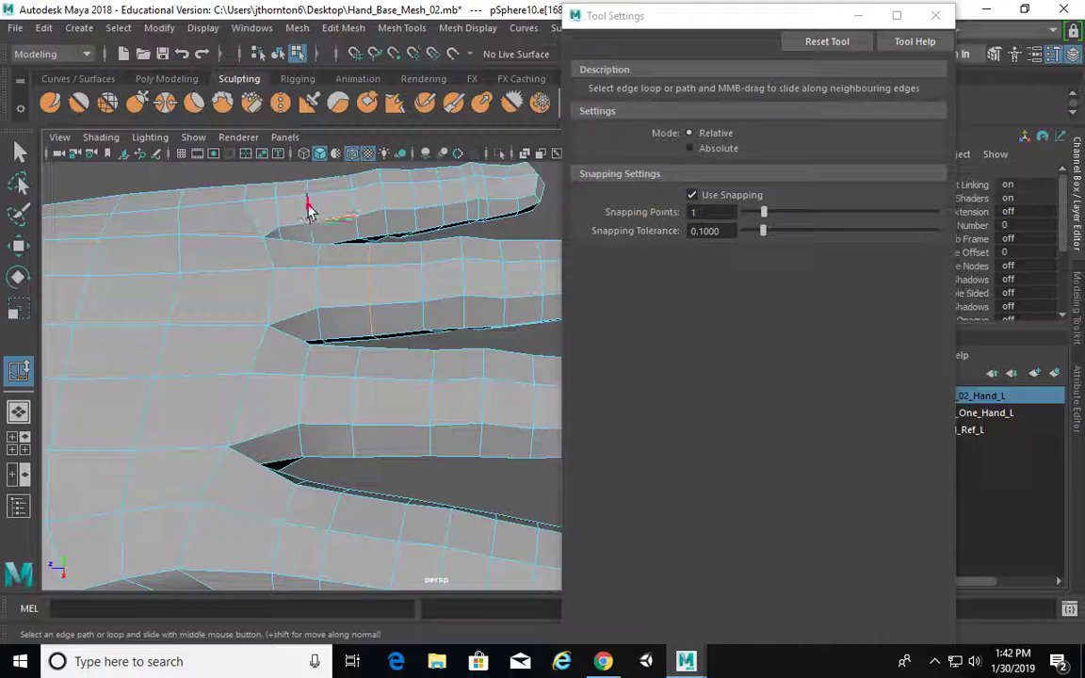
{"action": "left_click_drag", "start_coordinate": [322, 217], "coordinate": [378, 295], "text": "alt"}
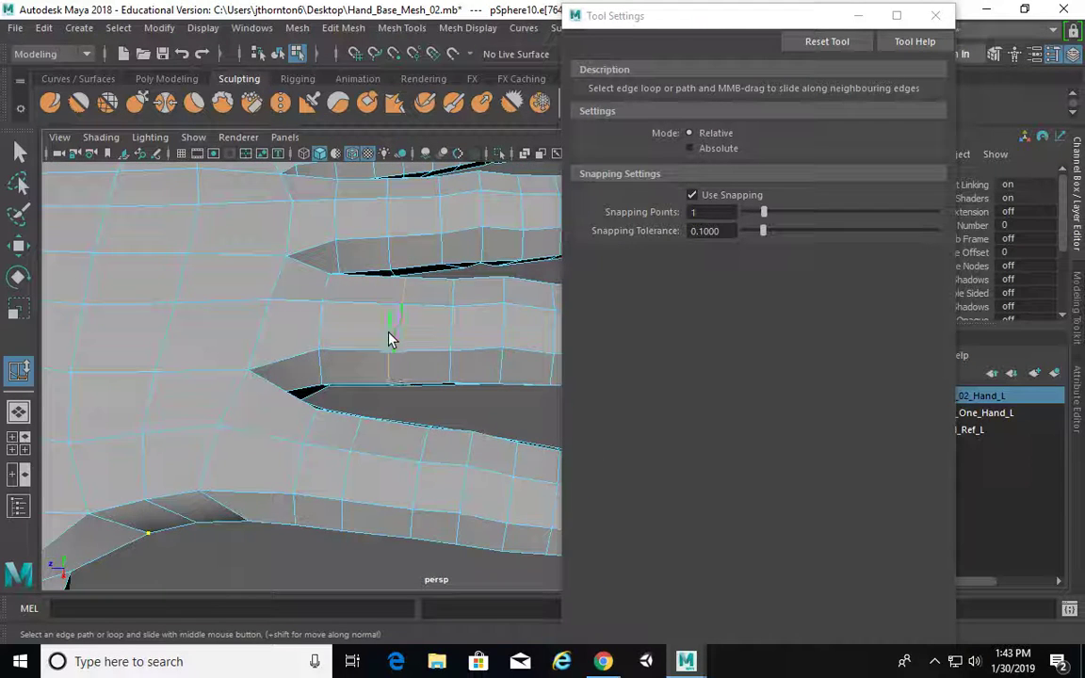
Slide the loop behind the knuckles slightly toward the wrist and the loop near the thumb base slightly toward the fingers.
{"action": "left_click_drag", "start_coordinate": [389, 339], "coordinate": [370, 256], "text": "alt"}
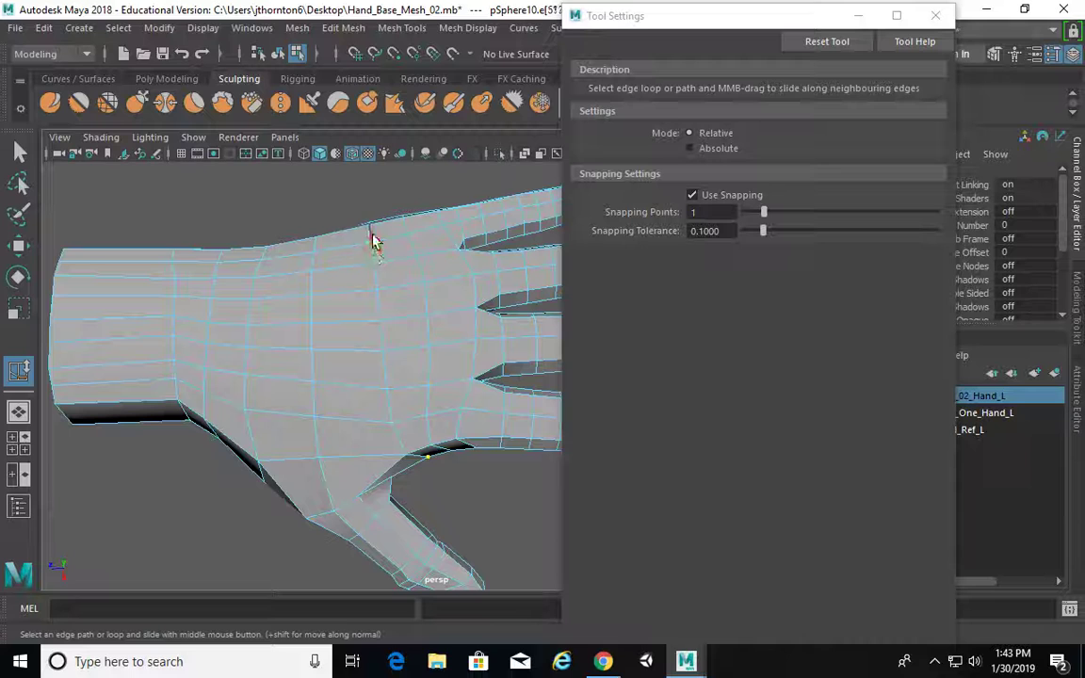
{"action": "left_click", "coordinate": [398, 433]}
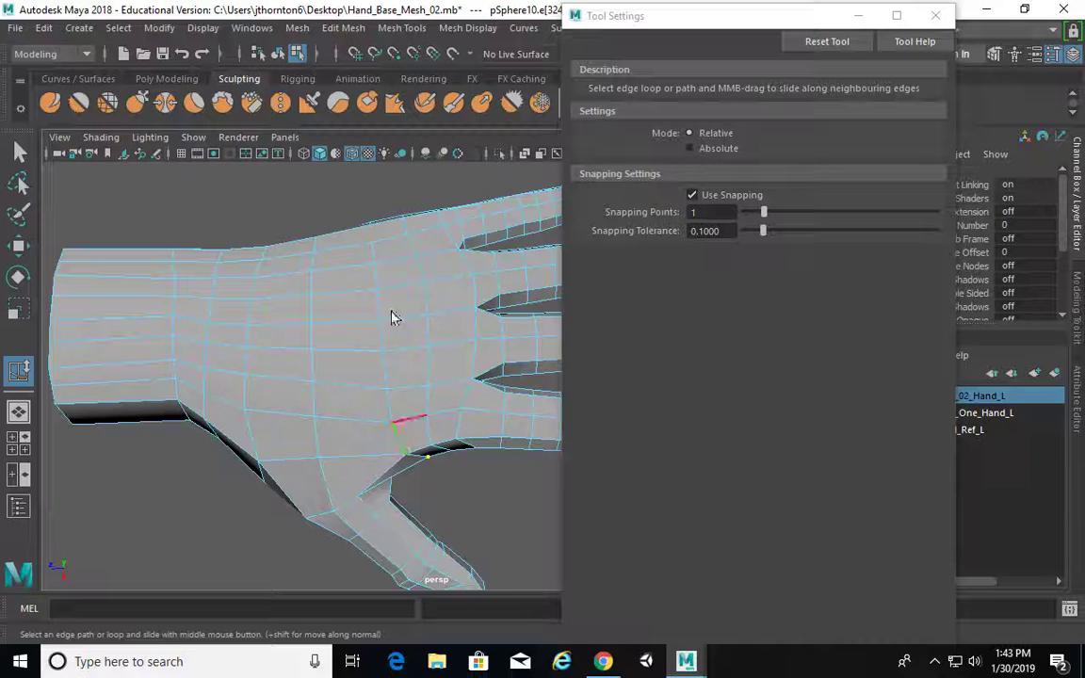
{"action": "left_click", "coordinate": [375, 238]}
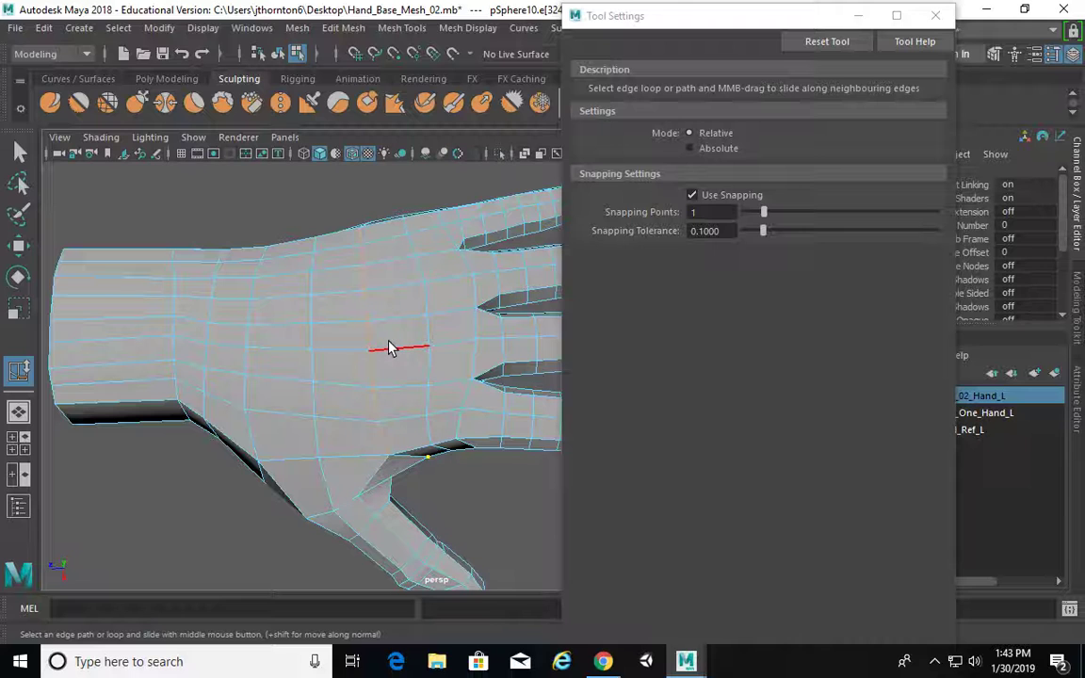
{"action": "middle_click_drag", "start_coordinate": [327, 351], "coordinate": [392, 349], "text": "alt"}
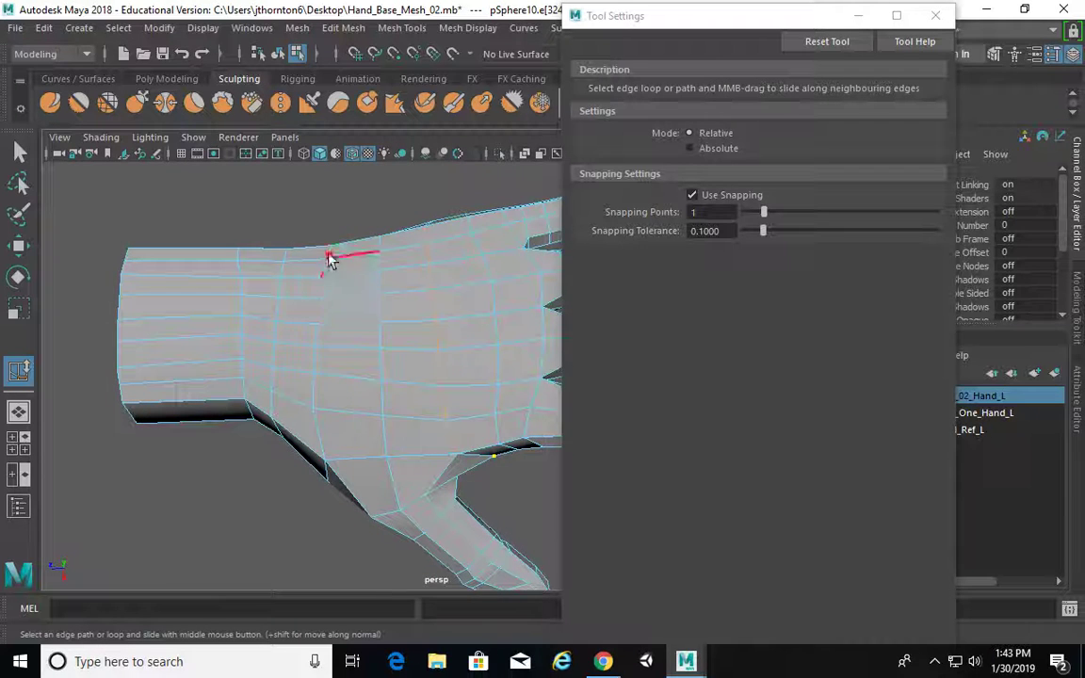
{"action": "left_click", "coordinate": [319, 425]}
{"action": "left_click", "coordinate": [332, 357]}
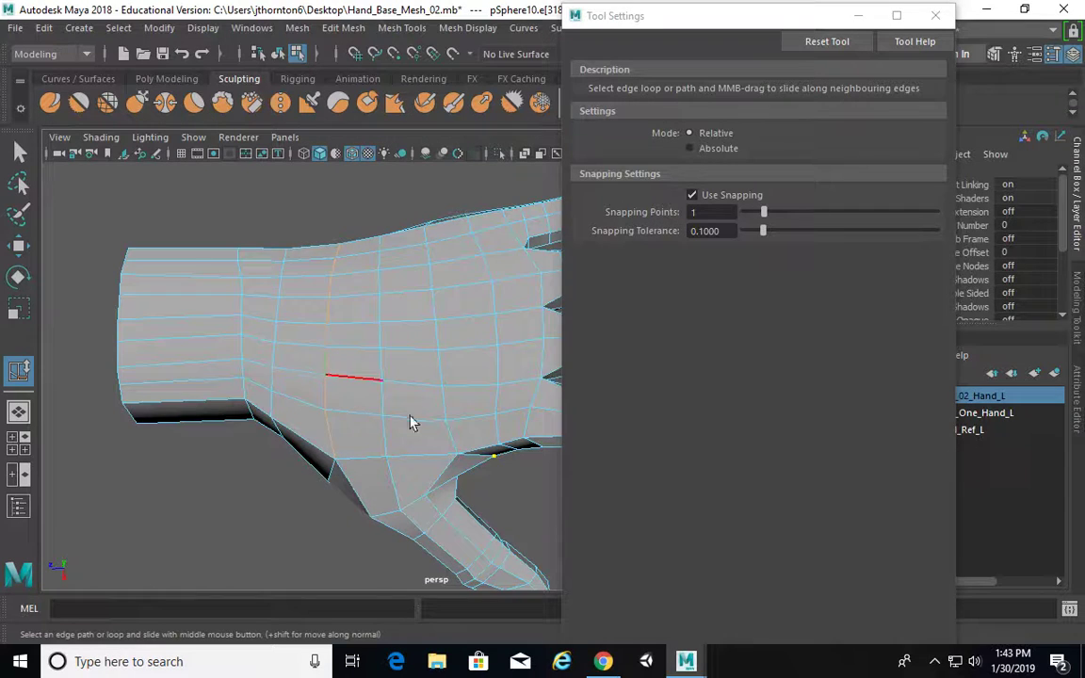
Insert edge loops around the long forearm section behind the wrist to divide it into more even segments.
{"action": "left_click_drag", "start_coordinate": [409, 422], "coordinate": [467, 450], "text": "alt"}
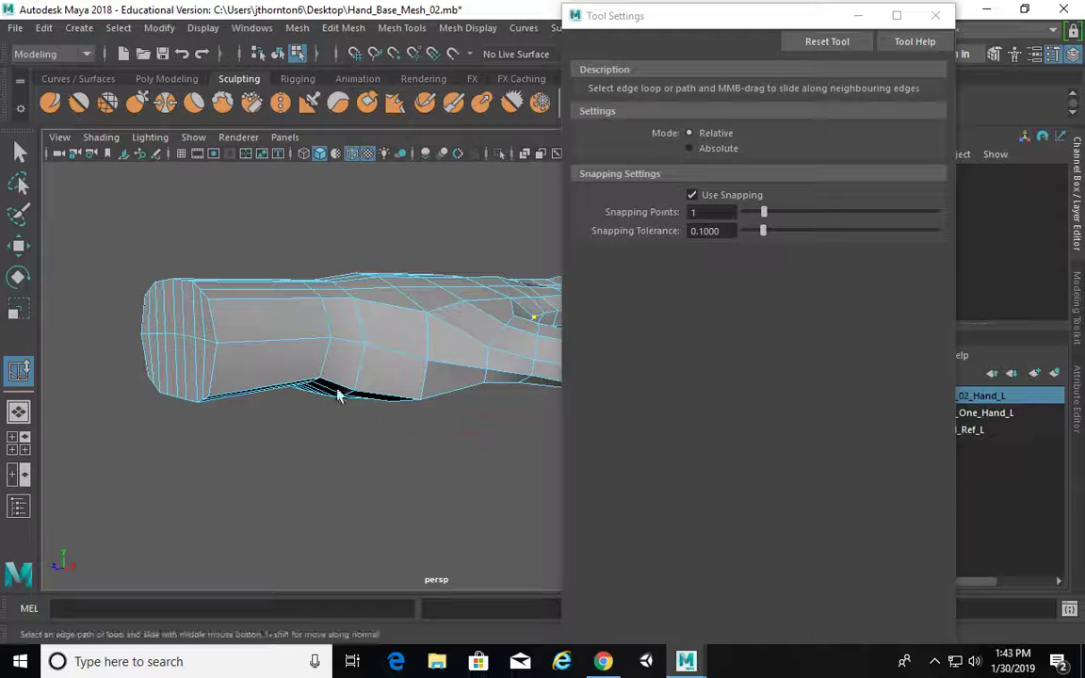
{"action": "left_click_drag", "start_coordinate": [339, 396], "coordinate": [199, 302], "text": "alt"}
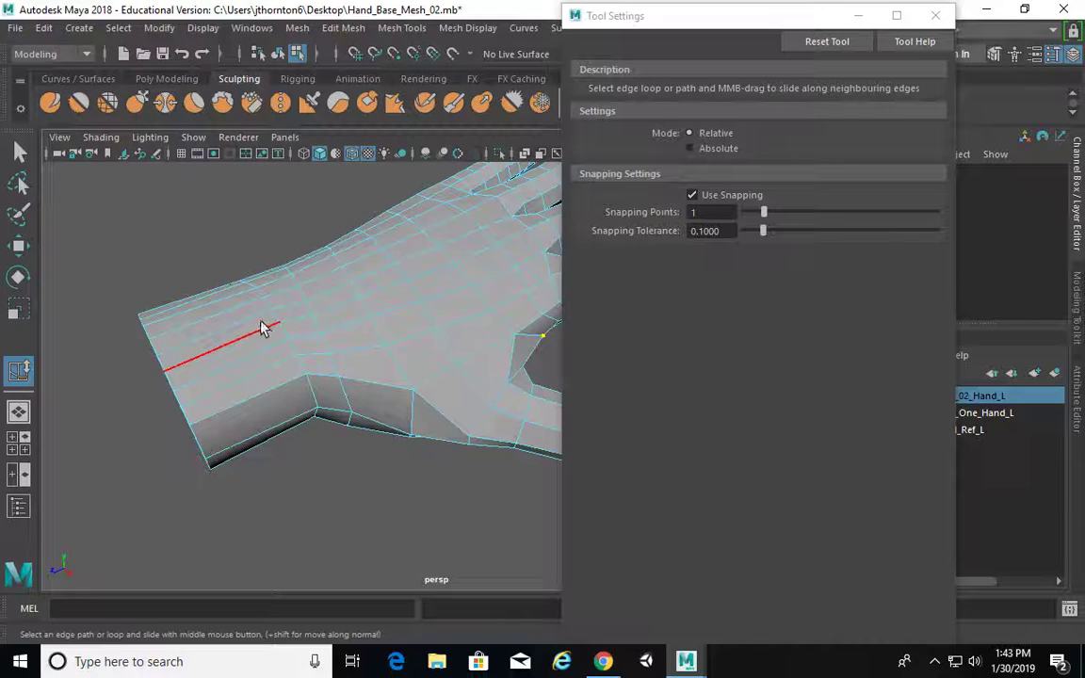
{"action": "left_click", "coordinate": [343, 27]}
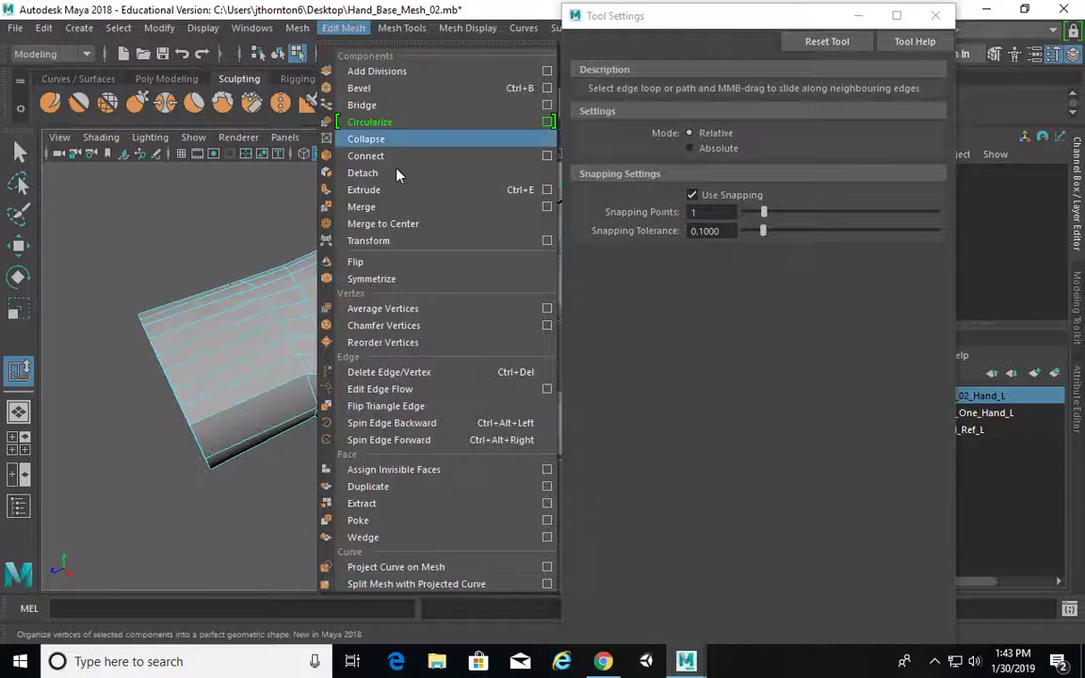
{"action": "mouse_move", "coordinate": [303, 33]}
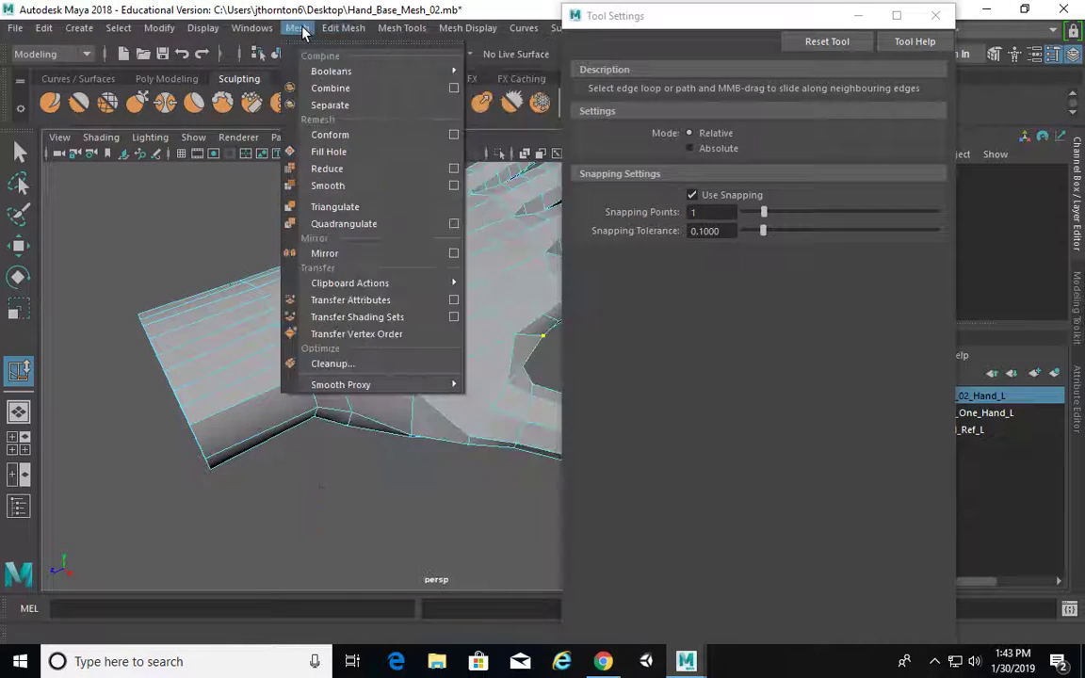
{"action": "mouse_move", "coordinate": [339, 31]}
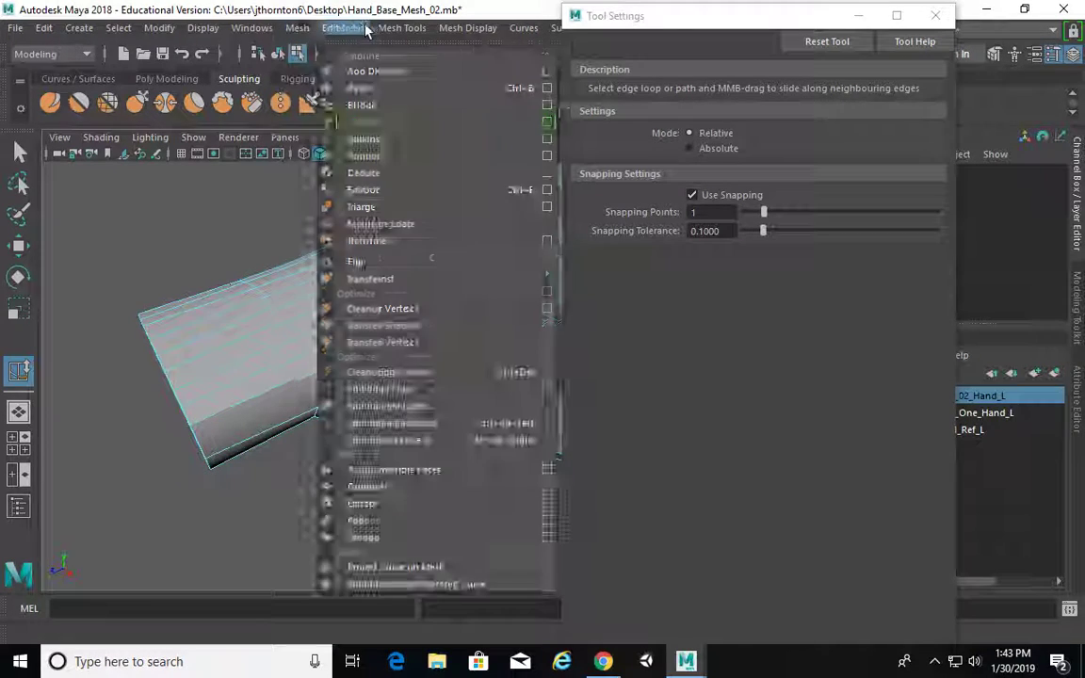
{"action": "mouse_move", "coordinate": [400, 29]}
{"action": "left_click", "coordinate": [464, 157]}
{"action": "left_click_drag", "start_coordinate": [331, 279], "coordinate": [215, 308], "text": "alt"}
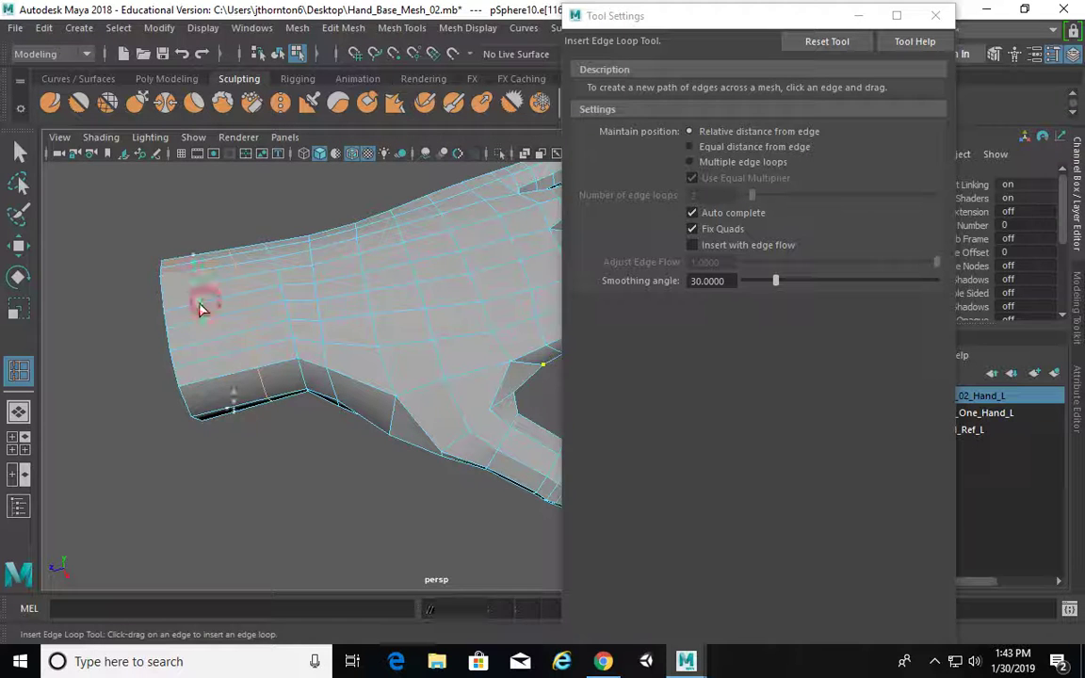
{"action": "left_click_drag", "start_coordinate": [281, 329], "coordinate": [318, 273], "text": "alt"}
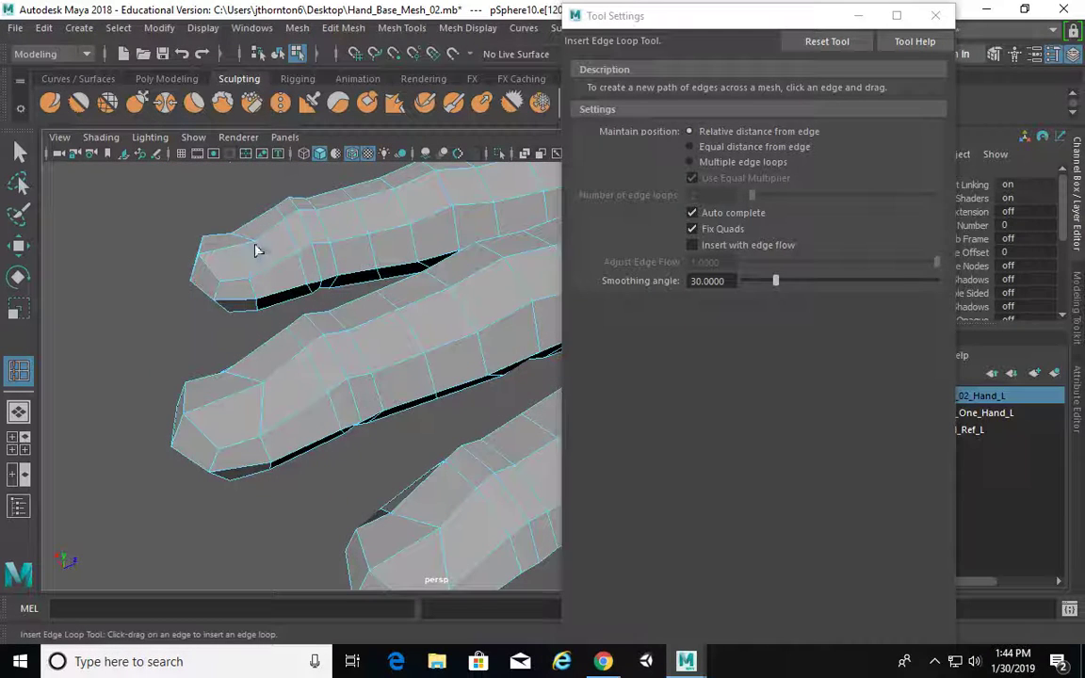
{"action": "left_click_drag", "start_coordinate": [297, 434], "coordinate": [466, 466], "text": "alt"}
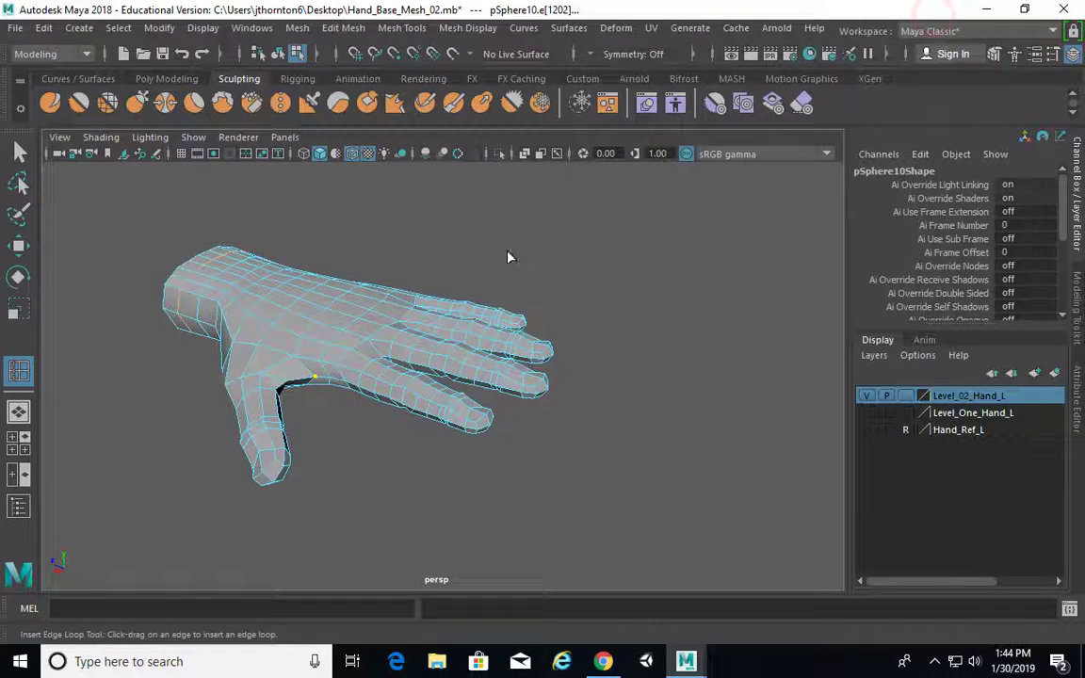
Examine the whole hand in object mode with the smoothed preview, and return to the unsmoothed display.
{"action": "key", "text": "F8"}
{"action": "left_click", "coordinate": [375, 341]}
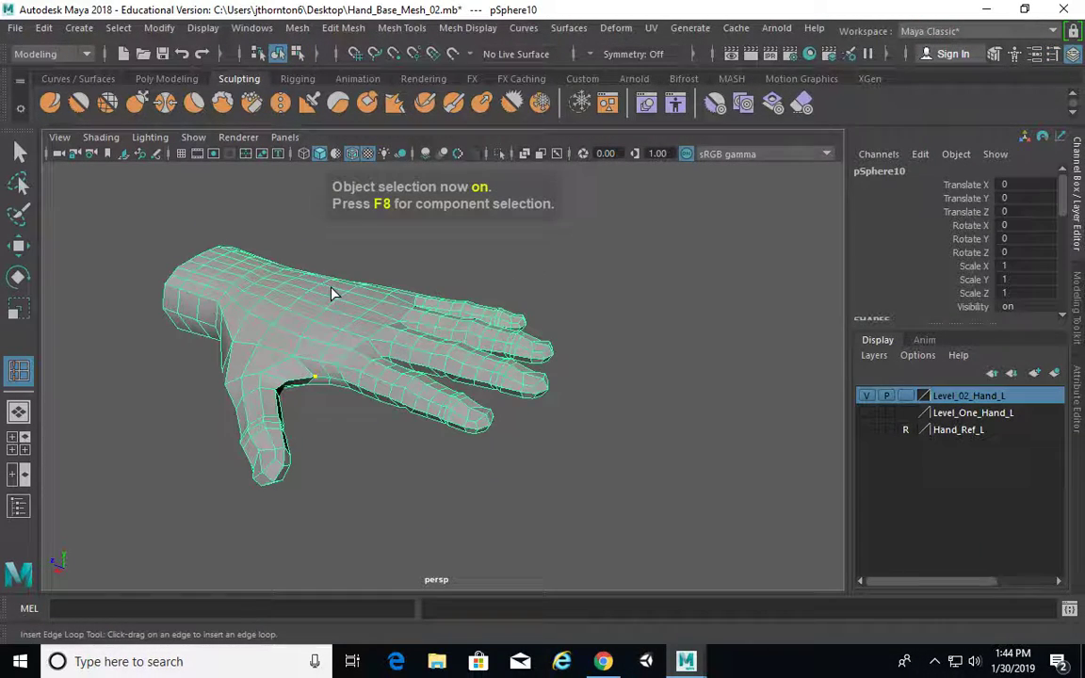
{"action": "key", "text": "3"}
{"action": "left_click", "coordinate": [586, 340]}
{"action": "left_click_drag", "start_coordinate": [594, 343], "coordinate": [437, 270], "text": "alt"}
{"action": "left_click_drag", "start_coordinate": [574, 450], "coordinate": [579, 451]}
{"action": "left_click_drag", "start_coordinate": [470, 385], "coordinate": [414, 369], "text": "alt"}
{"action": "left_click", "coordinate": [410, 365]}
{"action": "right_click_drag", "start_coordinate": [414, 376], "coordinate": [562, 382], "text": "alt"}
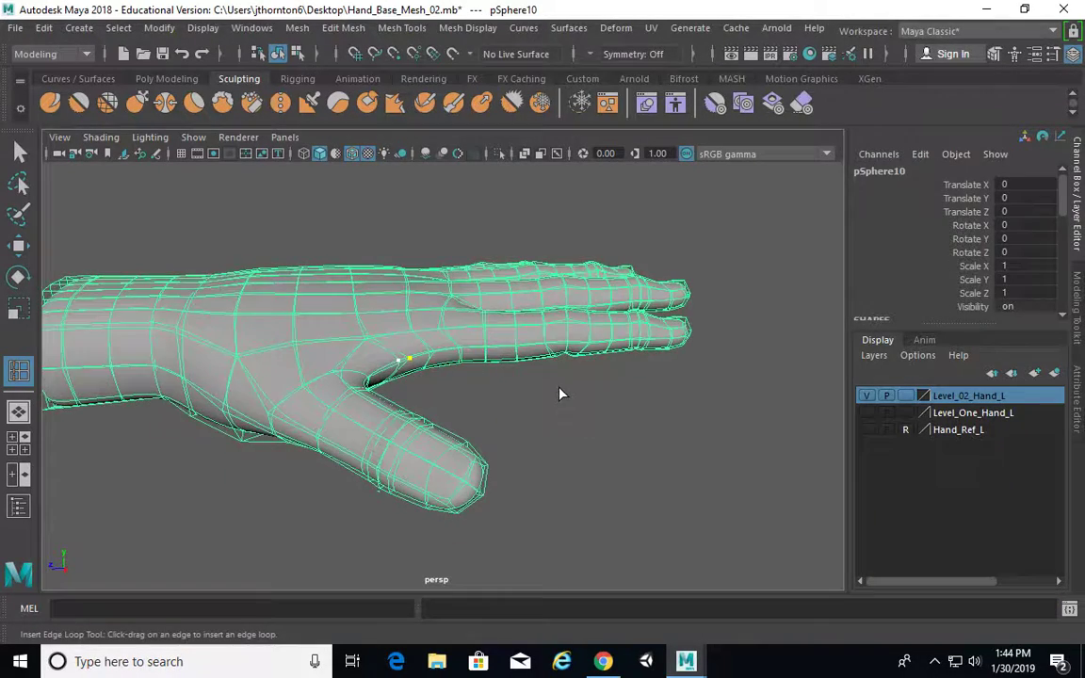
{"action": "key", "text": "1"}
{"action": "left_click", "coordinate": [609, 390]}
{"action": "left_click_drag", "start_coordinate": [610, 390], "coordinate": [558, 405], "text": "alt"}
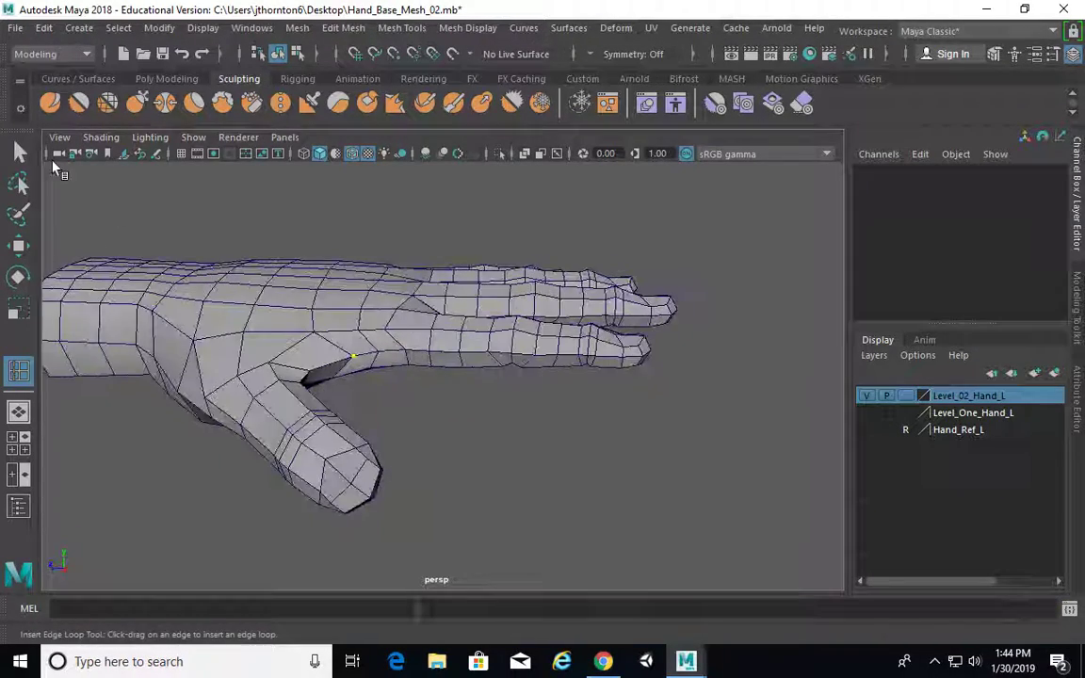
{"action": "left_click", "coordinate": [19, 151]}
{"action": "left_click_drag", "start_coordinate": [284, 245], "coordinate": [501, 298], "text": "alt"}
{"action": "left_click", "coordinate": [487, 386]}
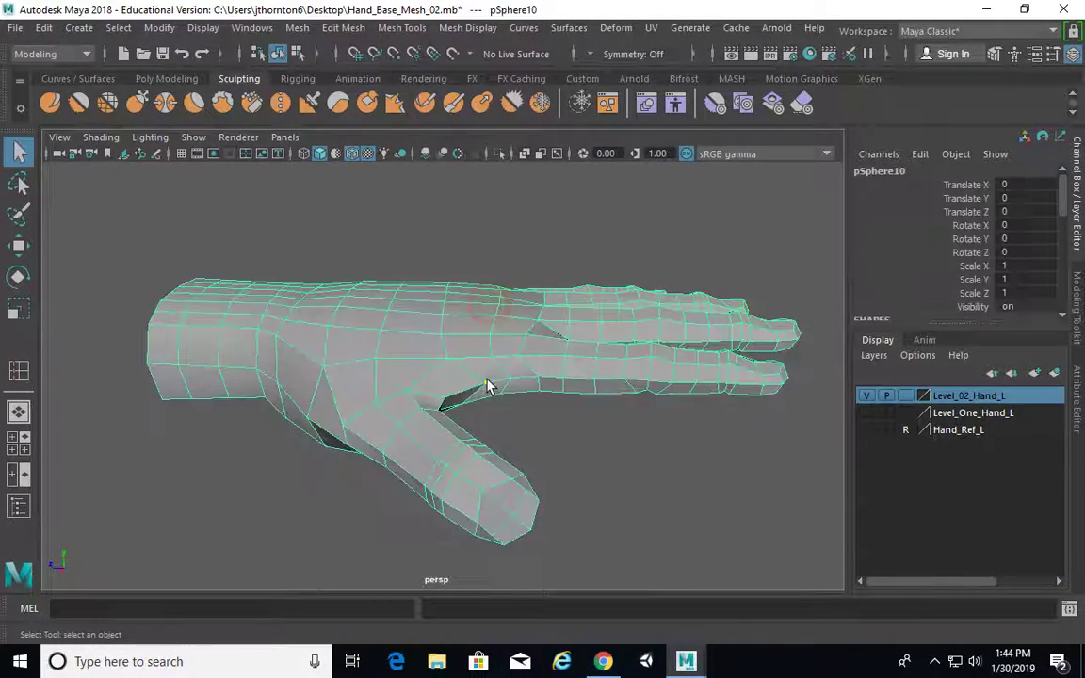
{"action": "left_click_drag", "start_coordinate": [527, 366], "coordinate": [411, 344], "text": "alt"}
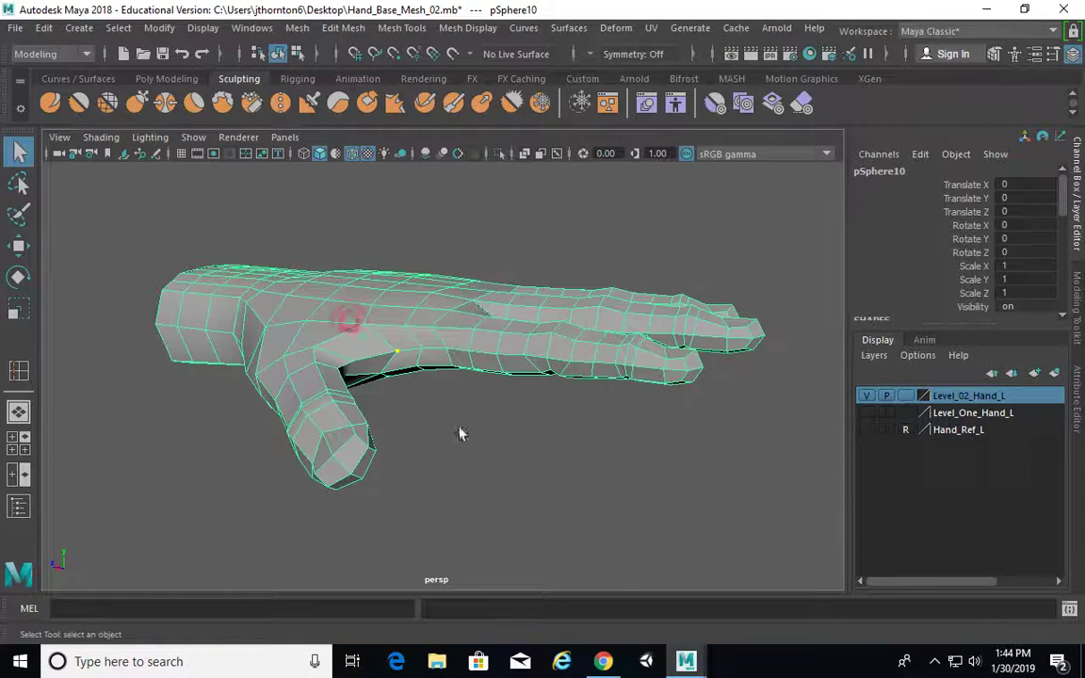
{"action": "right_click_drag", "start_coordinate": [410, 315], "coordinate": [334, 169]}
{"action": "right_click_drag", "start_coordinate": [419, 264], "coordinate": [98, 229], "text": "alt"}
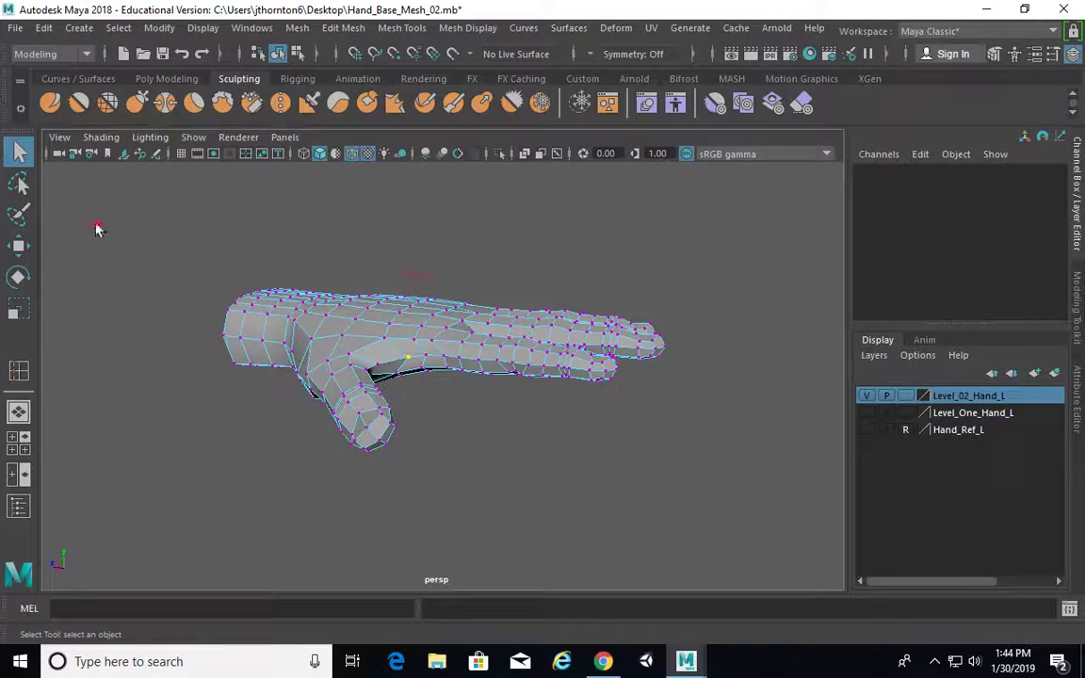
{"action": "left_click_drag", "start_coordinate": [96, 202], "coordinate": [768, 505]}
{"action": "left_click", "coordinate": [570, 267]}
{"action": "right_click_drag", "start_coordinate": [373, 329], "coordinate": [300, 173]}
{"action": "left_click_drag", "start_coordinate": [979, 628], "coordinate": [977, 626]}
{"action": "left_click", "coordinate": [566, 243]}
{"action": "right_click_drag", "start_coordinate": [477, 172], "coordinate": [548, 147]}
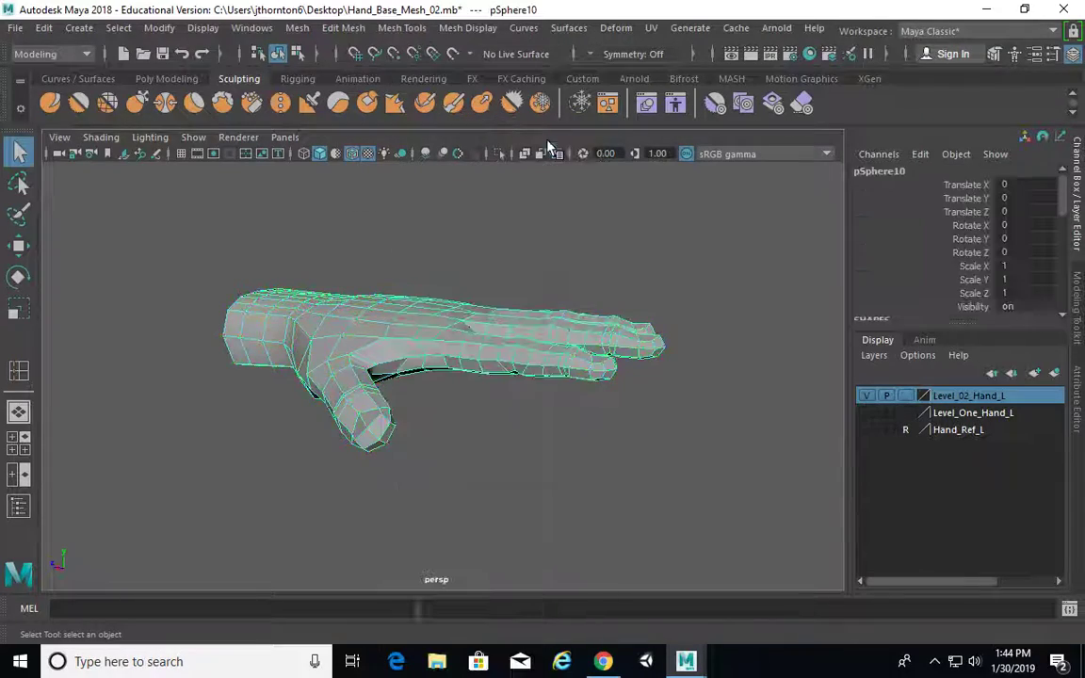
Insert an additional edge loop around the thumb between its base and middle joint, and return to the Select tool.
{"action": "left_click_drag", "start_coordinate": [649, 300], "coordinate": [635, 283], "text": "alt"}
{"action": "left_click", "coordinate": [634, 284]}
{"action": "left_click_drag", "start_coordinate": [660, 351], "coordinate": [725, 217], "text": "alt"}
{"action": "mouse_move", "coordinate": [340, 327]}
{"action": "left_mouse_down", "text": "alt"}
{"action": "mouse_move", "coordinate": [467, 384]}
{"action": "mouse_move", "coordinate": [469, 453]}
{"action": "mouse_move", "coordinate": [438, 465]}
{"action": "mouse_move", "coordinate": [321, 414]}
{"action": "mouse_move", "coordinate": [332, 330]}
{"action": "left_mouse_up", "text": "alt"}
{"action": "left_click_drag", "start_coordinate": [458, 417], "coordinate": [516, 391], "text": "alt"}
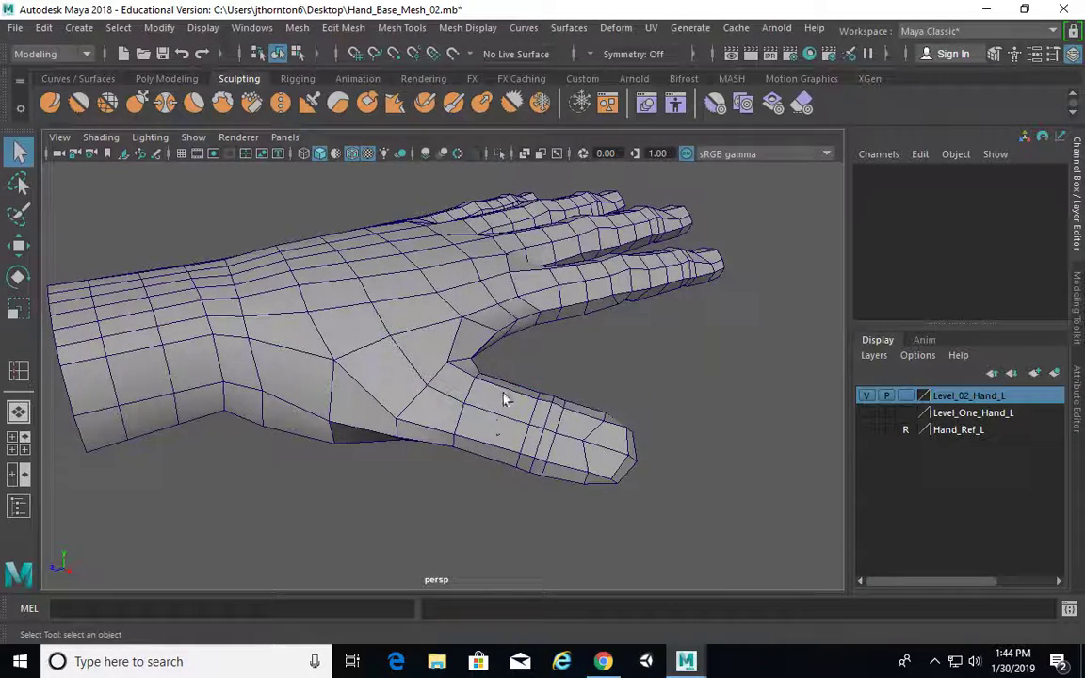
{"action": "left_click", "coordinate": [402, 27]}
{"action": "left_click", "coordinate": [473, 154]}
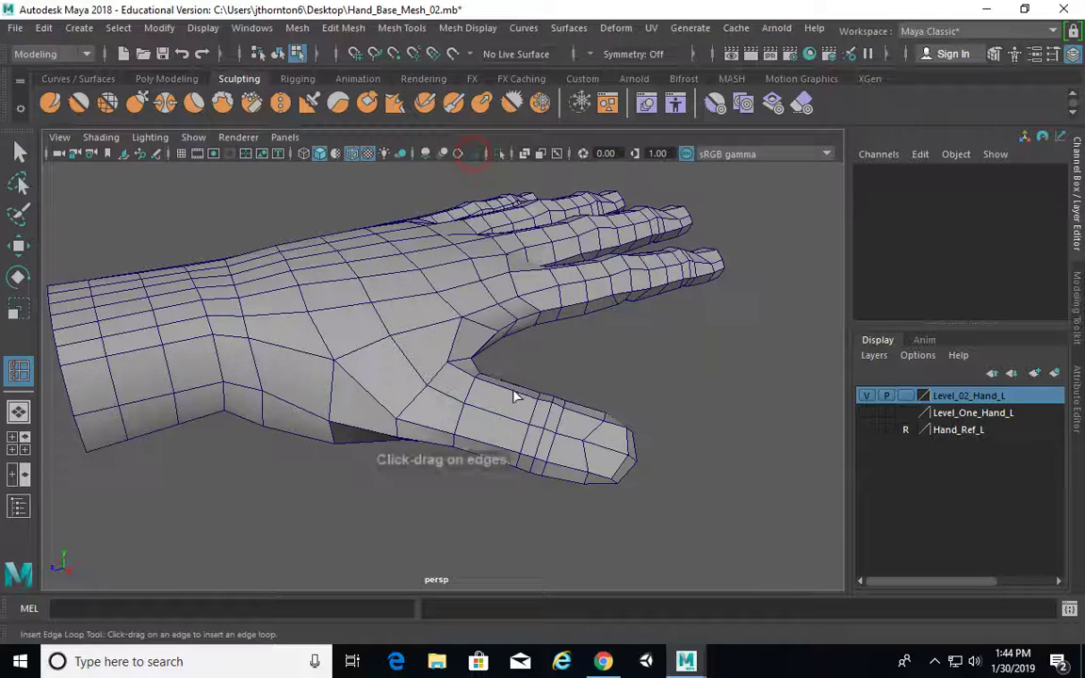
{"action": "left_click", "coordinate": [513, 392]}
{"action": "left_click", "coordinate": [505, 396]}
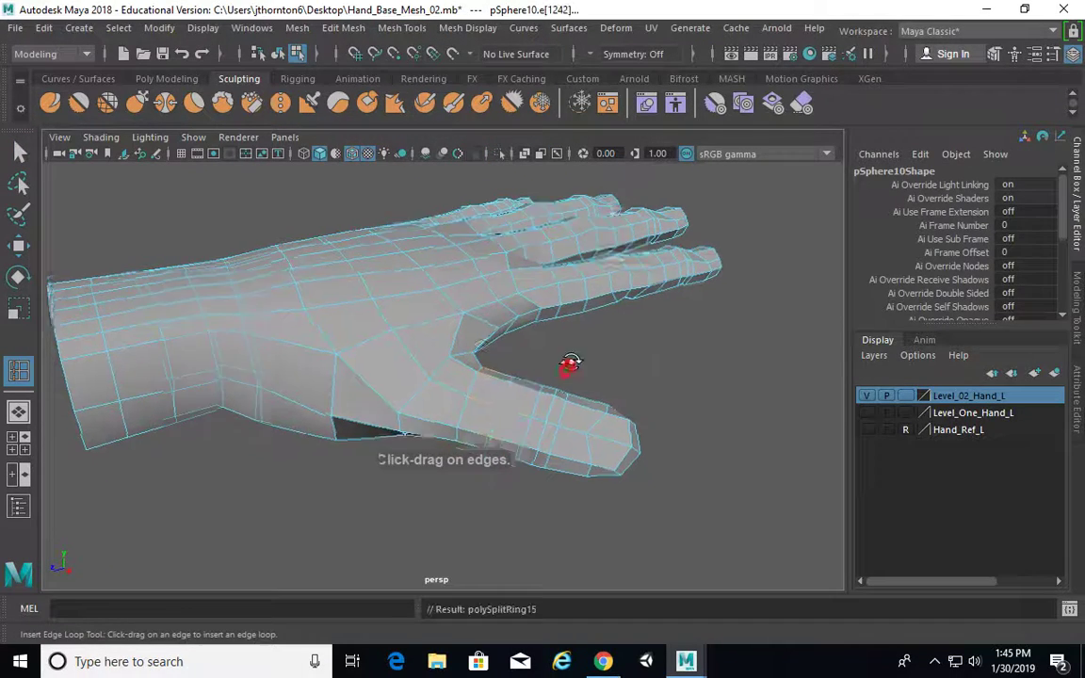
{"action": "left_click_drag", "start_coordinate": [569, 369], "coordinate": [416, 191], "text": "alt"}
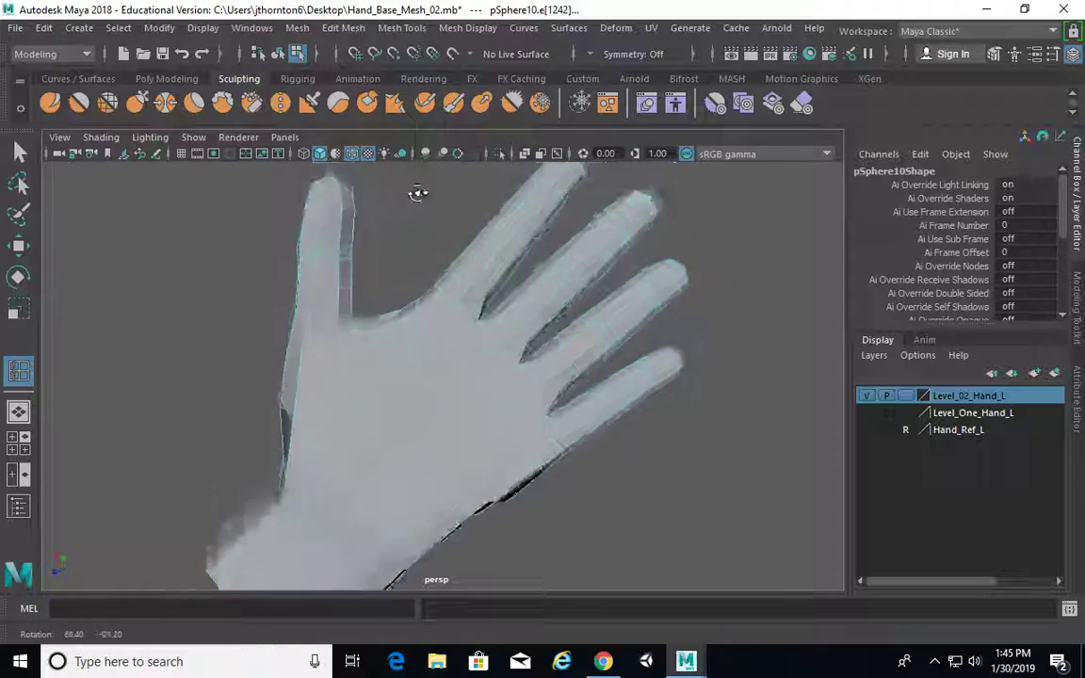
{"action": "key", "text": "q"}
{"action": "left_click_drag", "start_coordinate": [76, 182], "coordinate": [480, 356], "text": "alt"}
{"action": "left_click", "coordinate": [442, 243]}
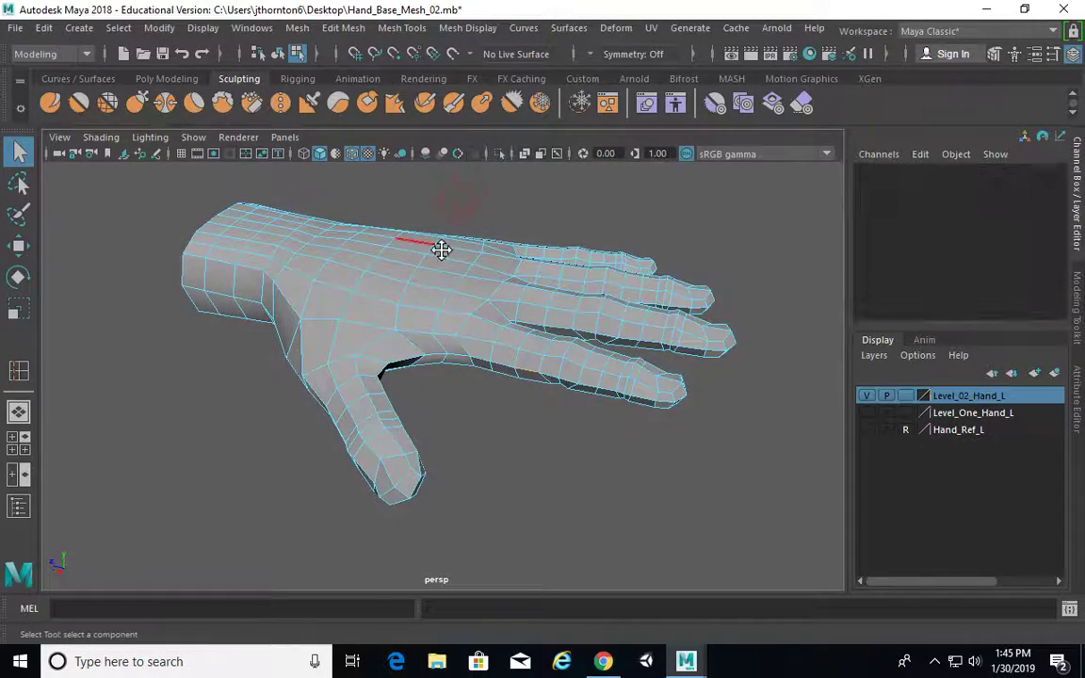
Select the row of palm vertices just behind the finger bases and move them slightly outward from the palm.
{"action": "left_click_drag", "start_coordinate": [443, 250], "coordinate": [416, 285], "text": "alt"}
{"action": "mouse_move", "coordinate": [491, 299]}
{"action": "left_mouse_down", "text": "alt"}
{"action": "mouse_move", "coordinate": [351, 308]}
{"action": "mouse_move", "coordinate": [520, 337]}
{"action": "mouse_move", "coordinate": [533, 373]}
{"action": "mouse_move", "coordinate": [523, 310]}
{"action": "mouse_move", "coordinate": [494, 296]}
{"action": "mouse_move", "coordinate": [496, 309]}
{"action": "left_mouse_up", "text": "alt"}
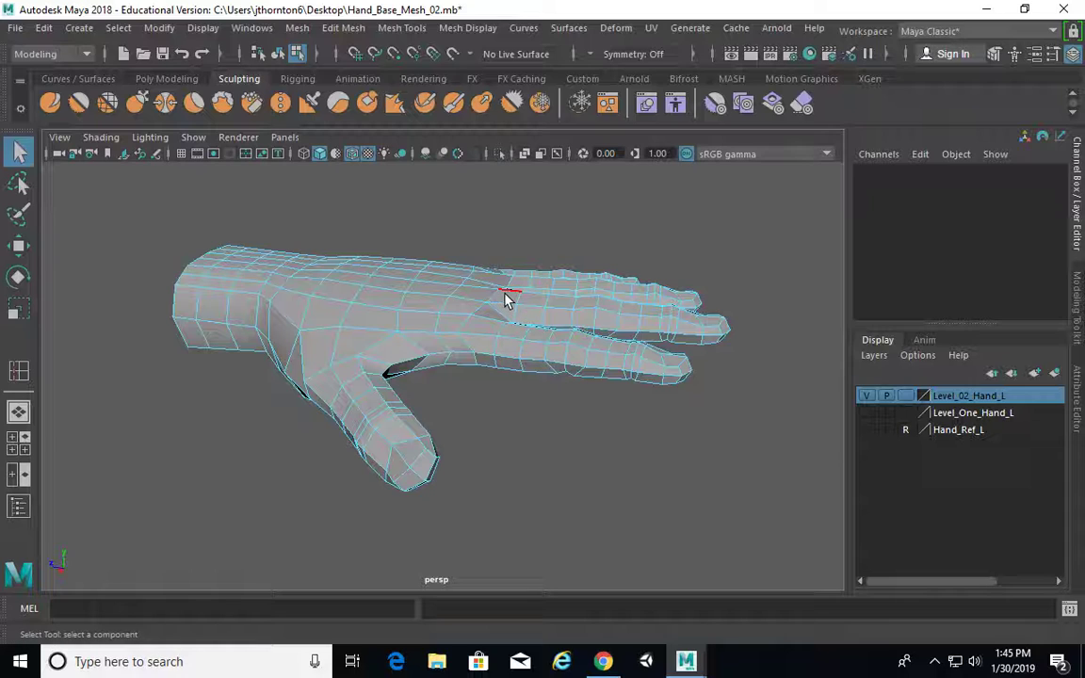
{"action": "left_click_drag", "start_coordinate": [505, 301], "coordinate": [542, 309], "text": "alt"}
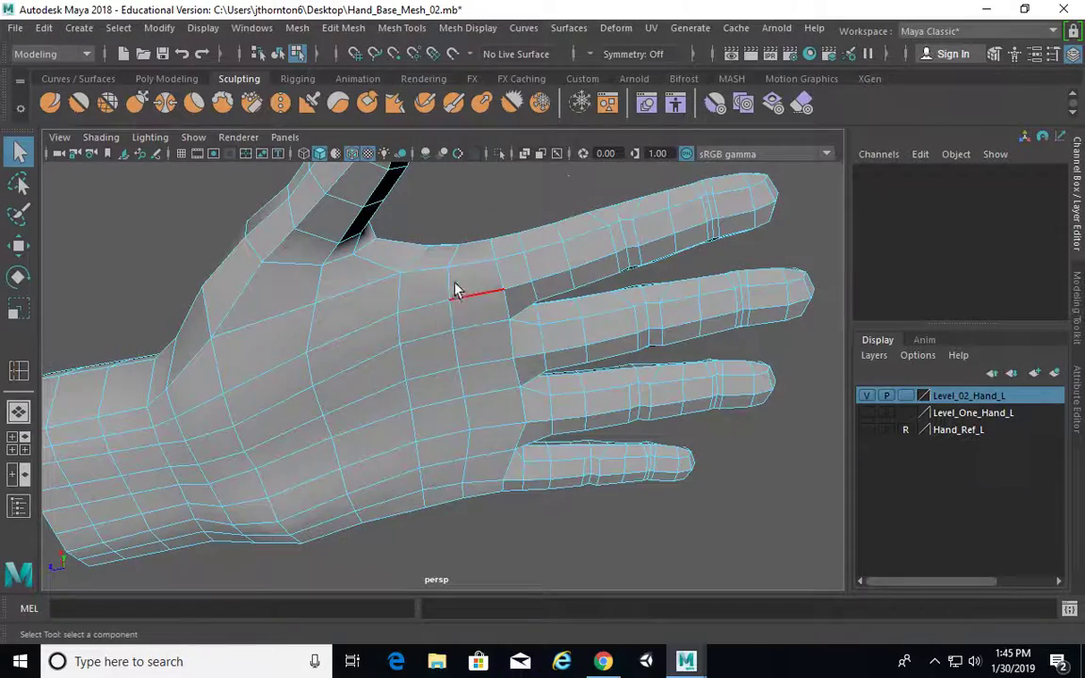
{"action": "right_click_drag", "start_coordinate": [454, 285], "coordinate": [378, 176]}
{"action": "left_click", "coordinate": [501, 308]}
{"action": "left_click_drag", "start_coordinate": [501, 308], "coordinate": [450, 381], "text": "alt"}
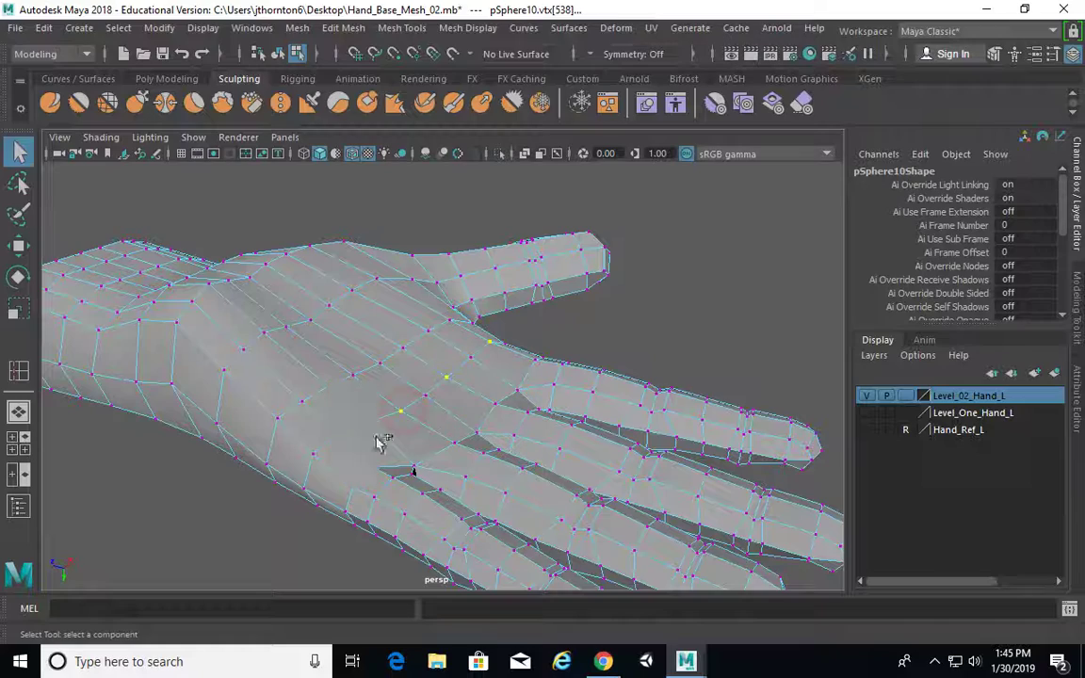
{"action": "left_click_drag", "start_coordinate": [379, 443], "coordinate": [336, 405], "text": "alt"}
{"action": "left_click", "coordinate": [290, 390], "text": "shift"}
{"action": "left_click_drag", "start_coordinate": [419, 416], "coordinate": [184, 424], "text": "alt"}
{"action": "key", "text": "w"}
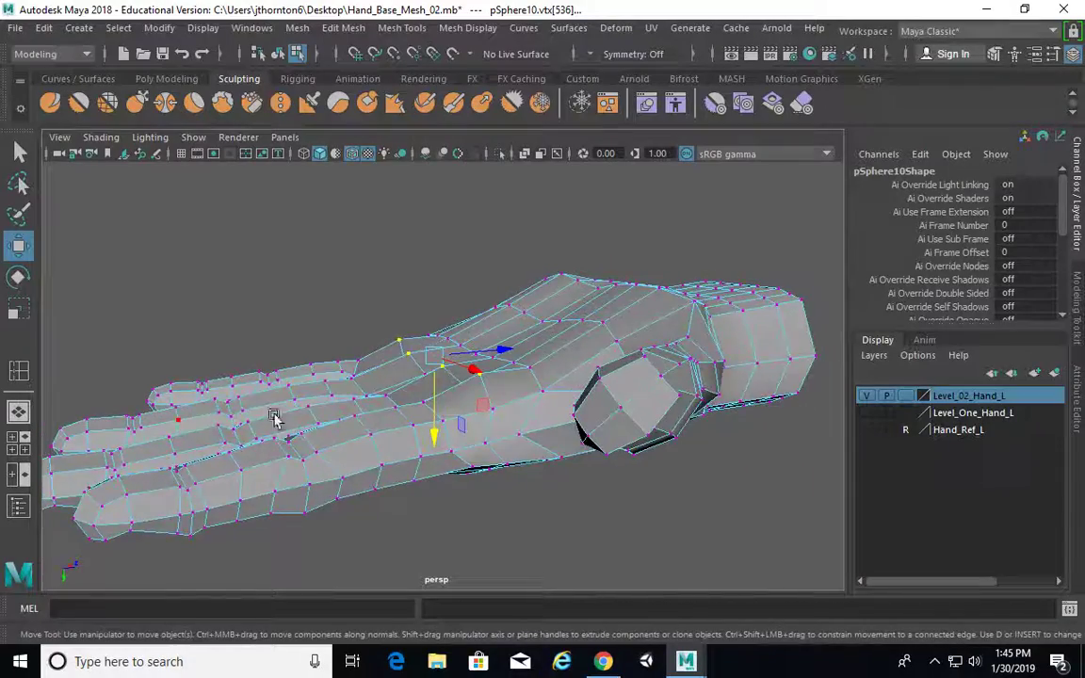
{"action": "key", "text": "3"}
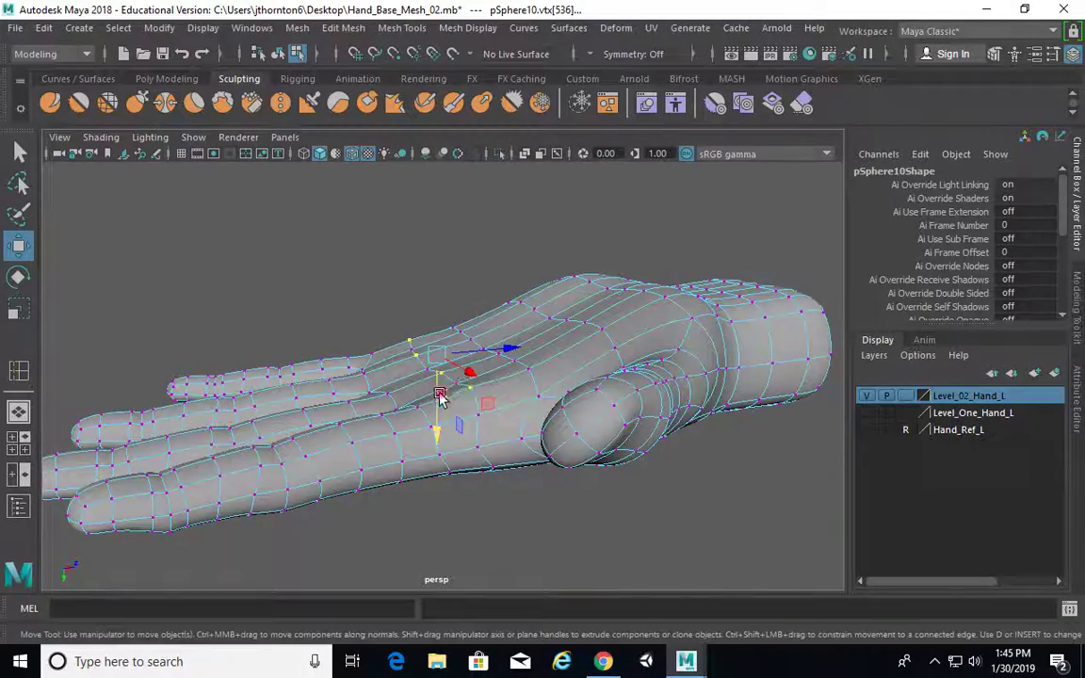
{"action": "left_click_drag", "start_coordinate": [440, 396], "coordinate": [440, 379]}
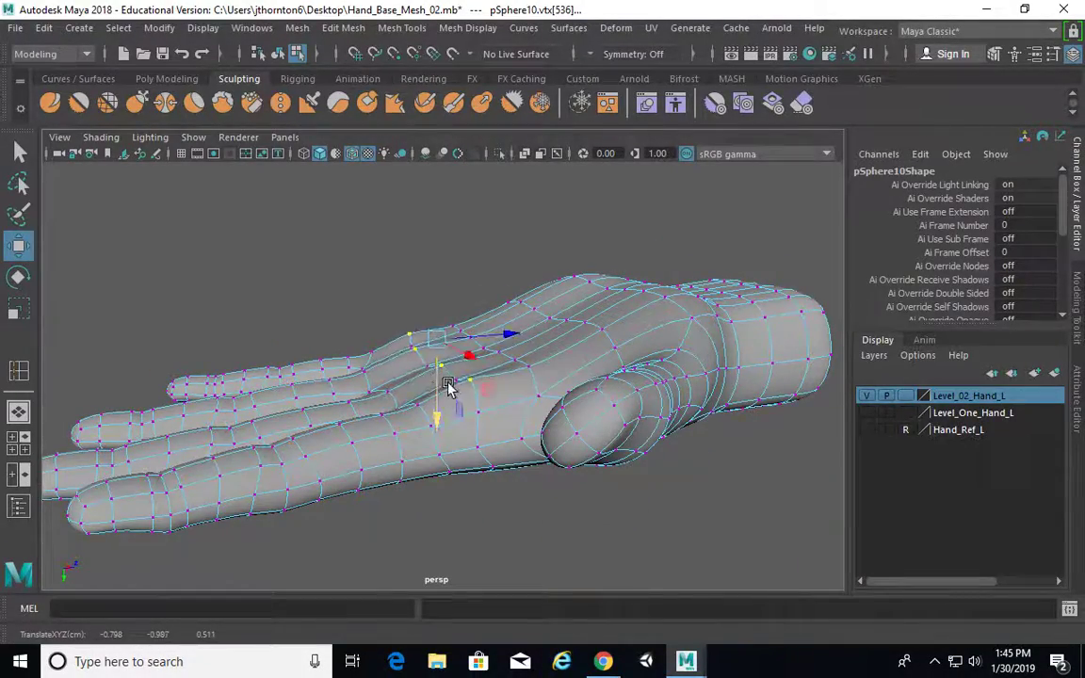
Readjust the height of the selected palm vertices behind the fingers so they form a subtle pad.
{"action": "left_click_drag", "start_coordinate": [438, 372], "coordinate": [797, 377], "text": "alt"}
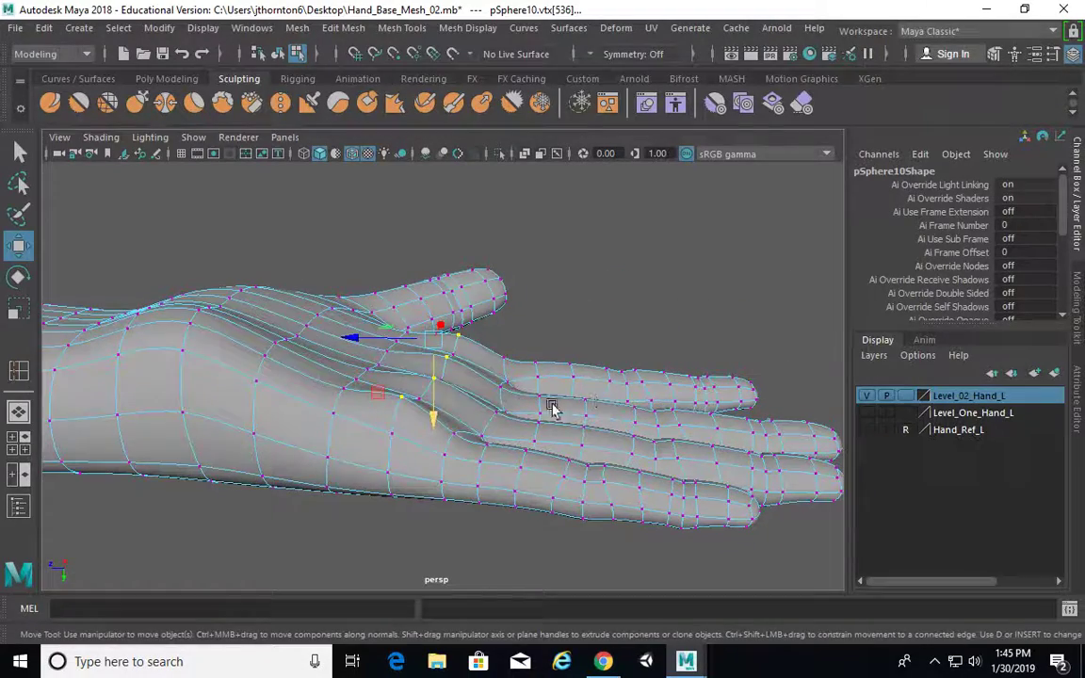
{"action": "left_click_drag", "start_coordinate": [435, 381], "coordinate": [269, 384]}
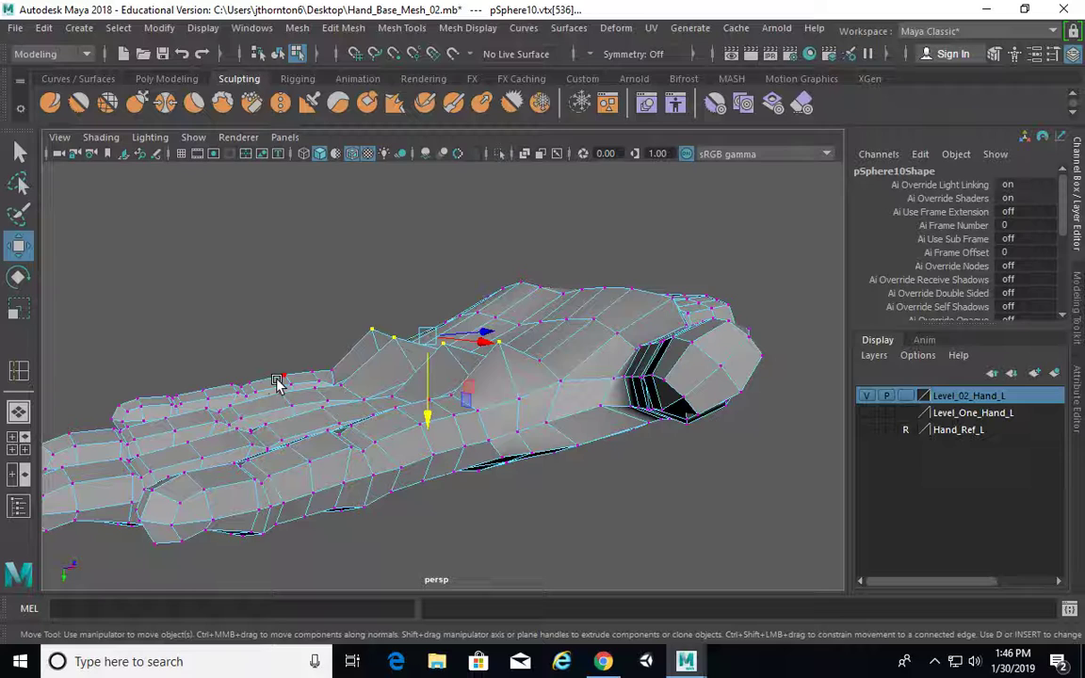
{"action": "mouse_move", "coordinate": [460, 380]}
{"action": "left_mouse_down", "text": "alt"}
{"action": "mouse_move", "coordinate": [432, 370]}
{"action": "mouse_move", "coordinate": [439, 384]}
{"action": "left_mouse_up", "text": "alt"}
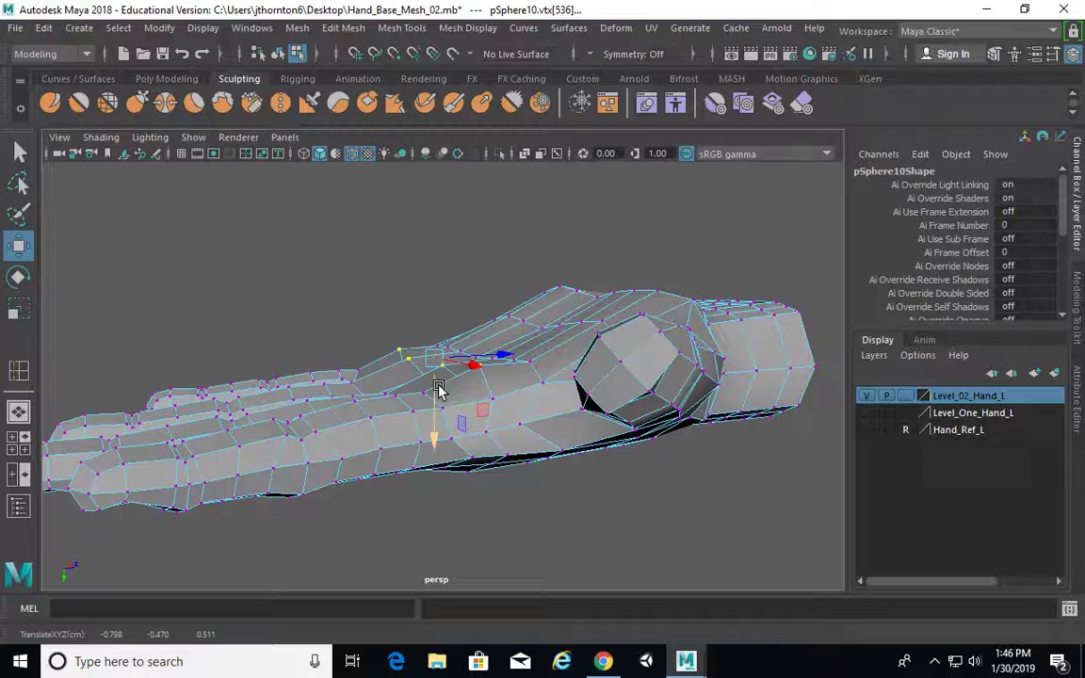
Select the knuckle vertices on the back of the hand behind each finger and raise them.
{"action": "left_click_drag", "start_coordinate": [560, 395], "coordinate": [442, 301], "text": "alt"}
{"action": "left_click", "coordinate": [354, 367]}
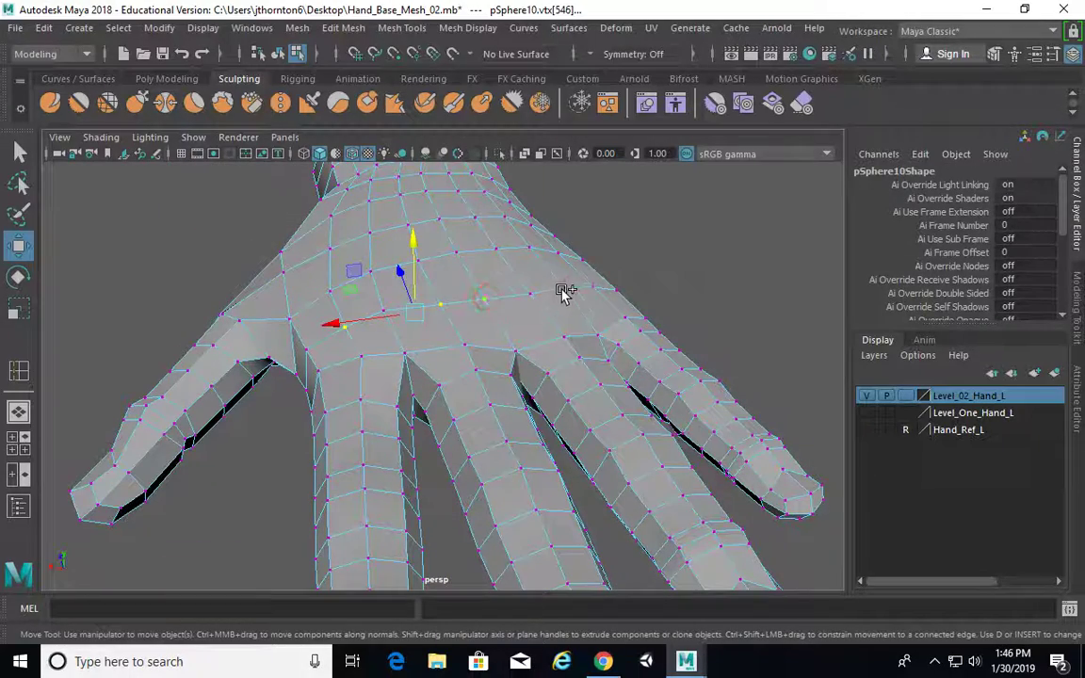
{"action": "left_click_drag", "start_coordinate": [599, 337], "coordinate": [528, 329], "text": "alt"}
{"action": "left_click", "coordinate": [535, 303], "text": "shift"}
{"action": "left_click", "coordinate": [599, 360], "text": "shift"}
{"action": "left_click_drag", "start_coordinate": [658, 368], "coordinate": [454, 257], "text": "alt"}
{"action": "left_click_drag", "start_coordinate": [469, 293], "coordinate": [454, 226], "text": "alt"}
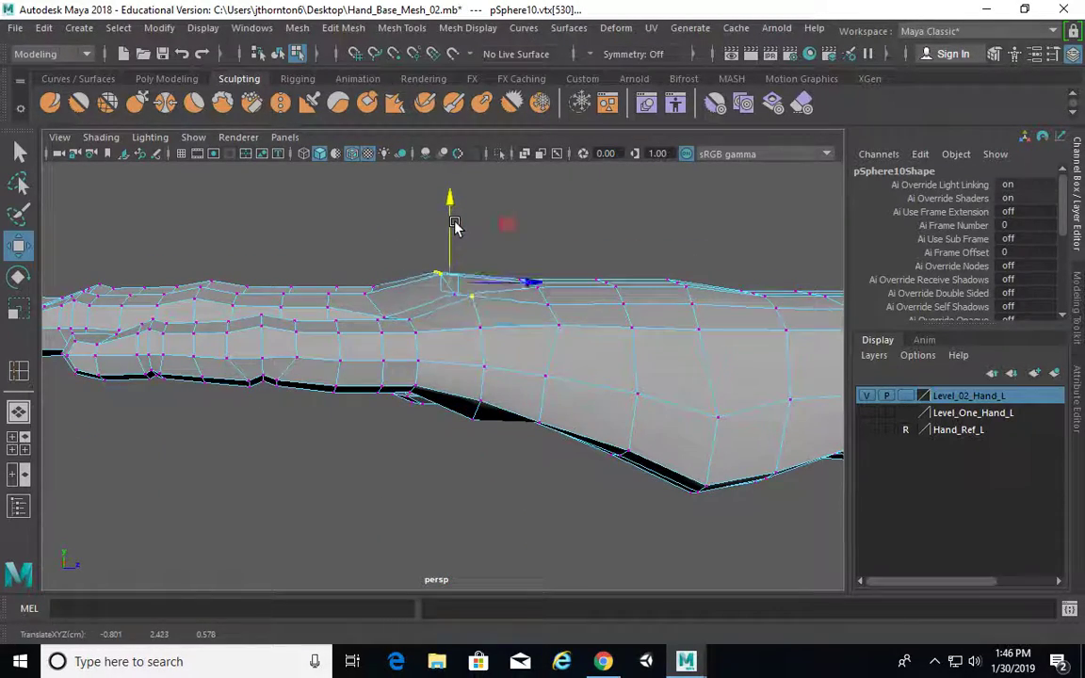
Check the raised knuckles in the smoothed preview and lower their vertices slightly.
{"action": "key", "text": "3"}
{"action": "left_click_drag", "start_coordinate": [596, 314], "coordinate": [617, 308], "text": "alt"}
{"action": "key", "text": "1"}
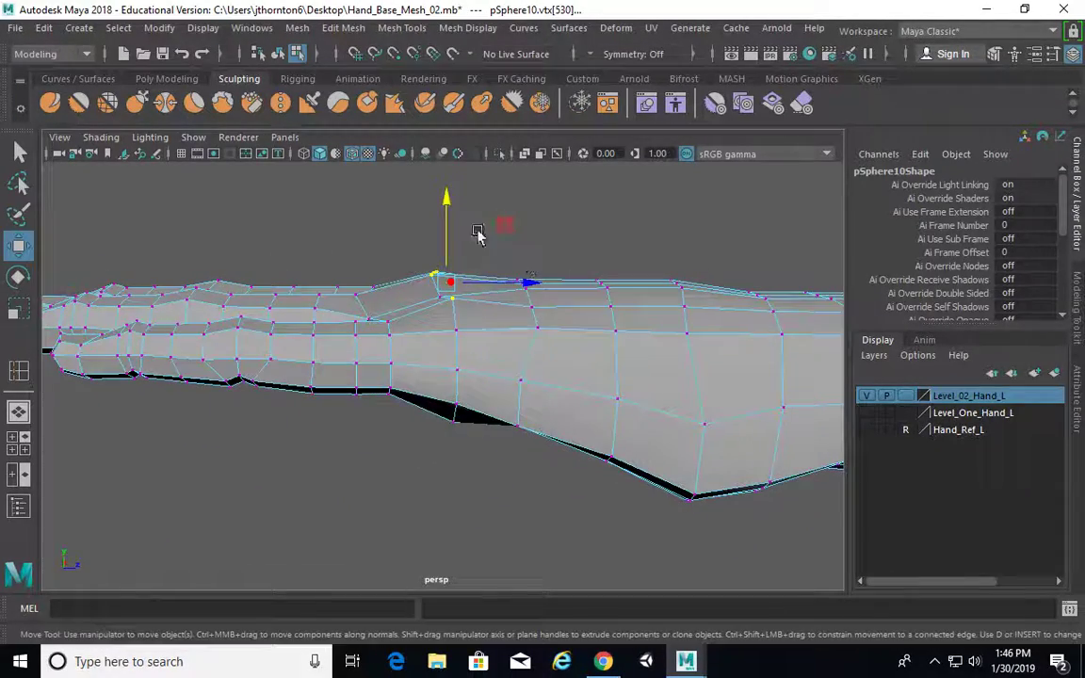
{"action": "left_click_drag", "start_coordinate": [448, 204], "coordinate": [448, 211]}
Select alternate vertices across the back of the hand in the row behind the knuckles and activate the Move tool.
{"action": "left_click_drag", "start_coordinate": [545, 271], "coordinate": [483, 384], "text": "alt"}
{"action": "left_click", "coordinate": [528, 325]}
{"action": "key", "text": "q"}
{"action": "left_click", "coordinate": [518, 329]}
{"action": "left_click", "coordinate": [552, 287]}
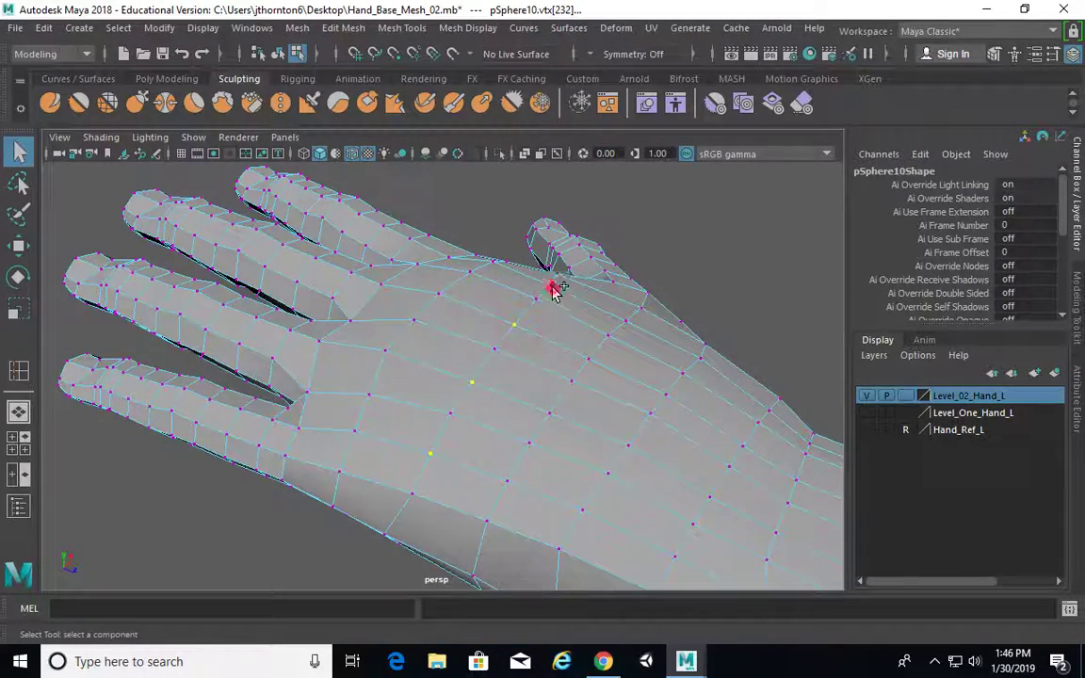
{"action": "left_click_drag", "start_coordinate": [552, 287], "coordinate": [620, 232], "text": "alt"}
{"action": "key", "text": "w"}
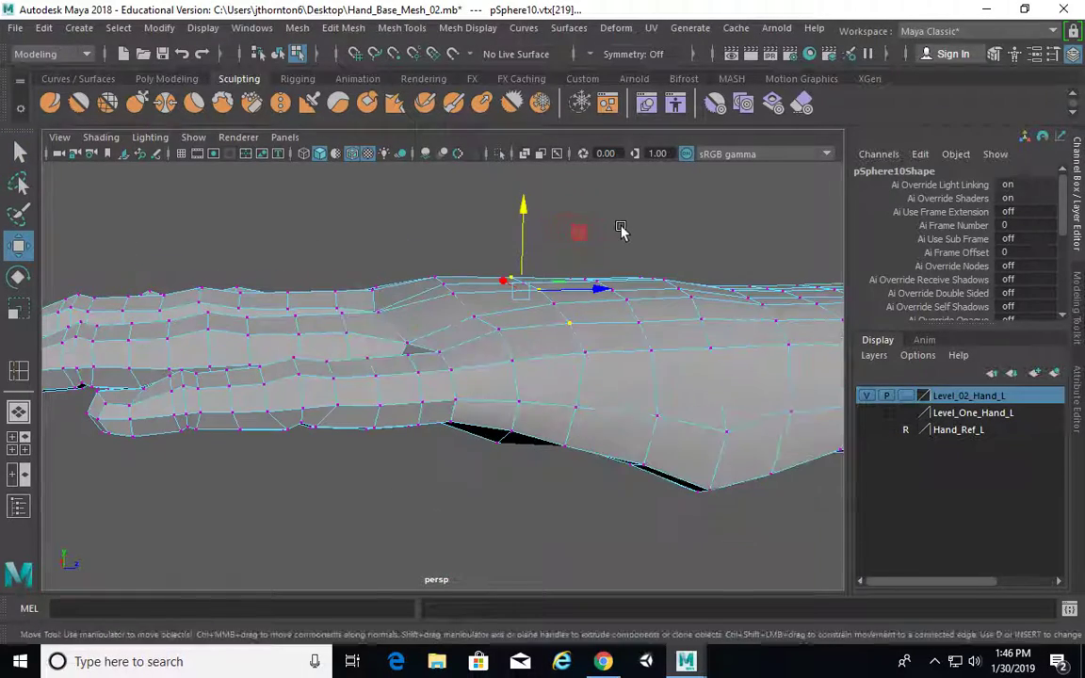
Clear the vertex selection and switch the hand back to object selection.
{"action": "key", "text": "F8"}
{"action": "key", "text": "F8"}
{"action": "left_click", "coordinate": [692, 232]}
{"action": "key", "text": "F8"}
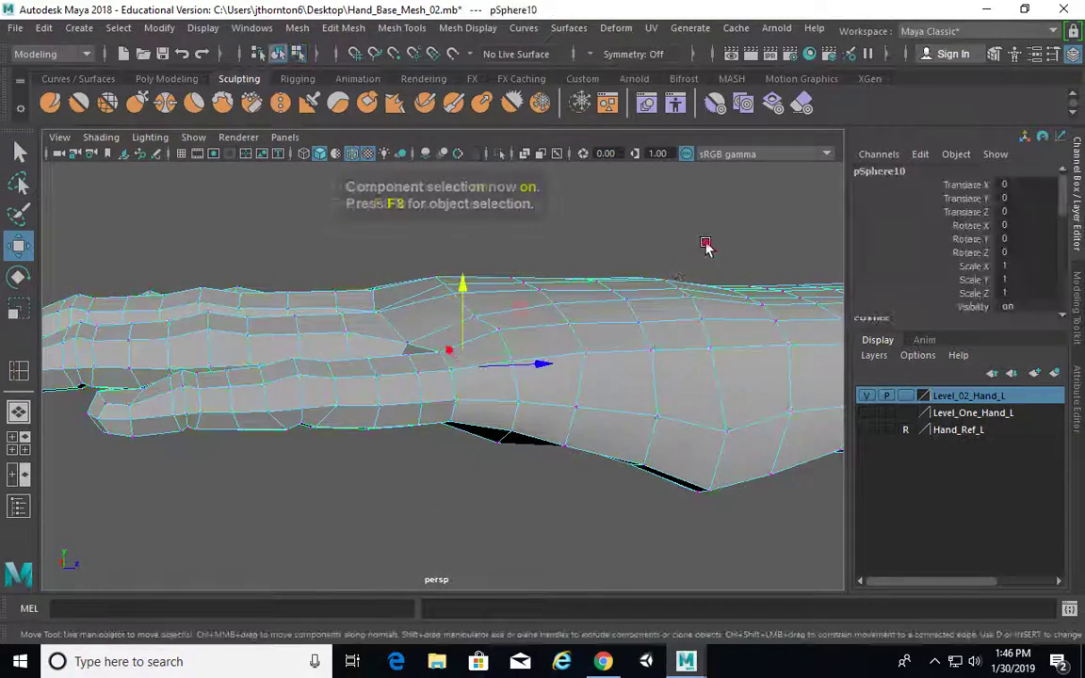
Examine the back of the hand, the palm and the finger webbing in the smoothed preview.
{"action": "left_click", "coordinate": [707, 247]}
{"action": "left_click_drag", "start_coordinate": [698, 342], "coordinate": [616, 370], "text": "alt"}
{"action": "left_click", "coordinate": [617, 370]}
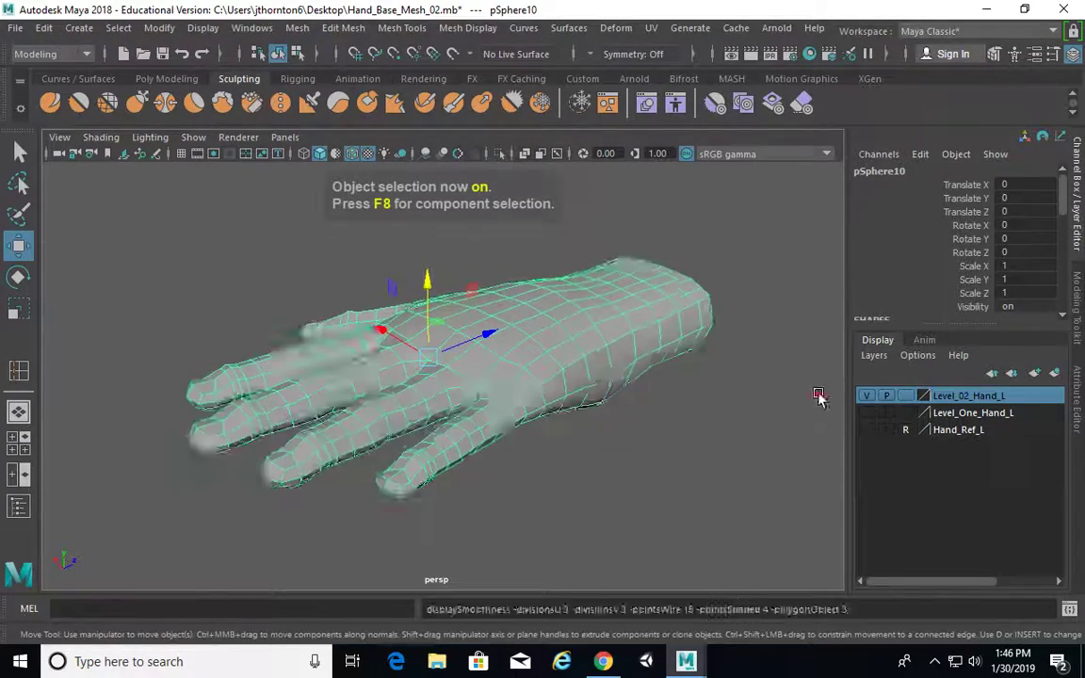
{"action": "left_click", "coordinate": [819, 394]}
{"action": "left_click_drag", "start_coordinate": [818, 394], "coordinate": [516, 354], "text": "alt"}
{"action": "scroll", "coordinate": [632, 349], "scroll_direction": "up", "scroll_amount": 4}
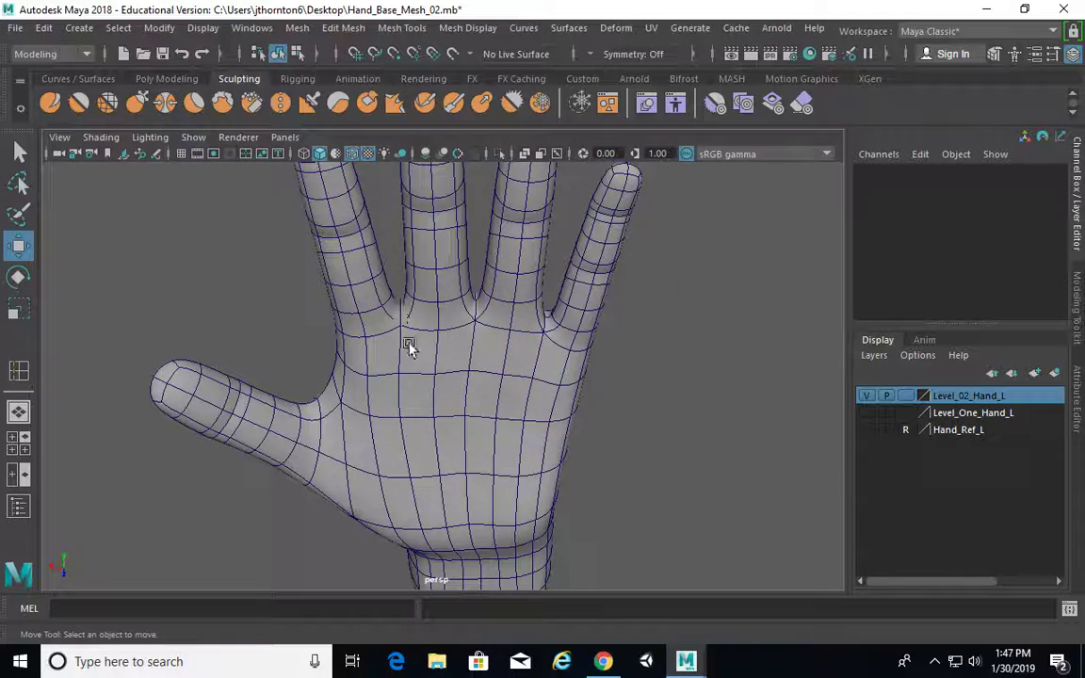
{"action": "left_click_drag", "start_coordinate": [407, 346], "coordinate": [414, 295], "text": "alt"}
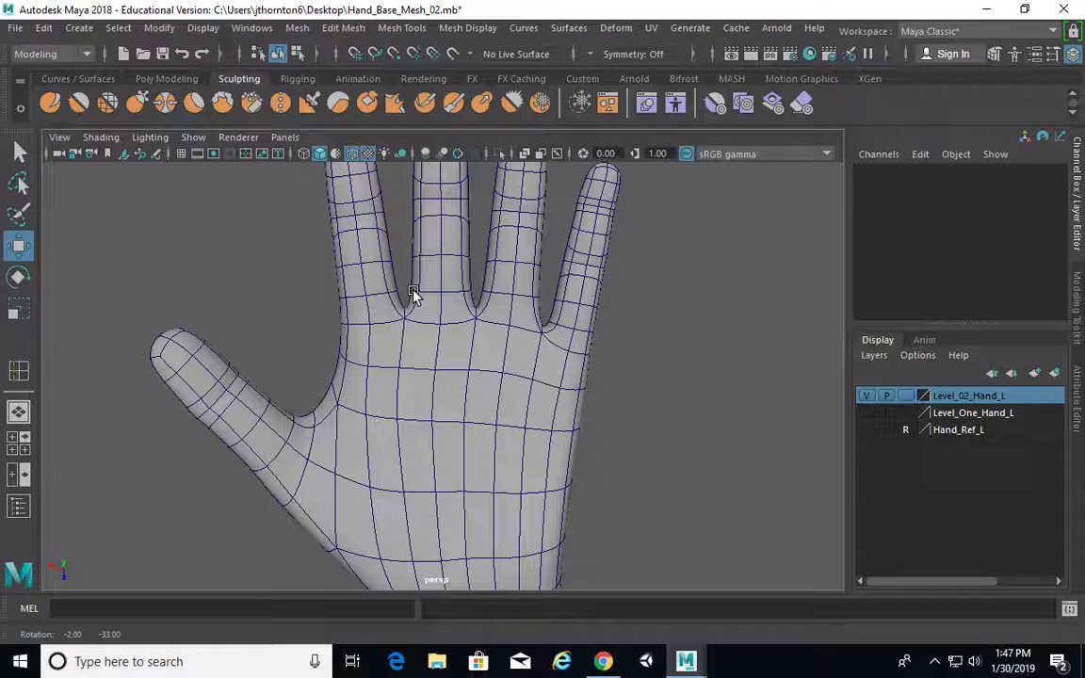
{"action": "left_click_drag", "start_coordinate": [413, 293], "coordinate": [603, 465], "text": "alt"}
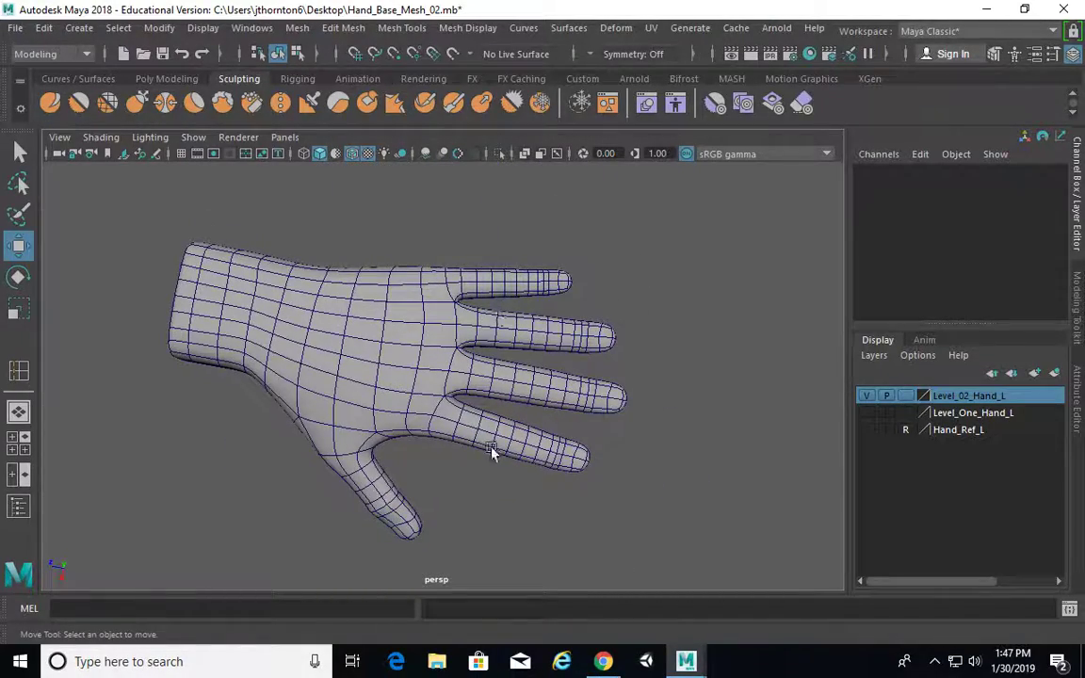
{"action": "left_click_drag", "start_coordinate": [420, 339], "coordinate": [528, 336], "text": "alt"}
Select the three webbing vertices between the fingers on the back of the unsmoothed hand and shift them slightly toward the wrist.
{"action": "left_click", "coordinate": [482, 327]}
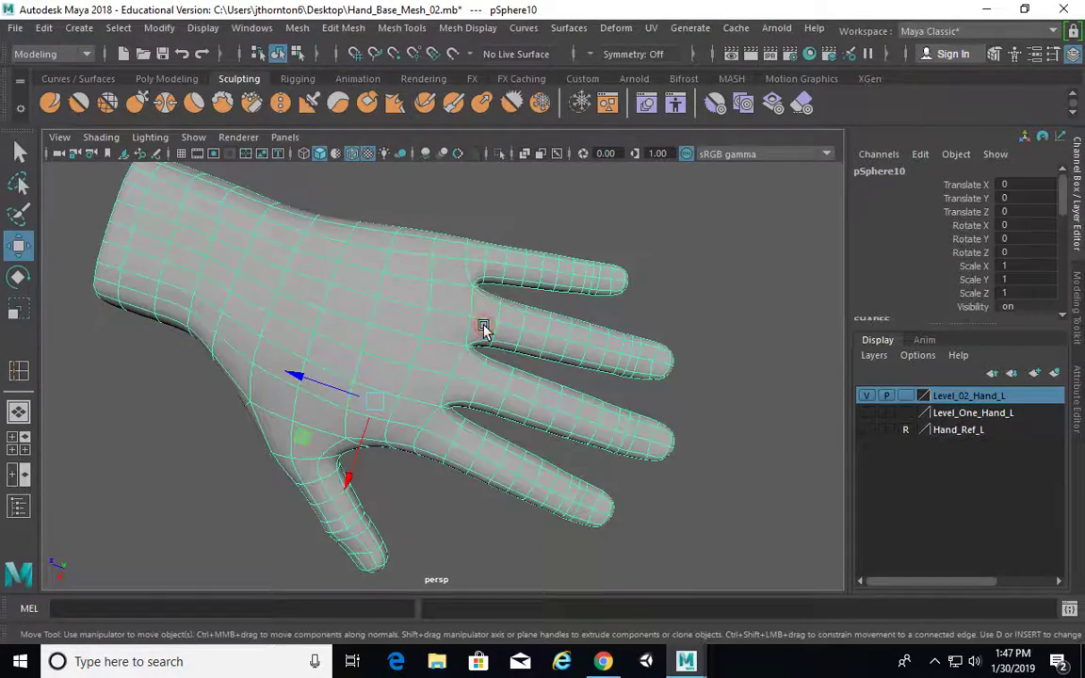
{"action": "key", "text": "1"}
{"action": "left_click_drag", "start_coordinate": [494, 294], "coordinate": [543, 286], "text": "alt"}
{"action": "right_click_drag", "start_coordinate": [438, 281], "coordinate": [510, 323], "text": "alt"}
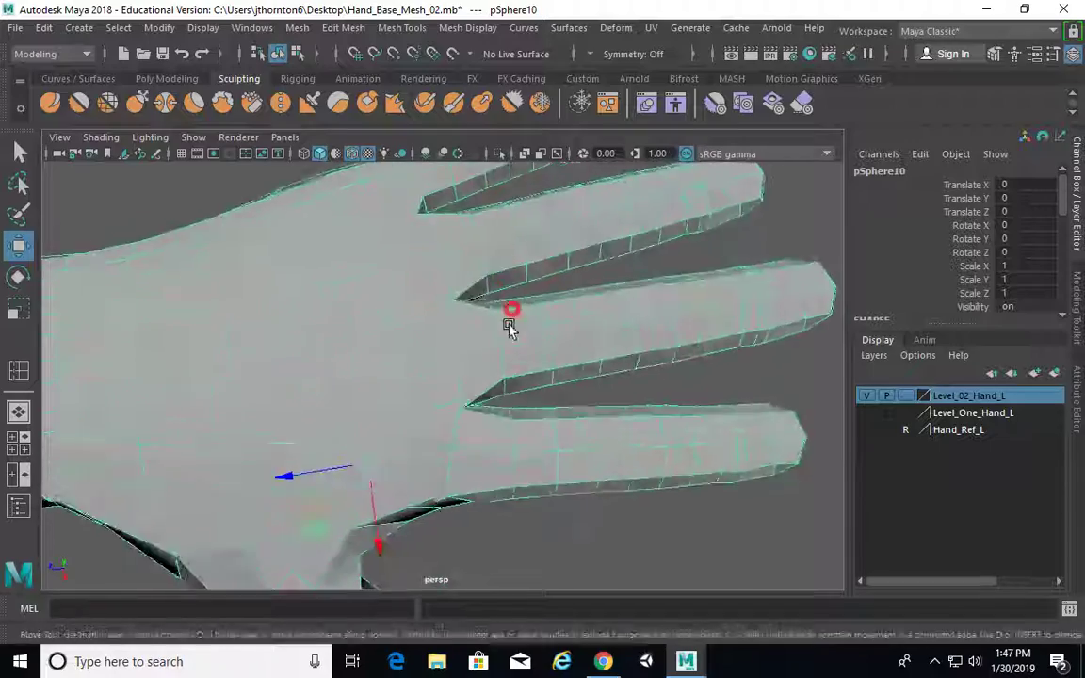
{"action": "left_click_drag", "start_coordinate": [510, 323], "coordinate": [452, 249], "text": "alt"}
{"action": "right_click_drag", "start_coordinate": [452, 249], "coordinate": [375, 169]}
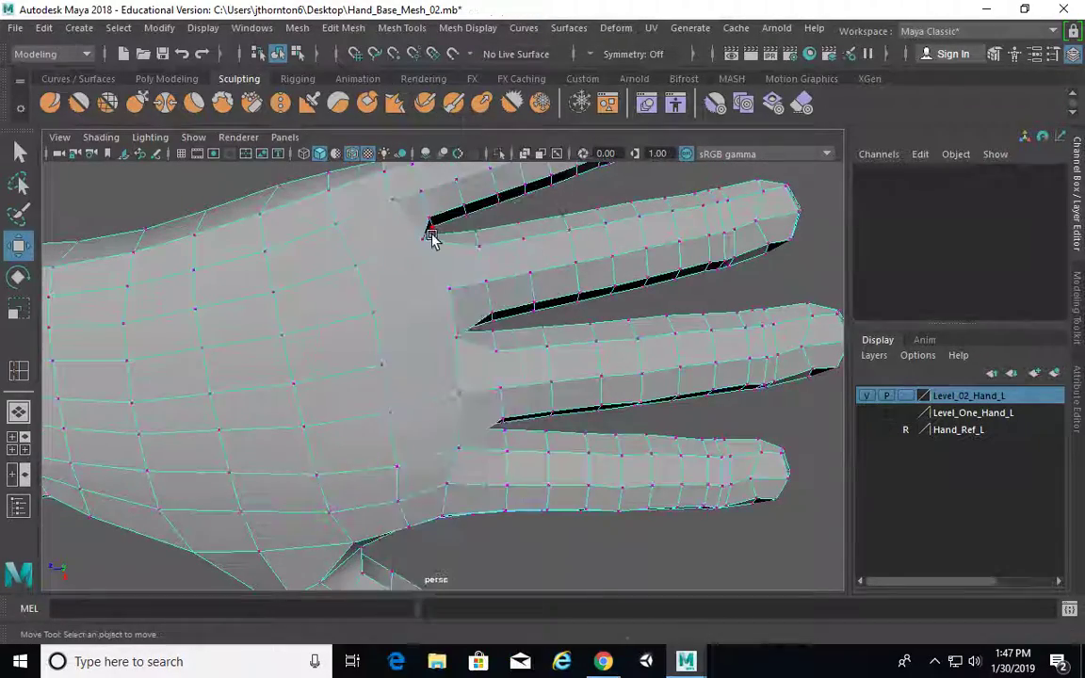
{"action": "left_click", "coordinate": [426, 243]}
{"action": "left_click_drag", "start_coordinate": [433, 252], "coordinate": [467, 259], "text": "alt"}
{"action": "key", "text": "q"}
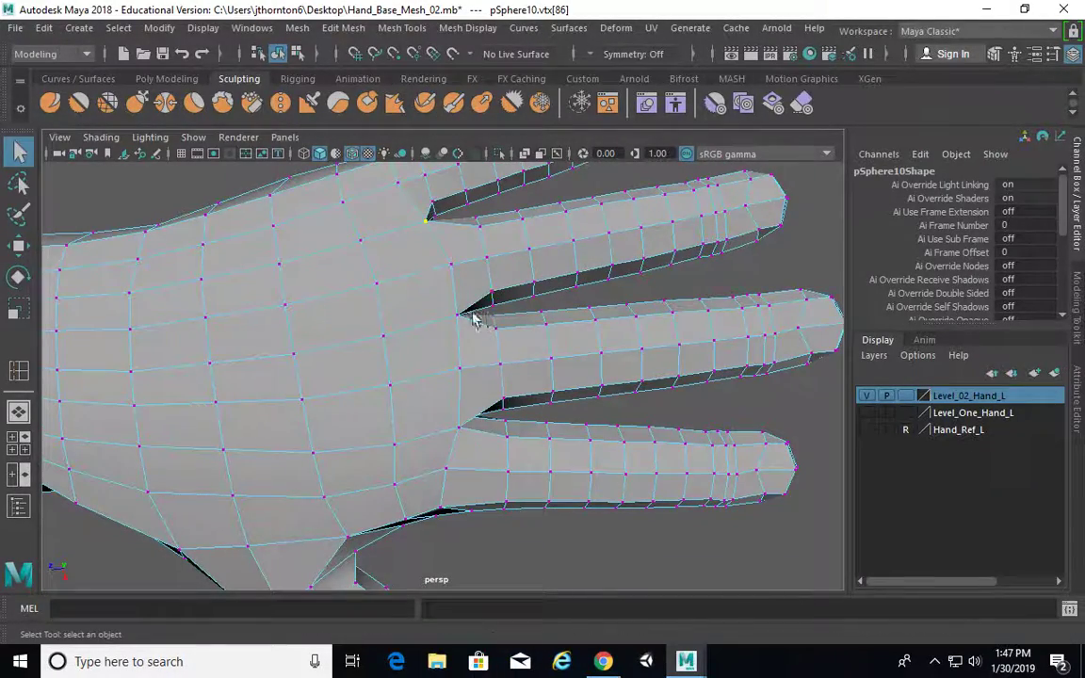
{"action": "left_click_drag", "start_coordinate": [533, 352], "coordinate": [540, 337], "text": "alt"}
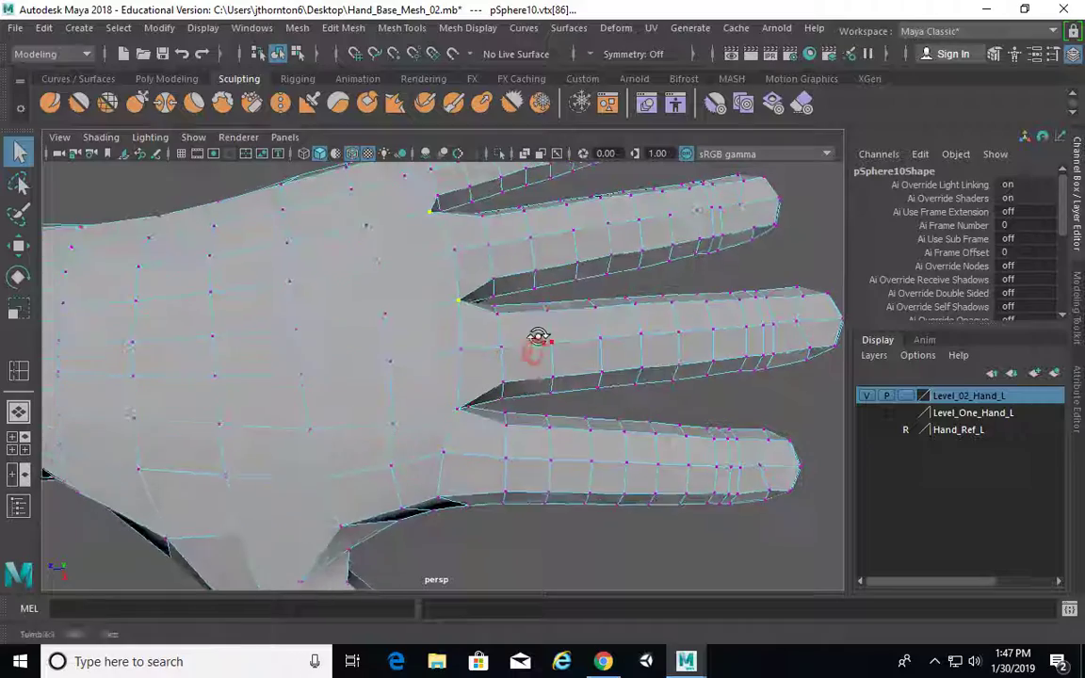
{"action": "left_click", "coordinate": [456, 412], "text": "shift"}
{"action": "key", "text": "w"}
{"action": "middle_click_drag", "start_coordinate": [528, 315], "coordinate": [527, 356], "text": "alt"}
{"action": "left_click_drag", "start_coordinate": [427, 351], "coordinate": [421, 351]}
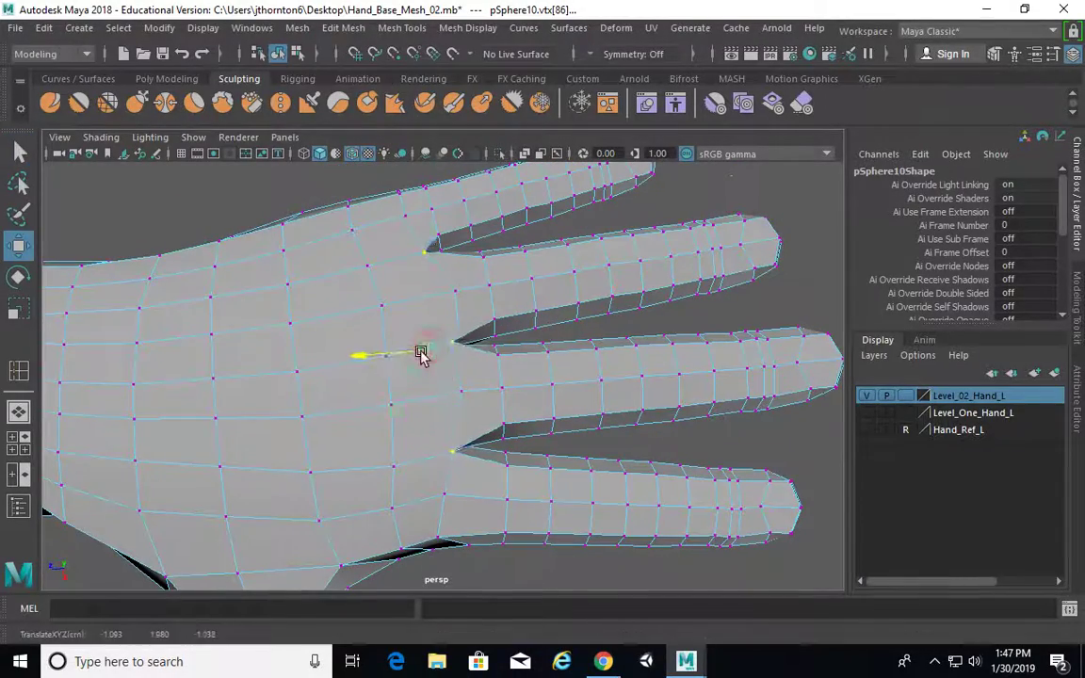
{"action": "left_click_drag", "start_coordinate": [542, 377], "coordinate": [373, 363], "text": "alt"}
{"action": "left_click", "coordinate": [356, 332]}
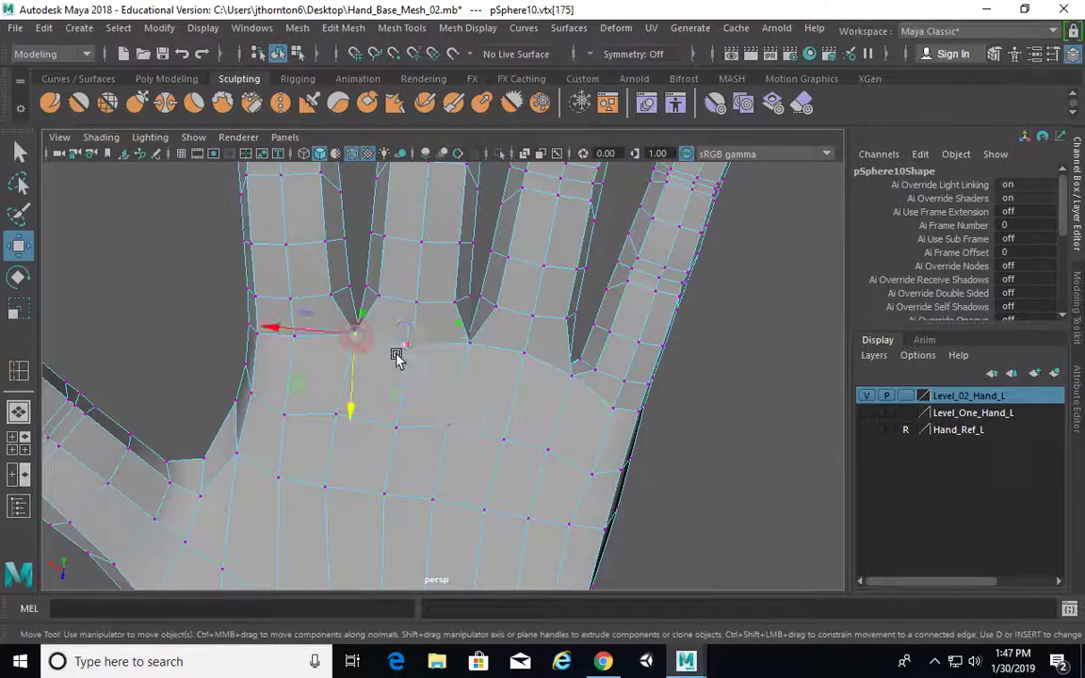
{"action": "left_click", "coordinate": [476, 346], "text": "shift"}
{"action": "left_click", "coordinate": [572, 377], "text": "shift"}
{"action": "left_click_drag", "start_coordinate": [571, 377], "coordinate": [678, 326], "text": "alt"}
{"action": "left_click", "coordinate": [678, 327]}
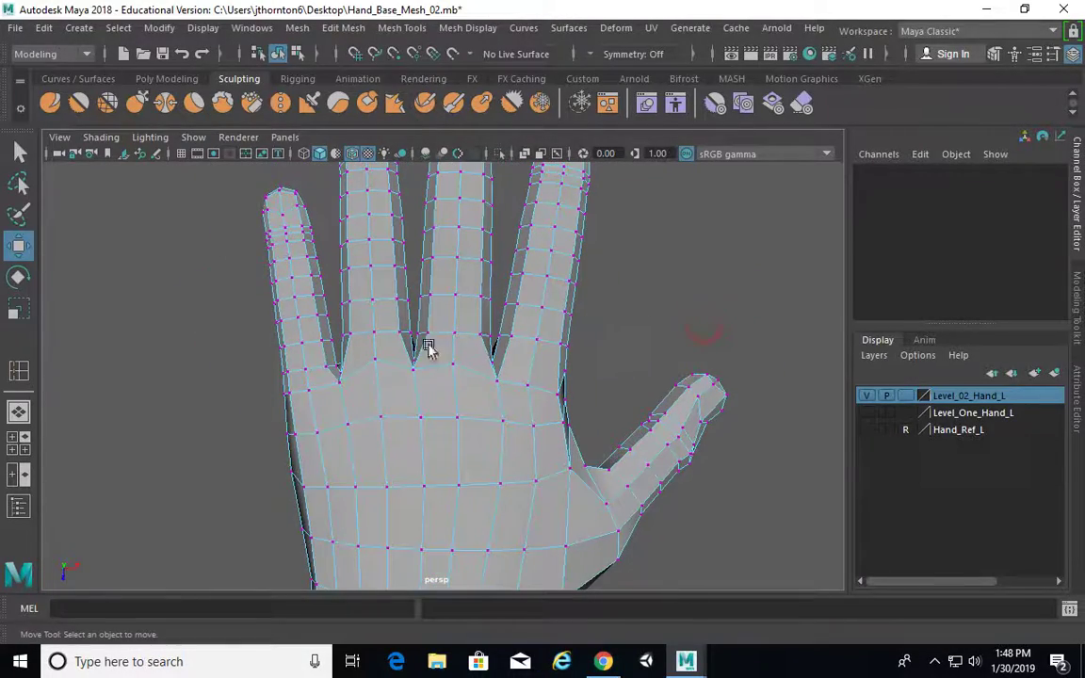
With the smoothed preview on, move the three palm-side webbing vertices between the fingers slightly toward the fingertips.
{"action": "left_click_drag", "start_coordinate": [340, 389], "coordinate": [344, 345], "text": "alt"}
{"action": "key", "text": "3"}
{"action": "left_click", "coordinate": [407, 362]}
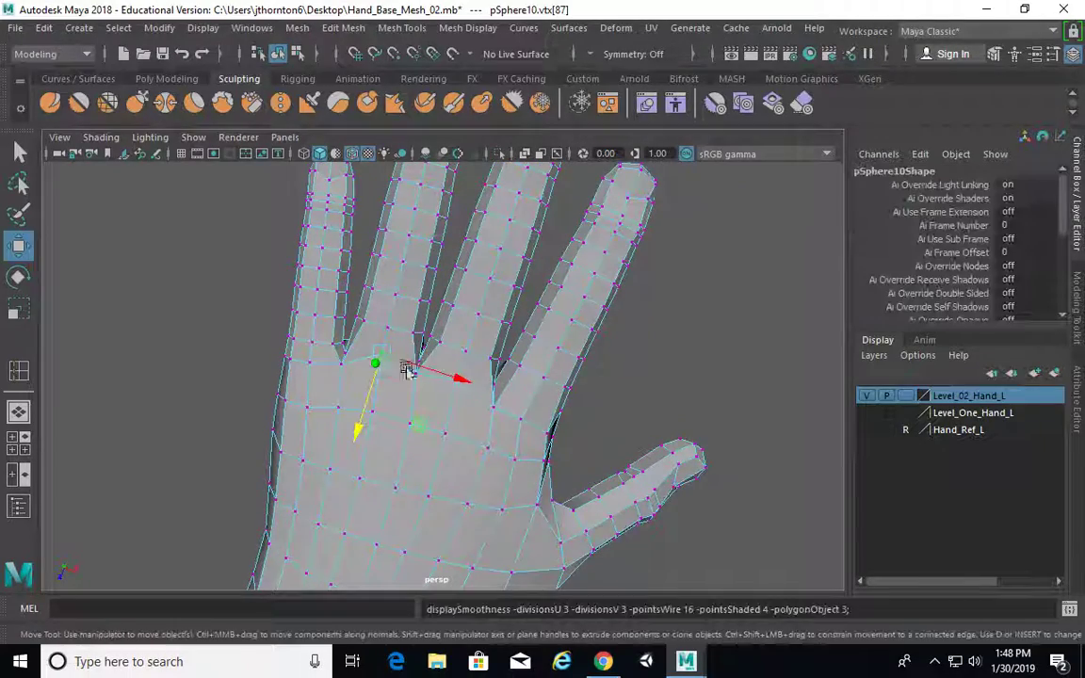
{"action": "left_click", "coordinate": [654, 394]}
{"action": "left_click_drag", "start_coordinate": [574, 383], "coordinate": [424, 388], "text": "alt"}
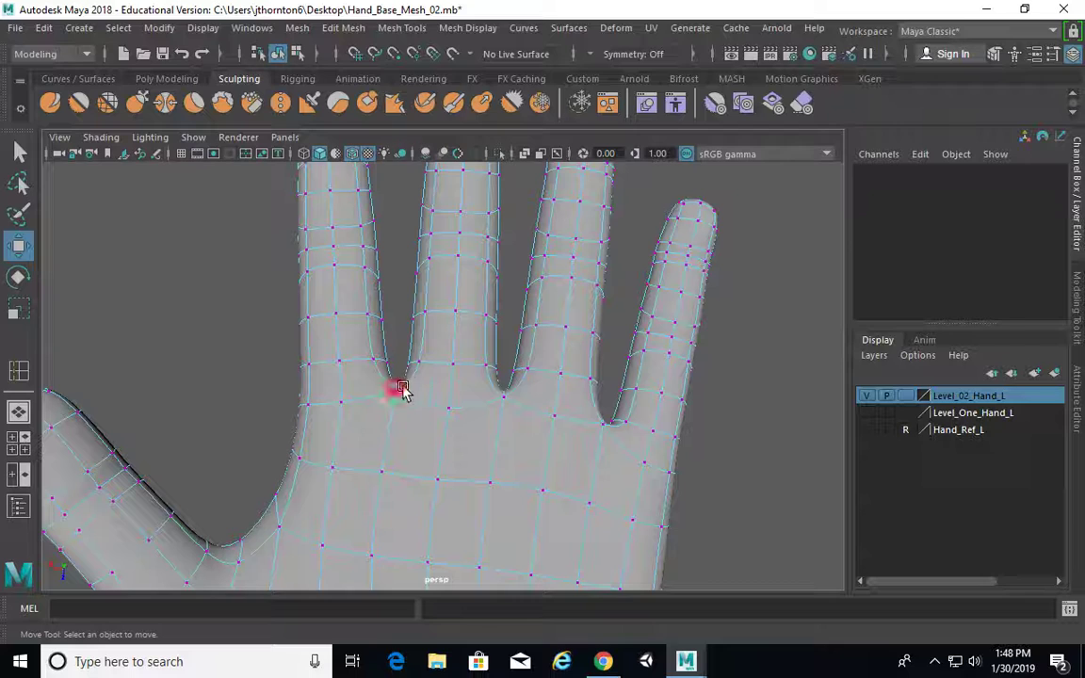
{"action": "left_click", "coordinate": [399, 387]}
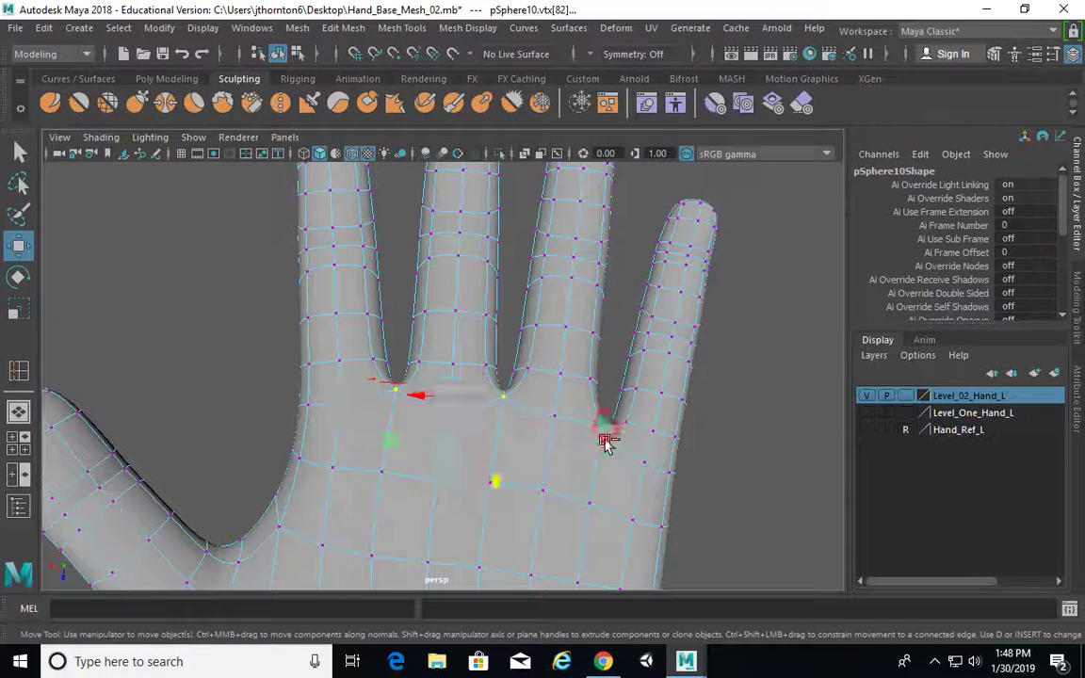
{"action": "left_click_drag", "start_coordinate": [497, 468], "coordinate": [499, 453]}
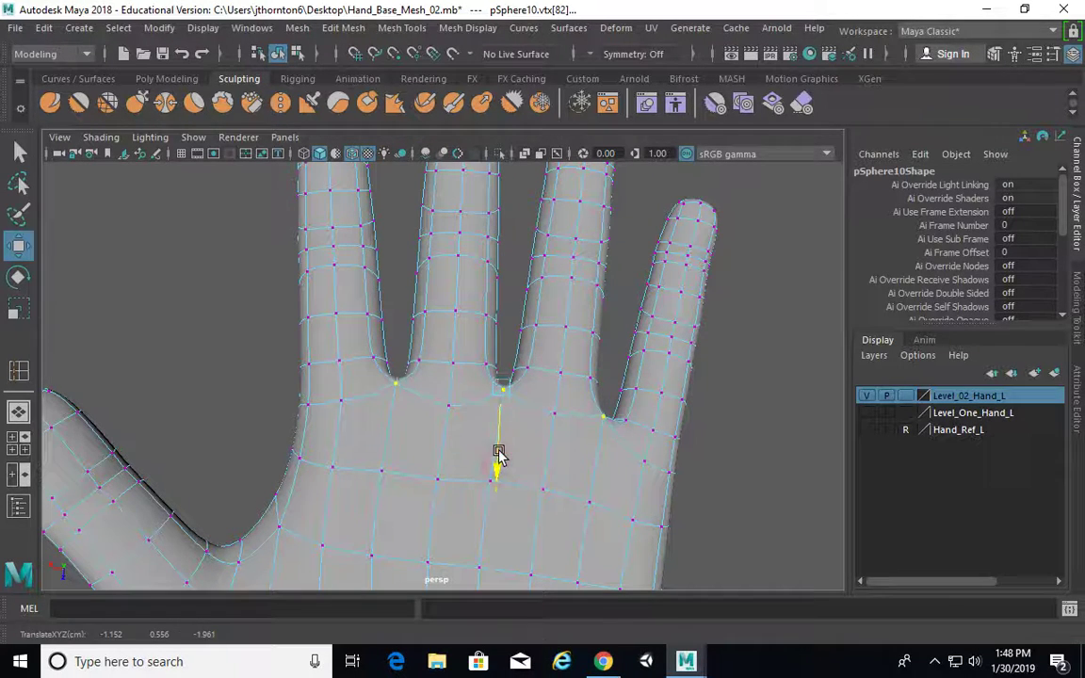
Move the palm vertex below the middle finger toward its fingertip and shift the two neighbouring webbing vertices slightly toward the wrist in the unsmoothed mesh.
{"action": "left_click", "coordinate": [448, 403]}
{"action": "left_click_drag", "start_coordinate": [447, 433], "coordinate": [458, 417]}
{"action": "key", "text": "1"}
{"action": "scroll", "coordinate": [423, 396], "scroll_direction": "up", "scroll_amount": 2}
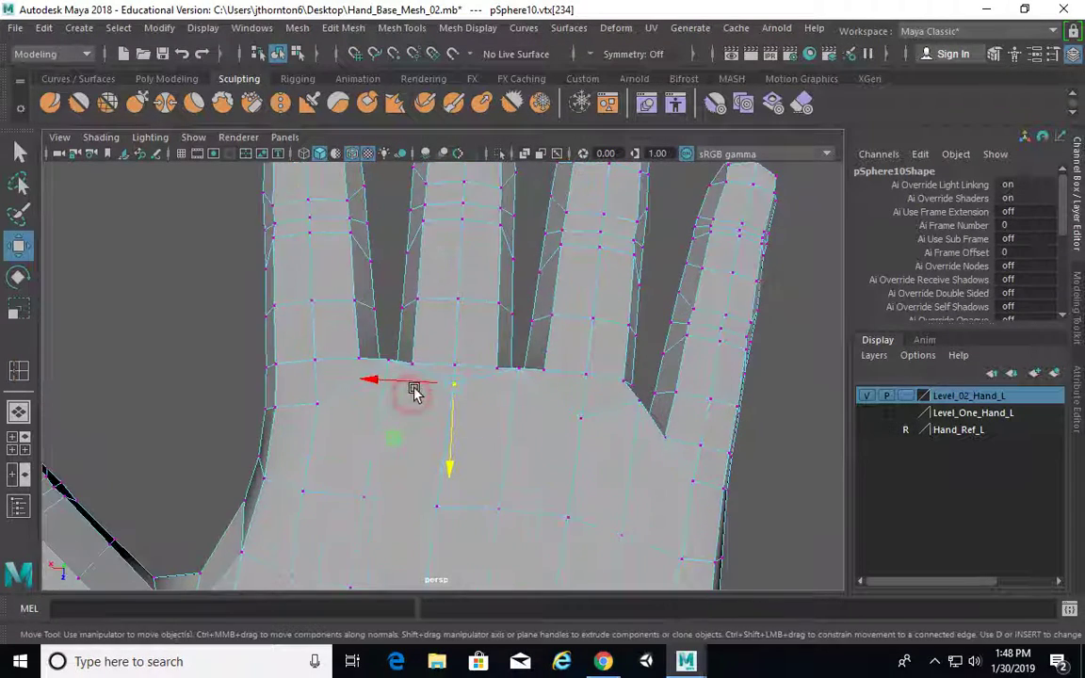
{"action": "left_click_drag", "start_coordinate": [387, 394], "coordinate": [389, 399]}
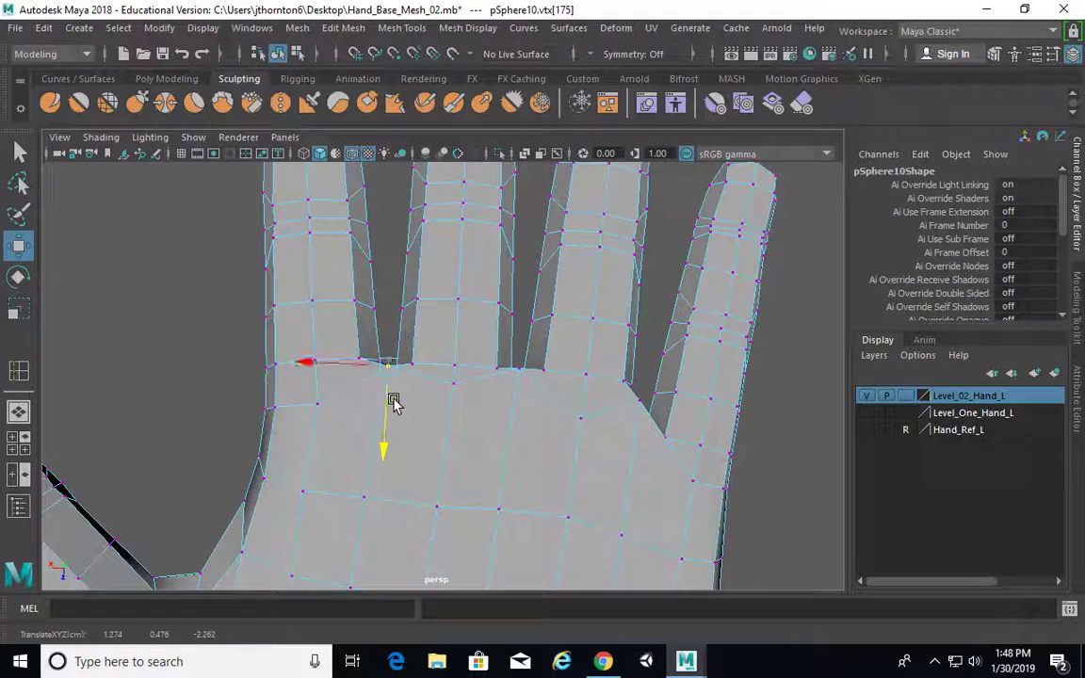
{"action": "left_click", "coordinate": [518, 374]}
{"action": "left_click_drag", "start_coordinate": [521, 387], "coordinate": [519, 397]}
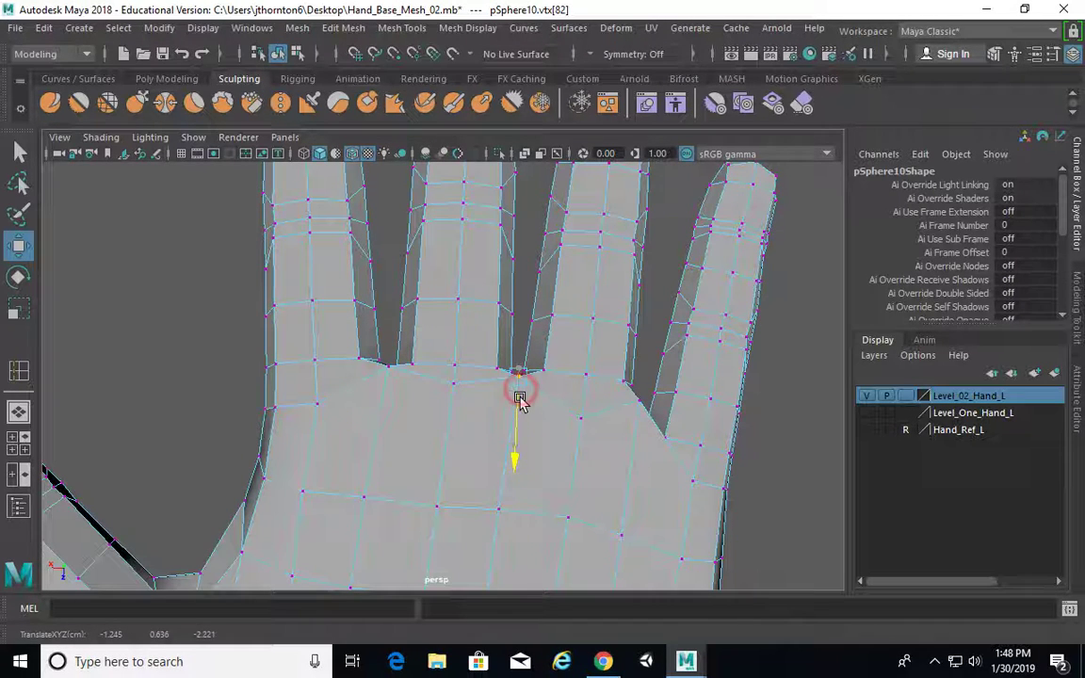
Select the three palm-side vertices across the base of the middle finger and move them toward the fingertip.
{"action": "left_click", "coordinate": [414, 365]}
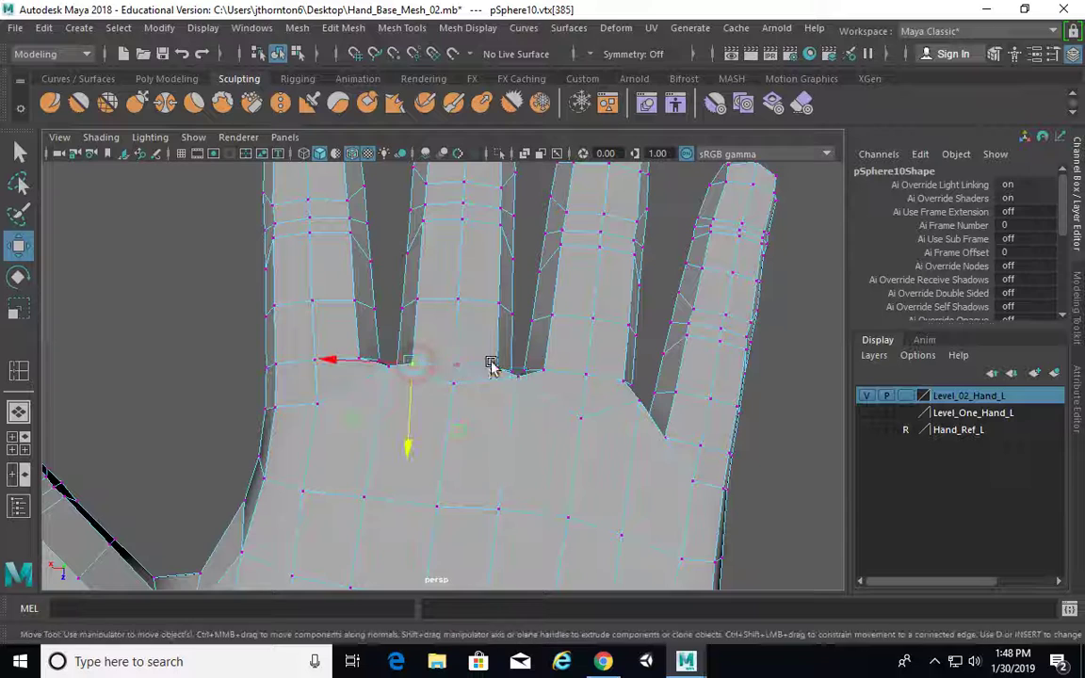
{"action": "key", "text": "q"}
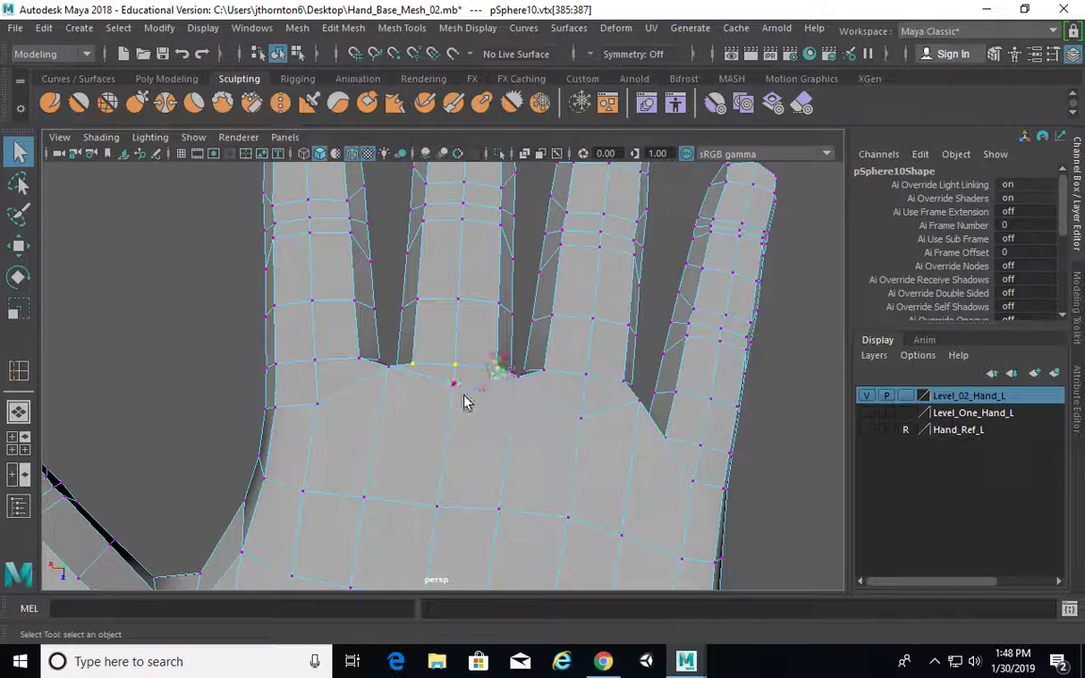
{"action": "key", "text": "w"}
{"action": "left_click_drag", "start_coordinate": [456, 401], "coordinate": [453, 389]}
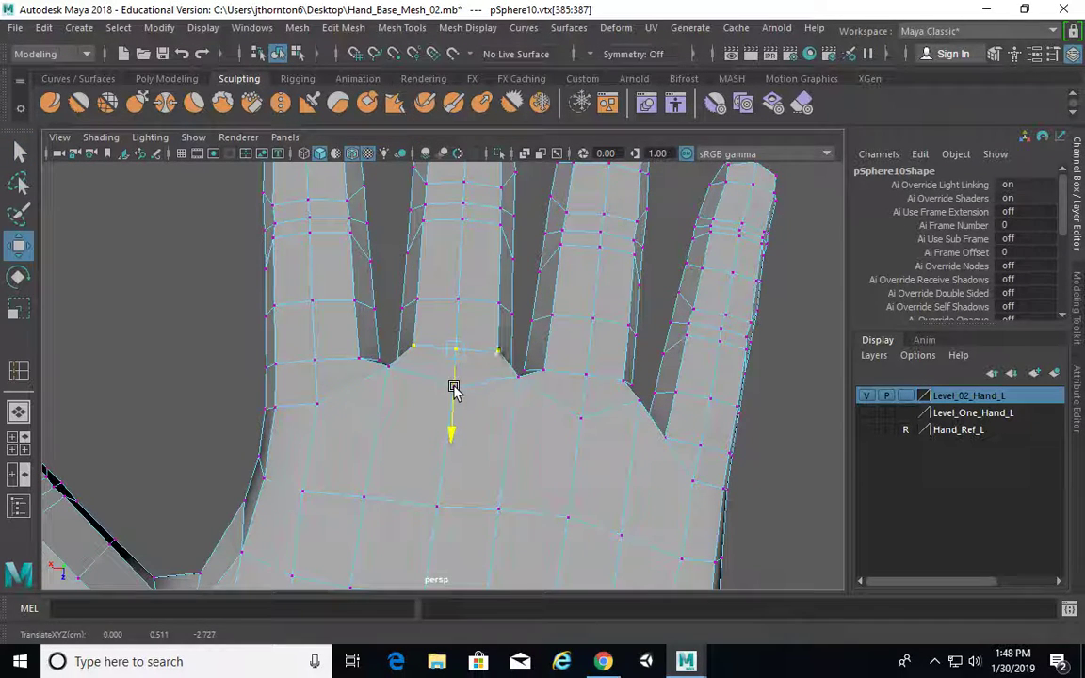
Move the three palm-side vertices across the base of the ring finger toward its fingertip.
{"action": "left_click", "coordinate": [544, 372]}
{"action": "left_click", "coordinate": [587, 376], "text": "shift"}
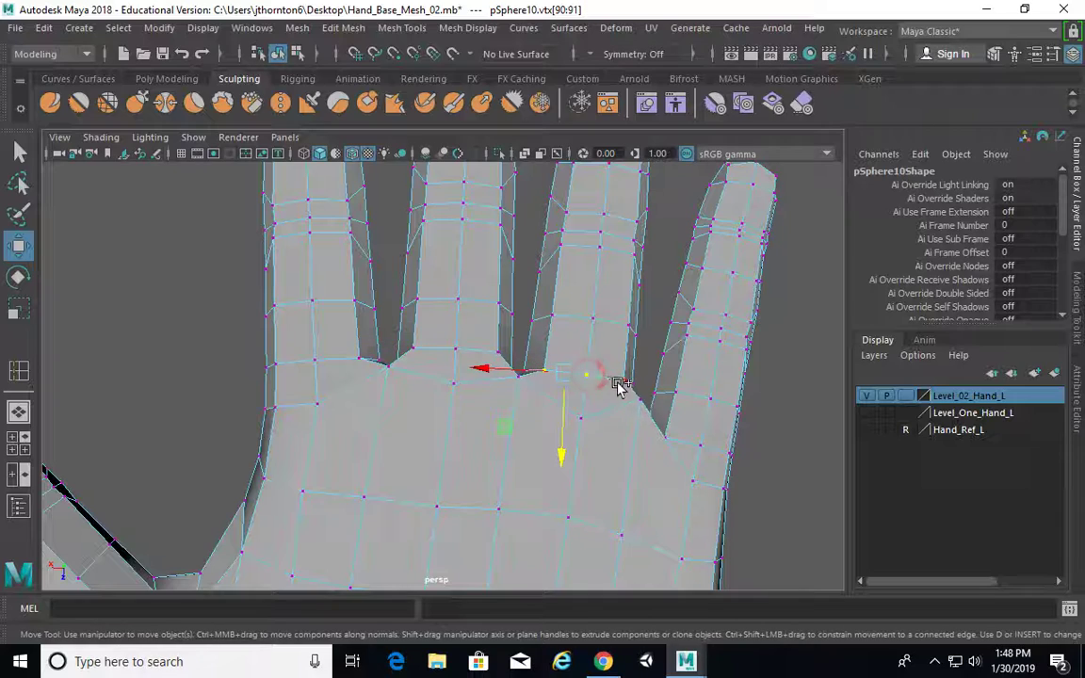
{"action": "middle_click_drag", "start_coordinate": [595, 418], "coordinate": [560, 416], "text": "alt"}
{"action": "left_click_drag", "start_coordinate": [547, 450], "coordinate": [547, 428]}
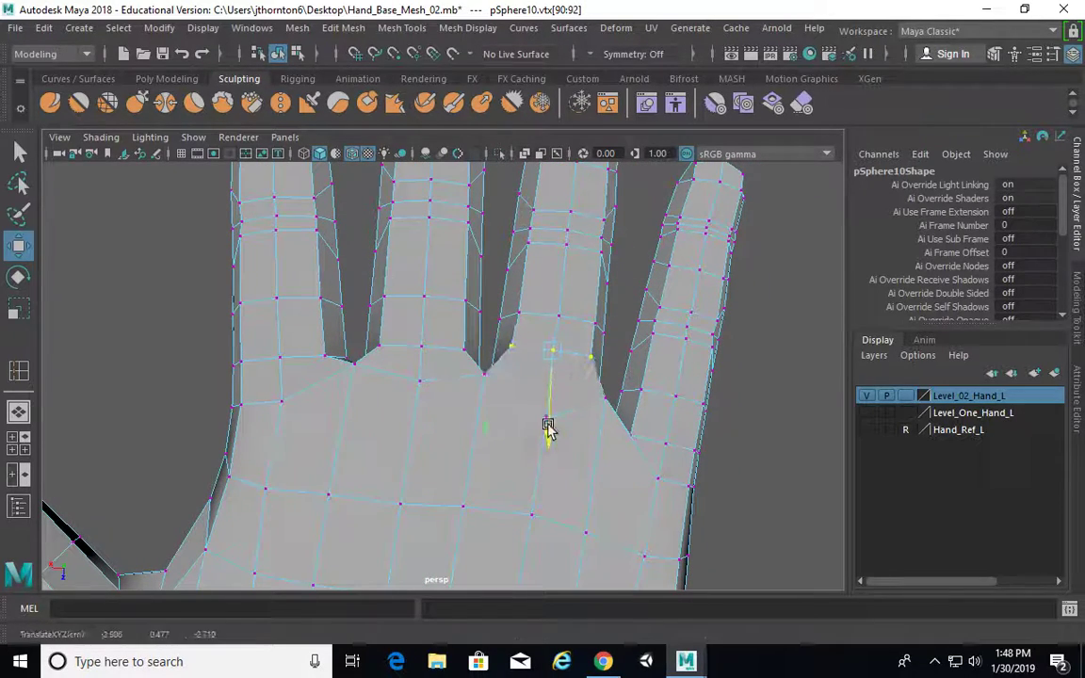
Select the palm-side vertices at the base of the index finger, including two in the row below, and move them toward the fingertip.
{"action": "middle_click_drag", "start_coordinate": [549, 433], "coordinate": [540, 428], "text": "alt"}
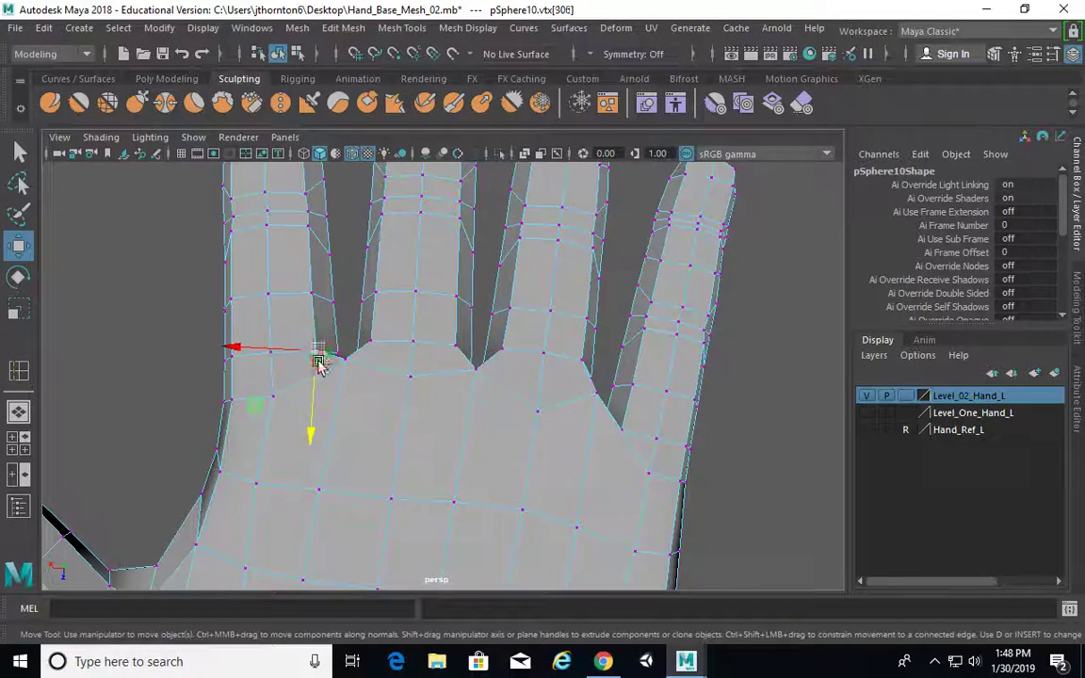
{"action": "key", "text": "q"}
{"action": "left_click", "coordinate": [271, 353], "text": "shift"}
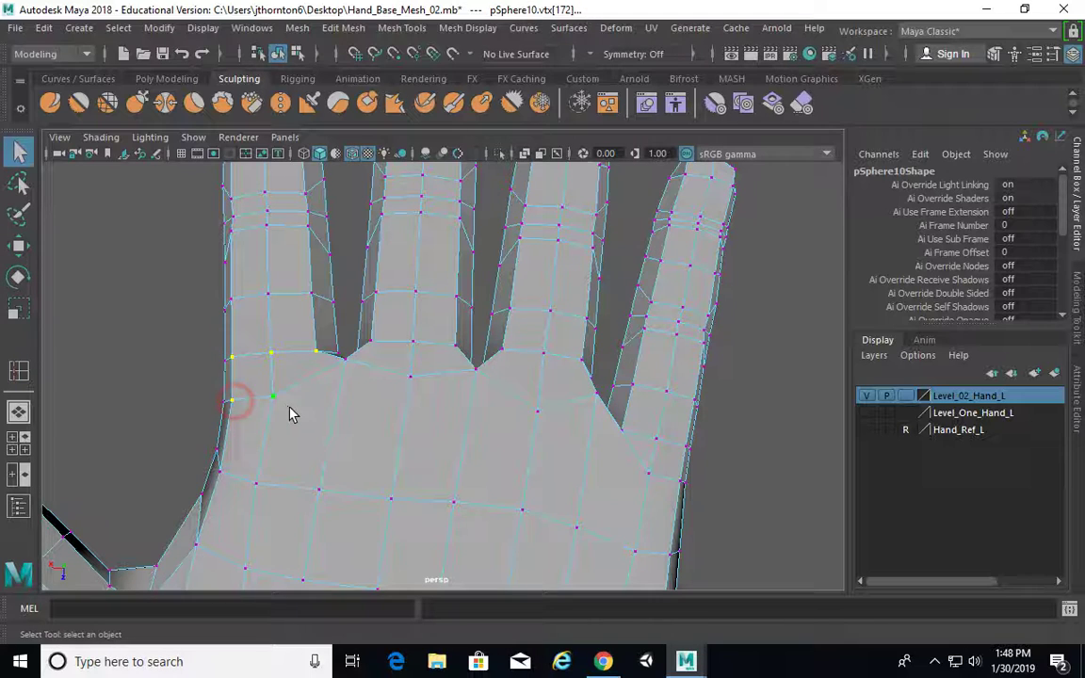
{"action": "key", "text": "w"}
{"action": "left_click_drag", "start_coordinate": [270, 426], "coordinate": [307, 394]}
Select the five palm-side vertices around the base of the little finger and move them toward its fingertip.
{"action": "right_click_drag", "start_coordinate": [463, 428], "coordinate": [538, 453], "text": "alt"}
{"action": "left_click_drag", "start_coordinate": [538, 453], "coordinate": [446, 527], "text": "alt"}
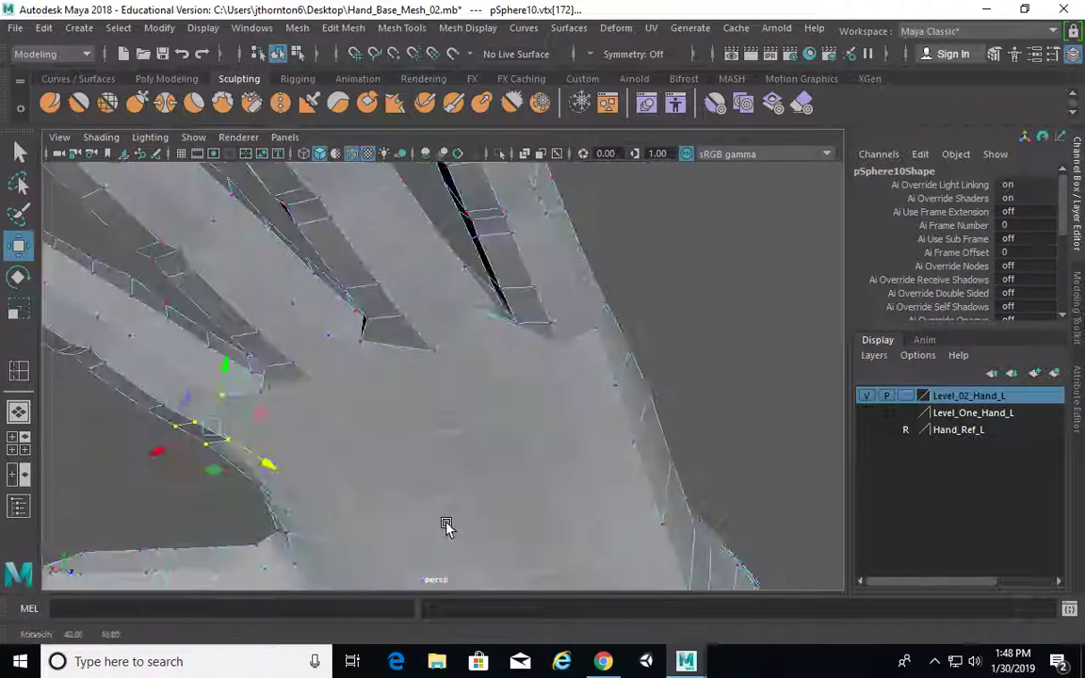
{"action": "right_click_drag", "start_coordinate": [474, 380], "coordinate": [533, 326], "text": "alt"}
{"action": "left_click", "coordinate": [527, 323]}
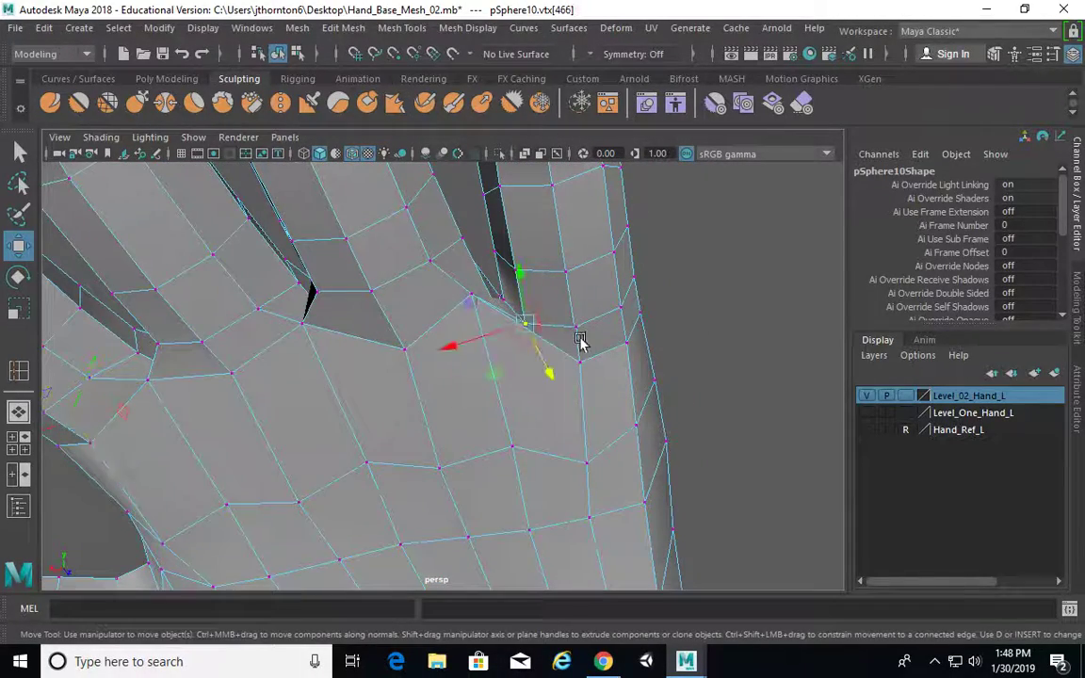
{"action": "left_click", "coordinate": [623, 315]}
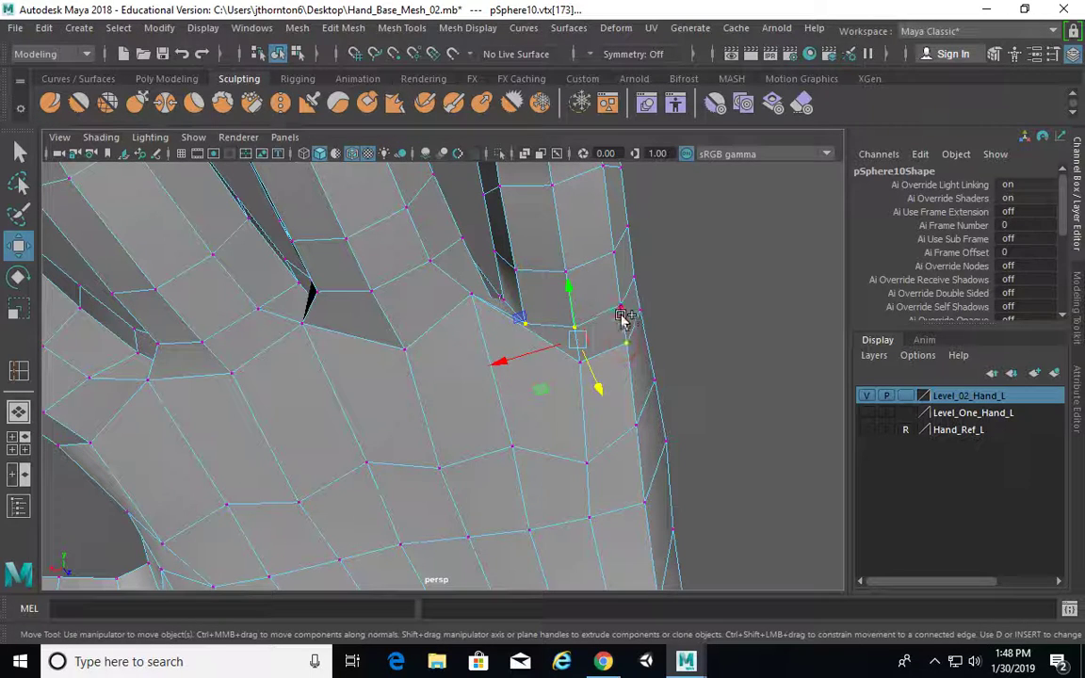
{"action": "left_click_drag", "start_coordinate": [625, 364], "coordinate": [573, 360], "text": "alt"}
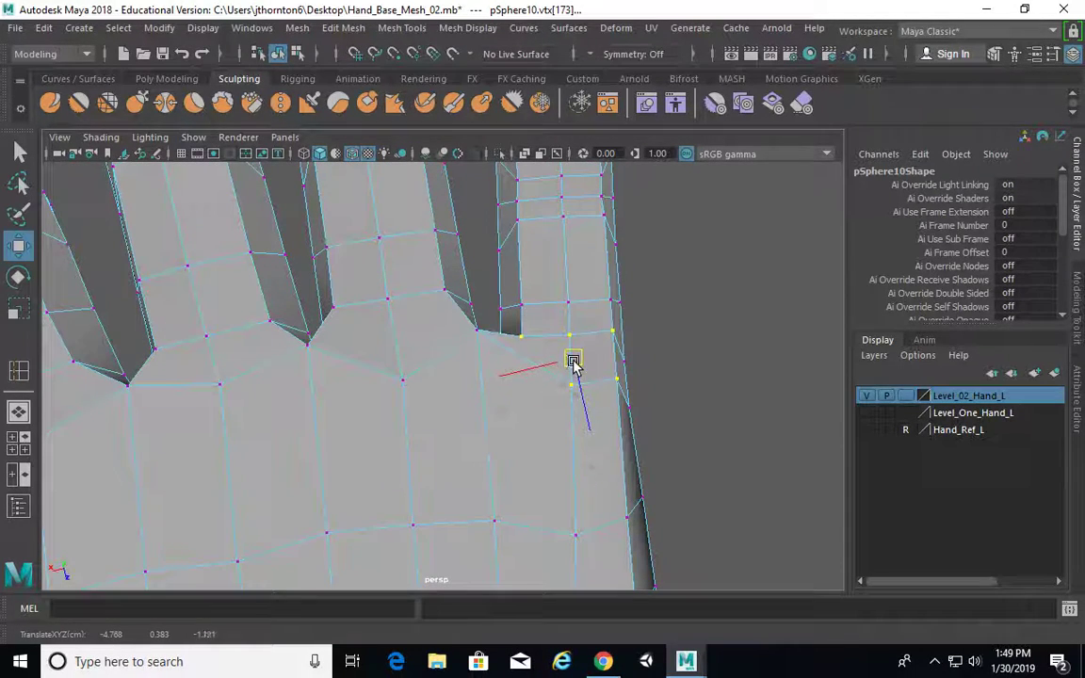
Switch the hand back to object selection with the smoothed preview on and inspect the reshaped finger bases.
{"action": "right_click_drag", "start_coordinate": [644, 364], "coordinate": [578, 363], "text": "alt"}
{"action": "key", "text": "F8"}
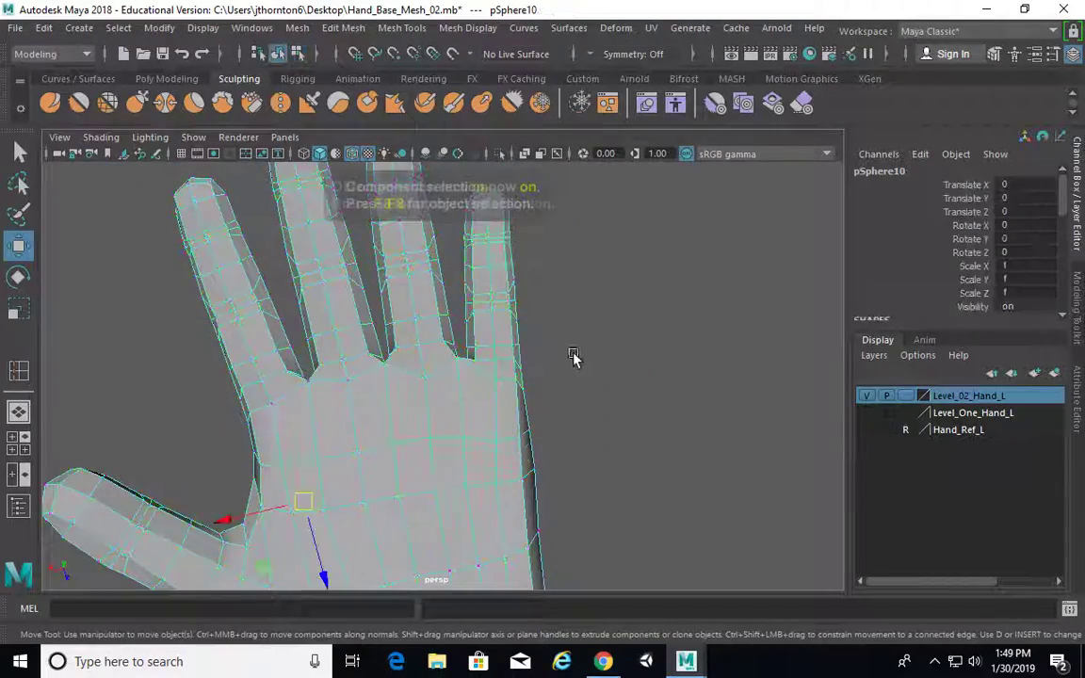
{"action": "left_click_drag", "start_coordinate": [588, 355], "coordinate": [414, 461], "text": "alt"}
{"action": "left_click_drag", "start_coordinate": [562, 399], "coordinate": [377, 410], "text": "alt"}
{"action": "middle_click_drag", "start_coordinate": [471, 390], "coordinate": [412, 377], "text": "alt"}
{"action": "left_click_drag", "start_coordinate": [412, 376], "coordinate": [290, 279], "text": "alt"}
{"action": "left_click_drag", "start_coordinate": [396, 316], "coordinate": [455, 305], "text": "alt"}
{"action": "left_click", "coordinate": [447, 297]}
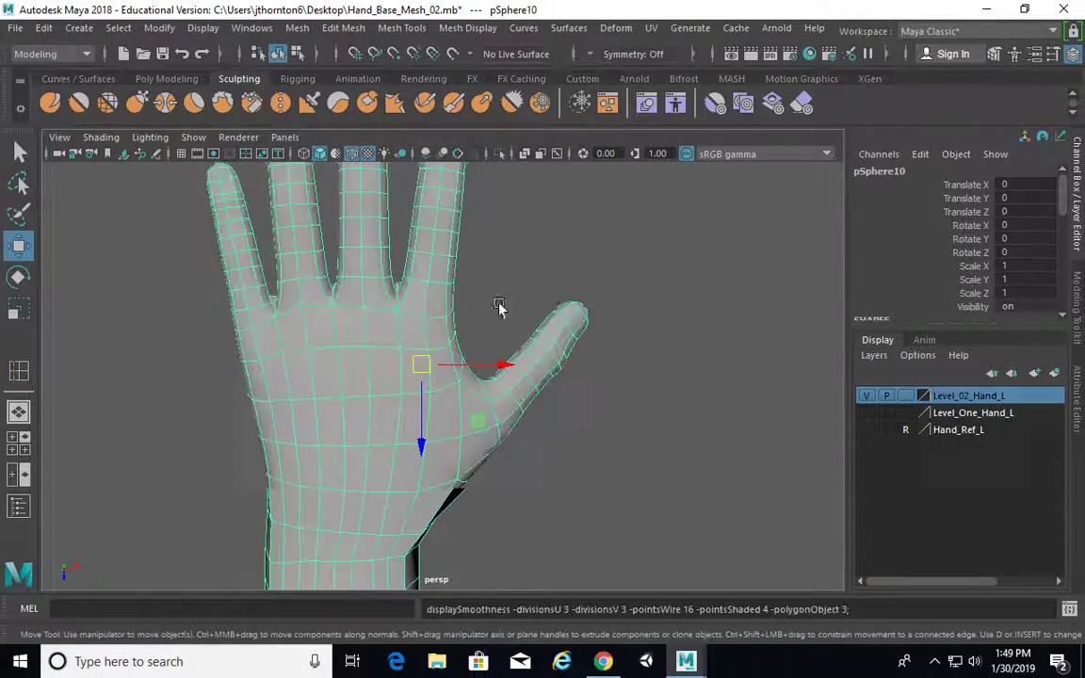
{"action": "left_click", "coordinate": [498, 314]}
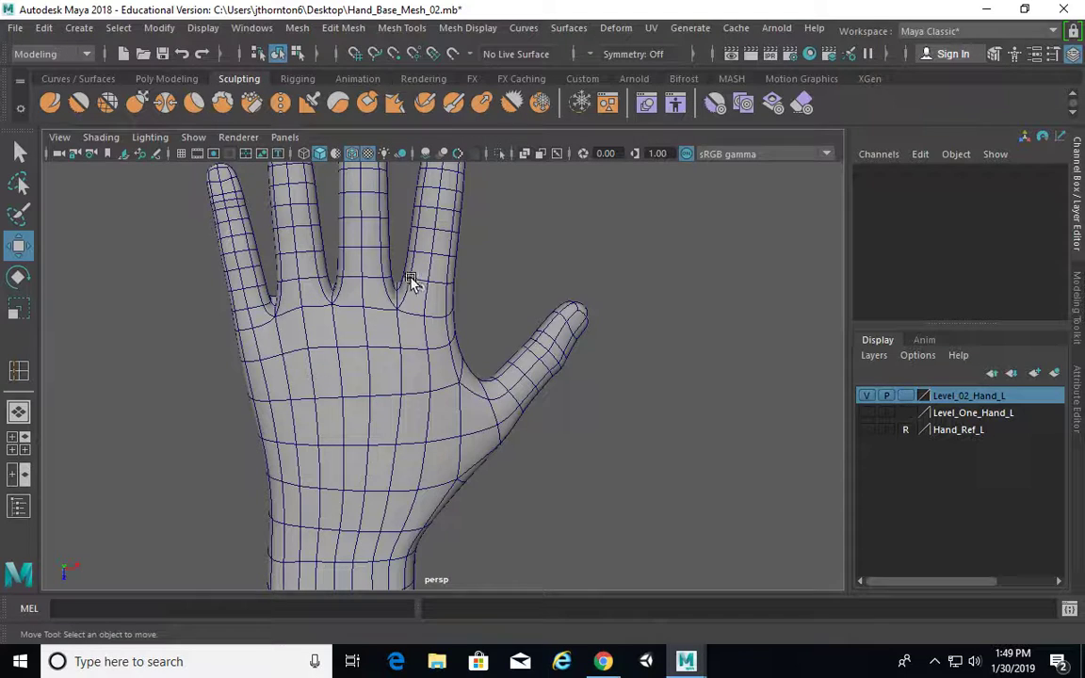
Examine the proportions of the whole smoothed hand from the back and reselect the hand mesh.
{"action": "left_click_drag", "start_coordinate": [465, 292], "coordinate": [474, 296], "text": "alt"}
{"action": "right_click_drag", "start_coordinate": [474, 295], "coordinate": [438, 312], "text": "alt"}
{"action": "left_click_drag", "start_coordinate": [438, 312], "coordinate": [443, 332], "text": "alt"}
{"action": "right_click_drag", "start_coordinate": [499, 318], "coordinate": [415, 303], "text": "alt"}
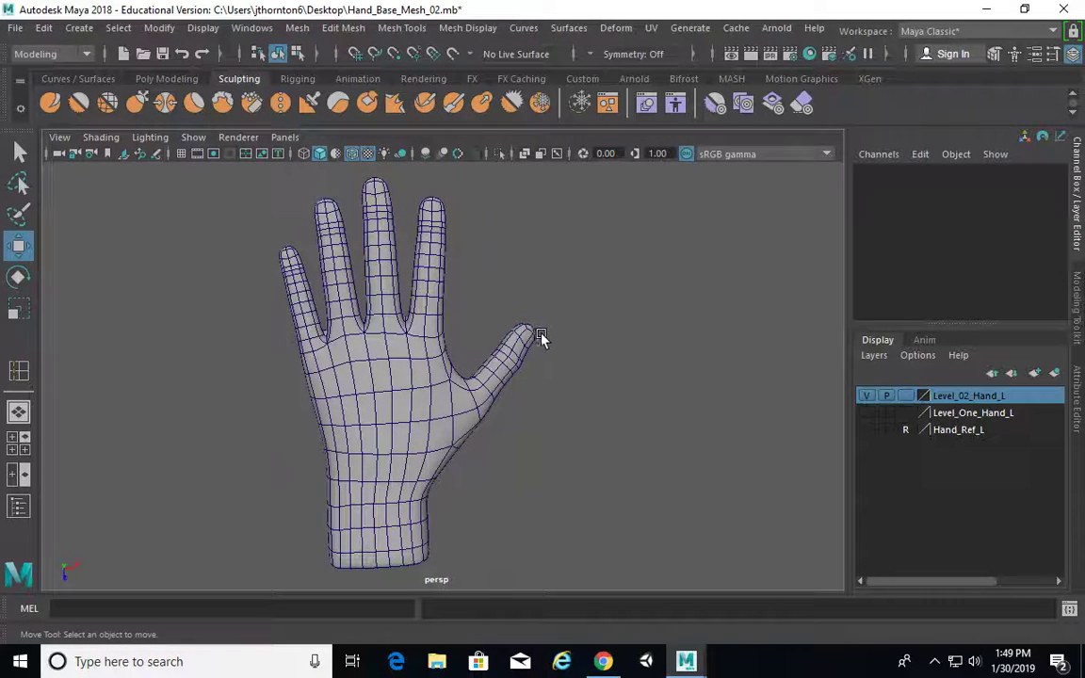
{"action": "right_click_drag", "start_coordinate": [508, 342], "coordinate": [477, 370], "text": "alt"}
{"action": "left_click", "coordinate": [381, 374]}
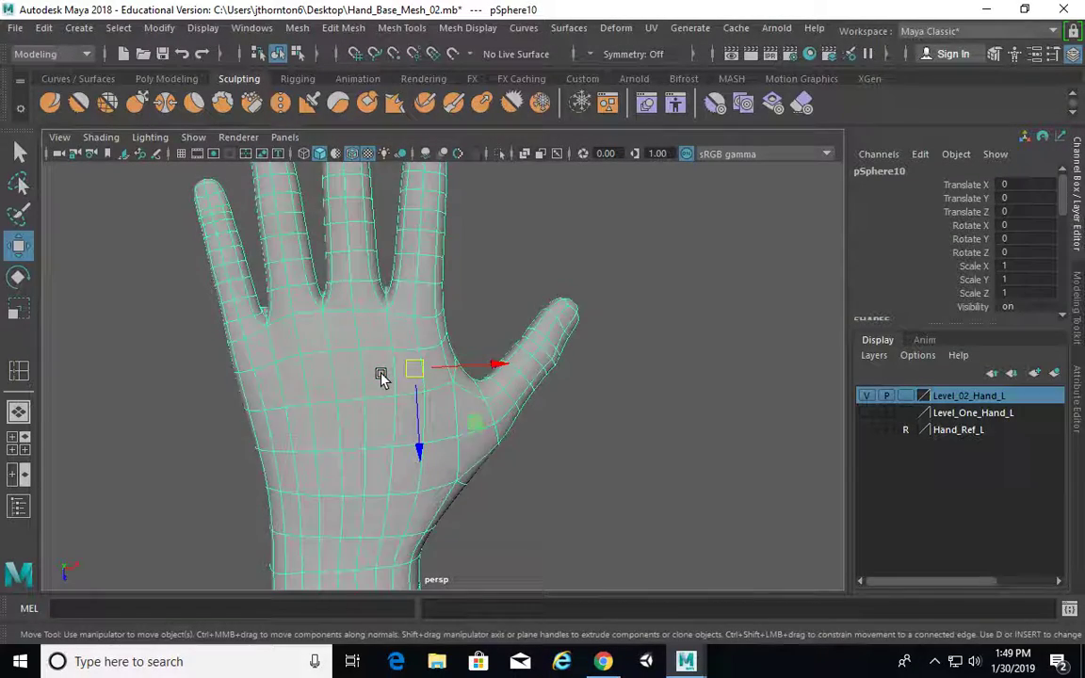
Show the hand unsmoothed and adjust the palm and wrist outline vertices on the little-finger side, moving the wrist ones inward.
{"action": "key", "text": "1"}
{"action": "right_click_drag", "start_coordinate": [353, 370], "coordinate": [497, 352], "text": "alt"}
{"action": "middle_click_drag", "start_coordinate": [402, 373], "coordinate": [509, 300], "text": "alt"}
{"action": "left_click_drag", "start_coordinate": [509, 301], "coordinate": [499, 308], "text": "alt"}
{"action": "right_click_drag", "start_coordinate": [285, 174], "coordinate": [213, 174]}
{"action": "mouse_move", "coordinate": [273, 394]}
{"action": "left_mouse_down"}
{"action": "mouse_move", "coordinate": [311, 423]}
{"action": "mouse_move", "coordinate": [284, 402]}
{"action": "left_mouse_up"}
{"action": "left_click_drag", "start_coordinate": [336, 373], "coordinate": [333, 404], "text": "alt"}
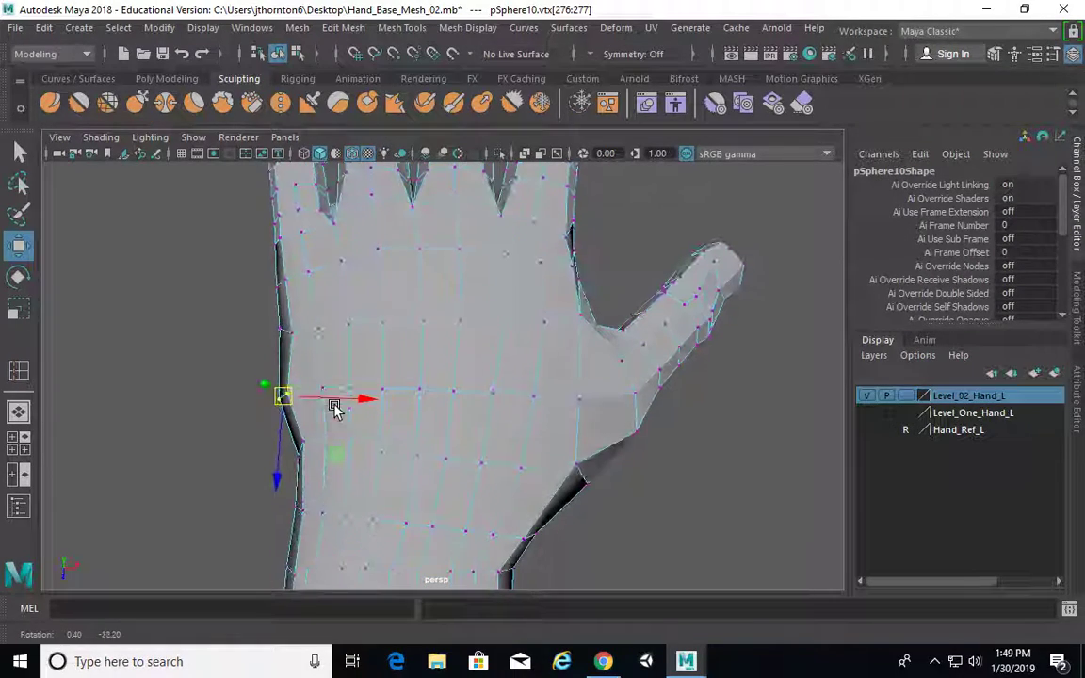
{"action": "left_click_drag", "start_coordinate": [247, 435], "coordinate": [322, 466]}
{"action": "left_click_drag", "start_coordinate": [314, 471], "coordinate": [323, 475], "text": "alt"}
{"action": "left_click_drag", "start_coordinate": [301, 453], "coordinate": [328, 451]}
{"action": "left_click", "coordinate": [293, 337]}
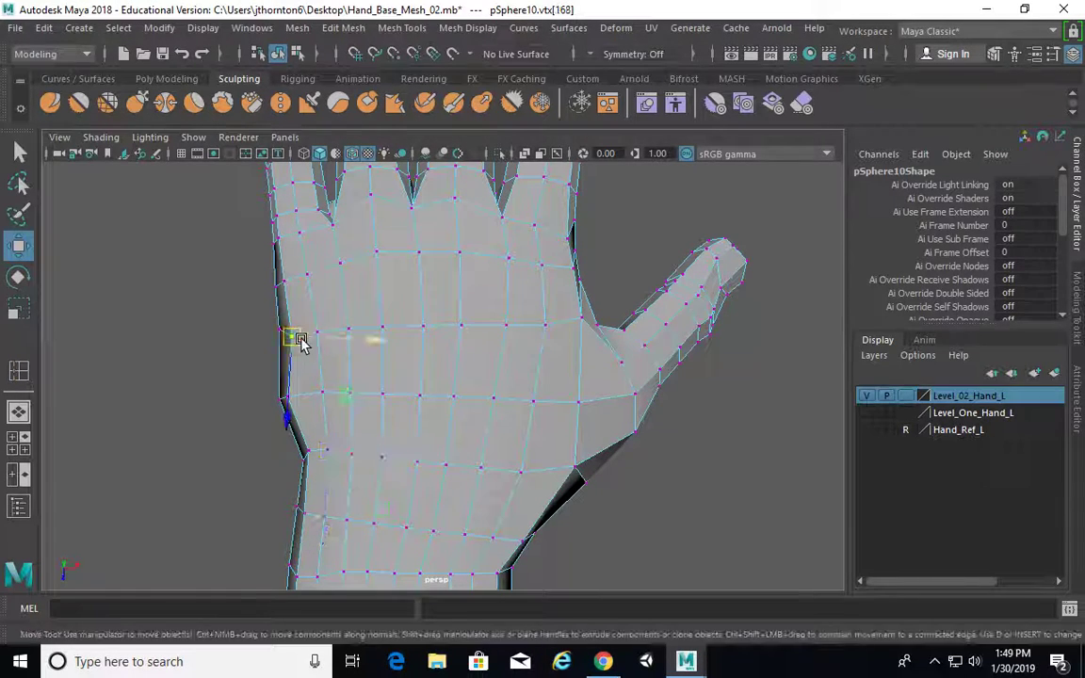
Return to object selection, deselect the hand and examine its unsmoothed edge flow from the back and palm sides.
{"action": "scroll", "coordinate": [329, 342], "scroll_direction": "down", "scroll_amount": 5}
{"action": "key", "text": "F8"}
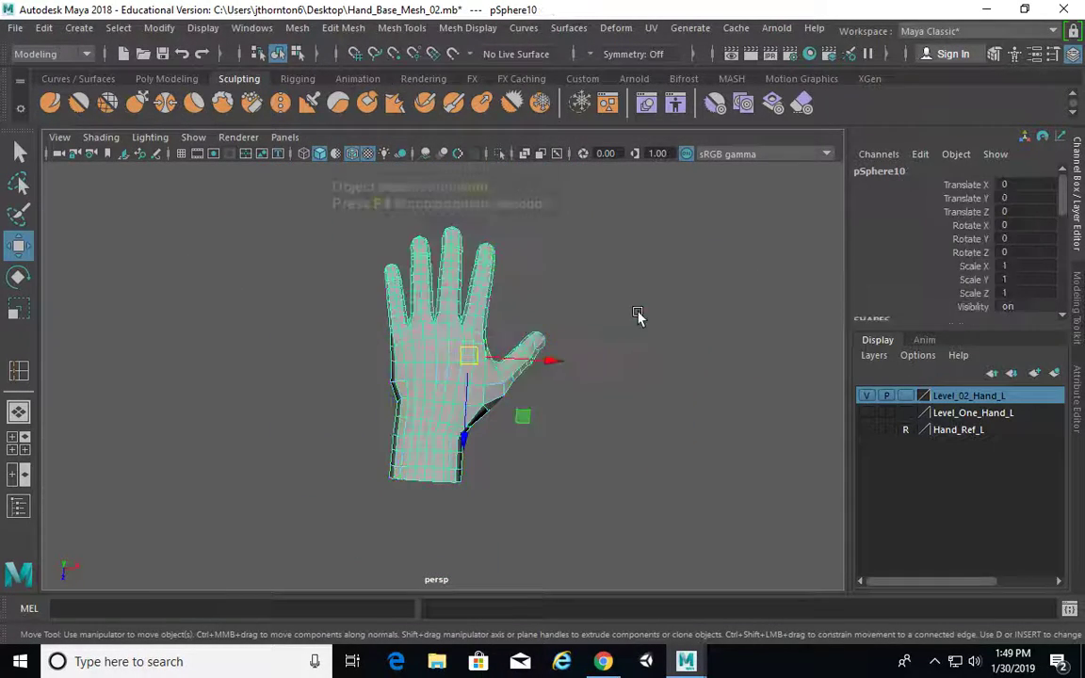
{"action": "left_click", "coordinate": [612, 436]}
{"action": "left_click_drag", "start_coordinate": [612, 436], "coordinate": [416, 331], "text": "alt"}
{"action": "right_click_drag", "start_coordinate": [417, 331], "coordinate": [589, 380], "text": "alt"}
{"action": "left_click_drag", "start_coordinate": [588, 380], "coordinate": [271, 362], "text": "alt"}
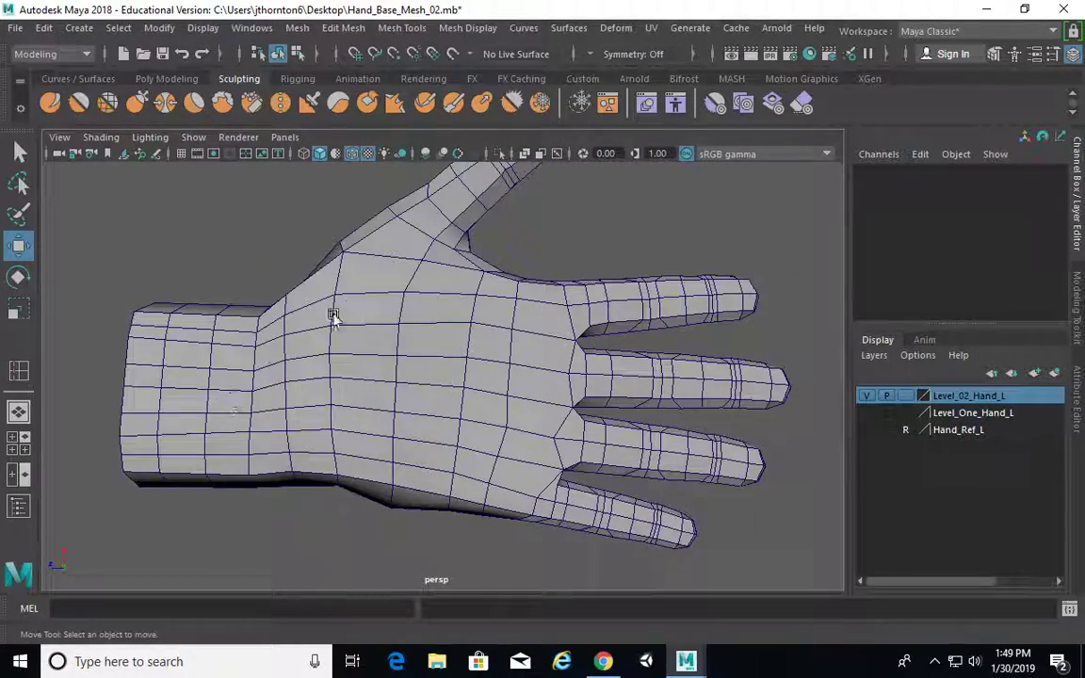
{"action": "left_click_drag", "start_coordinate": [576, 436], "coordinate": [547, 467], "text": "alt"}
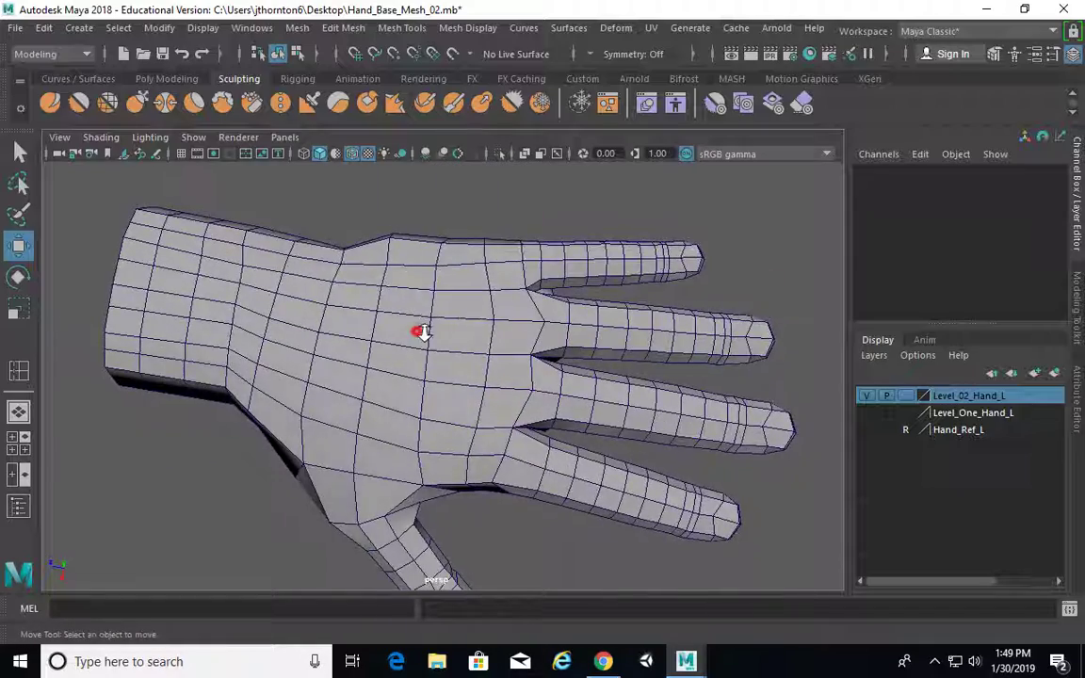
Slide the two edge loops running across the hand below the knuckles toward the wrist with the Slide Edge tool.
{"action": "scroll", "coordinate": [514, 289], "scroll_direction": "up", "scroll_amount": 3}
{"action": "right_click", "coordinate": [503, 253]}
{"action": "right_click_drag", "start_coordinate": [503, 253], "coordinate": [502, 130]}
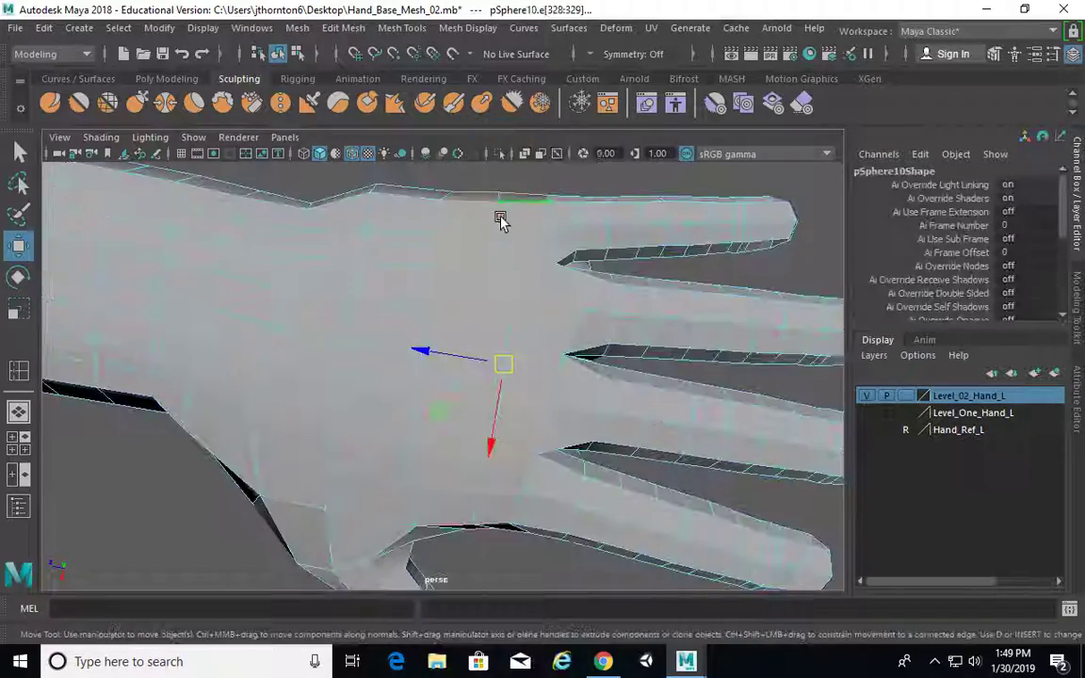
{"action": "left_click", "coordinate": [499, 218]}
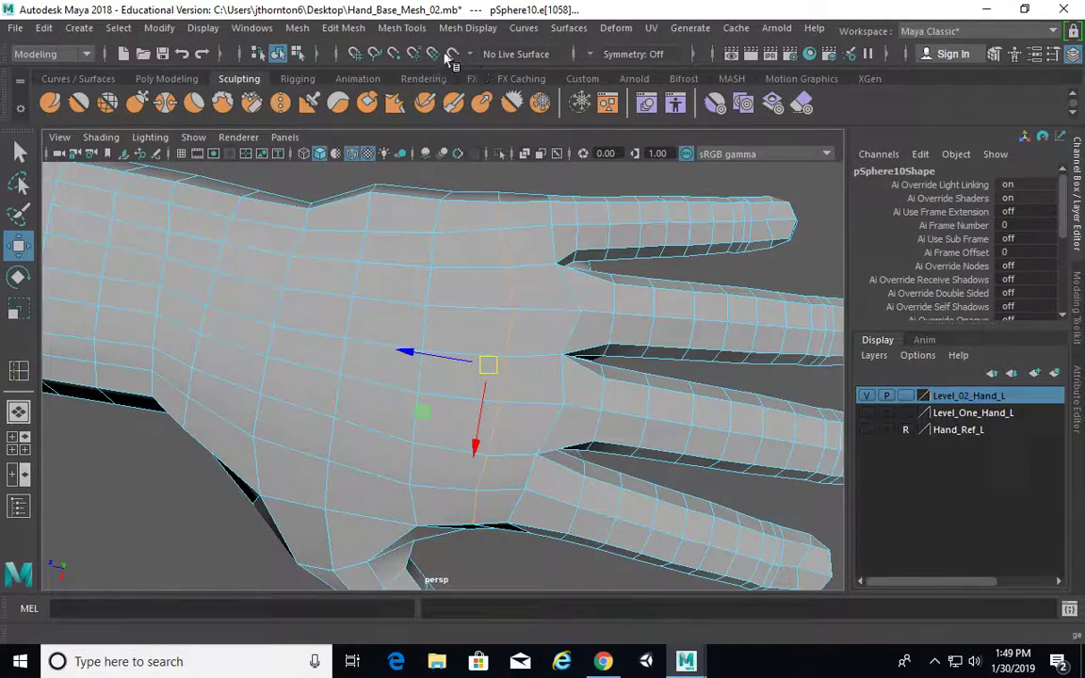
{"action": "left_click", "coordinate": [402, 27]}
{"action": "mouse_move", "coordinate": [448, 28]}
{"action": "mouse_move", "coordinate": [405, 28]}
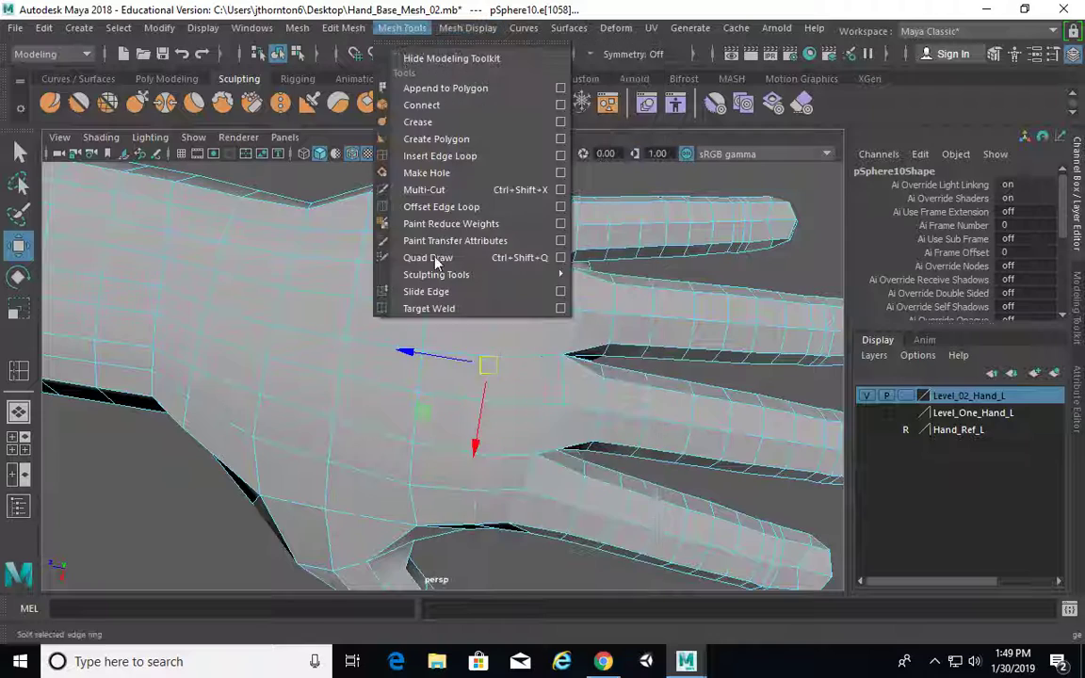
{"action": "left_click", "coordinate": [419, 356]}
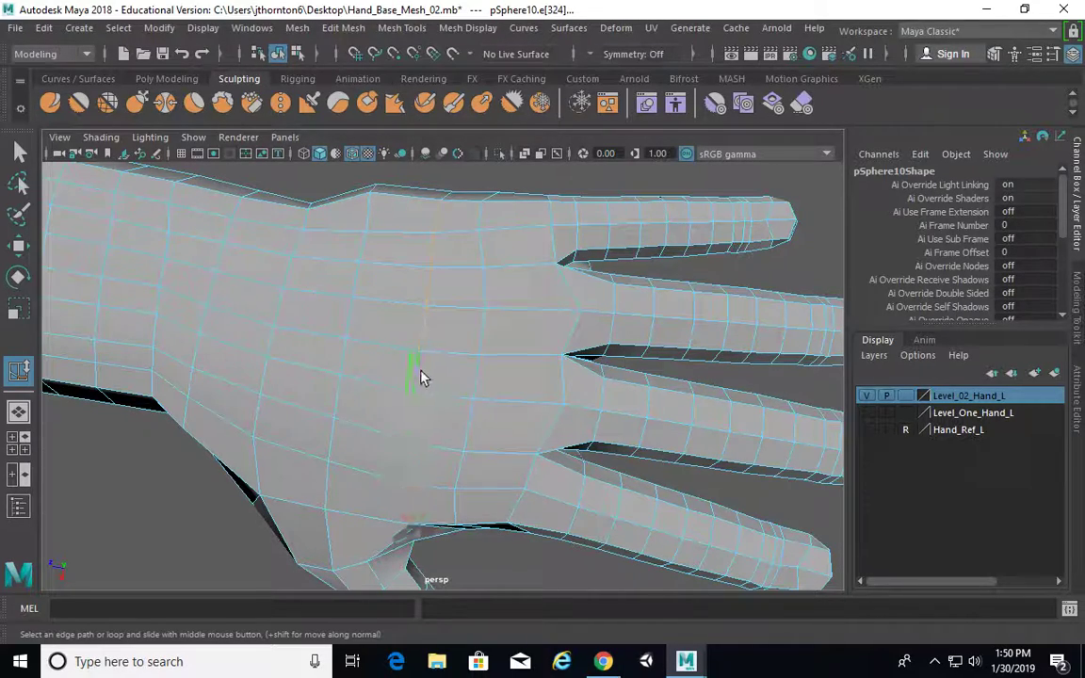
{"action": "left_click_drag", "start_coordinate": [421, 376], "coordinate": [484, 272], "text": "alt"}
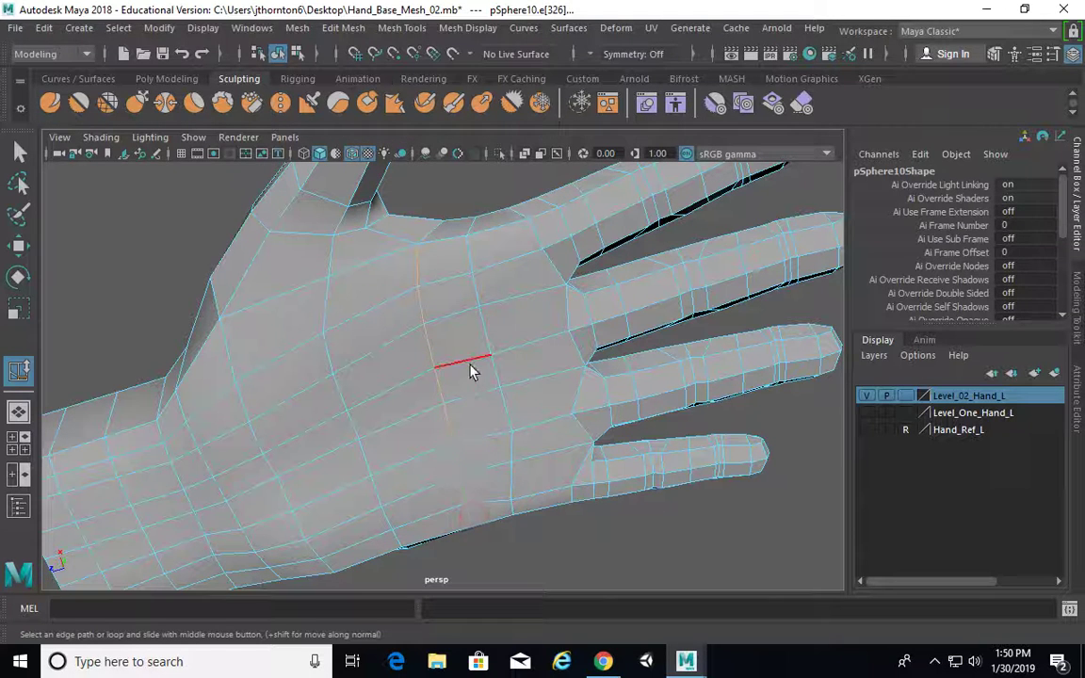
{"action": "middle_click_drag", "start_coordinate": [441, 354], "coordinate": [408, 363]}
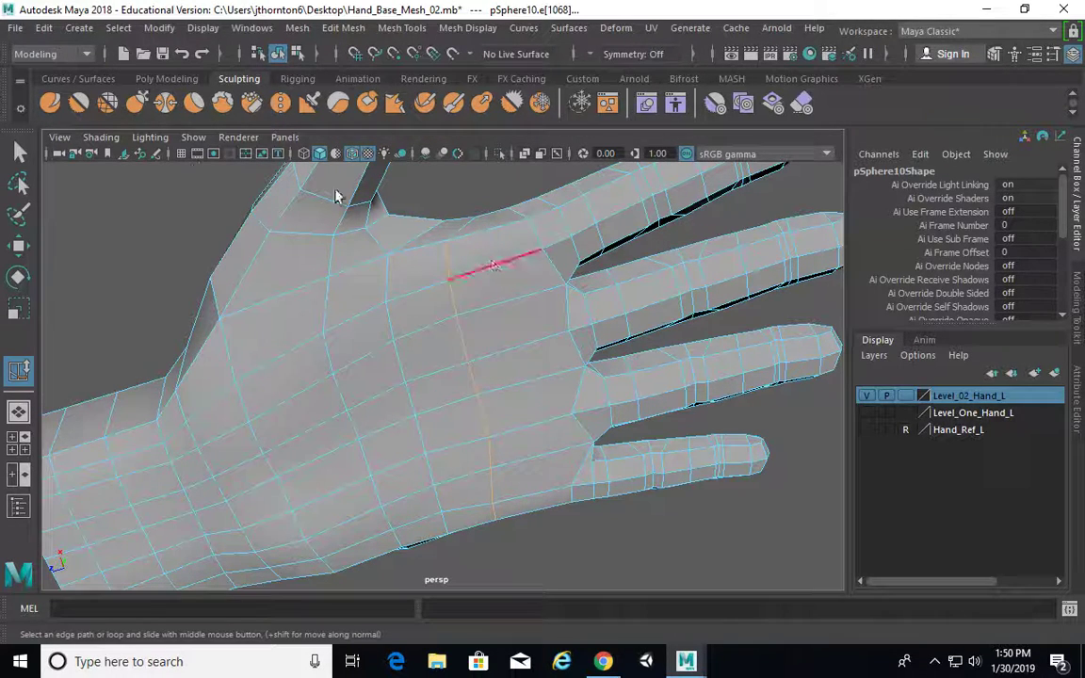
Switch to vertex selection and move the edge vertex between the index finger and thumb outward from the palm.
{"action": "left_click_drag", "start_coordinate": [443, 274], "coordinate": [375, 359], "text": "alt"}
{"action": "key", "text": "q"}
{"action": "right_click_drag", "start_coordinate": [416, 173], "coordinate": [351, 179]}
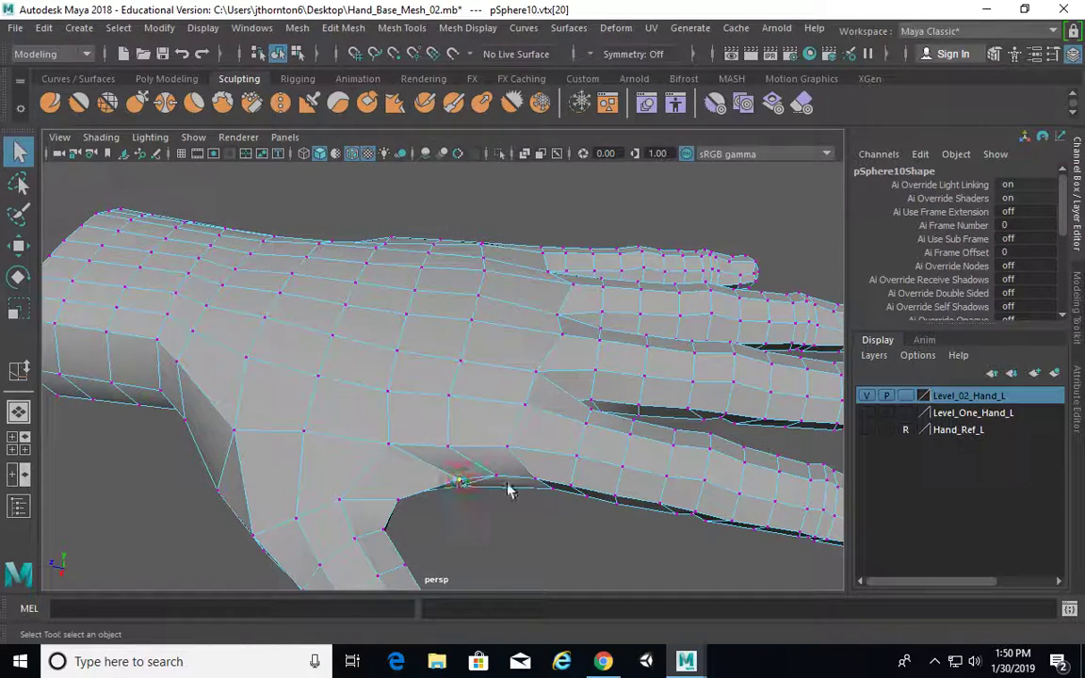
{"action": "key", "text": "w"}
{"action": "left_click_drag", "start_coordinate": [435, 480], "coordinate": [420, 528]}
{"action": "left_click_drag", "start_coordinate": [502, 496], "coordinate": [578, 342], "text": "alt"}
{"action": "left_click", "coordinate": [488, 424]}
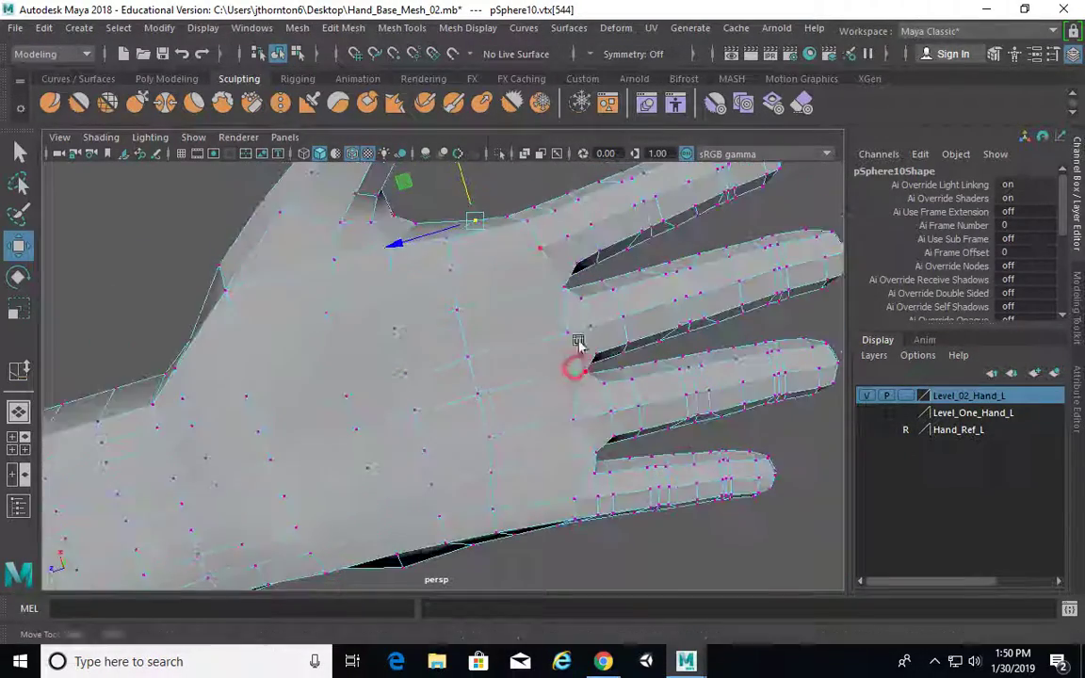
Insert an edge loop around the hand between the finger bases and the nearest knuckle loop, using relative distance from edge.
{"action": "left_click", "coordinate": [456, 32]}
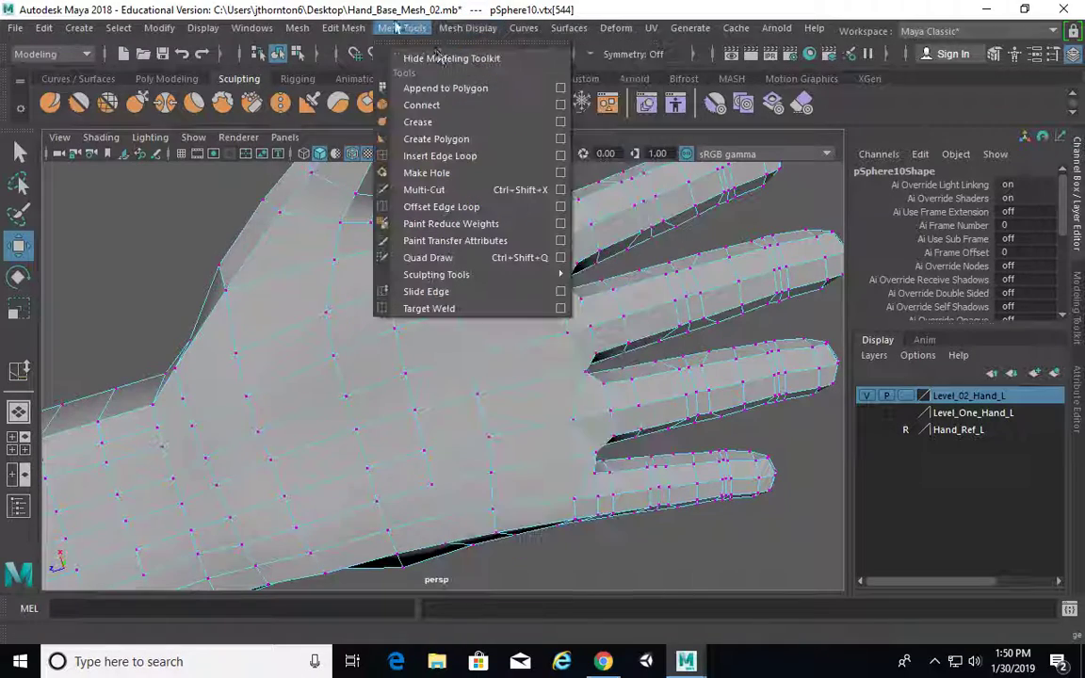
{"action": "left_click", "coordinate": [559, 156]}
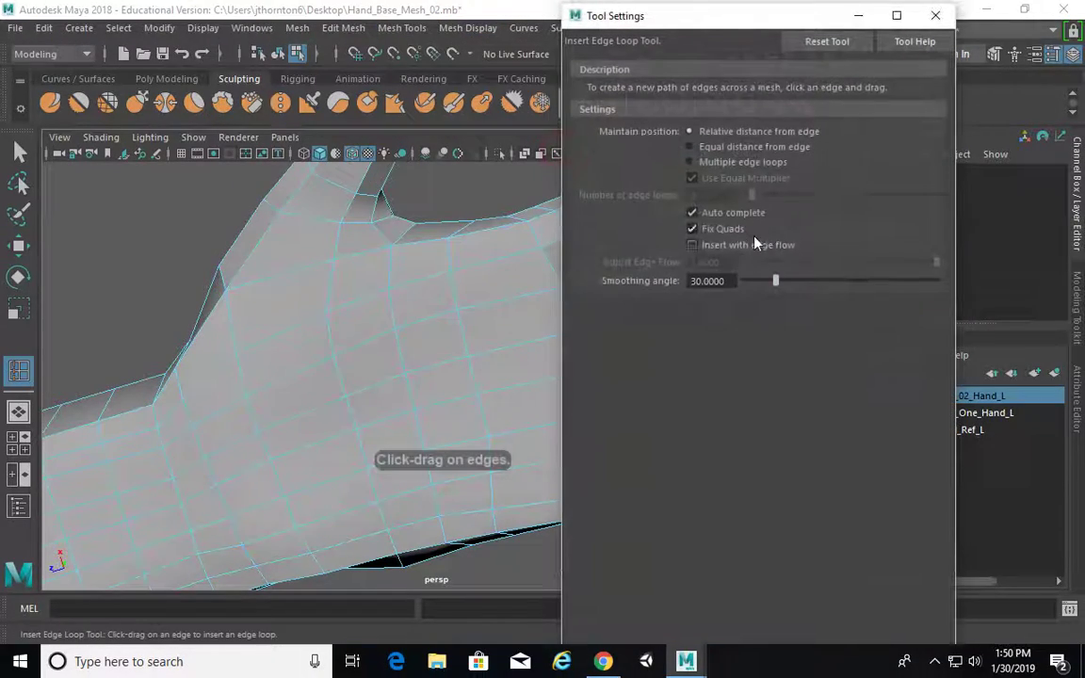
{"action": "left_click", "coordinate": [935, 15]}
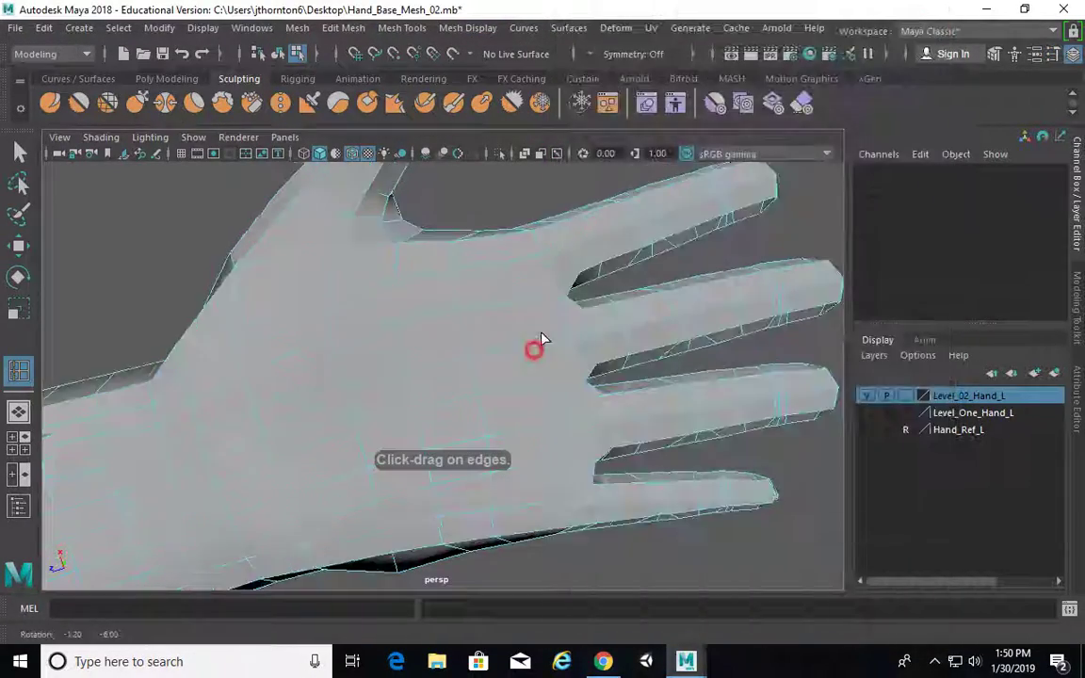
{"action": "mouse_move", "coordinate": [534, 346]}
{"action": "left_mouse_down"}
{"action": "mouse_move", "coordinate": [521, 308]}
{"action": "mouse_move", "coordinate": [666, 368]}
{"action": "mouse_move", "coordinate": [671, 479]}
{"action": "mouse_move", "coordinate": [527, 358]}
{"action": "left_mouse_up"}
{"action": "key", "text": "q"}
Select palm-side vertices below the finger bases and move them vertically to shape the palm.
{"action": "left_click_drag", "start_coordinate": [429, 276], "coordinate": [527, 285], "text": "alt"}
{"action": "right_click_drag", "start_coordinate": [525, 188], "coordinate": [444, 172]}
{"action": "left_click_drag", "start_coordinate": [515, 285], "coordinate": [520, 408], "text": "alt"}
{"action": "left_click", "coordinate": [510, 287]}
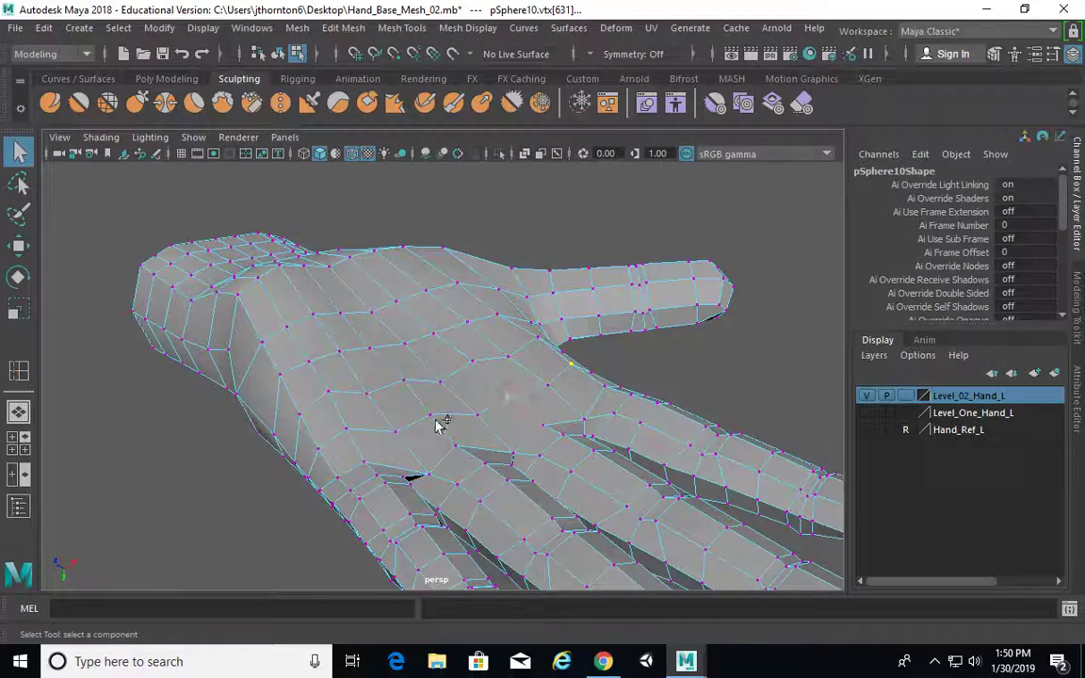
{"action": "left_click_drag", "start_coordinate": [424, 458], "coordinate": [483, 386], "text": "alt"}
{"action": "key", "text": "w"}
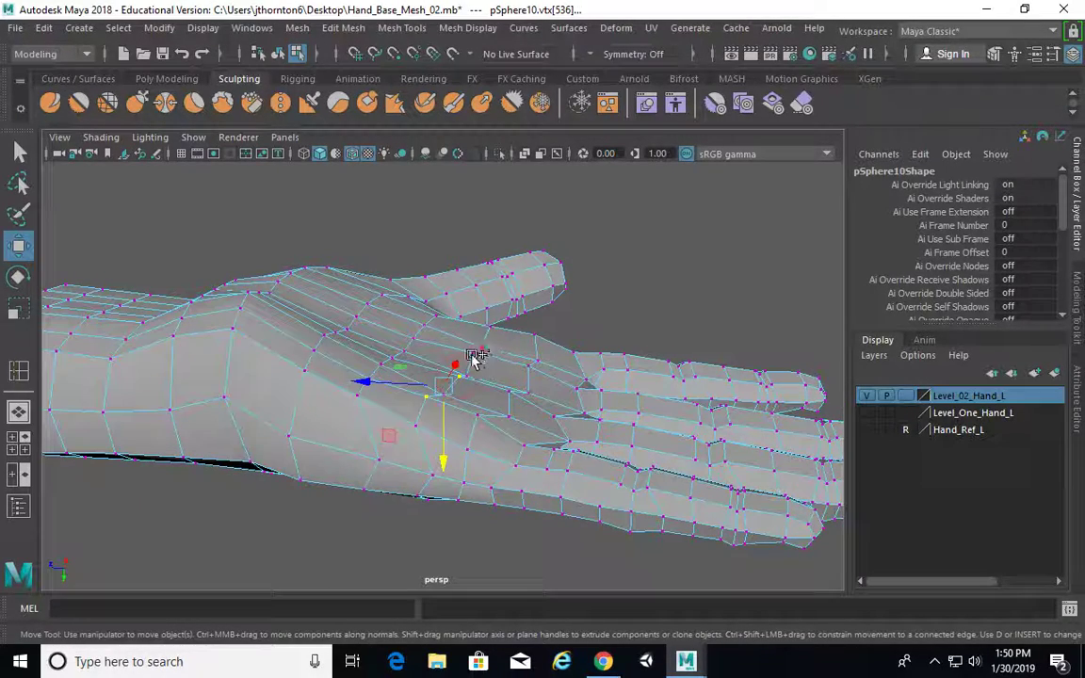
Turn on the smoothed preview, leave vertex selection, hide the wireframe on the shaded model and inspect the hand's palm.
{"action": "left_click_drag", "start_coordinate": [499, 339], "coordinate": [293, 390], "text": "alt"}
{"action": "key", "text": "3"}
{"action": "left_click_drag", "start_coordinate": [554, 442], "coordinate": [617, 465], "text": "alt"}
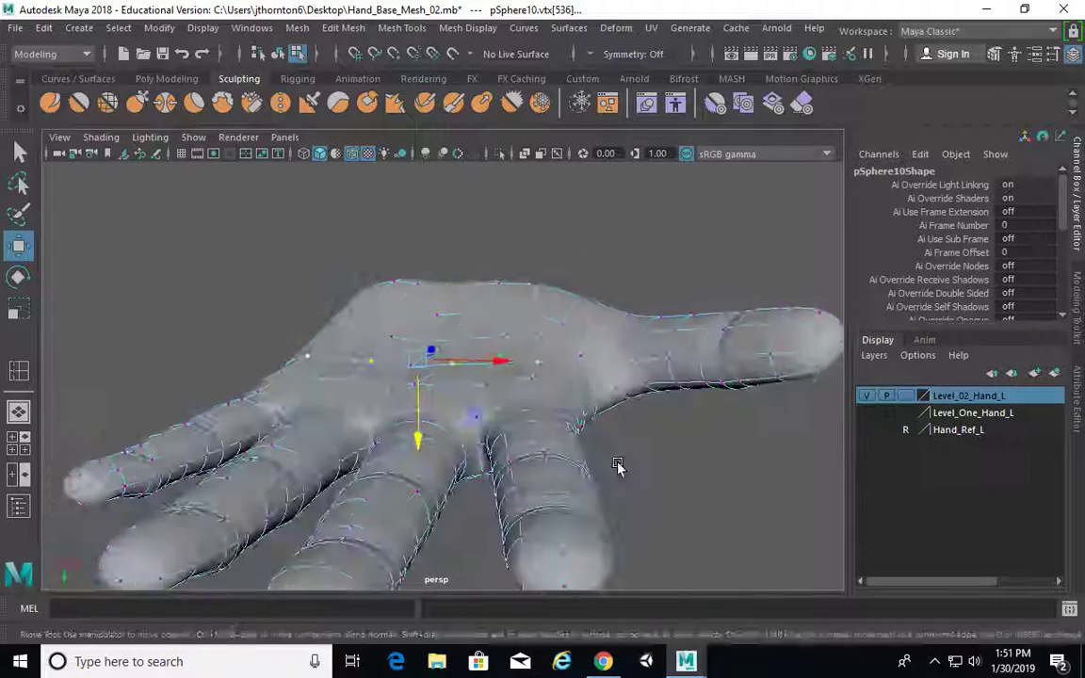
{"action": "key", "text": "F8"}
{"action": "key", "text": "F8"}
{"action": "key", "text": "F8"}
{"action": "mouse_move", "coordinate": [699, 474]}
{"action": "left_mouse_down", "text": "alt"}
{"action": "mouse_move", "coordinate": [648, 432]}
{"action": "mouse_move", "coordinate": [513, 266]}
{"action": "mouse_move", "coordinate": [571, 382]}
{"action": "mouse_move", "coordinate": [572, 301]}
{"action": "mouse_move", "coordinate": [627, 325]}
{"action": "mouse_move", "coordinate": [651, 296]}
{"action": "mouse_move", "coordinate": [782, 306]}
{"action": "mouse_move", "coordinate": [717, 356]}
{"action": "mouse_move", "coordinate": [585, 377]}
{"action": "mouse_move", "coordinate": [721, 339]}
{"action": "mouse_move", "coordinate": [678, 291]}
{"action": "mouse_move", "coordinate": [620, 272]}
{"action": "mouse_move", "coordinate": [608, 367]}
{"action": "mouse_move", "coordinate": [366, 380]}
{"action": "mouse_move", "coordinate": [477, 377]}
{"action": "mouse_move", "coordinate": [394, 302]}
{"action": "mouse_move", "coordinate": [419, 317]}
{"action": "mouse_move", "coordinate": [395, 368]}
{"action": "mouse_move", "coordinate": [531, 359]}
{"action": "mouse_move", "coordinate": [563, 285]}
{"action": "mouse_move", "coordinate": [524, 185]}
{"action": "left_mouse_up", "text": "alt"}
{"action": "left_click", "coordinate": [367, 155]}
{"action": "right_click_drag", "start_coordinate": [403, 317], "coordinate": [640, 329], "text": "alt"}
{"action": "left_click_drag", "start_coordinate": [562, 347], "coordinate": [444, 295], "text": "alt"}
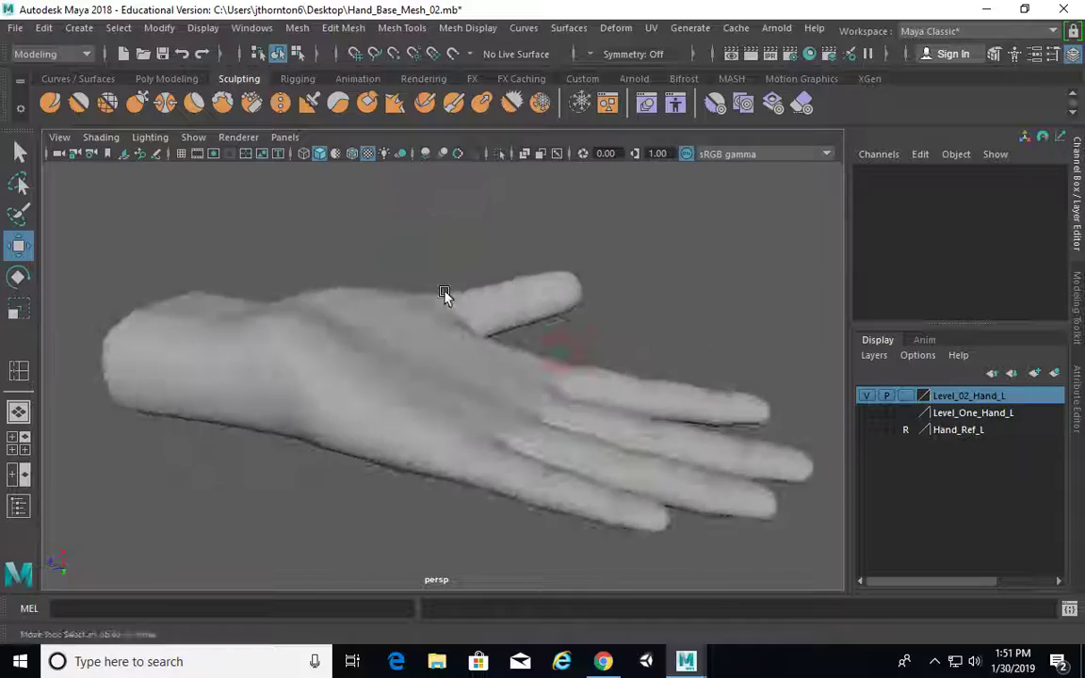
Reselect the hand, pick a vertex on the palm near the thumb base and display the cage over the smoothed preview.
{"action": "left_click", "coordinate": [444, 298]}
{"action": "right_click_drag", "start_coordinate": [372, 322], "coordinate": [610, 343], "text": "alt"}
{"action": "left_click_drag", "start_coordinate": [611, 347], "coordinate": [450, 392], "text": "alt"}
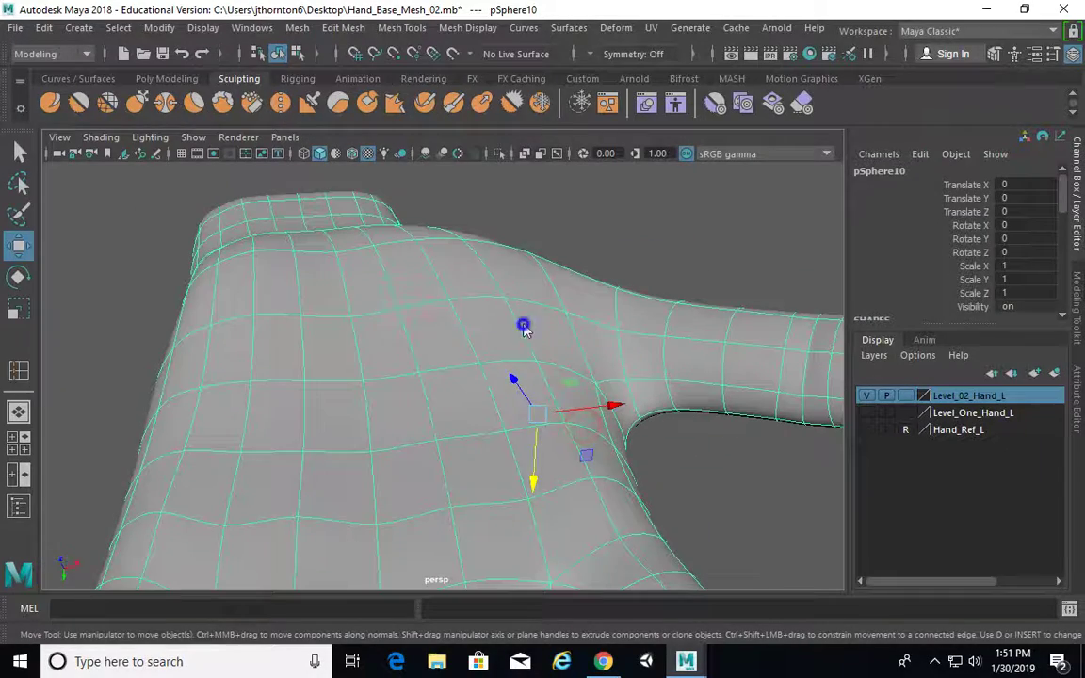
{"action": "right_click_drag", "start_coordinate": [521, 173], "coordinate": [433, 170]}
{"action": "left_click_drag", "start_coordinate": [572, 309], "coordinate": [550, 320], "text": "alt"}
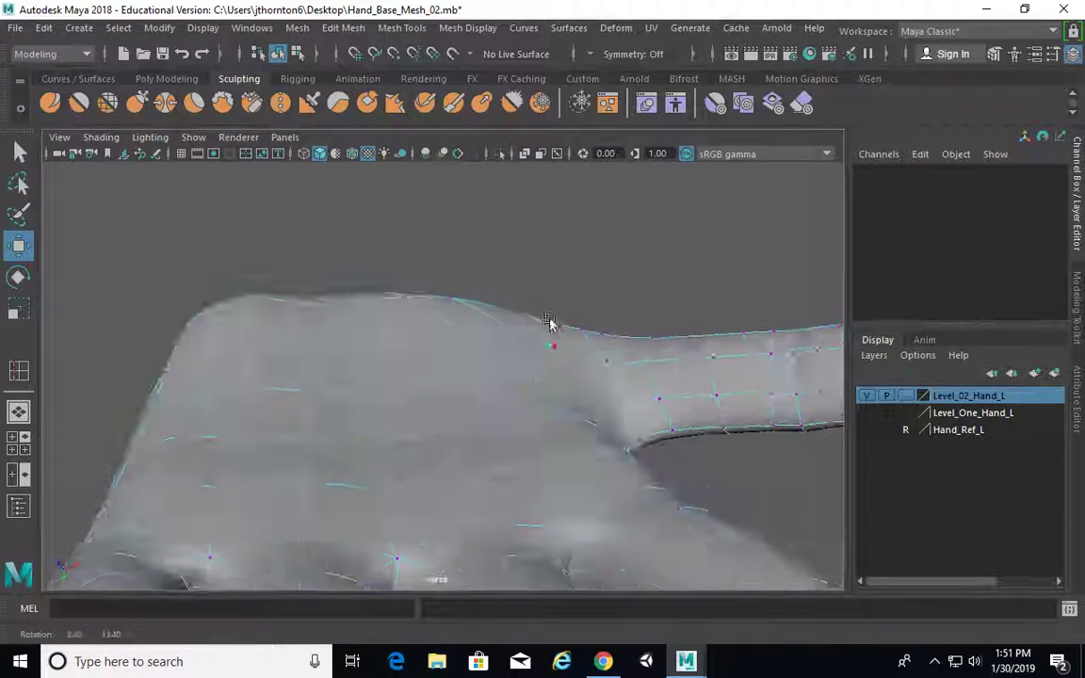
{"action": "left_click", "coordinate": [497, 334]}
{"action": "left_click_drag", "start_coordinate": [526, 398], "coordinate": [540, 407], "text": "alt"}
{"action": "key", "text": "2"}
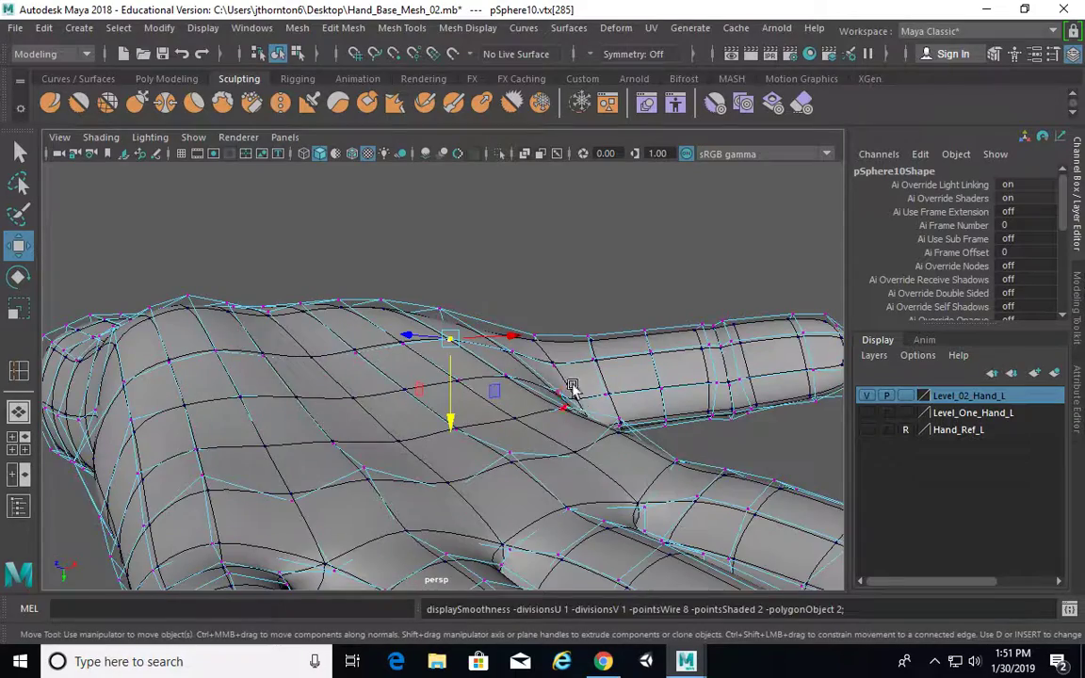
Move individual palm vertices around the thumb mound to round out the fleshy area beside the thumb base.
{"action": "right_click_drag", "start_coordinate": [452, 368], "coordinate": [535, 380], "text": "alt"}
{"action": "left_click_drag", "start_coordinate": [460, 368], "coordinate": [528, 356]}
{"action": "left_click_drag", "start_coordinate": [554, 403], "coordinate": [452, 341]}
{"action": "left_click", "coordinate": [416, 329]}
{"action": "left_click_drag", "start_coordinate": [426, 403], "coordinate": [502, 362]}
{"action": "left_click_drag", "start_coordinate": [557, 386], "coordinate": [562, 371], "text": "alt"}
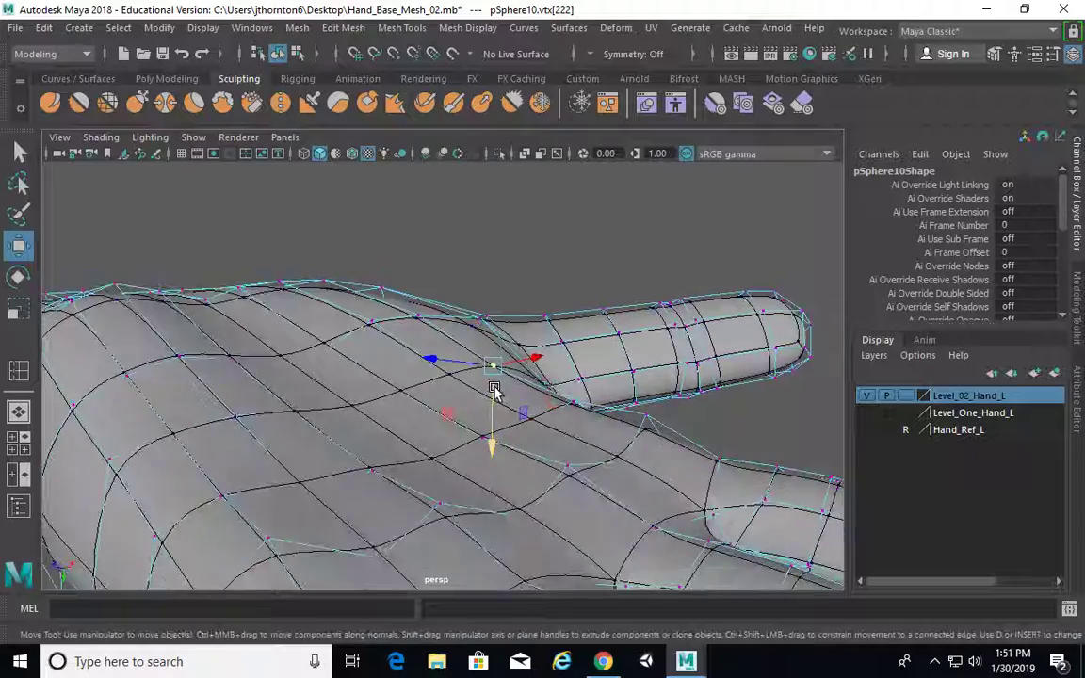
{"action": "left_click_drag", "start_coordinate": [496, 390], "coordinate": [639, 405]}
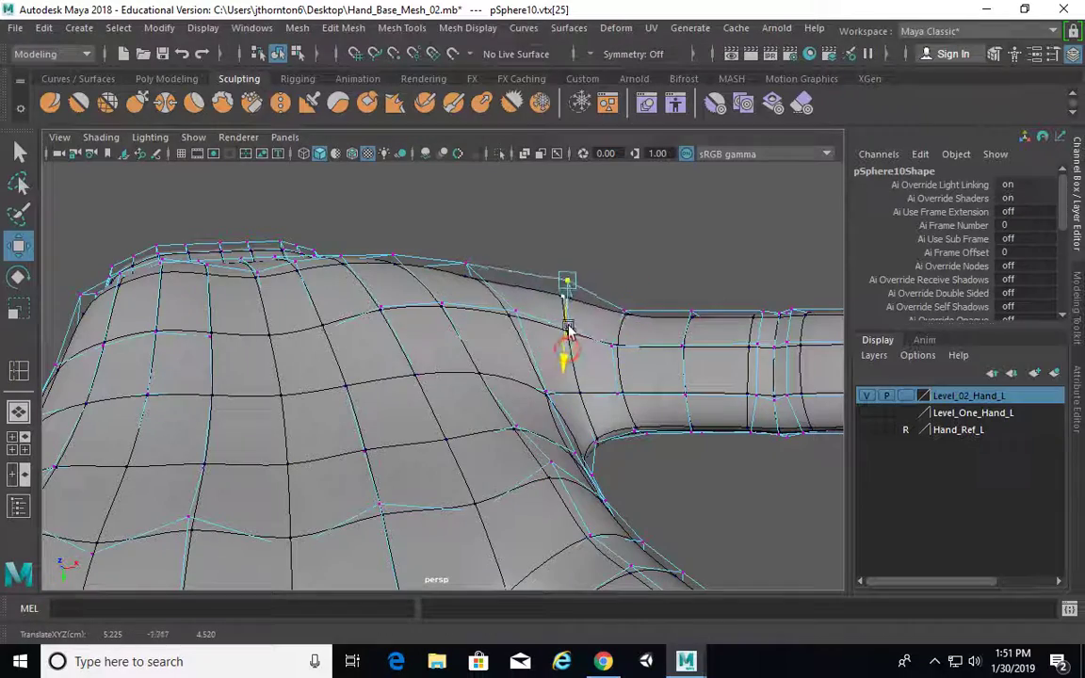
Adjust the height of the palm-side vertices where the thumb joins the hand, then deselect them.
{"action": "left_click_drag", "start_coordinate": [568, 346], "coordinate": [579, 341]}
{"action": "left_click_drag", "start_coordinate": [581, 339], "coordinate": [585, 299], "text": "alt"}
{"action": "left_click", "coordinate": [589, 280]}
{"action": "left_click", "coordinate": [524, 364]}
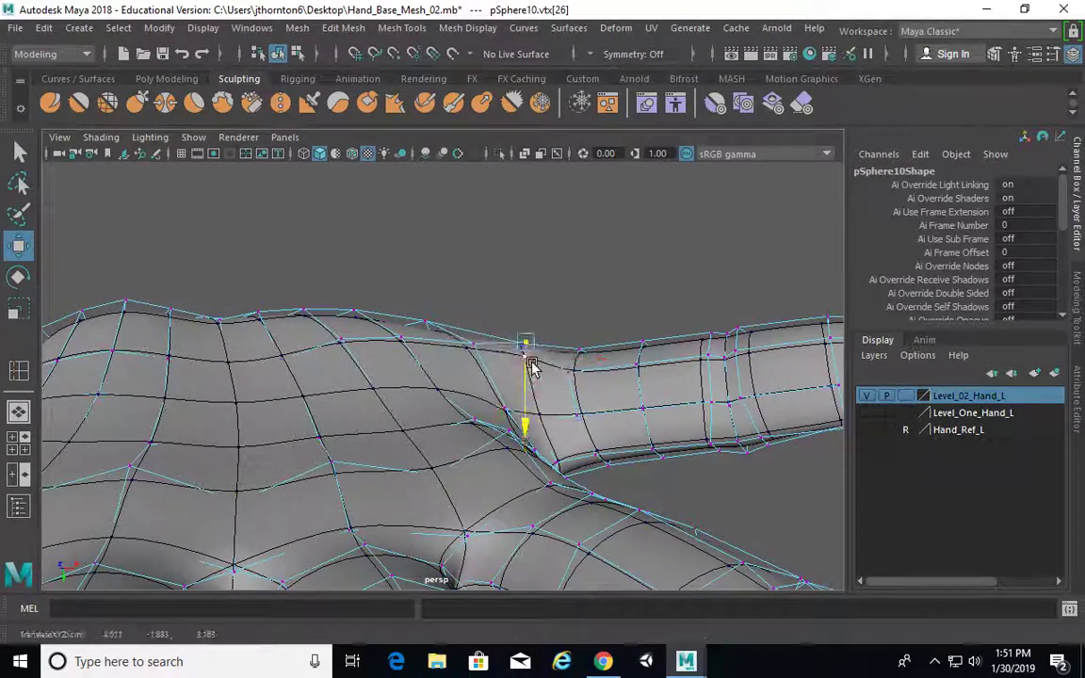
{"action": "left_click_drag", "start_coordinate": [596, 405], "coordinate": [524, 403], "text": "alt"}
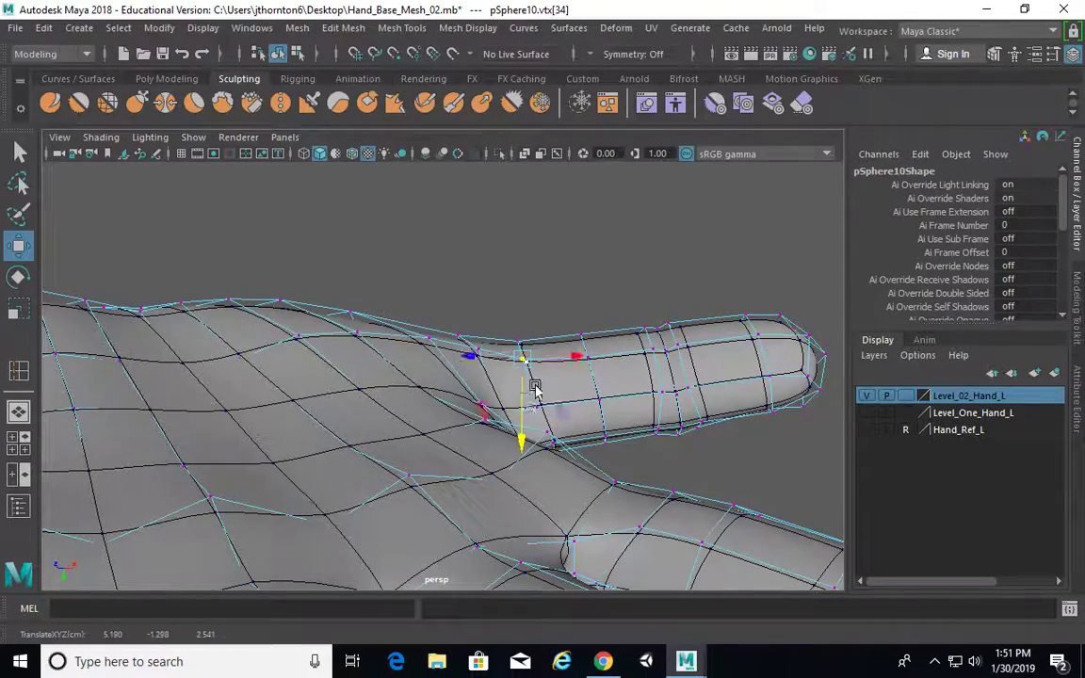
{"action": "left_click", "coordinate": [574, 308]}
Reposition the side vertices of the palm between the index finger base and the thumb, moving the one nearest the finger outward.
{"action": "left_click_drag", "start_coordinate": [574, 308], "coordinate": [429, 414], "text": "alt"}
{"action": "left_click_drag", "start_coordinate": [520, 459], "coordinate": [411, 416], "text": "alt"}
{"action": "right_click_drag", "start_coordinate": [410, 417], "coordinate": [781, 414], "text": "alt"}
{"action": "middle_click_drag", "start_coordinate": [376, 342], "coordinate": [443, 348], "text": "alt"}
{"action": "left_click_drag", "start_coordinate": [443, 347], "coordinate": [562, 362], "text": "alt"}
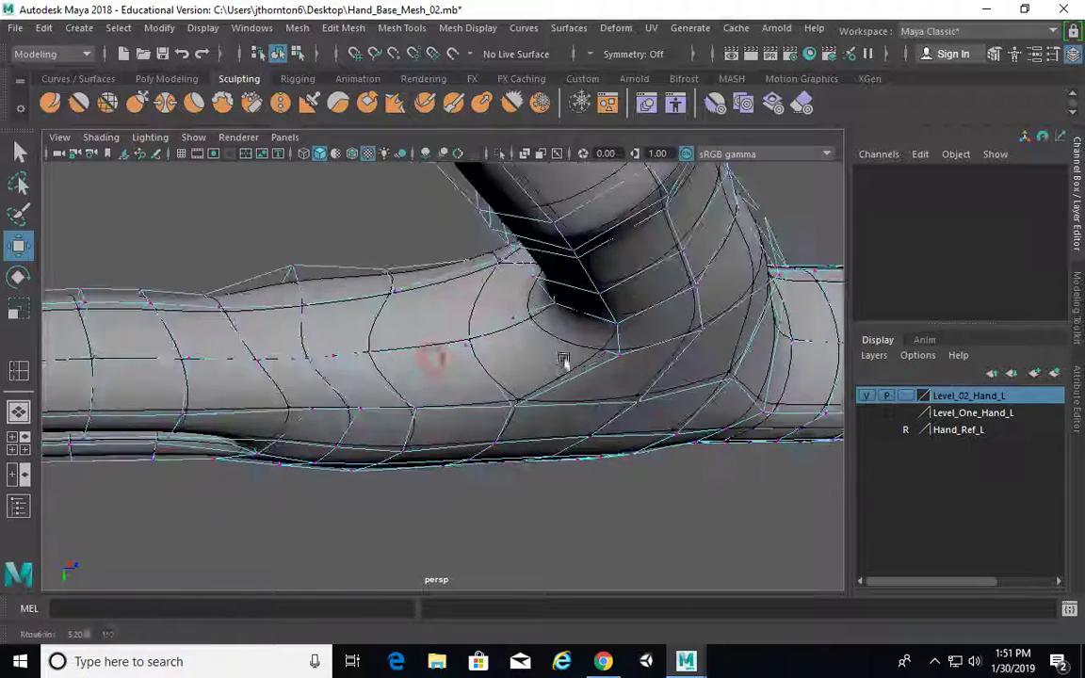
{"action": "left_click", "coordinate": [334, 356]}
{"action": "left_click_drag", "start_coordinate": [438, 399], "coordinate": [410, 359], "text": "alt"}
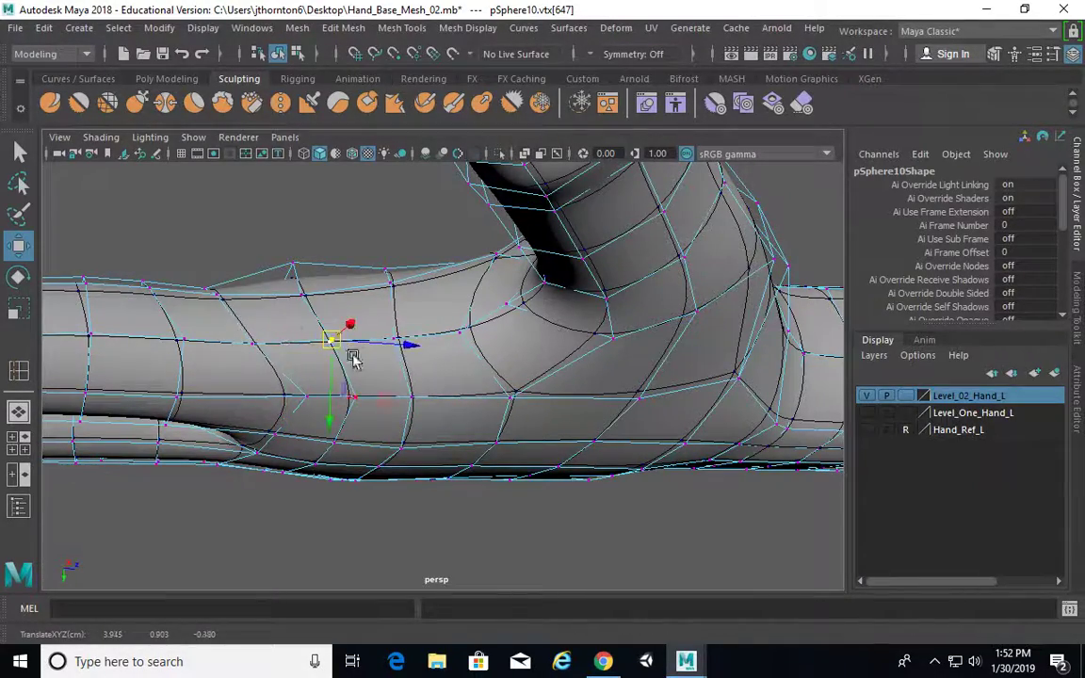
{"action": "left_click_drag", "start_coordinate": [353, 358], "coordinate": [334, 257], "text": "alt"}
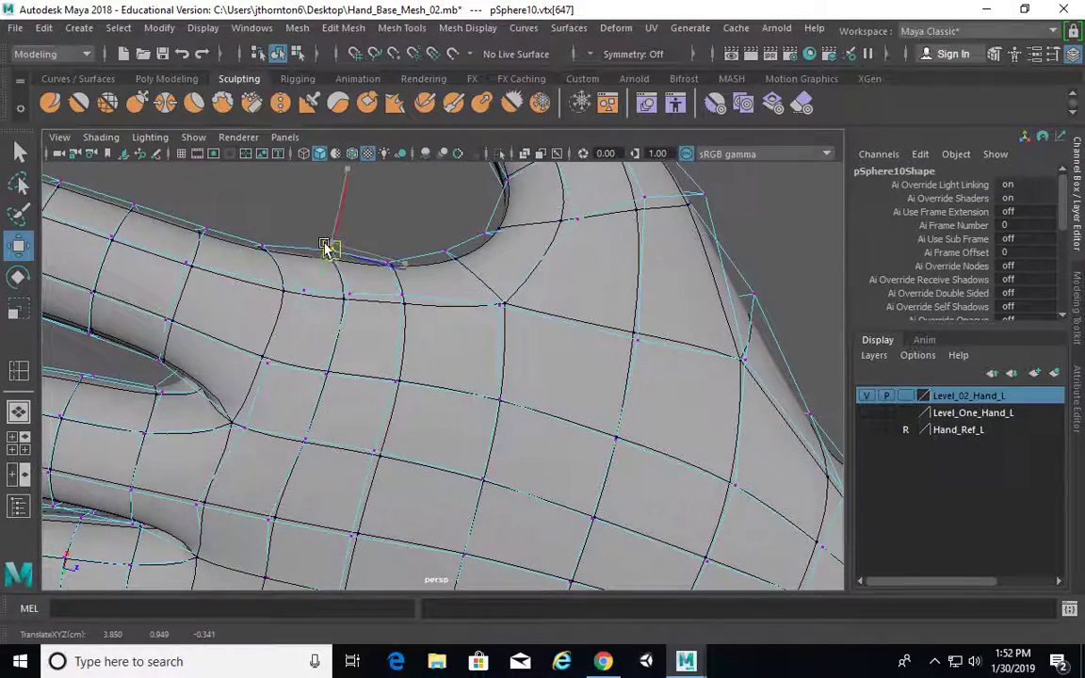
{"action": "left_click", "coordinate": [390, 263]}
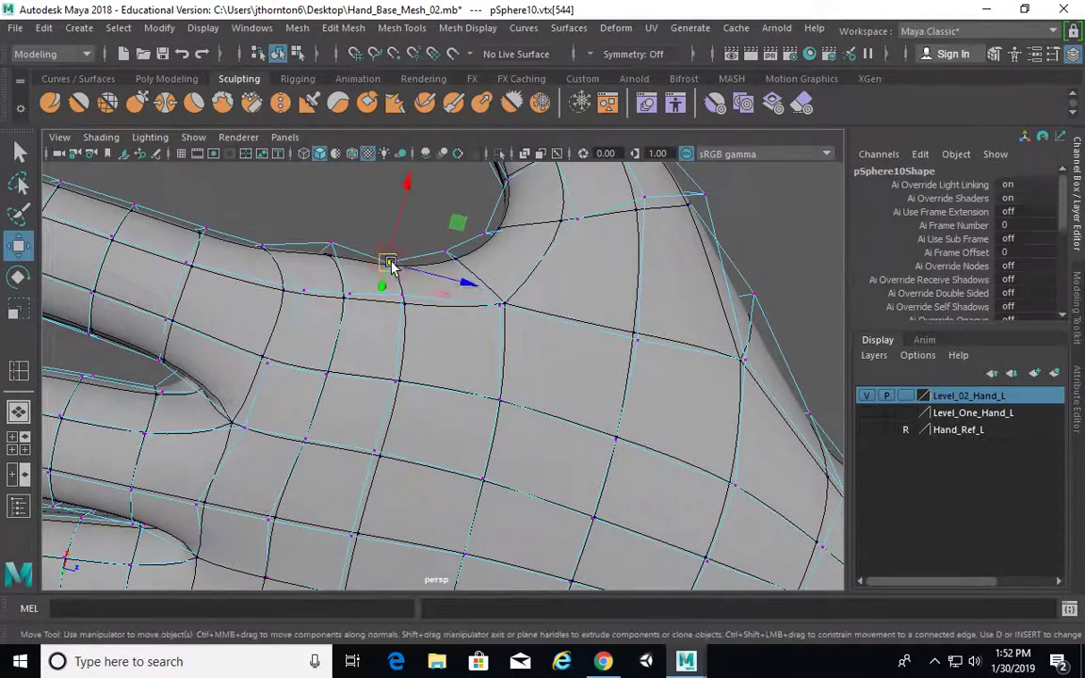
{"action": "right_click_drag", "start_coordinate": [483, 286], "coordinate": [374, 272], "text": "alt"}
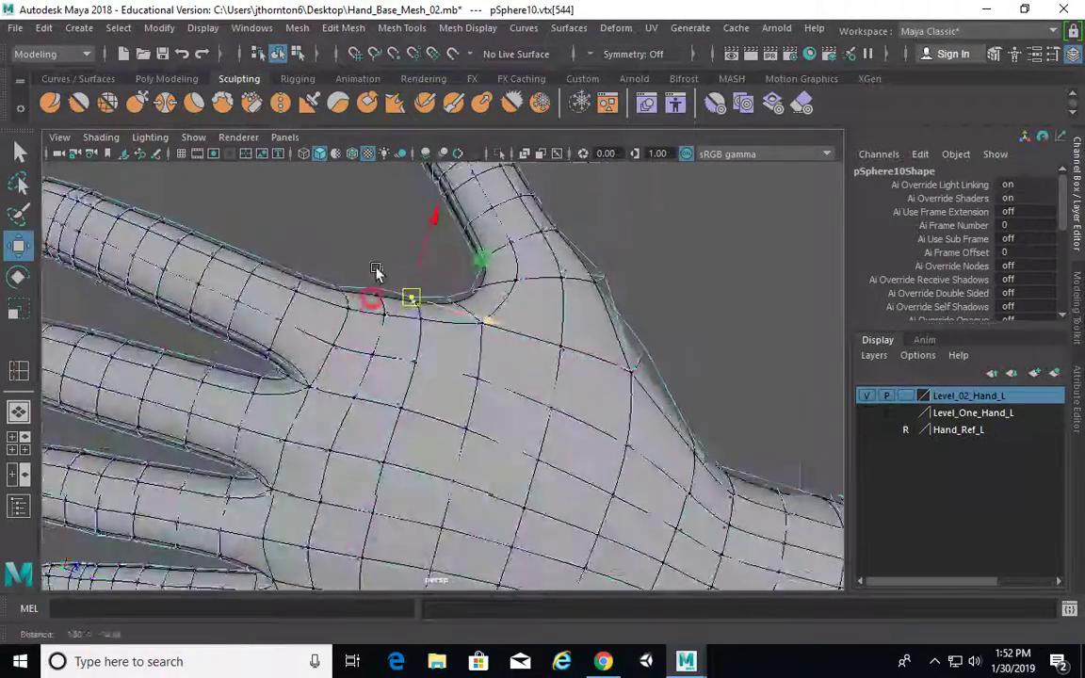
Move the vertices along the little-finger edge of the hand toward the wrist to even out their spacing.
{"action": "mouse_move", "coordinate": [453, 357]}
{"action": "left_mouse_down", "text": "alt"}
{"action": "mouse_move", "coordinate": [439, 363]}
{"action": "mouse_move", "coordinate": [495, 373]}
{"action": "mouse_move", "coordinate": [450, 346]}
{"action": "left_mouse_up", "text": "alt"}
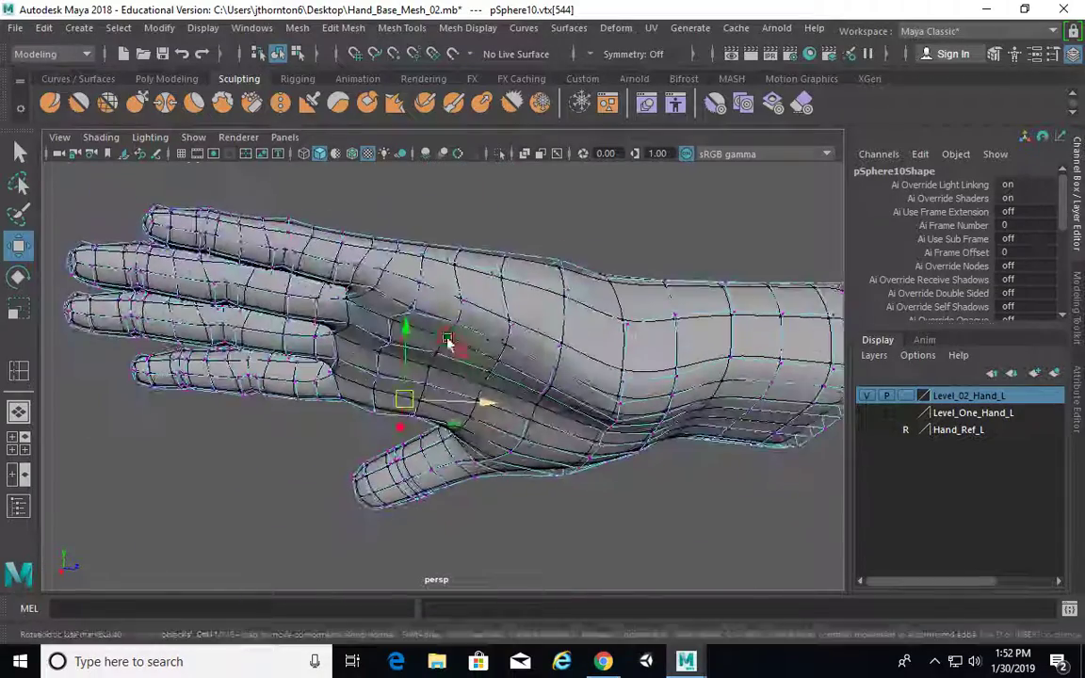
{"action": "right_click_drag", "start_coordinate": [450, 346], "coordinate": [496, 427], "text": "alt"}
{"action": "left_click_drag", "start_coordinate": [496, 427], "coordinate": [410, 337], "text": "alt"}
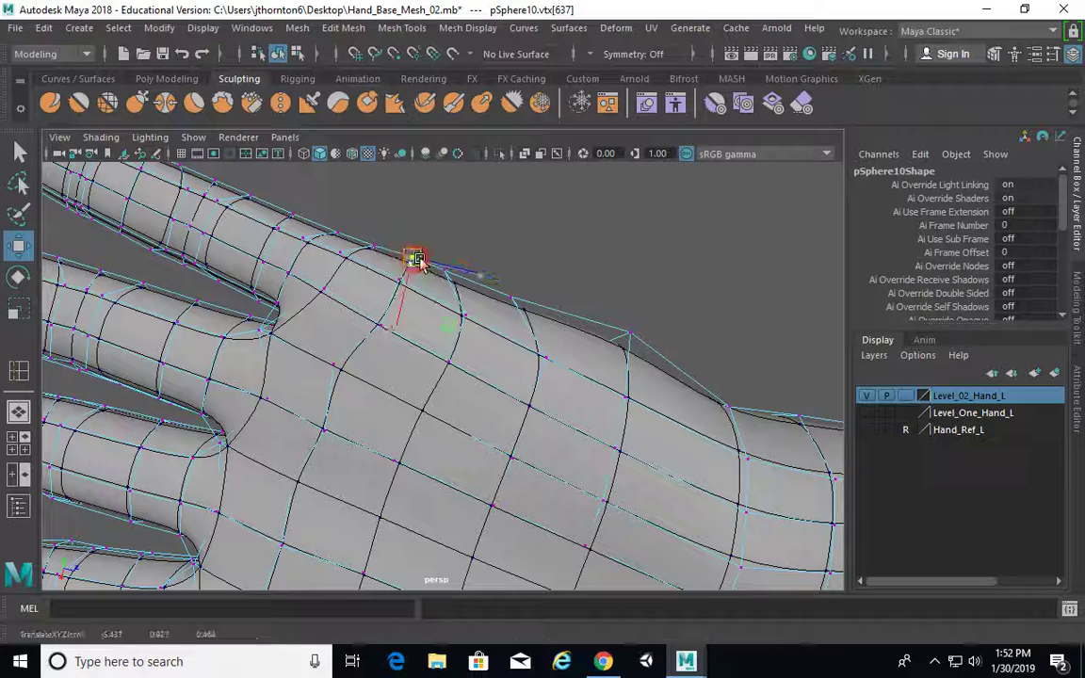
{"action": "left_click", "coordinate": [450, 250]}
{"action": "left_click", "coordinate": [447, 269]}
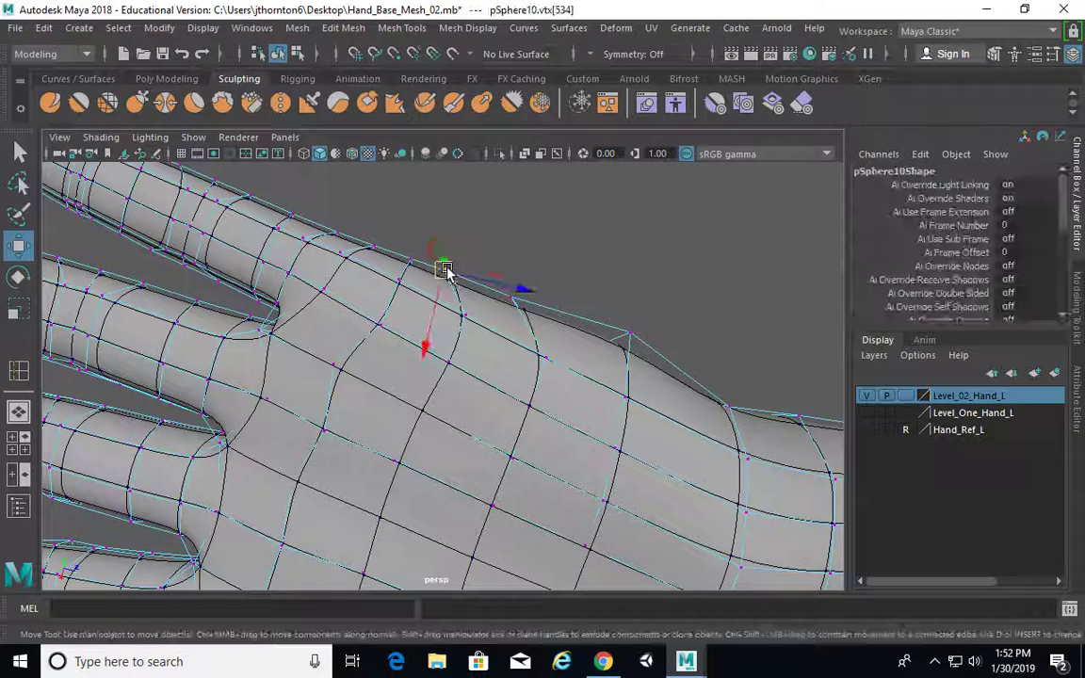
{"action": "left_click_drag", "start_coordinate": [446, 270], "coordinate": [476, 281]}
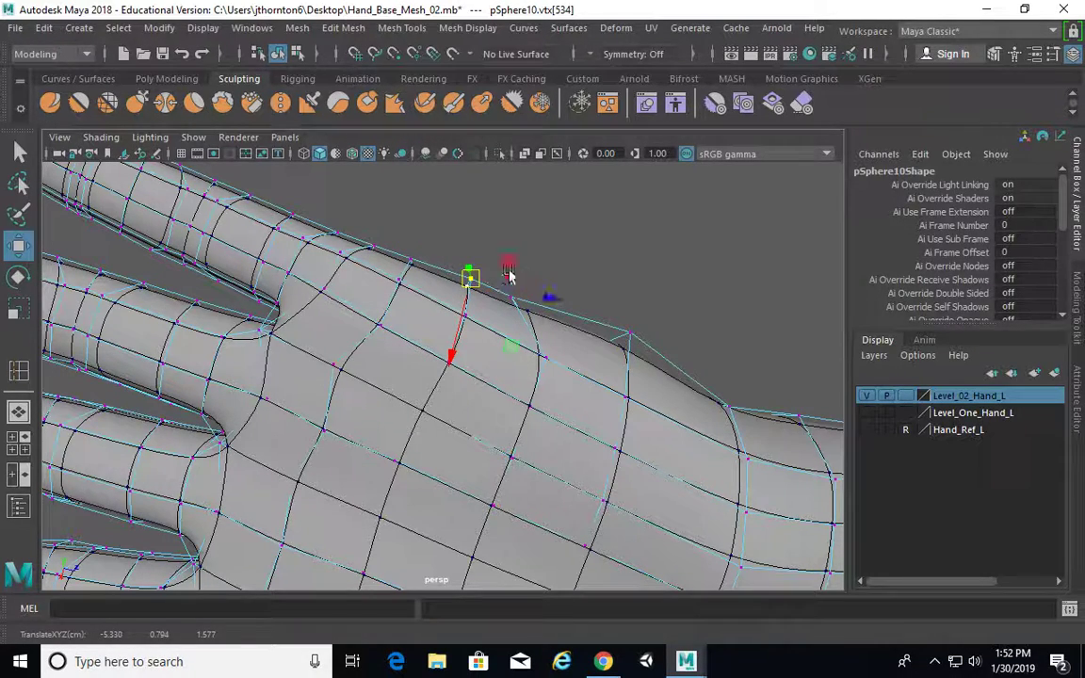
{"action": "left_click", "coordinate": [516, 310]}
{"action": "left_click", "coordinate": [509, 301]}
{"action": "left_click_drag", "start_coordinate": [508, 302], "coordinate": [546, 306]}
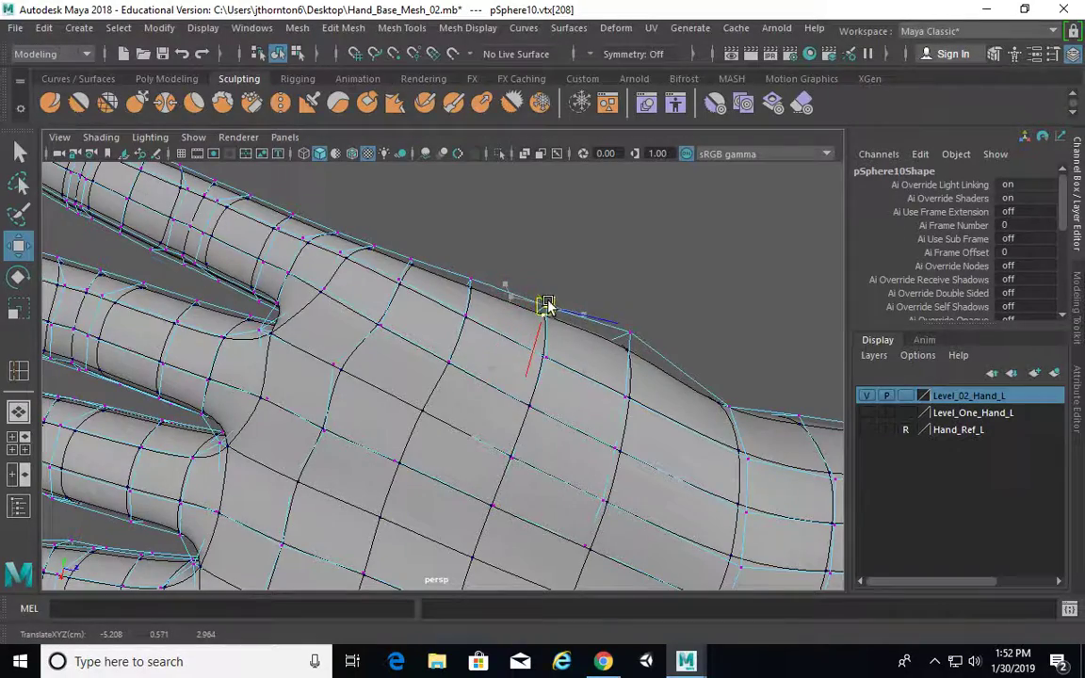
Return to object mode and examine the smoothed hand from the back, side and palm.
{"action": "scroll", "coordinate": [461, 266], "scroll_direction": "down", "scroll_amount": 8}
{"action": "left_click_drag", "start_coordinate": [461, 273], "coordinate": [582, 494], "text": "alt"}
{"action": "key", "text": "F8"}
{"action": "left_click", "coordinate": [654, 472]}
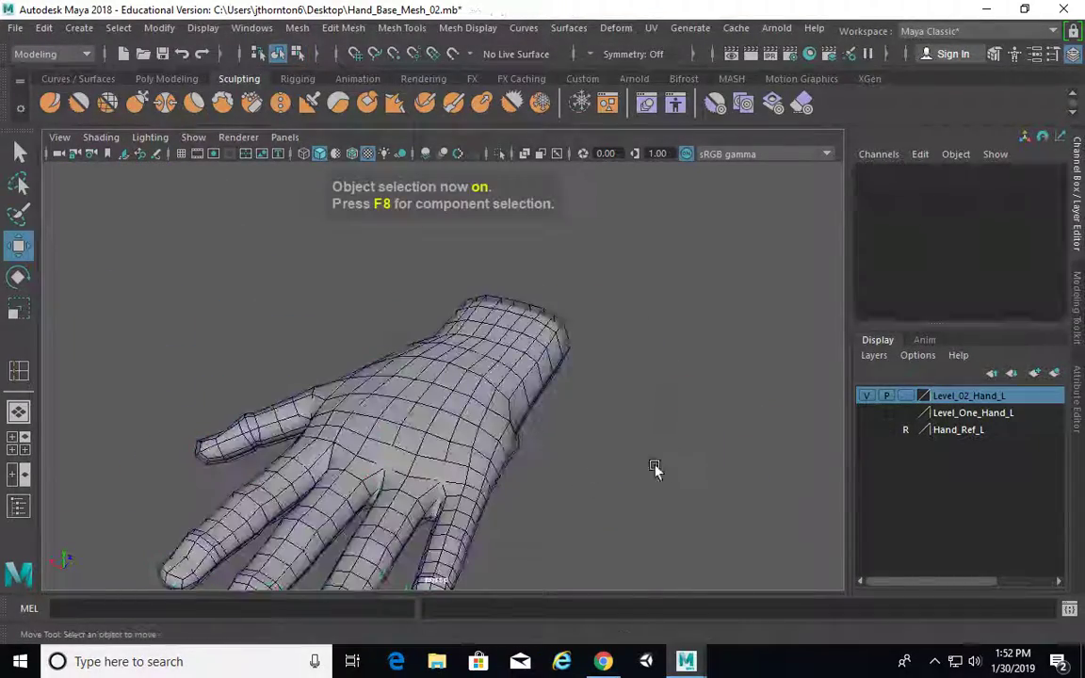
{"action": "left_click_drag", "start_coordinate": [654, 472], "coordinate": [416, 383], "text": "alt"}
{"action": "left_click", "coordinate": [450, 432]}
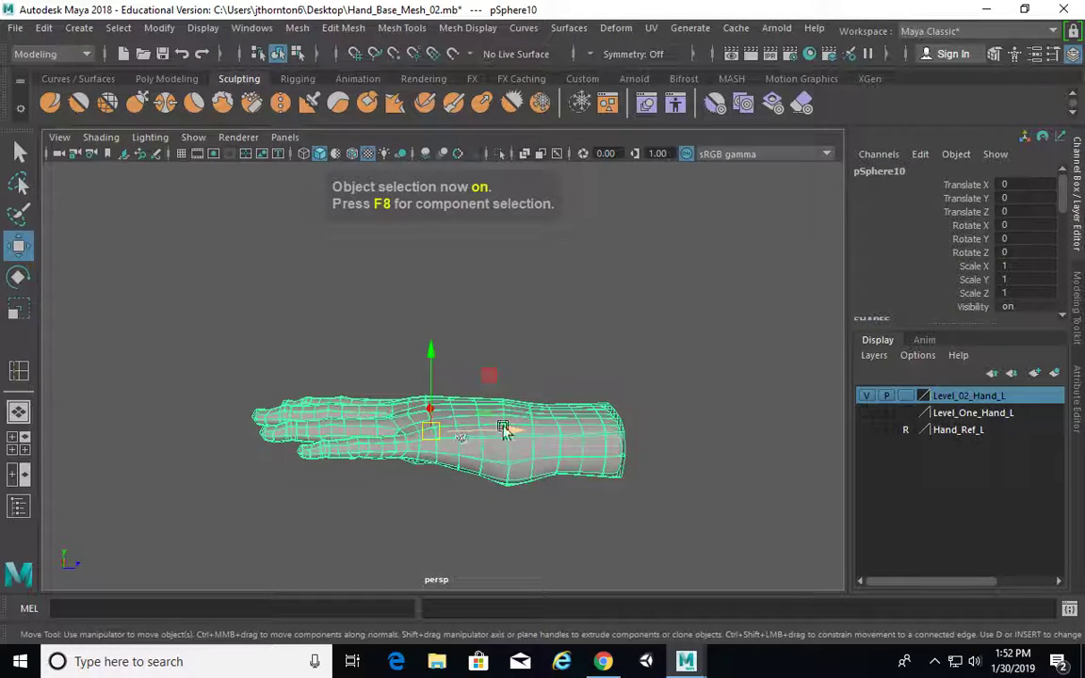
{"action": "left_click", "coordinate": [695, 443]}
{"action": "left_click_drag", "start_coordinate": [695, 443], "coordinate": [334, 218], "text": "alt"}
{"action": "right_click_drag", "start_coordinate": [433, 270], "coordinate": [637, 278], "text": "alt"}
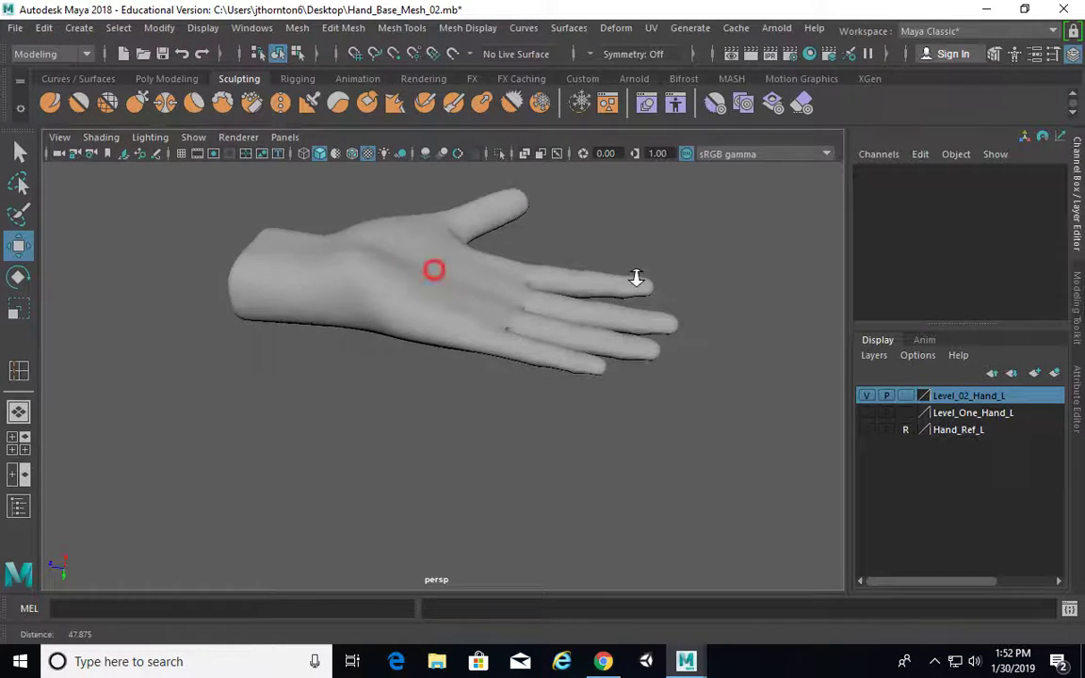
{"action": "left_click_drag", "start_coordinate": [637, 277], "coordinate": [627, 383], "text": "alt"}
Reselect the hand in vertex mode and reposition the vertices where the heel of the palm meets the wrist.
{"action": "left_click", "coordinate": [347, 327]}
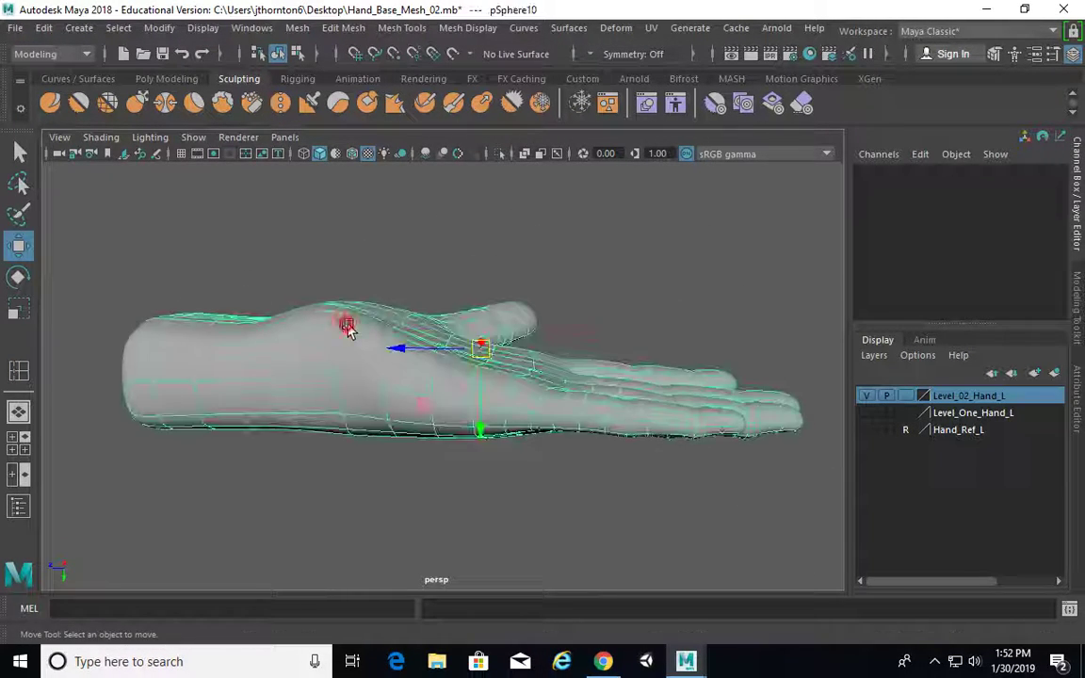
{"action": "right_click_drag", "start_coordinate": [346, 327], "coordinate": [479, 356], "text": "alt"}
{"action": "left_click_drag", "start_coordinate": [479, 356], "coordinate": [250, 335], "text": "alt"}
{"action": "right_click_drag", "start_coordinate": [250, 334], "coordinate": [442, 363], "text": "alt"}
{"action": "left_click_drag", "start_coordinate": [442, 364], "coordinate": [281, 314], "text": "alt"}
{"action": "right_click_drag", "start_coordinate": [278, 172], "coordinate": [198, 174]}
{"action": "left_click", "coordinate": [226, 288]}
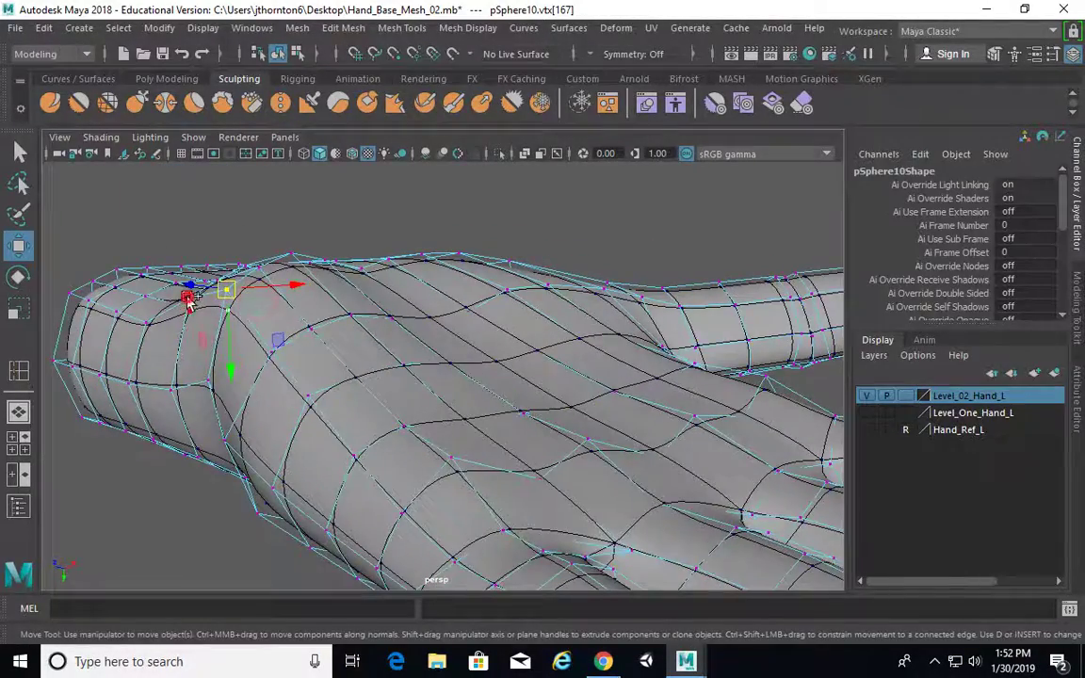
{"action": "left_click_drag", "start_coordinate": [213, 314], "coordinate": [211, 343]}
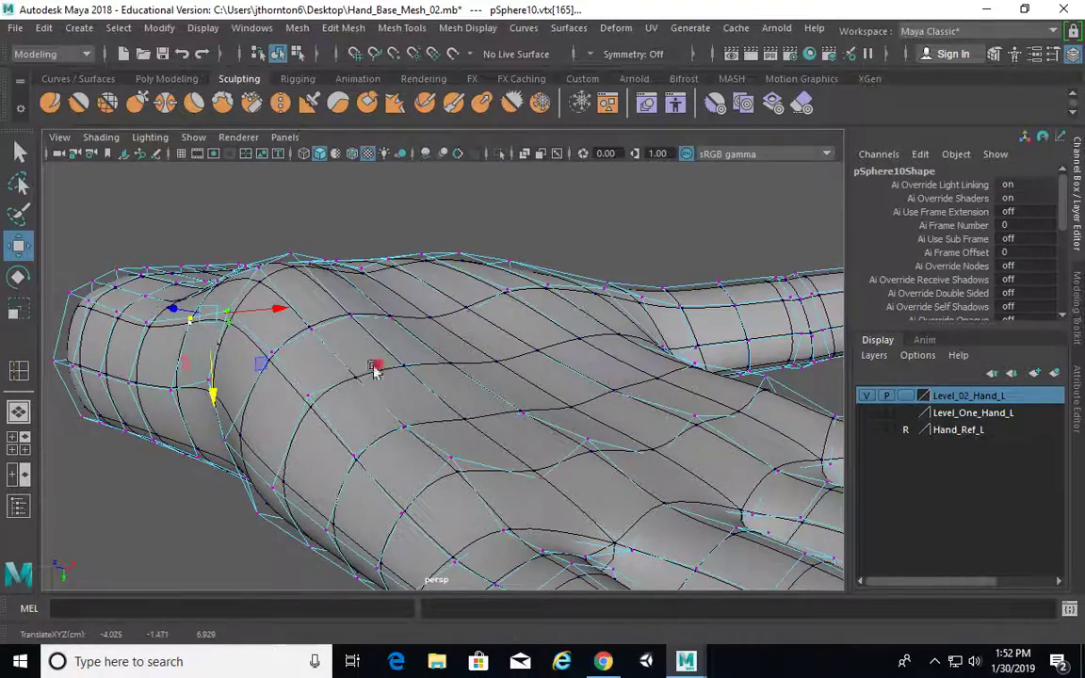
Push the raised vertex on the ridge of the palm inward toward the back of the hand.
{"action": "left_click_drag", "start_coordinate": [374, 369], "coordinate": [662, 267], "text": "alt"}
{"action": "left_click", "coordinate": [649, 247]}
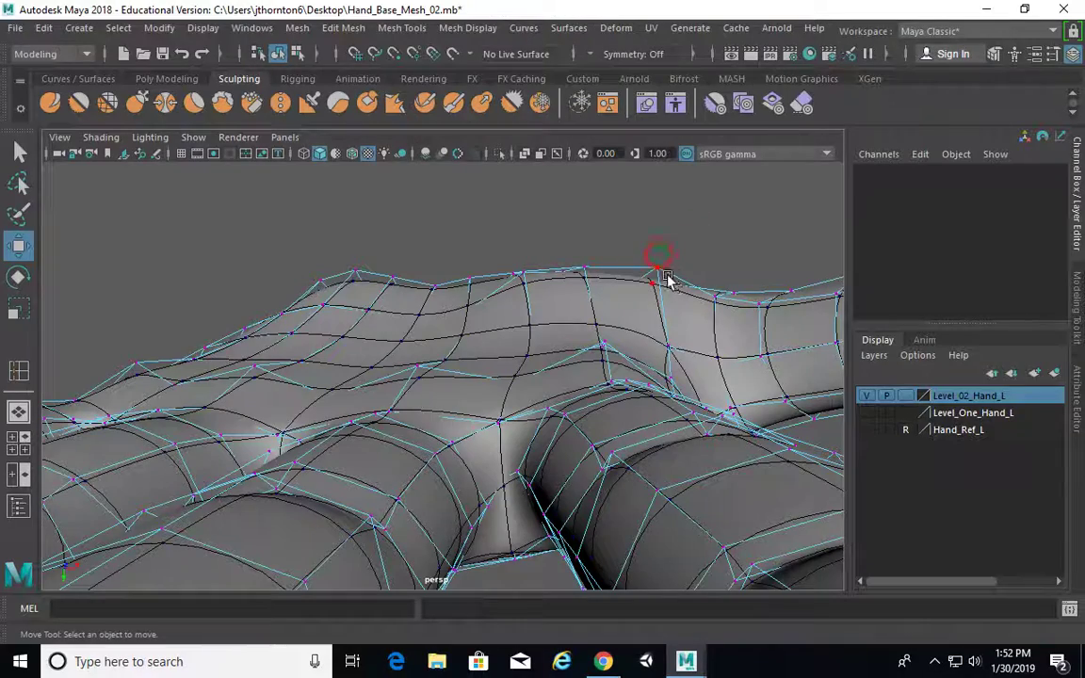
{"action": "left_click", "coordinate": [649, 248]}
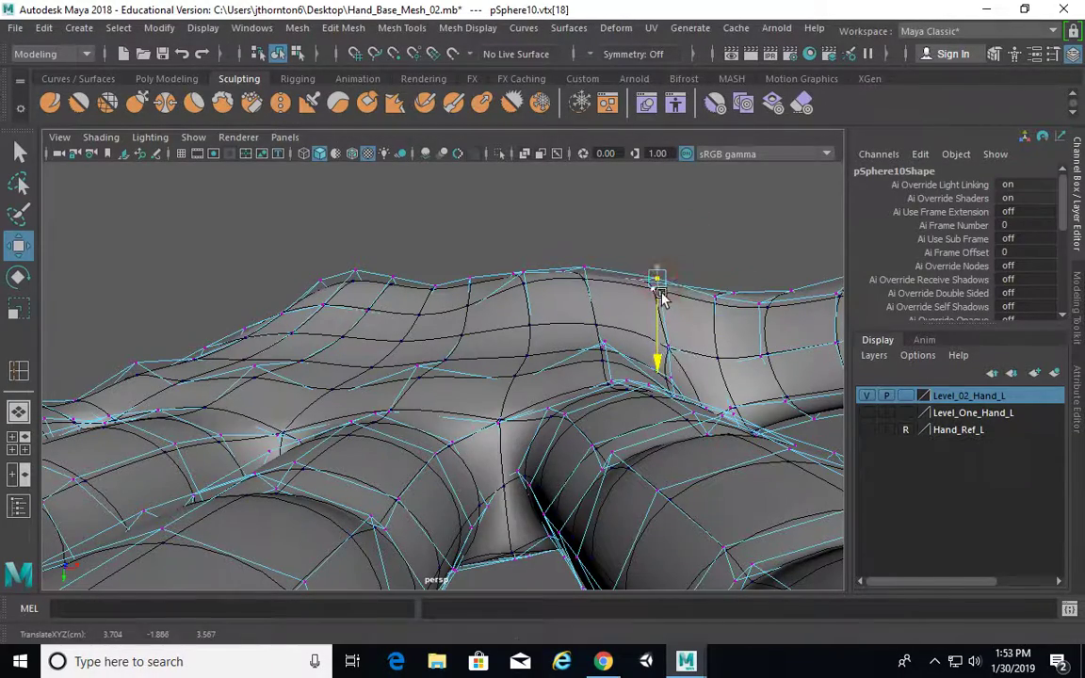
{"action": "left_click", "coordinate": [733, 247]}
Return to object mode and examine the smoothed hand's palm contour and thumb side.
{"action": "scroll", "coordinate": [596, 217], "scroll_direction": "down", "scroll_amount": 5}
{"action": "key", "text": "F8"}
{"action": "left_click_drag", "start_coordinate": [584, 250], "coordinate": [513, 388], "text": "alt"}
{"action": "left_click", "coordinate": [514, 387]}
{"action": "left_click", "coordinate": [787, 262]}
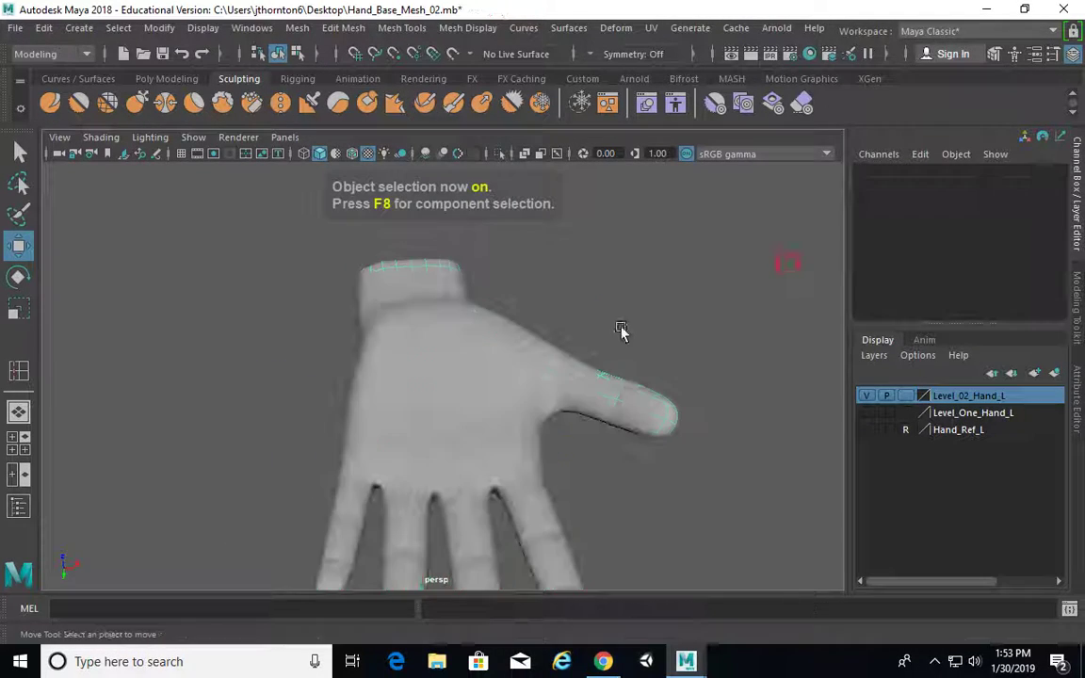
{"action": "left_click_drag", "start_coordinate": [613, 348], "coordinate": [527, 345], "text": "alt"}
{"action": "left_click", "coordinate": [527, 345]}
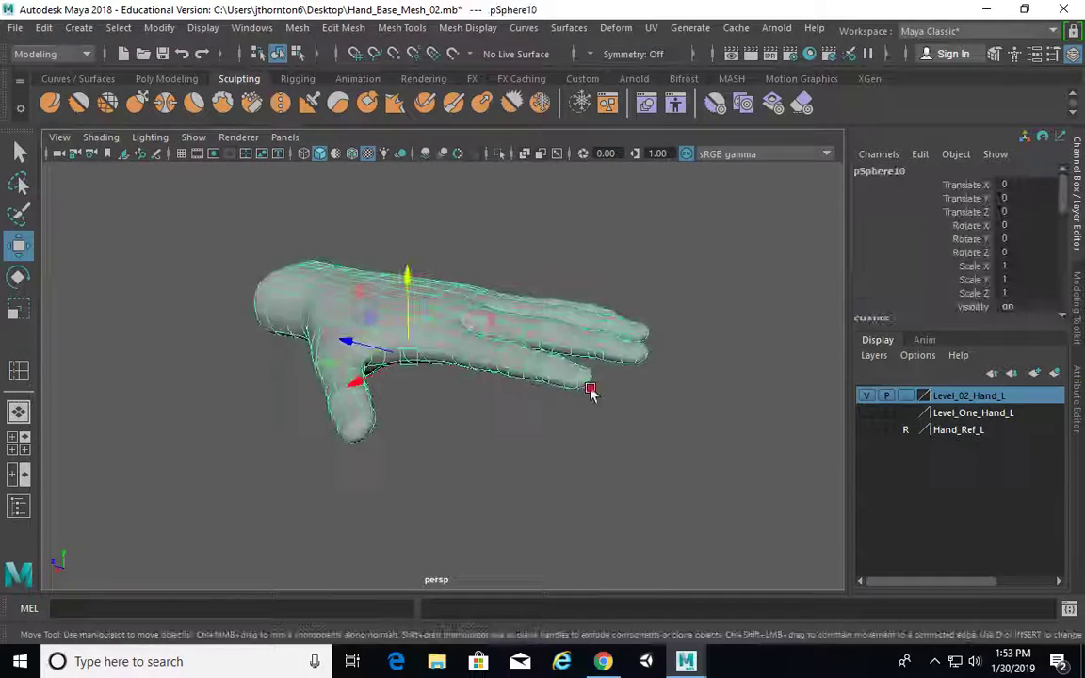
{"action": "left_click_drag", "start_coordinate": [591, 387], "coordinate": [491, 388], "text": "alt"}
{"action": "key", "text": "q"}
{"action": "middle_click_drag", "start_coordinate": [492, 388], "coordinate": [599, 377], "text": "alt"}
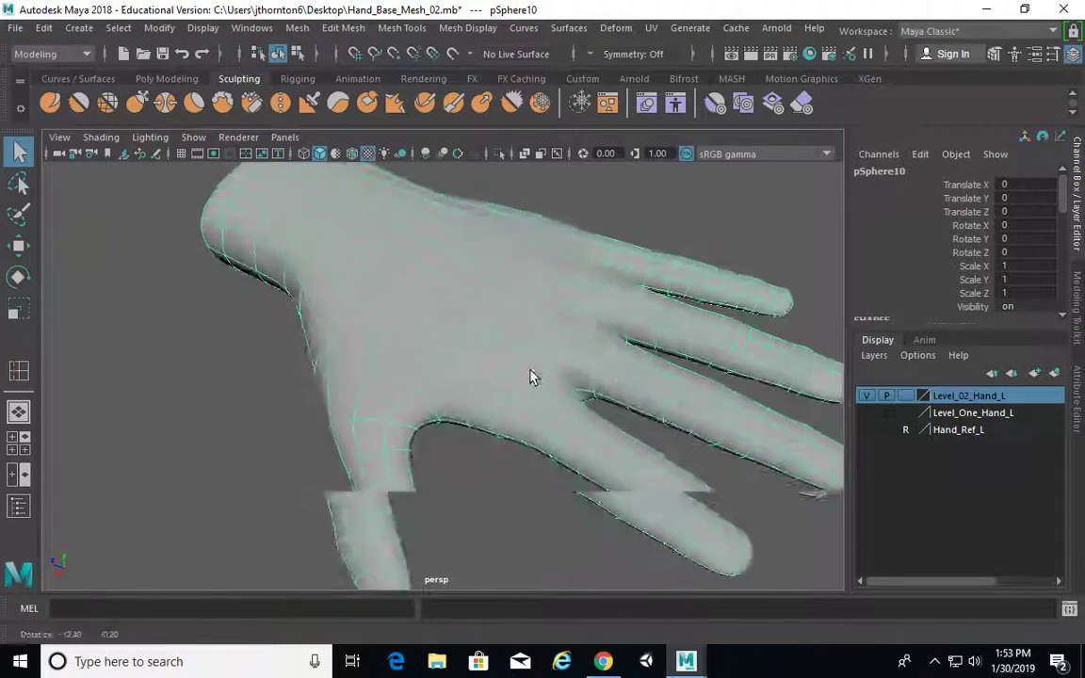
Display the hand unsmoothed and select a vertex in the webbing between the thumb and index finger.
{"action": "right_click_drag", "start_coordinate": [443, 409], "coordinate": [641, 404], "text": "alt"}
{"action": "left_click_drag", "start_coordinate": [593, 417], "coordinate": [568, 370], "text": "alt"}
{"action": "key", "text": "1"}
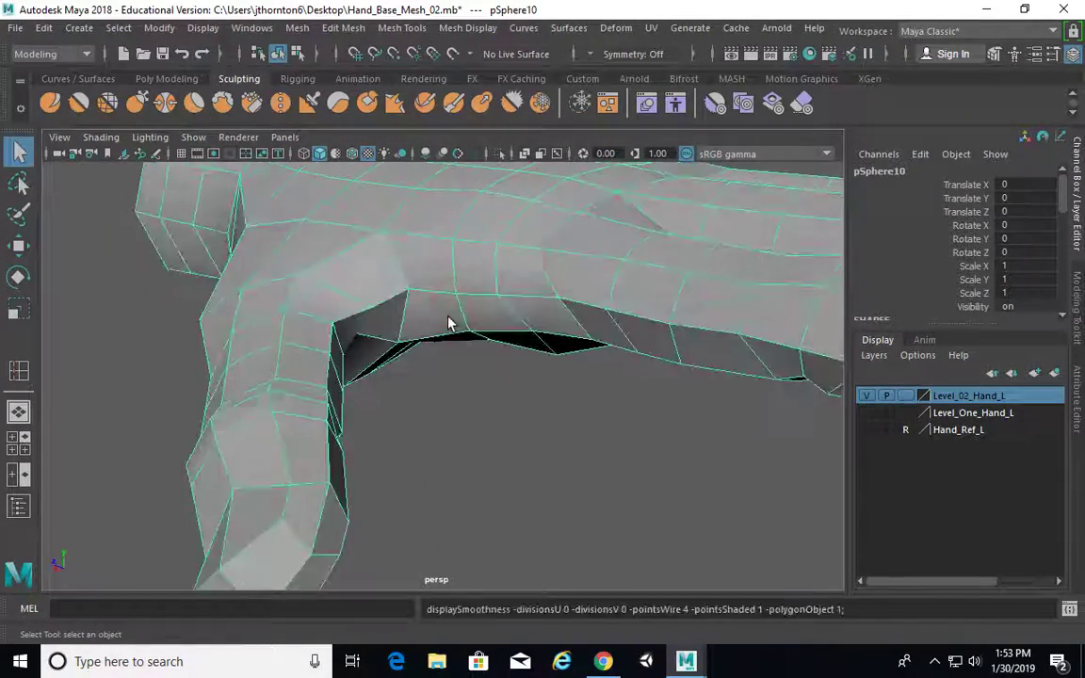
{"action": "left_click_drag", "start_coordinate": [376, 302], "coordinate": [494, 312], "text": "alt"}
{"action": "right_click", "coordinate": [372, 281]}
{"action": "right_click_drag", "start_coordinate": [374, 285], "coordinate": [283, 173]}
{"action": "left_click", "coordinate": [357, 272]}
{"action": "left_click_drag", "start_coordinate": [443, 311], "coordinate": [595, 407], "text": "alt"}
In the top view, move the thumb webbing vertex slightly outward into the gap between the thumb and index finger.
{"action": "key", "text": "space"}
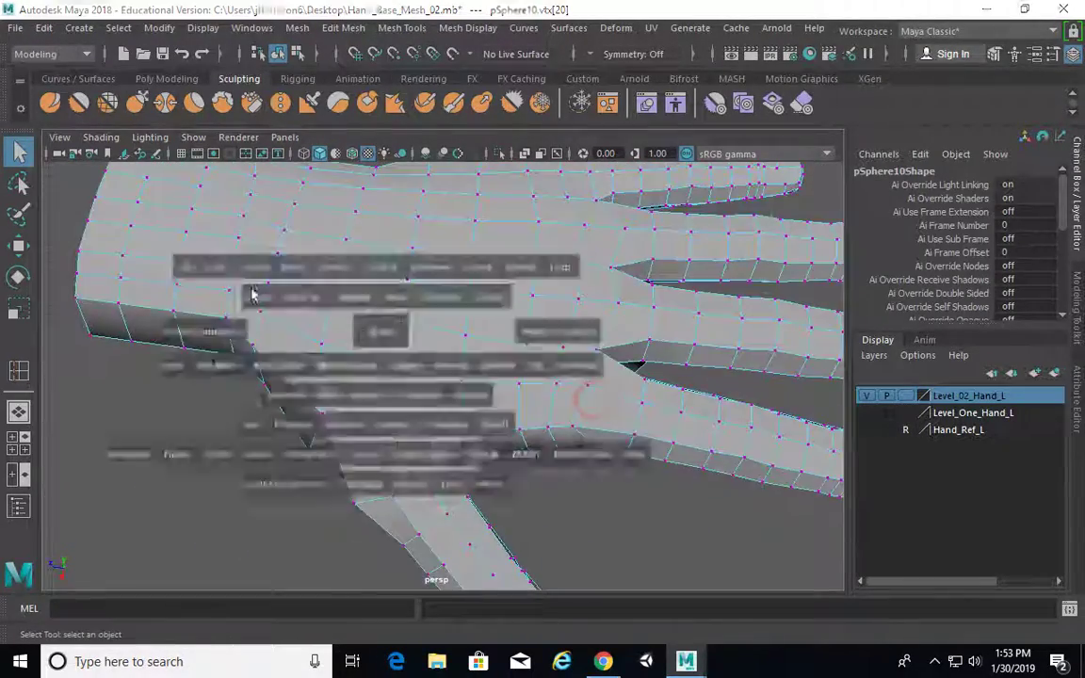
{"action": "right_click_drag", "start_coordinate": [356, 281], "coordinate": [265, 248], "text": "alt"}
{"action": "key", "text": "space"}
{"action": "middle_click_drag", "start_coordinate": [455, 318], "coordinate": [385, 321], "text": "alt"}
{"action": "right_click_drag", "start_coordinate": [399, 344], "coordinate": [455, 354], "text": "alt"}
{"action": "key", "text": "w"}
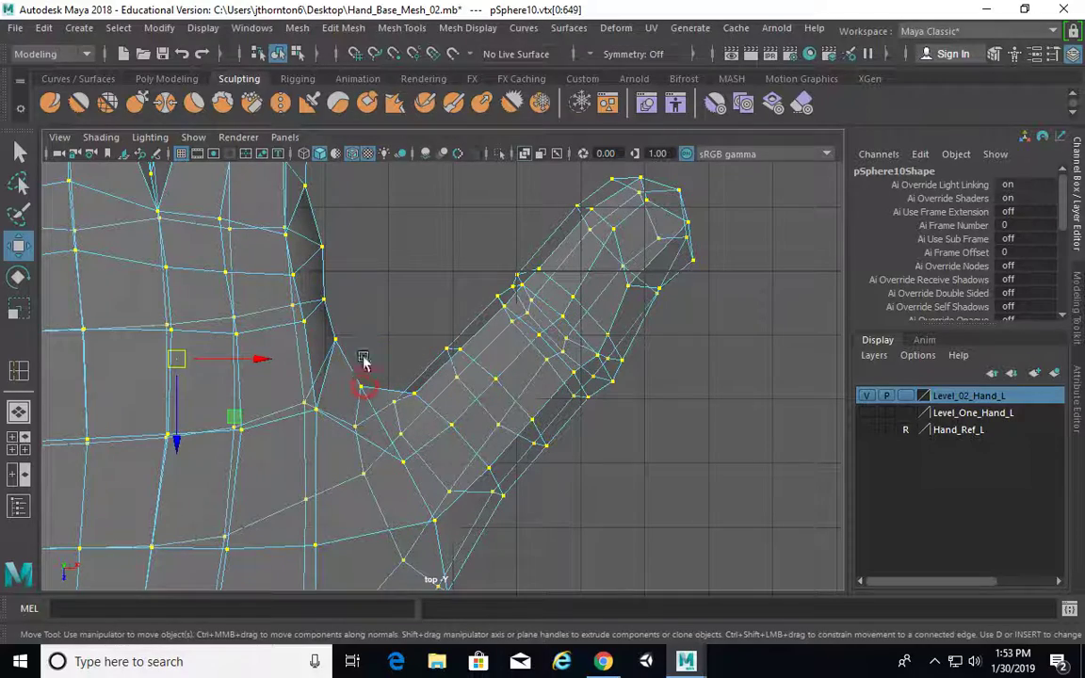
{"action": "left_click", "coordinate": [361, 386]}
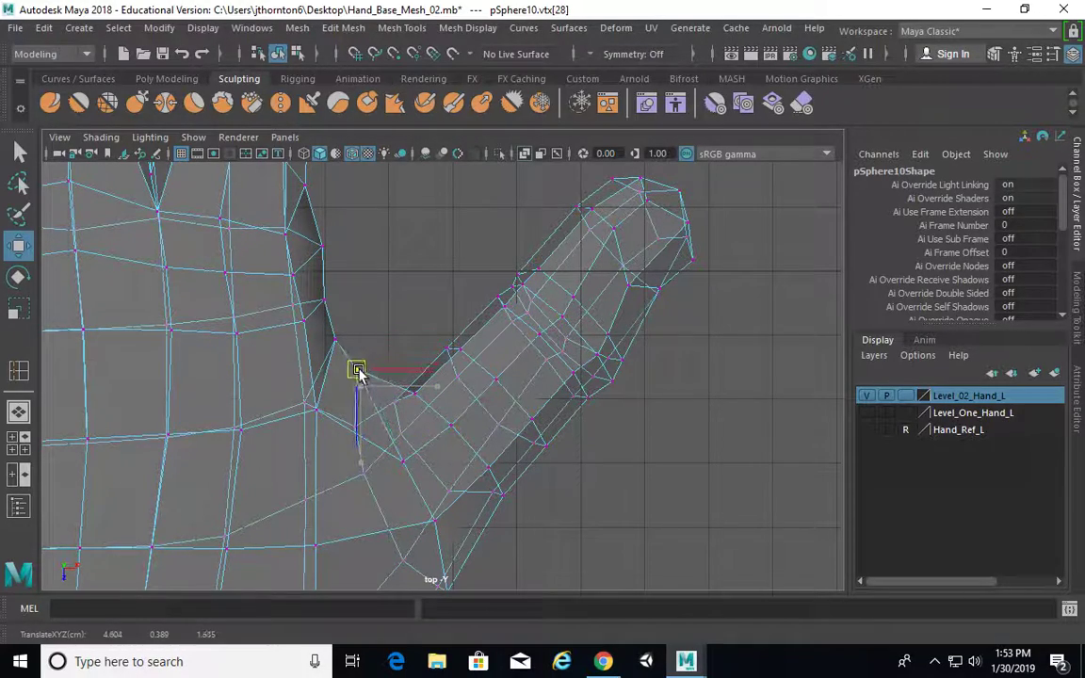
{"action": "right_click_drag", "start_coordinate": [395, 321], "coordinate": [240, 292], "text": "alt"}
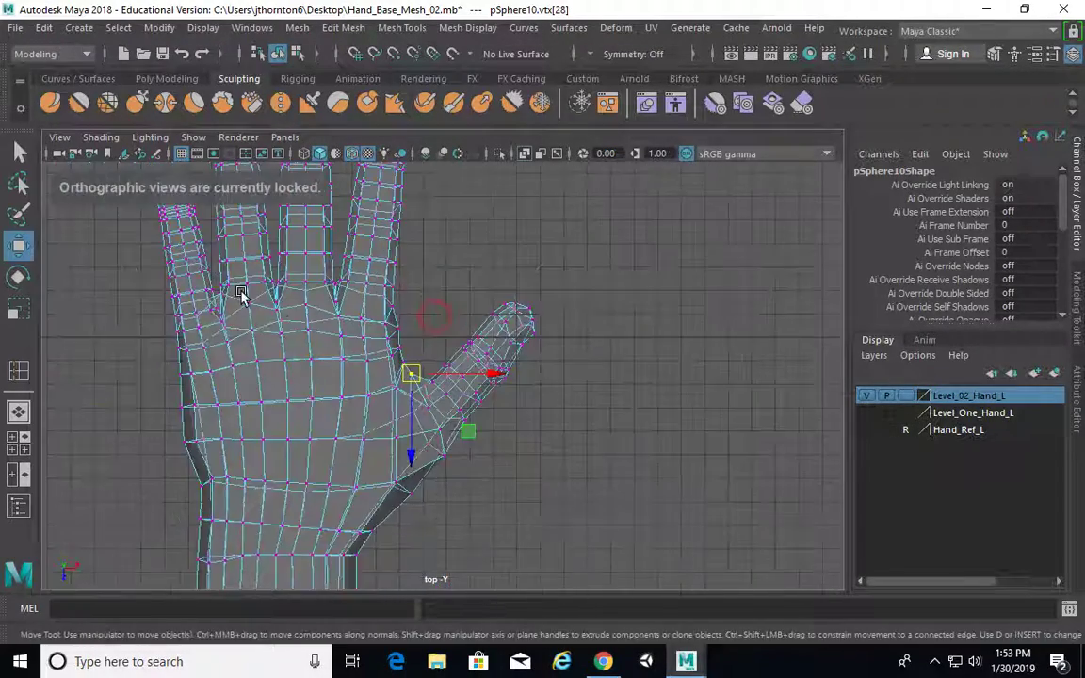
Fine-tune the position of the same thumb webbing vertex in the perspective view from the palm side.
{"action": "key", "text": "space"}
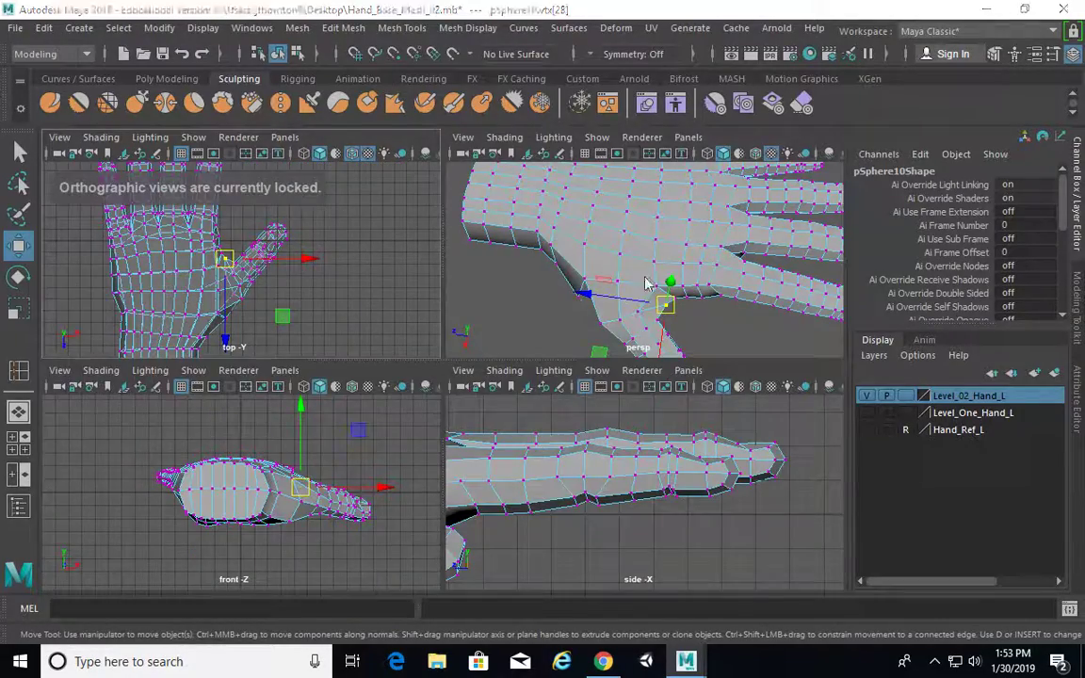
{"action": "key", "text": "space"}
{"action": "left_click_drag", "start_coordinate": [646, 283], "coordinate": [366, 260], "text": "alt"}
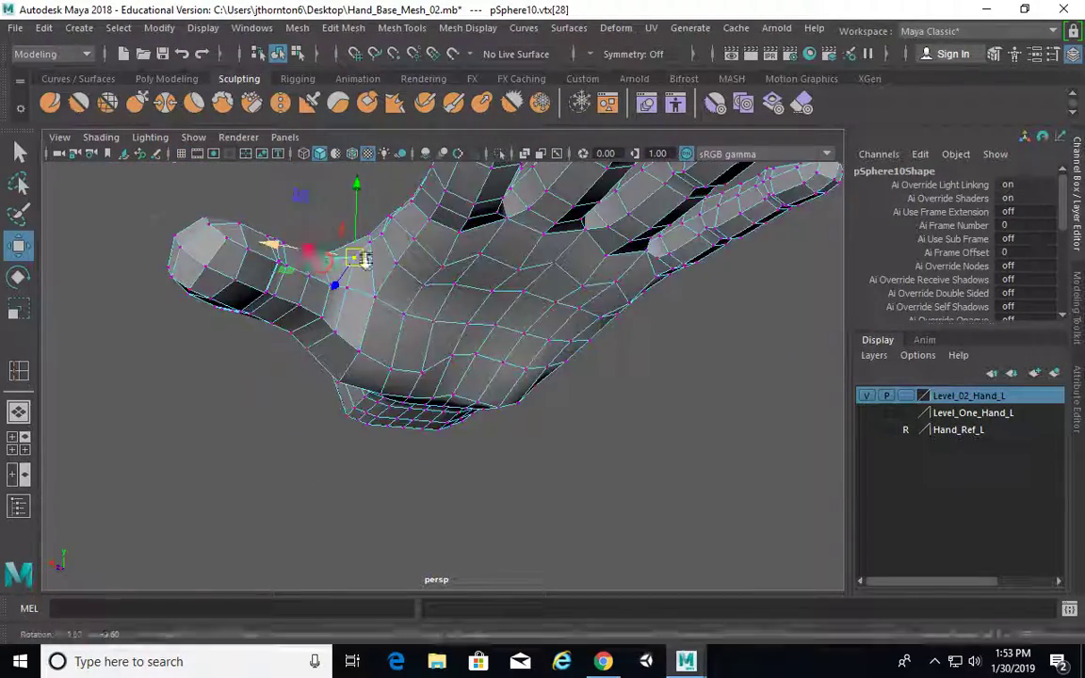
{"action": "right_click_drag", "start_coordinate": [366, 260], "coordinate": [414, 275], "text": "alt"}
{"action": "left_click_drag", "start_coordinate": [415, 275], "coordinate": [424, 314], "text": "alt"}
{"action": "left_click_drag", "start_coordinate": [368, 284], "coordinate": [367, 285]}
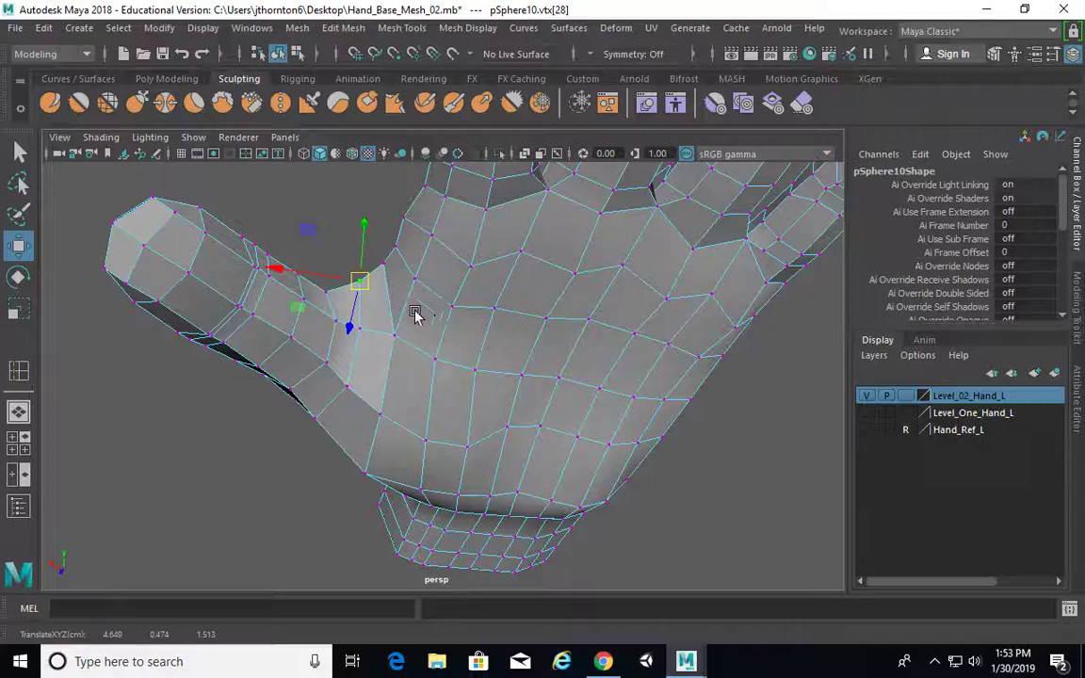
Return to object mode, display the hand smoothed and examine the webbing beside the thumb.
{"action": "key", "text": "F8"}
{"action": "left_click", "coordinate": [313, 244]}
{"action": "left_click", "coordinate": [382, 293]}
{"action": "key", "text": "3"}
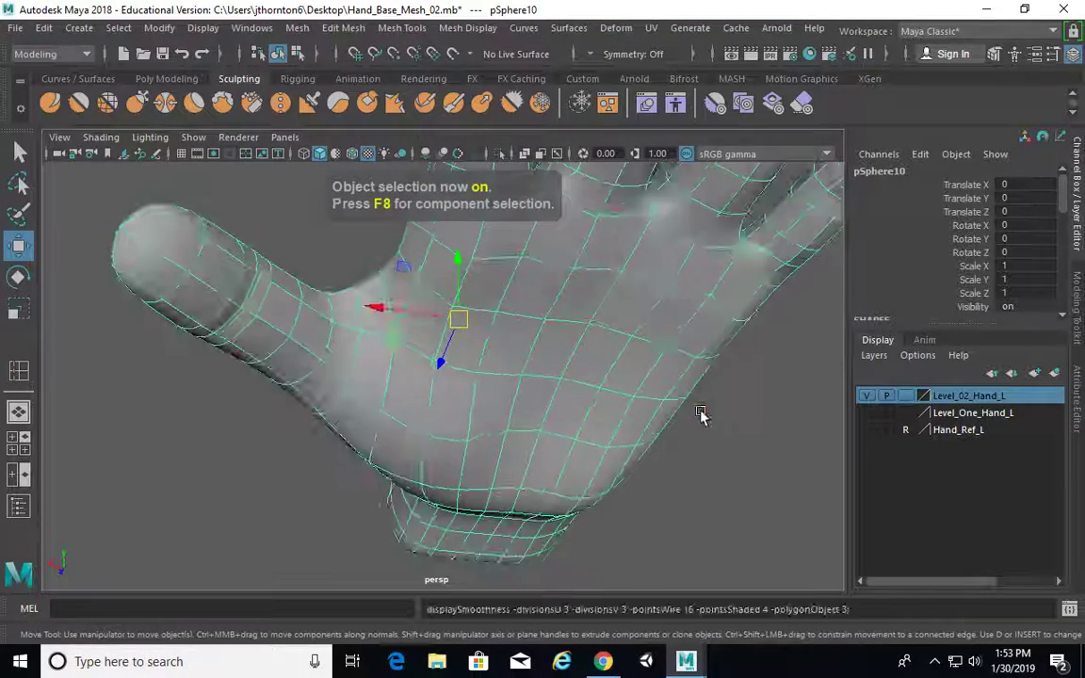
{"action": "left_click", "coordinate": [701, 416]}
{"action": "left_click_drag", "start_coordinate": [701, 415], "coordinate": [591, 395], "text": "alt"}
Display the hand unsmoothed and duplicate the mesh in place.
{"action": "left_click", "coordinate": [497, 335]}
{"action": "key", "text": "1"}
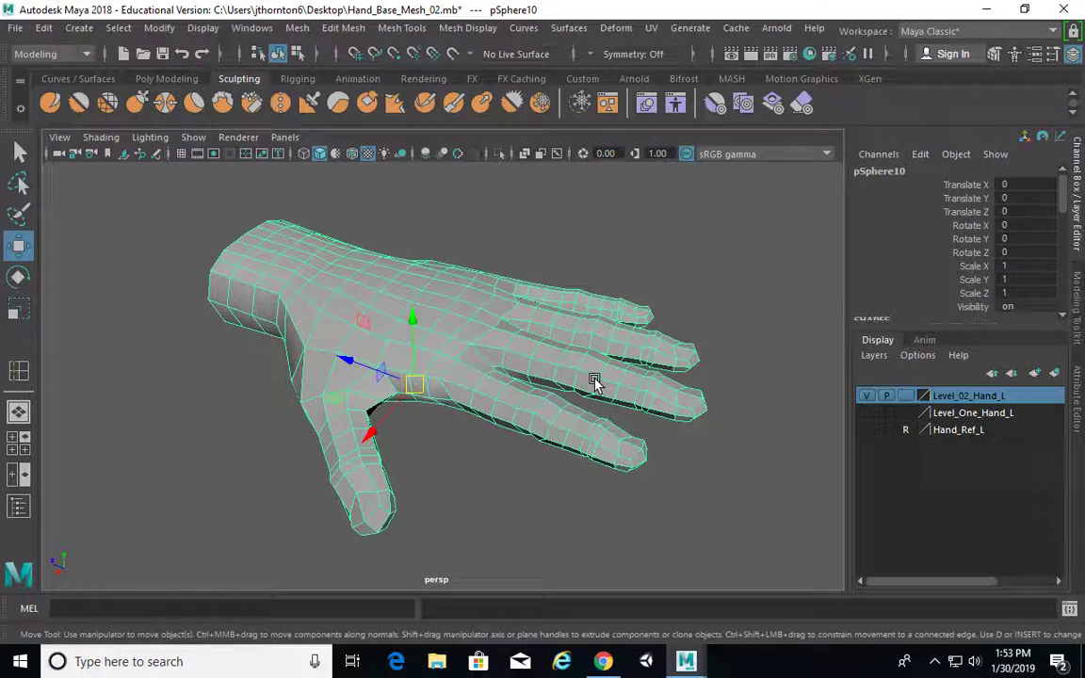
{"action": "key", "text": "q"}
{"action": "left_click_drag", "start_coordinate": [533, 351], "coordinate": [513, 367], "text": "alt"}
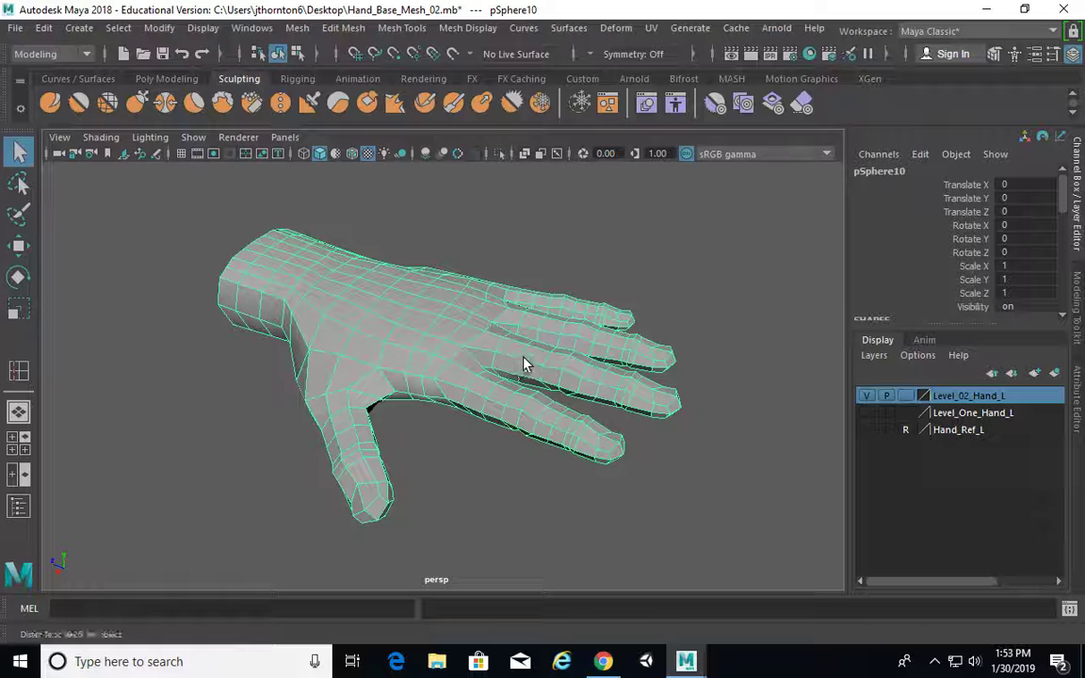
{"action": "key", "text": "ctrl+d"}
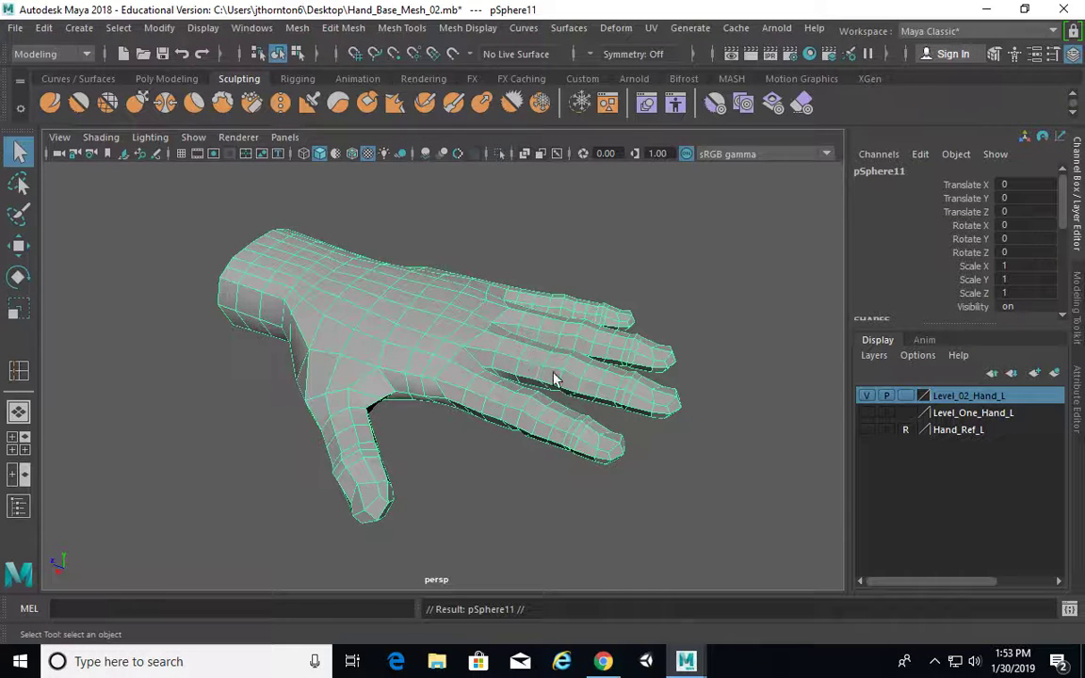
Put the duplicate hand on a new hidden display layer named Level_03_Hand_L.
{"action": "left_click", "coordinate": [1053, 373]}
{"action": "left_click", "coordinate": [866, 397]}
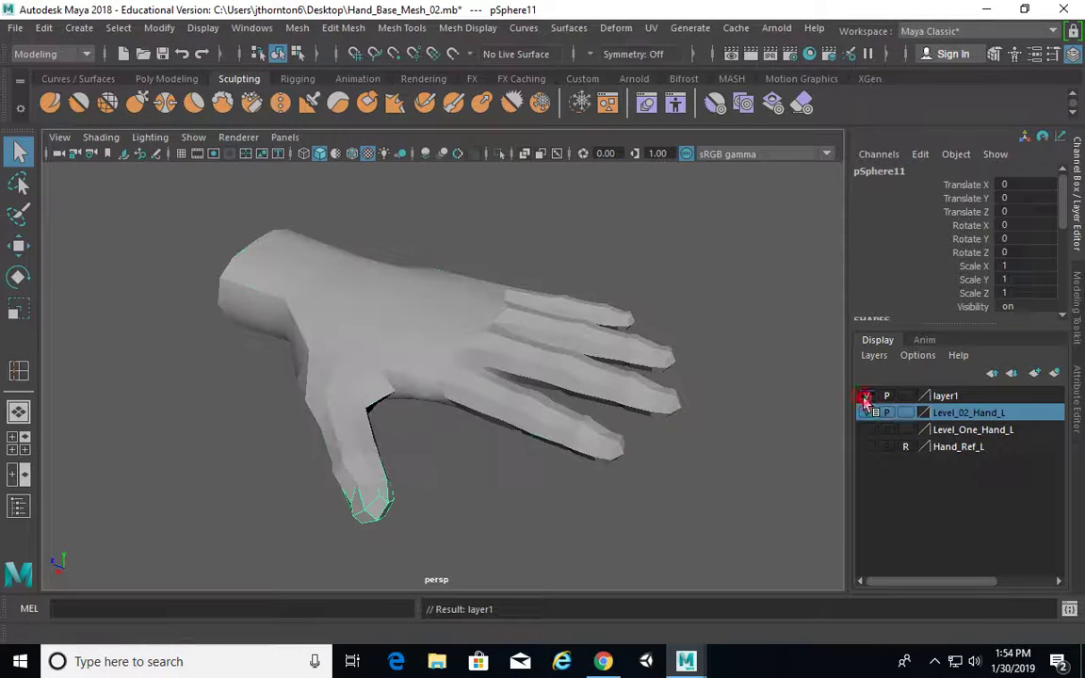
{"action": "double_click", "coordinate": [962, 396]}
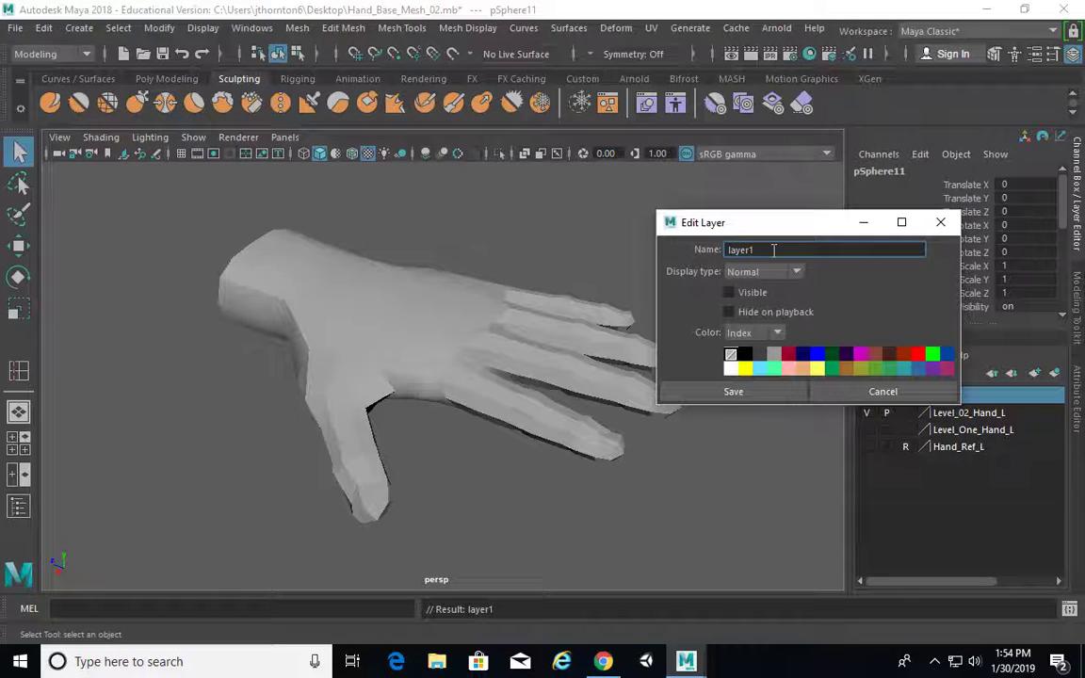
{"action": "key", "text": "BackSpace"}
{"action": "type", "text": "Ha"}
{"action": "key", "text": "BackSpace"}
{"action": "key", "text": "BackSpace"}
{"action": "type", "text": "Level_03_Hand"}
{"action": "left_click", "coordinate": [733, 391]}
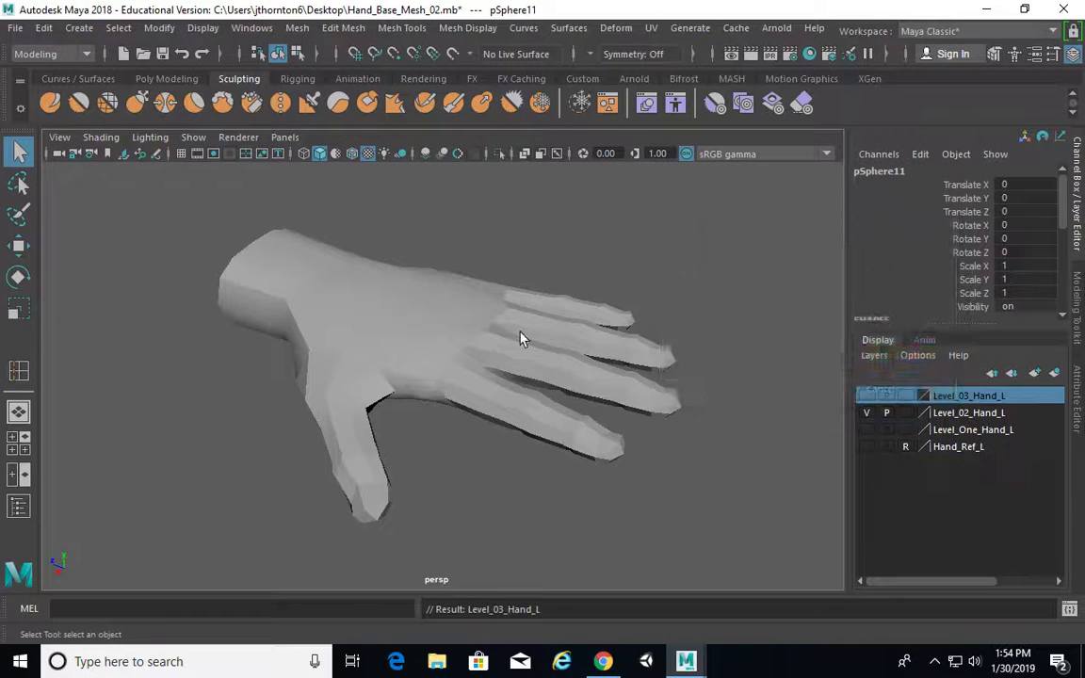
Examine the unsmoothed second-level hand from the back and thumb side, checking its shape and edge flow.
{"action": "left_click", "coordinate": [636, 283]}
{"action": "left_click_drag", "start_coordinate": [537, 416], "coordinate": [562, 463], "text": "alt"}
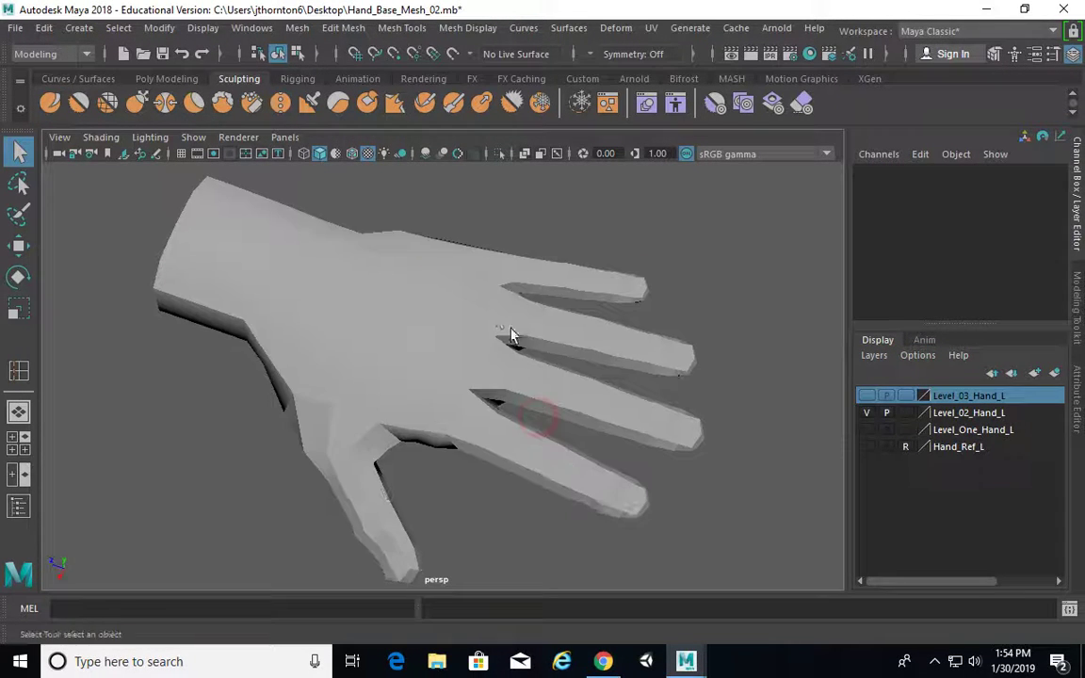
{"action": "left_click_drag", "start_coordinate": [494, 311], "coordinate": [455, 251], "text": "alt"}
{"action": "right_click_drag", "start_coordinate": [292, 318], "coordinate": [415, 321], "text": "alt"}
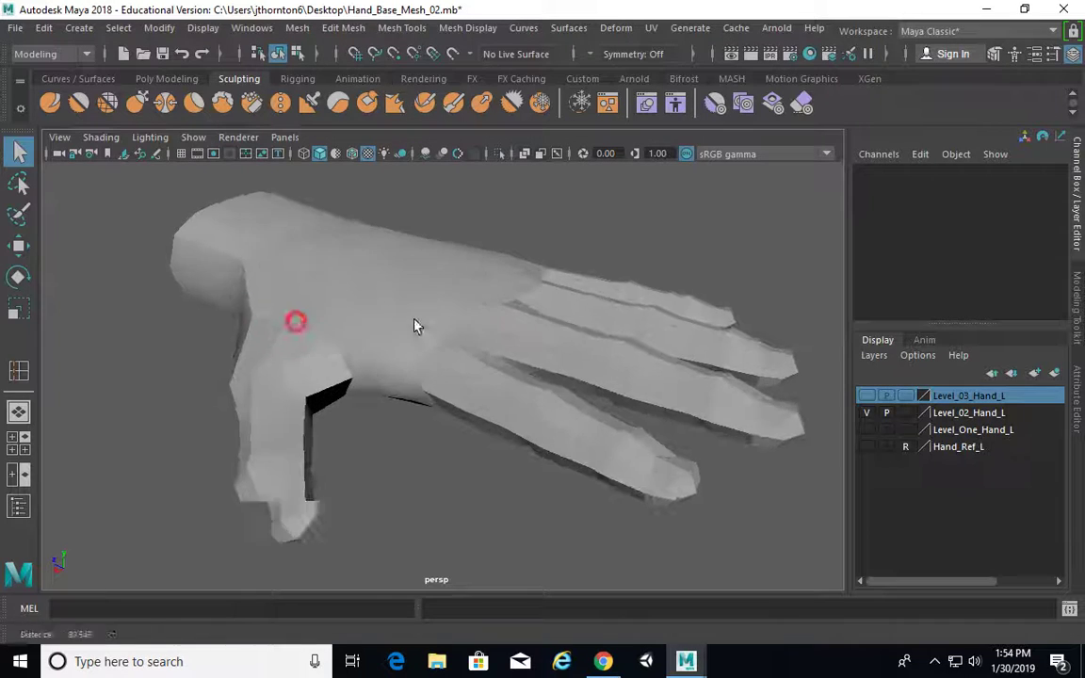
{"action": "left_click_drag", "start_coordinate": [454, 329], "coordinate": [479, 327], "text": "alt"}
{"action": "left_click", "coordinate": [451, 281]}
{"action": "left_click_drag", "start_coordinate": [291, 282], "coordinate": [436, 259], "text": "alt"}
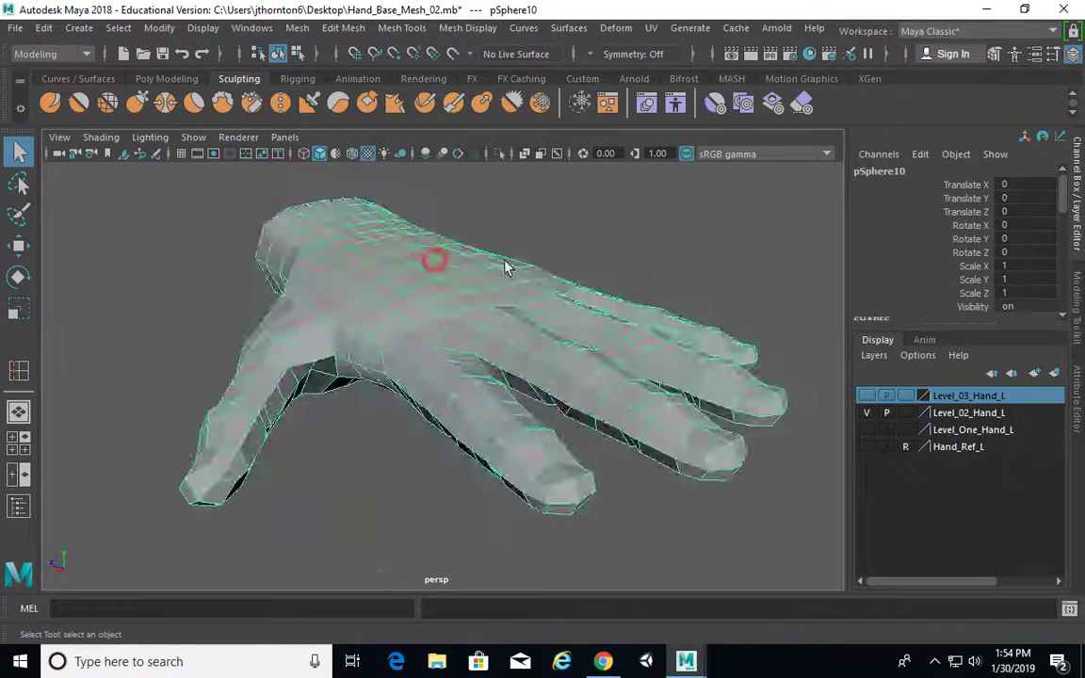
{"action": "left_click", "coordinate": [553, 246]}
{"action": "left_click_drag", "start_coordinate": [556, 359], "coordinate": [398, 317], "text": "alt"}
{"action": "left_click", "coordinate": [400, 321]}
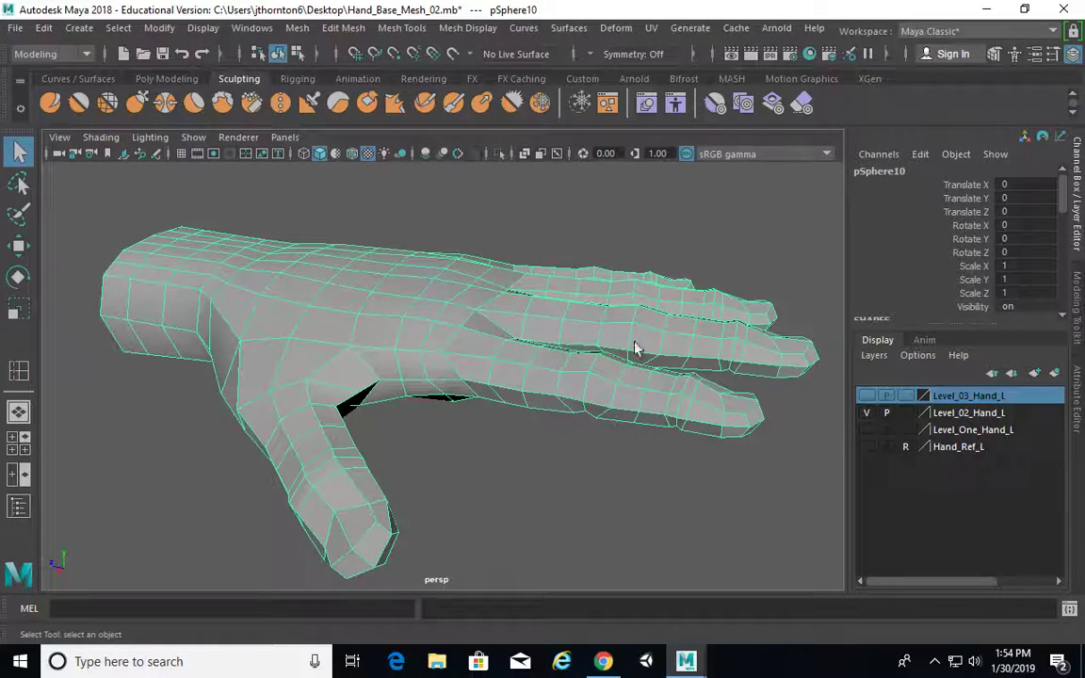
Select the second-level hand, harden all its edges and deselect it.
{"action": "left_click_drag", "start_coordinate": [506, 372], "coordinate": [471, 266], "text": "alt"}
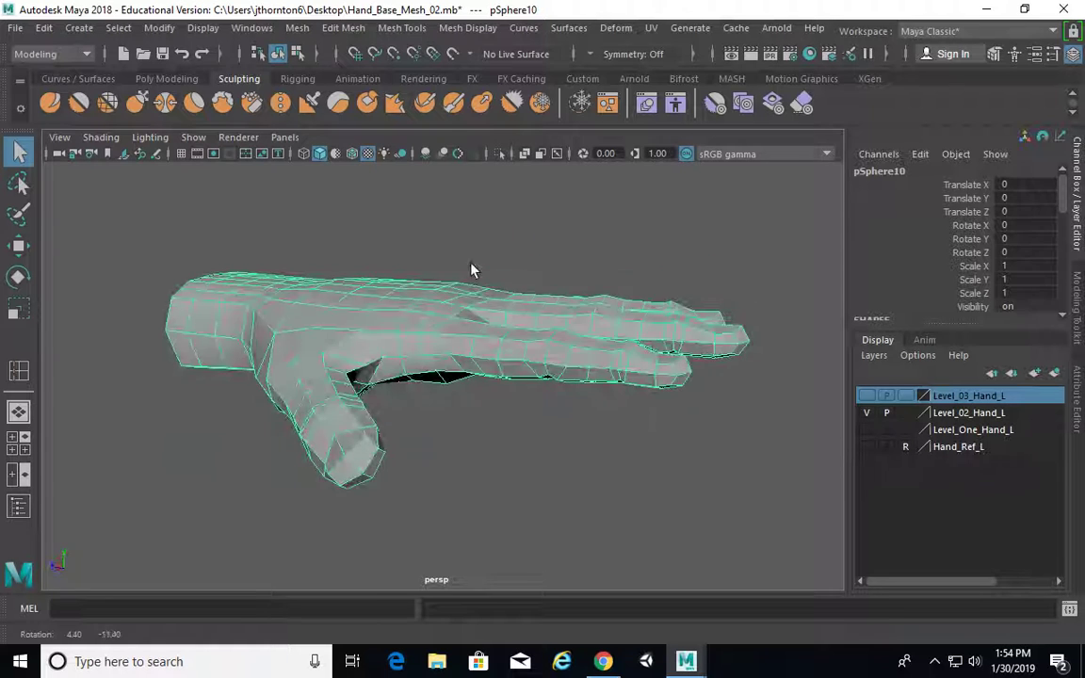
{"action": "left_click", "coordinate": [489, 245]}
{"action": "left_click_drag", "start_coordinate": [511, 351], "coordinate": [433, 313], "text": "alt"}
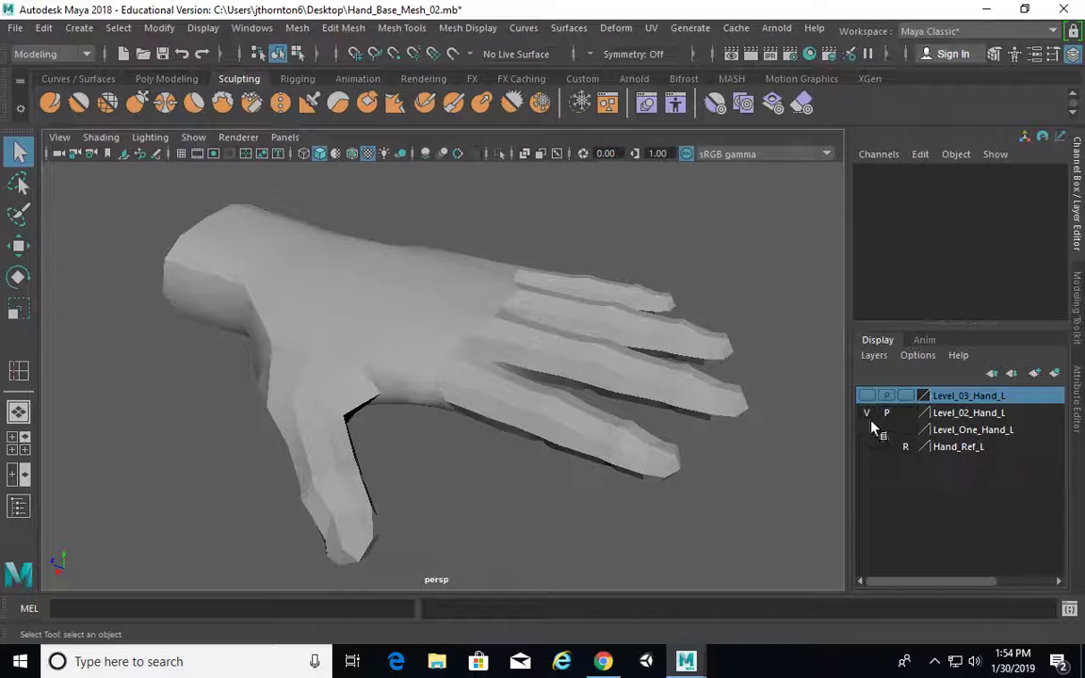
{"action": "left_click", "coordinate": [867, 412]}
{"action": "left_click", "coordinate": [866, 413]}
{"action": "left_click", "coordinate": [424, 312]}
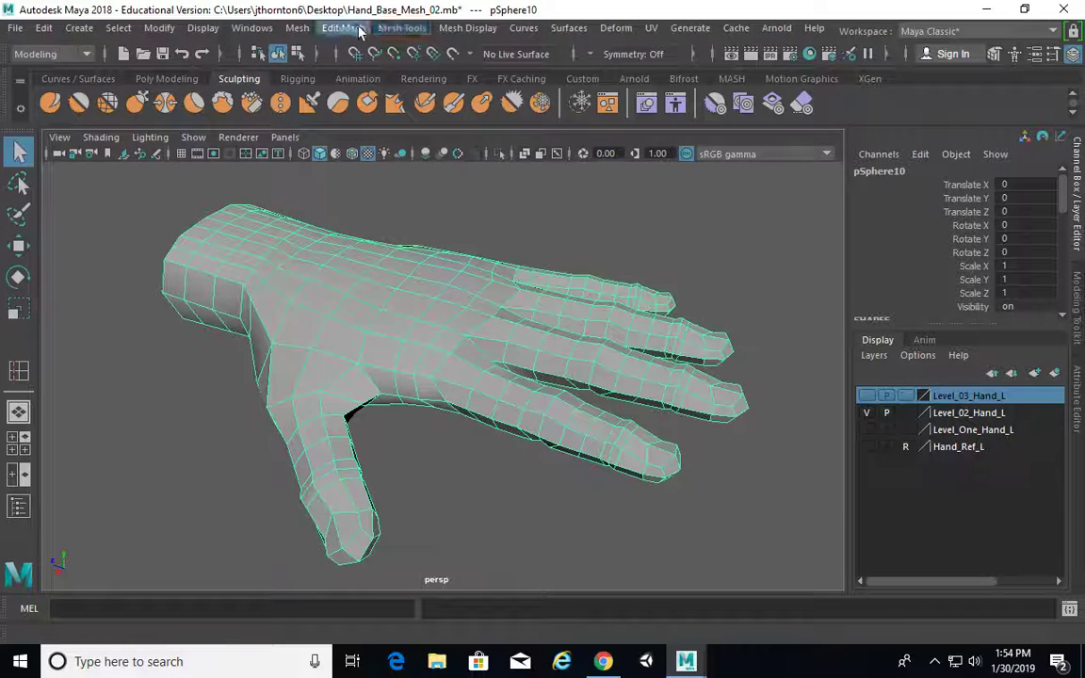
{"action": "left_click", "coordinate": [461, 28]}
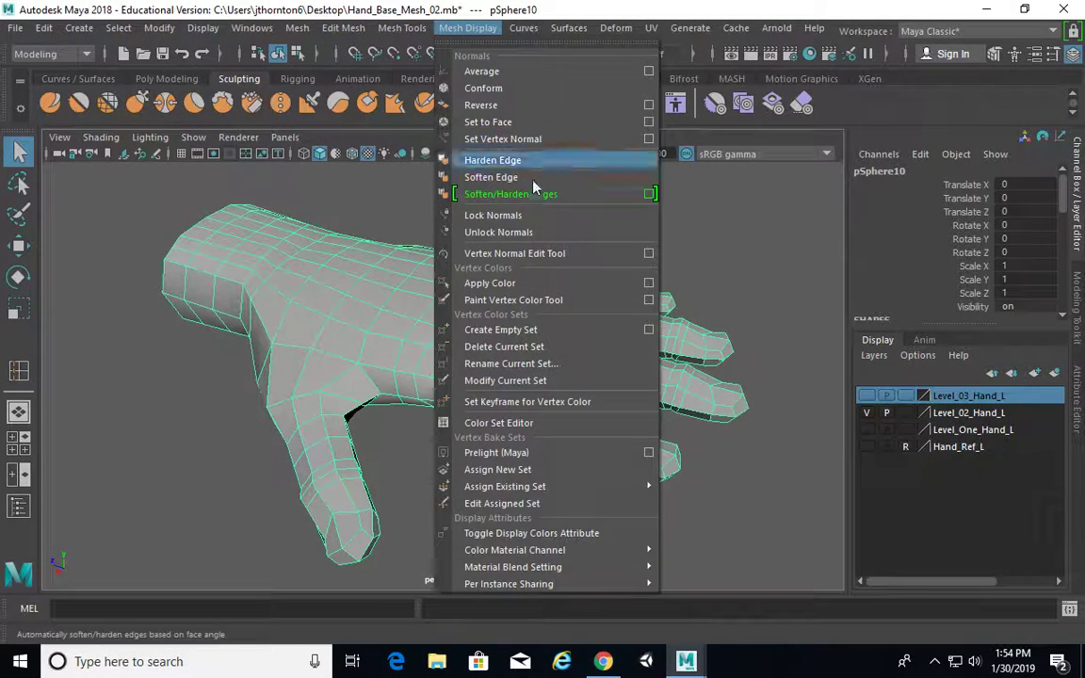
{"action": "left_click", "coordinate": [503, 162]}
{"action": "left_click", "coordinate": [650, 251]}
Hide the Level_02_Hand_L layer, show Level_03_Hand_L and harden all edges of the third-level hand.
{"action": "left_click_drag", "start_coordinate": [765, 327], "coordinate": [750, 373], "text": "alt"}
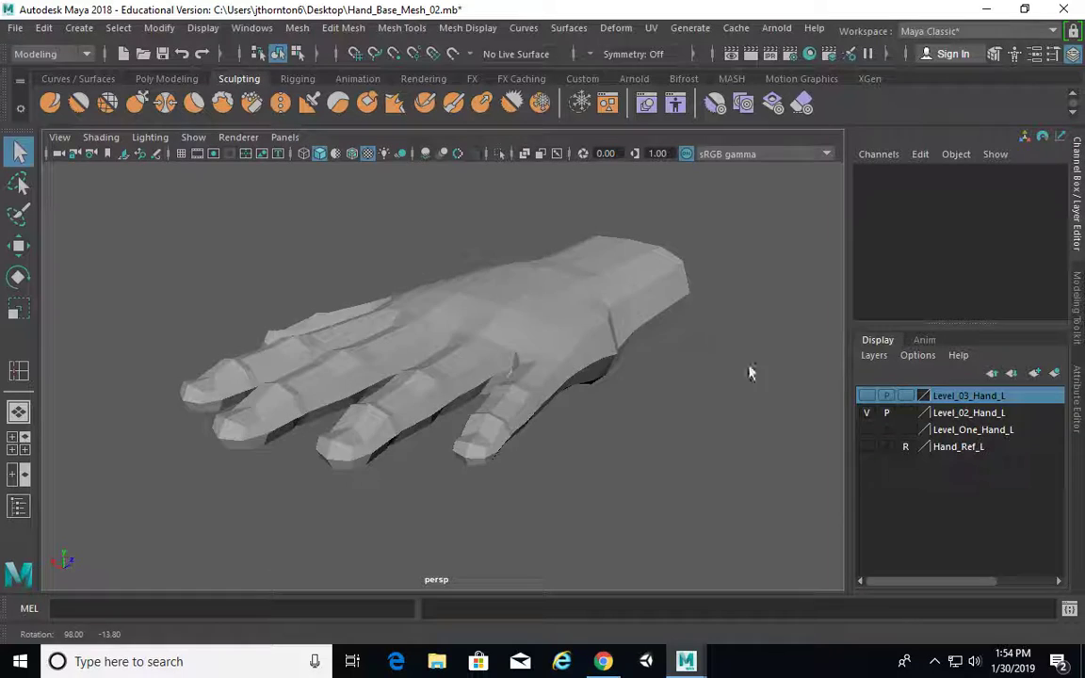
{"action": "left_click", "coordinate": [866, 412]}
{"action": "left_click", "coordinate": [866, 395]}
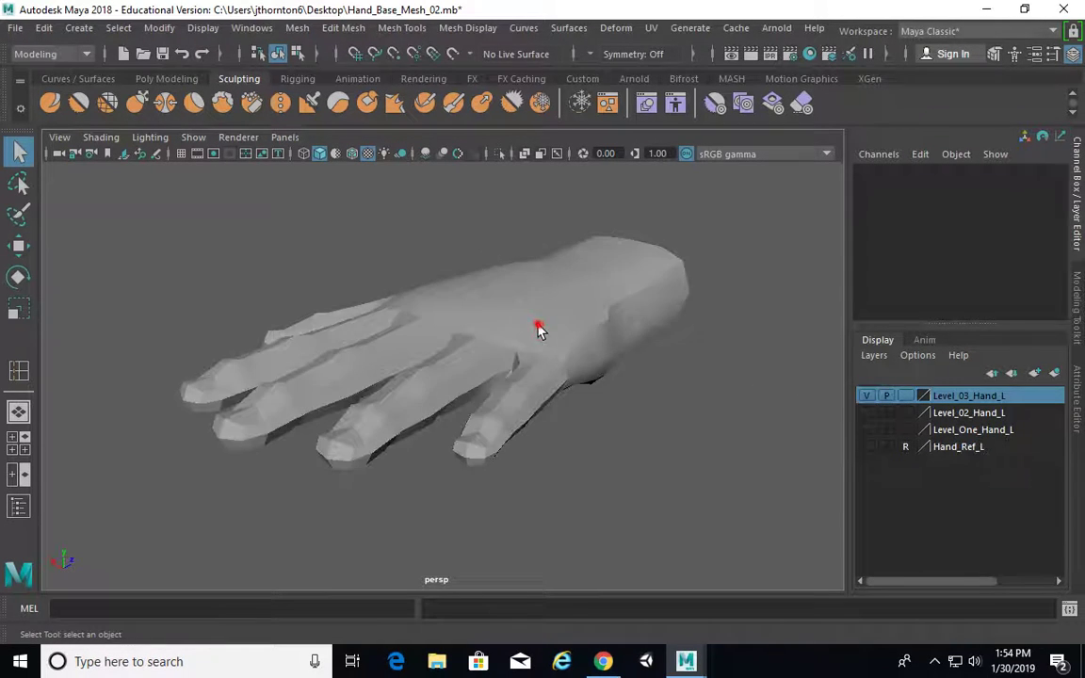
{"action": "left_click", "coordinate": [461, 28]}
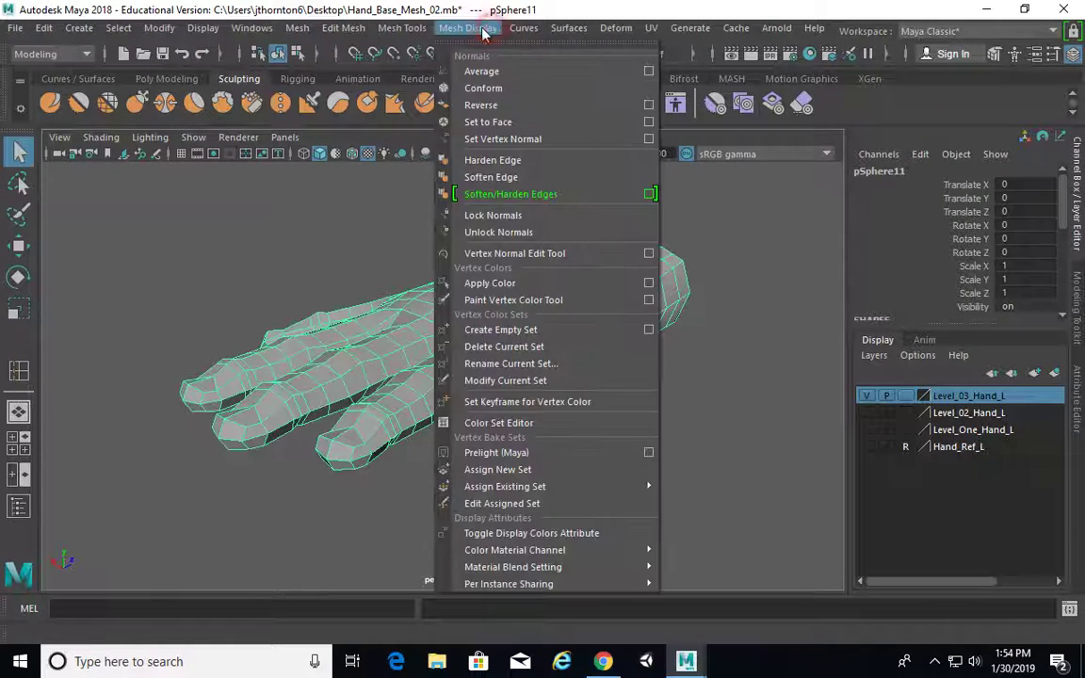
{"action": "left_click", "coordinate": [507, 162]}
{"action": "left_click", "coordinate": [685, 217]}
Display the third-level hand smoothed and examine its shape from the palm and the back.
{"action": "left_click_drag", "start_coordinate": [703, 283], "coordinate": [547, 240], "text": "alt"}
{"action": "left_click", "coordinate": [419, 334]}
{"action": "key", "text": "3"}
{"action": "left_click", "coordinate": [591, 263]}
{"action": "left_click", "coordinate": [623, 358]}
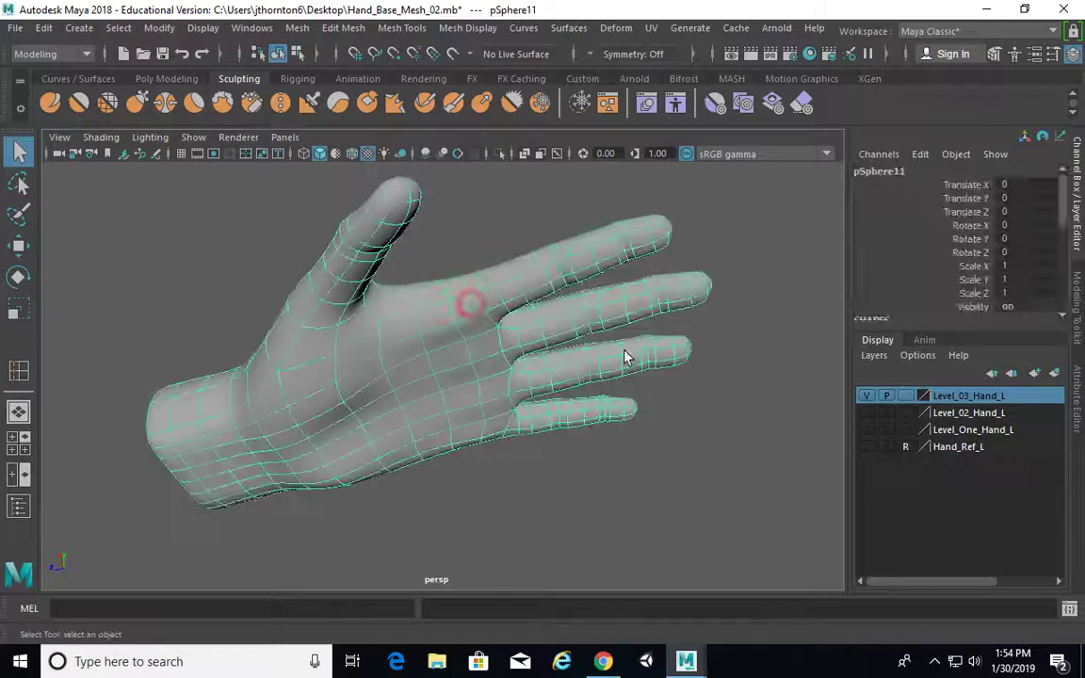
{"action": "left_click_drag", "start_coordinate": [623, 358], "coordinate": [470, 348], "text": "alt"}
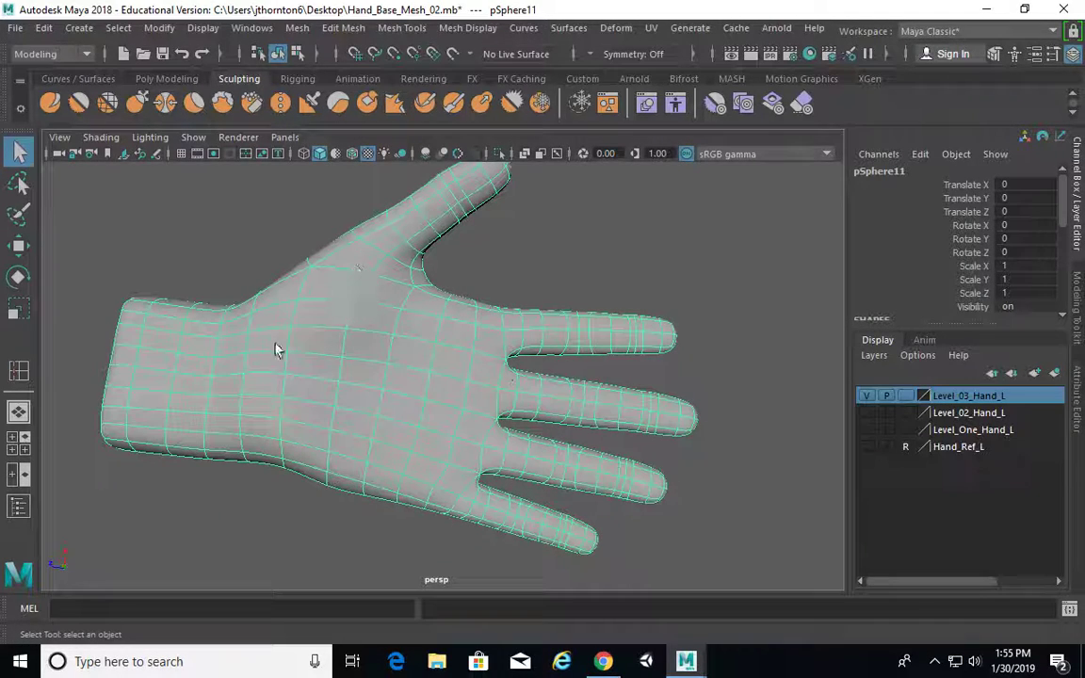
{"action": "left_click_drag", "start_coordinate": [252, 403], "coordinate": [614, 419], "text": "alt"}
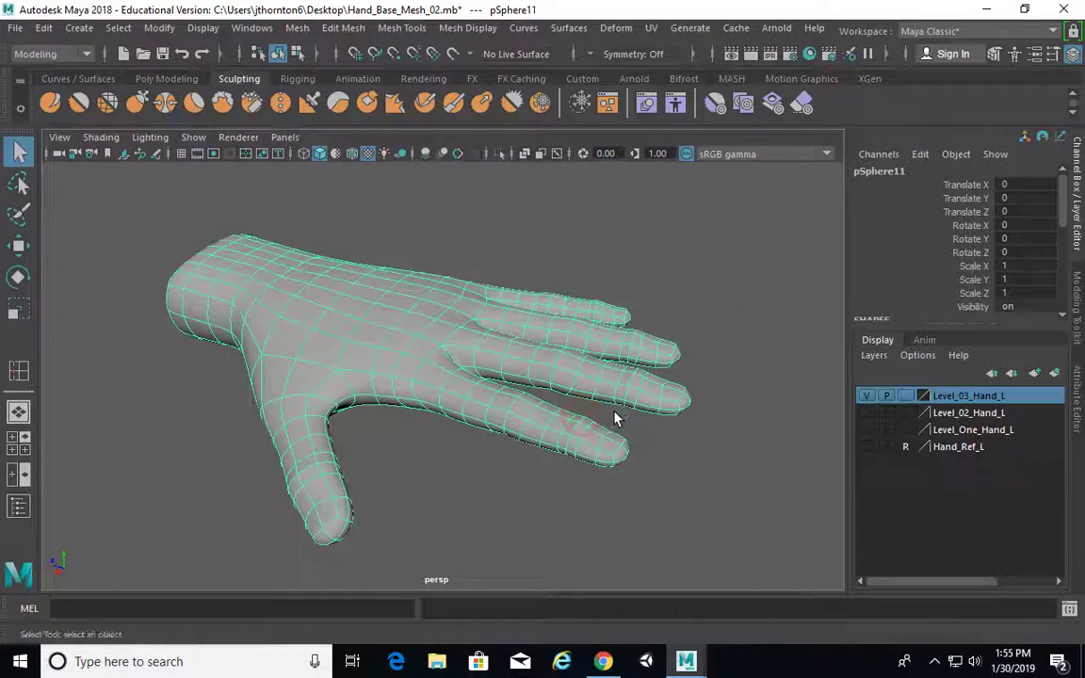
Try inserting edge loops across the unsmoothed third-level hand between the knuckles and the wrist, with edge flow enabled.
{"action": "left_click_drag", "start_coordinate": [334, 339], "coordinate": [406, 317], "text": "alt"}
{"action": "left_click", "coordinate": [402, 27]}
{"action": "left_click", "coordinate": [429, 156]}
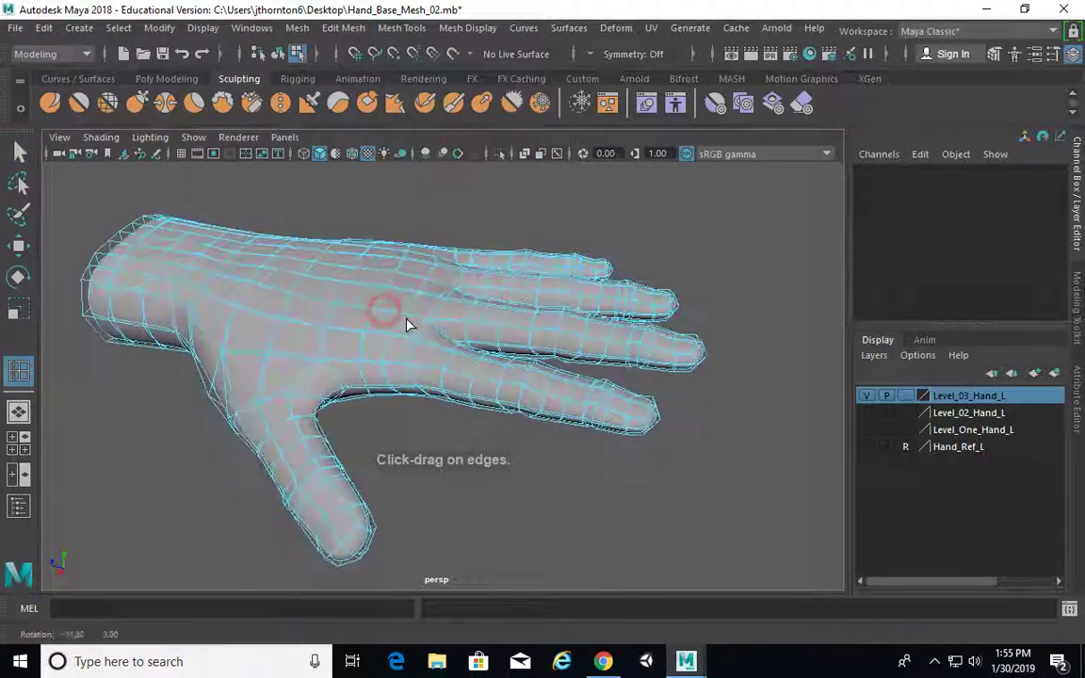
{"action": "key", "text": "1"}
{"action": "right_click_drag", "start_coordinate": [321, 313], "coordinate": [368, 302], "text": "alt"}
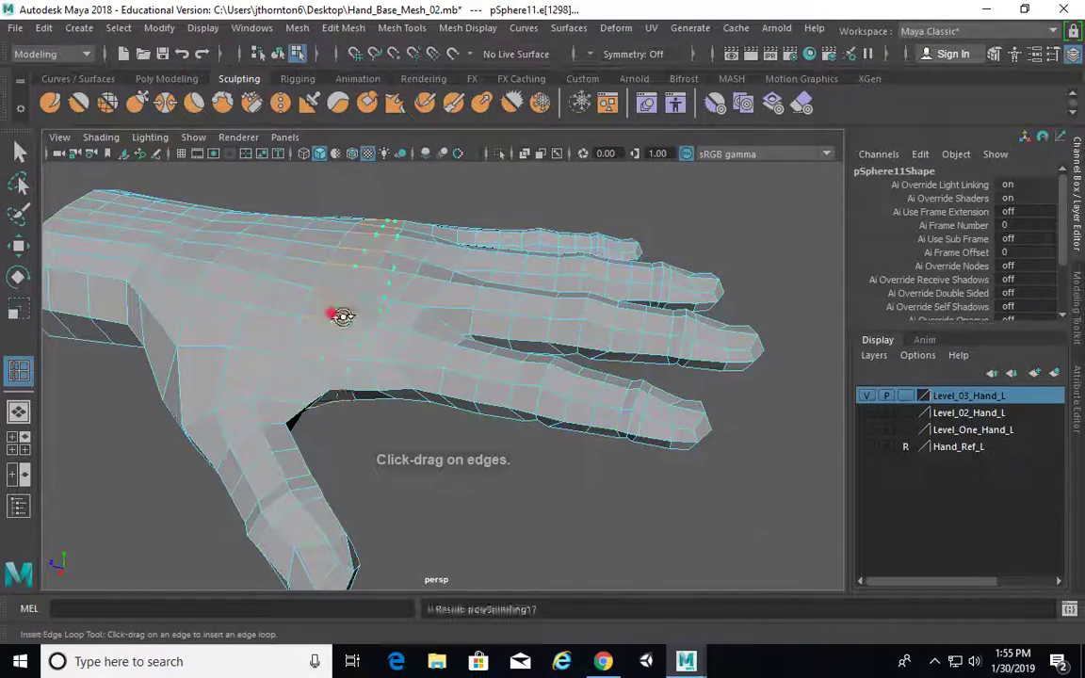
{"action": "left_click_drag", "start_coordinate": [341, 314], "coordinate": [452, 407], "text": "alt"}
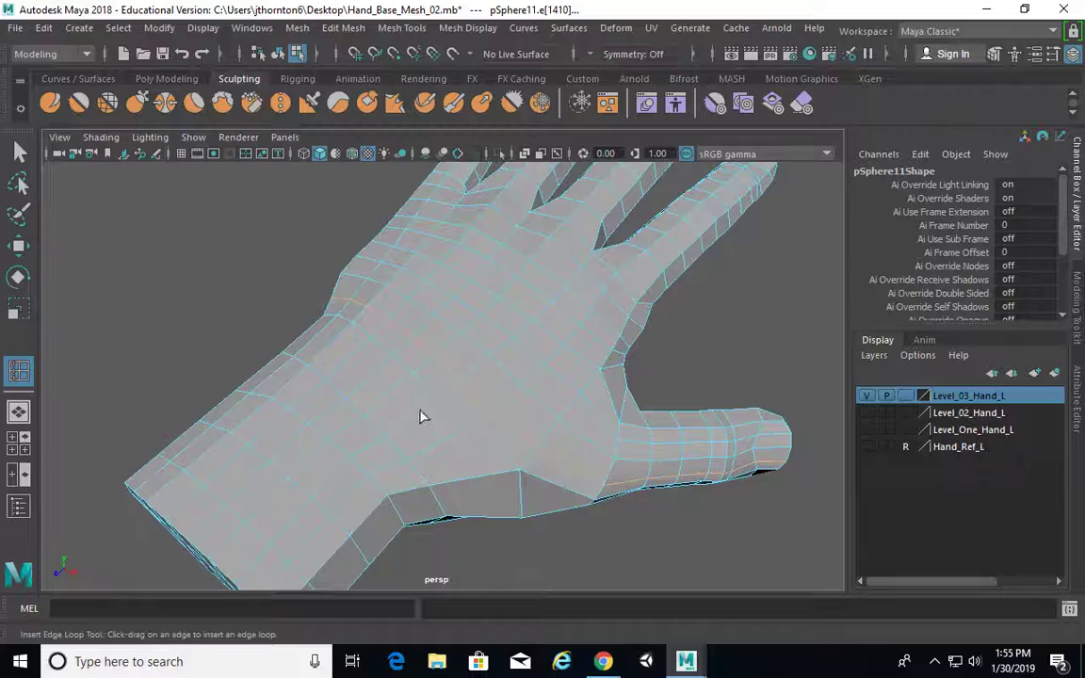
{"action": "left_click", "coordinate": [476, 455]}
{"action": "left_click_drag", "start_coordinate": [476, 455], "coordinate": [440, 426], "text": "alt"}
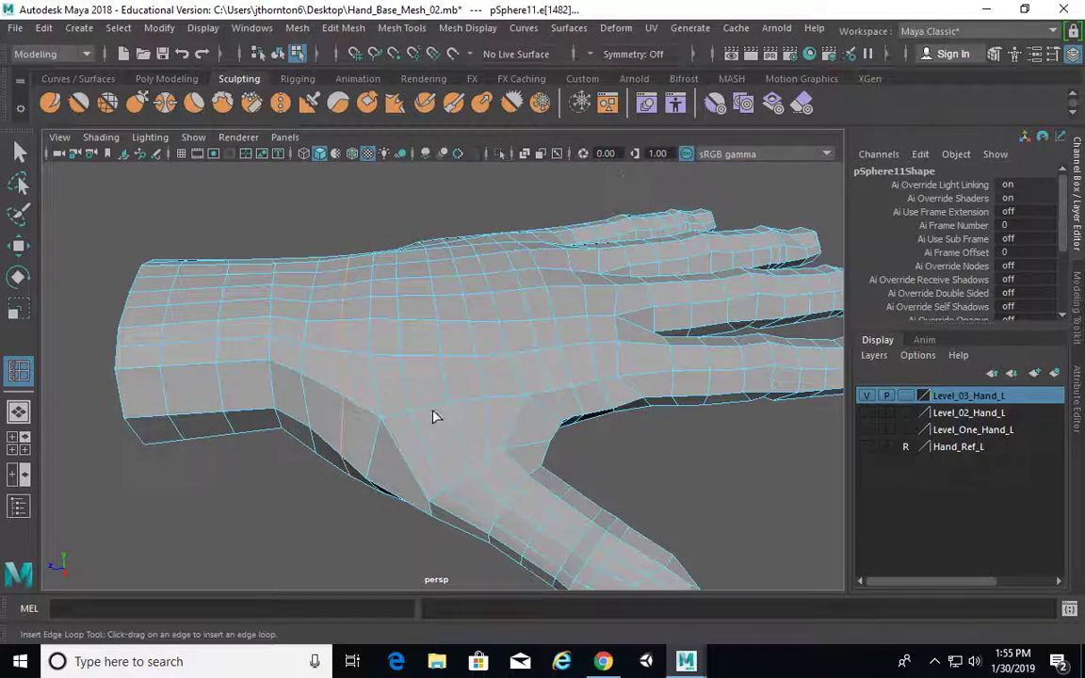
Display the hand smoothed, return to object mode and examine the surface around the wrist and thumb base.
{"action": "key", "text": "3"}
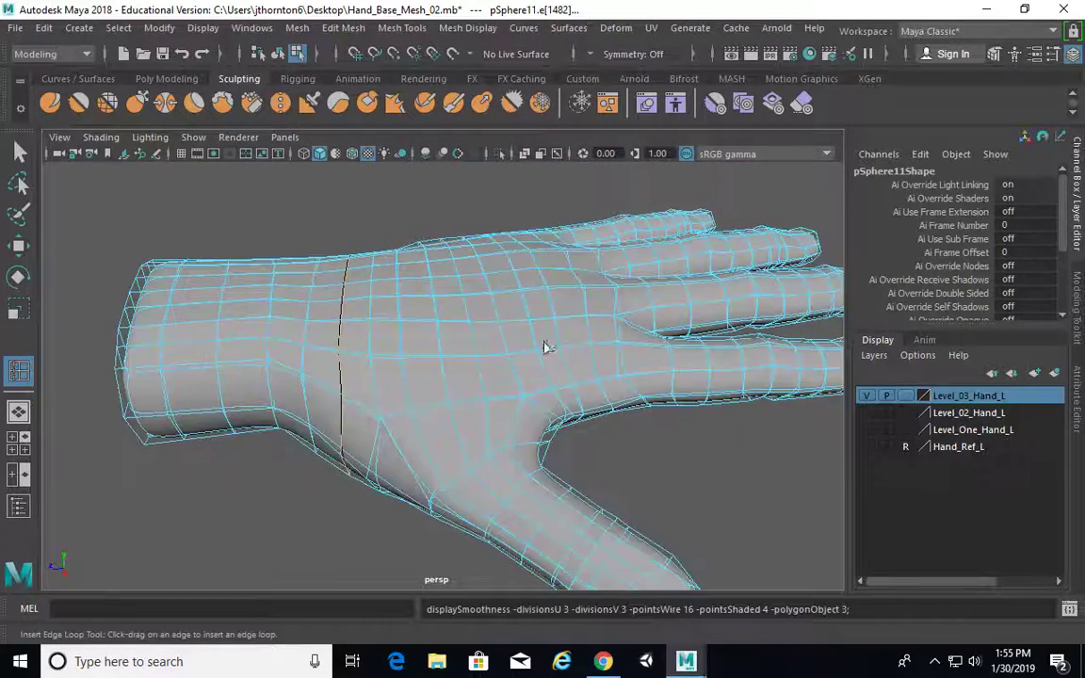
{"action": "key", "text": "q"}
{"action": "left_click", "coordinate": [172, 192]}
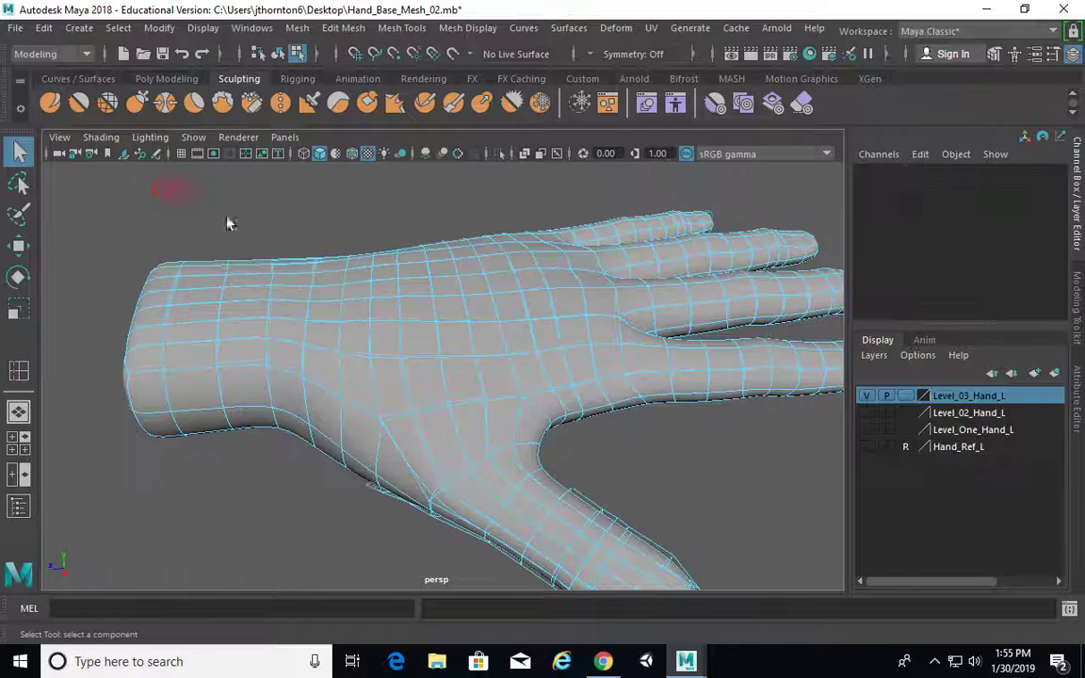
{"action": "key", "text": "F8"}
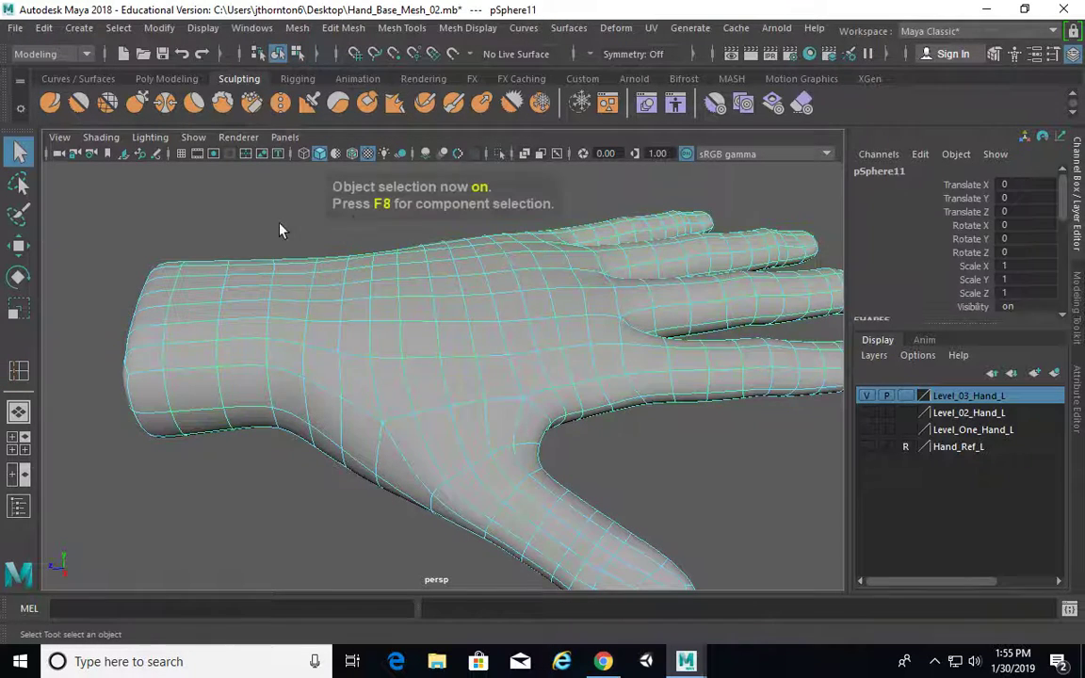
{"action": "left_click", "coordinate": [281, 230]}
{"action": "left_click_drag", "start_coordinate": [453, 370], "coordinate": [379, 380], "text": "alt"}
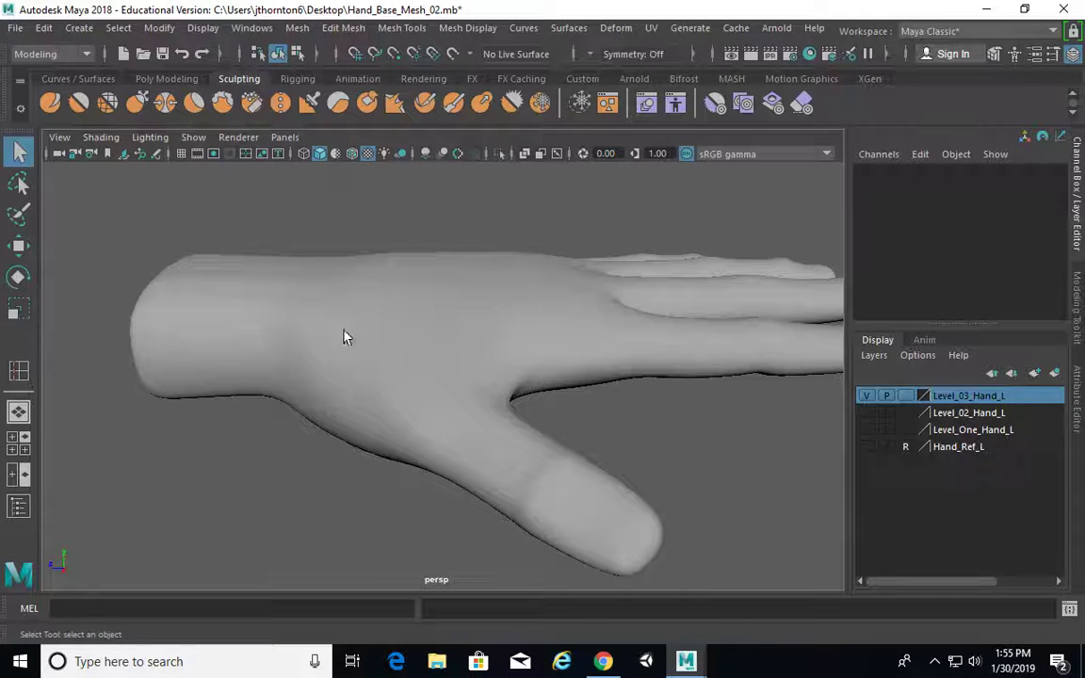
{"action": "left_click_drag", "start_coordinate": [394, 324], "coordinate": [344, 332], "text": "alt"}
{"action": "right_click_drag", "start_coordinate": [346, 331], "coordinate": [461, 331], "text": "alt"}
{"action": "middle_click_drag", "start_coordinate": [461, 332], "coordinate": [487, 389], "text": "alt"}
{"action": "left_click_drag", "start_coordinate": [453, 303], "coordinate": [387, 286], "text": "alt"}
Undo the edge loops inserted across the back of the third-level hand.
{"action": "key", "text": "ctrl+z"}
{"action": "key", "text": "ctrl+z"}
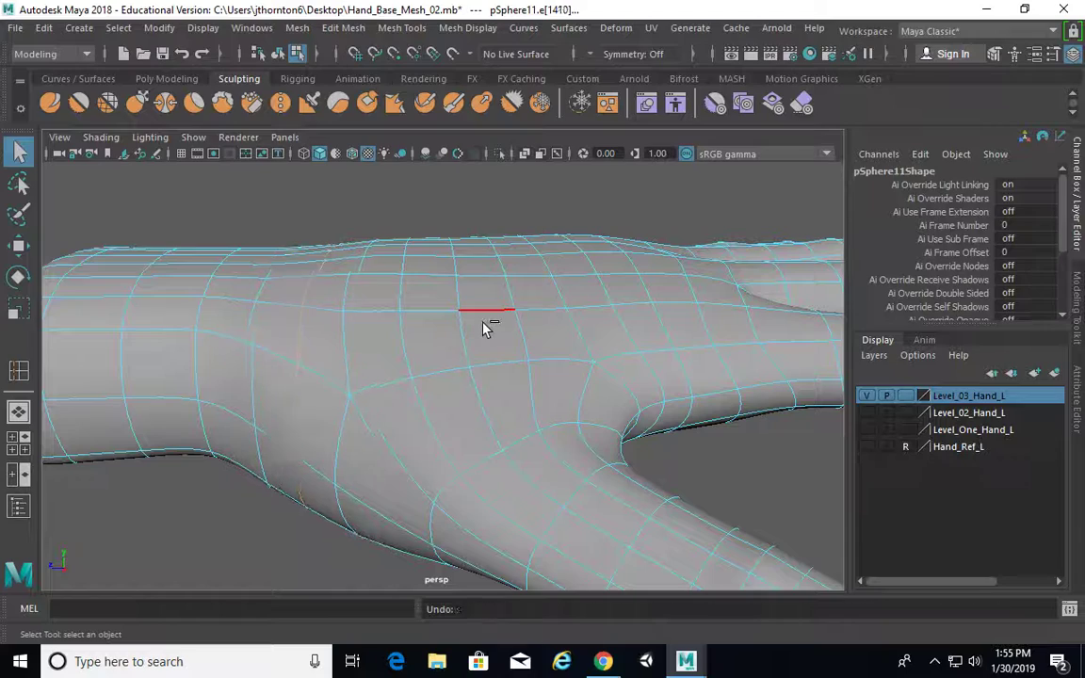
{"action": "key", "text": "ctrl+z"}
{"action": "key", "text": "ctrl+z"}
{"action": "key", "text": "ctrl+z"}
{"action": "middle_click_drag", "start_coordinate": [556, 330], "coordinate": [521, 246], "text": "alt"}
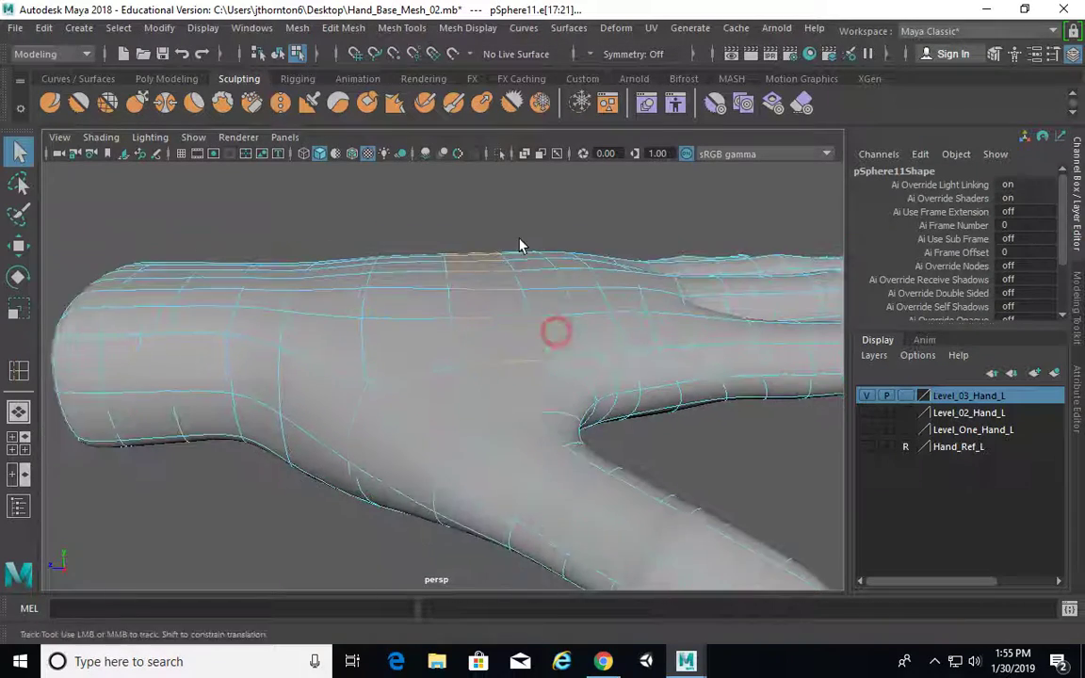
Turn off Insert with edge flow in the Insert Edge Loop tool's settings.
{"action": "left_click", "coordinate": [466, 28]}
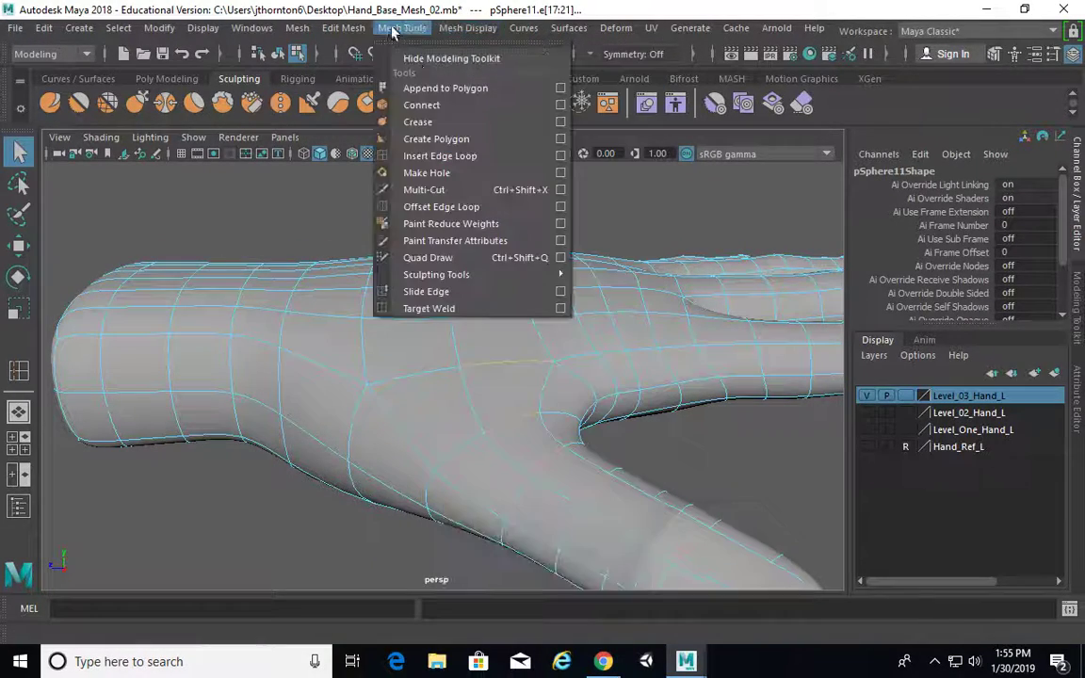
{"action": "left_click", "coordinate": [560, 155]}
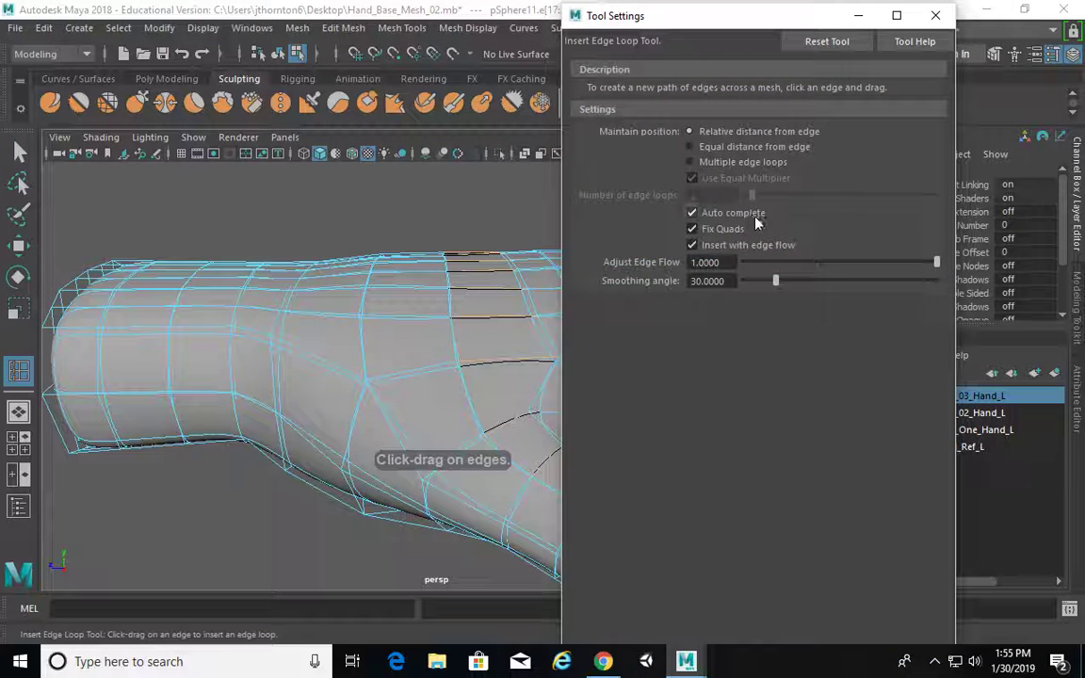
{"action": "left_click", "coordinate": [693, 245]}
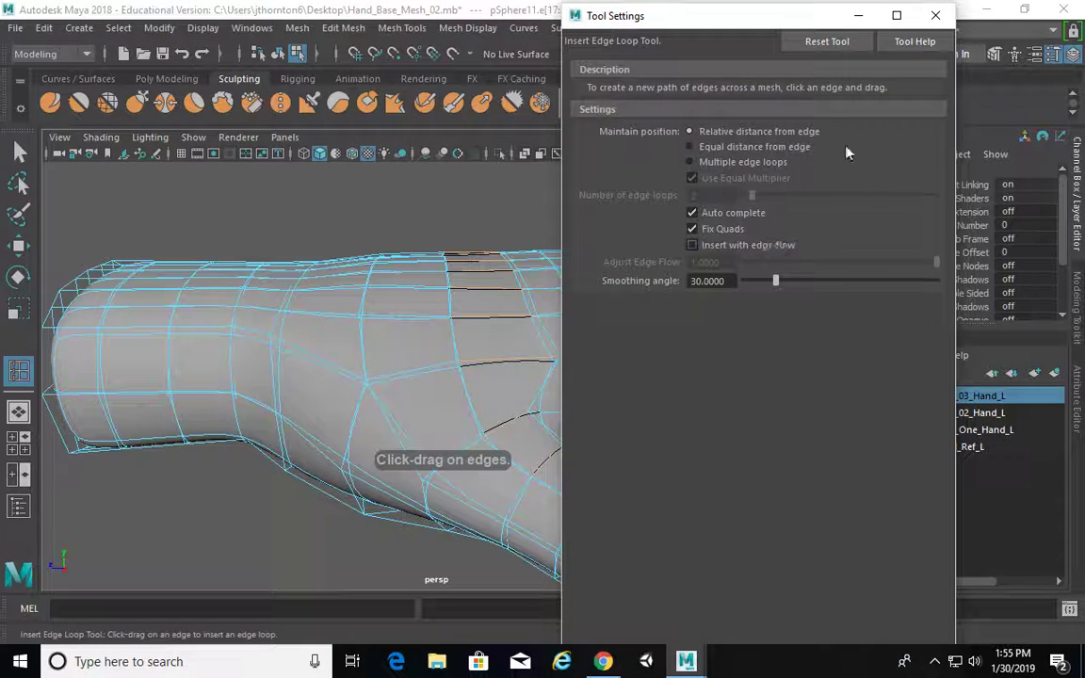
{"action": "left_click", "coordinate": [936, 15]}
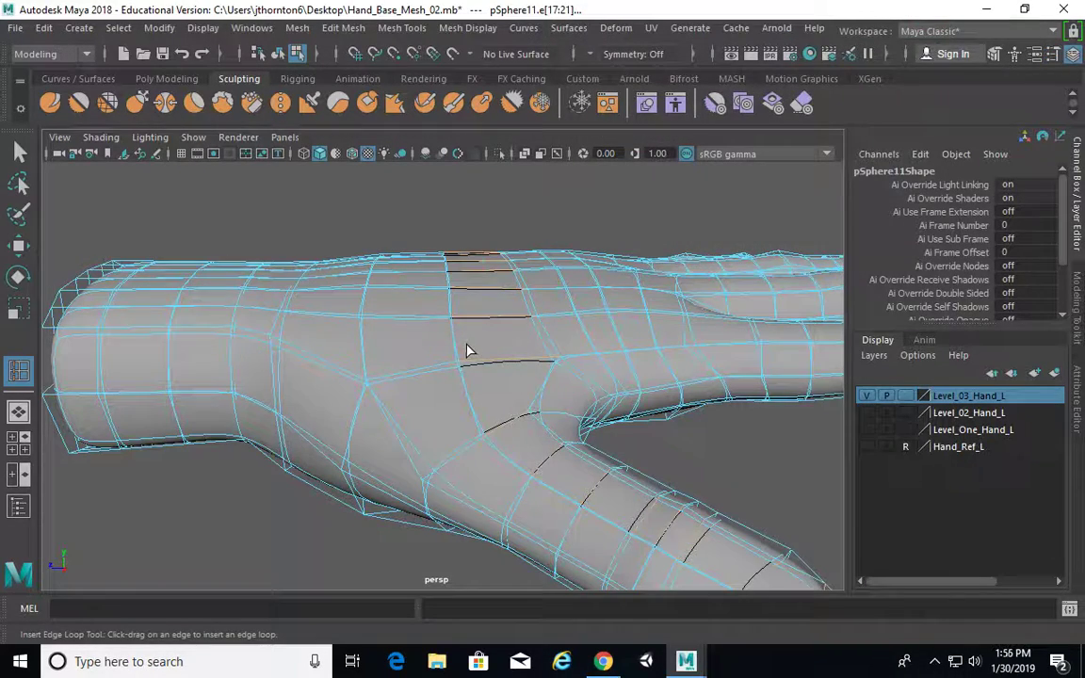
Try inserting edge loops across the back of the unsmoothed hand toward the wrist without edge flow.
{"action": "key", "text": "1"}
{"action": "key", "text": "ctrl+z"}
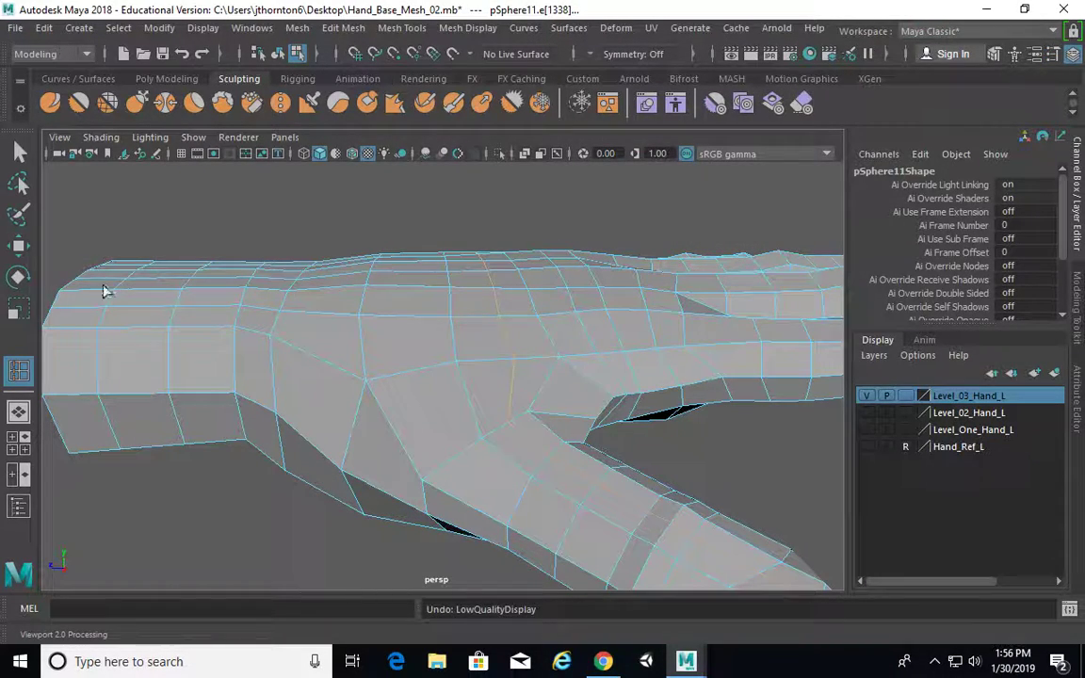
{"action": "left_click_drag", "start_coordinate": [261, 368], "coordinate": [241, 369], "text": "alt"}
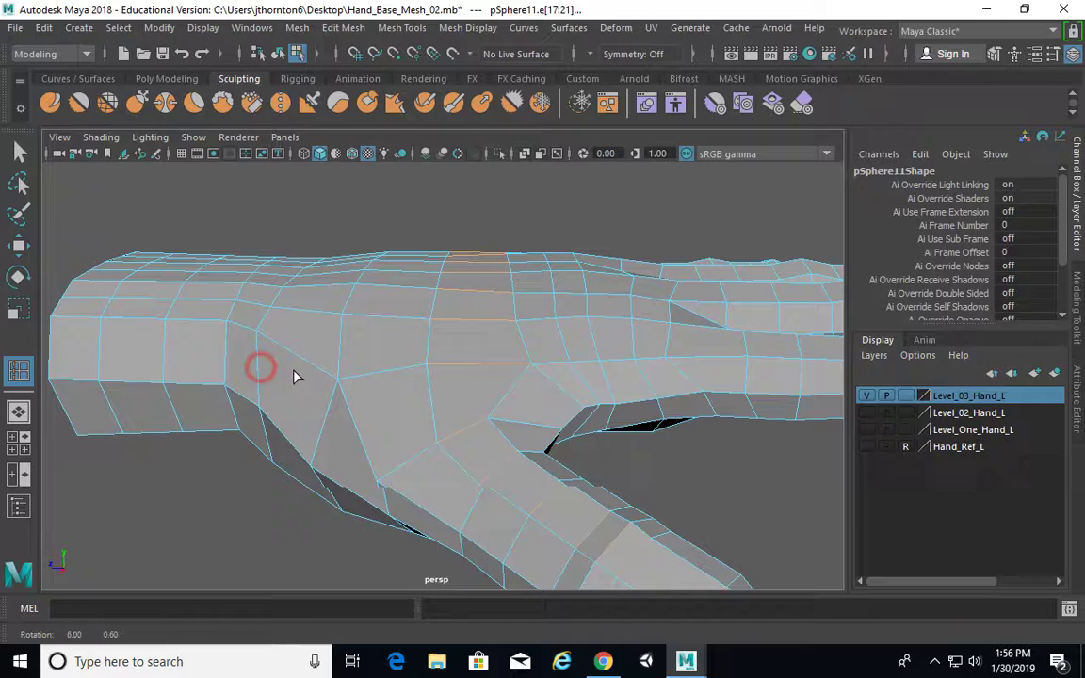
{"action": "left_click", "coordinate": [480, 323]}
{"action": "left_click_drag", "start_coordinate": [392, 326], "coordinate": [348, 313], "text": "alt"}
{"action": "left_click", "coordinate": [340, 310]}
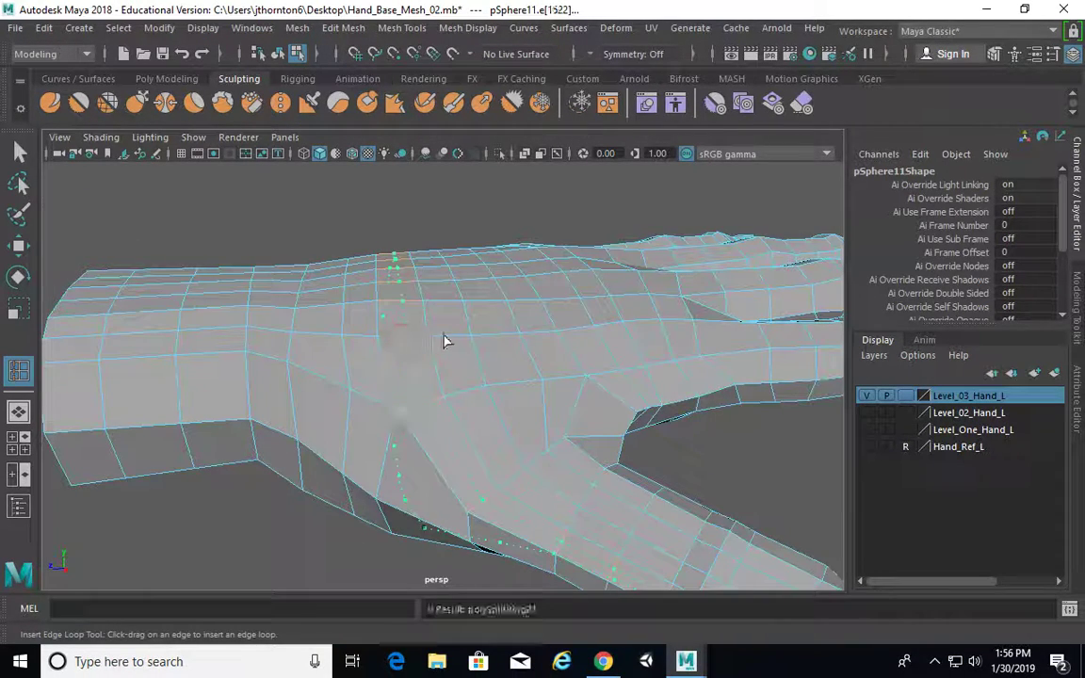
{"action": "left_click", "coordinate": [448, 331]}
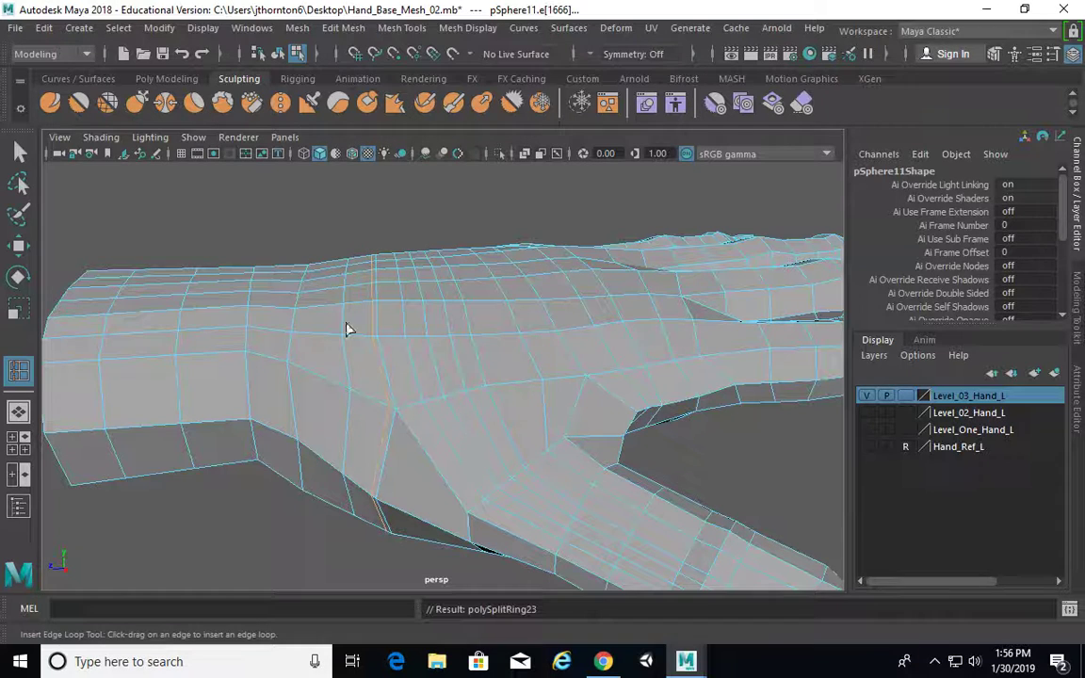
Display the hand smoothed in object mode and examine the back of the hand up close for shading creases.
{"action": "left_click", "coordinate": [17, 152]}
{"action": "key", "text": "3"}
{"action": "right_click_drag", "start_coordinate": [415, 278], "coordinate": [423, 224]}
{"action": "left_click", "coordinate": [445, 235]}
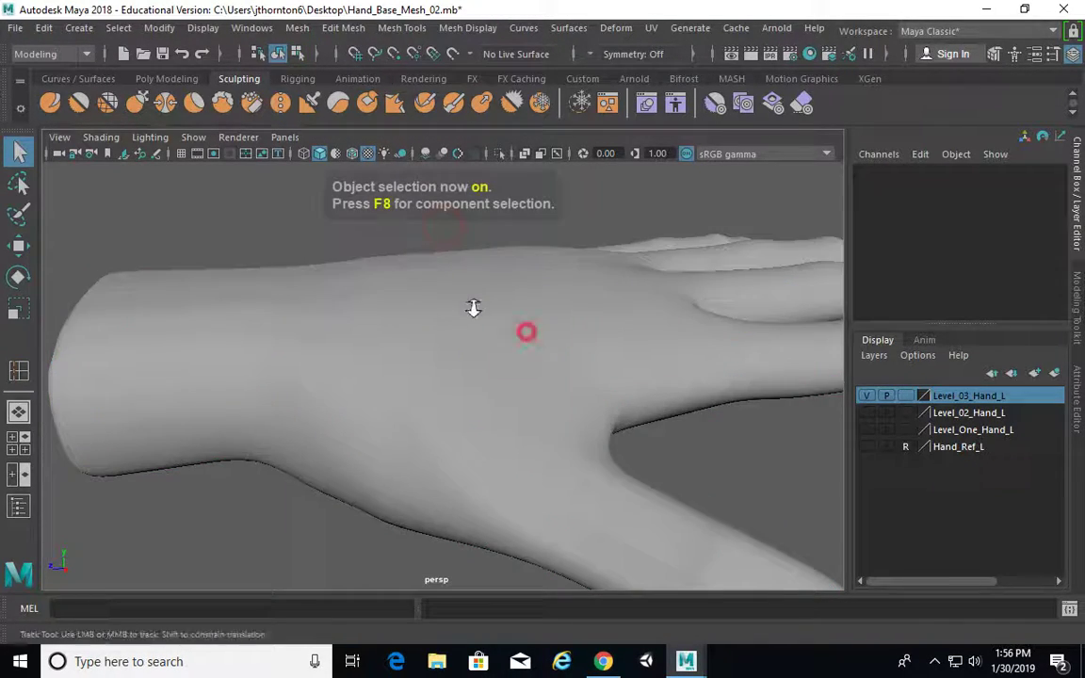
{"action": "left_click_drag", "start_coordinate": [475, 308], "coordinate": [325, 296], "text": "alt"}
{"action": "right_click_drag", "start_coordinate": [317, 300], "coordinate": [499, 298], "text": "alt"}
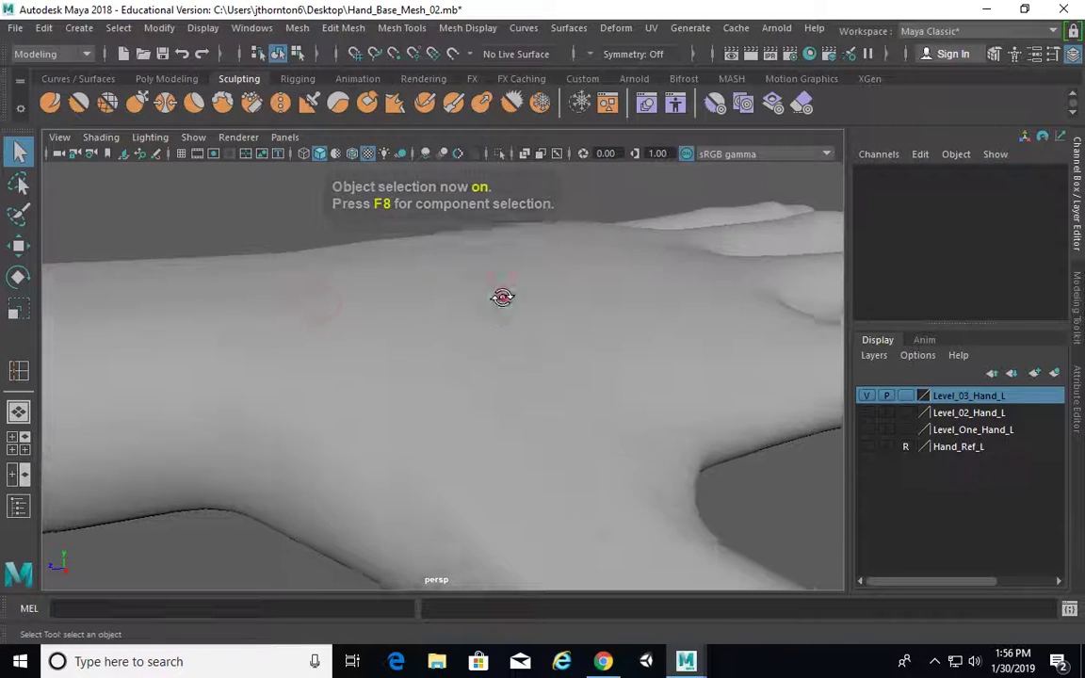
{"action": "left_click_drag", "start_coordinate": [503, 296], "coordinate": [492, 283], "text": "alt"}
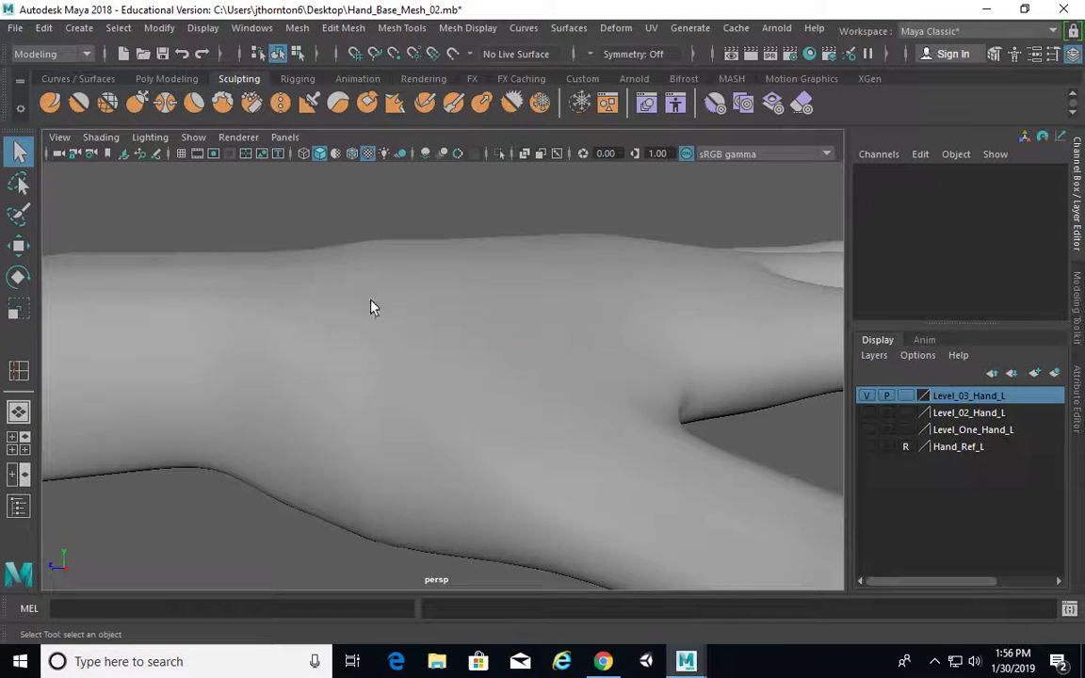
Examine the whole smoothed hand from the back and the thumb side for uneven shading.
{"action": "left_click_drag", "start_coordinate": [372, 304], "coordinate": [373, 407], "text": "alt"}
{"action": "right_click_drag", "start_coordinate": [373, 406], "coordinate": [315, 405], "text": "alt"}
{"action": "left_click_drag", "start_coordinate": [368, 402], "coordinate": [420, 431], "text": "alt"}
{"action": "right_click_drag", "start_coordinate": [419, 431], "coordinate": [221, 407], "text": "alt"}
{"action": "left_click_drag", "start_coordinate": [377, 408], "coordinate": [496, 433], "text": "alt"}
{"action": "right_click_drag", "start_coordinate": [496, 433], "coordinate": [501, 453], "text": "alt"}
{"action": "left_click_drag", "start_coordinate": [501, 453], "coordinate": [494, 479], "text": "alt"}
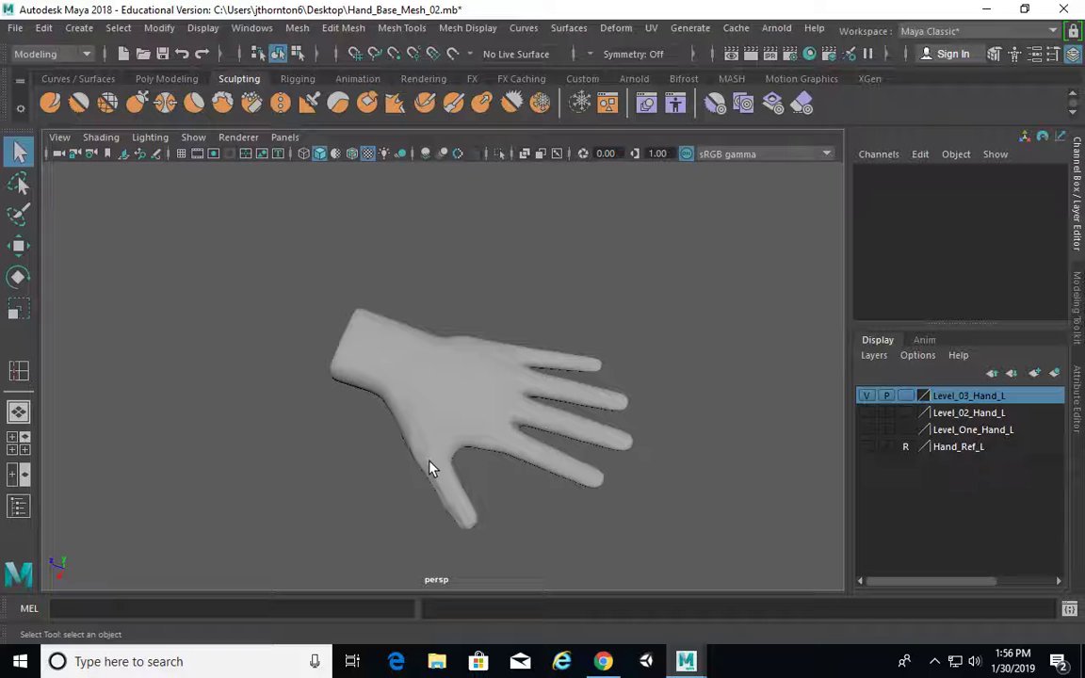
{"action": "right_click_drag", "start_coordinate": [450, 489], "coordinate": [460, 432], "text": "alt"}
{"action": "middle_click_drag", "start_coordinate": [460, 431], "coordinate": [416, 346], "text": "alt"}
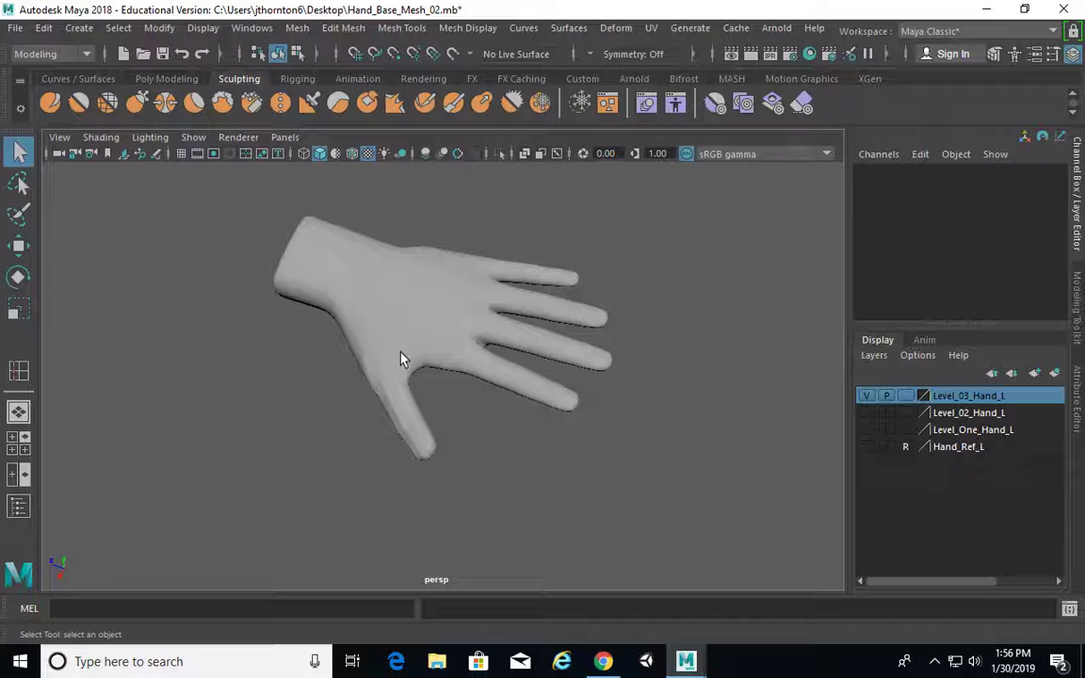
{"action": "left_click_drag", "start_coordinate": [403, 359], "coordinate": [451, 445], "text": "alt"}
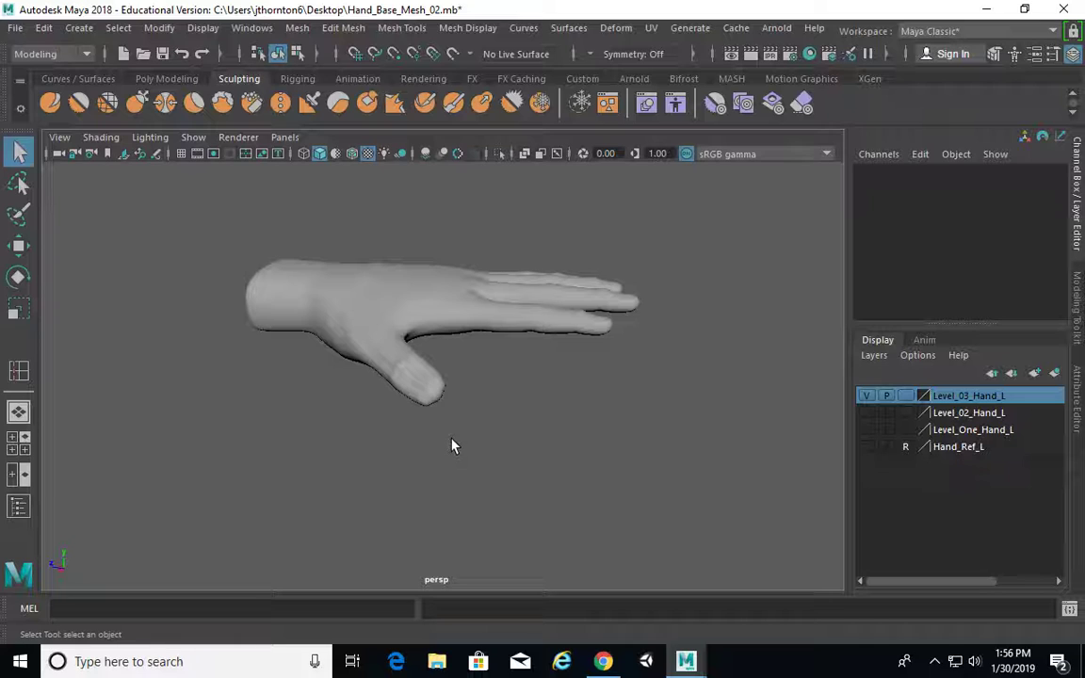
Undo the test edge loops inserted across the hand and clear the remaining edge selection.
{"action": "key", "text": "ctrl+z"}
{"action": "key", "text": "ctrl+z"}
{"action": "key", "text": "ctrl+z"}
{"action": "key", "text": "ctrl+z"}
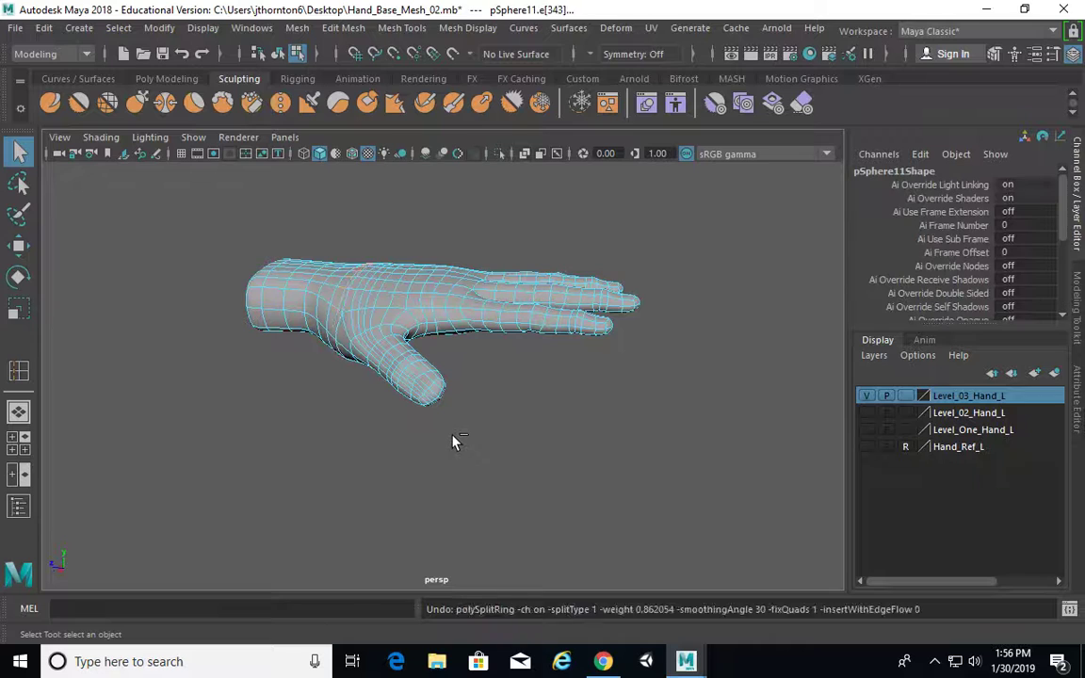
{"action": "key", "text": "ctrl+z"}
{"action": "key", "text": "ctrl+z"}
{"action": "key", "text": "ctrl+z"}
{"action": "key", "text": "ctrl+z"}
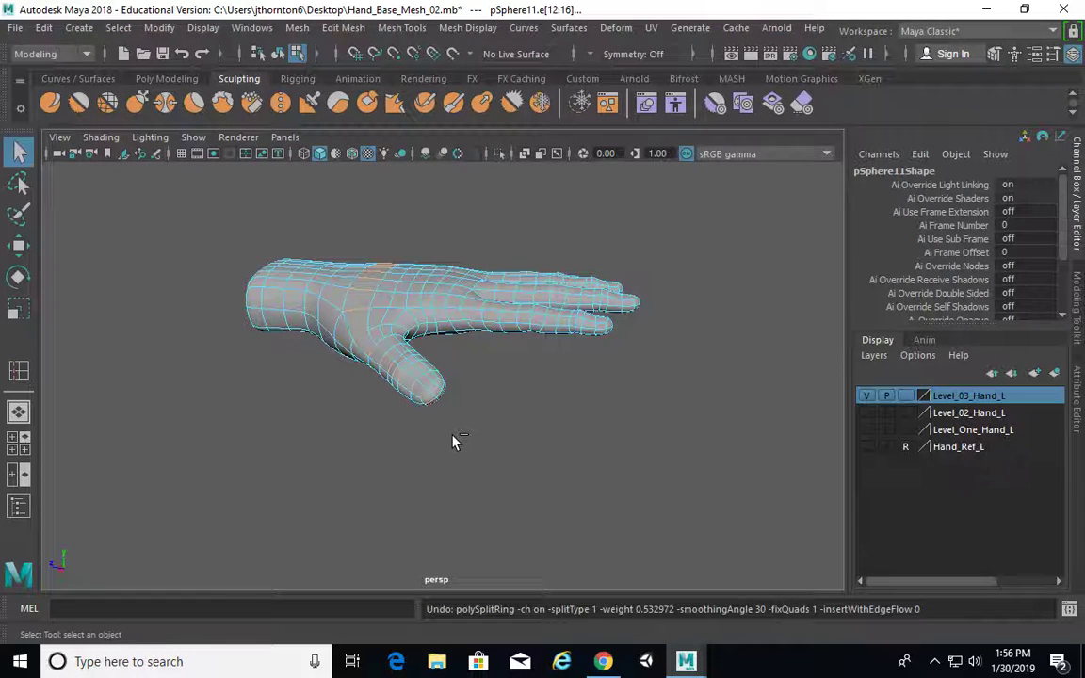
{"action": "left_click_drag", "start_coordinate": [532, 379], "coordinate": [499, 364], "text": "alt"}
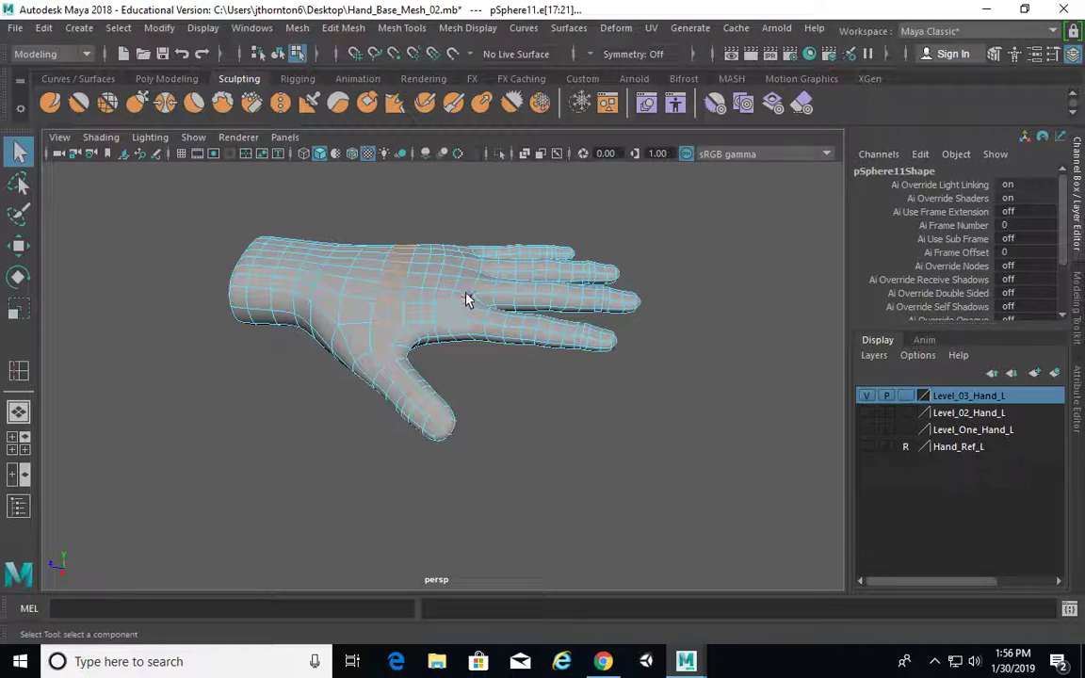
{"action": "left_click_drag", "start_coordinate": [466, 297], "coordinate": [489, 325], "text": "alt"}
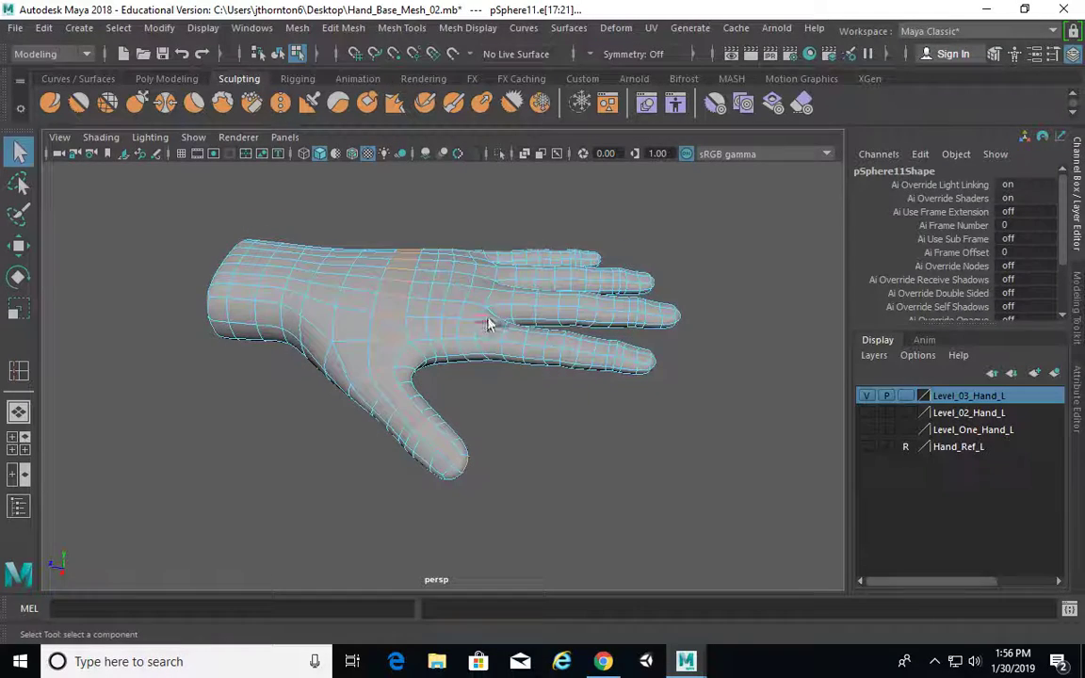
{"action": "left_click", "coordinate": [484, 218]}
Return the hand to object mode with the mesh selected and display it unsmoothed.
{"action": "left_click_drag", "start_coordinate": [490, 276], "coordinate": [432, 276], "text": "alt"}
{"action": "left_click_drag", "start_coordinate": [381, 379], "coordinate": [387, 462], "text": "alt"}
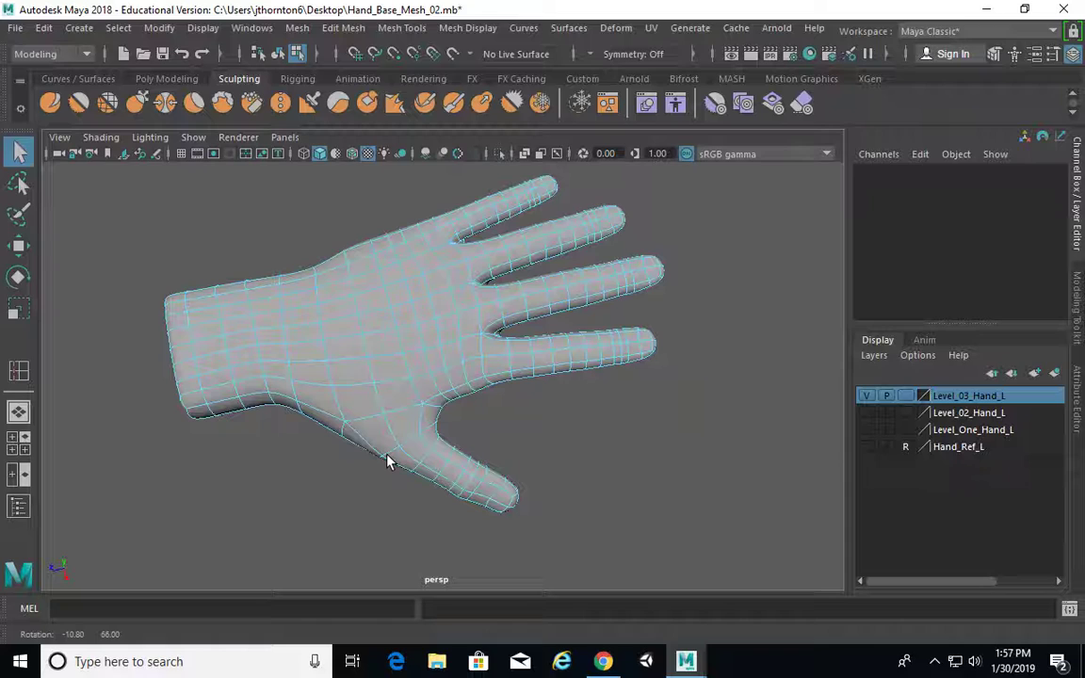
{"action": "key", "text": "F8"}
{"action": "key", "text": "F8"}
{"action": "key", "text": "F8"}
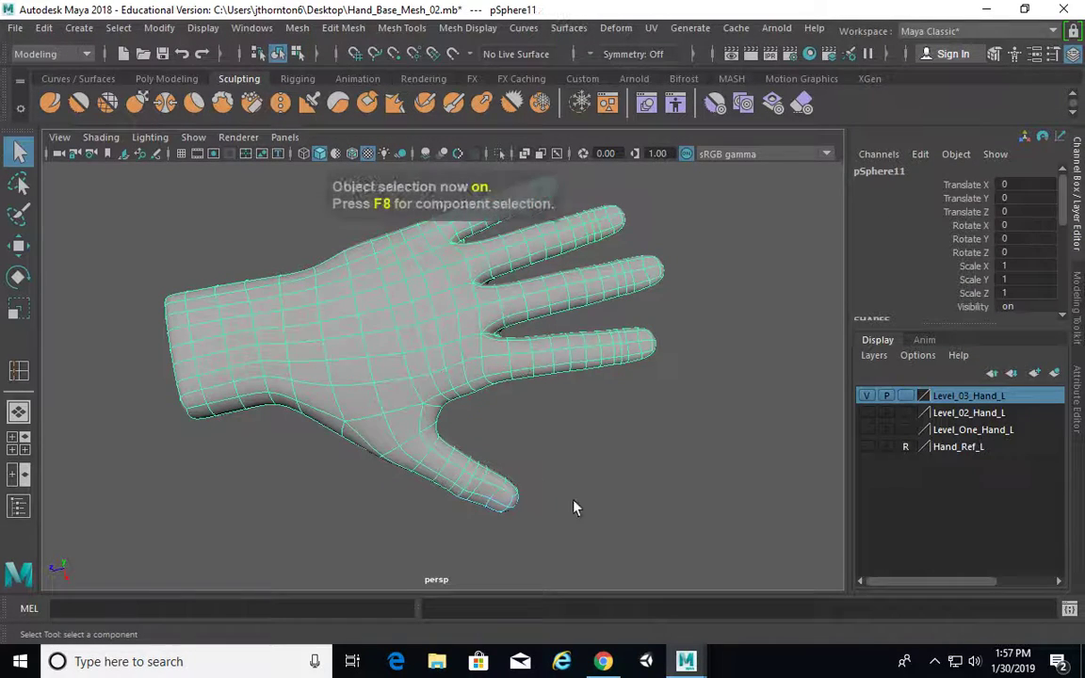
{"action": "mouse_move", "coordinate": [557, 437]}
{"action": "left_mouse_down", "text": "alt"}
{"action": "mouse_move", "coordinate": [502, 384]}
{"action": "mouse_move", "coordinate": [511, 394]}
{"action": "left_mouse_up", "text": "alt"}
{"action": "left_click_drag", "start_coordinate": [430, 433], "coordinate": [489, 386], "text": "alt"}
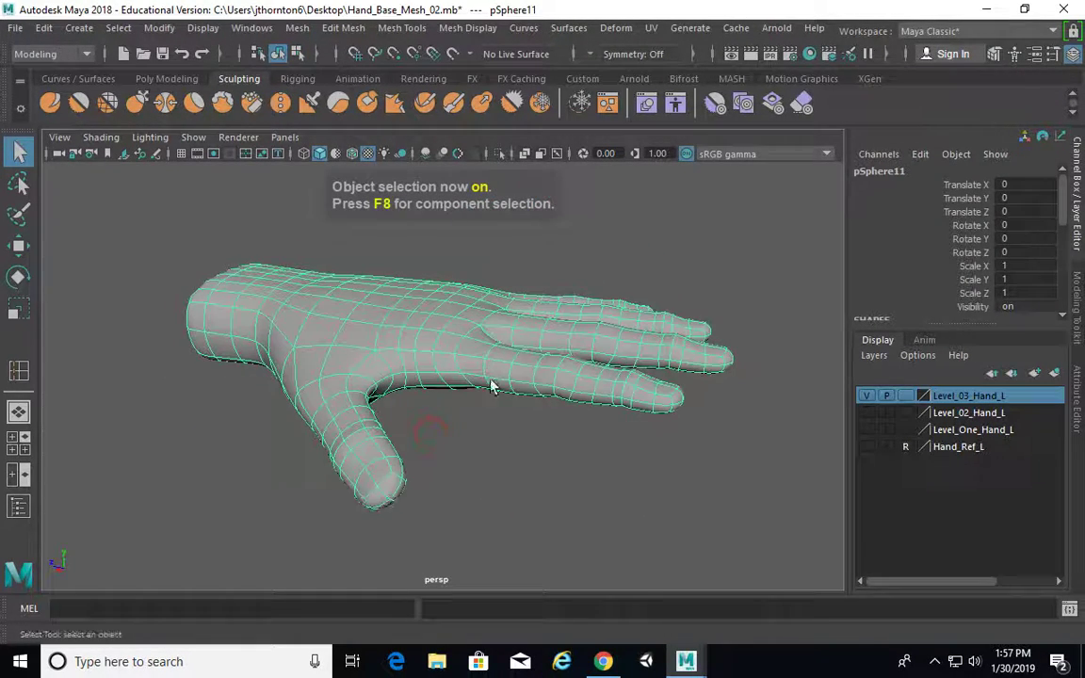
{"action": "left_click", "coordinate": [449, 322]}
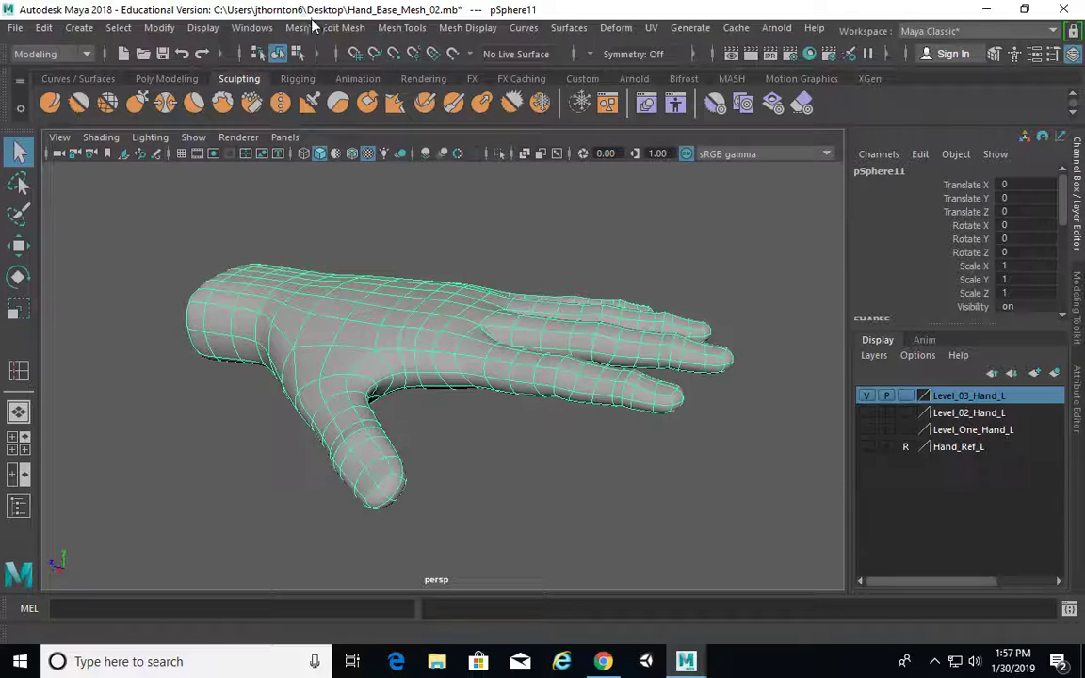
{"action": "key", "text": "1"}
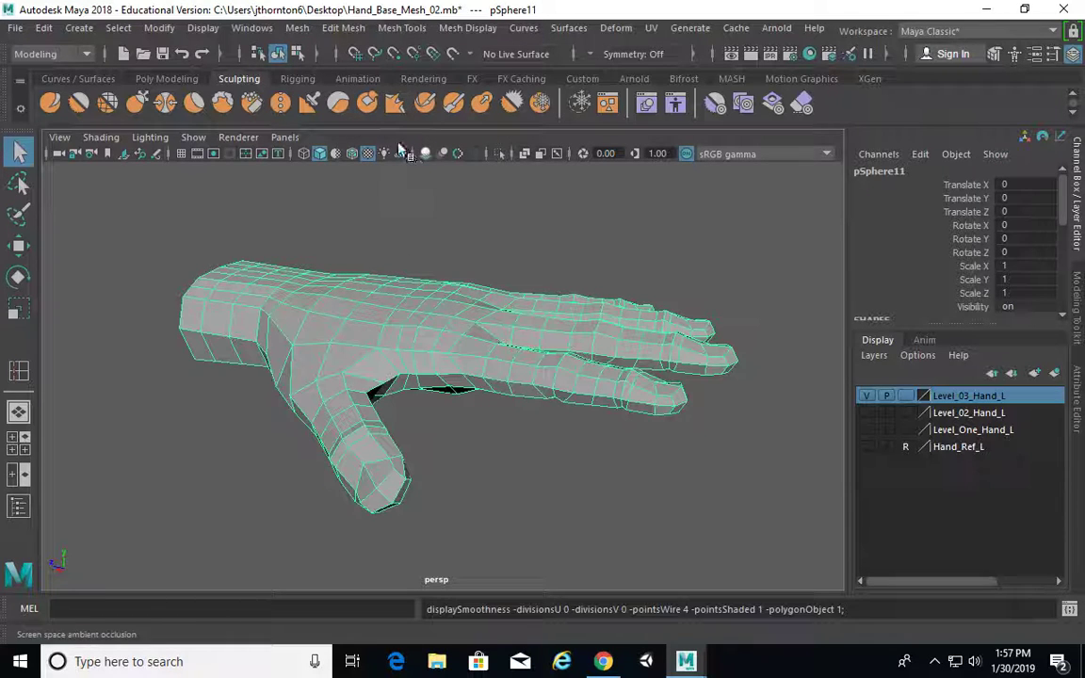
Try smoothing the whole hand mesh with 1 division and inspect the denser result from several sides.
{"action": "left_click", "coordinate": [295, 29]}
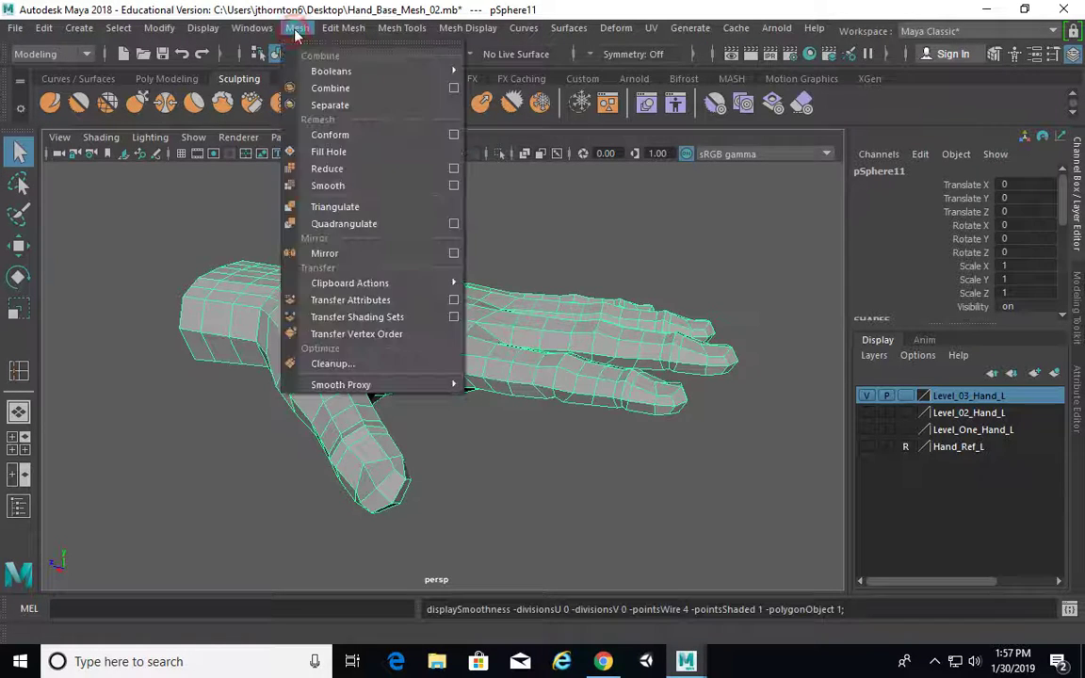
{"action": "left_click", "coordinate": [327, 186]}
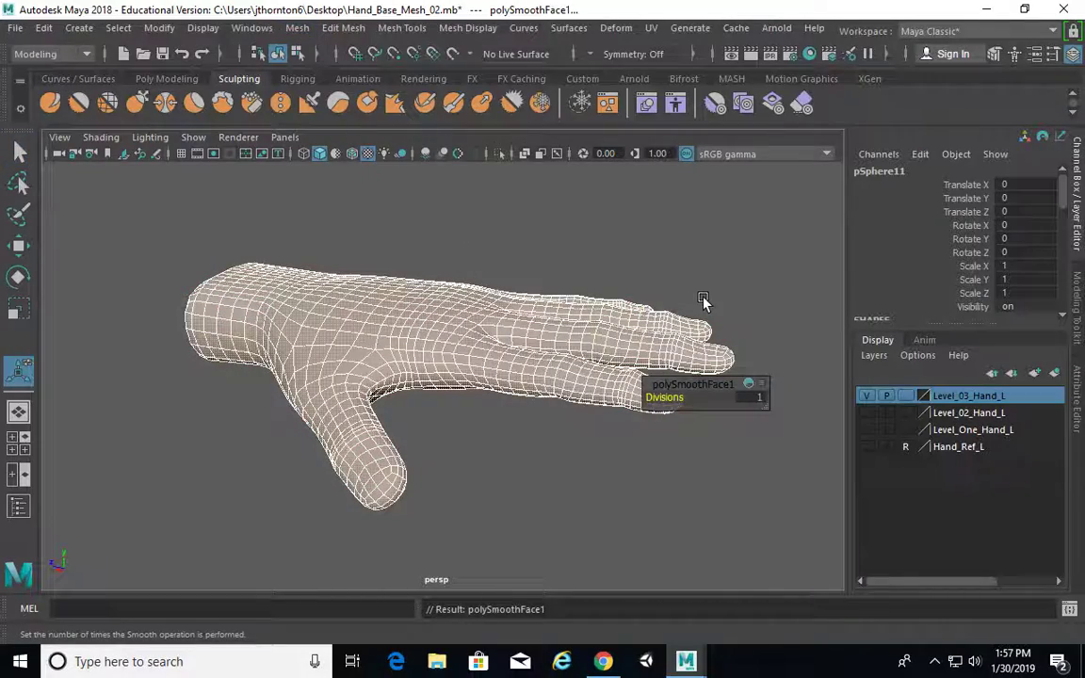
{"action": "left_click_drag", "start_coordinate": [650, 283], "coordinate": [640, 499], "text": "alt"}
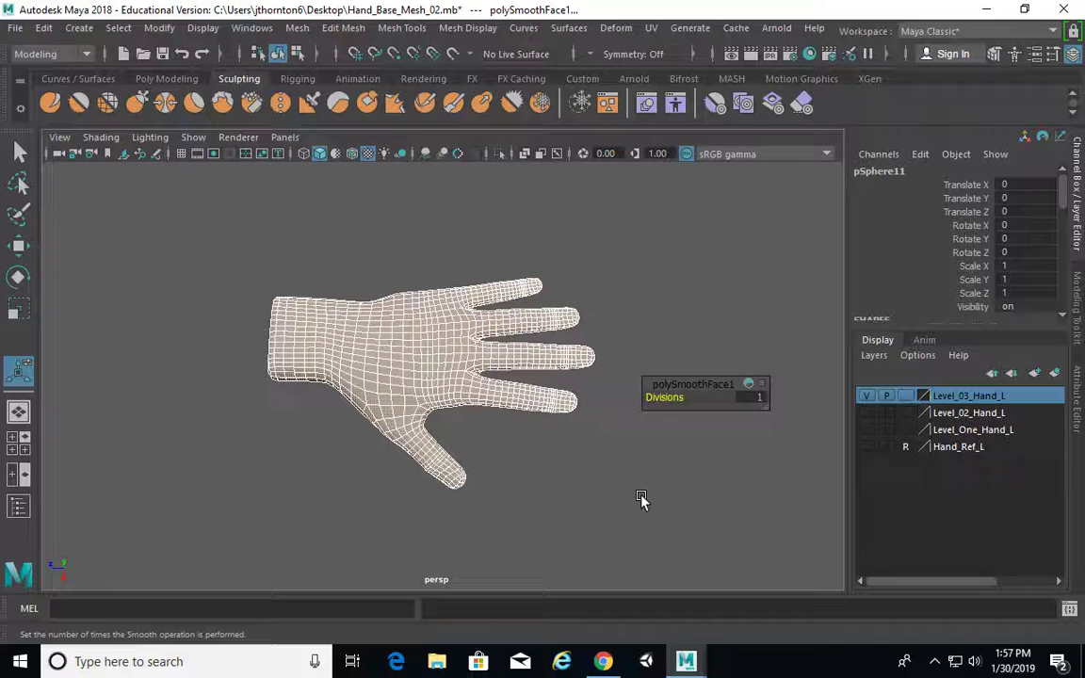
{"action": "left_click", "coordinate": [629, 305]}
{"action": "left_click_drag", "start_coordinate": [472, 368], "coordinate": [469, 321], "text": "alt"}
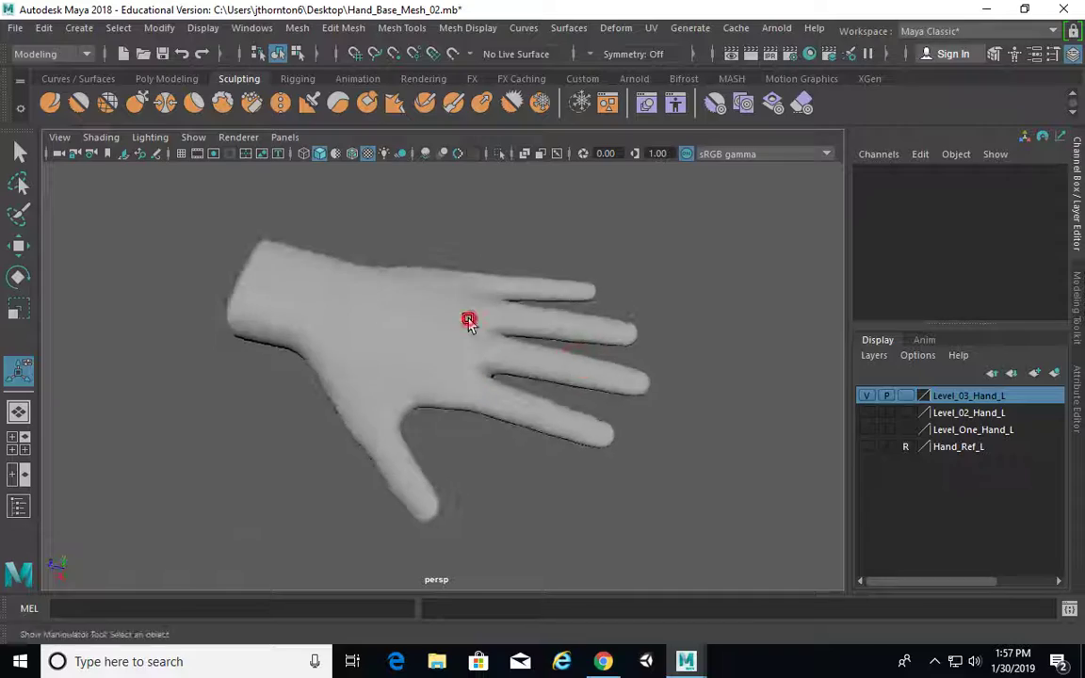
{"action": "left_click", "coordinate": [469, 321]}
{"action": "left_click_drag", "start_coordinate": [542, 387], "coordinate": [510, 336], "text": "alt"}
Undo the Smooth operation on the hand mesh.
{"action": "key", "text": "ctrl+z"}
{"action": "key", "text": "ctrl+z"}
{"action": "key", "text": "ctrl+z"}
{"action": "key", "text": "ctrl+z"}
Try inserting an edge loop with edge flow around the index fingertip of the unsmoothed hand.
{"action": "left_click_drag", "start_coordinate": [583, 435], "coordinate": [453, 436], "text": "alt"}
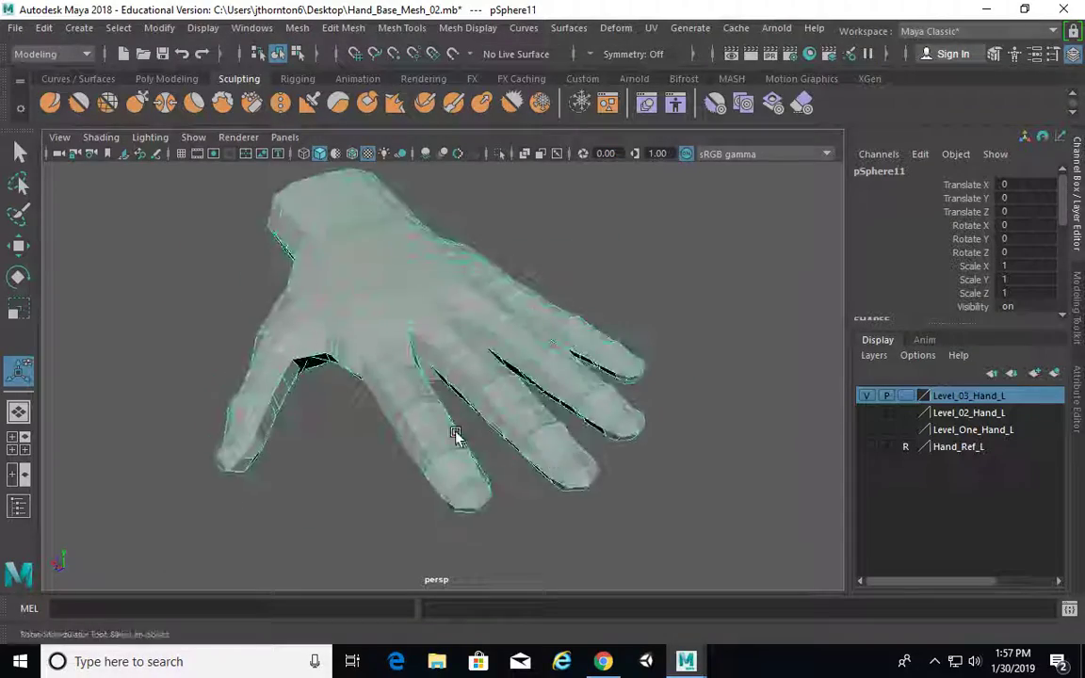
{"action": "scroll", "coordinate": [593, 375], "scroll_direction": "up", "scroll_amount": 8}
{"action": "left_click_drag", "start_coordinate": [560, 350], "coordinate": [541, 450], "text": "alt"}
{"action": "key", "text": "f"}
{"action": "right_click_drag", "start_coordinate": [535, 451], "coordinate": [668, 452], "text": "alt"}
{"action": "middle_click_drag", "start_coordinate": [618, 452], "coordinate": [486, 387], "text": "alt"}
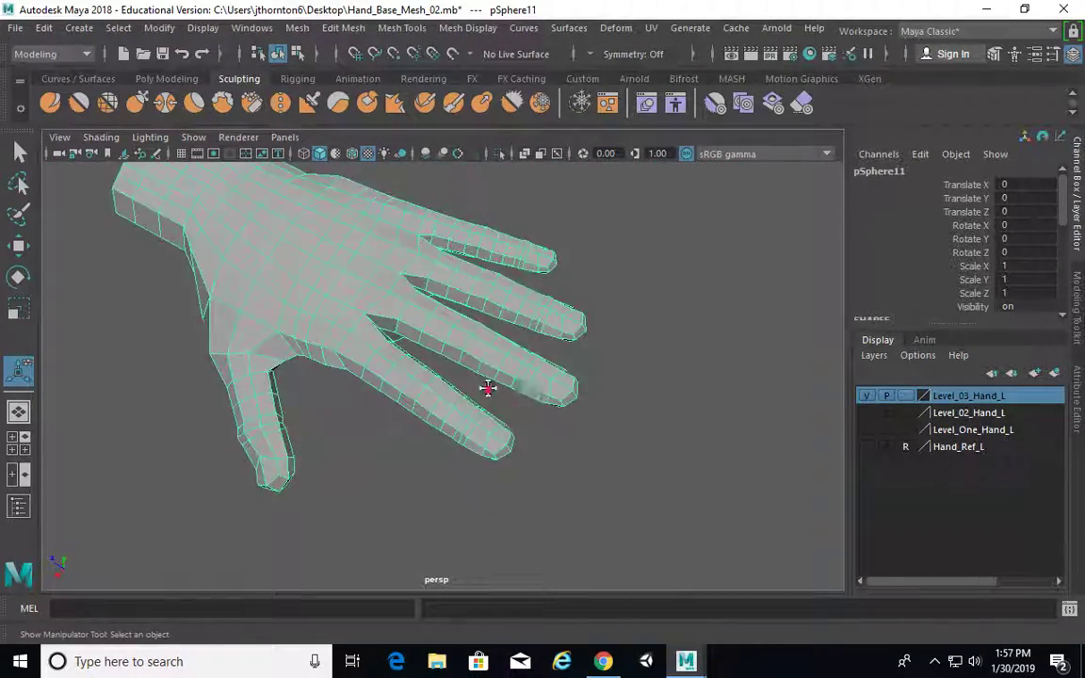
{"action": "right_click_drag", "start_coordinate": [487, 387], "coordinate": [574, 400], "text": "alt"}
{"action": "right_click_drag", "start_coordinate": [472, 423], "coordinate": [674, 438], "text": "alt"}
{"action": "middle_click_drag", "start_coordinate": [673, 437], "coordinate": [586, 315], "text": "alt"}
{"action": "right_click_drag", "start_coordinate": [521, 364], "coordinate": [683, 386], "text": "alt"}
{"action": "left_click_drag", "start_coordinate": [683, 386], "coordinate": [509, 367], "text": "alt"}
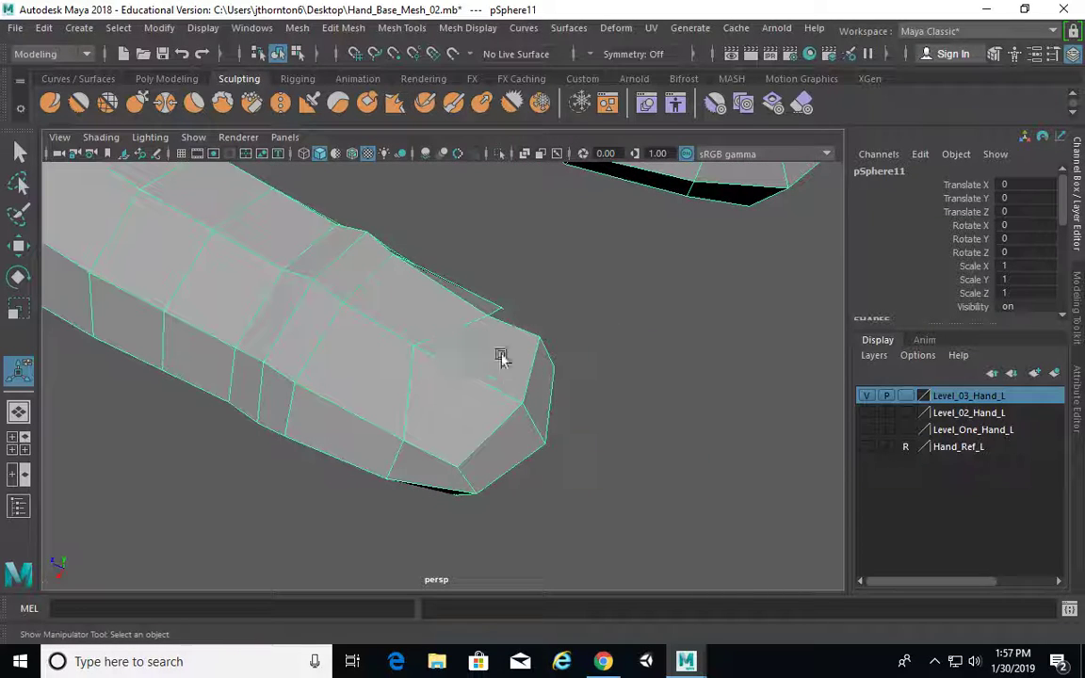
{"action": "left_click_drag", "start_coordinate": [525, 399], "coordinate": [523, 398], "text": "alt"}
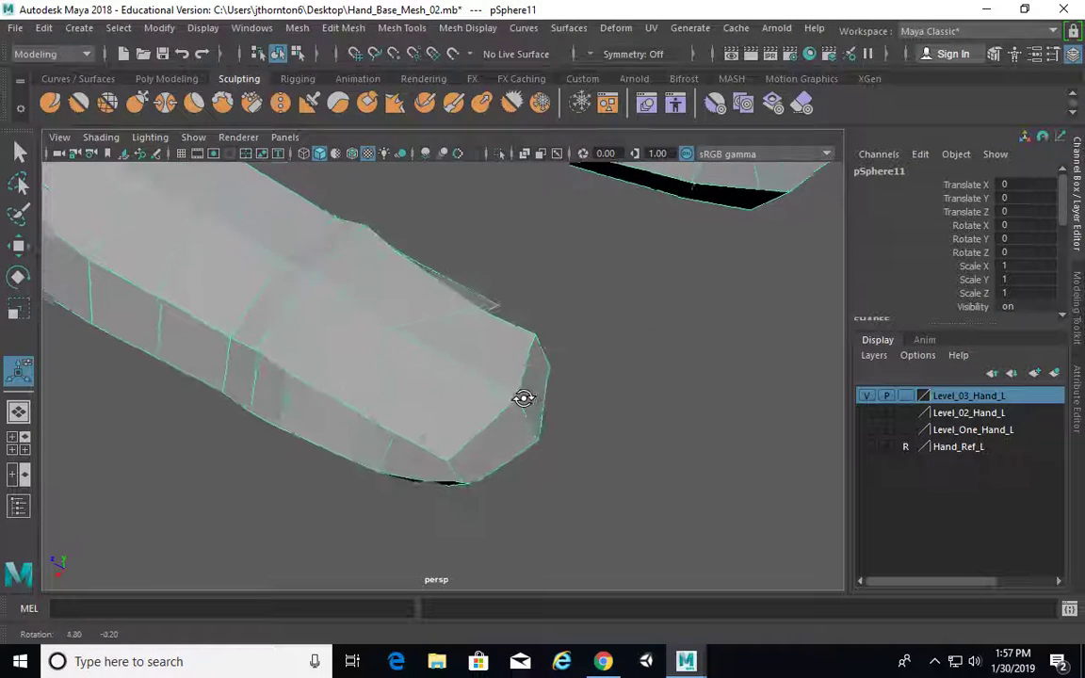
{"action": "right_click_drag", "start_coordinate": [507, 394], "coordinate": [567, 394], "text": "alt"}
{"action": "left_click", "coordinate": [394, 29]}
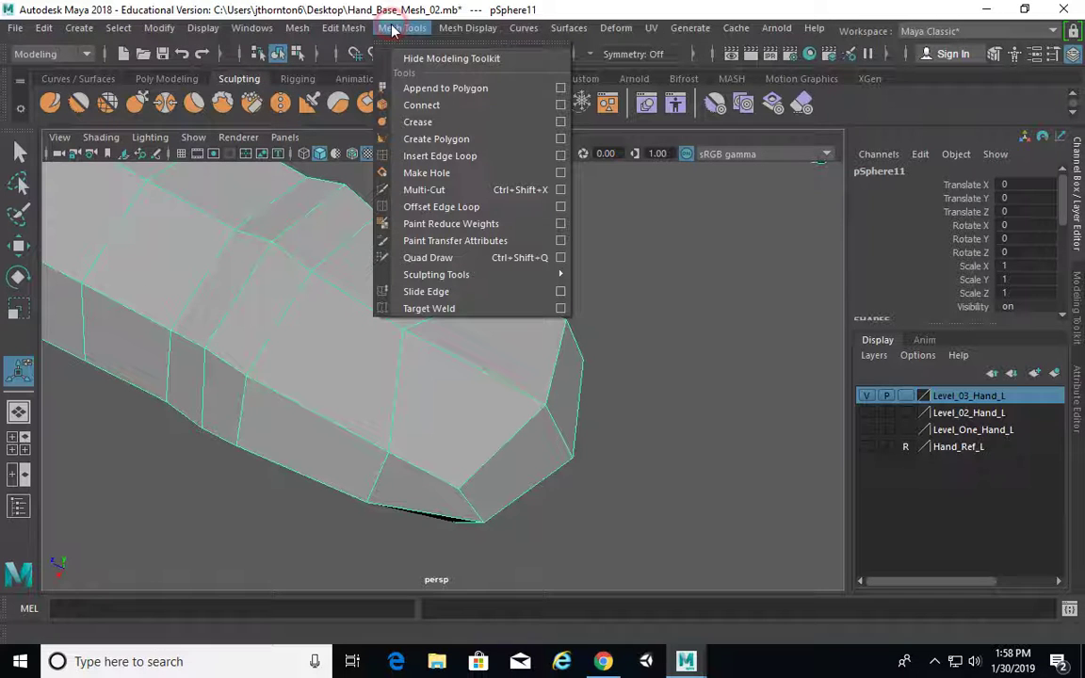
{"action": "left_click", "coordinate": [562, 155]}
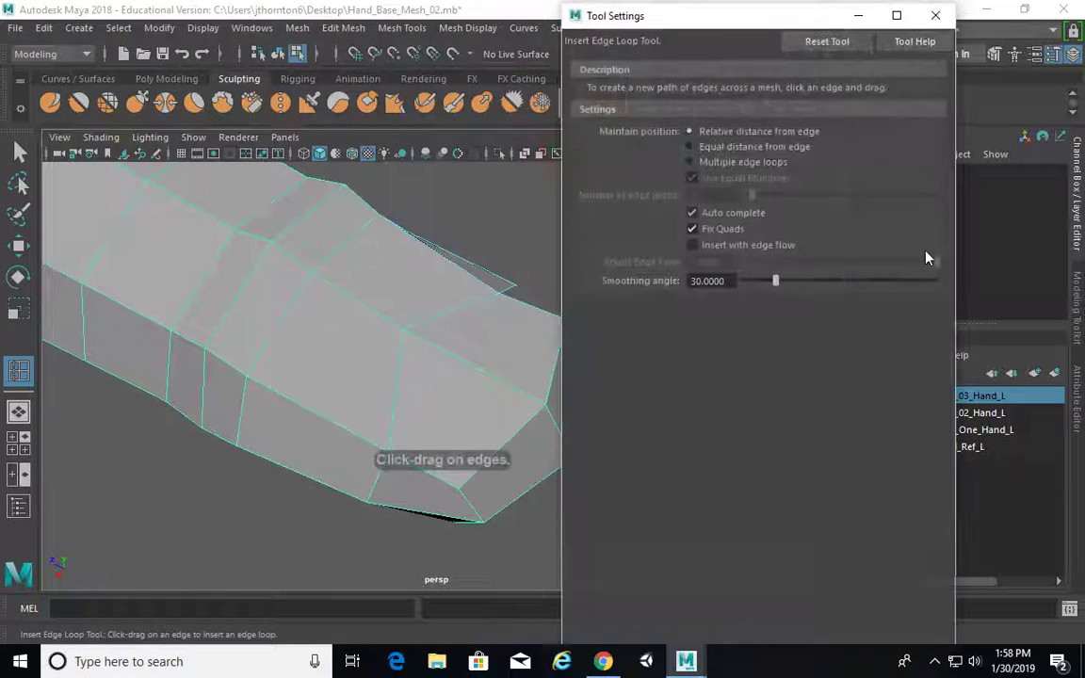
{"action": "left_click", "coordinate": [936, 15]}
{"action": "left_click_drag", "start_coordinate": [586, 414], "coordinate": [688, 358], "text": "alt"}
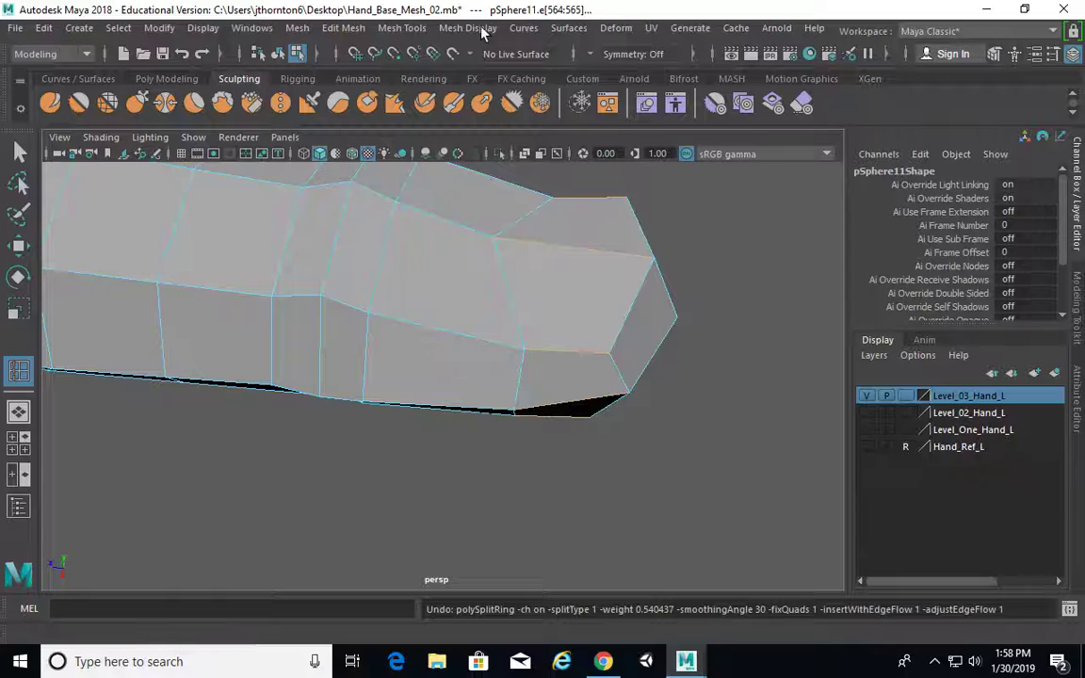
Turn off Insert with edge flow for the Insert Edge Loop tool and close its settings.
{"action": "left_click", "coordinate": [475, 28]}
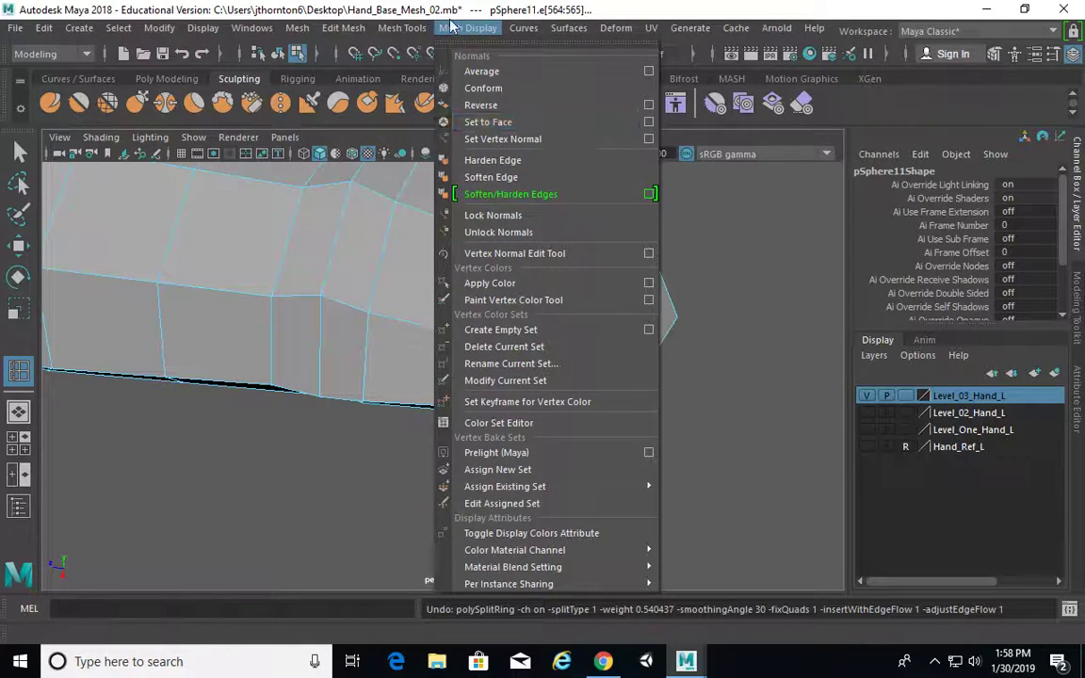
{"action": "left_click", "coordinate": [402, 28]}
{"action": "left_click", "coordinate": [558, 156]}
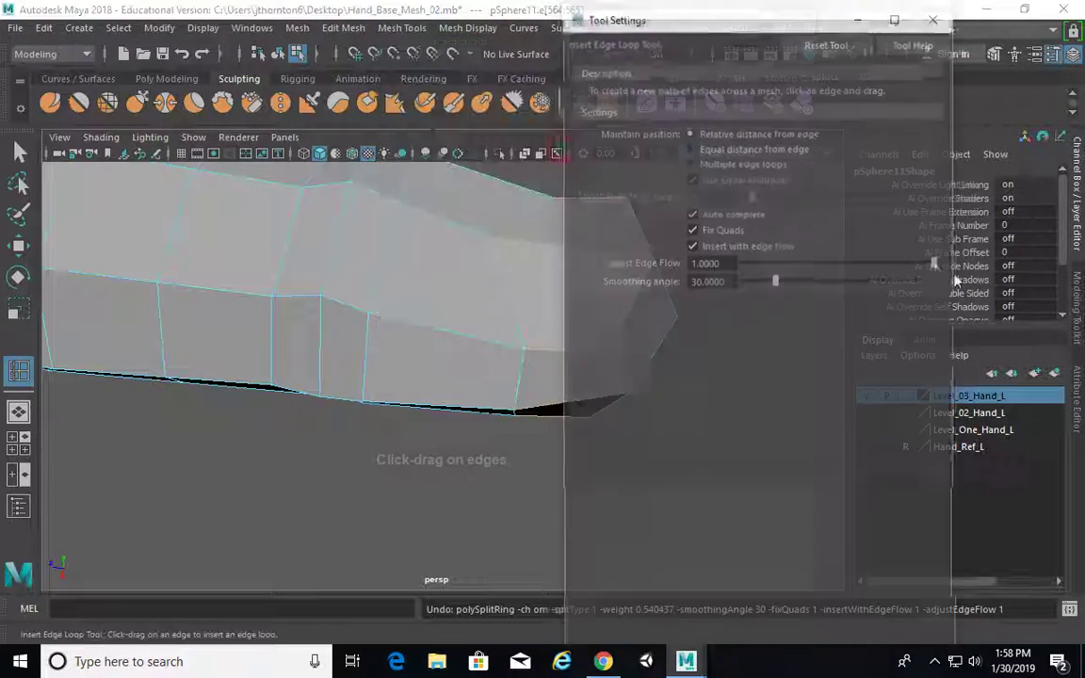
{"action": "left_click", "coordinate": [781, 245]}
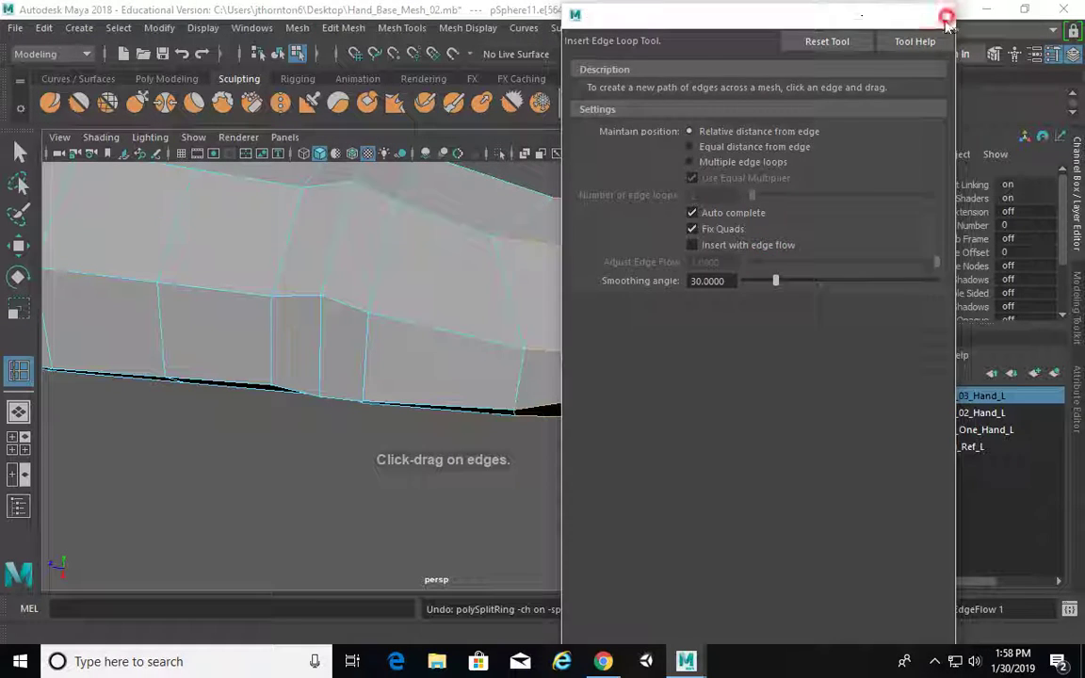
{"action": "left_click", "coordinate": [945, 18]}
Insert an edge loop without edge flow around the index fingertip, about midway along the last segment.
{"action": "left_click_drag", "start_coordinate": [581, 249], "coordinate": [575, 257]}
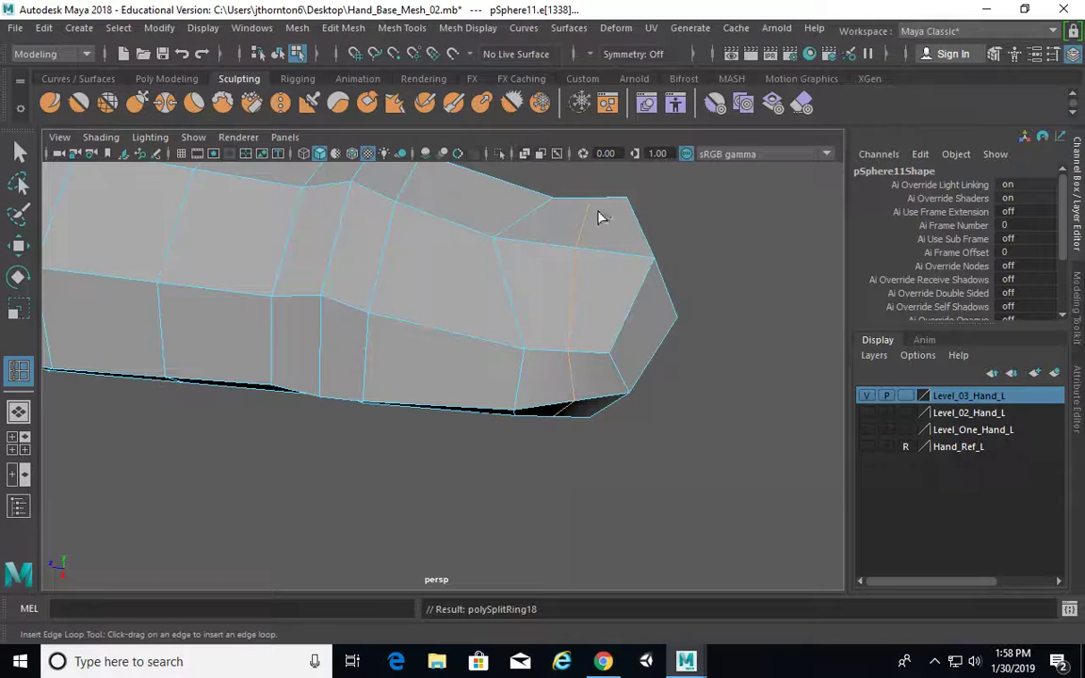
{"action": "key", "text": "ctrl+z"}
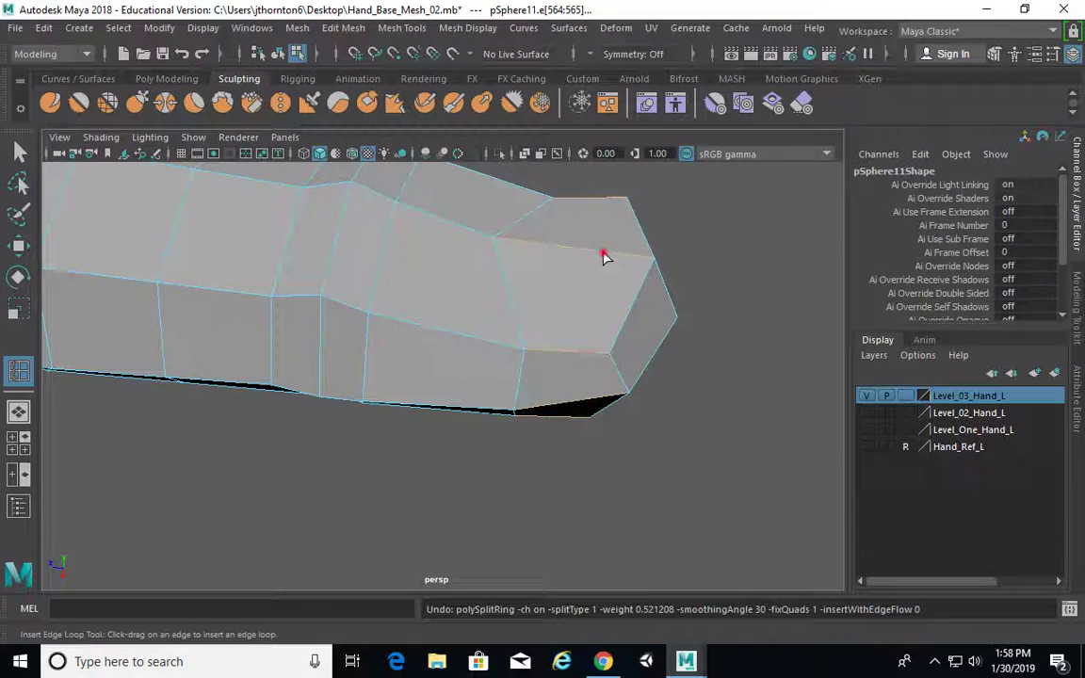
{"action": "left_click_drag", "start_coordinate": [591, 256], "coordinate": [618, 223], "text": "alt"}
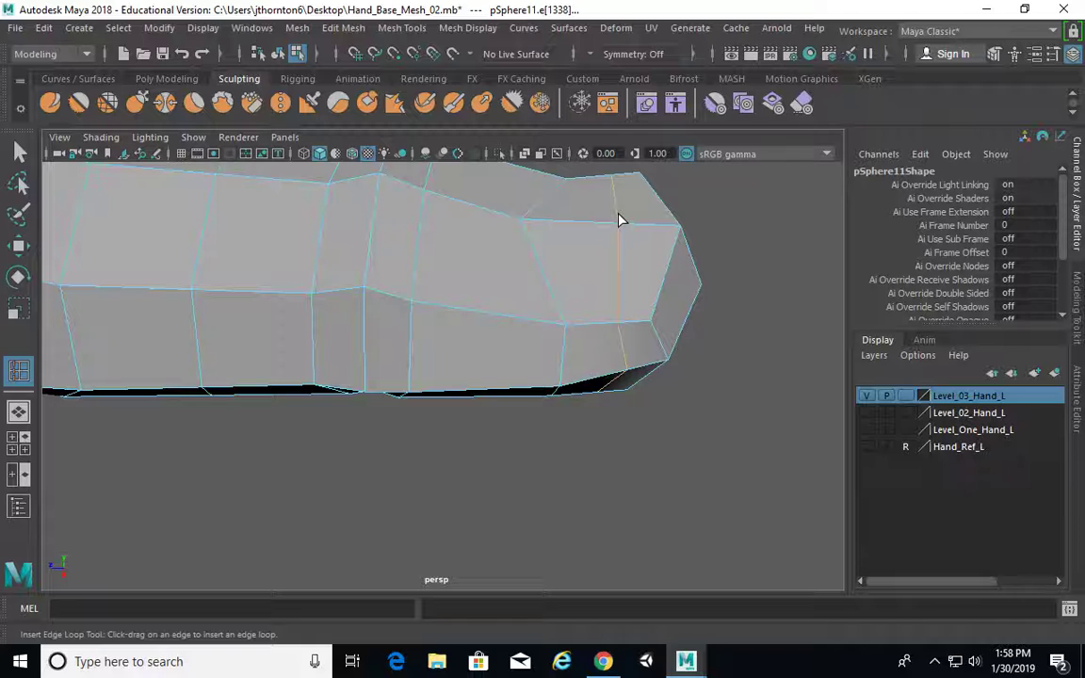
{"action": "left_click_drag", "start_coordinate": [682, 252], "coordinate": [565, 279], "text": "alt"}
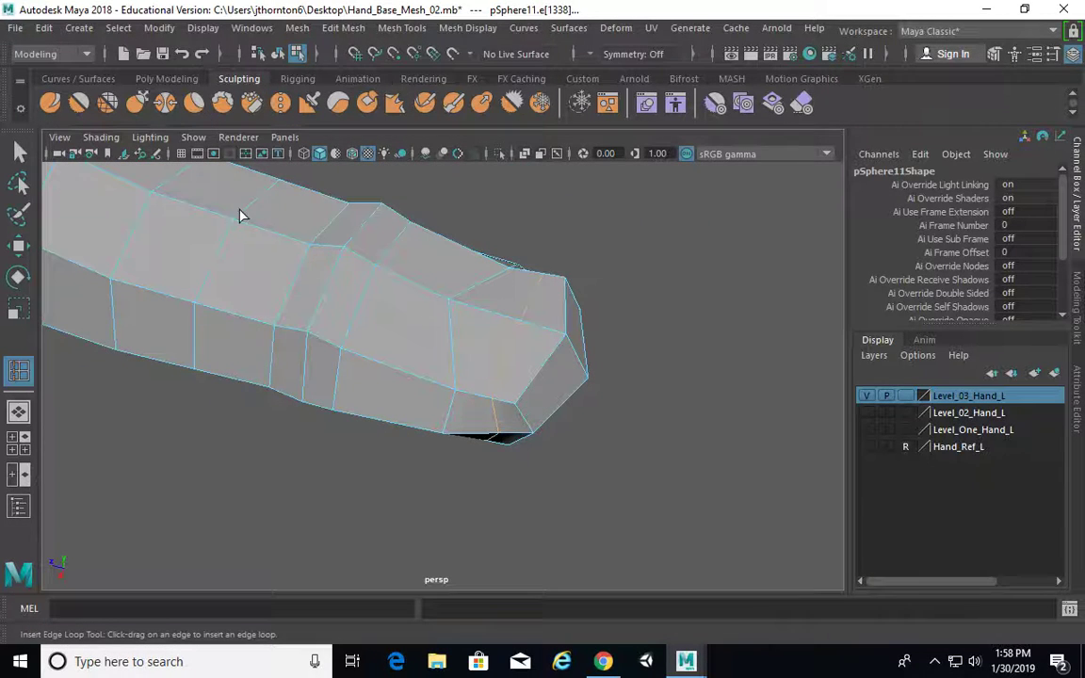
{"action": "left_click_drag", "start_coordinate": [511, 337], "coordinate": [436, 279], "text": "alt"}
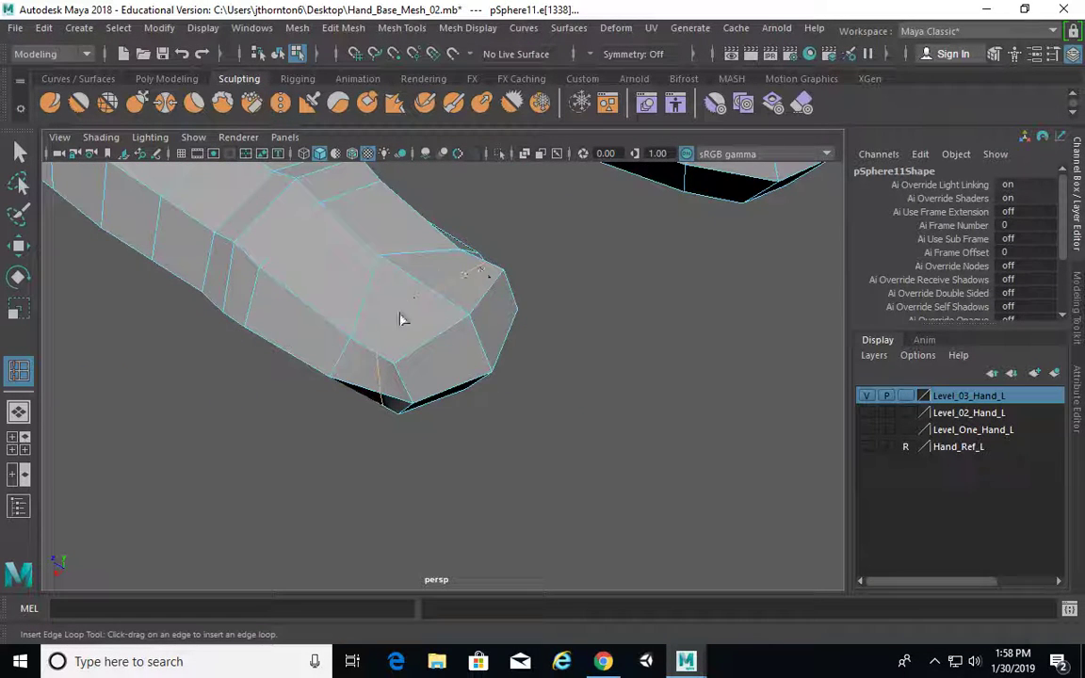
Select the four nail-area faces on top of the index fingertip and extrude them inward into a shallow recess.
{"action": "left_click", "coordinate": [19, 151]}
{"action": "right_click_drag", "start_coordinate": [250, 331], "coordinate": [514, 367], "text": "alt"}
{"action": "left_click_drag", "start_coordinate": [540, 370], "coordinate": [498, 330], "text": "alt"}
{"action": "right_click_drag", "start_coordinate": [475, 294], "coordinate": [474, 220]}
{"action": "left_click", "coordinate": [498, 301]}
{"action": "left_click", "coordinate": [405, 366], "text": "shift"}
{"action": "left_click", "coordinate": [439, 400], "text": "shift"}
{"action": "left_click", "coordinate": [508, 328], "text": "shift"}
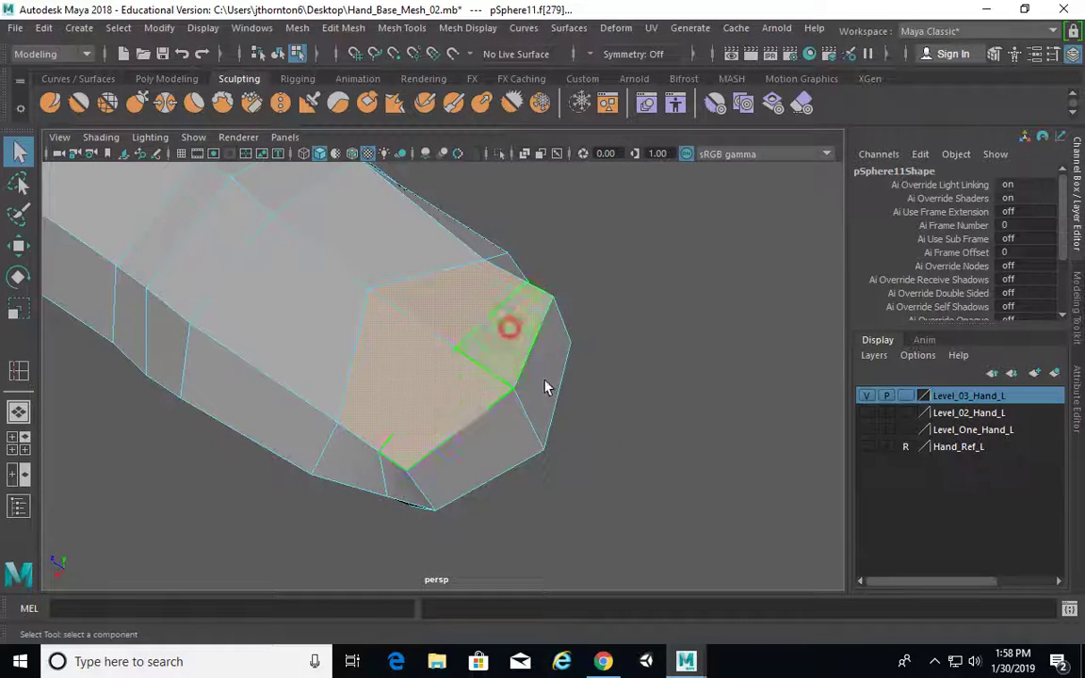
{"action": "left_click_drag", "start_coordinate": [617, 393], "coordinate": [668, 403], "text": "alt"}
{"action": "right_click_drag", "start_coordinate": [669, 403], "coordinate": [685, 430], "text": "alt"}
{"action": "left_click_drag", "start_coordinate": [685, 433], "coordinate": [703, 407], "text": "alt"}
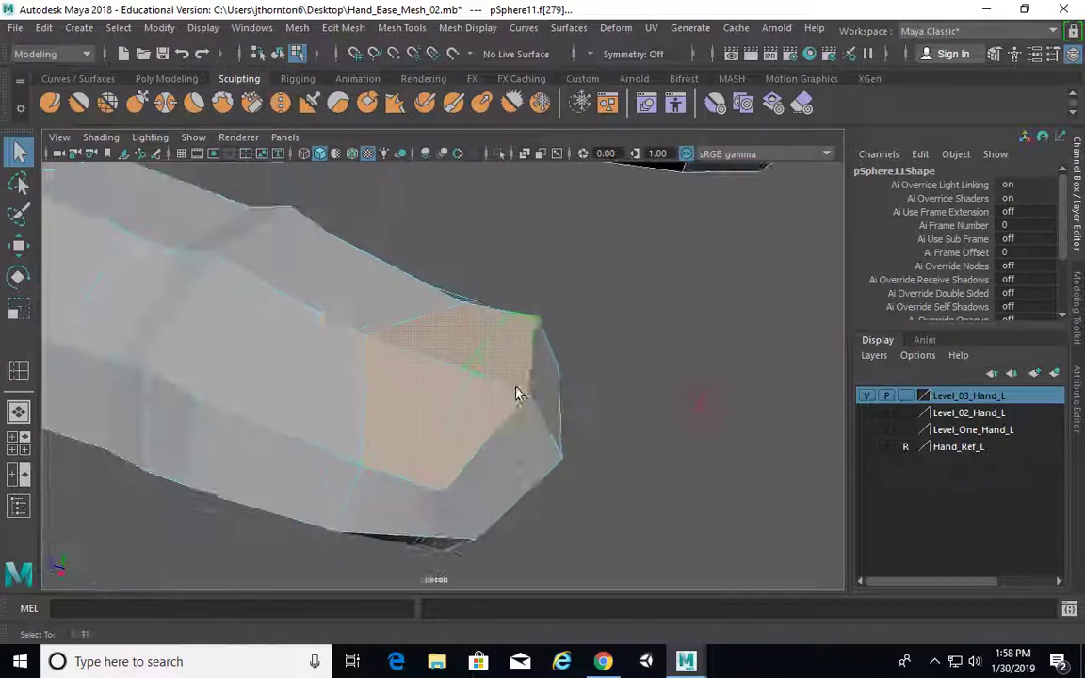
{"action": "right_click_drag", "start_coordinate": [487, 279], "coordinate": [486, 326], "text": "shift"}
{"action": "left_click_drag", "start_coordinate": [509, 370], "coordinate": [561, 393], "text": "alt"}
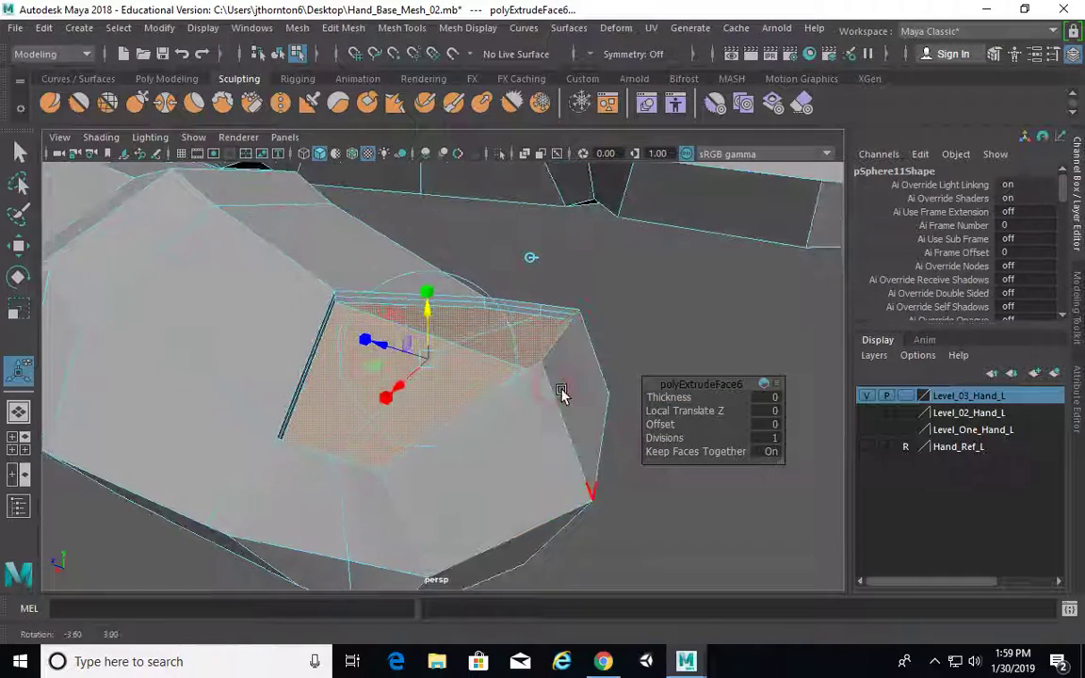
Extrude the recessed fingertip faces again, shape them into a raised fingernail, and display the finger smoothed.
{"action": "key", "text": "ctrl+e"}
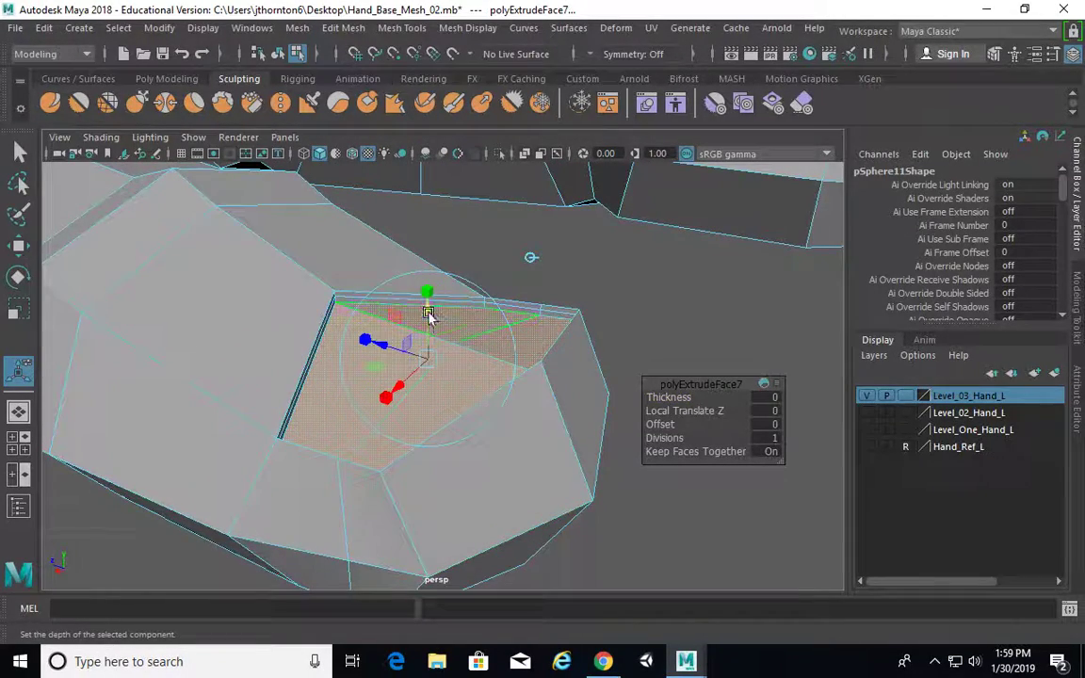
{"action": "left_click_drag", "start_coordinate": [428, 321], "coordinate": [608, 403], "text": "alt"}
{"action": "left_click_drag", "start_coordinate": [308, 425], "coordinate": [304, 378], "text": "alt"}
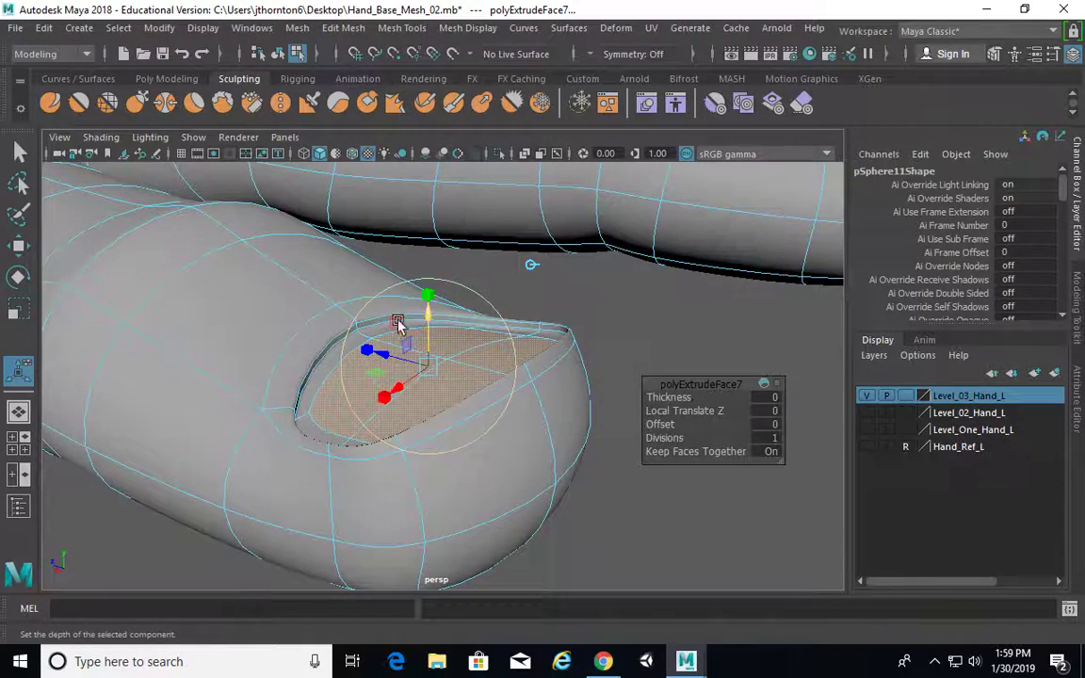
{"action": "left_click_drag", "start_coordinate": [464, 426], "coordinate": [569, 419], "text": "alt"}
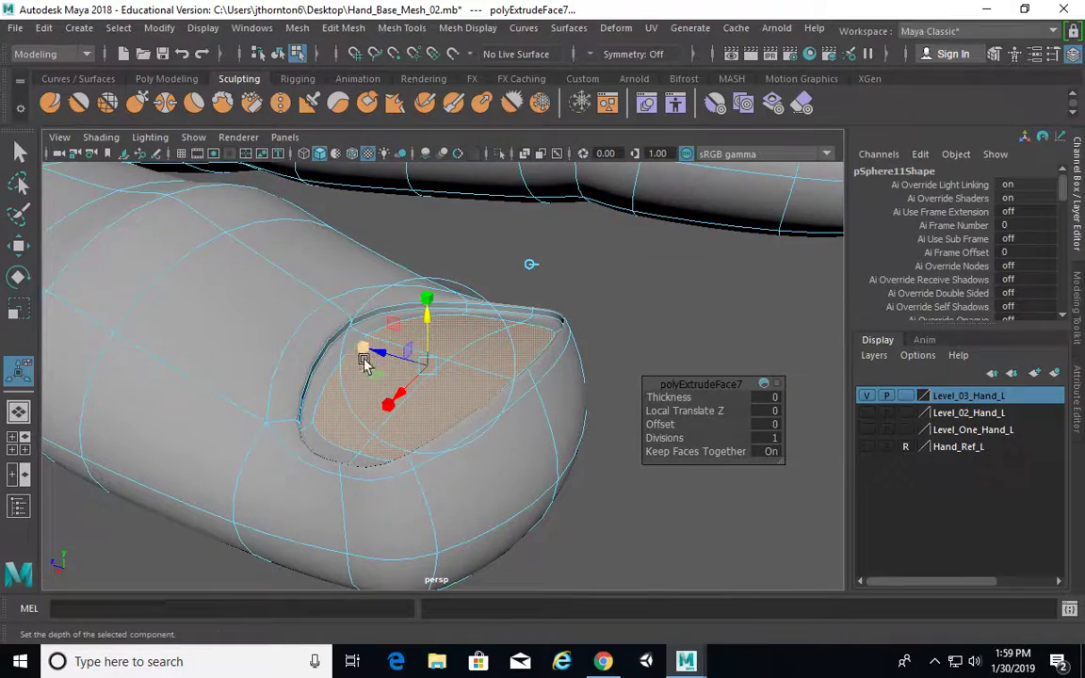
{"action": "left_click_drag", "start_coordinate": [365, 365], "coordinate": [420, 337], "text": "alt"}
{"action": "left_click", "coordinate": [626, 291]}
{"action": "left_click_drag", "start_coordinate": [627, 294], "coordinate": [637, 334], "text": "alt"}
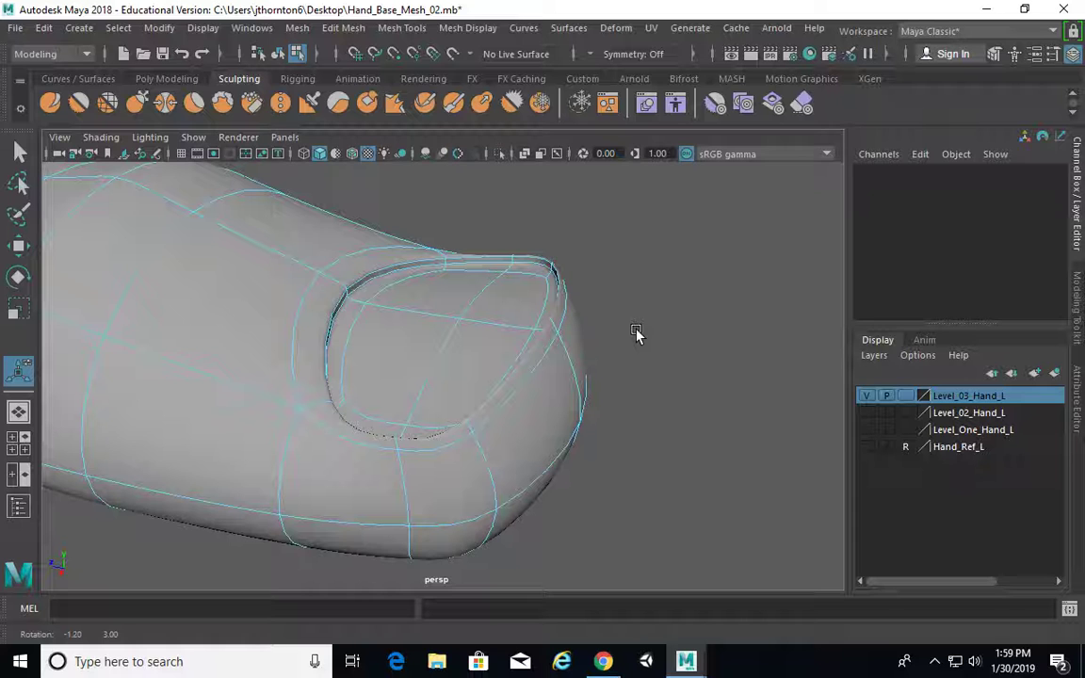
Display the finger mesh unsmoothed and examine the stacked edges along the front rim of the index fingernail recess.
{"action": "left_click_drag", "start_coordinate": [337, 285], "coordinate": [440, 293], "text": "alt"}
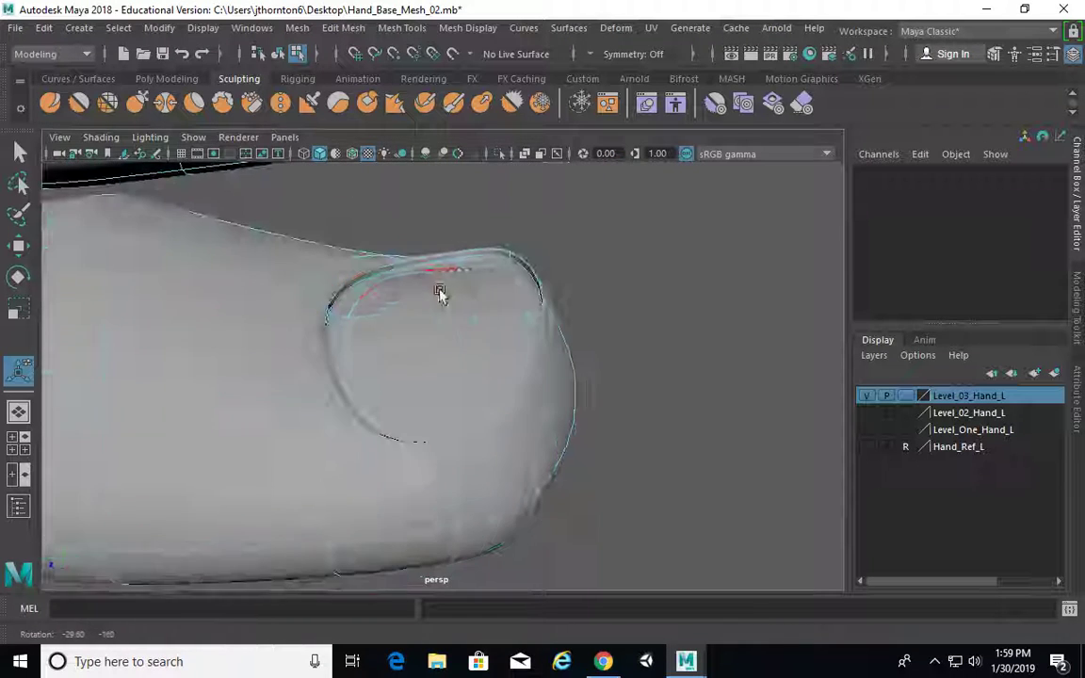
{"action": "key", "text": "1"}
{"action": "right_click_drag", "start_coordinate": [444, 314], "coordinate": [467, 322], "text": "alt"}
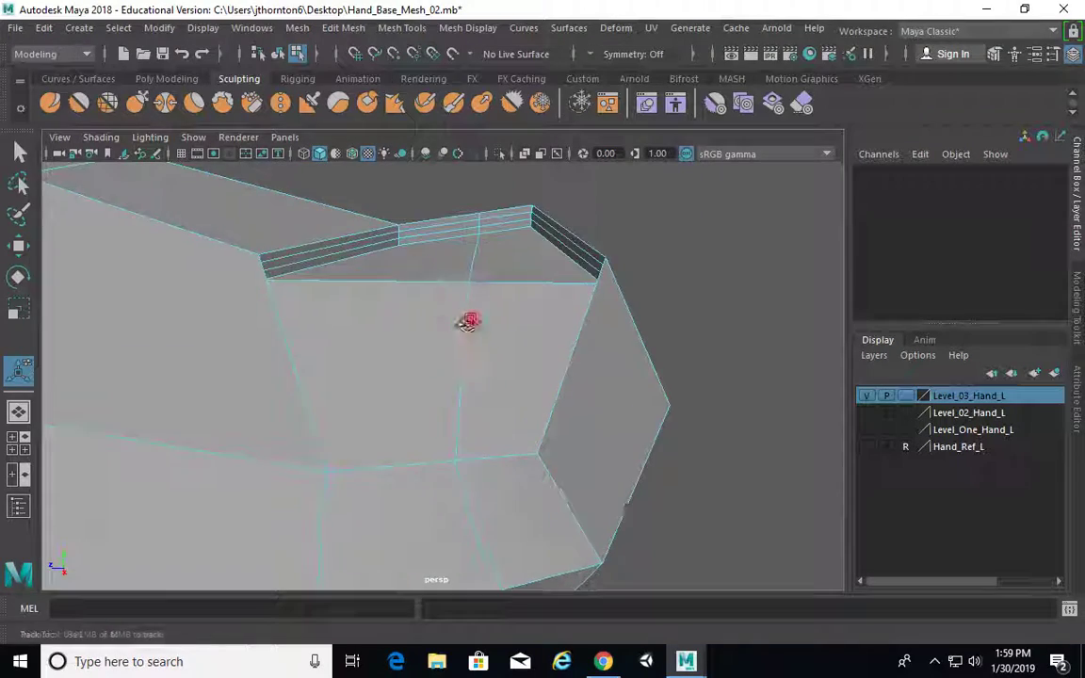
{"action": "left_click_drag", "start_coordinate": [467, 322], "coordinate": [414, 322], "text": "alt"}
{"action": "left_click_drag", "start_coordinate": [537, 330], "coordinate": [563, 277], "text": "alt"}
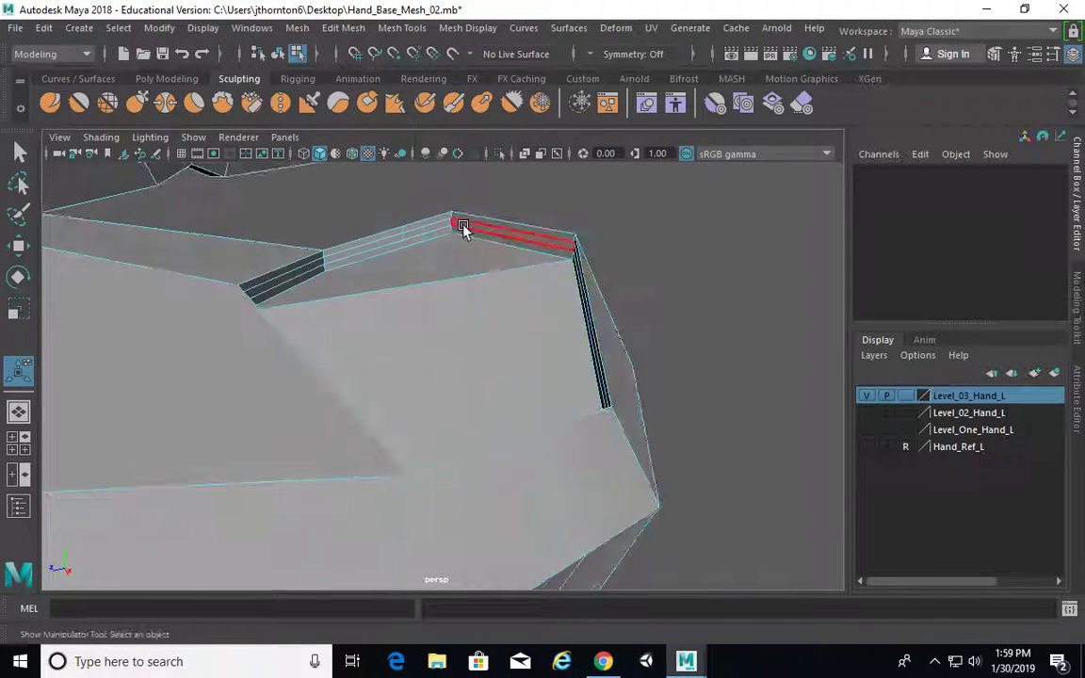
{"action": "left_click_drag", "start_coordinate": [511, 230], "coordinate": [476, 259], "text": "alt"}
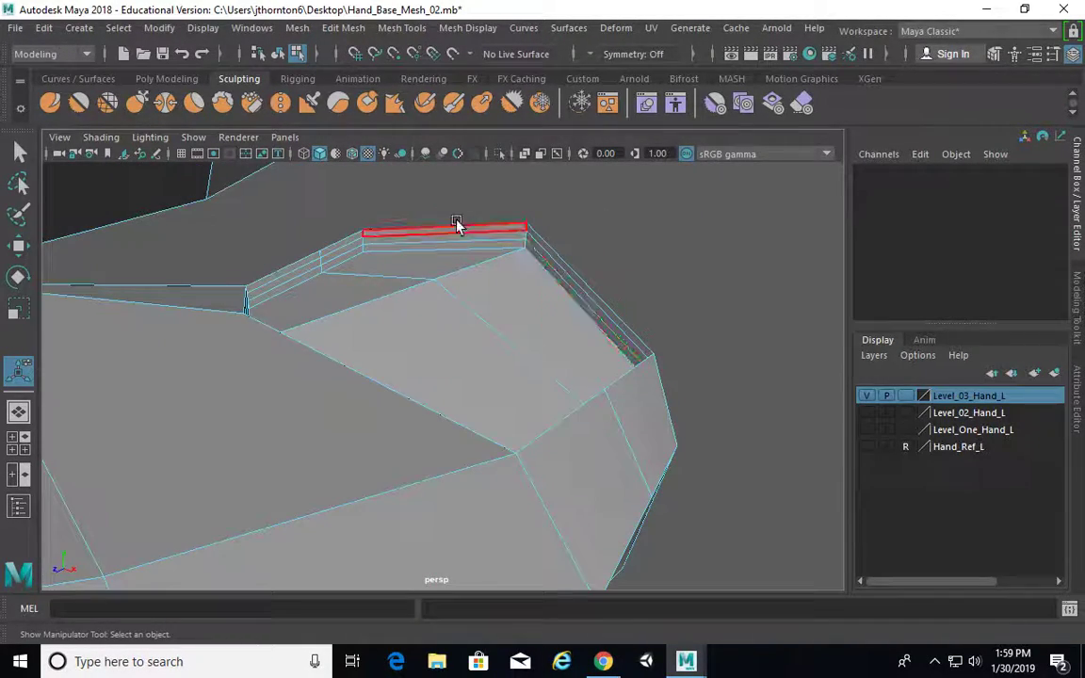
{"action": "left_click_drag", "start_coordinate": [588, 244], "coordinate": [509, 230], "text": "alt"}
Select the outermost edges along the front rim of the index fingernail recess and move them forward toward the fingertip.
{"action": "right_click_drag", "start_coordinate": [509, 172], "coordinate": [499, 131]}
{"action": "left_click", "coordinate": [509, 224]}
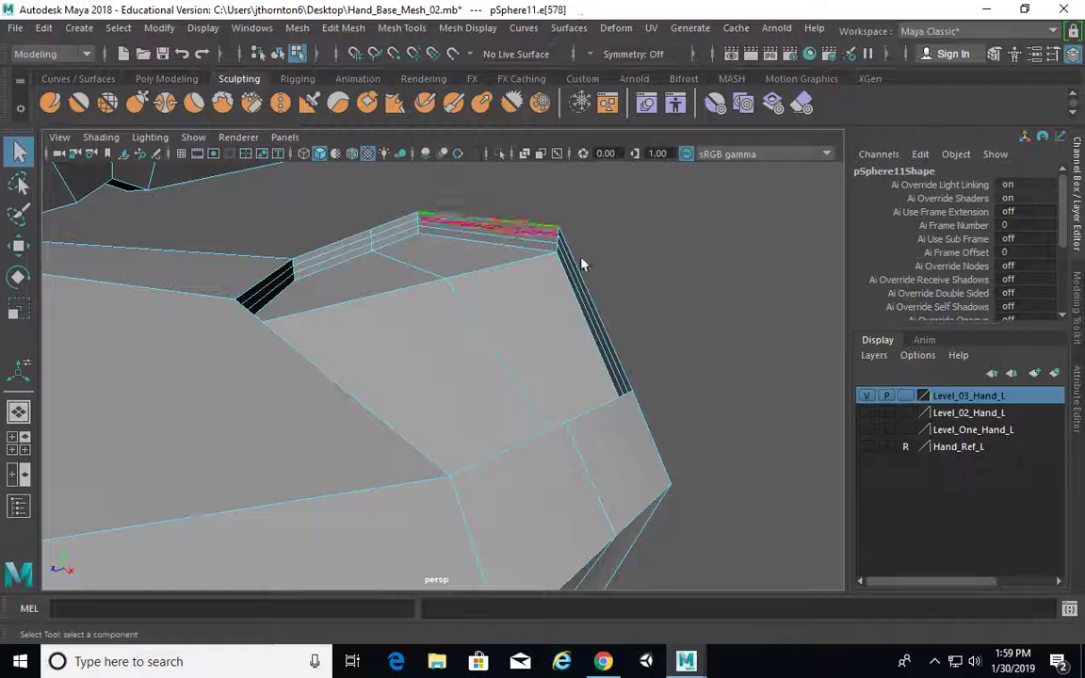
{"action": "left_click_drag", "start_coordinate": [582, 264], "coordinate": [568, 256], "text": "alt"}
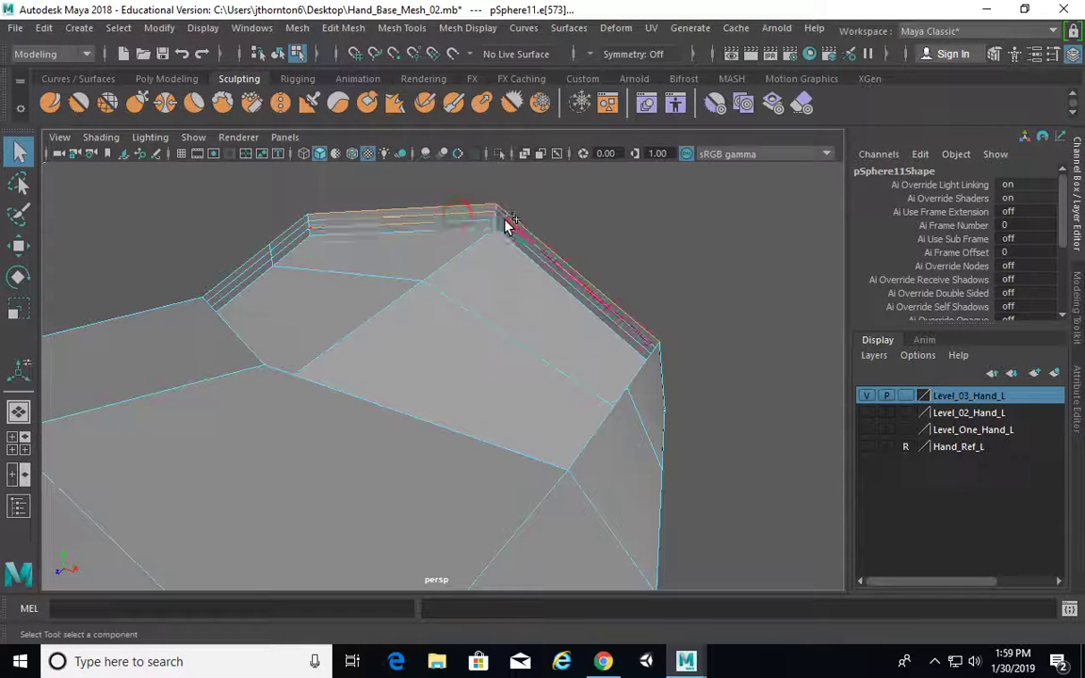
{"action": "left_click_drag", "start_coordinate": [540, 245], "coordinate": [501, 226], "text": "alt"}
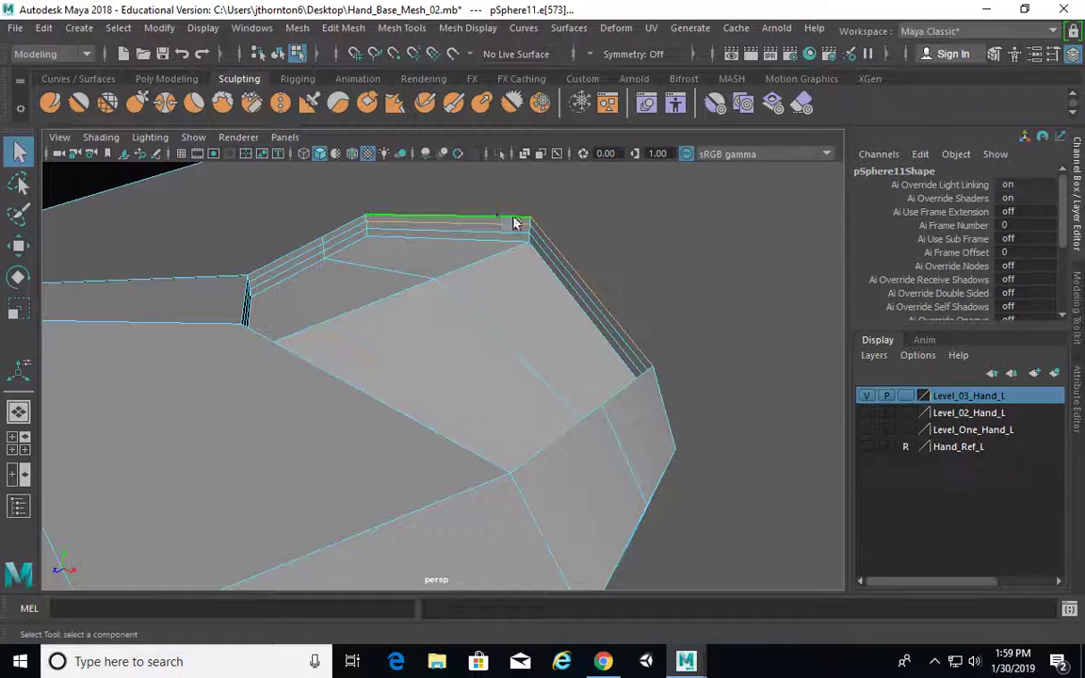
{"action": "left_click", "coordinate": [544, 232], "text": "shift"}
{"action": "left_click_drag", "start_coordinate": [654, 304], "coordinate": [560, 316], "text": "alt"}
{"action": "key", "text": "w"}
{"action": "left_click_drag", "start_coordinate": [506, 282], "coordinate": [556, 242]}
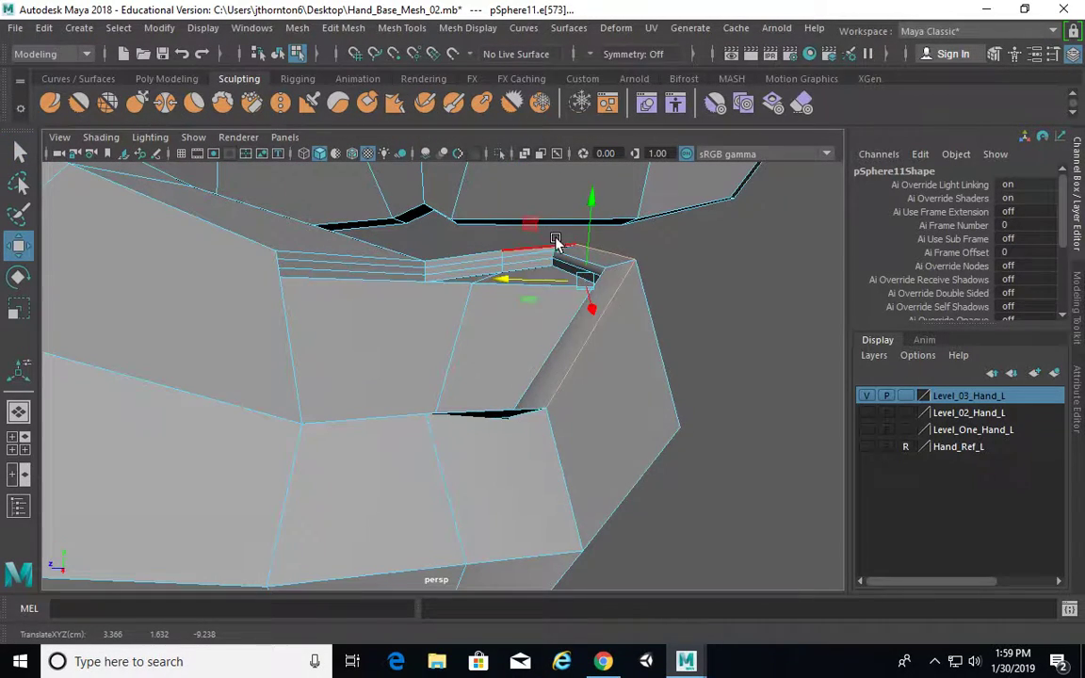
Select the second row of edges along the nail's front rim, move it forward and slightly down, and clear the selection.
{"action": "left_click_drag", "start_coordinate": [595, 195], "coordinate": [534, 233], "text": "alt"}
{"action": "left_click", "coordinate": [534, 234]}
{"action": "key", "text": "q"}
{"action": "left_click_drag", "start_coordinate": [617, 271], "coordinate": [505, 306], "text": "alt"}
{"action": "key", "text": "w"}
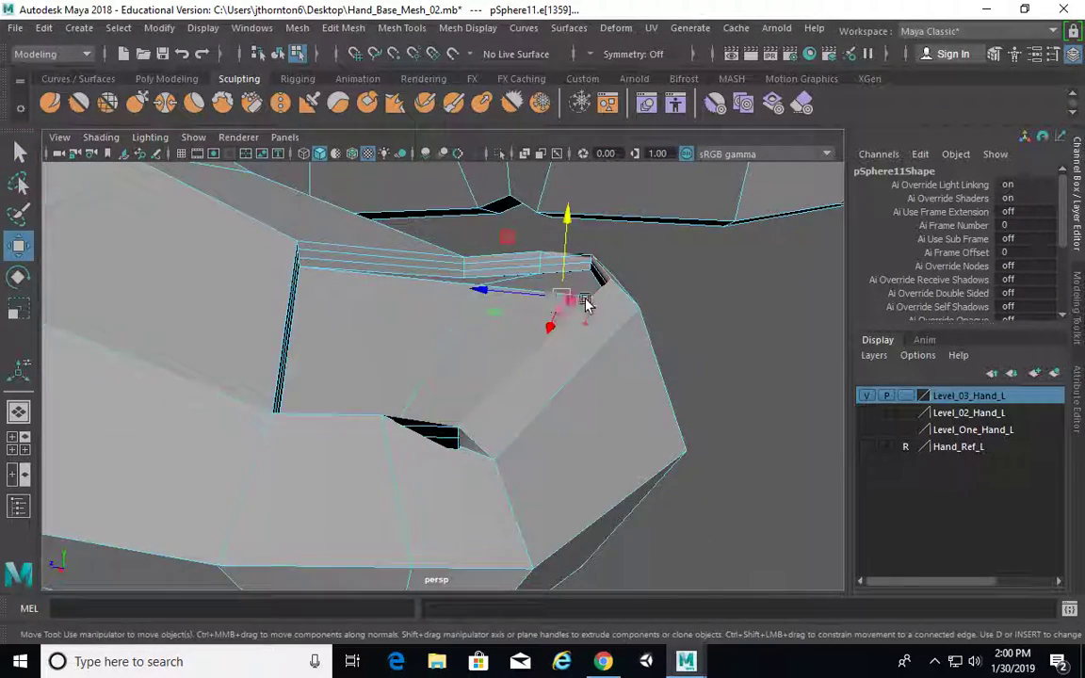
{"action": "left_click_drag", "start_coordinate": [584, 301], "coordinate": [603, 292], "text": "alt"}
{"action": "mouse_move", "coordinate": [530, 286]}
{"action": "left_mouse_down"}
{"action": "mouse_move", "coordinate": [556, 286]}
{"action": "mouse_move", "coordinate": [544, 285]}
{"action": "left_mouse_up"}
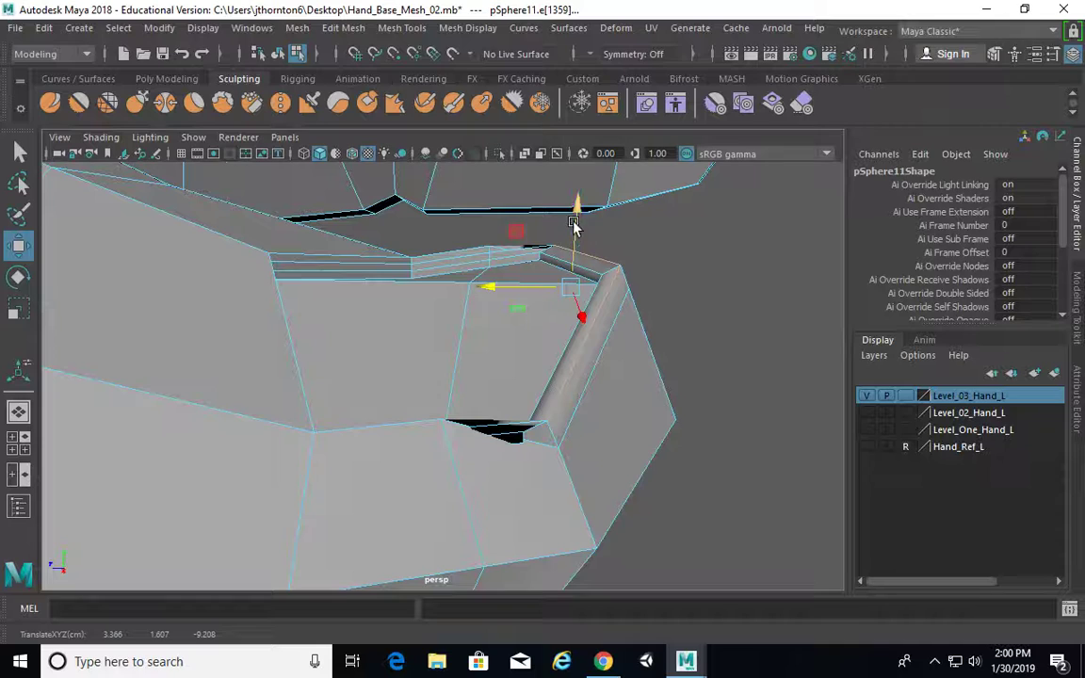
{"action": "left_click_drag", "start_coordinate": [573, 226], "coordinate": [580, 244]}
{"action": "left_click_drag", "start_coordinate": [533, 294], "coordinate": [646, 290]}
{"action": "left_click", "coordinate": [676, 235]}
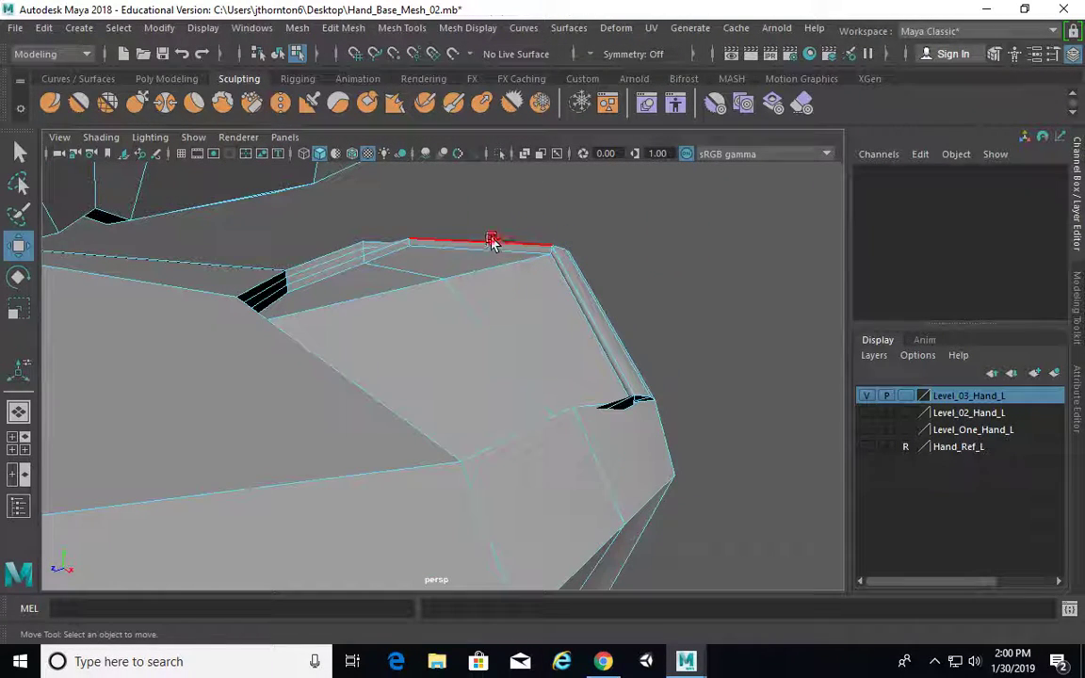
Move the third row of front rim edges forward and slightly down, and display the fingernail smoothed.
{"action": "left_click", "coordinate": [491, 241]}
{"action": "left_click_drag", "start_coordinate": [692, 339], "coordinate": [525, 302], "text": "alt"}
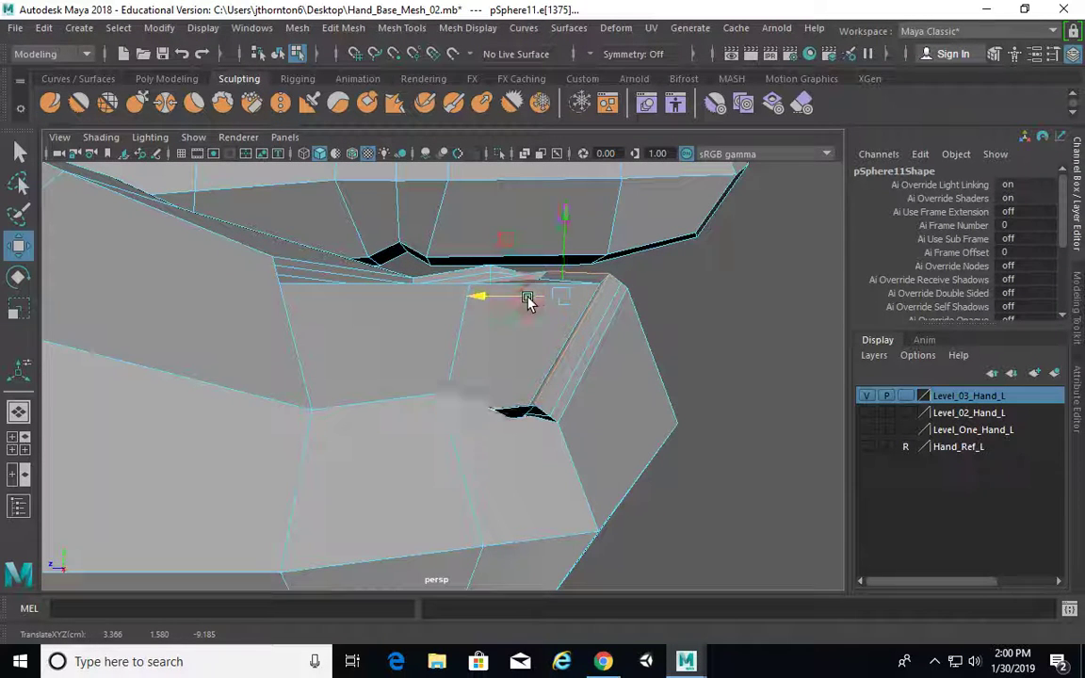
{"action": "left_click_drag", "start_coordinate": [569, 217], "coordinate": [574, 231]}
{"action": "left_click_drag", "start_coordinate": [637, 292], "coordinate": [719, 322], "text": "alt"}
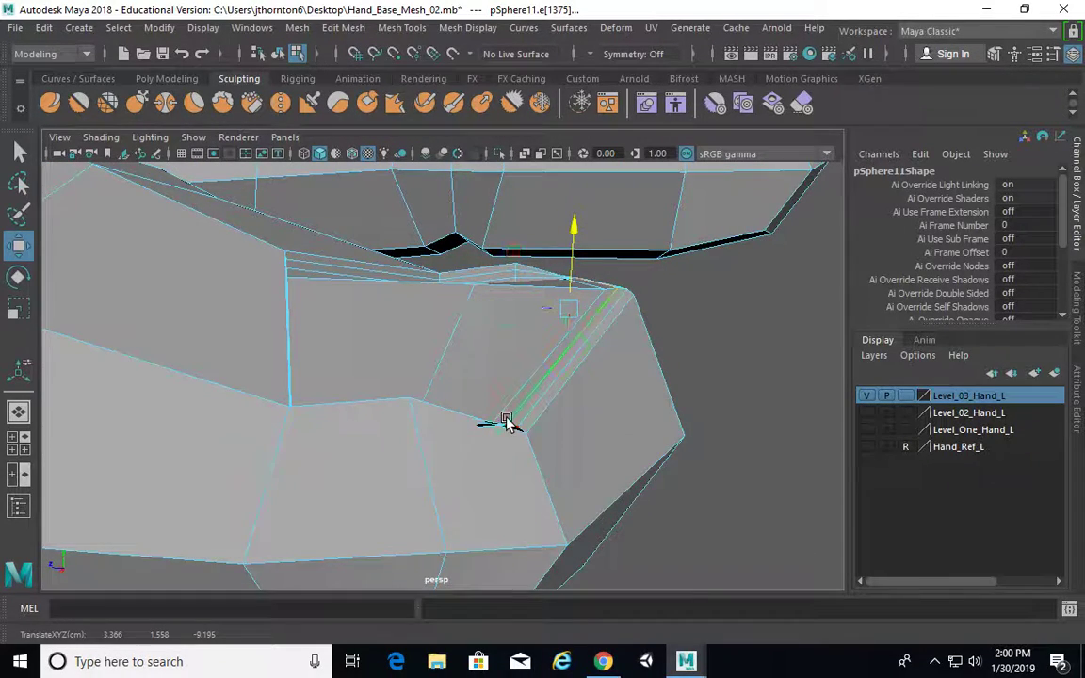
{"action": "left_click_drag", "start_coordinate": [505, 421], "coordinate": [656, 387], "text": "alt"}
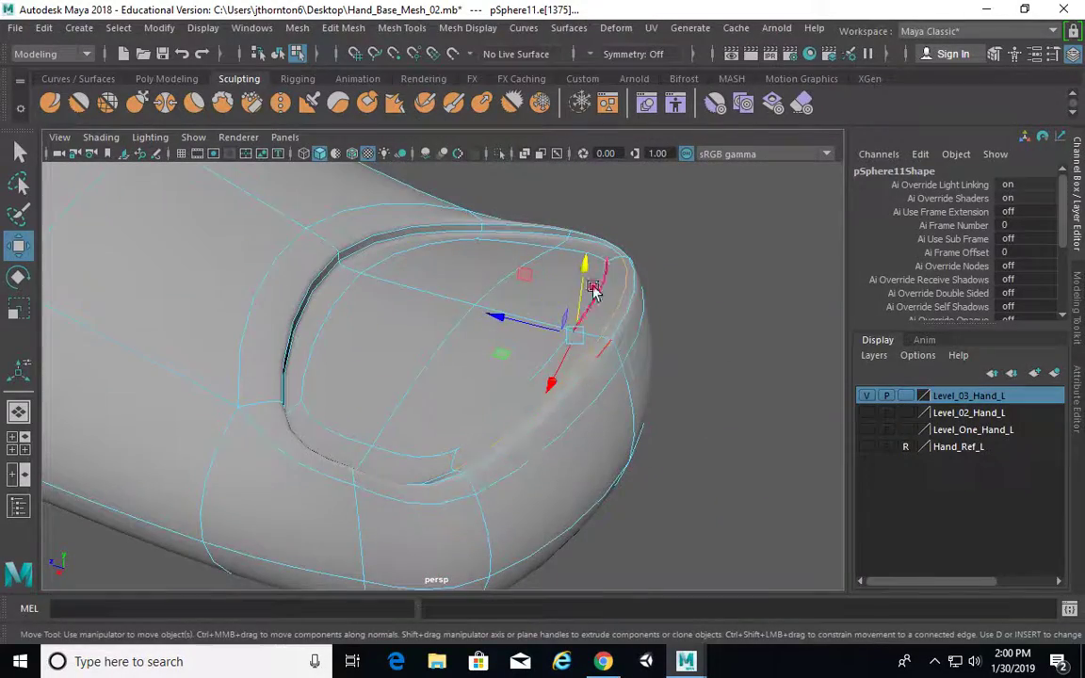
{"action": "left_click_drag", "start_coordinate": [593, 290], "coordinate": [558, 283], "text": "alt"}
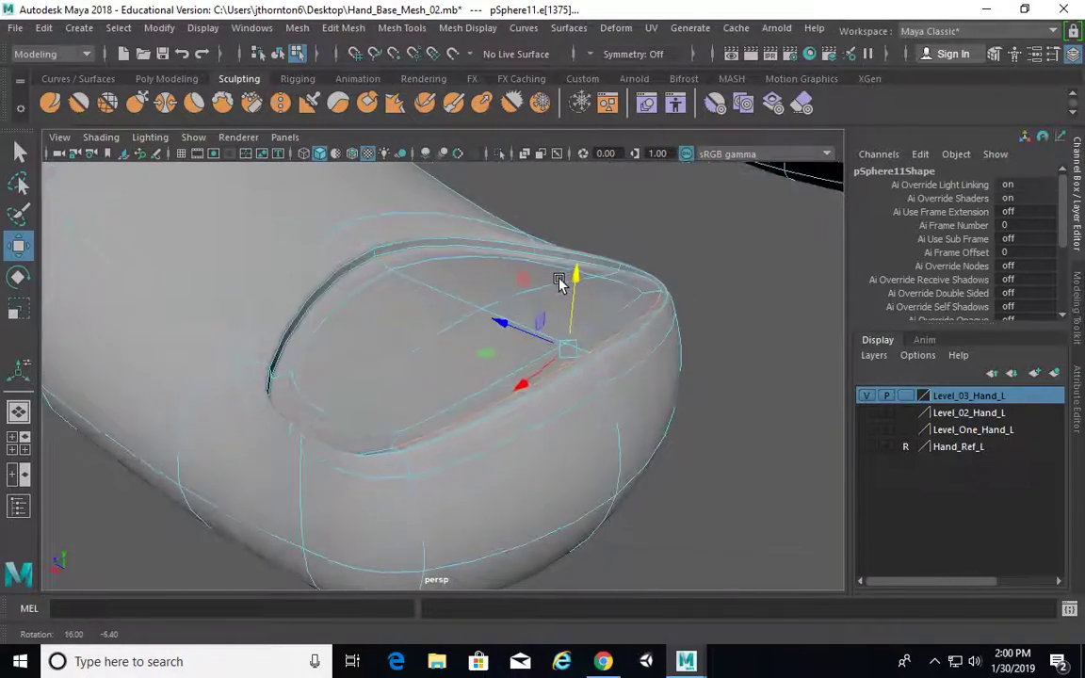
Show the fingertip unsmoothed and select the fingernail faces together with the narrow strip along the nail's front edge.
{"action": "key", "text": "1"}
{"action": "right_click_drag", "start_coordinate": [548, 325], "coordinate": [553, 219], "text": "alt"}
{"action": "left_click", "coordinate": [719, 302]}
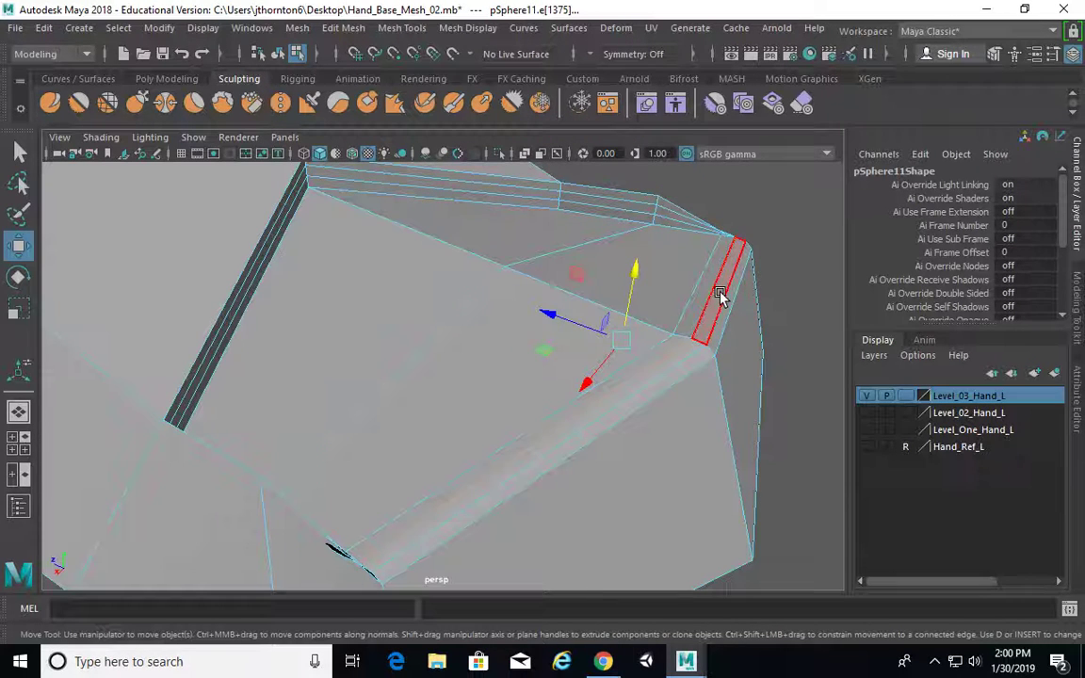
{"action": "left_click", "coordinate": [709, 295]}
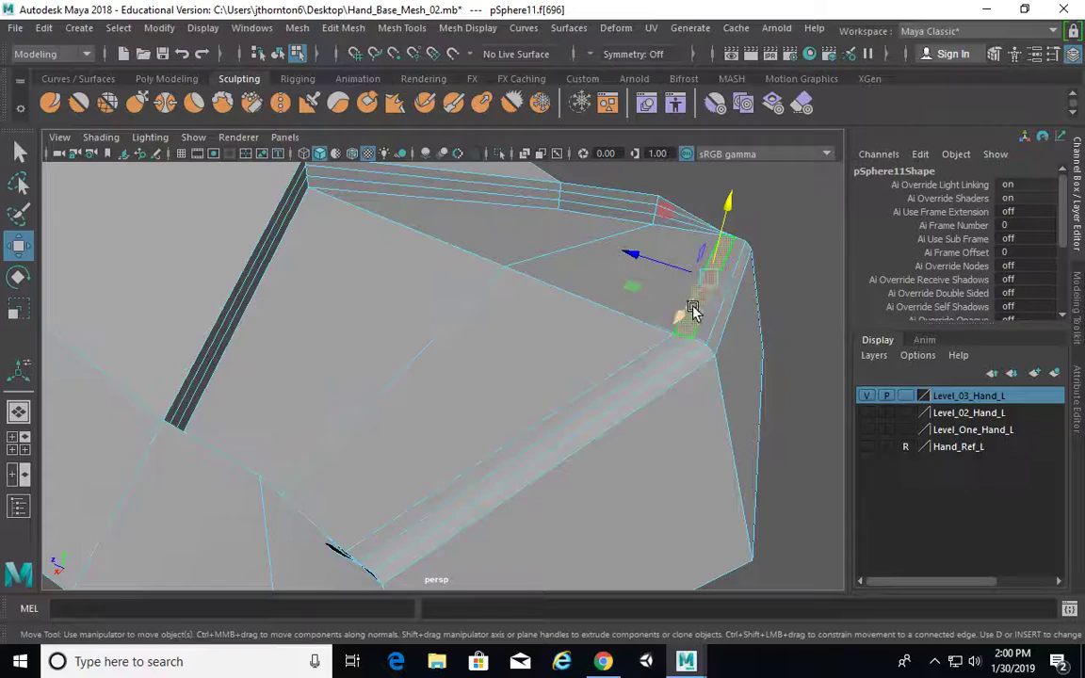
{"action": "key", "text": "q"}
{"action": "left_click", "coordinate": [657, 299]}
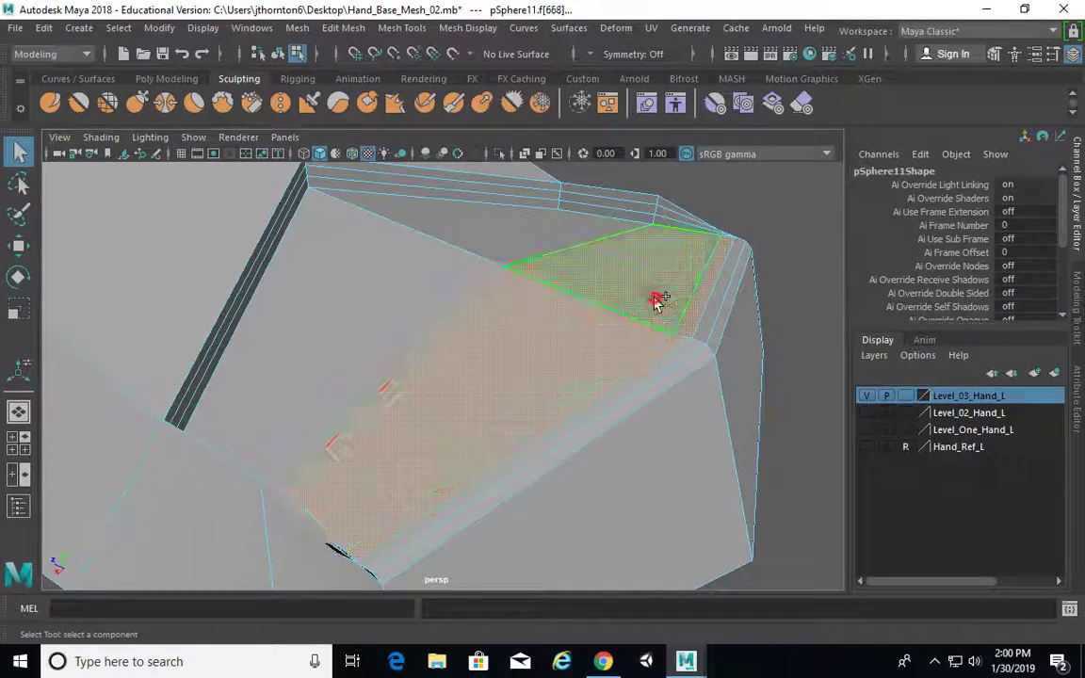
{"action": "left_click", "coordinate": [523, 234], "text": "shift"}
{"action": "left_click", "coordinate": [405, 296], "text": "shift"}
{"action": "scroll", "coordinate": [565, 334], "scroll_direction": "down", "scroll_amount": 5}
{"action": "mouse_move", "coordinate": [441, 310]}
{"action": "left_mouse_down", "text": "alt"}
{"action": "mouse_move", "coordinate": [324, 294]}
{"action": "mouse_move", "coordinate": [453, 302]}
{"action": "mouse_move", "coordinate": [529, 292]}
{"action": "mouse_move", "coordinate": [438, 319]}
{"action": "left_mouse_up", "text": "alt"}
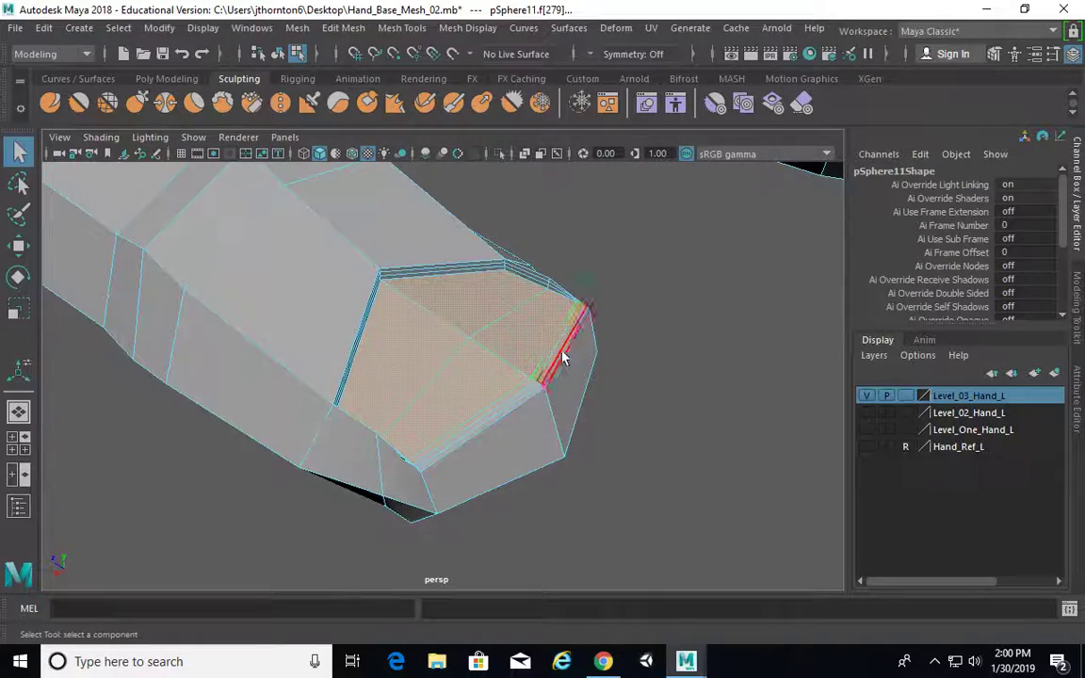
{"action": "left_click_drag", "start_coordinate": [491, 351], "coordinate": [635, 331], "text": "alt"}
{"action": "right_click_drag", "start_coordinate": [528, 283], "coordinate": [528, 324], "text": "shift"}
{"action": "left_click_drag", "start_coordinate": [392, 346], "coordinate": [524, 369], "text": "alt"}
{"action": "key", "text": "ctrl+z"}
{"action": "key", "text": "ctrl+z"}
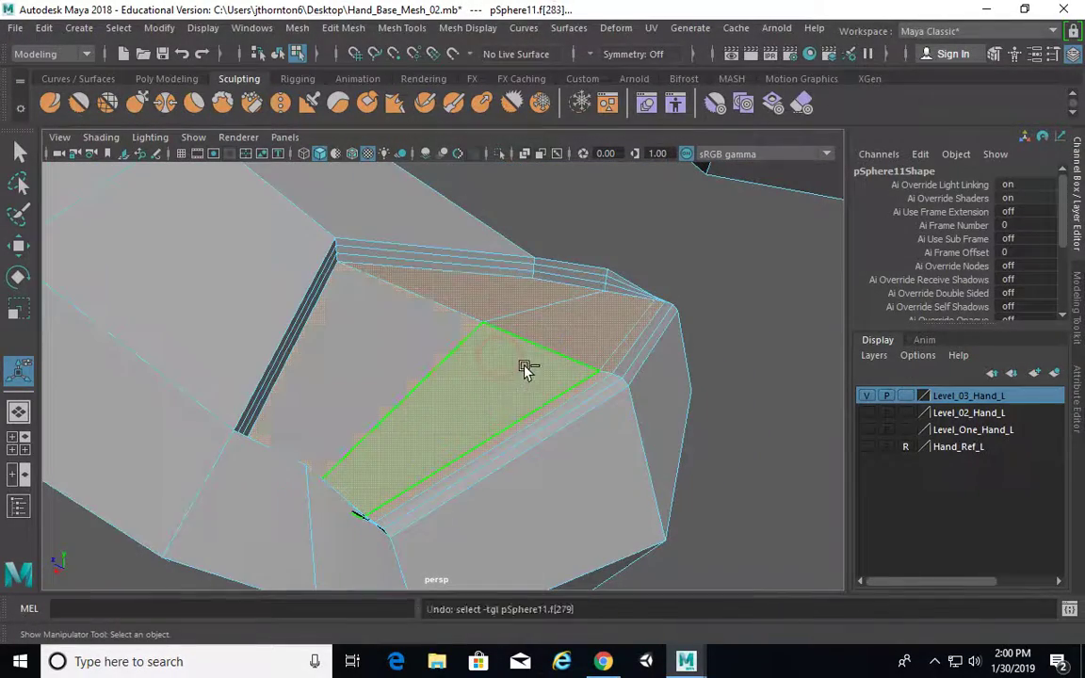
Add the missing rear nail face to the selection and try extruding the nail faces outward from the fingertip.
{"action": "key", "text": "q"}
{"action": "left_click", "coordinate": [392, 351], "text": "shift"}
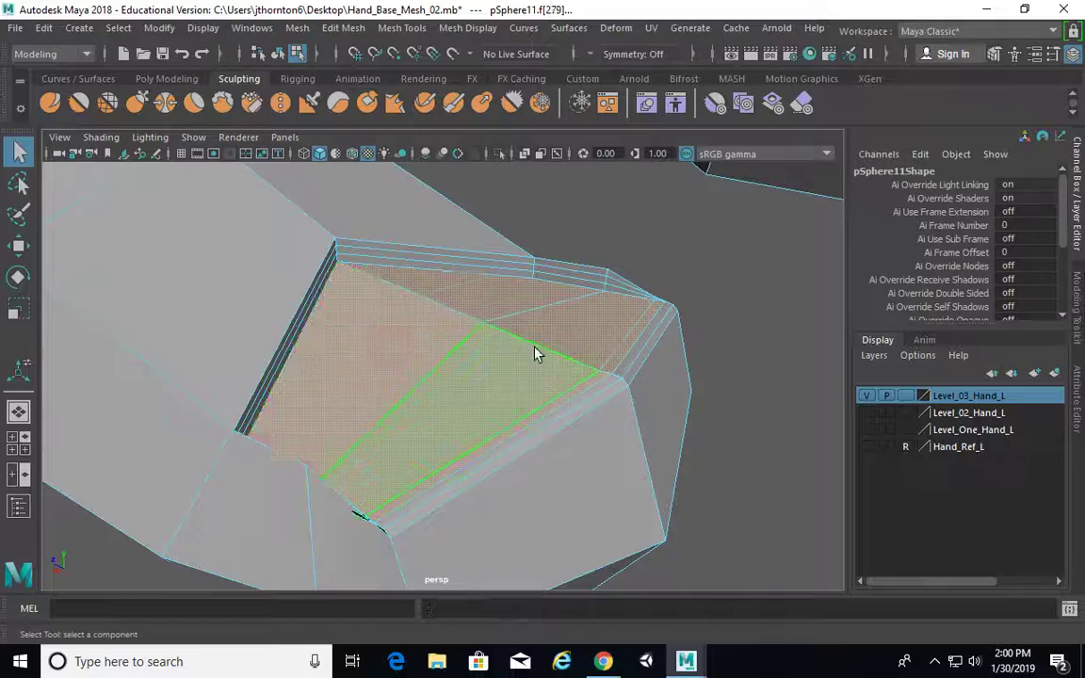
{"action": "right_click_drag", "start_coordinate": [560, 279], "coordinate": [569, 330], "text": "shift"}
{"action": "left_click_drag", "start_coordinate": [616, 376], "coordinate": [528, 356], "text": "alt"}
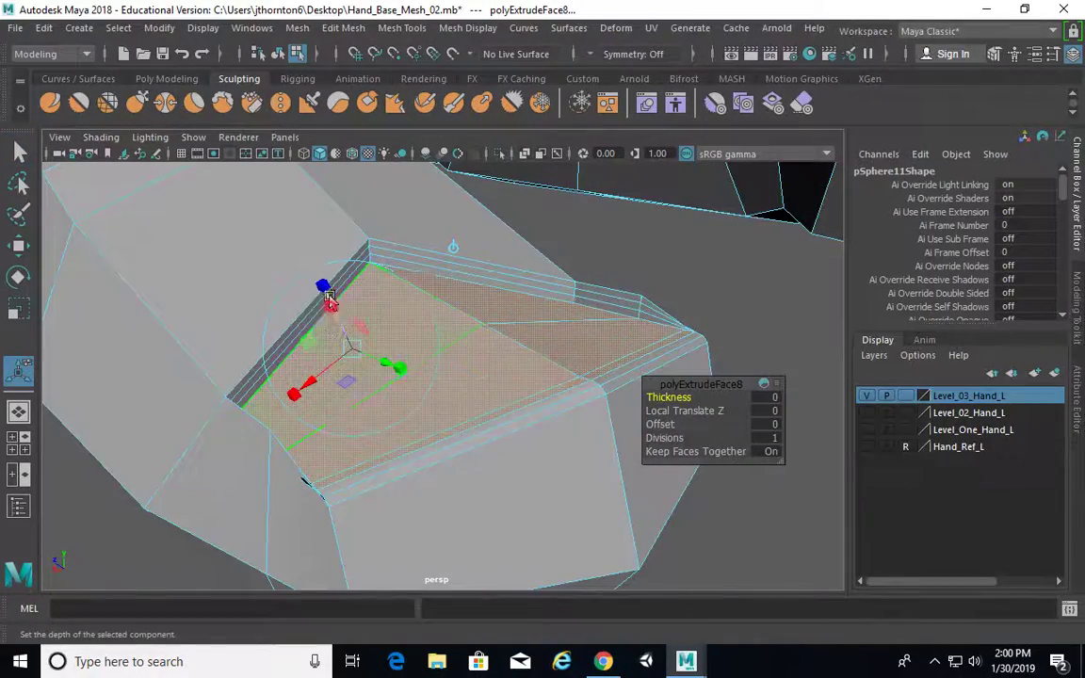
{"action": "left_click_drag", "start_coordinate": [333, 306], "coordinate": [332, 280]}
{"action": "left_click_drag", "start_coordinate": [532, 363], "coordinate": [458, 313], "text": "alt"}
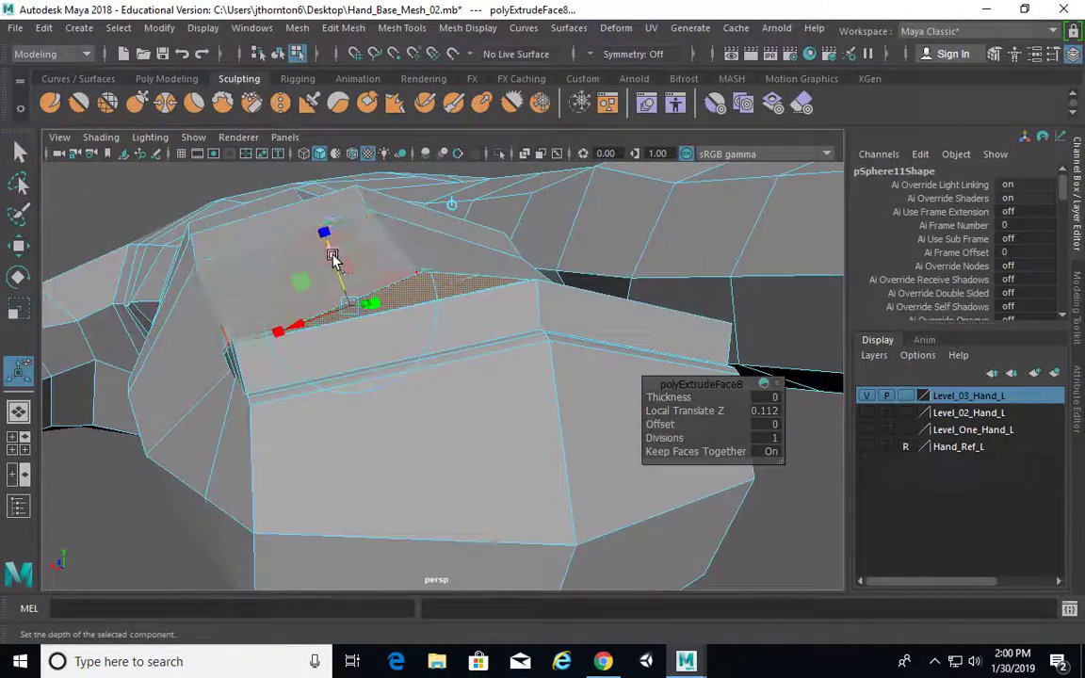
{"action": "left_click_drag", "start_coordinate": [334, 257], "coordinate": [294, 133]}
Undo the extrusion of the nail faces.
{"action": "right_click_drag", "start_coordinate": [661, 370], "coordinate": [287, 273], "text": "alt"}
{"action": "left_click_drag", "start_coordinate": [391, 281], "coordinate": [457, 276]}
{"action": "key", "text": "ctrl+z"}
{"action": "left_click_drag", "start_coordinate": [458, 351], "coordinate": [467, 416], "text": "alt"}
{"action": "key", "text": "ctrl+z"}
{"action": "left_click", "coordinate": [467, 417]}
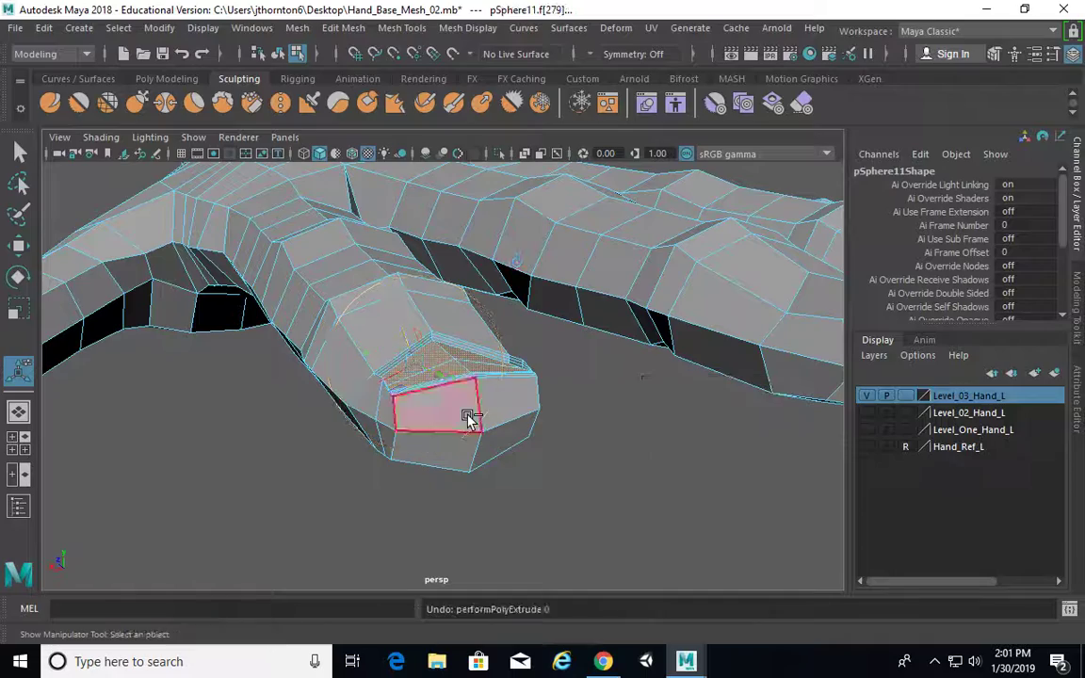
Reselect the full set of nail faces and extrude them slightly upward.
{"action": "key", "text": "f"}
{"action": "left_click_drag", "start_coordinate": [547, 459], "coordinate": [587, 492], "text": "alt"}
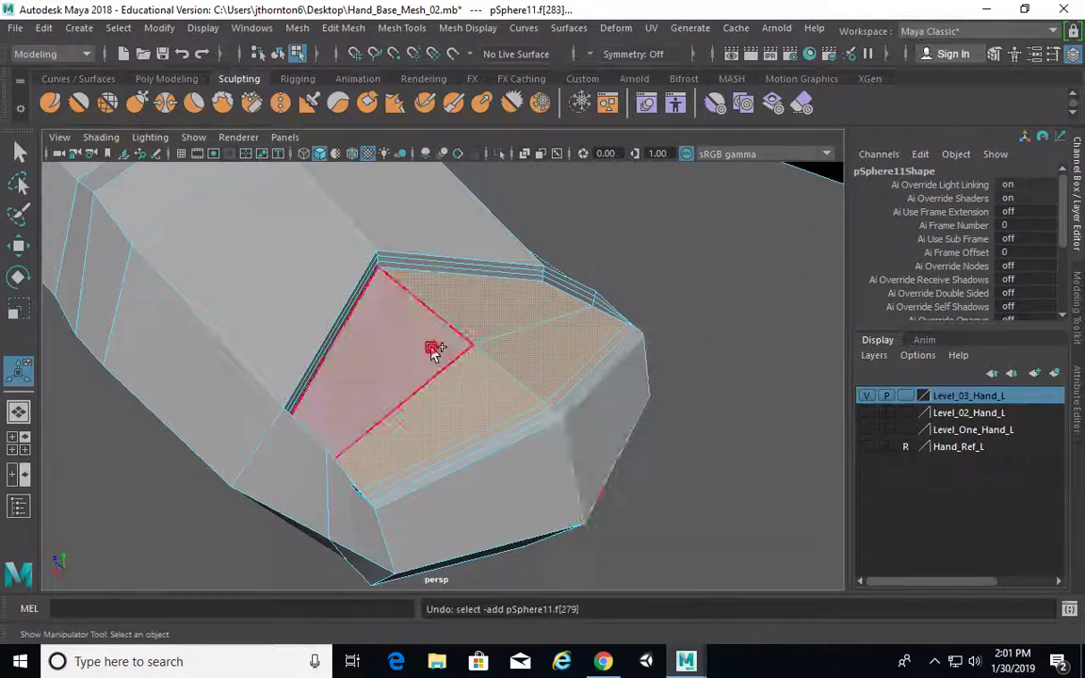
{"action": "left_click_drag", "start_coordinate": [431, 347], "coordinate": [487, 339], "text": "alt"}
{"action": "right_click_drag", "start_coordinate": [491, 279], "coordinate": [496, 324], "text": "shift"}
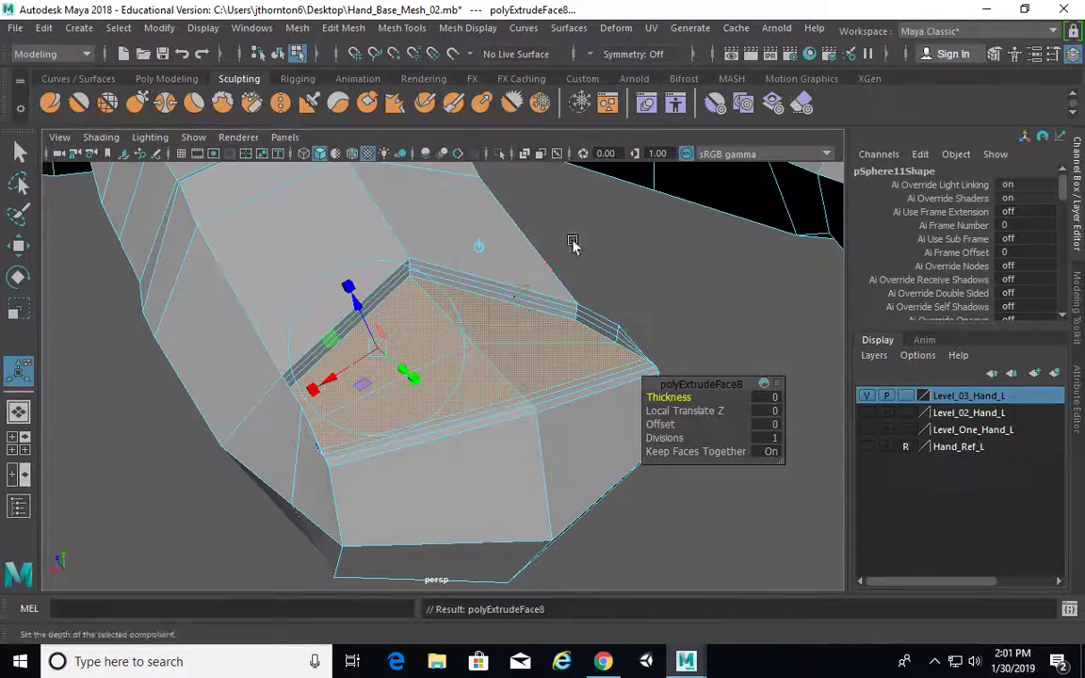
{"action": "left_click_drag", "start_coordinate": [544, 325], "coordinate": [447, 298], "text": "alt"}
Extrude the nail faces upward in two more thin layers, then deselect them and check the smoothed nail.
{"action": "key", "text": "g"}
{"action": "left_click", "coordinate": [400, 257]}
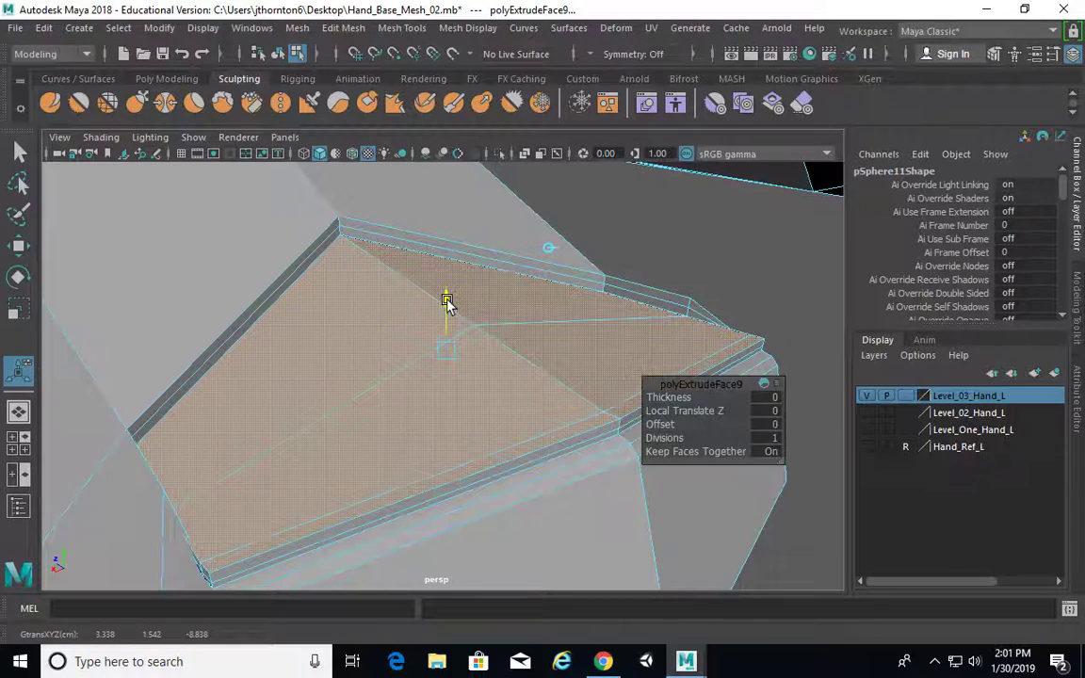
{"action": "left_click_drag", "start_coordinate": [595, 366], "coordinate": [586, 345], "text": "alt"}
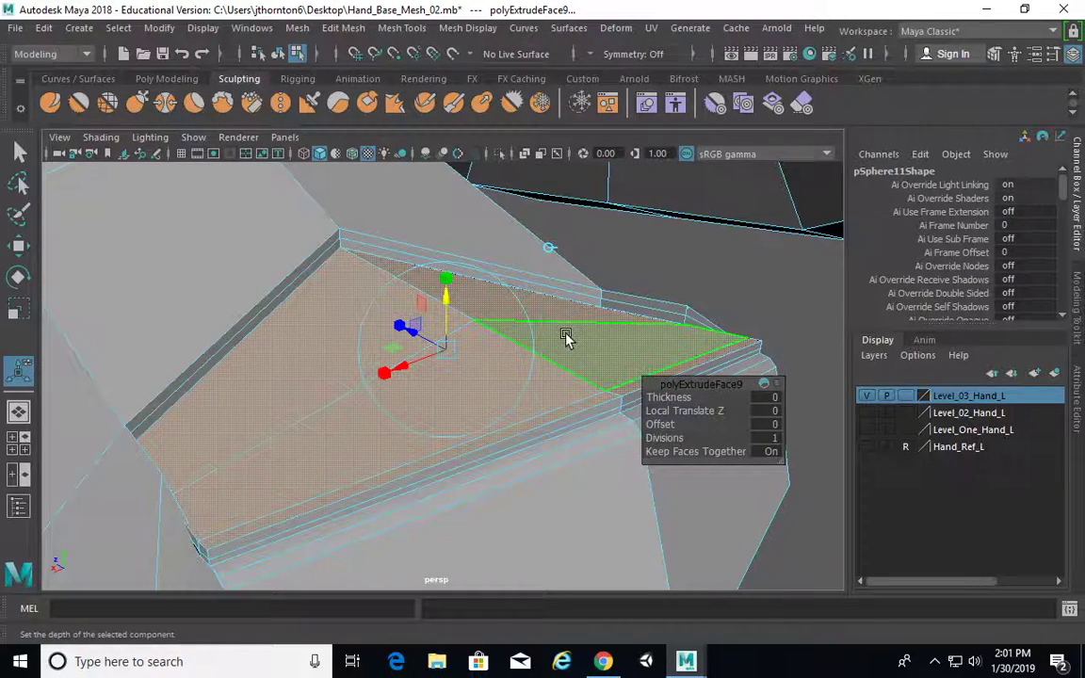
{"action": "key", "text": "ctrl+e"}
{"action": "left_click", "coordinate": [398, 254]}
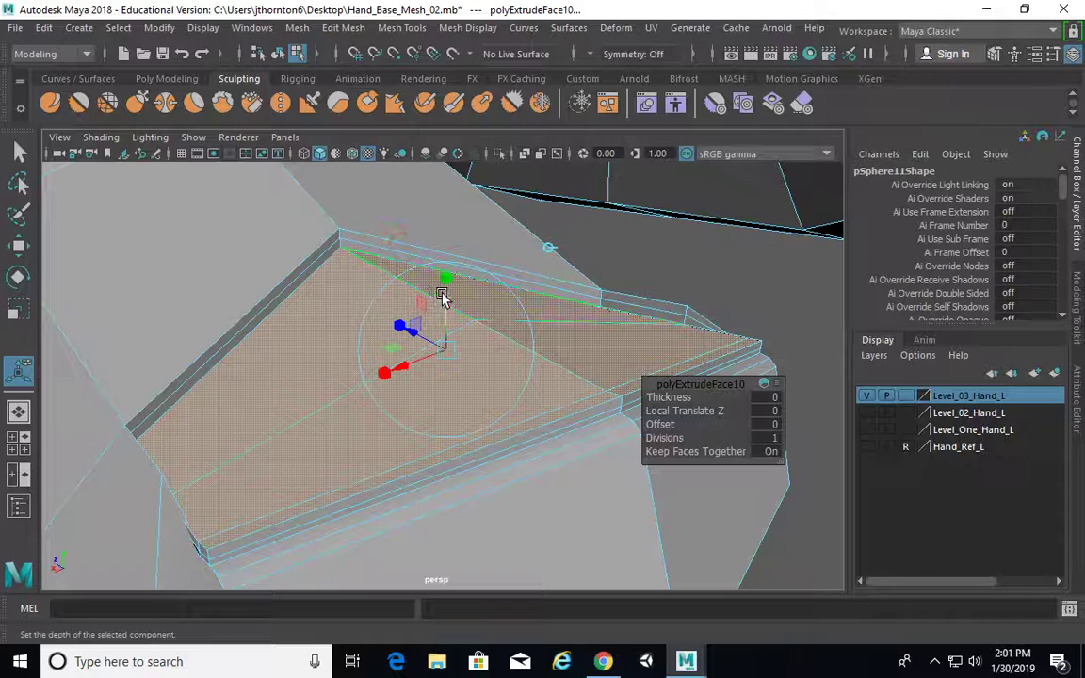
{"action": "mouse_move", "coordinate": [443, 295]}
{"action": "left_mouse_down"}
{"action": "mouse_move", "coordinate": [442, 286]}
{"action": "mouse_move", "coordinate": [445, 305]}
{"action": "mouse_move", "coordinate": [446, 265]}
{"action": "mouse_move", "coordinate": [447, 292]}
{"action": "left_mouse_up"}
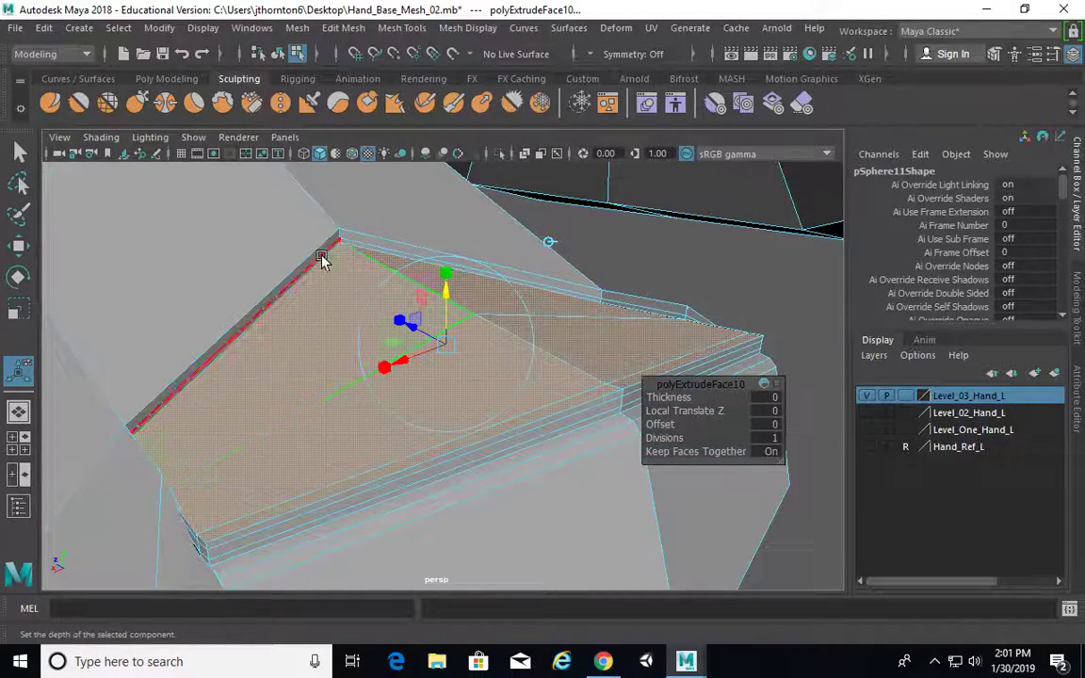
{"action": "left_click_drag", "start_coordinate": [455, 271], "coordinate": [410, 247], "text": "alt"}
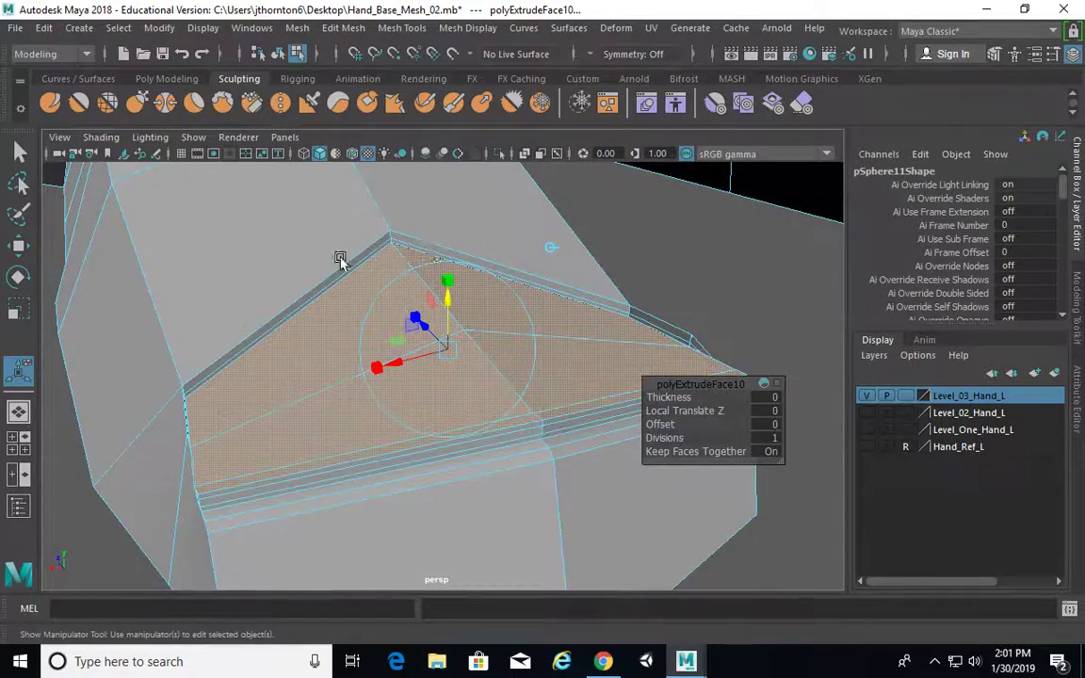
{"action": "right_click_drag", "start_coordinate": [340, 259], "coordinate": [456, 258], "text": "alt"}
{"action": "left_click_drag", "start_coordinate": [499, 247], "coordinate": [610, 378], "text": "alt"}
{"action": "left_click", "coordinate": [694, 254]}
{"action": "left_click_drag", "start_coordinate": [705, 300], "coordinate": [339, 279], "text": "alt"}
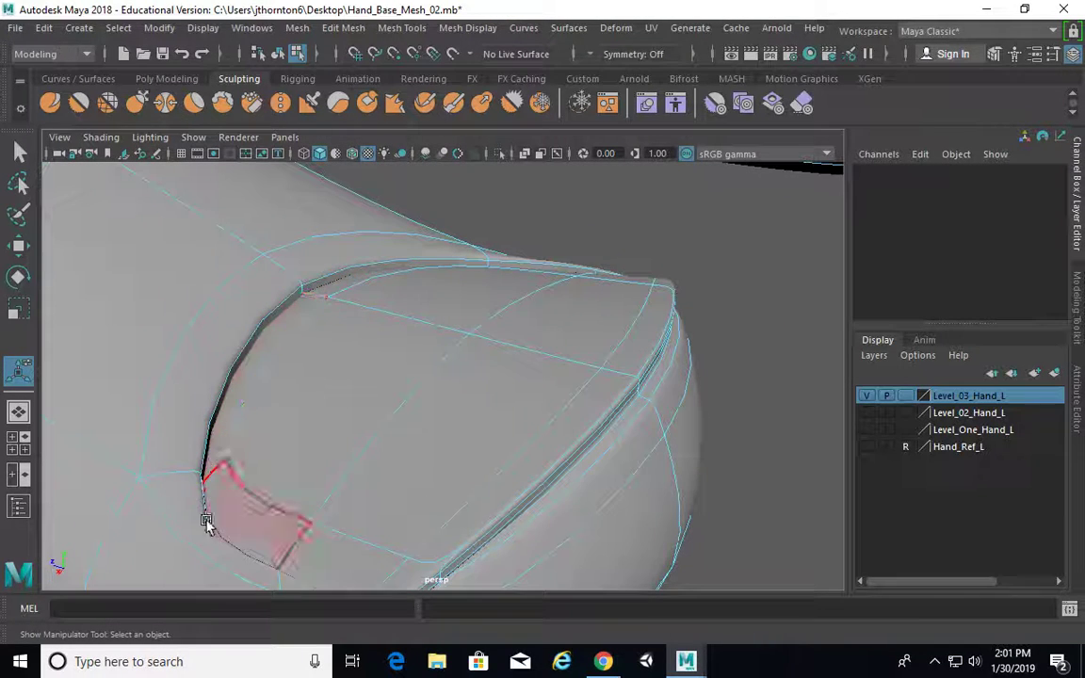
{"action": "left_click_drag", "start_coordinate": [291, 514], "coordinate": [233, 509], "text": "alt"}
Select the edges inside the groove around the base and both sides of the unsmoothed nail.
{"action": "key", "text": "1"}
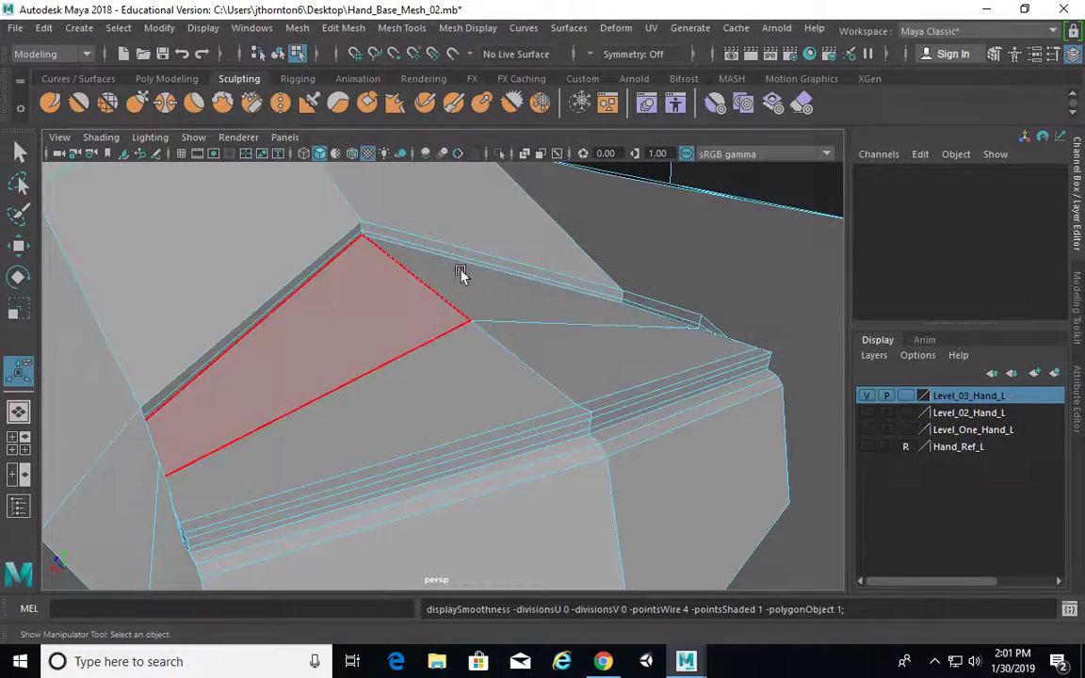
{"action": "right_click_drag", "start_coordinate": [461, 273], "coordinate": [513, 276], "text": "alt"}
{"action": "left_click_drag", "start_coordinate": [514, 276], "coordinate": [514, 252], "text": "alt"}
{"action": "right_click_drag", "start_coordinate": [513, 218], "coordinate": [505, 136]}
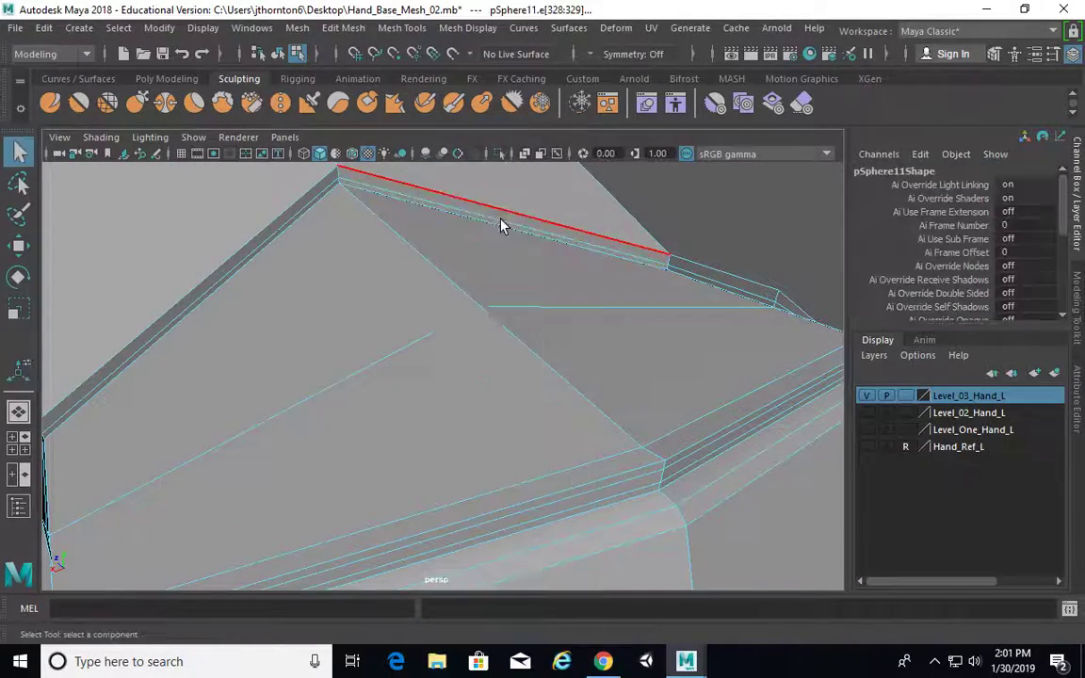
{"action": "left_click_drag", "start_coordinate": [515, 229], "coordinate": [447, 263], "text": "alt"}
{"action": "right_click_drag", "start_coordinate": [594, 292], "coordinate": [521, 306], "text": "alt"}
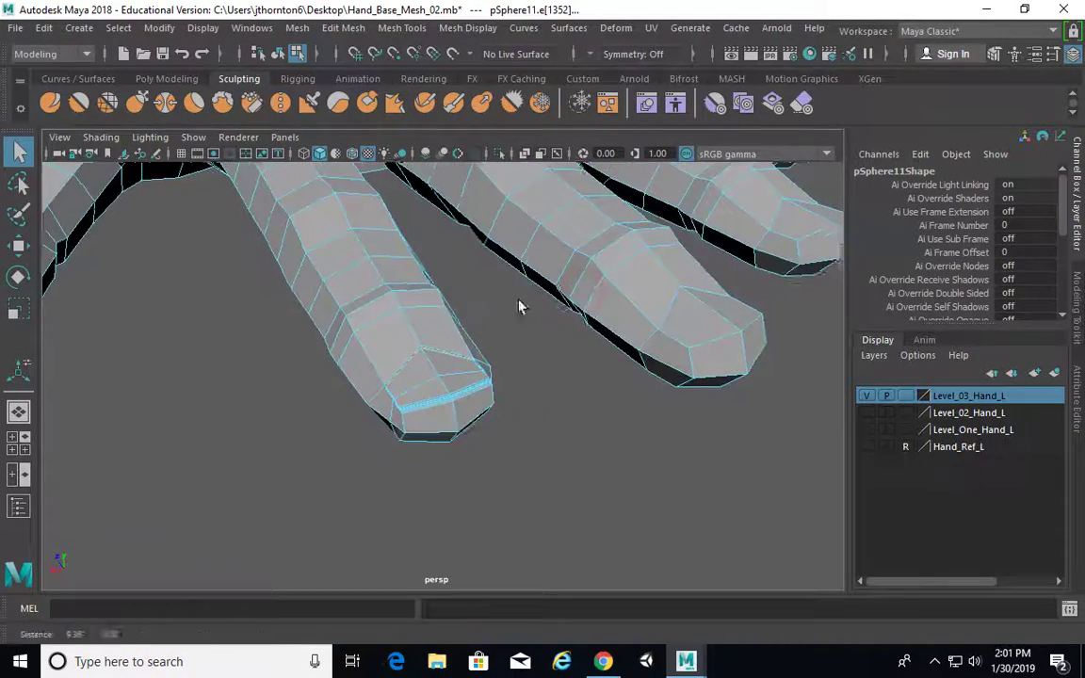
{"action": "right_click_drag", "start_coordinate": [319, 301], "coordinate": [695, 363], "text": "alt"}
{"action": "left_click_drag", "start_coordinate": [650, 339], "coordinate": [646, 354], "text": "alt"}
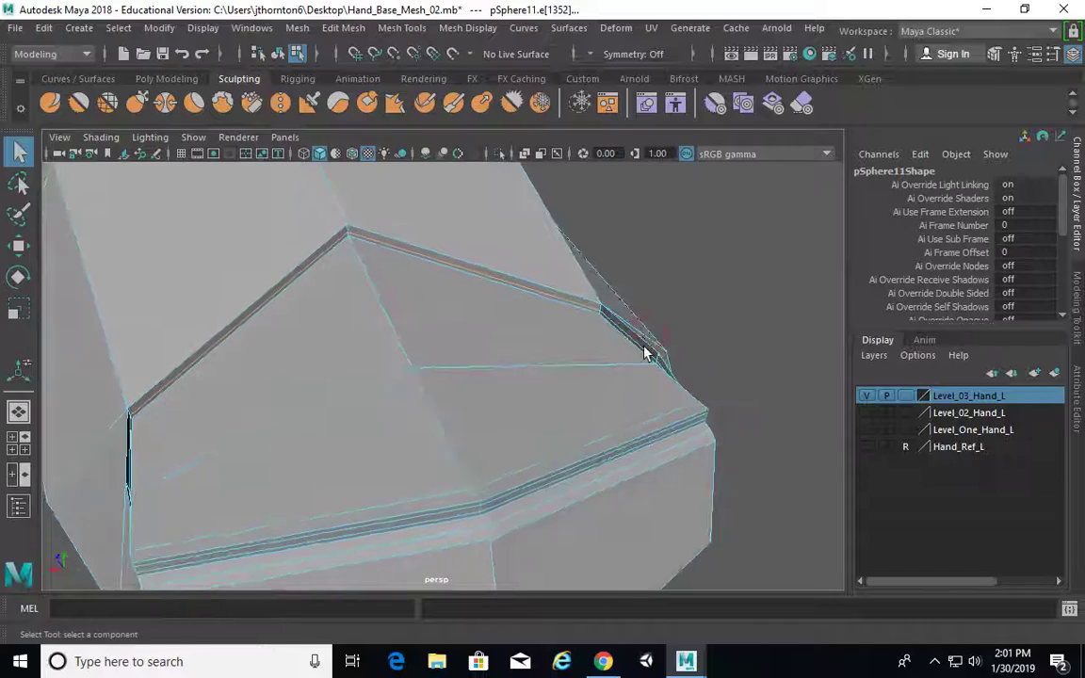
{"action": "left_click_drag", "start_coordinate": [534, 382], "coordinate": [228, 369], "text": "alt"}
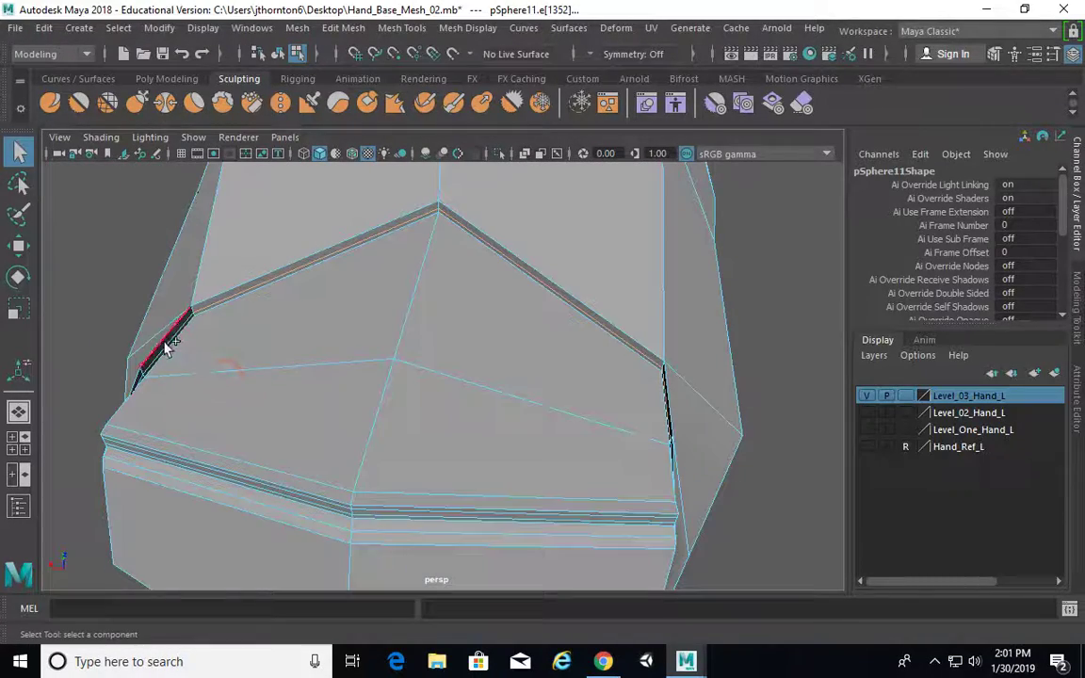
{"action": "left_click_drag", "start_coordinate": [469, 366], "coordinate": [380, 337], "text": "alt"}
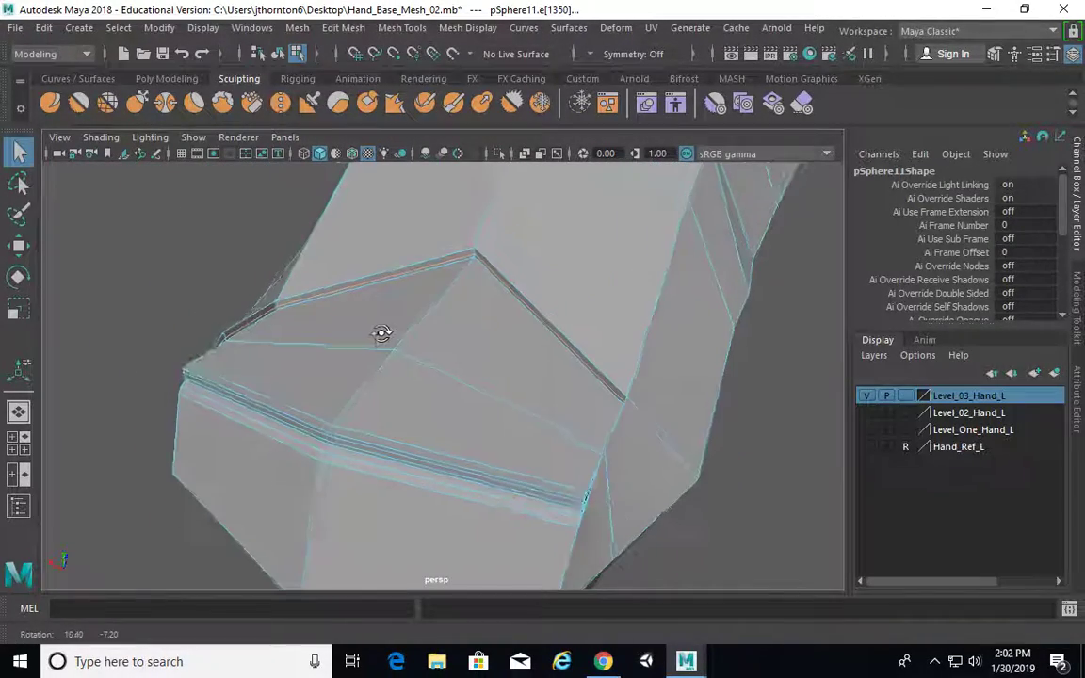
Scale the selected groove edges inward and move them down beneath the surrounding skin, checking the smoothed nail.
{"action": "key", "text": "r"}
{"action": "middle_click_drag", "start_coordinate": [487, 345], "coordinate": [378, 327]}
{"action": "key", "text": "w"}
{"action": "left_click_drag", "start_coordinate": [405, 339], "coordinate": [437, 234], "text": "alt"}
{"action": "middle_click_drag", "start_coordinate": [438, 234], "coordinate": [434, 268]}
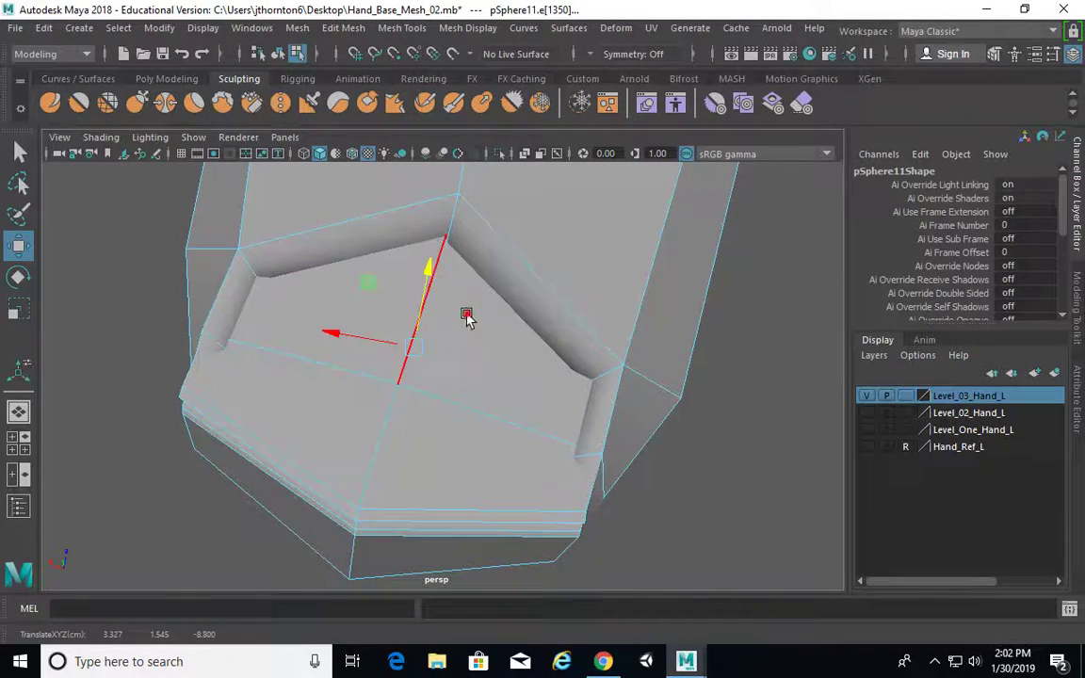
{"action": "left_click_drag", "start_coordinate": [467, 315], "coordinate": [461, 264], "text": "alt"}
{"action": "left_click_drag", "start_coordinate": [618, 419], "coordinate": [424, 318], "text": "alt"}
{"action": "key", "text": "3"}
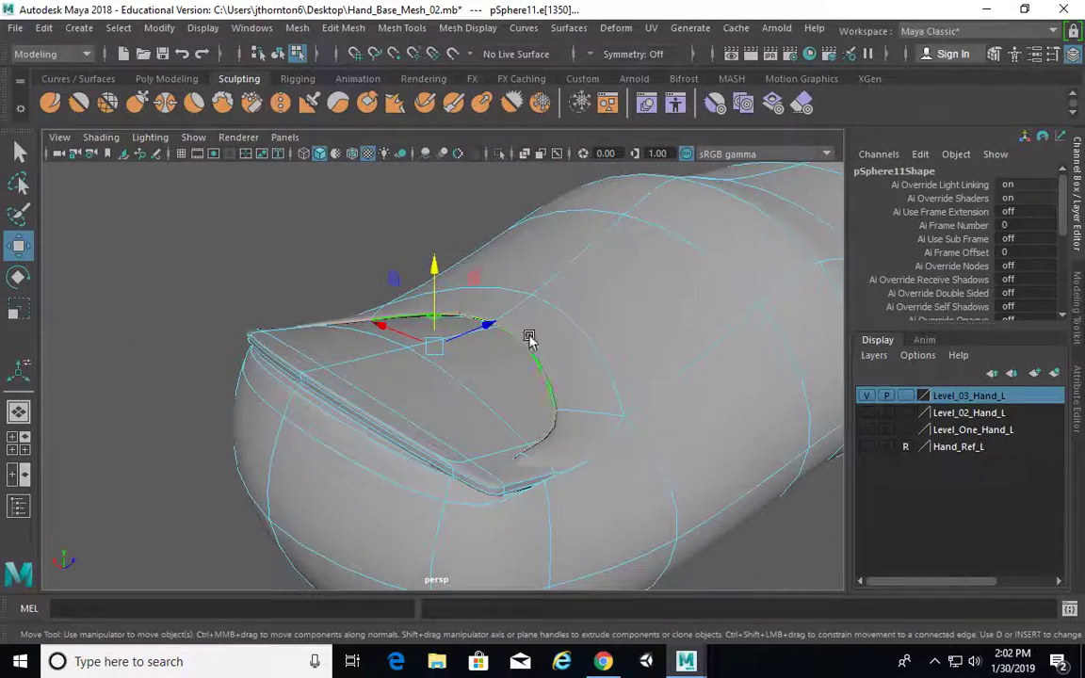
{"action": "left_click_drag", "start_coordinate": [481, 465], "coordinate": [628, 462], "text": "alt"}
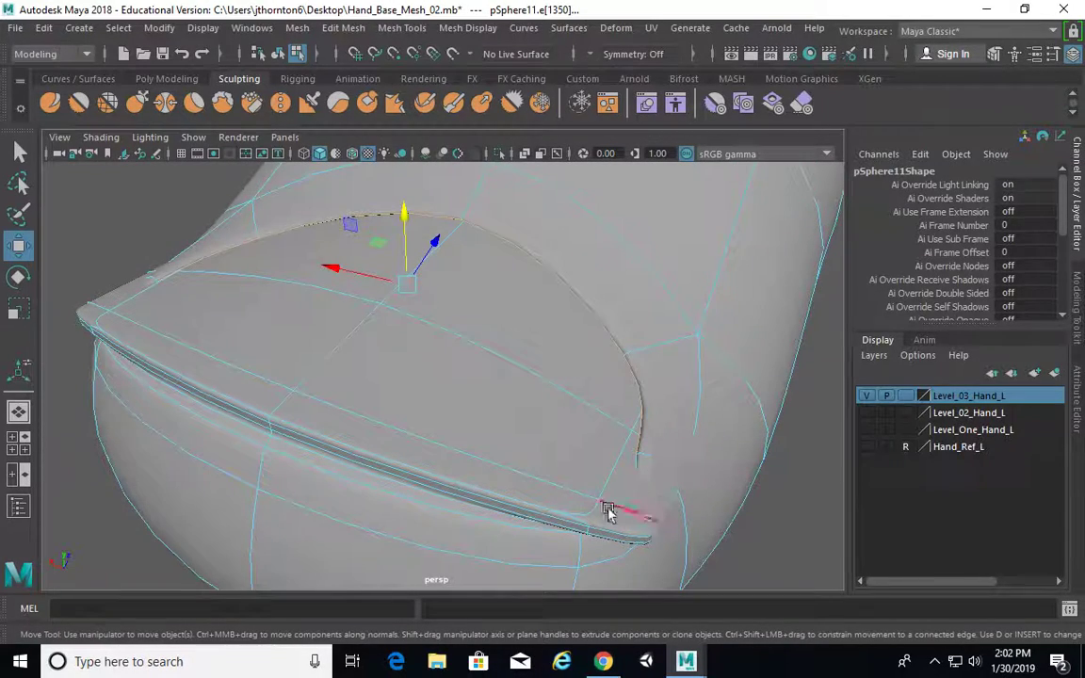
{"action": "left_click_drag", "start_coordinate": [491, 445], "coordinate": [511, 407], "text": "alt"}
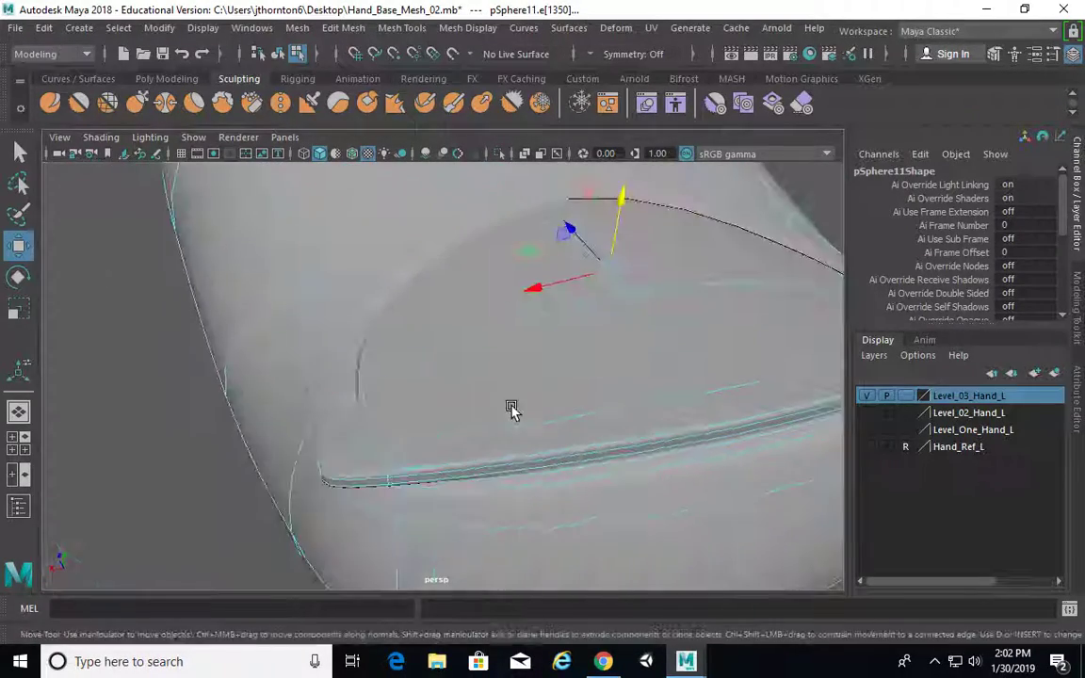
{"action": "left_click_drag", "start_coordinate": [476, 473], "coordinate": [459, 407], "text": "alt"}
Rescale the groove edges across the nail's width and along its length in unsmoothed wireframe display.
{"action": "key", "text": "1"}
{"action": "key", "text": "4"}
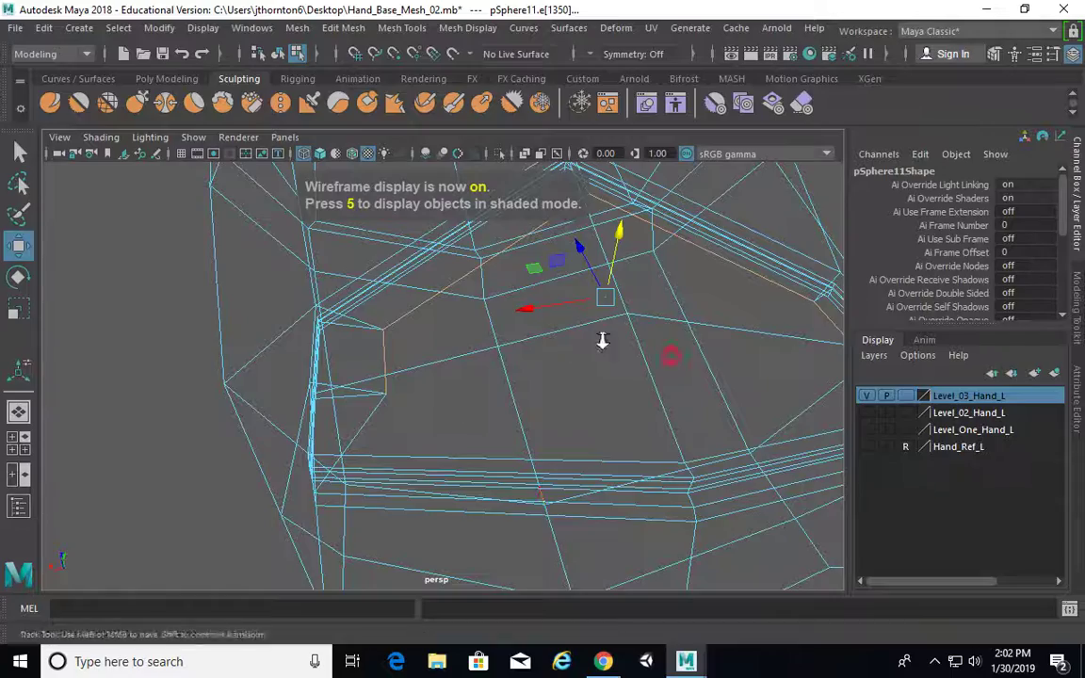
{"action": "right_click_drag", "start_coordinate": [602, 341], "coordinate": [595, 366], "text": "alt"}
{"action": "middle_click_drag", "start_coordinate": [596, 366], "coordinate": [547, 416], "text": "alt"}
{"action": "key", "text": "r"}
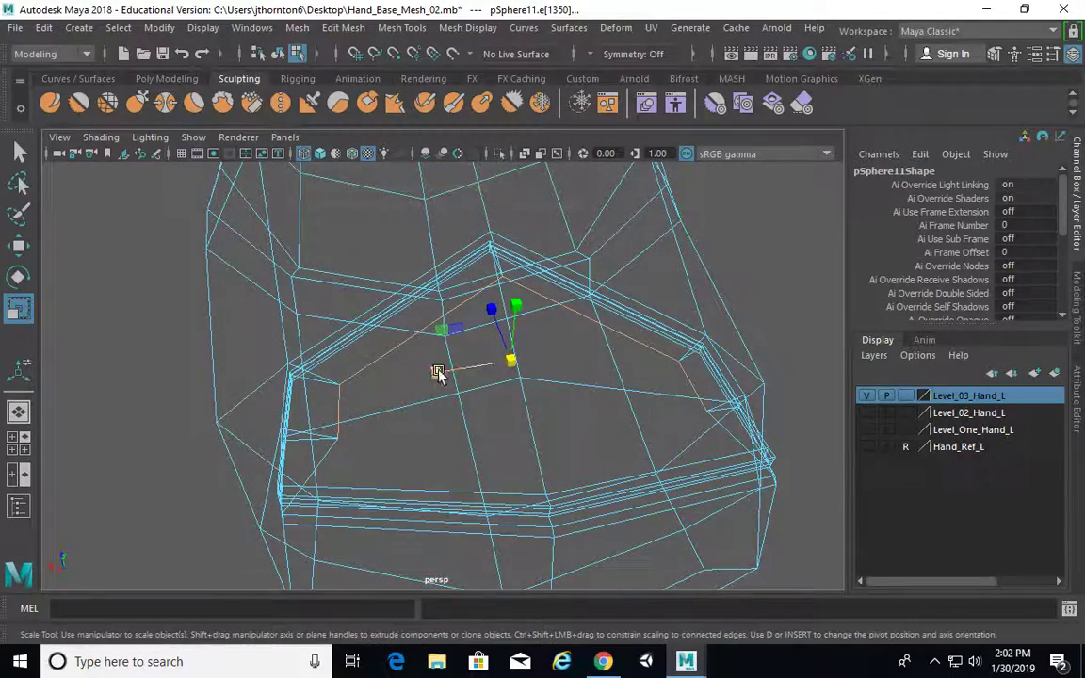
{"action": "left_click_drag", "start_coordinate": [438, 372], "coordinate": [493, 436]}
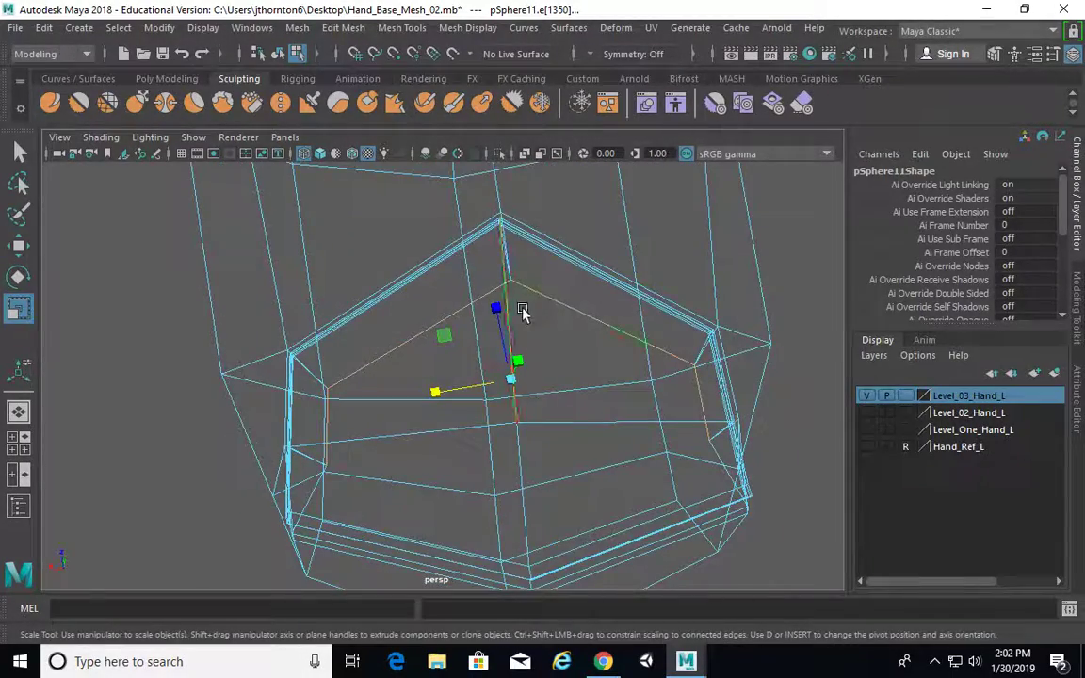
{"action": "left_click_drag", "start_coordinate": [520, 356], "coordinate": [506, 374], "text": "alt"}
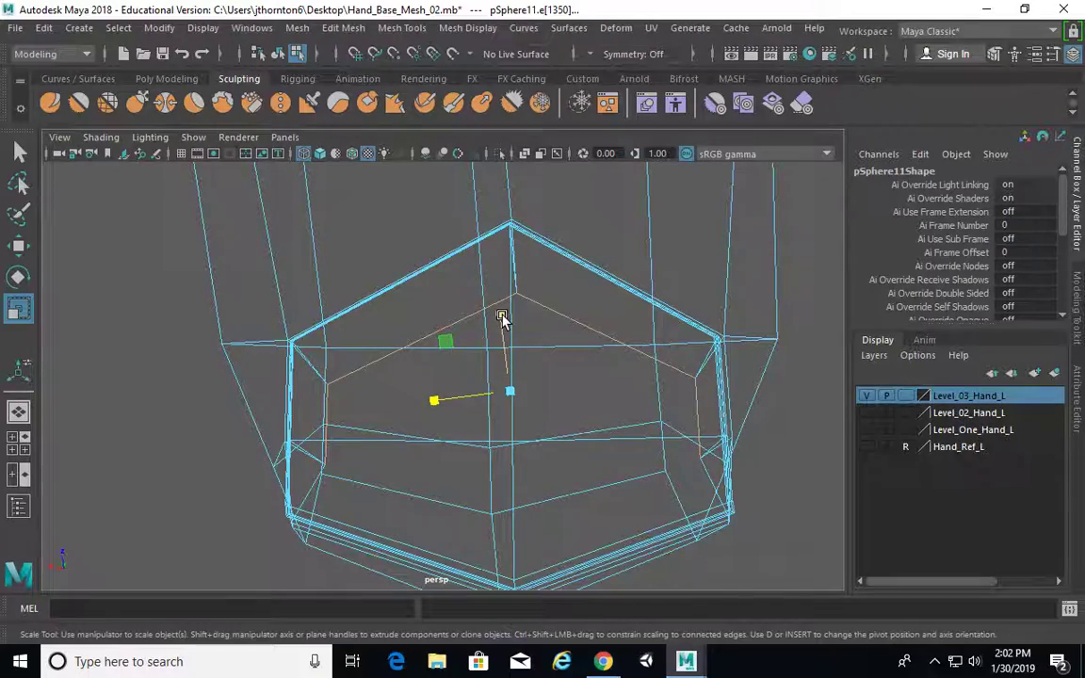
{"action": "left_click_drag", "start_coordinate": [502, 319], "coordinate": [516, 358]}
Select the vertices at one front corner of the nail and move them outward in smoothed shaded display.
{"action": "right_click_drag", "start_coordinate": [516, 172], "coordinate": [444, 295]}
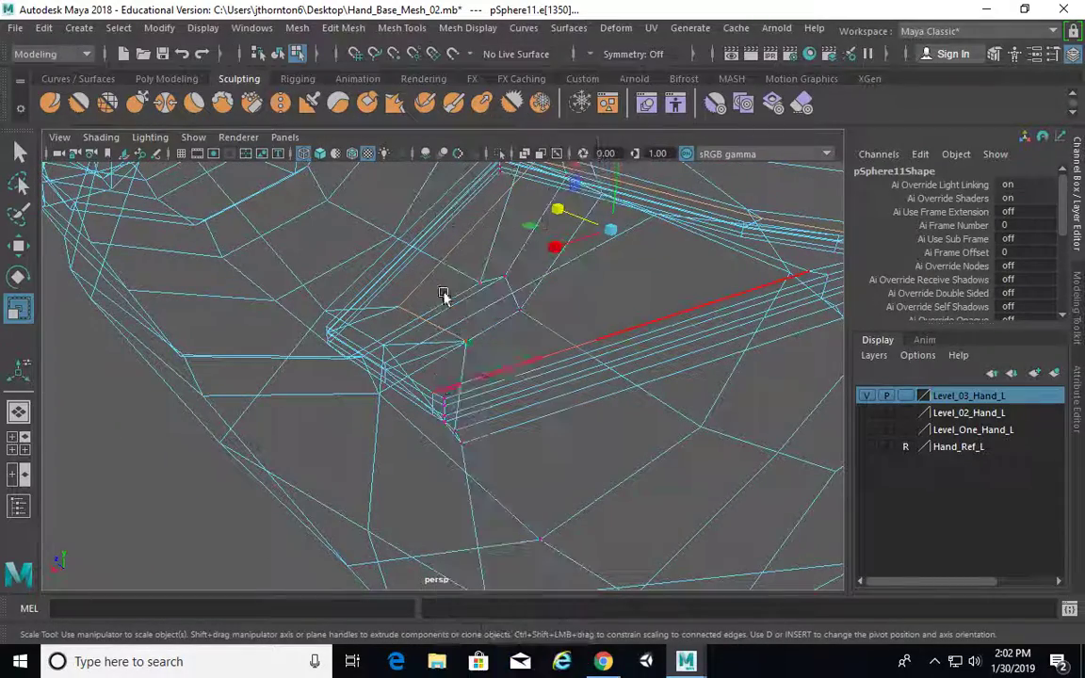
{"action": "left_click_drag", "start_coordinate": [574, 491], "coordinate": [550, 516], "text": "alt"}
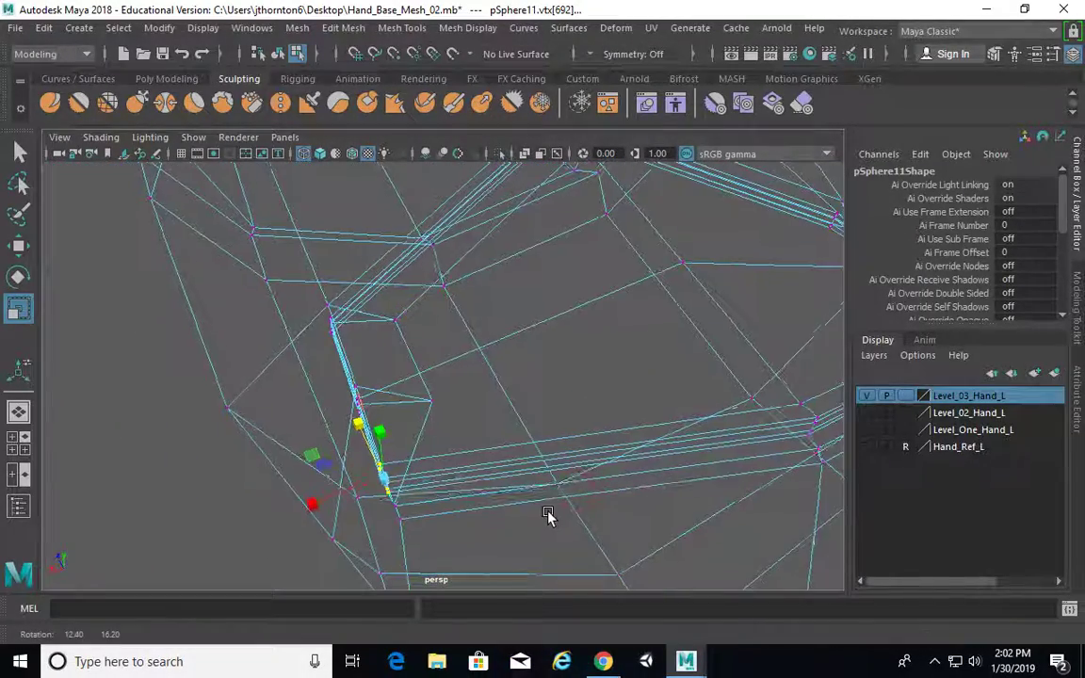
{"action": "key", "text": "5"}
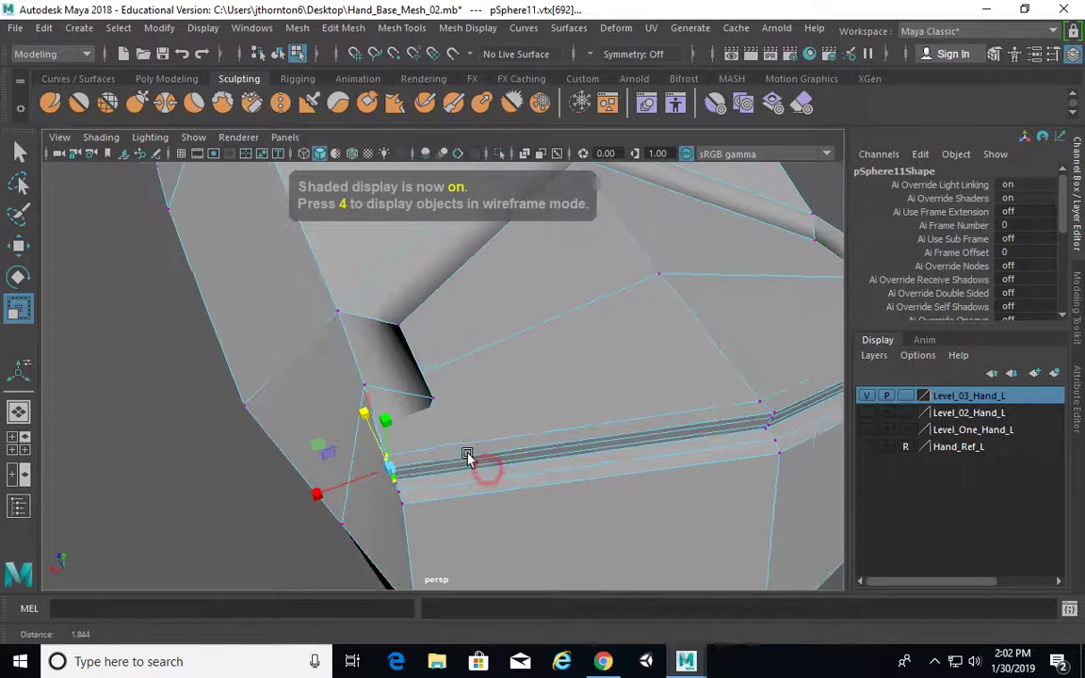
{"action": "key", "text": "3"}
{"action": "left_click_drag", "start_coordinate": [468, 470], "coordinate": [381, 475], "text": "alt"}
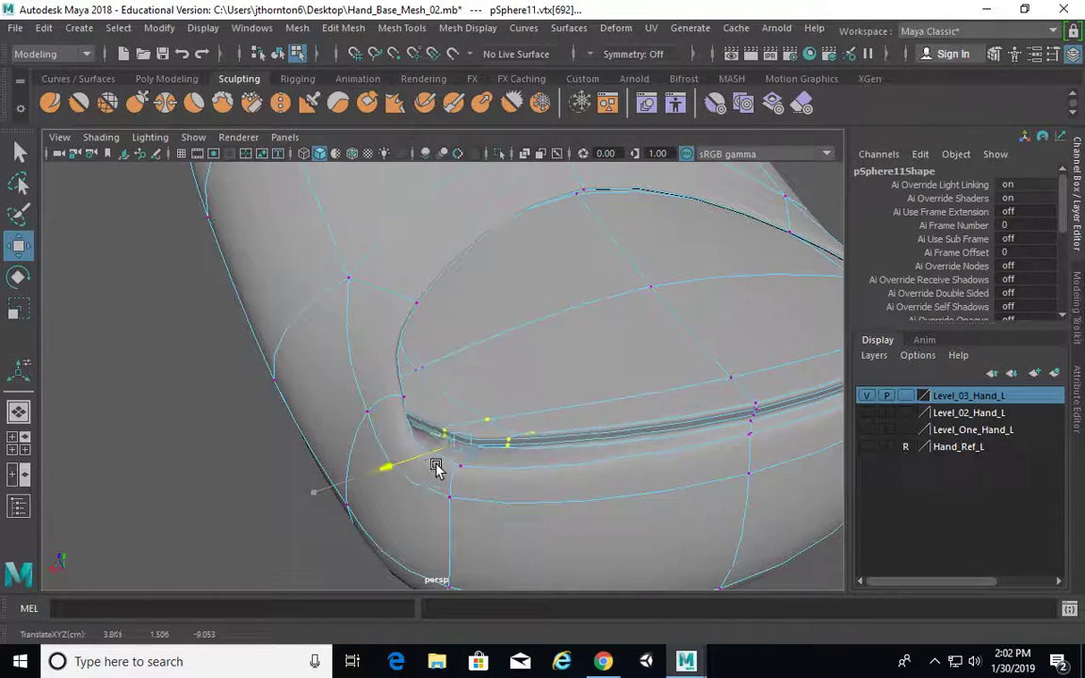
{"action": "middle_click_drag", "start_coordinate": [549, 448], "coordinate": [513, 457]}
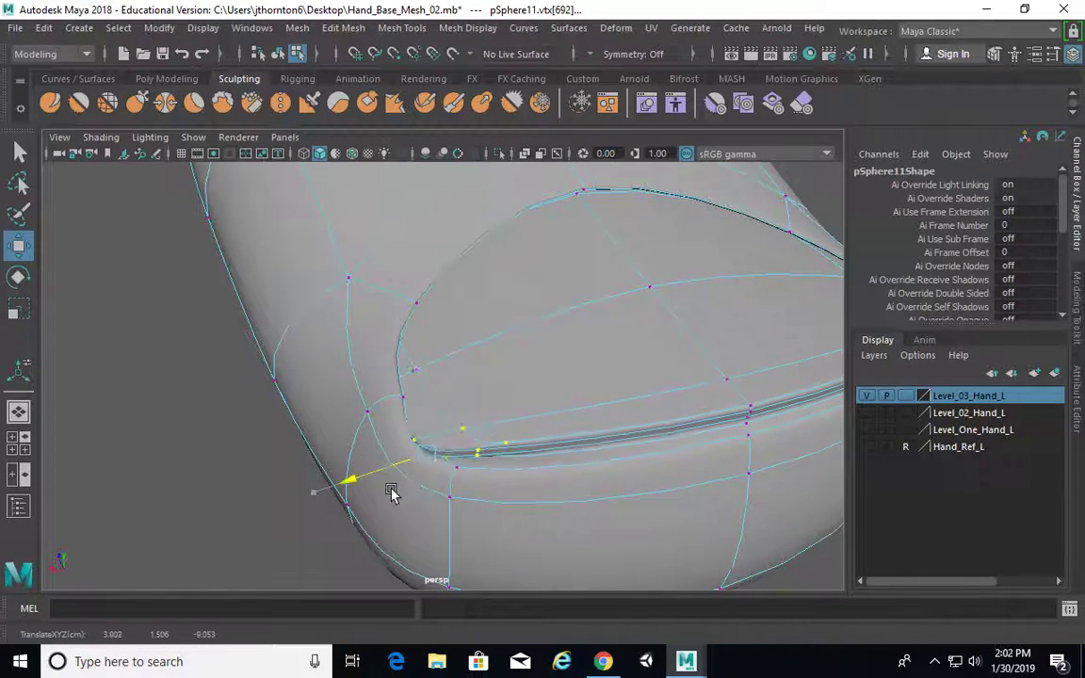
Select the matching vertices at the nail's opposite front corner in unsmoothed wireframe and adjust them sideways in smoothed shaded display.
{"action": "left_click_drag", "start_coordinate": [421, 490], "coordinate": [285, 402], "text": "alt"}
{"action": "left_click_drag", "start_coordinate": [479, 442], "coordinate": [521, 349], "text": "alt"}
{"action": "key", "text": "1"}
{"action": "key", "text": "4"}
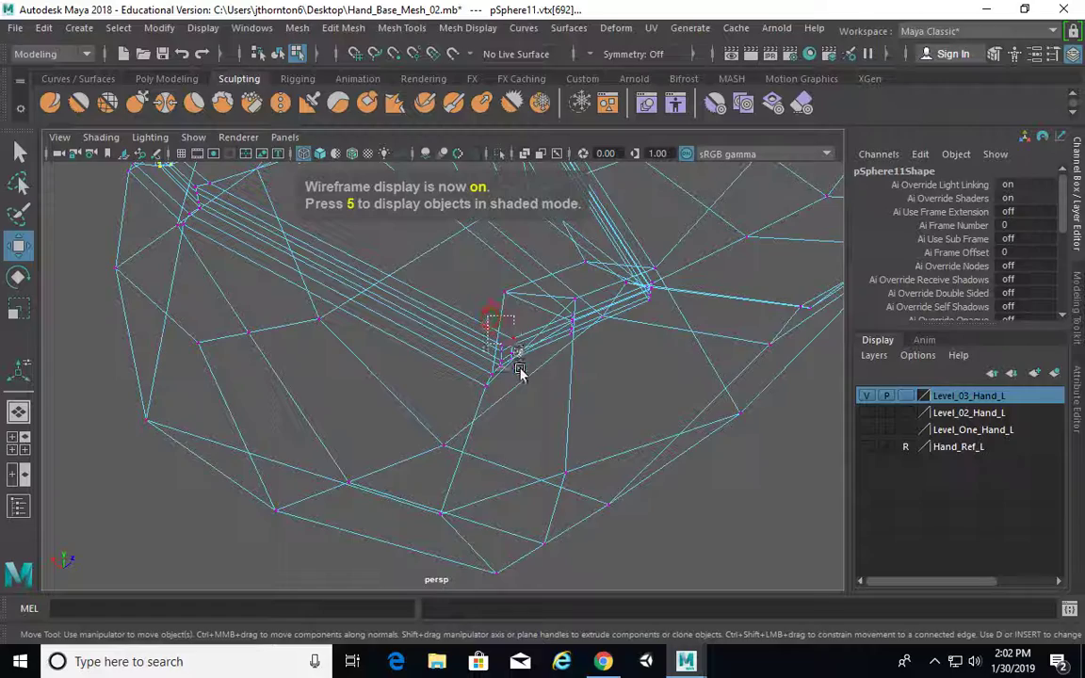
{"action": "scroll", "coordinate": [528, 380], "scroll_direction": "up", "scroll_amount": 2}
{"action": "mouse_move", "coordinate": [535, 385]}
{"action": "left_mouse_down", "text": "alt"}
{"action": "mouse_move", "coordinate": [614, 385]}
{"action": "mouse_move", "coordinate": [637, 402]}
{"action": "mouse_move", "coordinate": [537, 384]}
{"action": "mouse_move", "coordinate": [562, 381]}
{"action": "mouse_move", "coordinate": [596, 411]}
{"action": "left_mouse_up", "text": "alt"}
{"action": "key", "text": "5"}
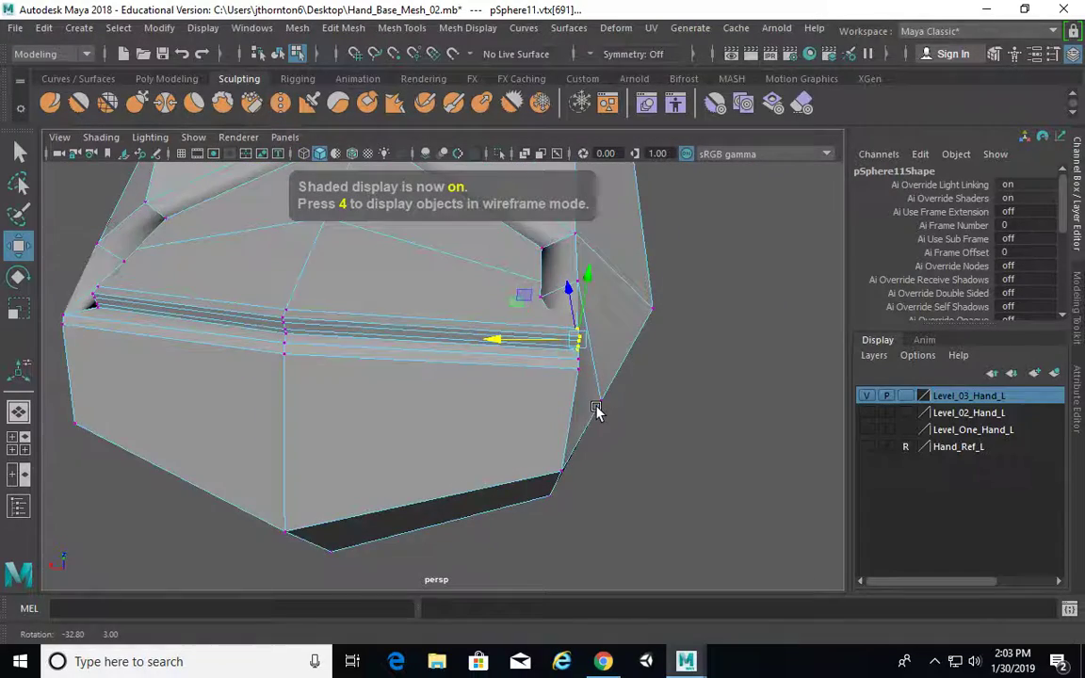
{"action": "key", "text": "3"}
{"action": "mouse_move", "coordinate": [589, 363]}
{"action": "left_mouse_down", "text": "alt"}
{"action": "mouse_move", "coordinate": [534, 370]}
{"action": "mouse_move", "coordinate": [573, 358]}
{"action": "mouse_move", "coordinate": [525, 336]}
{"action": "mouse_move", "coordinate": [576, 327]}
{"action": "mouse_move", "coordinate": [618, 339]}
{"action": "mouse_move", "coordinate": [589, 339]}
{"action": "left_mouse_up", "text": "alt"}
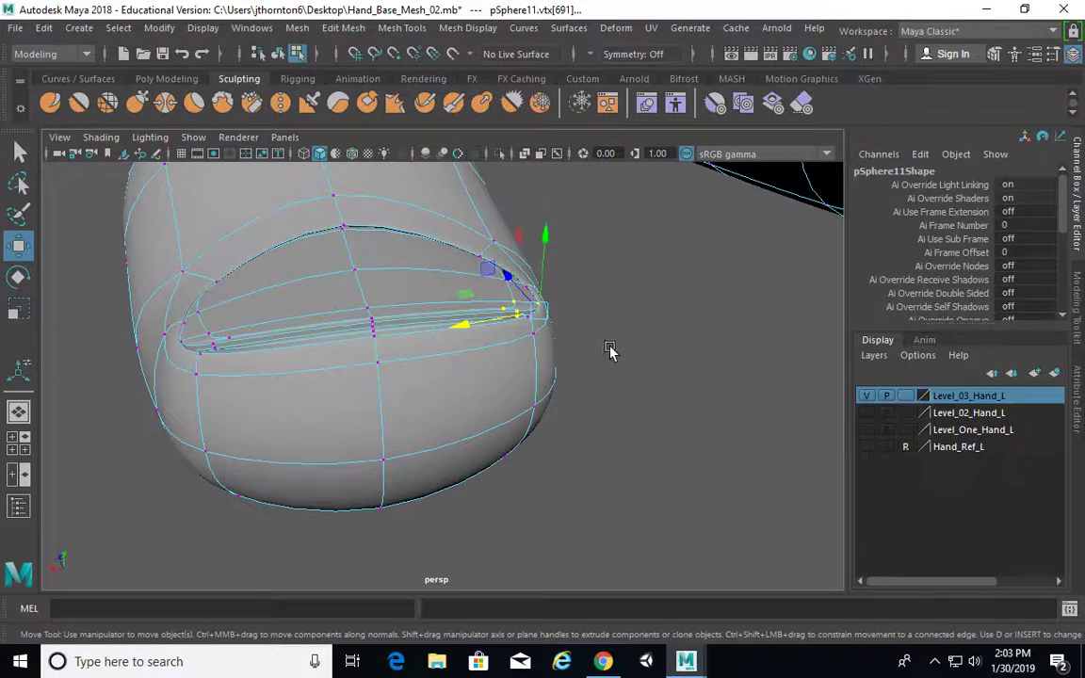
Return to object selection, deselect the mesh and examine the smoothed nail from above.
{"action": "key", "text": "F8"}
{"action": "key", "text": "F8"}
{"action": "key", "text": "F8"}
{"action": "left_click", "coordinate": [639, 370]}
{"action": "left_click_drag", "start_coordinate": [639, 370], "coordinate": [555, 369], "text": "alt"}
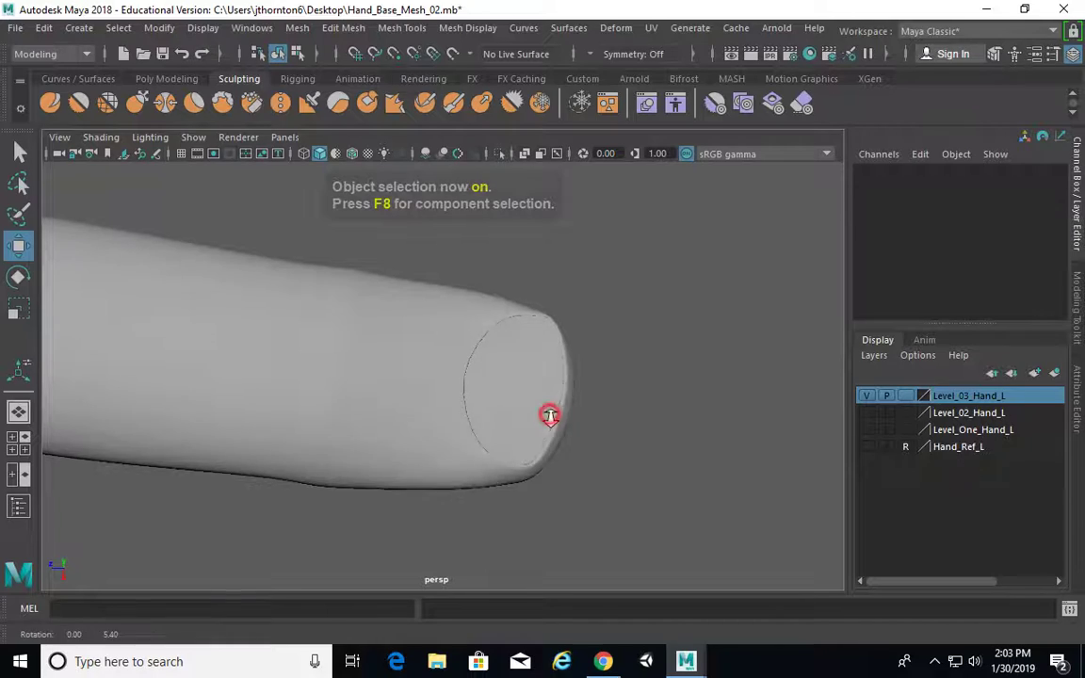
Move the skin vertex at the centre of the nail's base back toward the knuckle and check it smoothed.
{"action": "left_click", "coordinate": [565, 386]}
{"action": "key", "text": "1"}
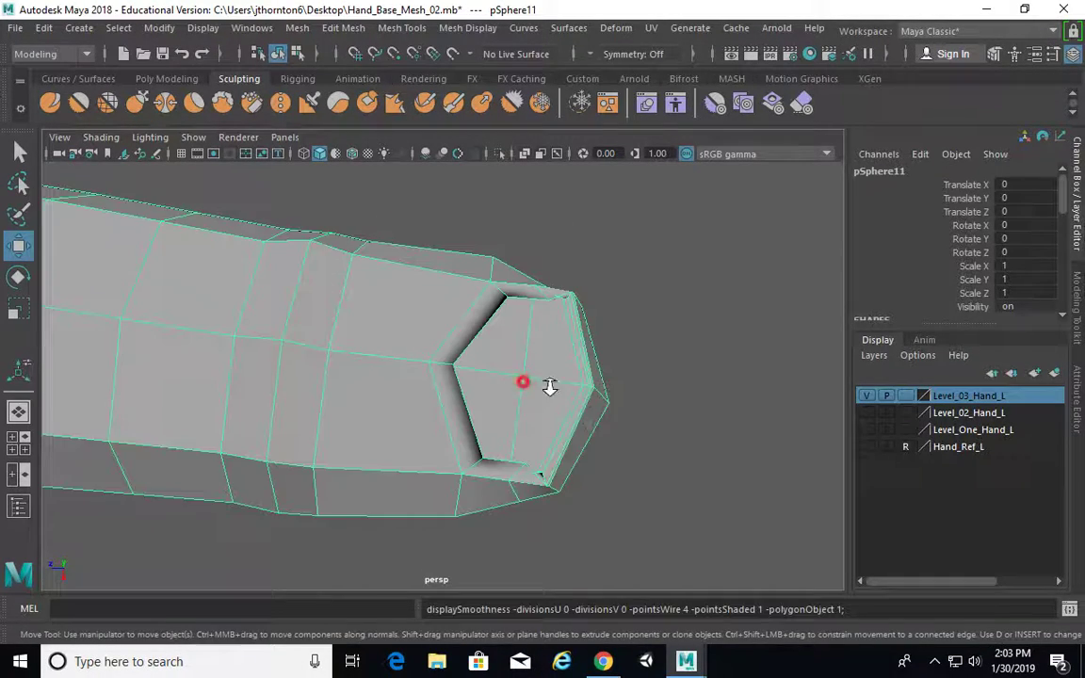
{"action": "left_click_drag", "start_coordinate": [549, 386], "coordinate": [593, 412], "text": "alt"}
{"action": "right_click_drag", "start_coordinate": [581, 382], "coordinate": [509, 177]}
{"action": "left_click", "coordinate": [468, 399]}
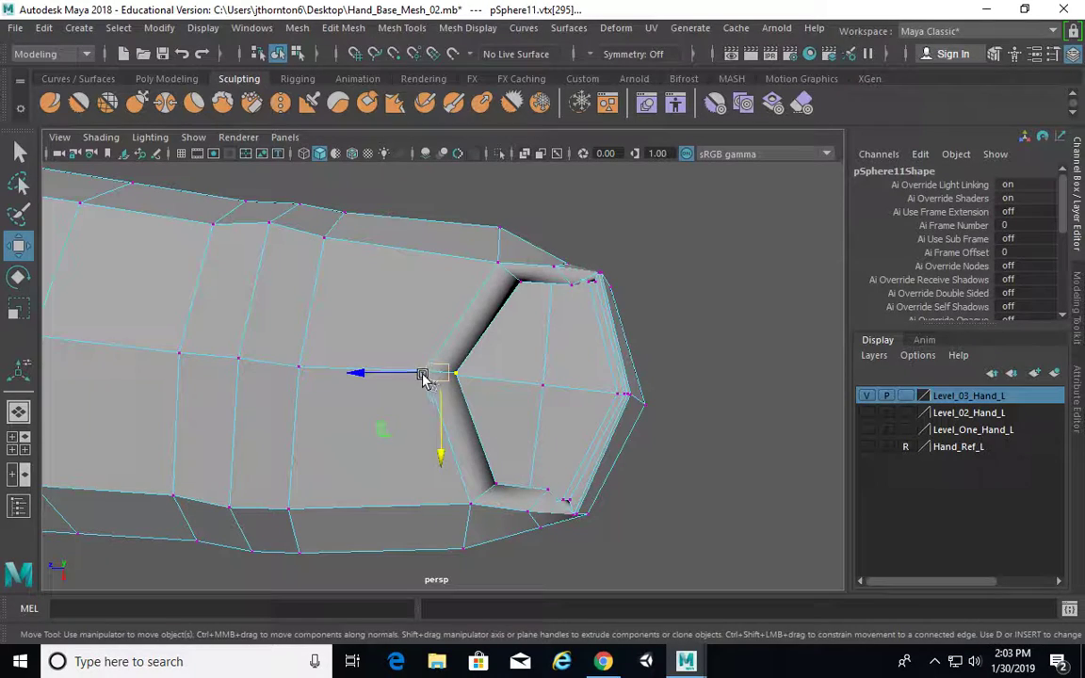
{"action": "left_click_drag", "start_coordinate": [423, 375], "coordinate": [374, 371]}
{"action": "key", "text": "3"}
{"action": "left_click_drag", "start_coordinate": [565, 414], "coordinate": [530, 410], "text": "alt"}
{"action": "left_click_drag", "start_coordinate": [353, 350], "coordinate": [319, 336]}
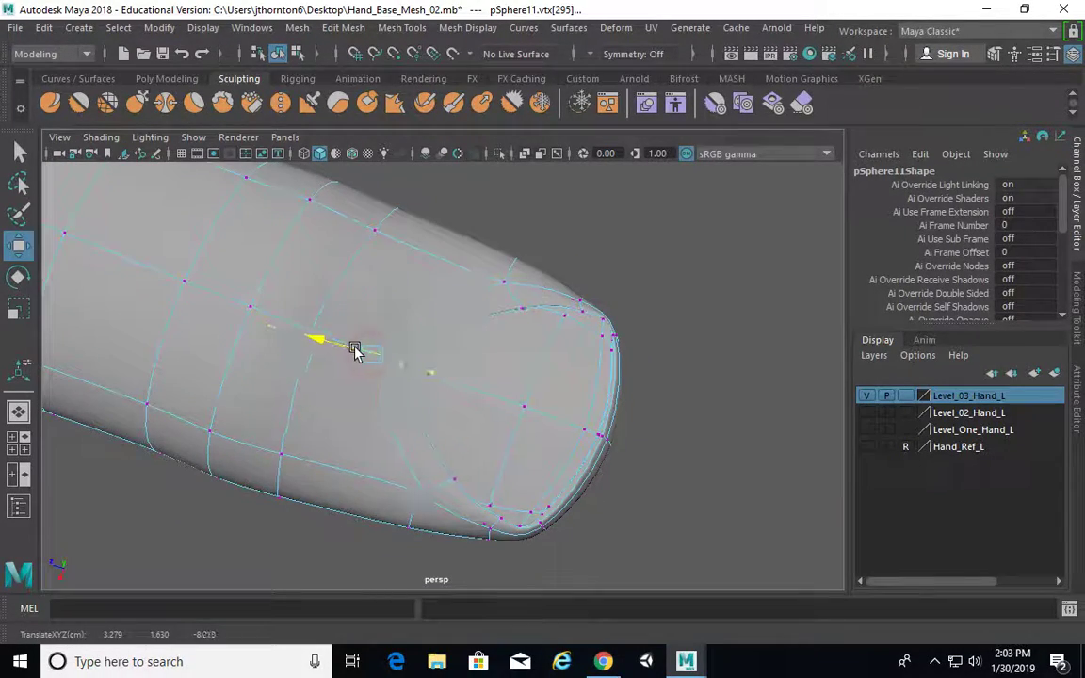
Adjust the vertices at the front corner of the smoothed nail outward and deselect the mesh to check the finger.
{"action": "left_click_drag", "start_coordinate": [509, 388], "coordinate": [620, 407], "text": "alt"}
{"action": "left_click_drag", "start_coordinate": [546, 394], "coordinate": [551, 532], "text": "alt"}
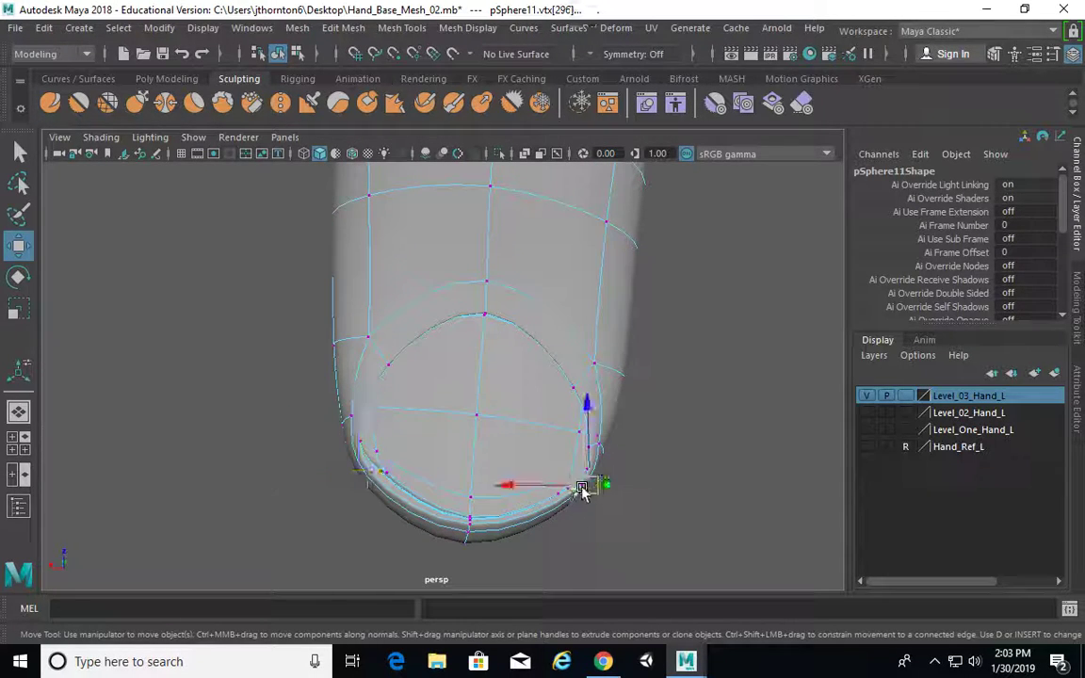
{"action": "left_click_drag", "start_coordinate": [583, 491], "coordinate": [641, 460]}
{"action": "key", "text": "F8"}
{"action": "left_click", "coordinate": [675, 421]}
{"action": "left_click_drag", "start_coordinate": [675, 421], "coordinate": [379, 355], "text": "alt"}
Turn off smooth display on the hand mesh and compare the finger with the nail to the other fingertips.
{"action": "left_click", "coordinate": [446, 374]}
{"action": "key", "text": "1"}
{"action": "right_click_drag", "start_coordinate": [358, 334], "coordinate": [636, 367], "text": "alt"}
{"action": "left_click_drag", "start_coordinate": [635, 367], "coordinate": [668, 410], "text": "alt"}
{"action": "mouse_move", "coordinate": [473, 389]}
{"action": "left_mouse_down", "text": "alt"}
{"action": "mouse_move", "coordinate": [510, 400]}
{"action": "mouse_move", "coordinate": [508, 356]}
{"action": "mouse_move", "coordinate": [460, 395]}
{"action": "mouse_move", "coordinate": [348, 376]}
{"action": "mouse_move", "coordinate": [668, 368]}
{"action": "mouse_move", "coordinate": [456, 377]}
{"action": "left_mouse_up", "text": "alt"}
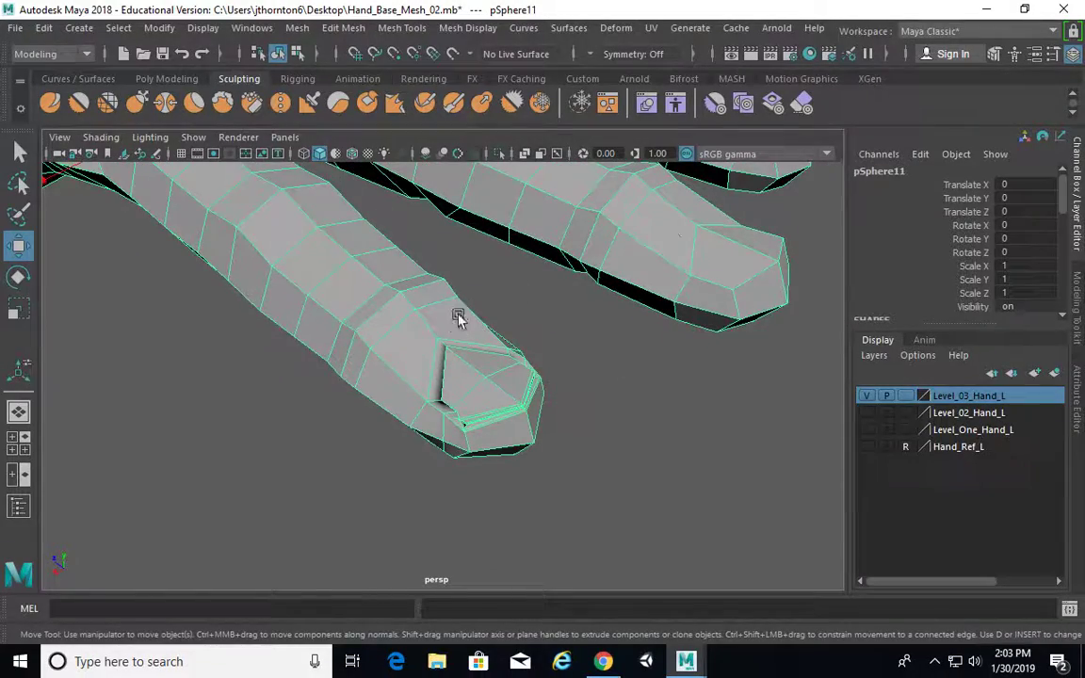
{"action": "left_click_drag", "start_coordinate": [460, 315], "coordinate": [424, 369], "text": "alt"}
{"action": "left_click_drag", "start_coordinate": [612, 303], "coordinate": [504, 306], "text": "alt"}
{"action": "scroll", "coordinate": [565, 283], "scroll_direction": "down", "scroll_amount": 5}
{"action": "middle_click_drag", "start_coordinate": [614, 240], "coordinate": [586, 320], "text": "alt"}
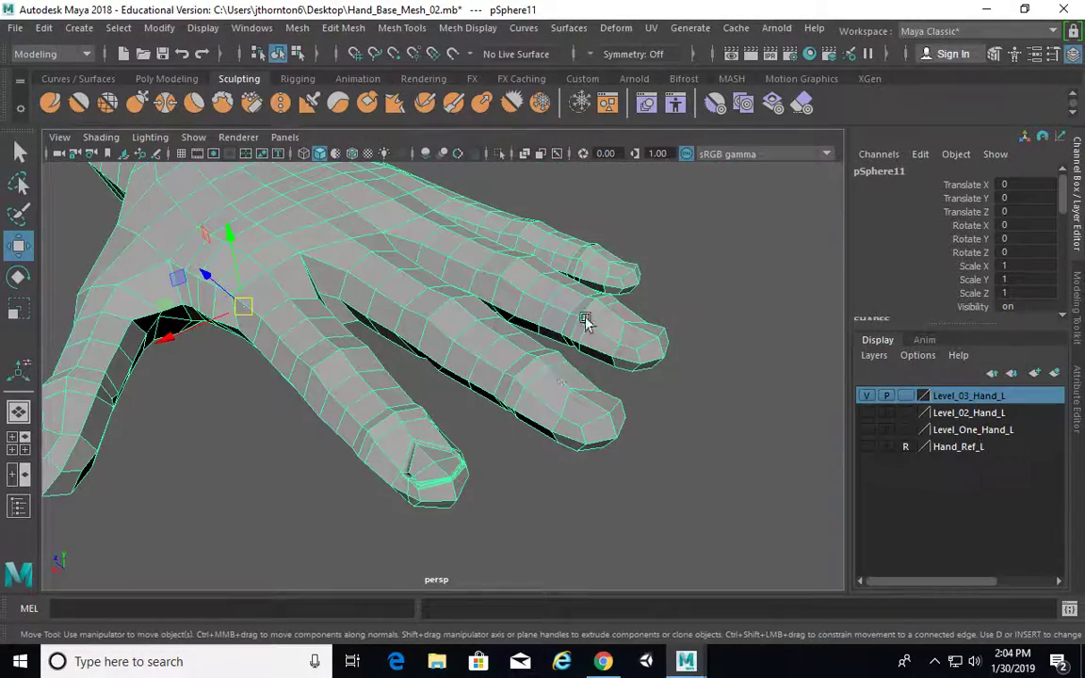
{"action": "right_click_drag", "start_coordinate": [434, 433], "coordinate": [552, 441], "text": "alt"}
{"action": "middle_click_drag", "start_coordinate": [553, 454], "coordinate": [562, 404], "text": "alt"}
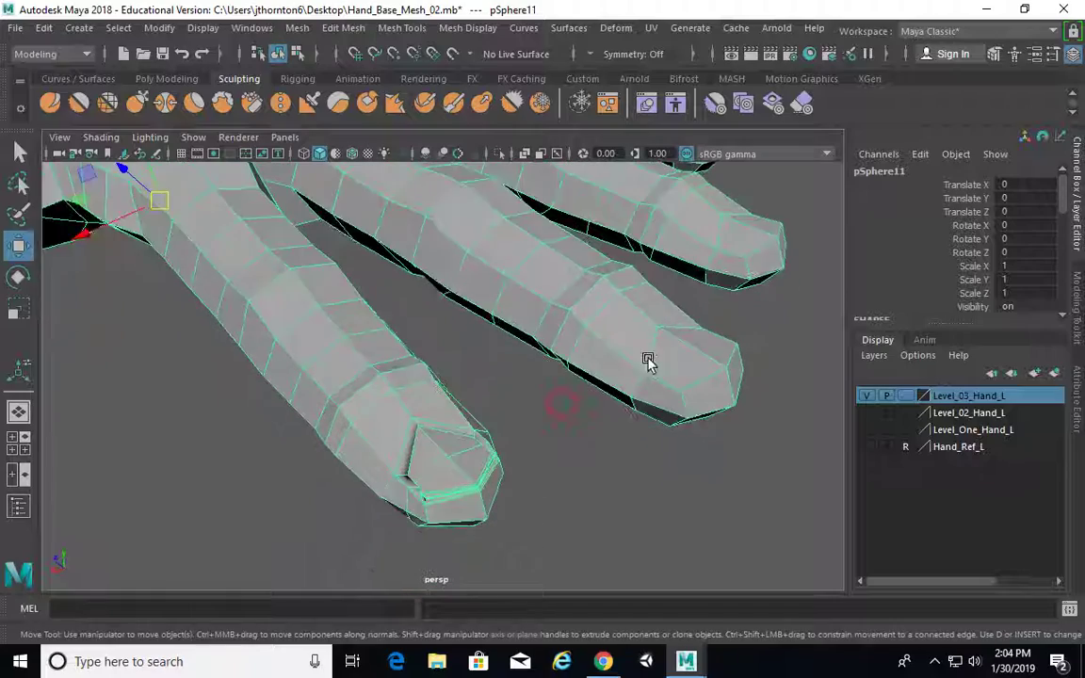
Select all the fingertip faces of the middle finger beyond its last joint and delete them.
{"action": "left_click_drag", "start_coordinate": [649, 364], "coordinate": [570, 377], "text": "alt"}
{"action": "right_click_drag", "start_coordinate": [670, 436], "coordinate": [600, 411], "text": "alt"}
{"action": "middle_click_drag", "start_coordinate": [599, 410], "coordinate": [494, 365], "text": "alt"}
{"action": "left_click_drag", "start_coordinate": [494, 365], "coordinate": [465, 344], "text": "alt"}
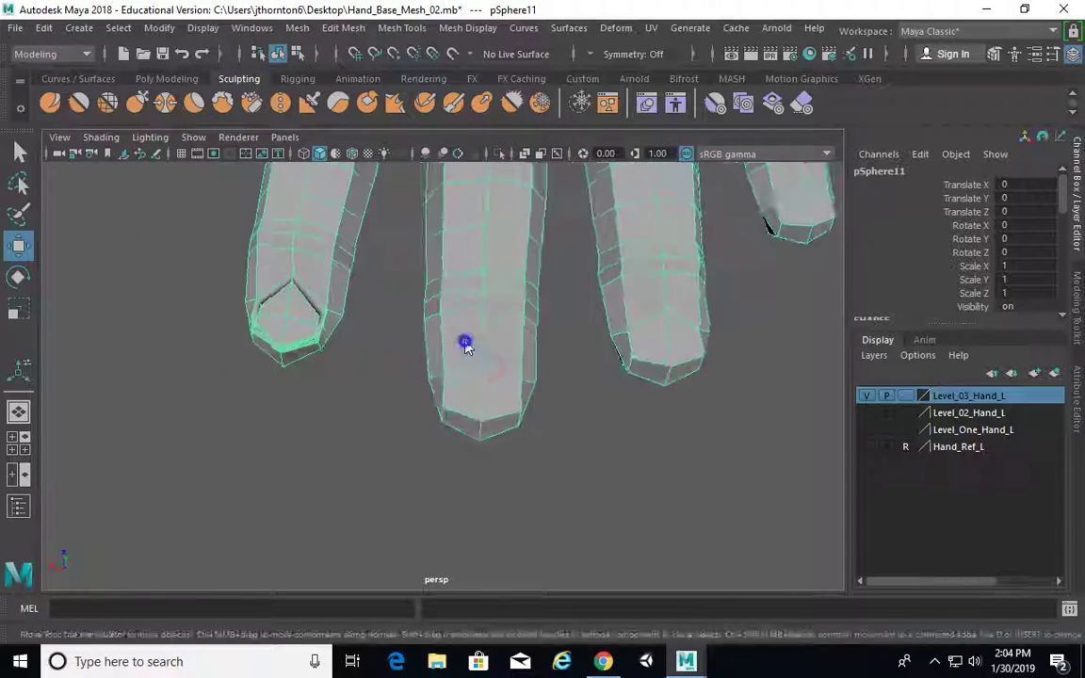
{"action": "right_click_drag", "start_coordinate": [465, 344], "coordinate": [459, 241]}
{"action": "left_click_drag", "start_coordinate": [418, 353], "coordinate": [551, 506]}
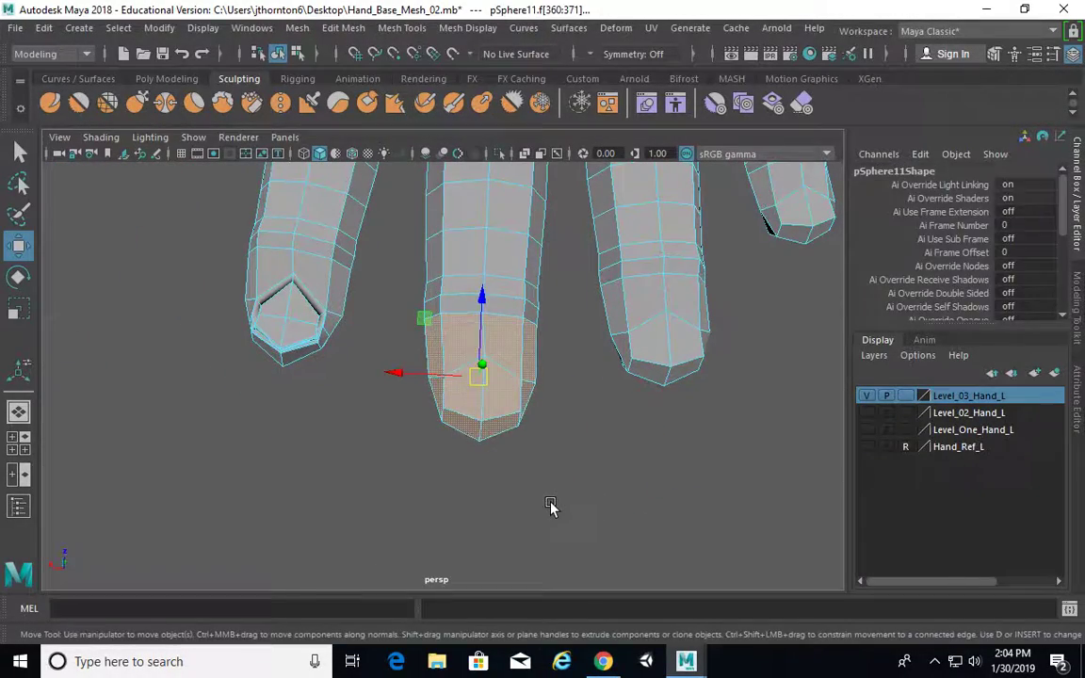
{"action": "key", "text": "Delete"}
Delete the fingertip faces of the ring finger and the little finger in the same way.
{"action": "left_click_drag", "start_coordinate": [589, 450], "coordinate": [398, 364], "text": "alt"}
{"action": "left_click_drag", "start_coordinate": [400, 316], "coordinate": [678, 452]}
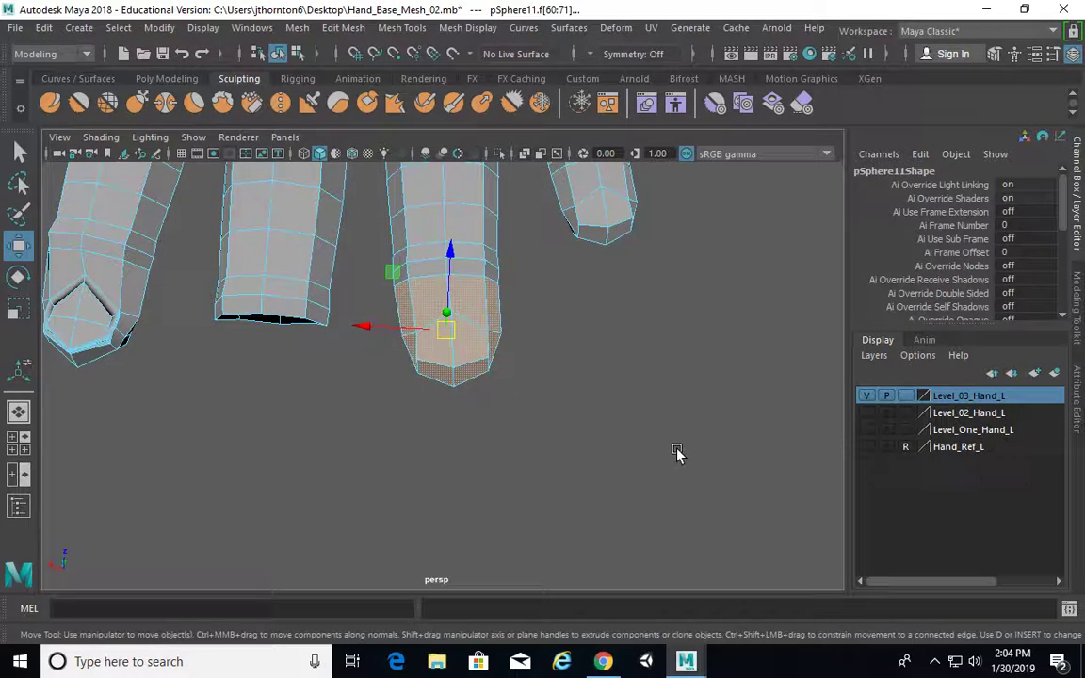
{"action": "key", "text": "Delete"}
{"action": "middle_click_drag", "start_coordinate": [607, 435], "coordinate": [498, 583], "text": "alt"}
{"action": "left_click_drag", "start_coordinate": [446, 329], "coordinate": [570, 414]}
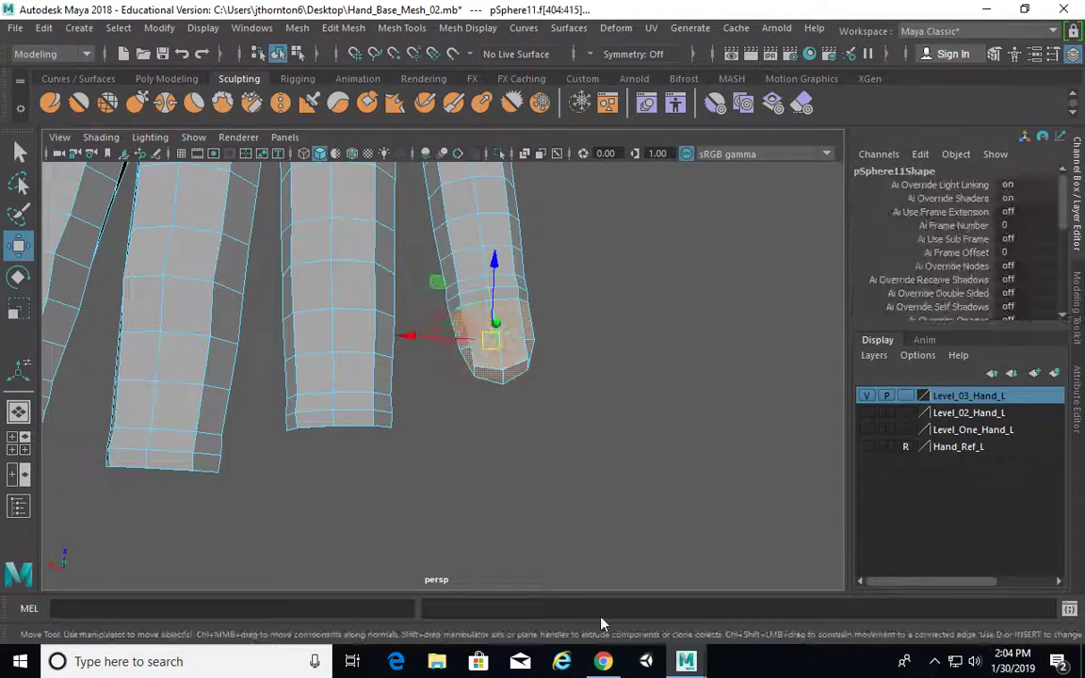
{"action": "key", "text": "Delete"}
Select the index fingertip faces including the nail and duplicate them with Duplicate Face.
{"action": "middle_click_drag", "start_coordinate": [381, 475], "coordinate": [690, 419], "text": "alt"}
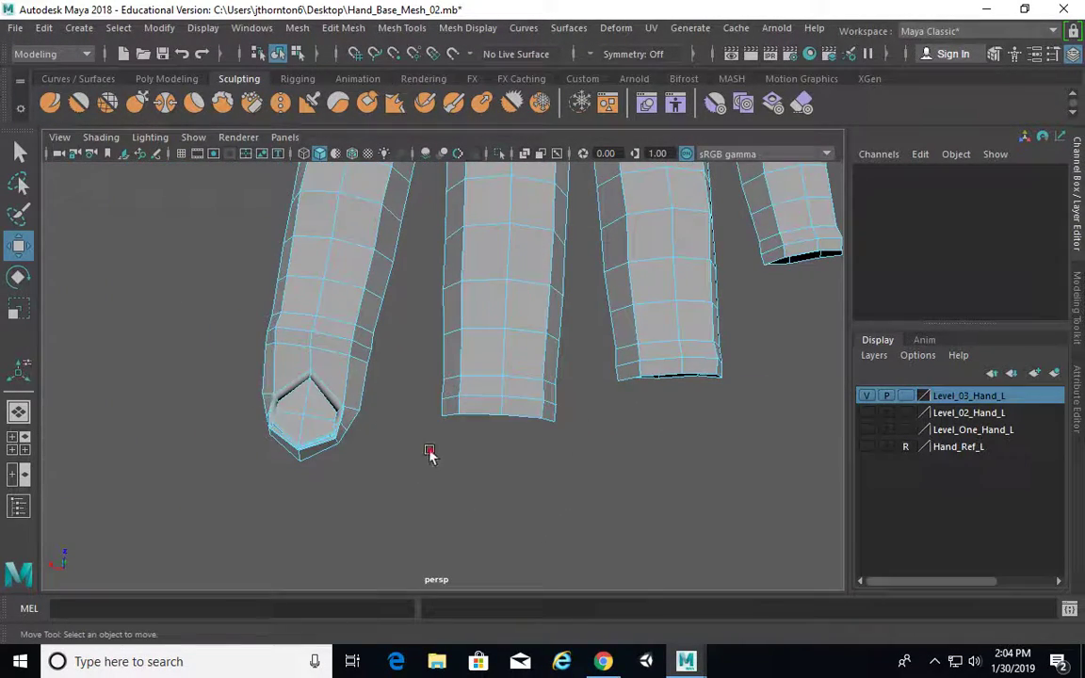
{"action": "left_click_drag", "start_coordinate": [415, 506], "coordinate": [416, 505]}
{"action": "left_click_drag", "start_coordinate": [415, 506], "coordinate": [470, 370], "text": "alt"}
{"action": "right_click", "coordinate": [469, 367], "text": "shift"}
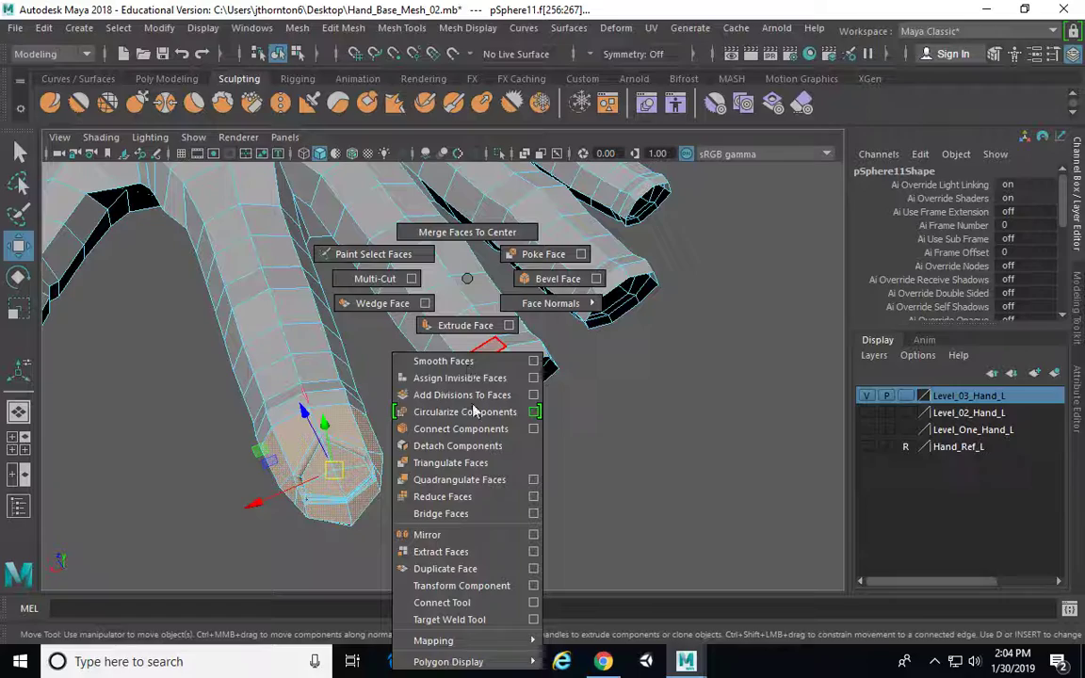
{"action": "left_click", "coordinate": [449, 571]}
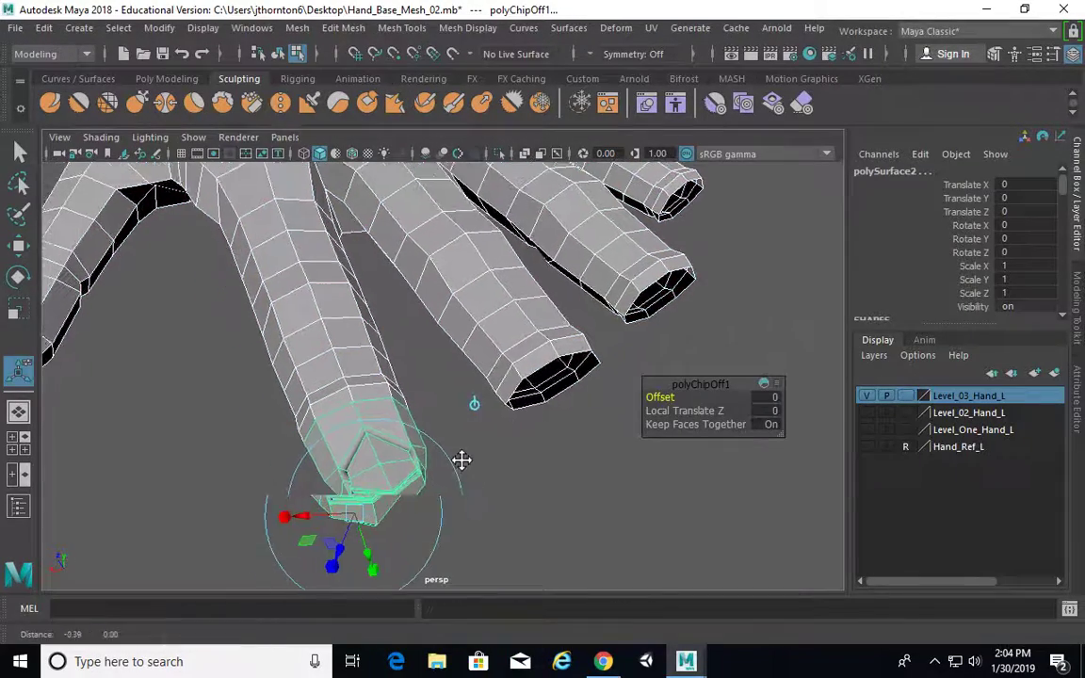
Leave the duplicate manipulator and select the duplicated fingertip as an object with the Move tool active.
{"action": "left_click_drag", "start_coordinate": [479, 394], "coordinate": [438, 336], "text": "alt"}
{"action": "left_click", "coordinate": [440, 492]}
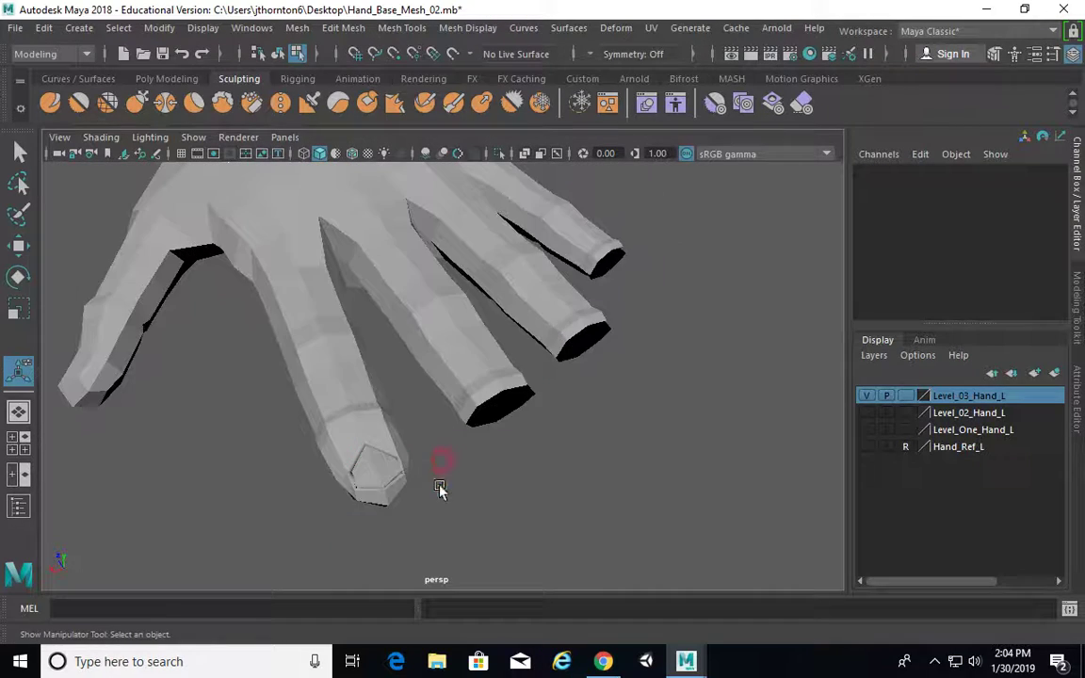
{"action": "key", "text": "q"}
{"action": "key", "text": "F8"}
{"action": "left_click", "coordinate": [386, 452]}
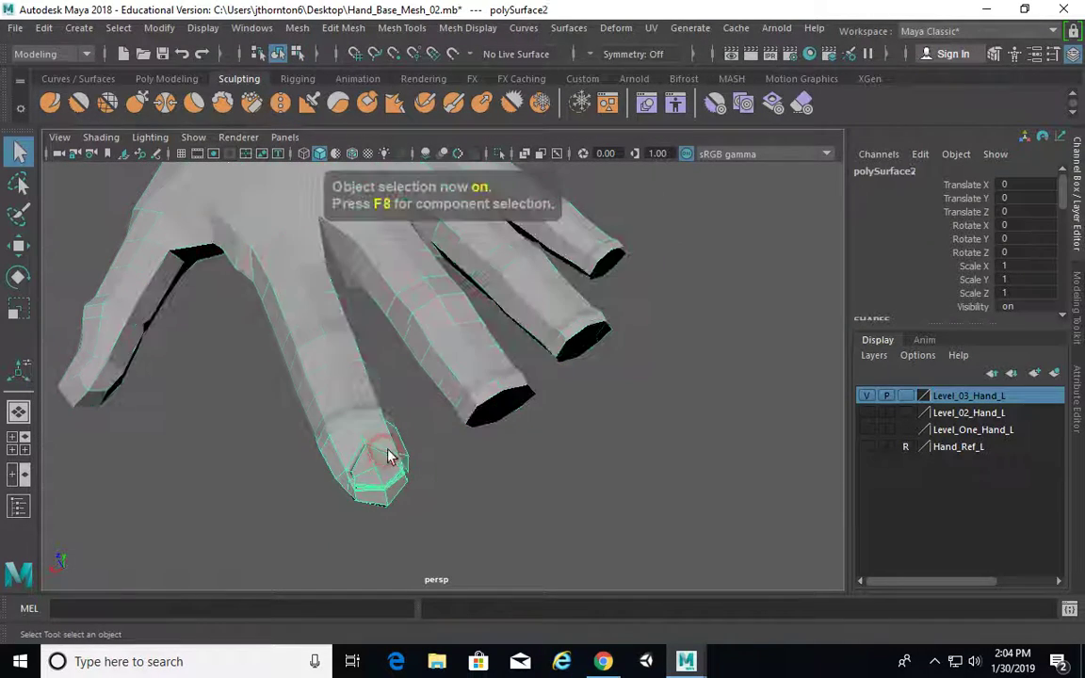
{"action": "key", "text": "w"}
{"action": "left_click_drag", "start_coordinate": [450, 459], "coordinate": [394, 433], "text": "alt"}
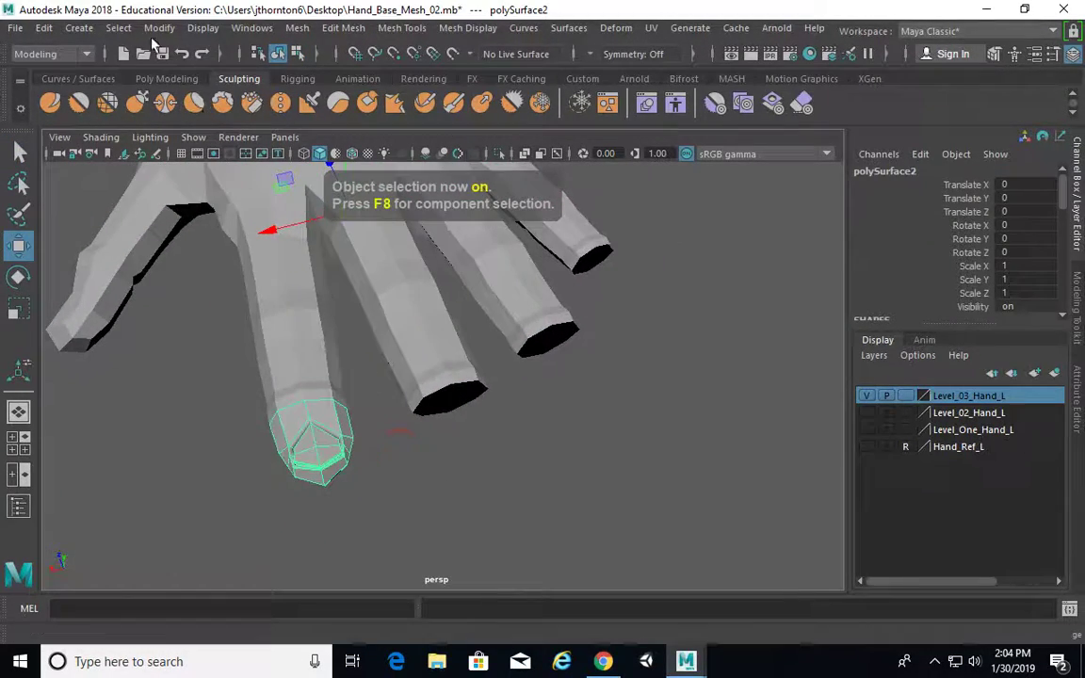
Center the pivot of the duplicated fingertip and frame it with the open fingers in the top view.
{"action": "left_click", "coordinate": [158, 28]}
{"action": "left_click", "coordinate": [209, 153]}
{"action": "left_click_drag", "start_coordinate": [327, 370], "coordinate": [353, 455], "text": "alt"}
{"action": "key", "text": "space"}
{"action": "key", "text": "space"}
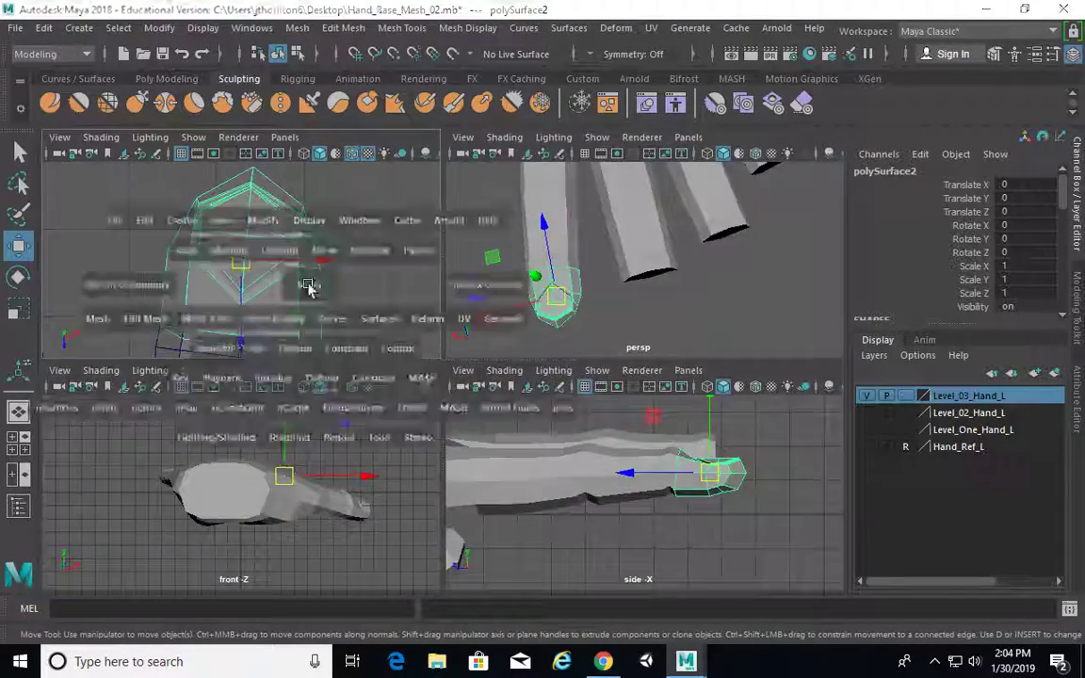
{"action": "right_click_drag", "start_coordinate": [35, 246], "coordinate": [249, 266], "text": "alt"}
{"action": "middle_click_drag", "start_coordinate": [355, 332], "coordinate": [426, 304], "text": "alt"}
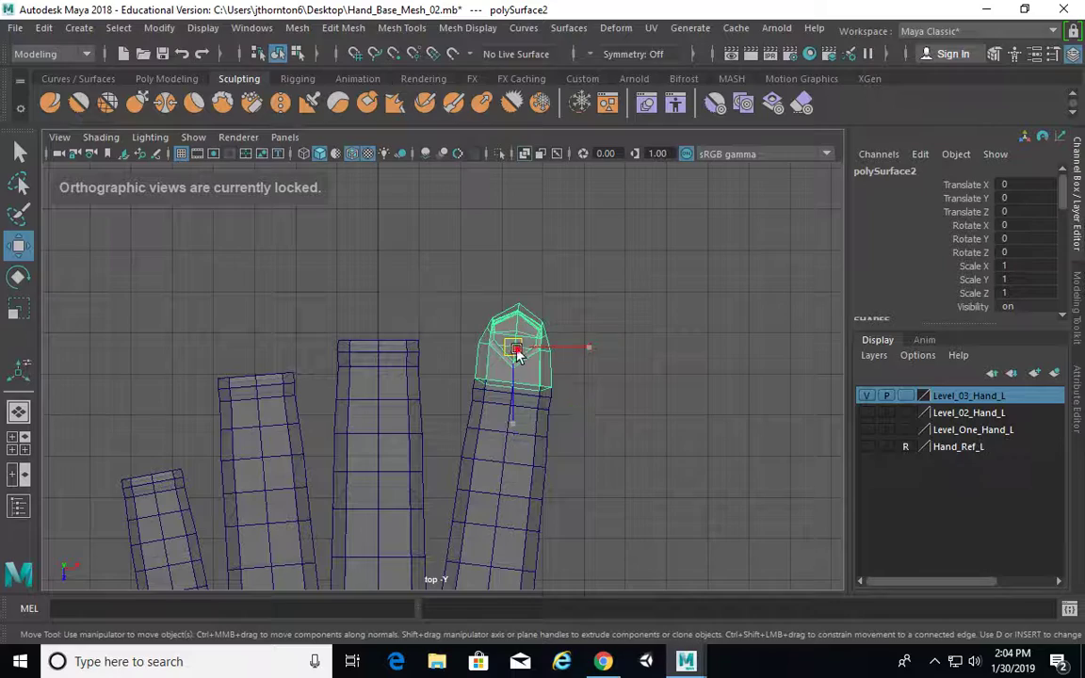
Move the duplicated fingertip onto the open end of the middle finger and rotate it about 5.2° in Y to align it.
{"action": "left_click_drag", "start_coordinate": [517, 354], "coordinate": [405, 291]}
{"action": "key", "text": "e"}
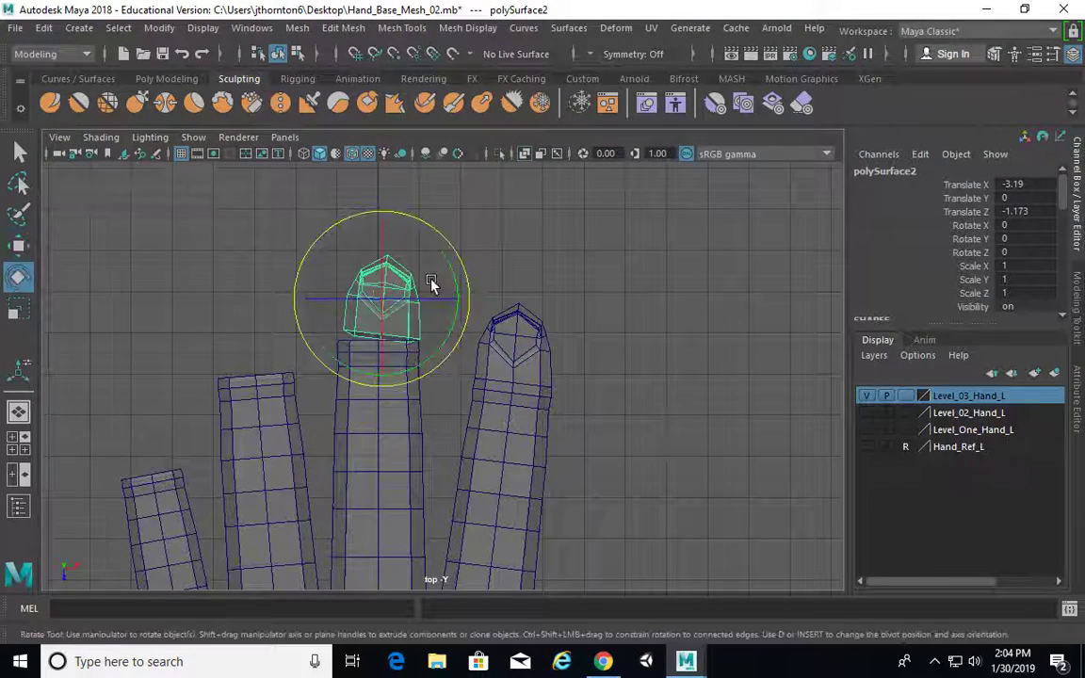
{"action": "left_click_drag", "start_coordinate": [442, 247], "coordinate": [440, 246]}
{"action": "key", "text": "w"}
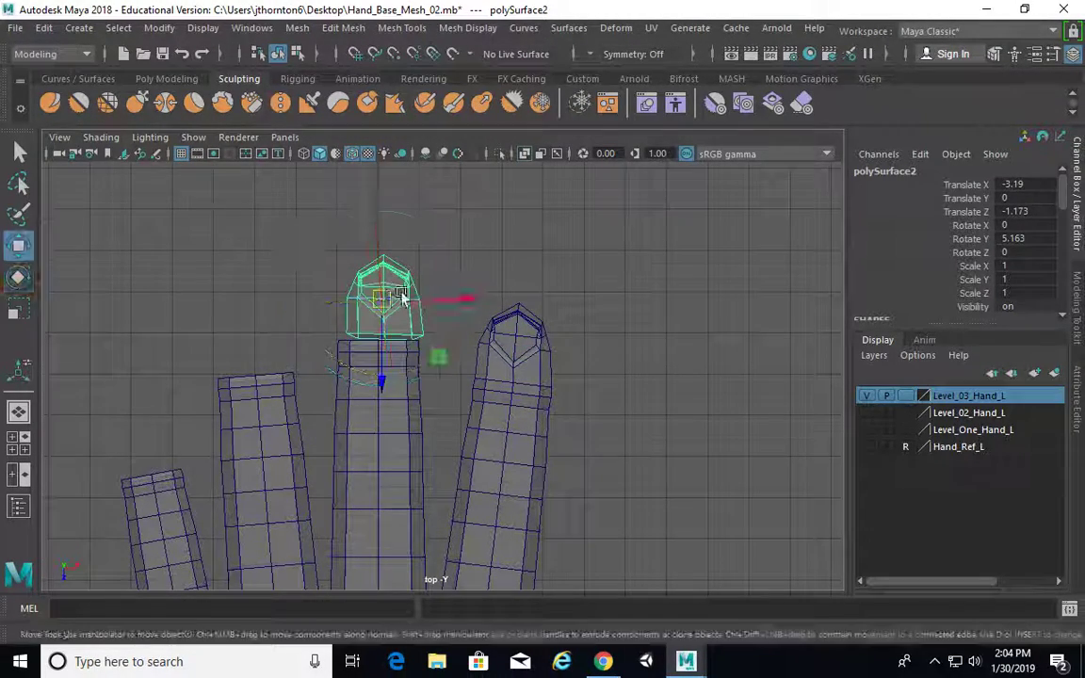
{"action": "left_click_drag", "start_coordinate": [388, 296], "coordinate": [384, 300]}
Duplicate the fingertip, place the copy at the ring finger's open end and set its Y rotation to about 8.7°.
{"action": "scroll", "coordinate": [488, 345], "scroll_direction": "down", "scroll_amount": 3}
{"action": "middle_click_drag", "start_coordinate": [488, 343], "coordinate": [534, 321], "text": "alt"}
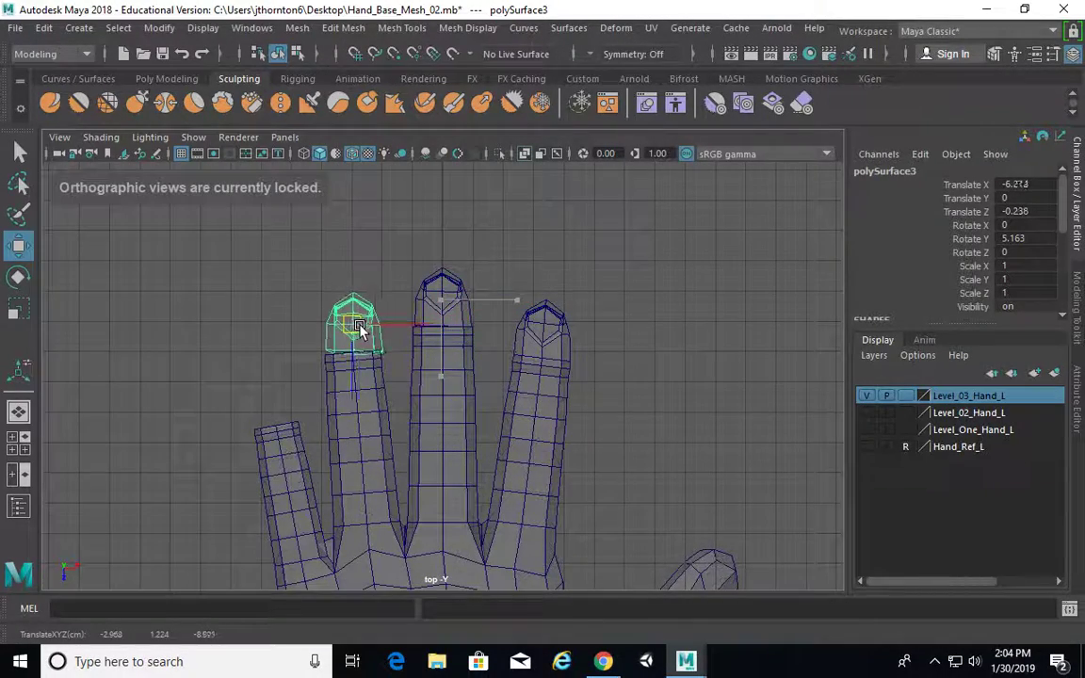
{"action": "key", "text": "e"}
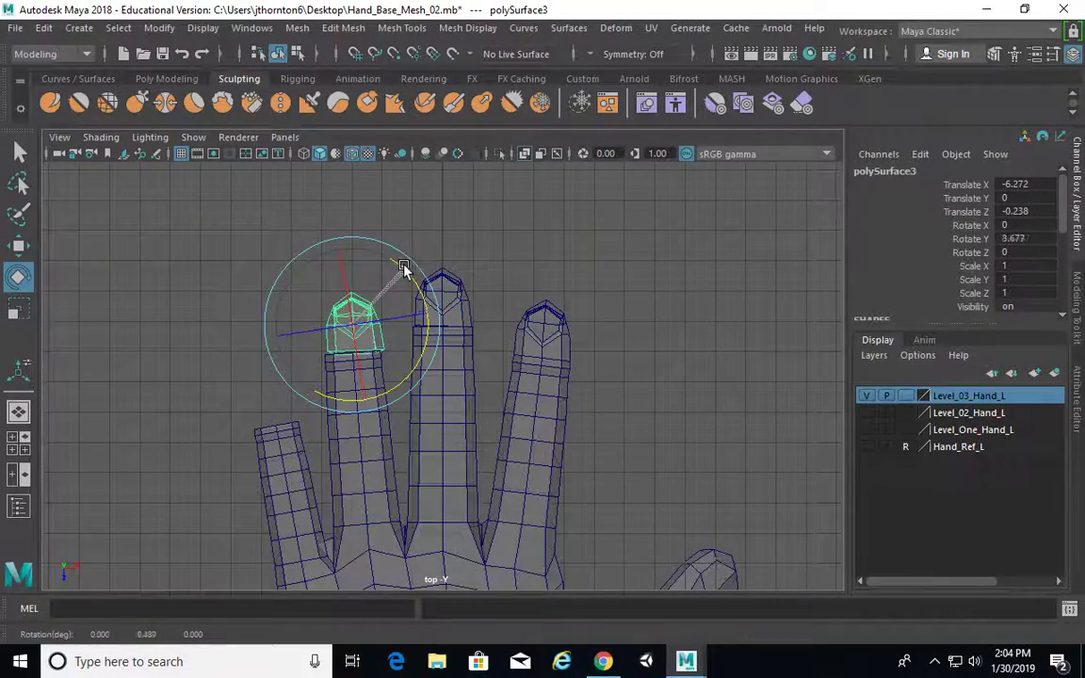
{"action": "key", "text": "w"}
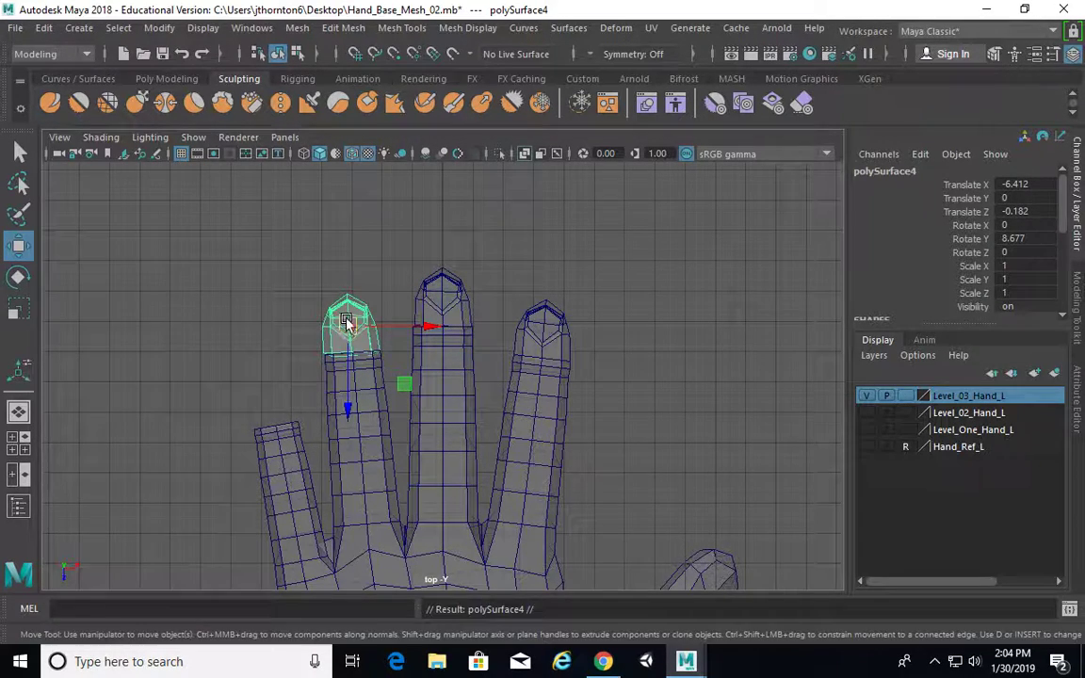
Move the newest fingertip copy onto the little finger's open end and set its Y rotation to about 14.6°.
{"action": "left_click_drag", "start_coordinate": [347, 321], "coordinate": [285, 397]}
{"action": "key", "text": "e"}
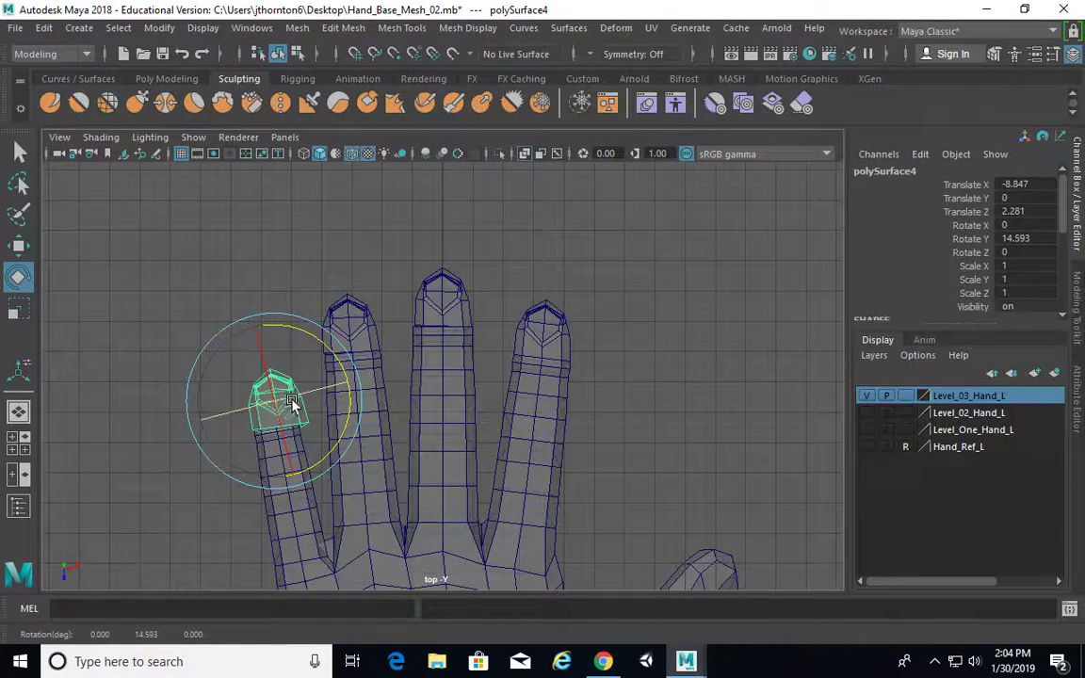
{"action": "key", "text": "w"}
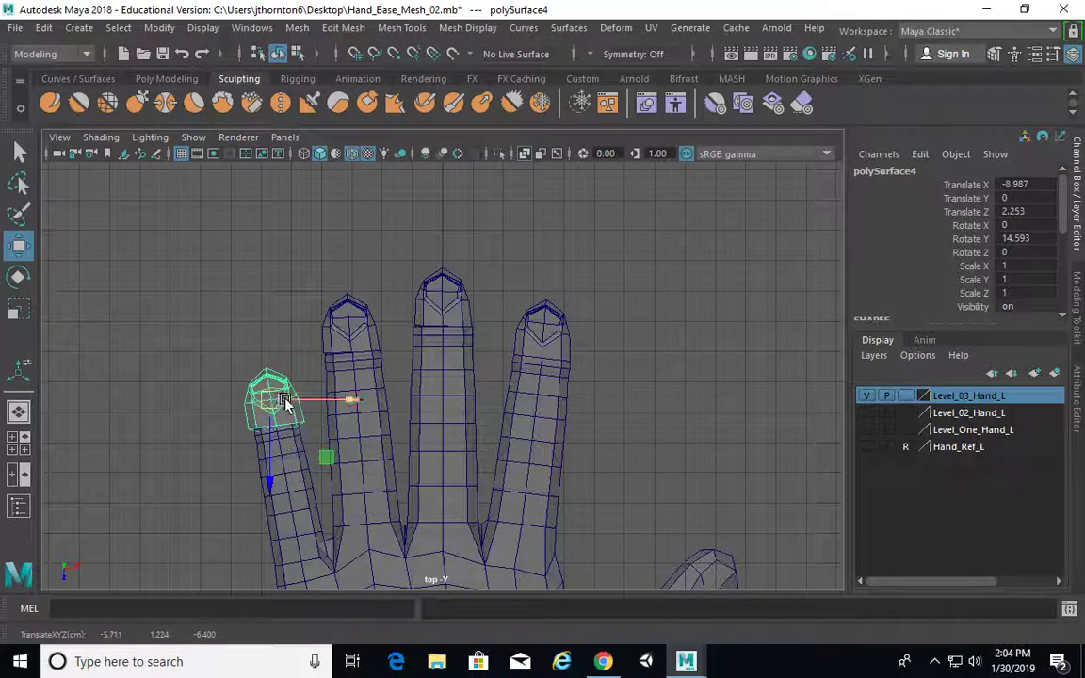
Scale the little fingertip uniformly to about 0.795 and nudge it into line with the finger's open end.
{"action": "key", "text": "r"}
{"action": "middle_click_drag", "start_coordinate": [316, 403], "coordinate": [431, 351], "text": "alt"}
{"action": "right_click_drag", "start_coordinate": [155, 348], "coordinate": [221, 344], "text": "alt"}
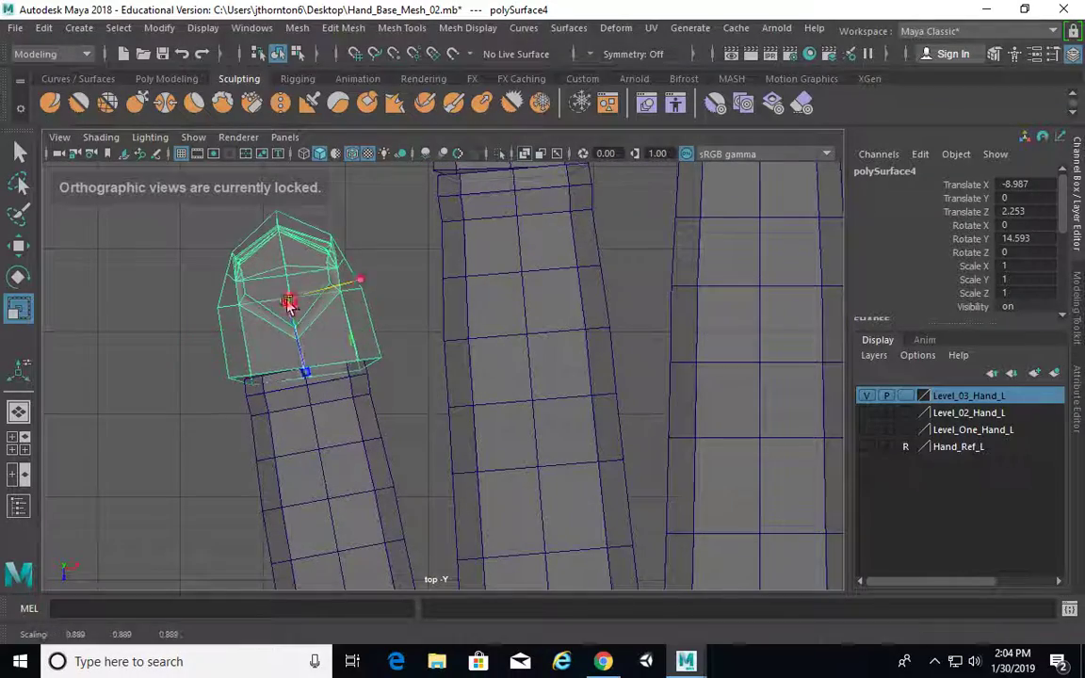
{"action": "mouse_move", "coordinate": [288, 302]}
{"action": "left_mouse_down"}
{"action": "mouse_move", "coordinate": [259, 309]}
{"action": "mouse_move", "coordinate": [287, 314]}
{"action": "left_mouse_up"}
{"action": "key", "text": "w"}
{"action": "right_click_drag", "start_coordinate": [758, 293], "coordinate": [612, 285], "text": "alt"}
{"action": "middle_click_drag", "start_coordinate": [719, 293], "coordinate": [598, 324], "text": "alt"}
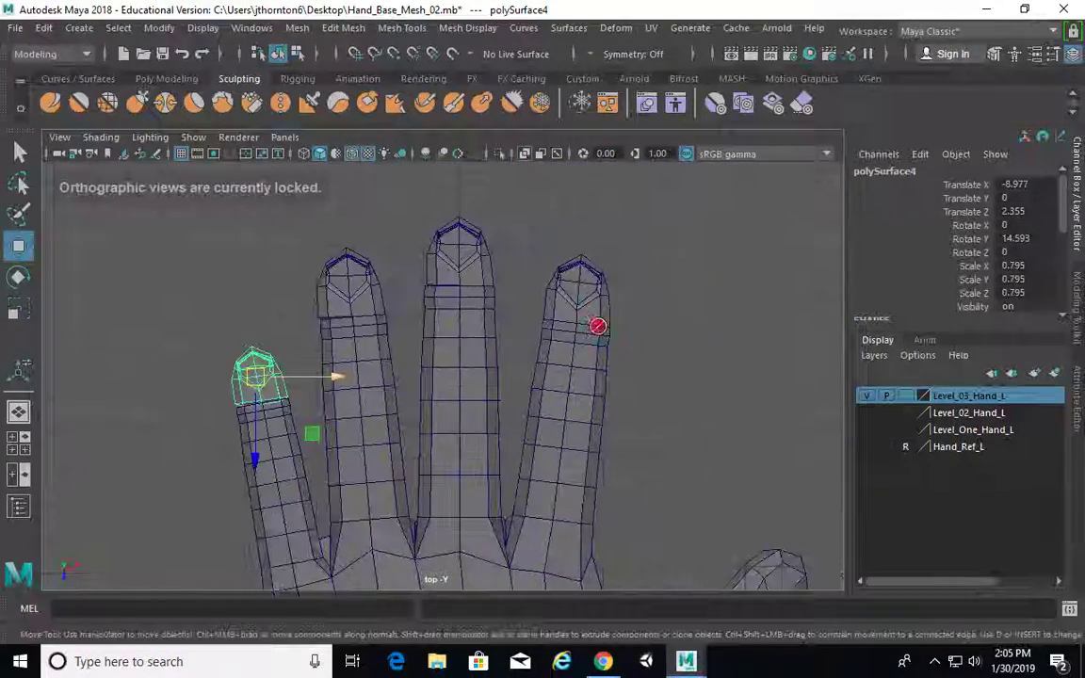
{"action": "right_click_drag", "start_coordinate": [680, 366], "coordinate": [514, 332], "text": "alt"}
{"action": "middle_click_drag", "start_coordinate": [585, 379], "coordinate": [500, 346], "text": "alt"}
Adjust the heights of the middle, ring and little fingertips in the perspective view, with the middle one at about 0.394 in Translate Y.
{"action": "key", "text": "space"}
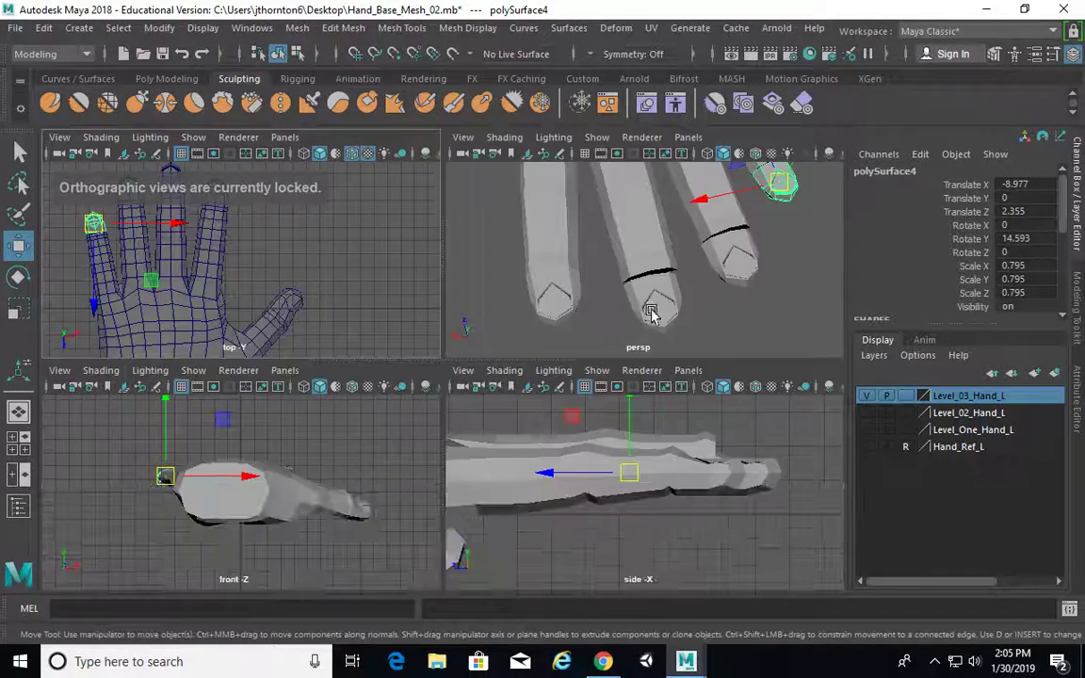
{"action": "key", "text": "space"}
{"action": "left_click_drag", "start_coordinate": [641, 300], "coordinate": [540, 220], "text": "alt"}
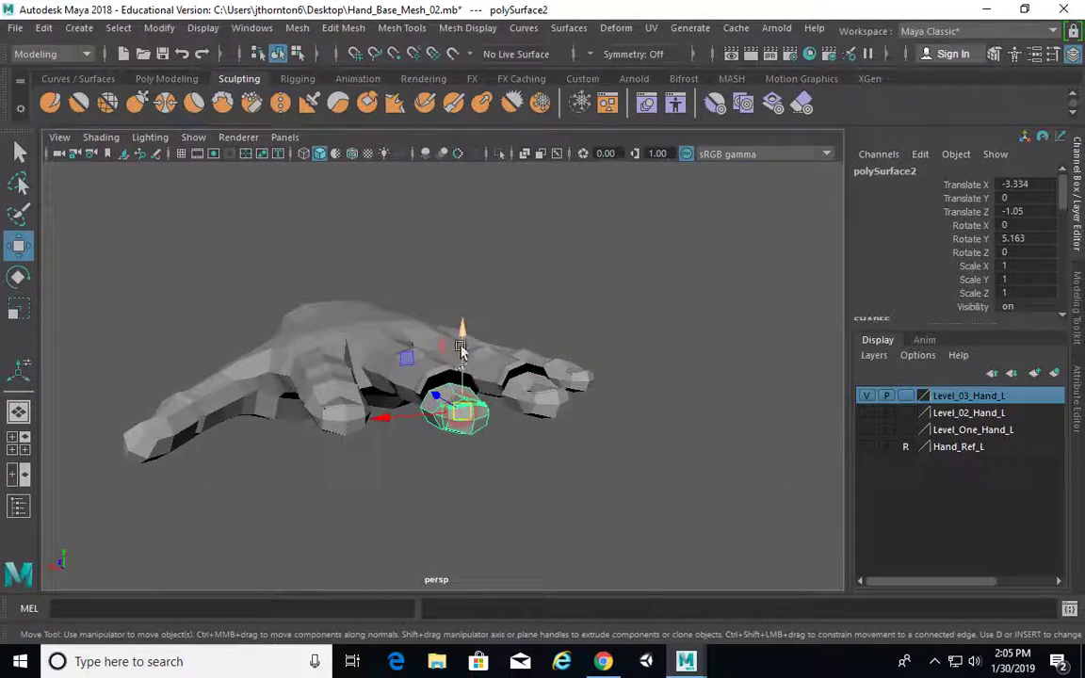
{"action": "left_click_drag", "start_coordinate": [461, 350], "coordinate": [465, 323]}
{"action": "left_click", "coordinate": [516, 386]}
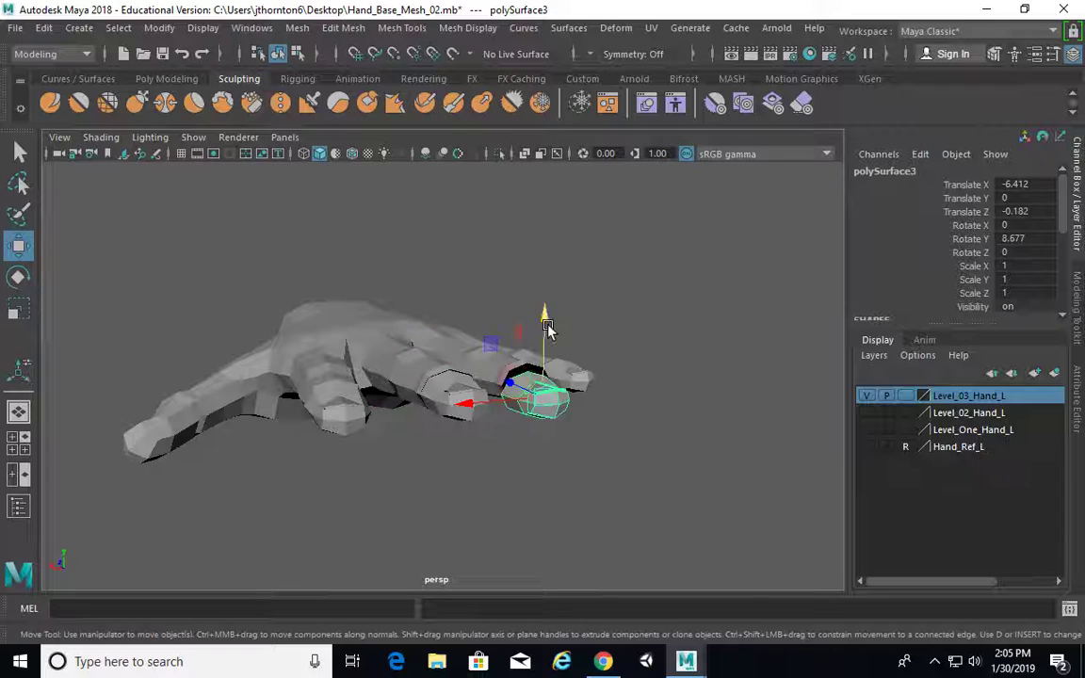
{"action": "left_click_drag", "start_coordinate": [678, 361], "coordinate": [386, 400], "text": "alt"}
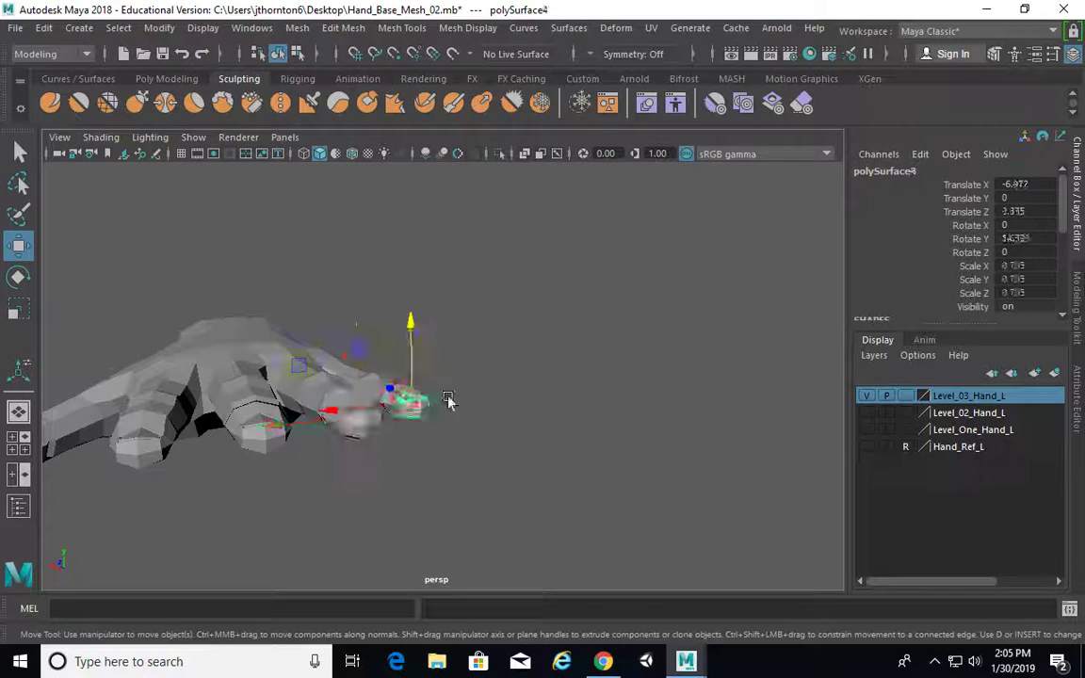
{"action": "left_click_drag", "start_coordinate": [524, 344], "coordinate": [320, 339], "text": "alt"}
Select the old thumb tip faces on the hand mesh and delete them, leaving the thumb open.
{"action": "left_click", "coordinate": [449, 442]}
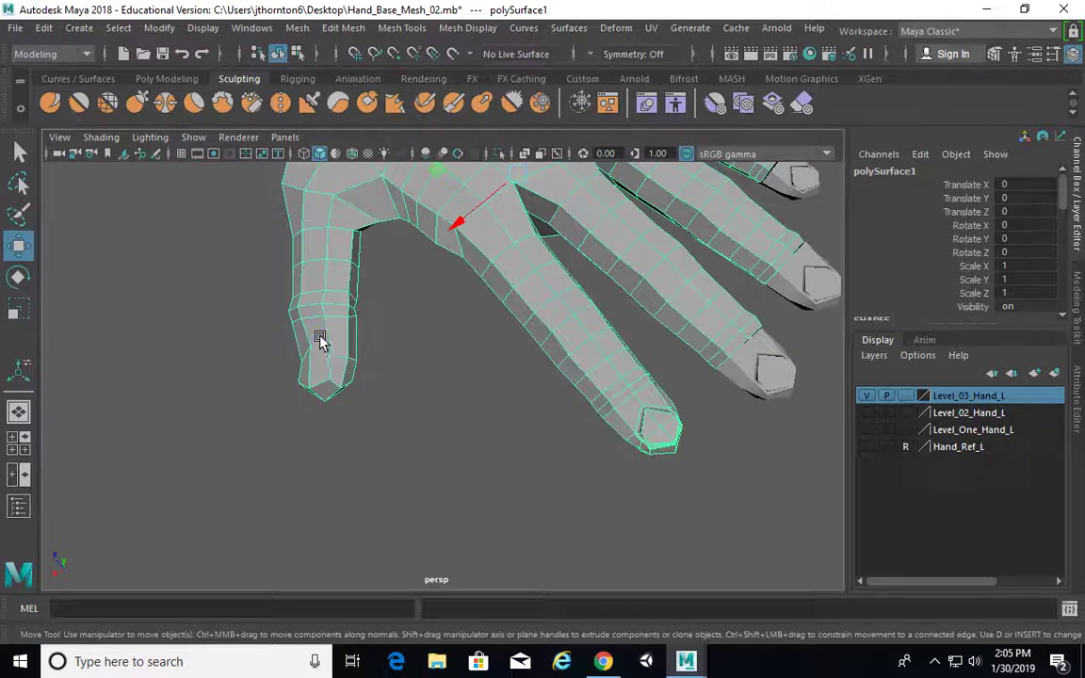
{"action": "right_click_drag", "start_coordinate": [320, 172], "coordinate": [323, 220]}
{"action": "left_click", "coordinate": [290, 332]}
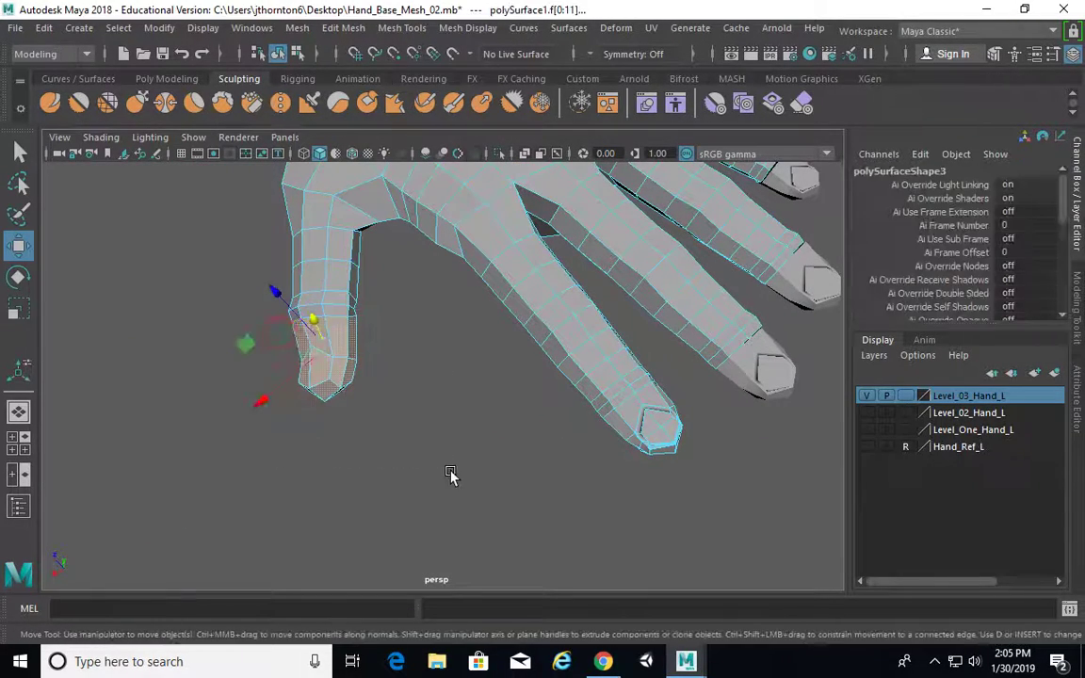
{"action": "key", "text": "Delete"}
Return to object selection and duplicate the middle fingertip for use on the thumb.
{"action": "left_click", "coordinate": [647, 442]}
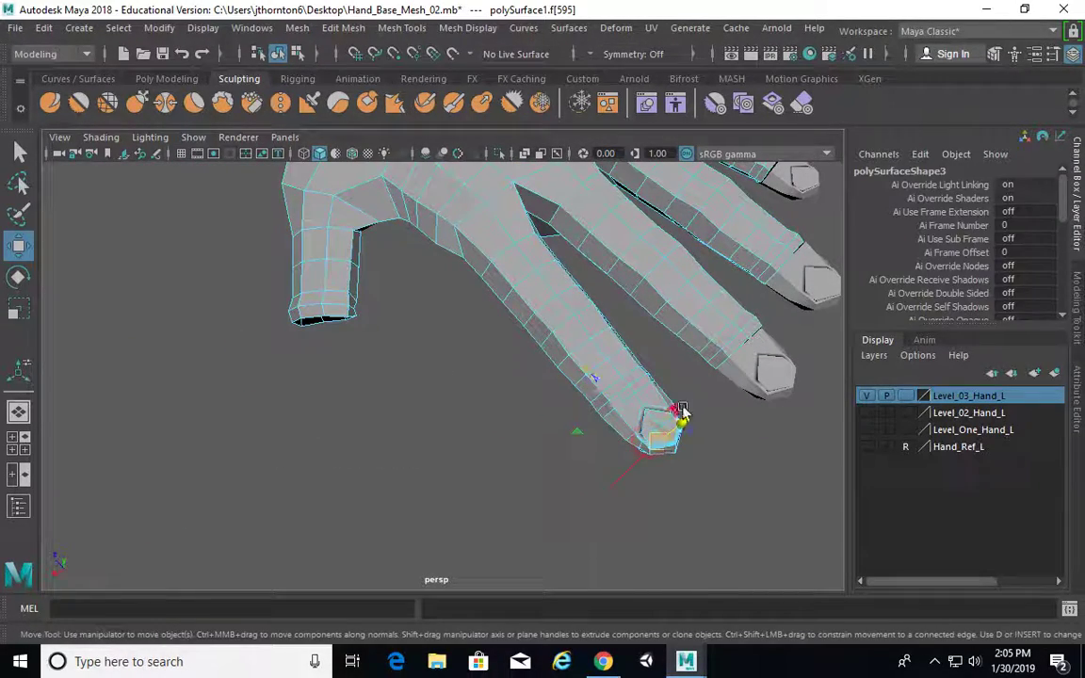
{"action": "key", "text": "F8"}
{"action": "key", "text": "F8"}
{"action": "left_click", "coordinate": [689, 410]}
{"action": "left_click", "coordinate": [659, 427]}
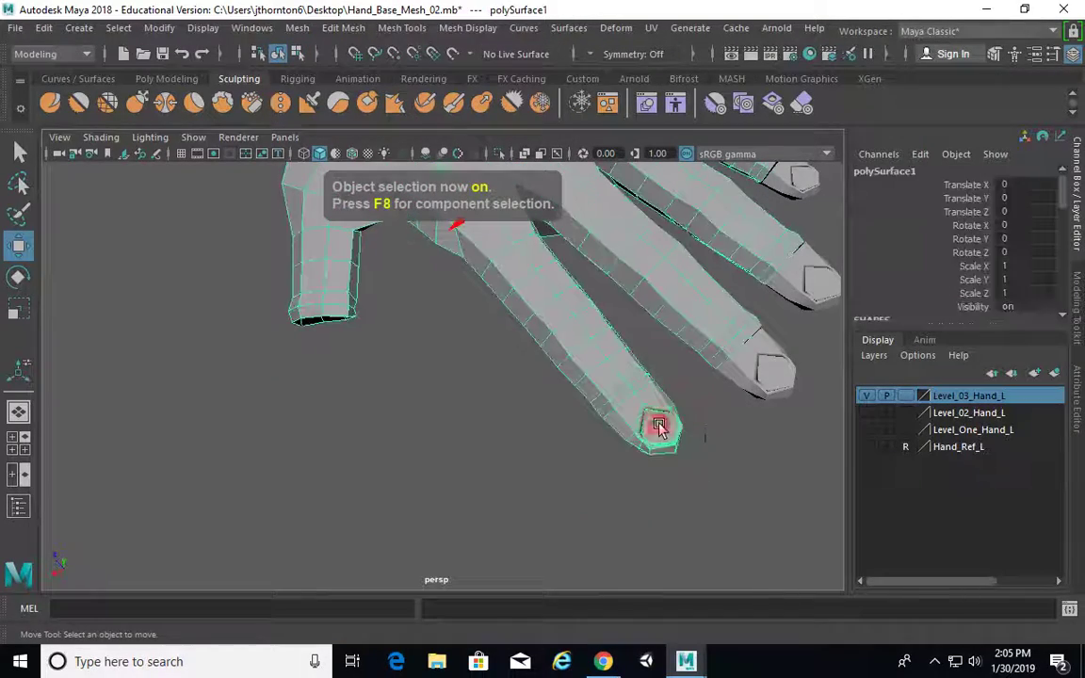
{"action": "middle_click_drag", "start_coordinate": [717, 438], "coordinate": [670, 421], "text": "alt"}
{"action": "left_click_drag", "start_coordinate": [670, 421], "coordinate": [753, 402], "text": "alt"}
{"action": "left_click", "coordinate": [682, 366]}
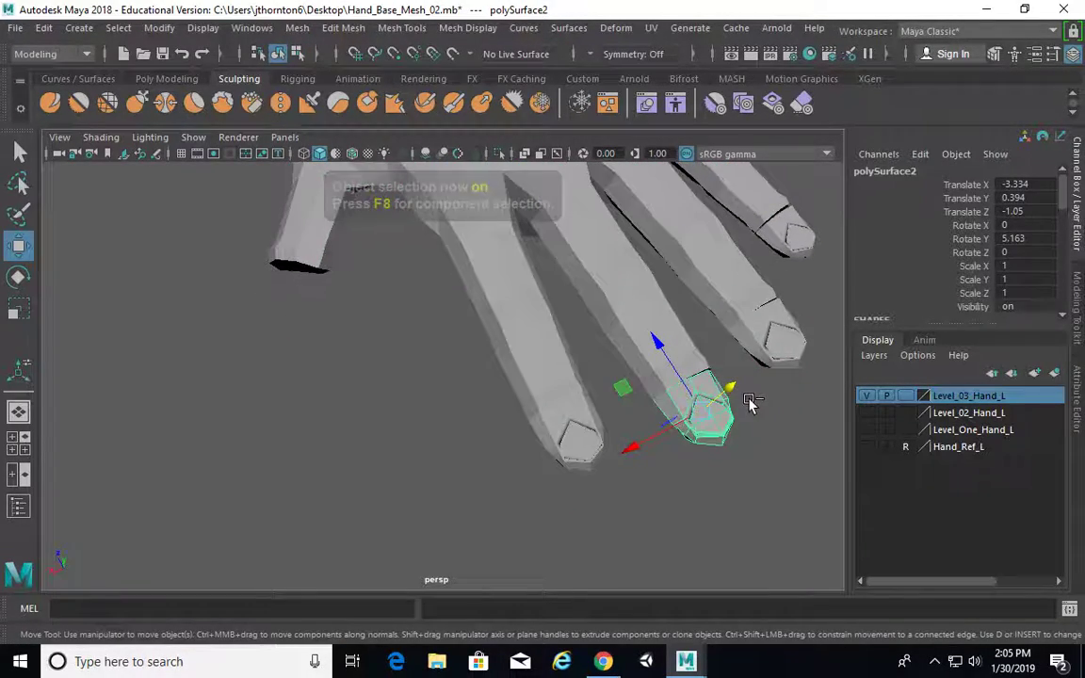
{"action": "key", "text": "ctrl+d"}
Place the copy over the thumb's open end in the top view, scaled to about 1.267 and rotated about 18°, -22.7°, -48.7°.
{"action": "key", "text": "space"}
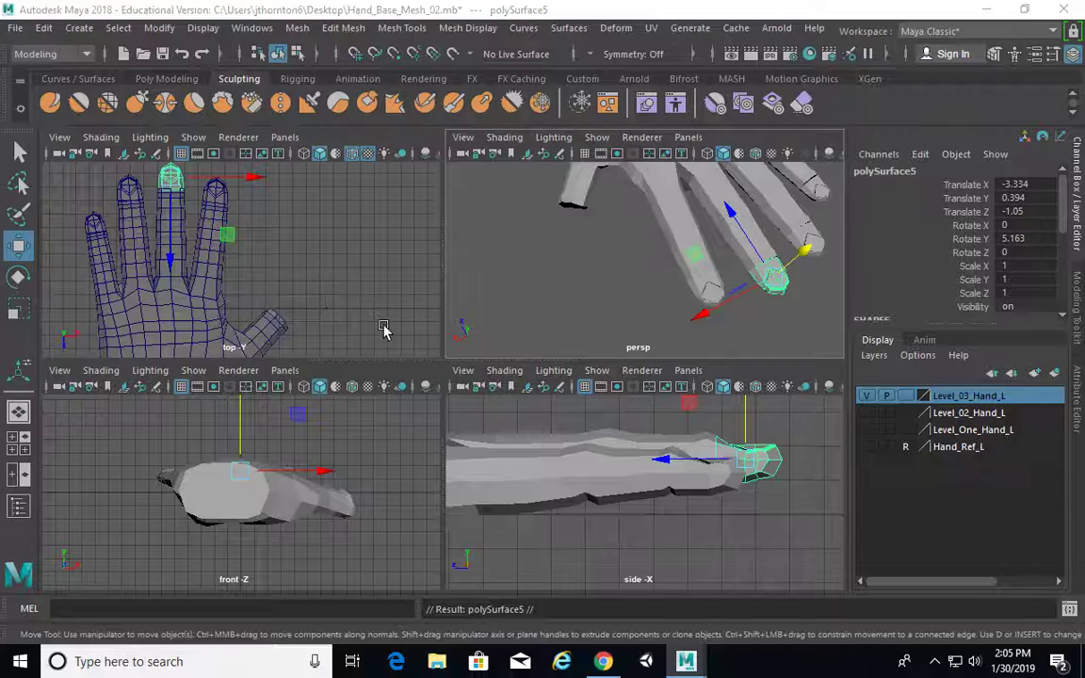
{"action": "key", "text": "space"}
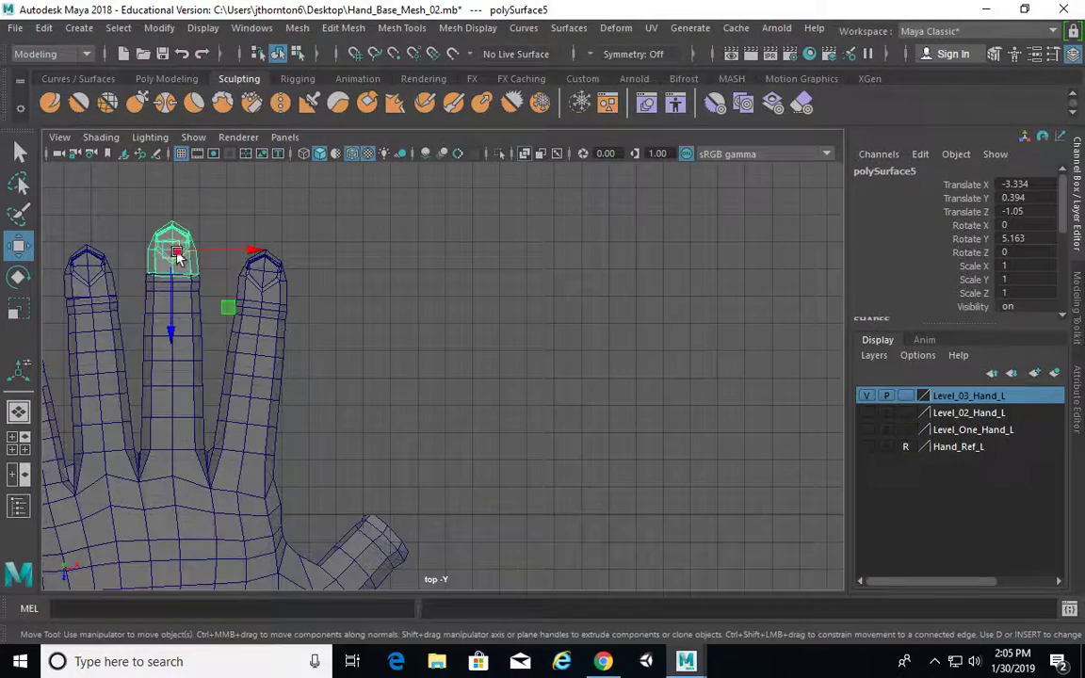
{"action": "left_click_drag", "start_coordinate": [177, 253], "coordinate": [379, 485]}
{"action": "middle_click_drag", "start_coordinate": [378, 485], "coordinate": [370, 322], "text": "alt"}
{"action": "right_click_drag", "start_coordinate": [370, 322], "coordinate": [454, 370], "text": "alt"}
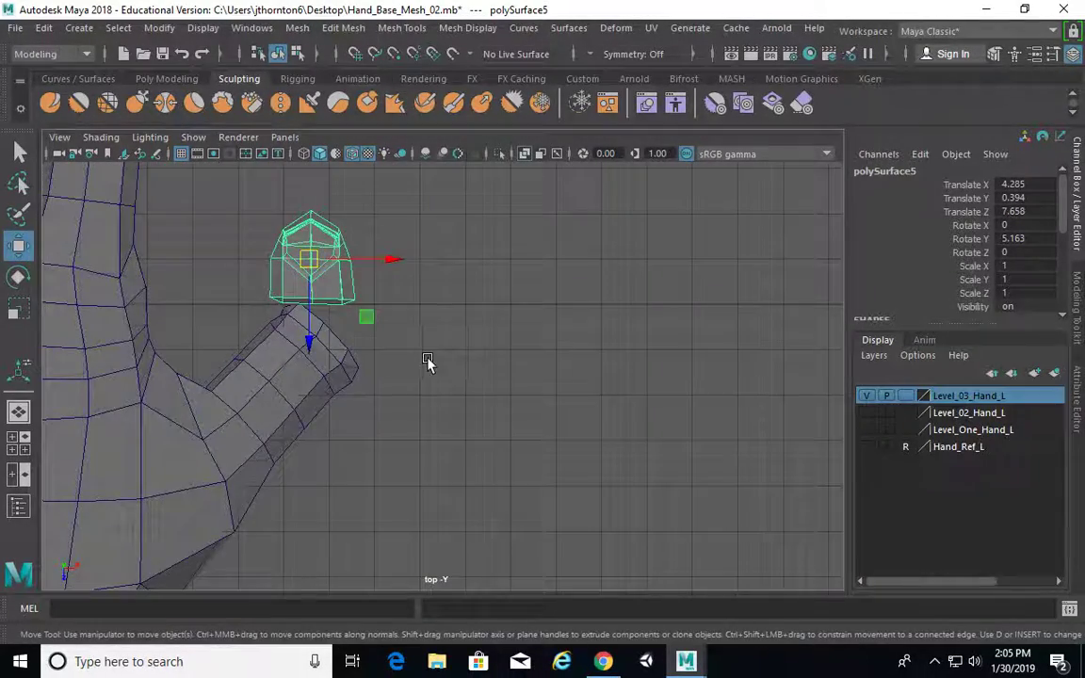
{"action": "key", "text": "e"}
{"action": "key", "text": "r"}
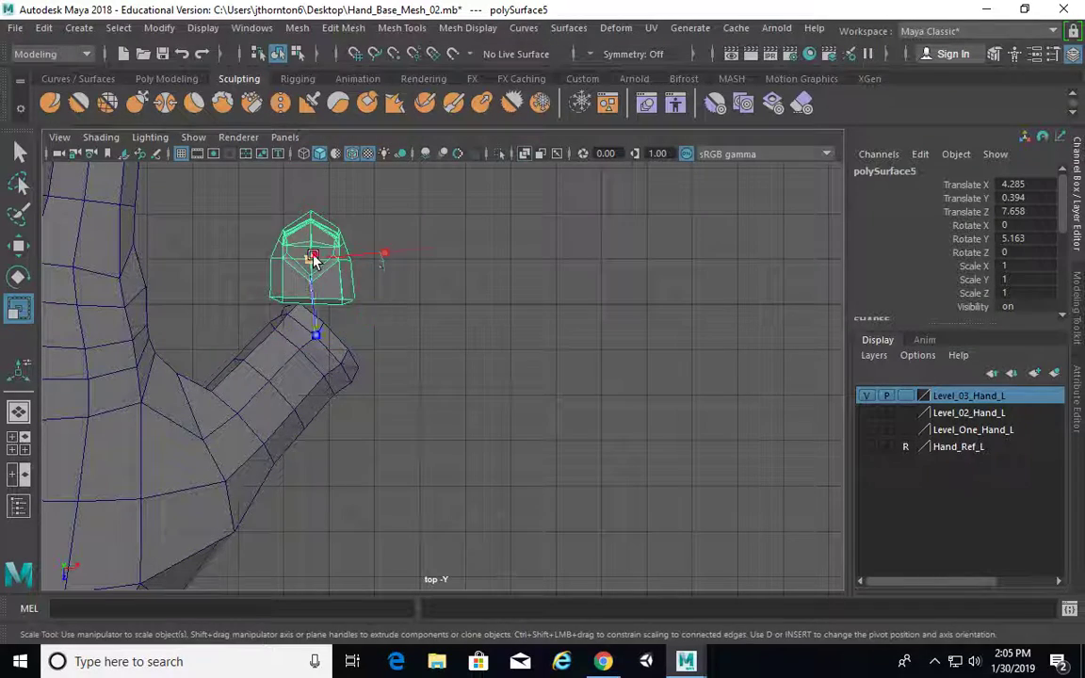
{"action": "left_click_drag", "start_coordinate": [314, 261], "coordinate": [348, 292]}
{"action": "key", "text": "e"}
{"action": "key", "text": "w"}
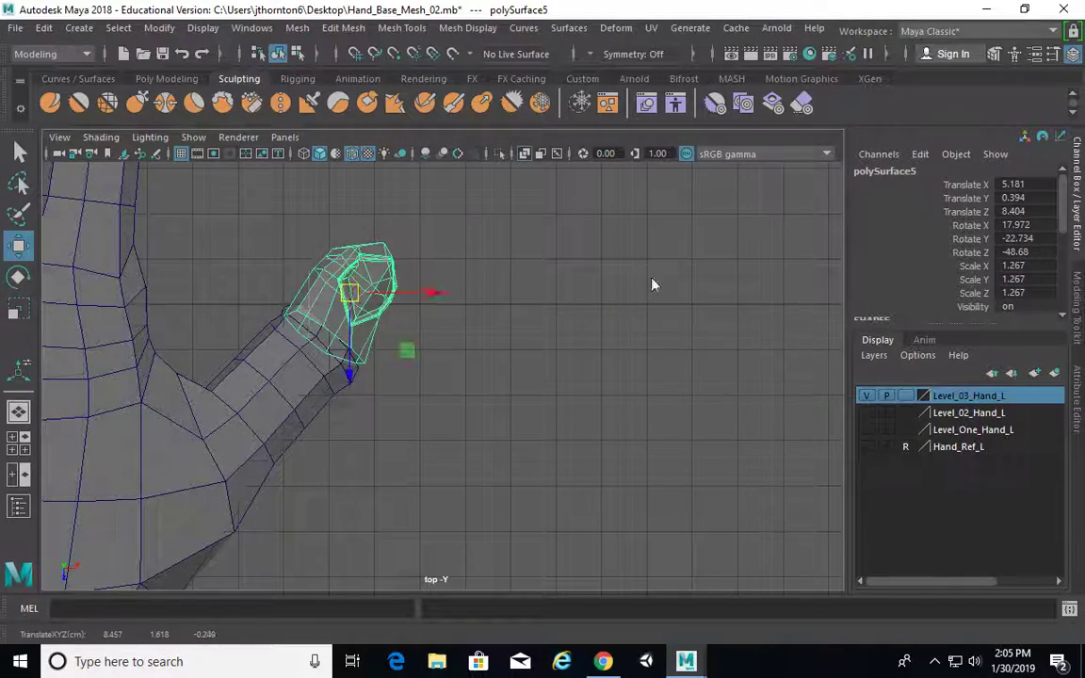
Lower the thumb tip copy to about -2.31 in Translate Y to meet the thumb's open end.
{"action": "key", "text": "space"}
{"action": "key", "text": "space"}
{"action": "left_click_drag", "start_coordinate": [659, 316], "coordinate": [655, 295], "text": "alt"}
{"action": "key", "text": "f"}
{"action": "left_click_drag", "start_coordinate": [553, 334], "coordinate": [658, 292], "text": "alt"}
{"action": "right_click_drag", "start_coordinate": [659, 333], "coordinate": [440, 346], "text": "alt"}
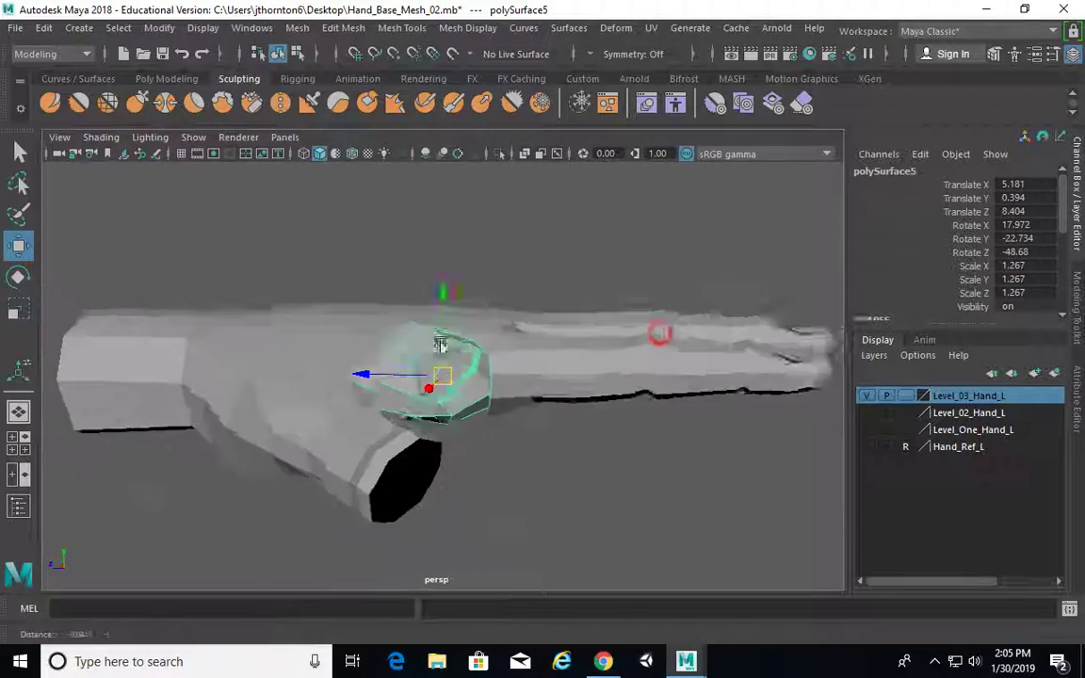
{"action": "left_click_drag", "start_coordinate": [541, 302], "coordinate": [562, 289], "text": "alt"}
{"action": "left_click_drag", "start_coordinate": [497, 255], "coordinate": [509, 358]}
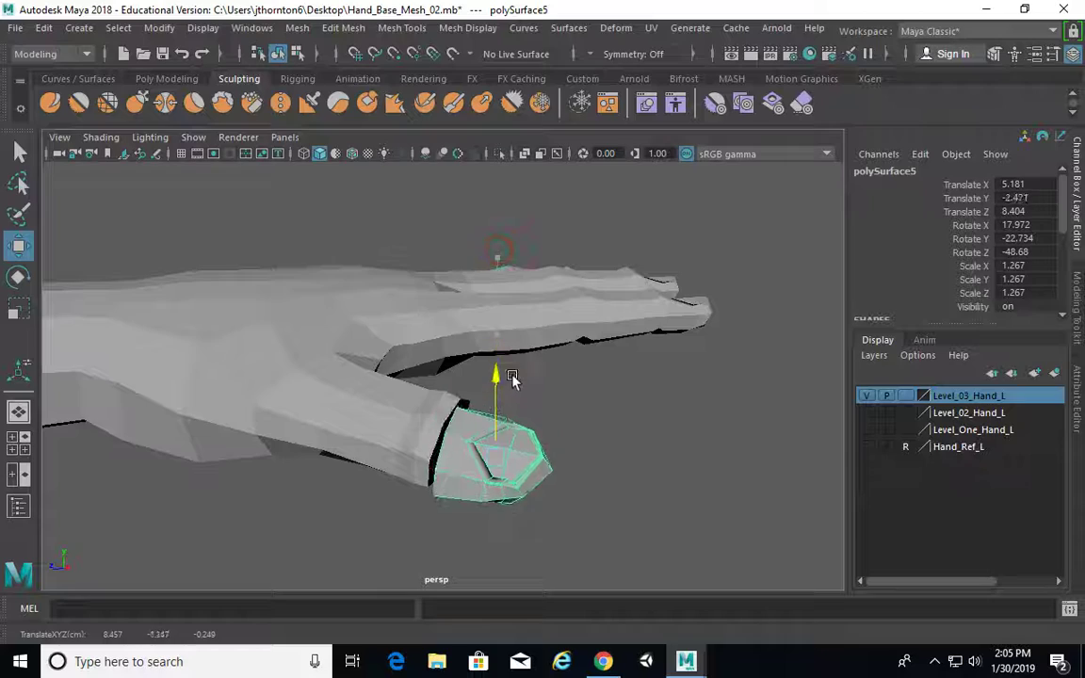
{"action": "mouse_move", "coordinate": [534, 414]}
{"action": "left_mouse_down", "text": "alt"}
{"action": "mouse_move", "coordinate": [562, 472]}
{"action": "mouse_move", "coordinate": [550, 404]}
{"action": "left_mouse_up", "text": "alt"}
{"action": "right_click_drag", "start_coordinate": [550, 403], "coordinate": [729, 414], "text": "alt"}
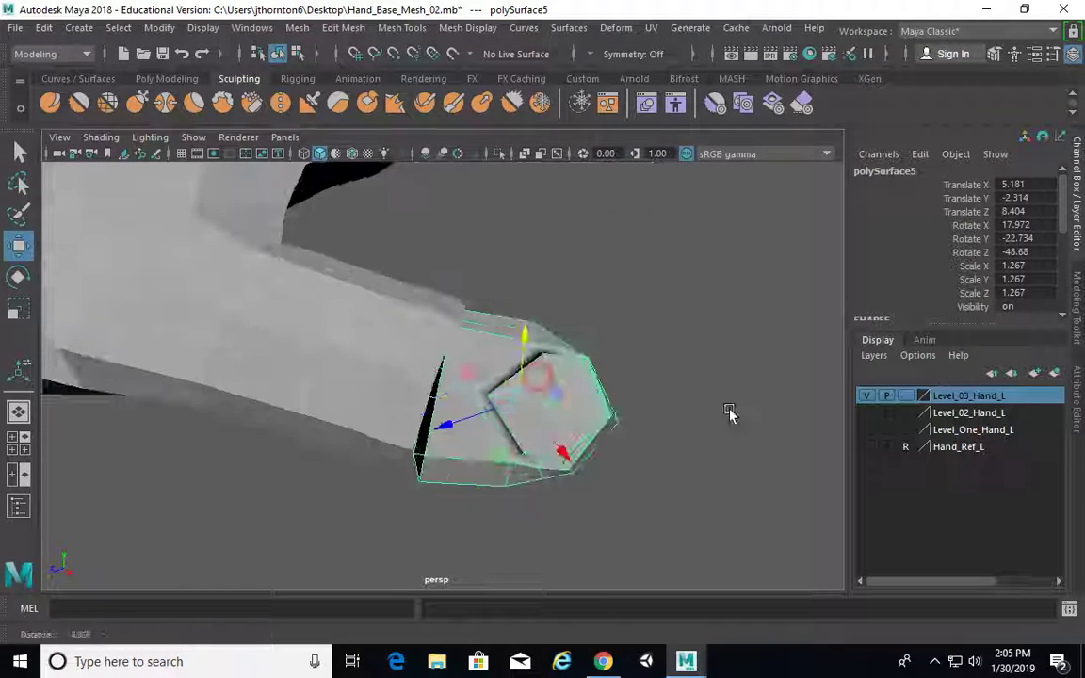
Fine-tune the thumb tip's rotation to about 23°, -30.4°, -51.65° and nudge it against the thumb's open end.
{"action": "key", "text": "e"}
{"action": "left_click_drag", "start_coordinate": [576, 327], "coordinate": [675, 322]}
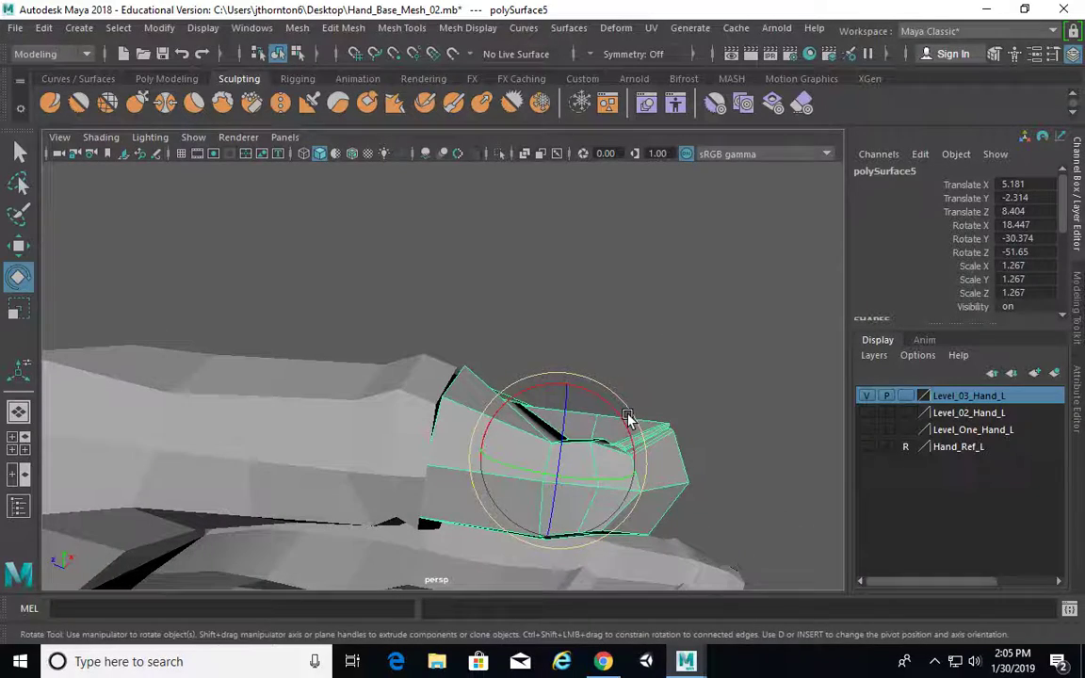
{"action": "left_click_drag", "start_coordinate": [612, 412], "coordinate": [611, 401]}
{"action": "left_click_drag", "start_coordinate": [636, 465], "coordinate": [653, 446], "text": "alt"}
{"action": "key", "text": "w"}
{"action": "left_click_drag", "start_coordinate": [580, 430], "coordinate": [651, 327]}
{"action": "mouse_move", "coordinate": [554, 460]}
{"action": "left_mouse_down"}
{"action": "mouse_move", "coordinate": [518, 366]}
{"action": "mouse_move", "coordinate": [533, 508]}
{"action": "mouse_move", "coordinate": [555, 475]}
{"action": "left_mouse_up"}
Select the hand mesh together with the separate thumb and finger tips and combine them into one object.
{"action": "left_click", "coordinate": [780, 371]}
{"action": "right_click_drag", "start_coordinate": [777, 370], "coordinate": [258, 282], "text": "alt"}
{"action": "left_click_drag", "start_coordinate": [260, 284], "coordinate": [236, 372], "text": "alt"}
{"action": "left_click", "coordinate": [223, 366]}
{"action": "left_click", "coordinate": [255, 485], "text": "shift"}
{"action": "left_click", "coordinate": [603, 470], "text": "shift"}
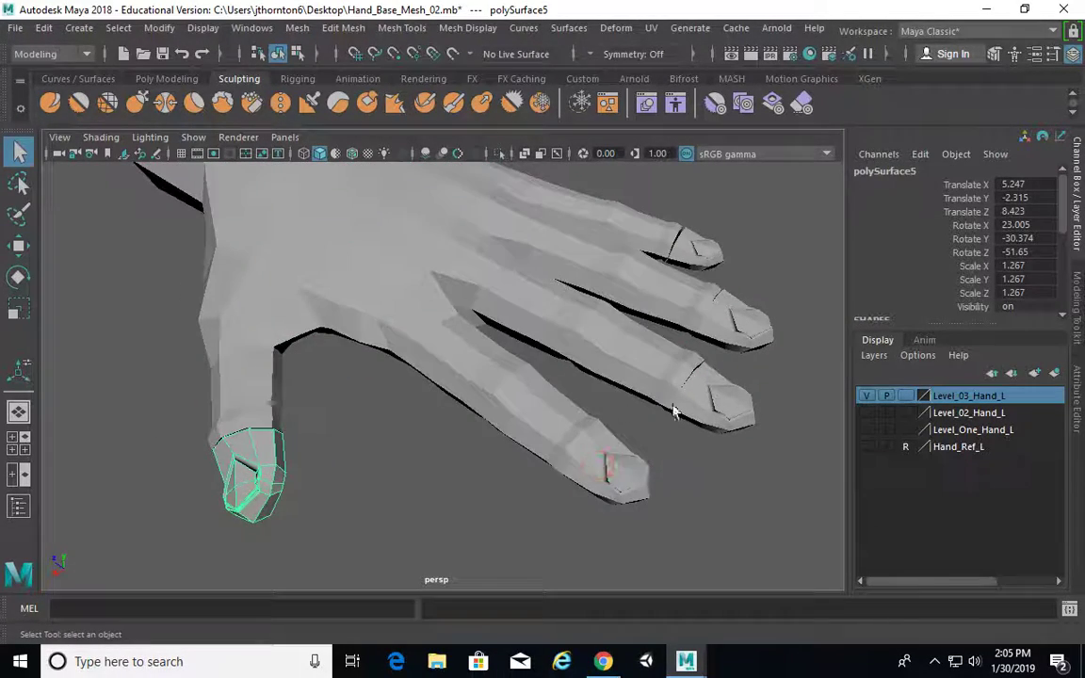
{"action": "left_click", "coordinate": [552, 399], "text": "shift"}
{"action": "left_click", "coordinate": [708, 397], "text": "shift"}
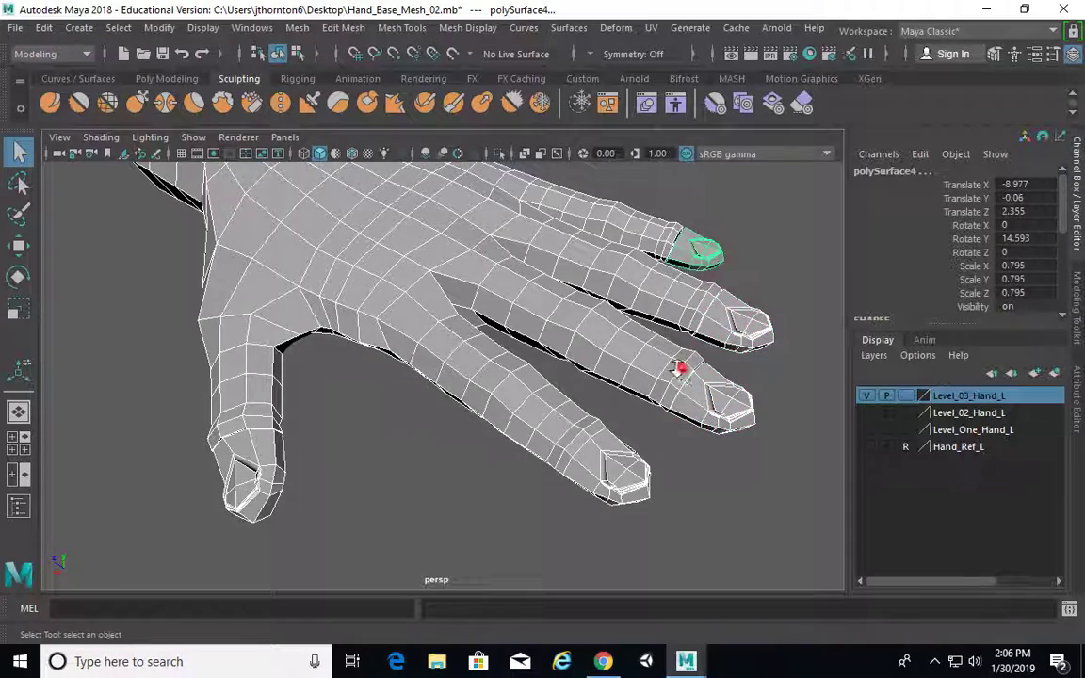
{"action": "left_click_drag", "start_coordinate": [679, 370], "coordinate": [318, 211], "text": "alt"}
{"action": "left_click", "coordinate": [297, 28]}
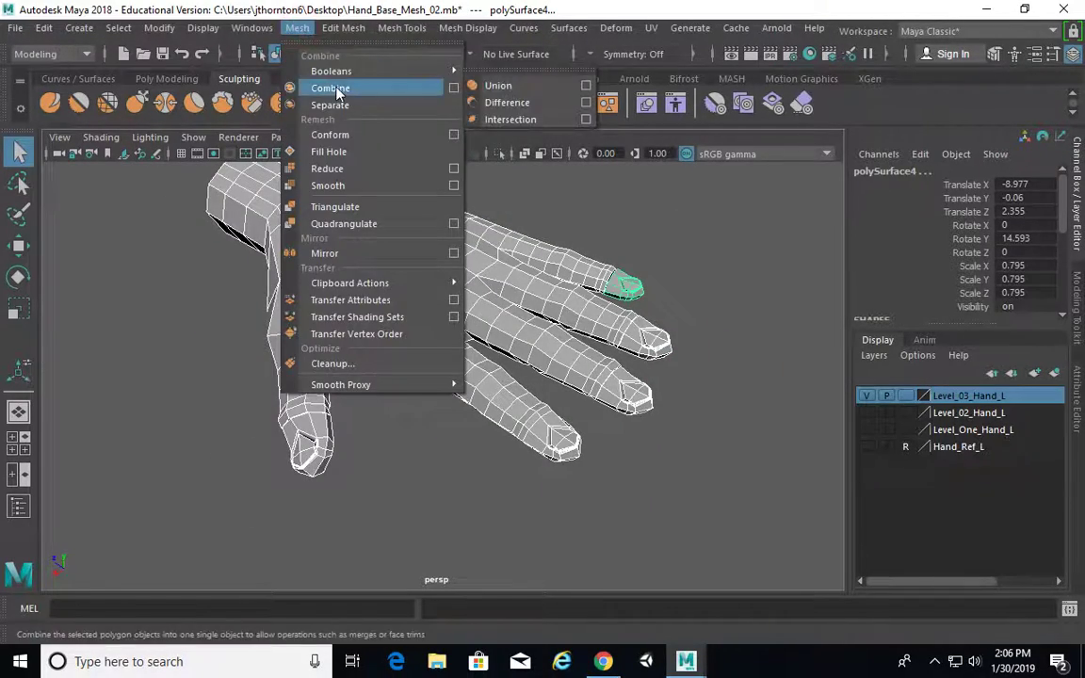
{"action": "left_click", "coordinate": [324, 87]}
{"action": "scroll", "coordinate": [390, 419], "scroll_direction": "up", "scroll_amount": 10}
{"action": "left_click_drag", "start_coordinate": [390, 419], "coordinate": [530, 324], "text": "alt"}
{"action": "key", "text": "ctrl+e"}
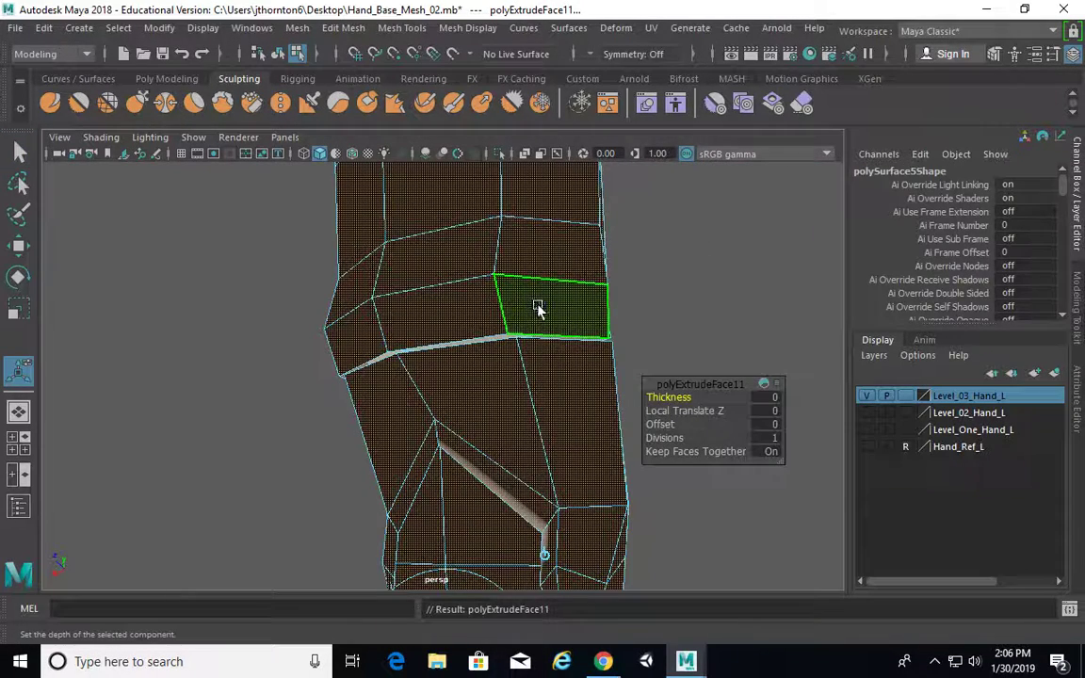
{"action": "right_click_drag", "start_coordinate": [536, 302], "coordinate": [462, 175]}
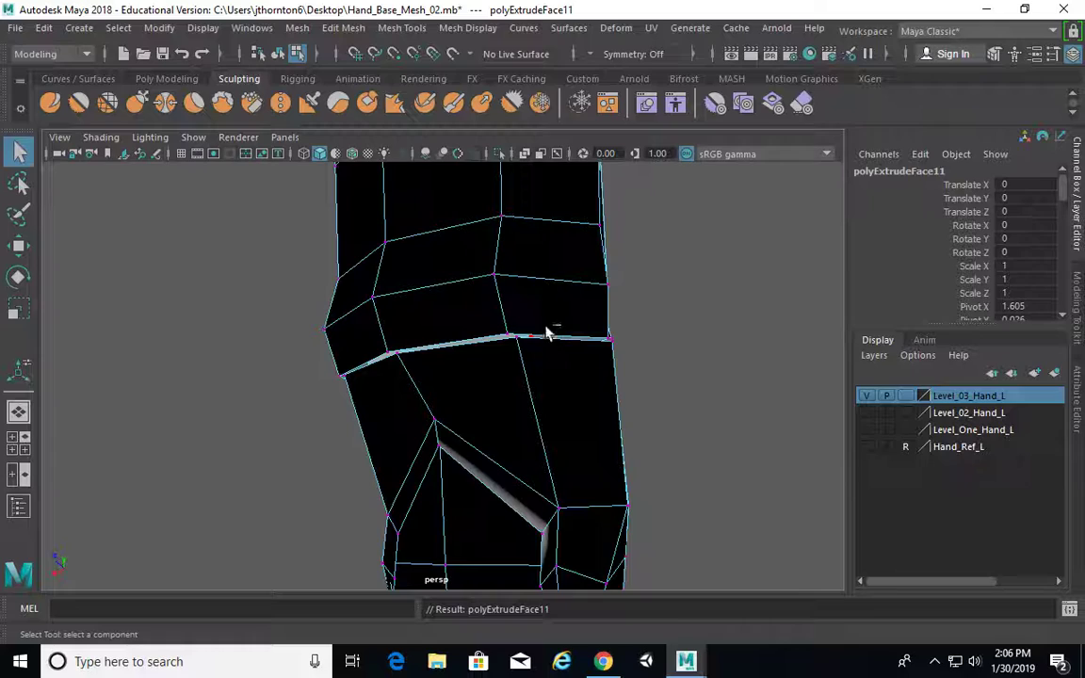
{"action": "key", "text": "ctrl+z"}
Try to weld the vertices across the thumb tip seam with the Target Weld tool in vertex mode.
{"action": "right_click_drag", "start_coordinate": [540, 320], "coordinate": [460, 175]}
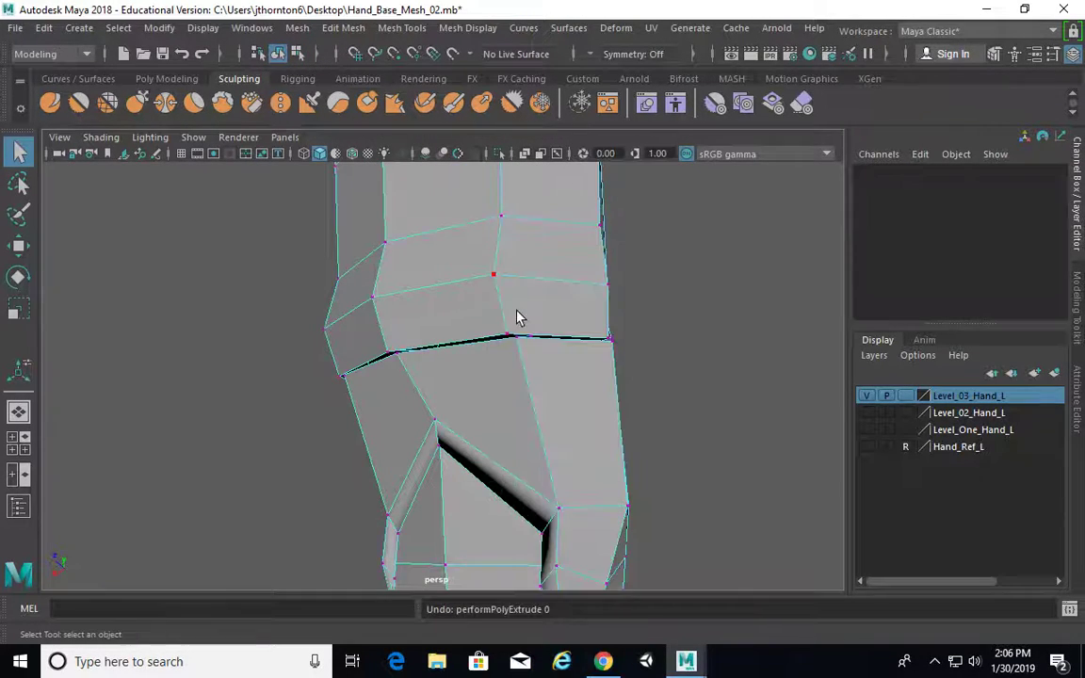
{"action": "left_click_drag", "start_coordinate": [515, 315], "coordinate": [475, 332], "text": "alt"}
{"action": "scroll", "coordinate": [480, 331], "scroll_direction": "up", "scroll_amount": 4}
{"action": "mouse_move", "coordinate": [576, 282]}
{"action": "right_mouse_down", "text": "shift"}
{"action": "mouse_move", "coordinate": [576, 240]}
{"action": "mouse_move", "coordinate": [564, 284]}
{"action": "right_mouse_up", "text": "shift"}
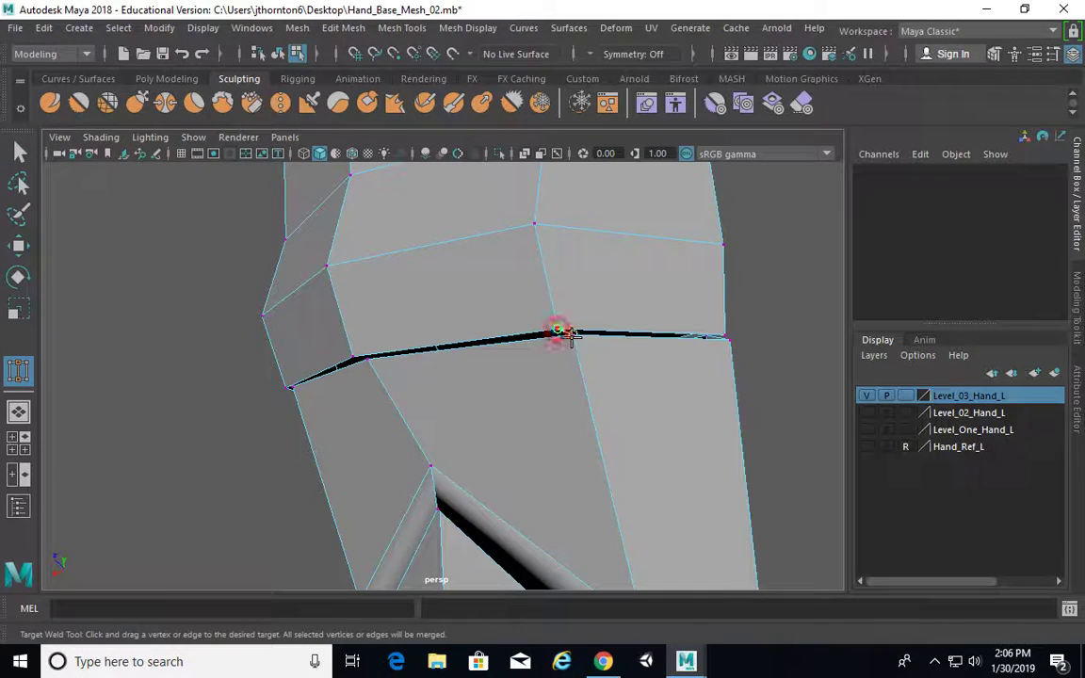
{"action": "left_click_drag", "start_coordinate": [571, 336], "coordinate": [574, 337]}
{"action": "left_click_drag", "start_coordinate": [671, 379], "coordinate": [439, 377], "text": "alt"}
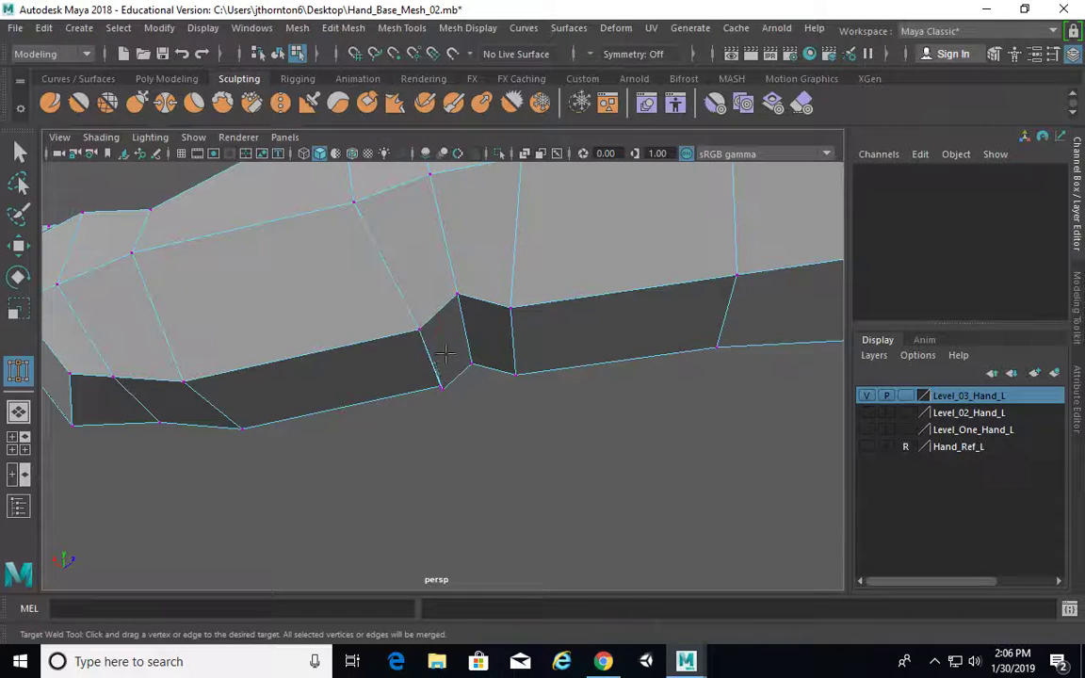
{"action": "left_click_drag", "start_coordinate": [445, 353], "coordinate": [445, 315], "text": "alt"}
{"action": "key", "text": "ctrl+z"}
Select the vertices around the seam between the thumb and its new tip.
{"action": "left_click_drag", "start_coordinate": [510, 336], "coordinate": [150, 201], "text": "alt"}
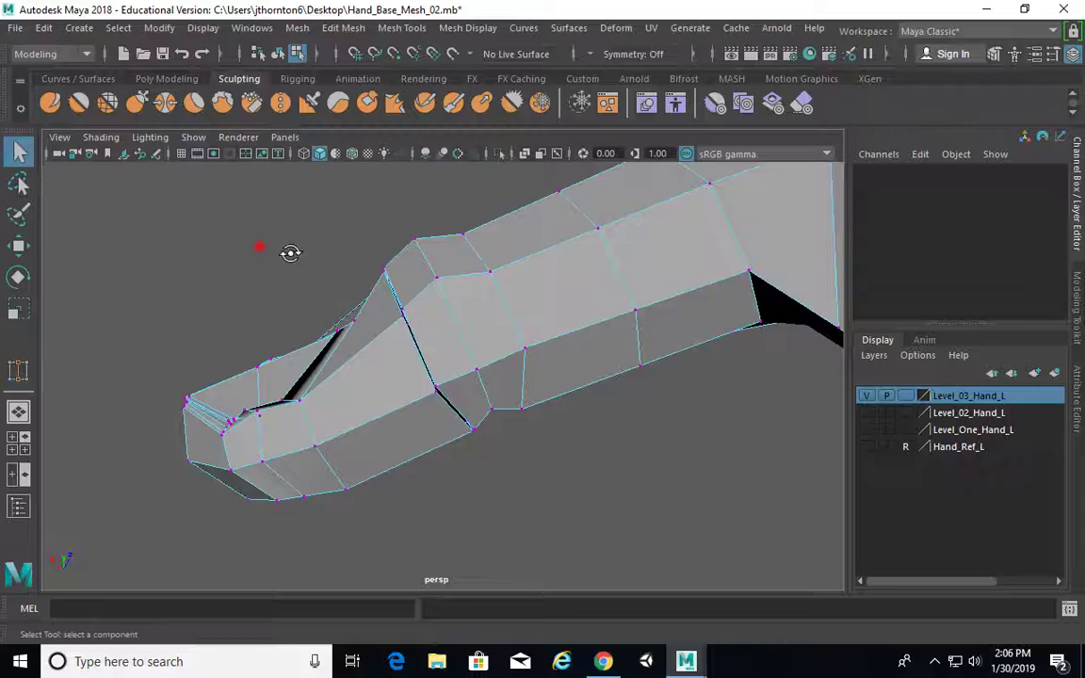
{"action": "left_click_drag", "start_coordinate": [290, 252], "coordinate": [327, 516], "text": "alt"}
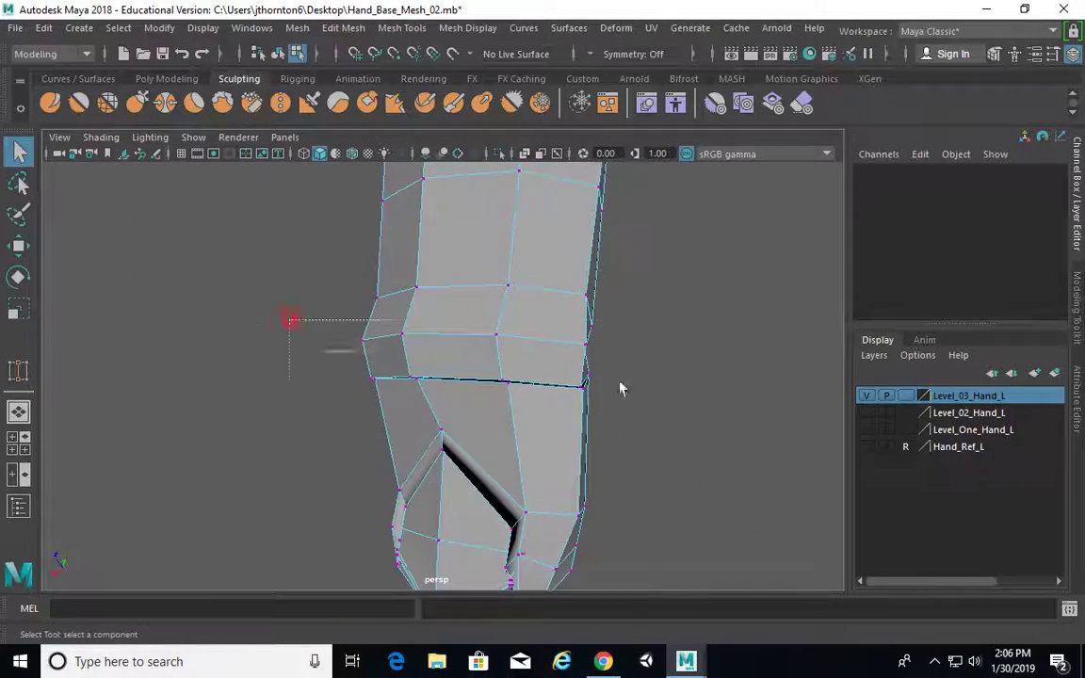
{"action": "left_click_drag", "start_coordinate": [620, 383], "coordinate": [468, 274]}
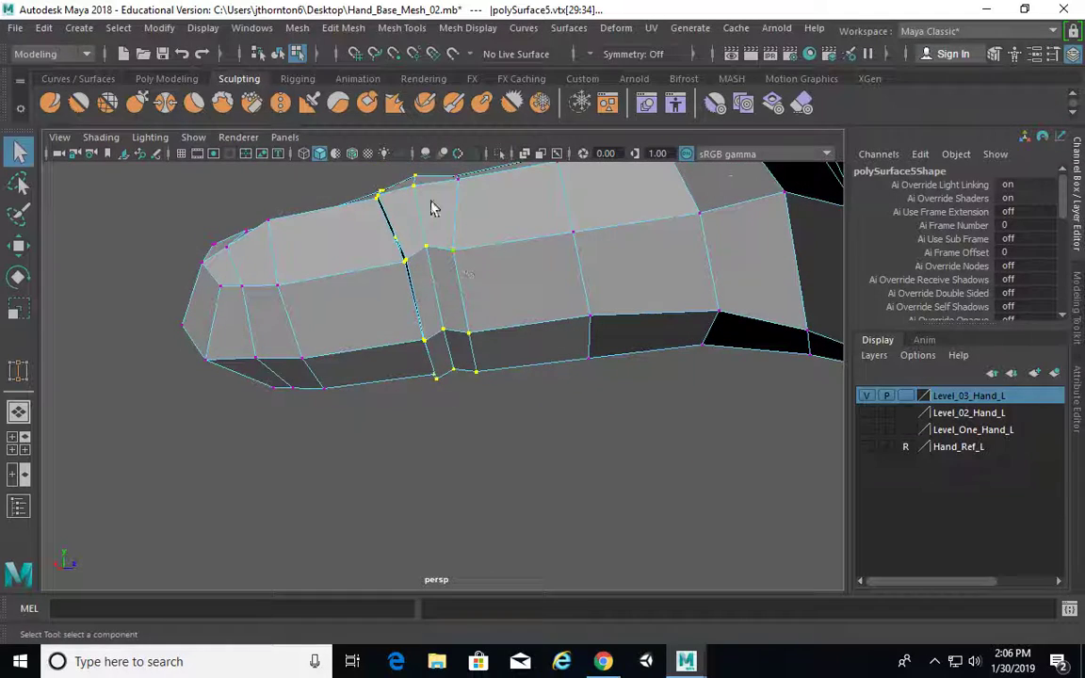
Merge the selected vertices around the thumb tip seam with a distance threshold of 0.1.
{"action": "left_click", "coordinate": [354, 28]}
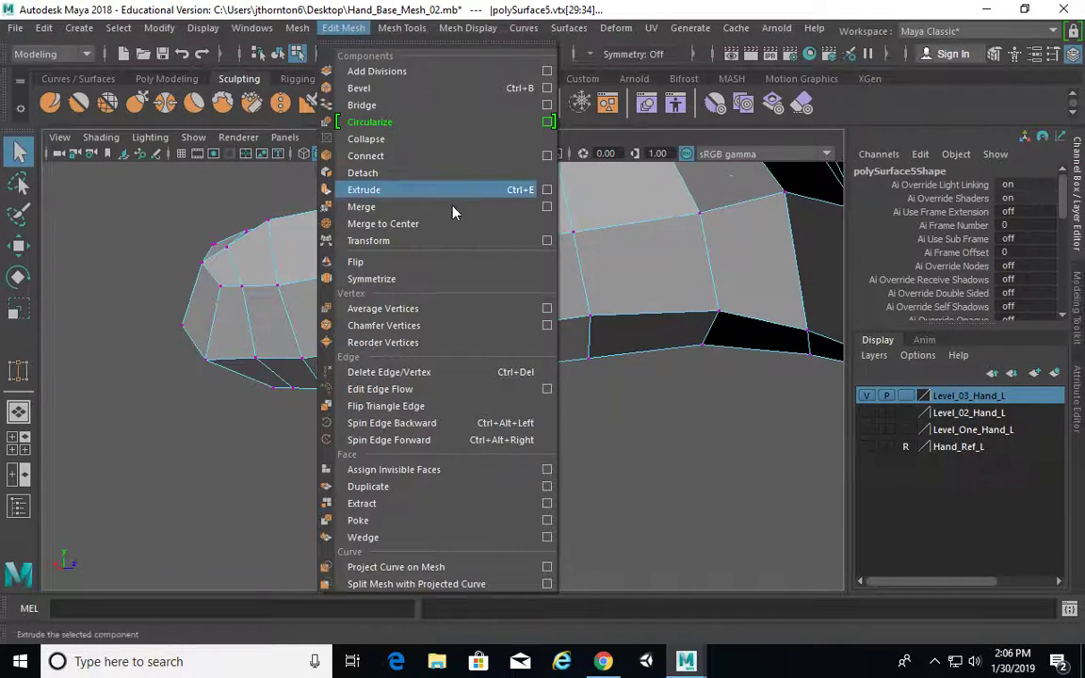
{"action": "left_click", "coordinate": [546, 206]}
{"action": "left_click_drag", "start_coordinate": [356, 76], "coordinate": [777, 190]}
{"action": "middle_click_drag", "start_coordinate": [260, 359], "coordinate": [203, 368], "text": "alt"}
{"action": "left_click_drag", "start_coordinate": [203, 368], "coordinate": [365, 414], "text": "alt"}
{"action": "middle_click_drag", "start_coordinate": [365, 415], "coordinate": [330, 460], "text": "alt"}
{"action": "mouse_move", "coordinate": [479, 367]}
{"action": "left_mouse_down", "text": "alt"}
{"action": "mouse_move", "coordinate": [457, 377]}
{"action": "mouse_move", "coordinate": [471, 369]}
{"action": "left_mouse_up", "text": "alt"}
{"action": "double_click", "coordinate": [672, 252]}
{"action": "type", "text": ".1"}
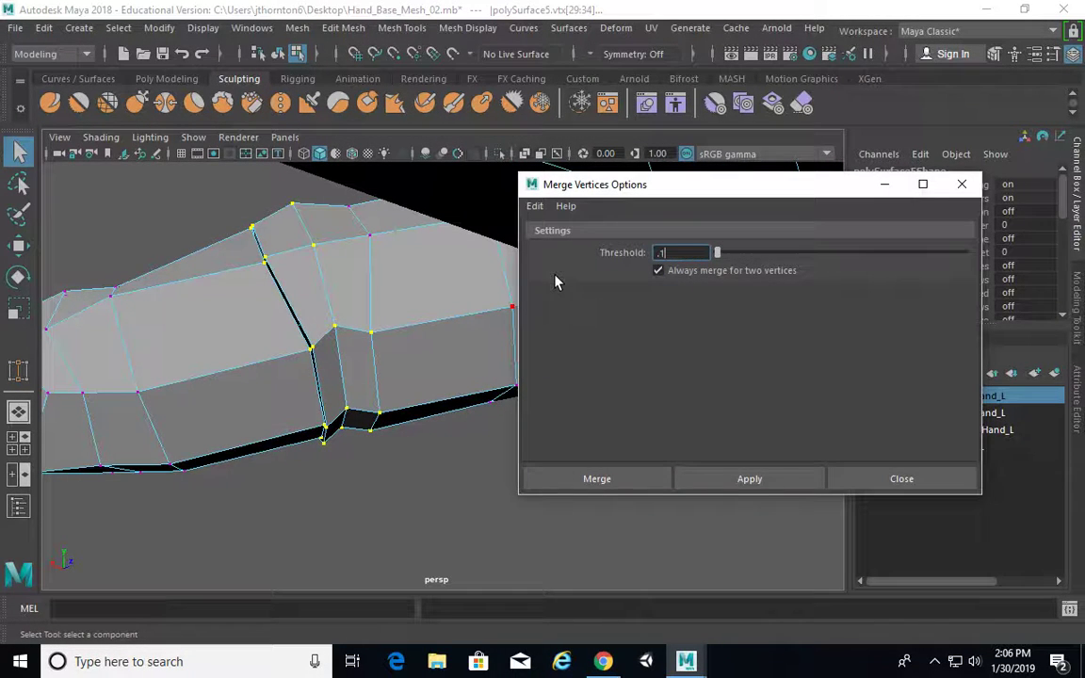
{"action": "left_click_drag", "start_coordinate": [434, 322], "coordinate": [591, 380], "text": "alt"}
{"action": "middle_click_drag", "start_coordinate": [273, 405], "coordinate": [256, 406], "text": "alt"}
{"action": "left_click_drag", "start_coordinate": [256, 406], "coordinate": [482, 305], "text": "alt"}
{"action": "left_click", "coordinate": [961, 184]}
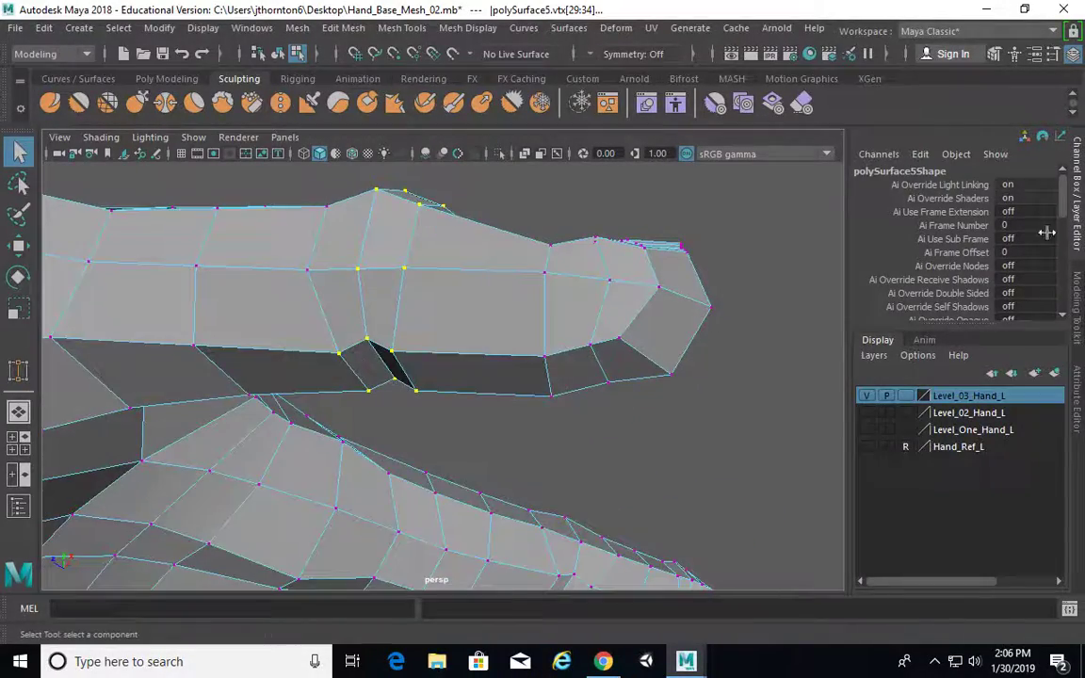
Try other distance thresholds on the thumb seam's vertex merge and set it back to 0.1.
{"action": "left_click_drag", "start_coordinate": [1062, 203], "coordinate": [1065, 232]}
{"action": "left_click", "coordinate": [930, 229]}
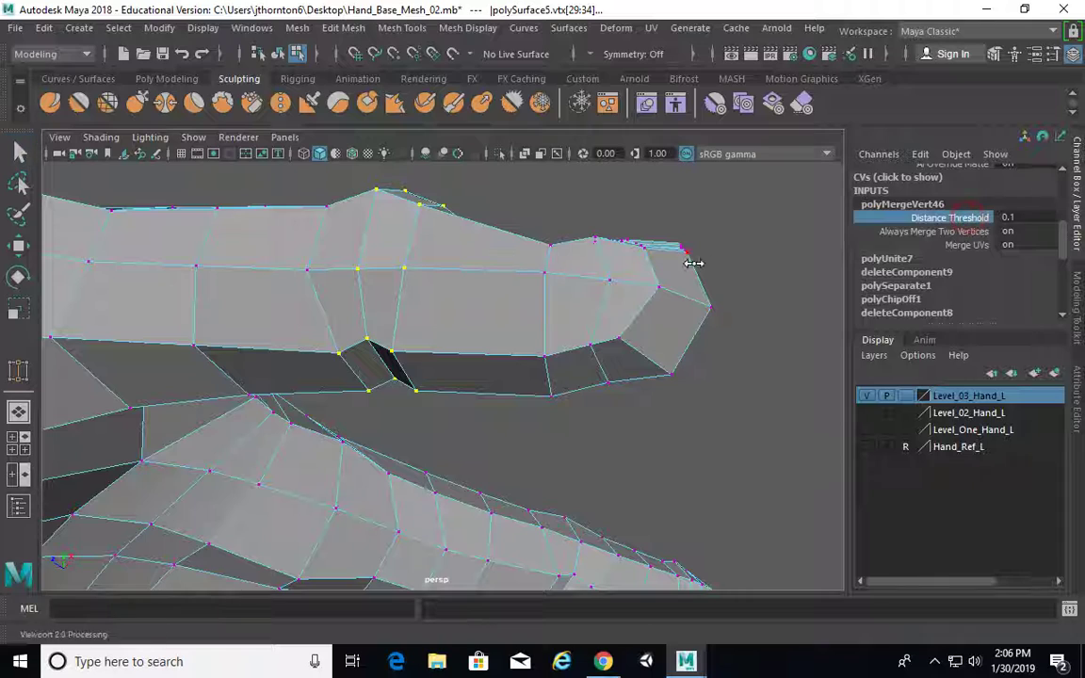
{"action": "middle_click_drag", "start_coordinate": [693, 262], "coordinate": [876, 233]}
{"action": "middle_click_drag", "start_coordinate": [662, 249], "coordinate": [586, 311]}
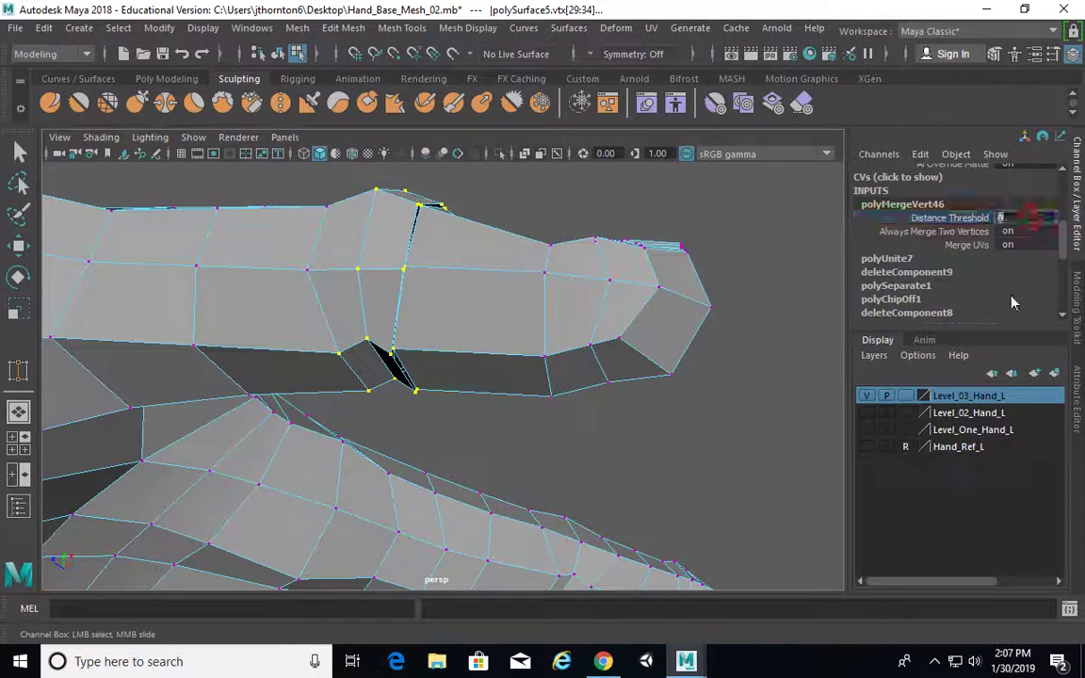
{"action": "type", "text": ".1"}
{"action": "key", "text": "Return"}
{"action": "left_click_drag", "start_coordinate": [602, 301], "coordinate": [526, 294], "text": "alt"}
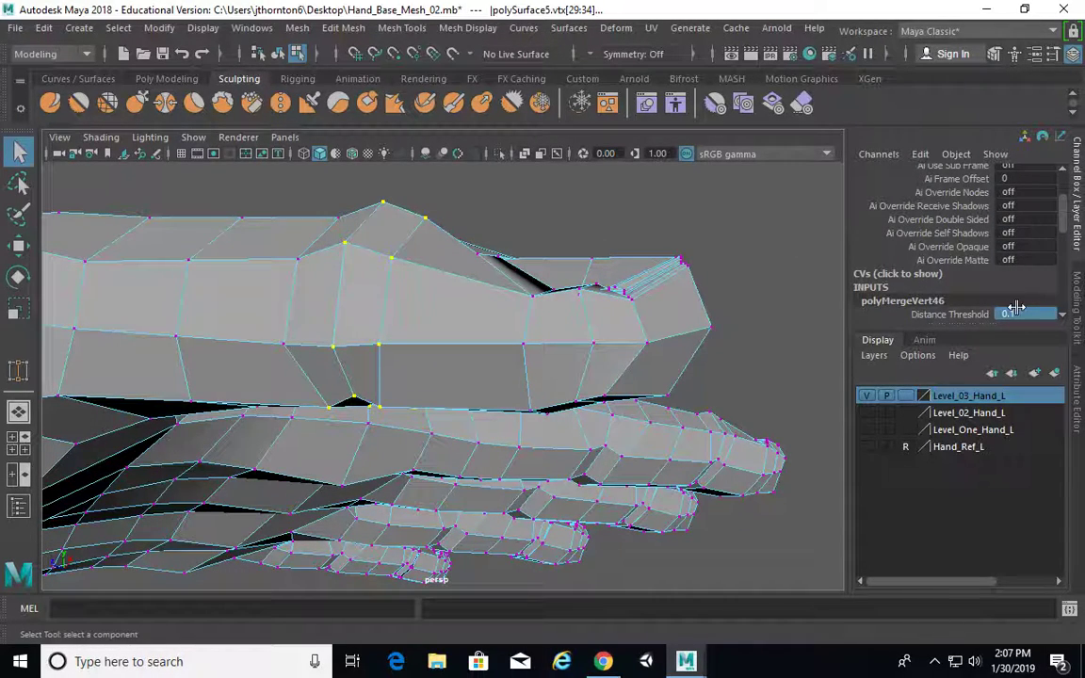
Select the vertices around the middle fingertip's seam and merge them with a distance threshold of 0.1.
{"action": "left_click_drag", "start_coordinate": [669, 310], "coordinate": [583, 344], "text": "alt"}
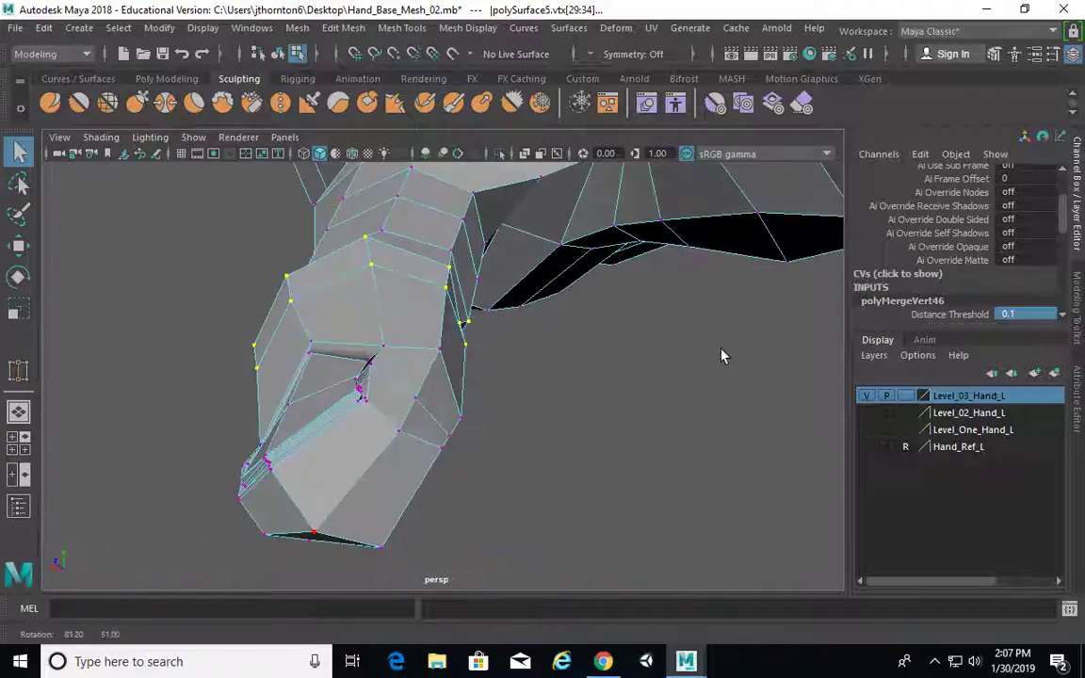
{"action": "right_click_drag", "start_coordinate": [724, 322], "coordinate": [569, 315], "text": "alt"}
{"action": "left_click_drag", "start_coordinate": [508, 404], "coordinate": [424, 452], "text": "alt"}
{"action": "right_click_drag", "start_coordinate": [644, 466], "coordinate": [518, 413], "text": "alt"}
{"action": "middle_click_drag", "start_coordinate": [513, 459], "coordinate": [505, 353], "text": "alt"}
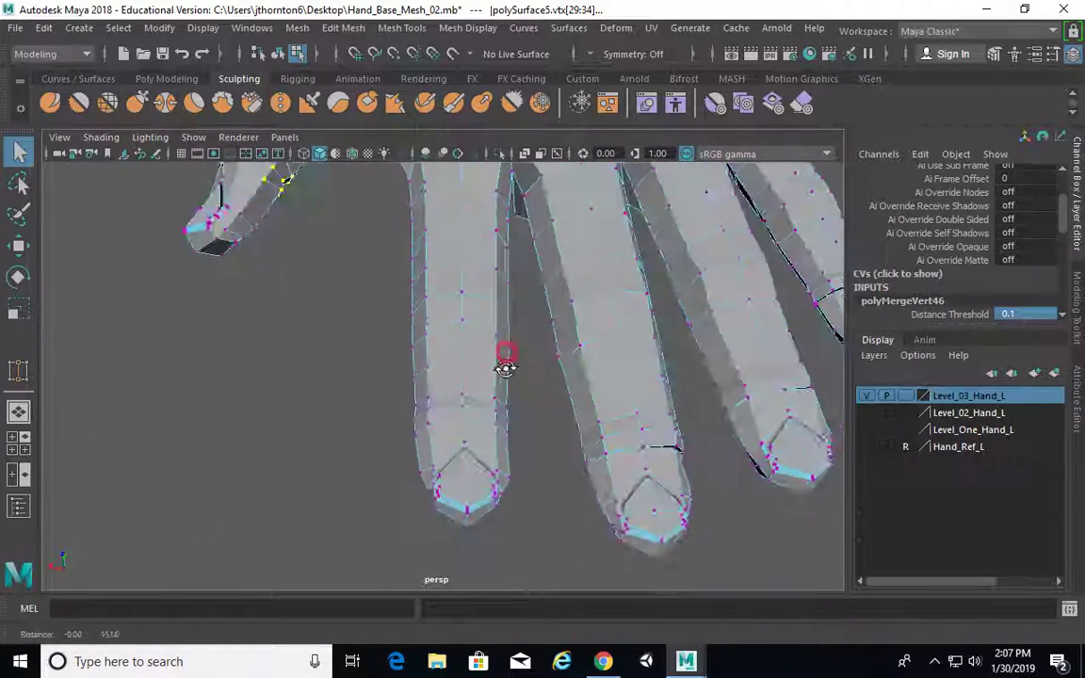
{"action": "right_click_drag", "start_coordinate": [504, 428], "coordinate": [731, 431], "text": "alt"}
{"action": "middle_click_drag", "start_coordinate": [781, 452], "coordinate": [527, 405], "text": "alt"}
{"action": "middle_click_drag", "start_coordinate": [669, 490], "coordinate": [592, 402], "text": "alt"}
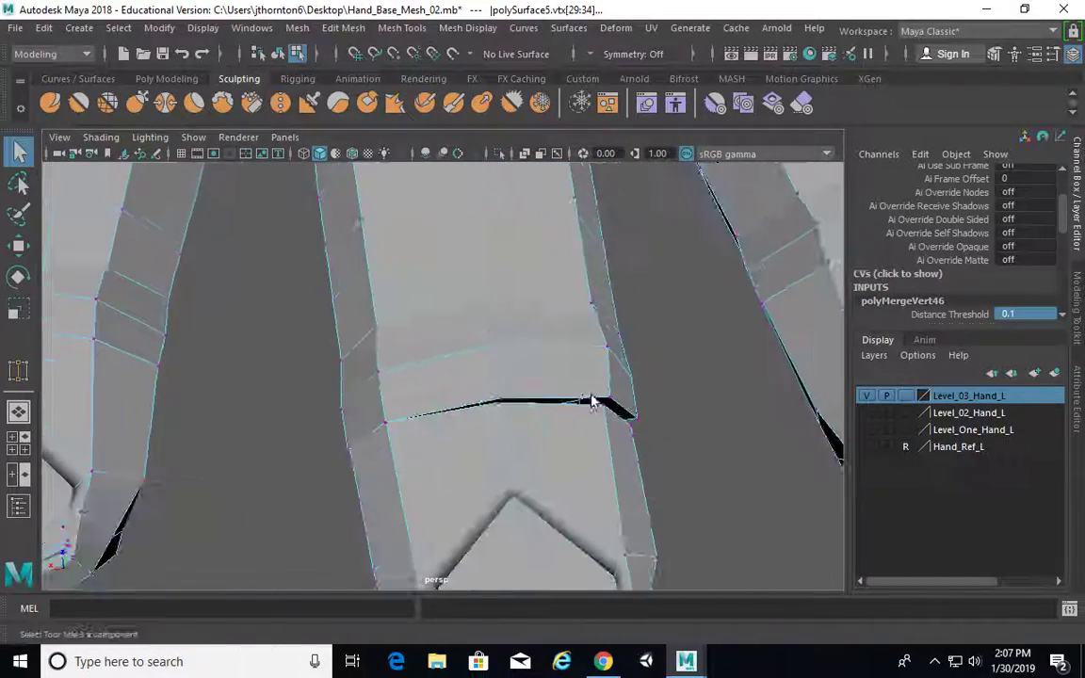
{"action": "right_click_drag", "start_coordinate": [591, 402], "coordinate": [394, 341], "text": "alt"}
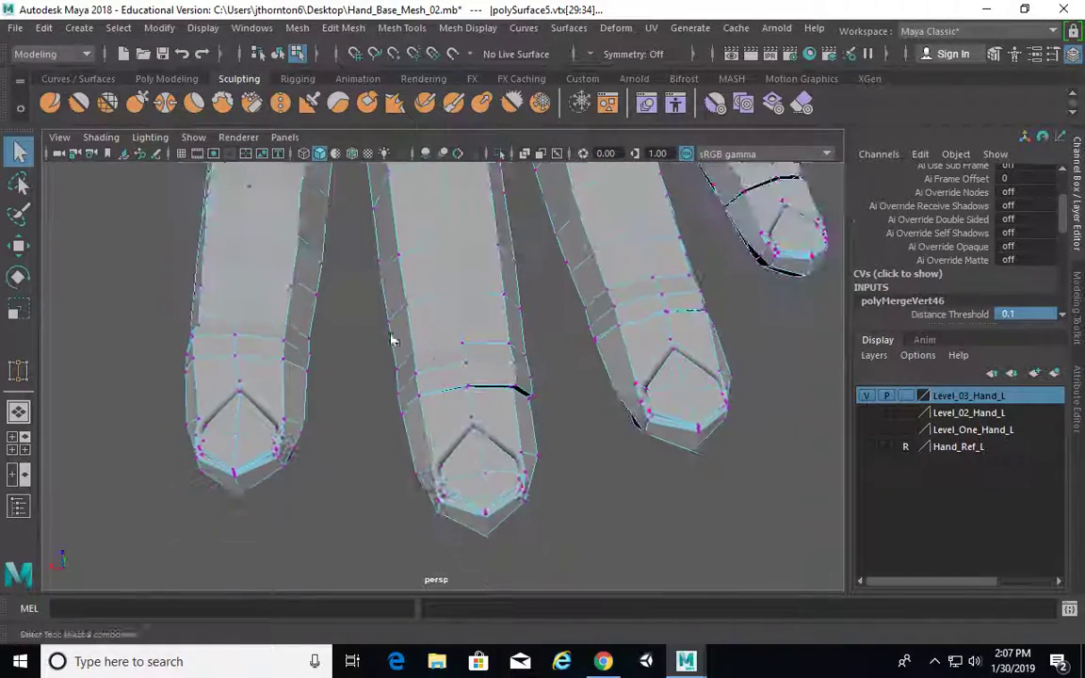
{"action": "left_click_drag", "start_coordinate": [570, 429], "coordinate": [573, 423]}
{"action": "left_click_drag", "start_coordinate": [573, 421], "coordinate": [696, 275], "text": "alt"}
{"action": "key", "text": "f"}
{"action": "right_click_drag", "start_coordinate": [696, 275], "coordinate": [535, 330], "text": "alt"}
{"action": "left_click_drag", "start_coordinate": [535, 330], "coordinate": [485, 290], "text": "alt"}
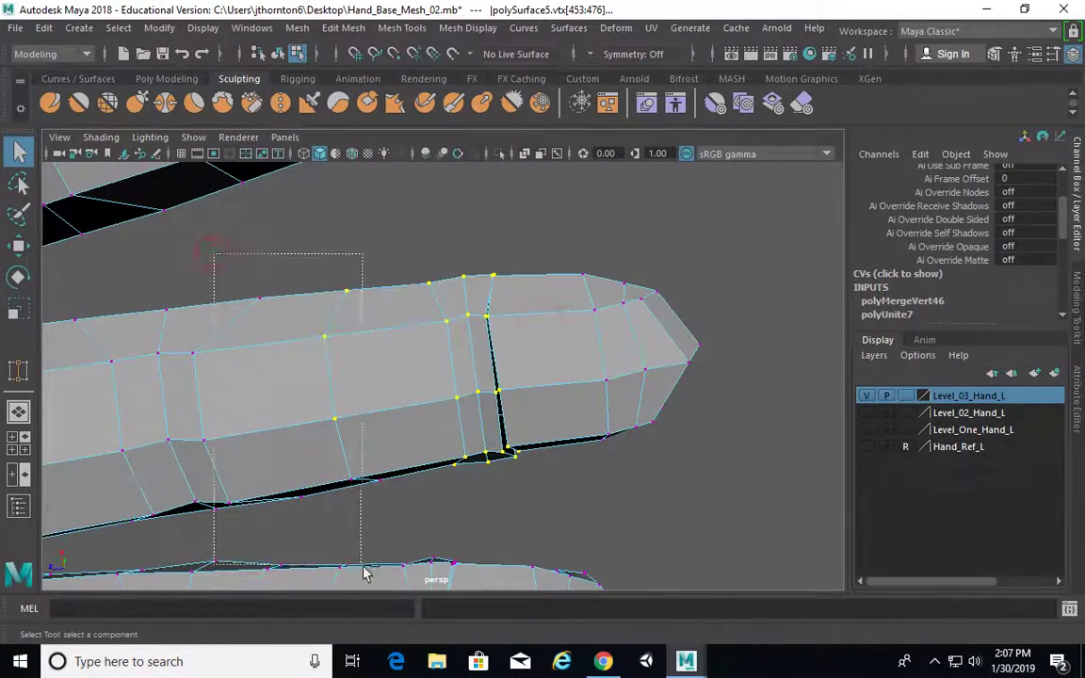
{"action": "left_click_drag", "start_coordinate": [674, 380], "coordinate": [630, 346], "text": "alt"}
{"action": "right_click", "coordinate": [582, 296], "text": "shift"}
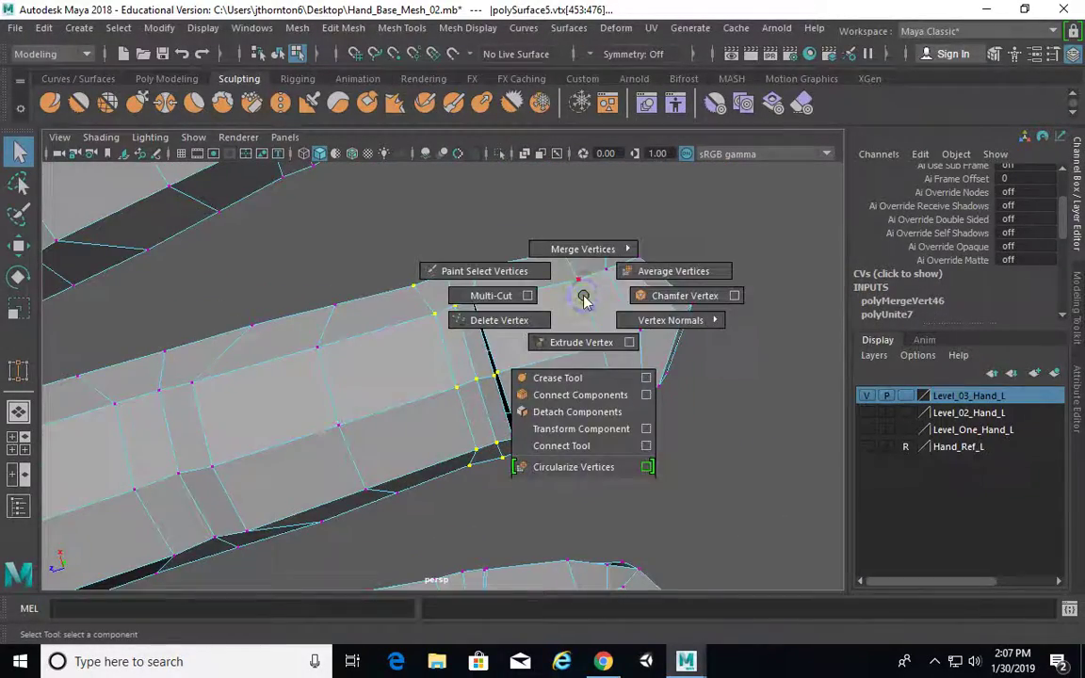
{"action": "right_click_drag", "start_coordinate": [582, 250], "coordinate": [654, 229], "text": "shift"}
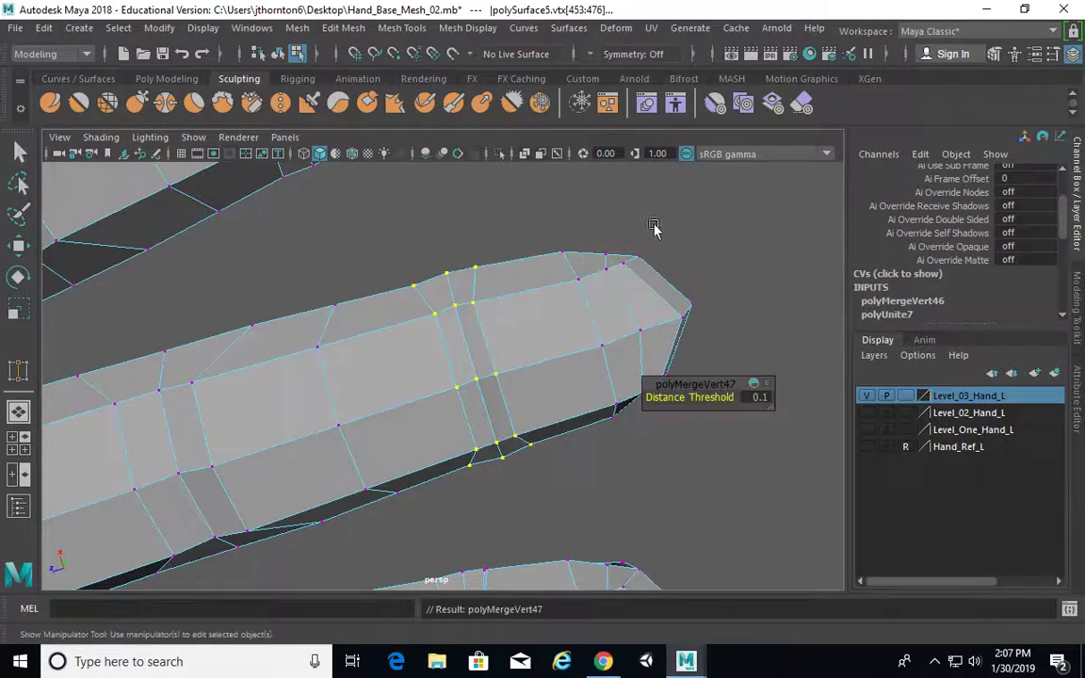
Readjust the distance threshold of the middle fingertip's vertex merge and clear the selection.
{"action": "left_click_drag", "start_coordinate": [679, 357], "coordinate": [635, 478], "text": "alt"}
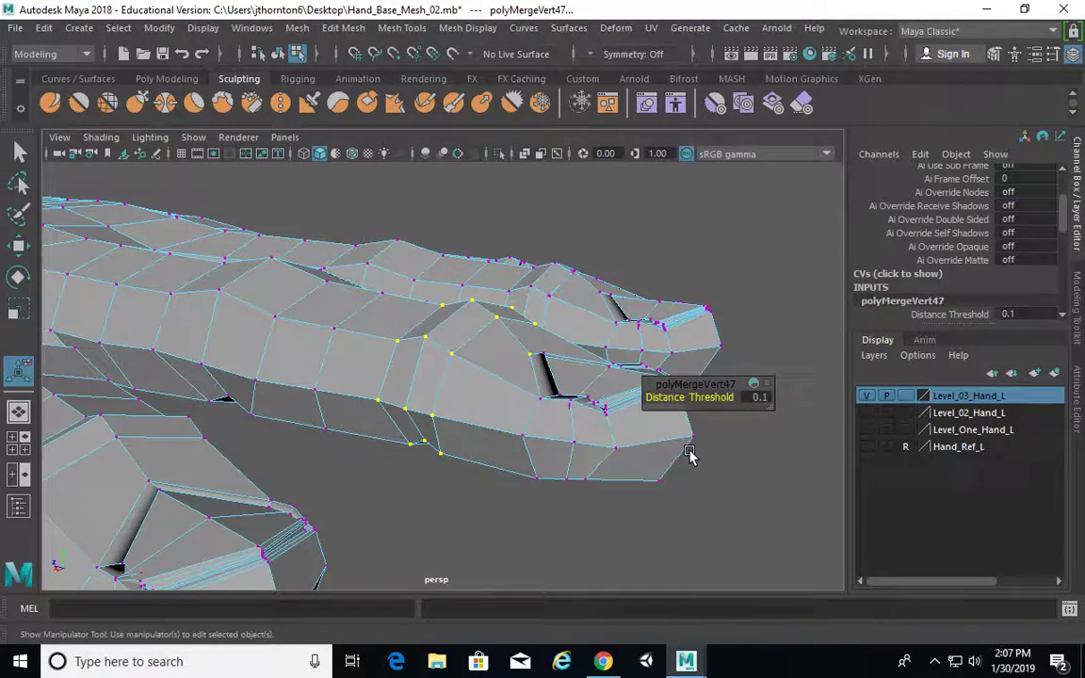
{"action": "left_click_drag", "start_coordinate": [691, 386], "coordinate": [711, 193]}
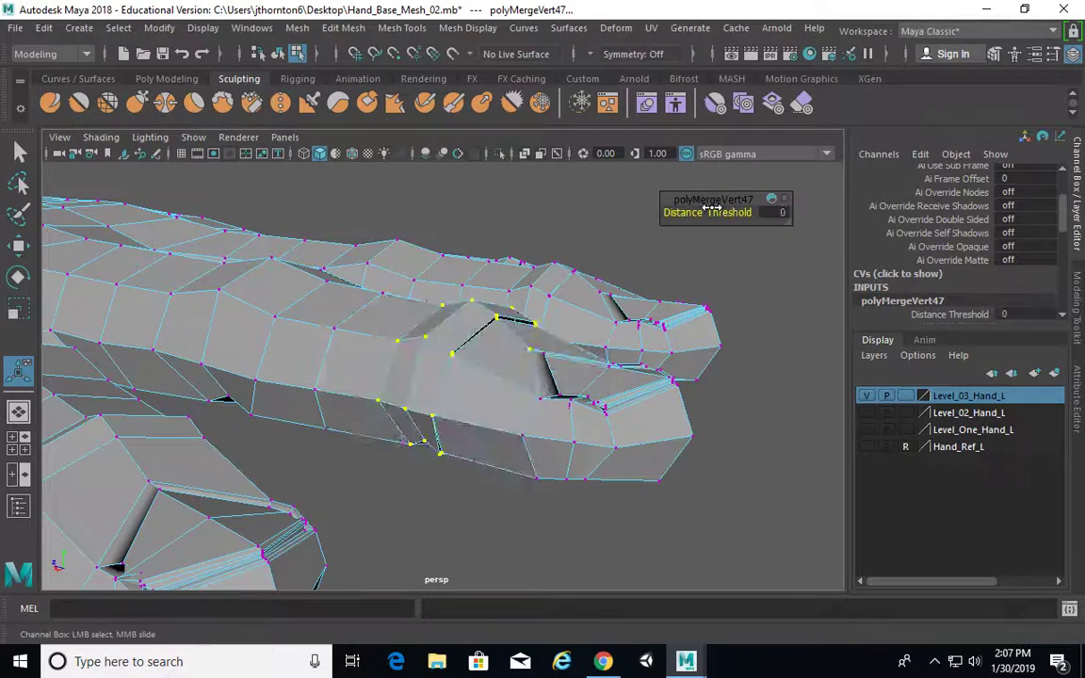
{"action": "left_click_drag", "start_coordinate": [715, 209], "coordinate": [521, 352]}
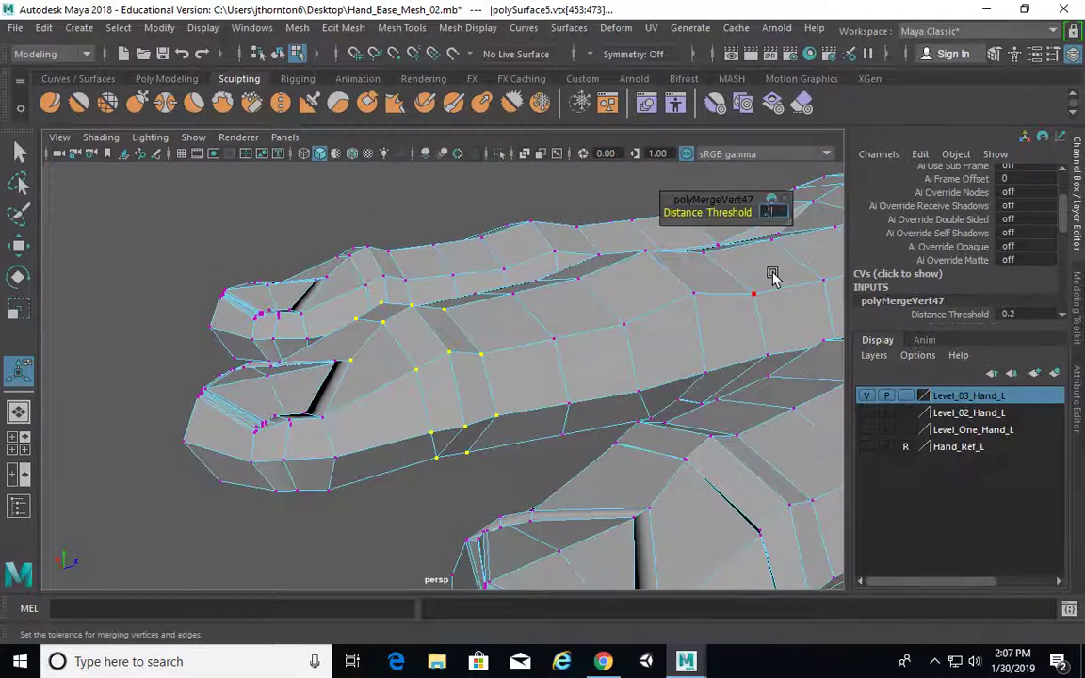
{"action": "left_click_drag", "start_coordinate": [561, 328], "coordinate": [702, 347], "text": "alt"}
{"action": "left_click", "coordinate": [780, 305]}
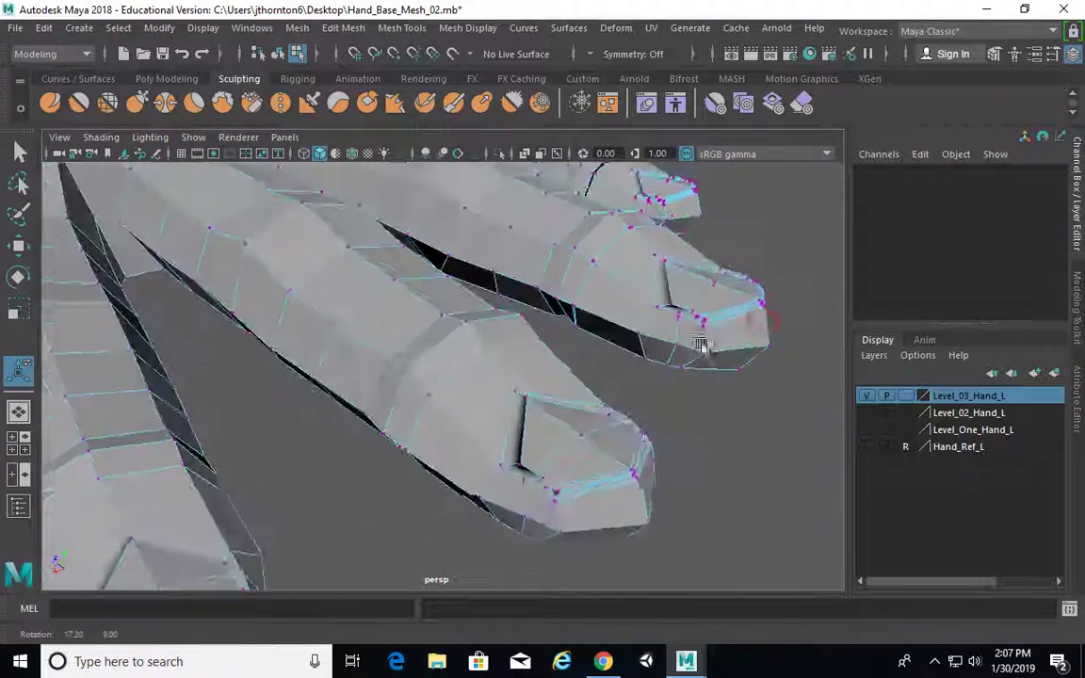
Select the vertices around the ring fingertip's seam and merge them with a distance threshold of 0.1.
{"action": "left_click_drag", "start_coordinate": [719, 286], "coordinate": [603, 365], "text": "alt"}
{"action": "middle_click_drag", "start_coordinate": [602, 365], "coordinate": [540, 320], "text": "alt"}
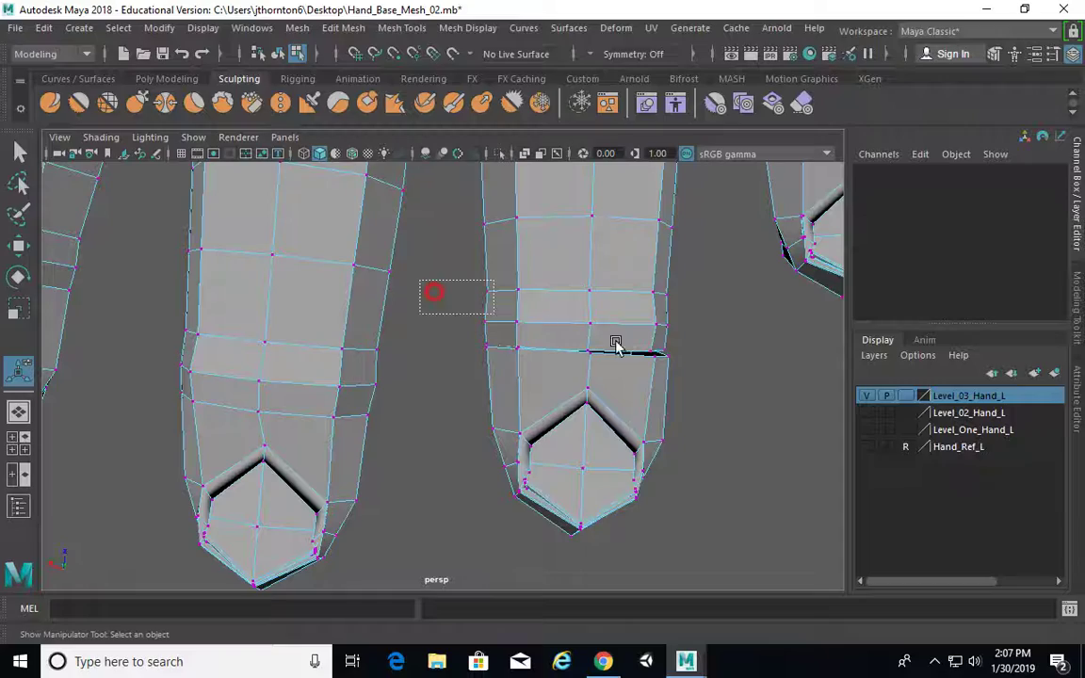
{"action": "double_click", "coordinate": [616, 345]}
{"action": "left_click_drag", "start_coordinate": [716, 394], "coordinate": [452, 288], "text": "alt"}
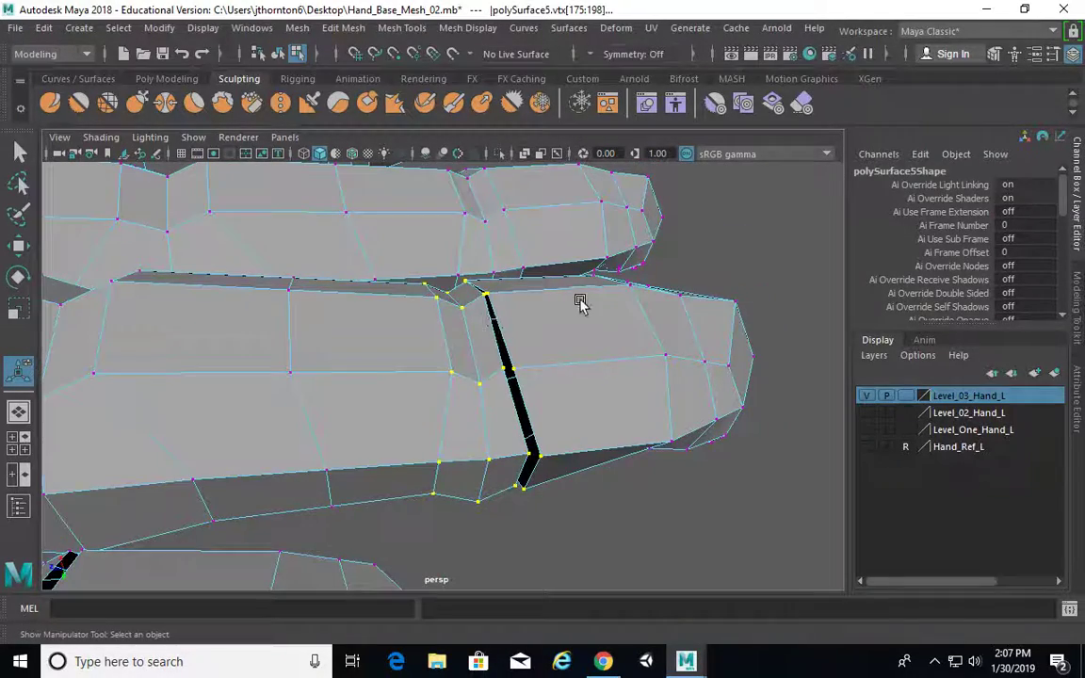
{"action": "right_click_drag", "start_coordinate": [583, 303], "coordinate": [657, 234], "text": "shift"}
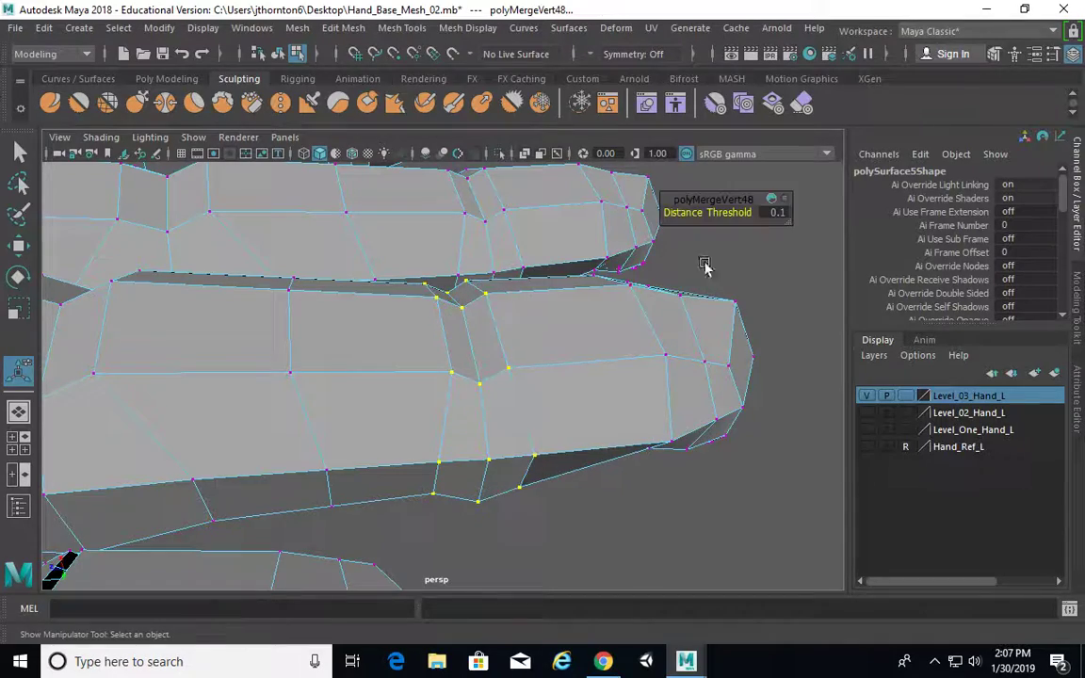
Select only the open border vertices on both sides of the little fingertip's seam, merge them and adjust the distance threshold.
{"action": "left_click_drag", "start_coordinate": [705, 265], "coordinate": [511, 321], "text": "alt"}
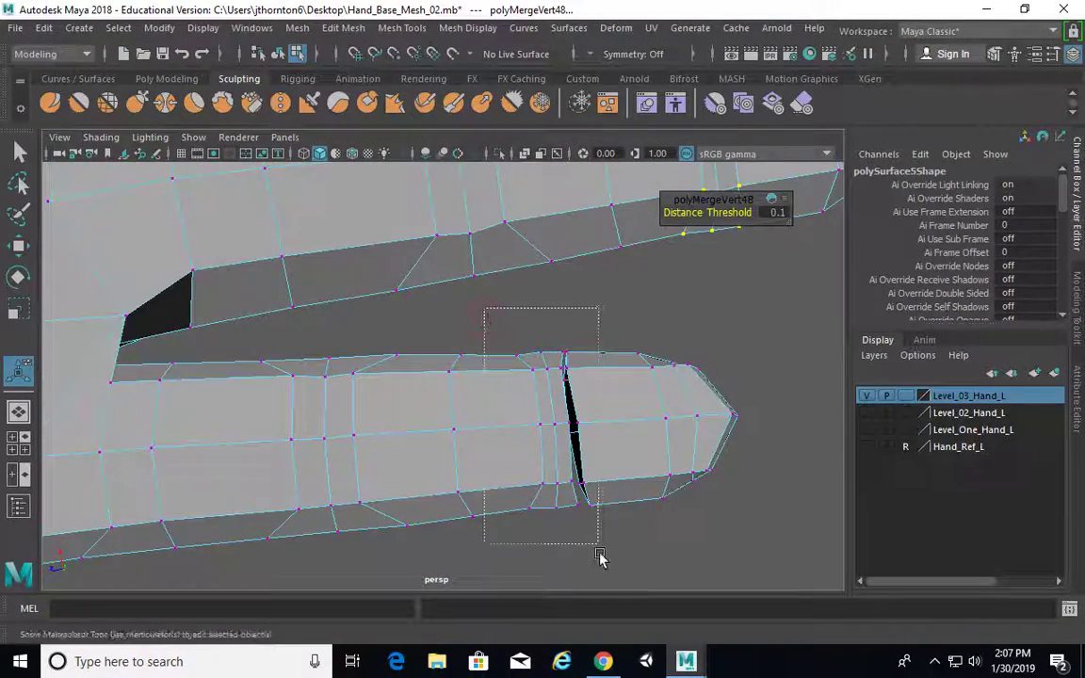
{"action": "left_click_drag", "start_coordinate": [597, 501], "coordinate": [626, 457], "text": "alt"}
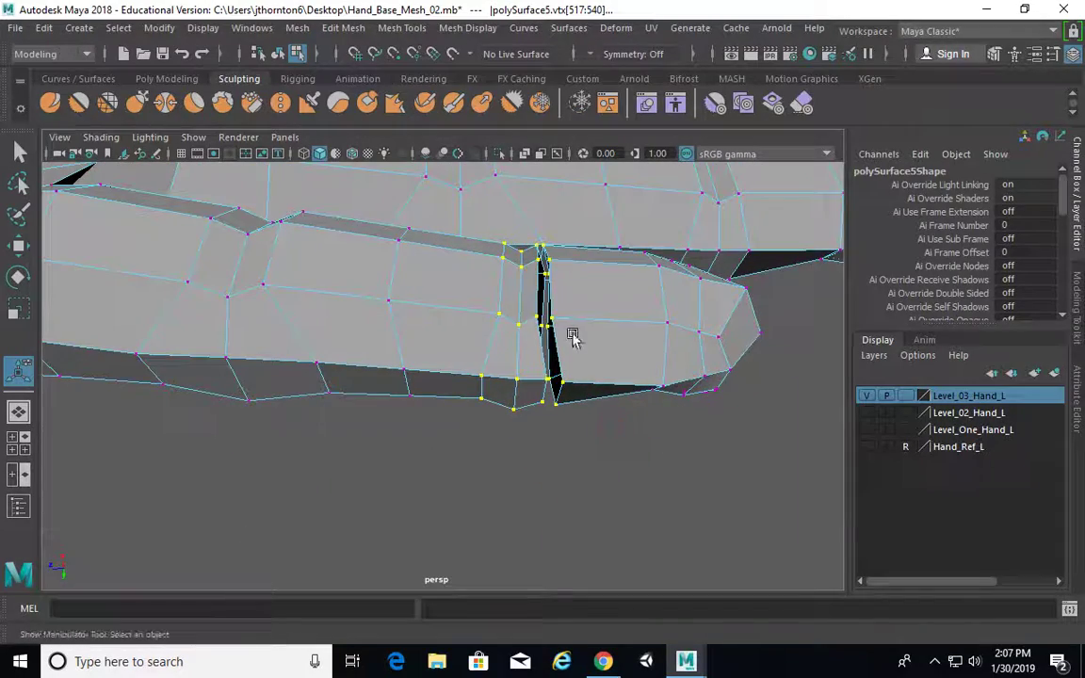
{"action": "left_click_drag", "start_coordinate": [591, 356], "coordinate": [569, 383], "text": "alt"}
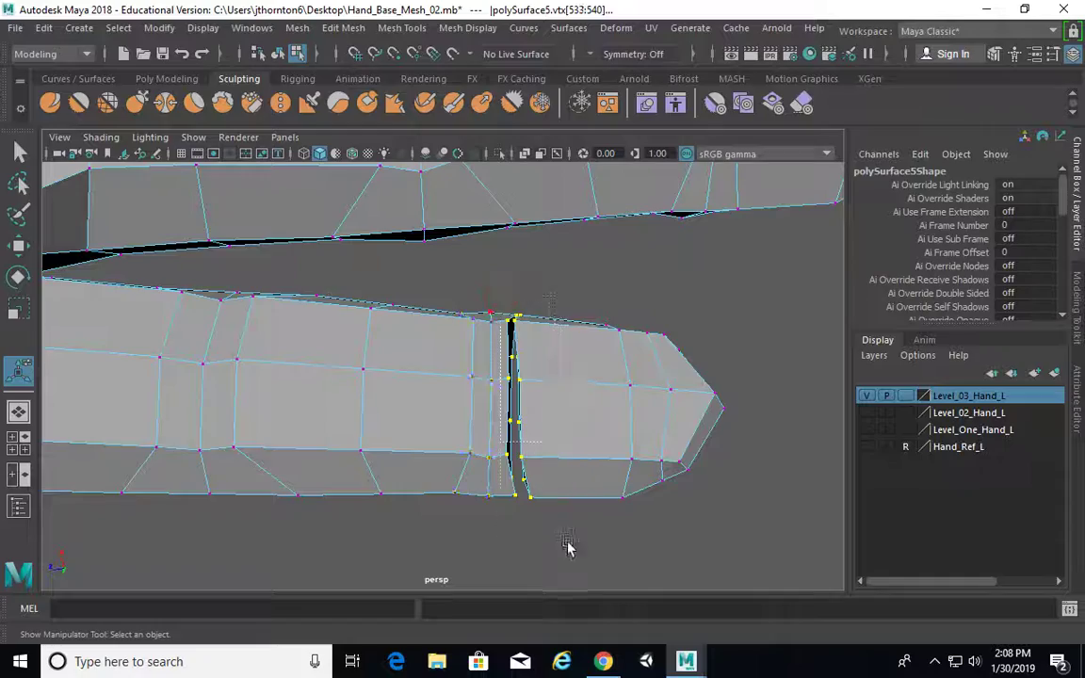
{"action": "left_click_drag", "start_coordinate": [568, 547], "coordinate": [514, 235], "text": "alt"}
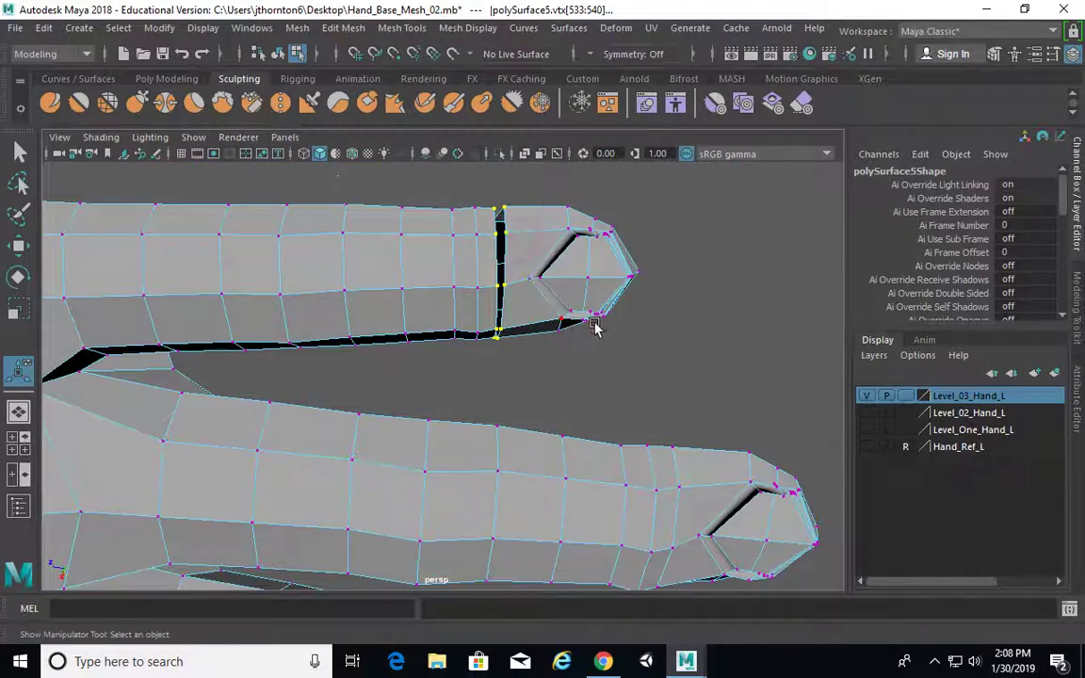
{"action": "left_click_drag", "start_coordinate": [595, 326], "coordinate": [568, 329], "text": "alt"}
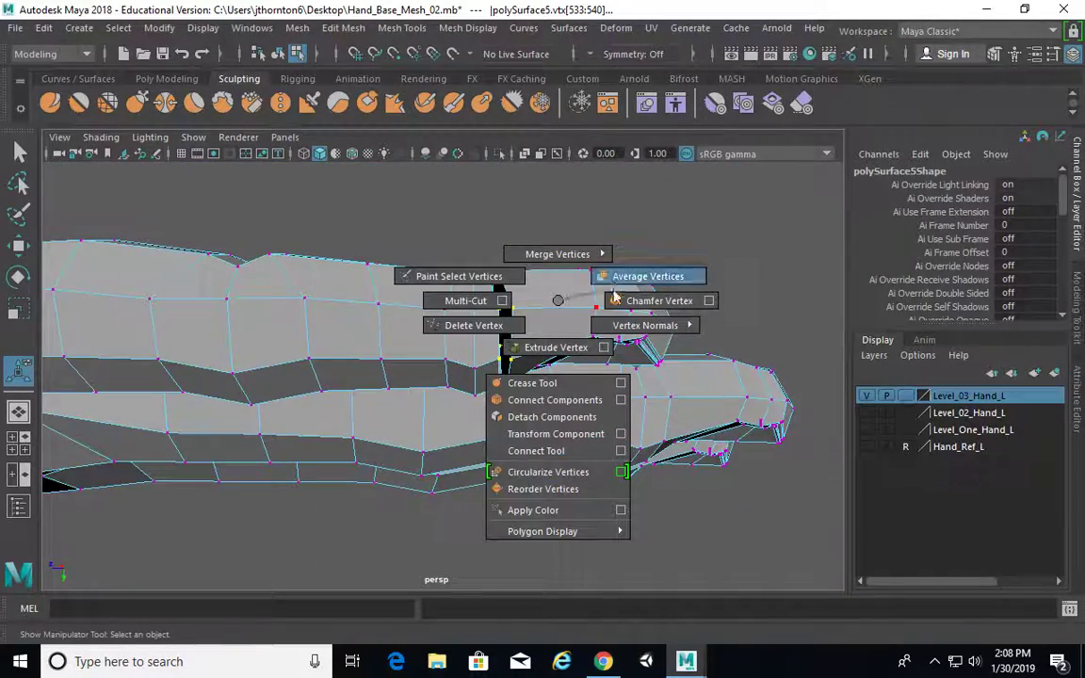
{"action": "right_click_drag", "start_coordinate": [545, 304], "coordinate": [554, 254], "text": "shift"}
{"action": "left_click_drag", "start_coordinate": [631, 235], "coordinate": [533, 356], "text": "alt"}
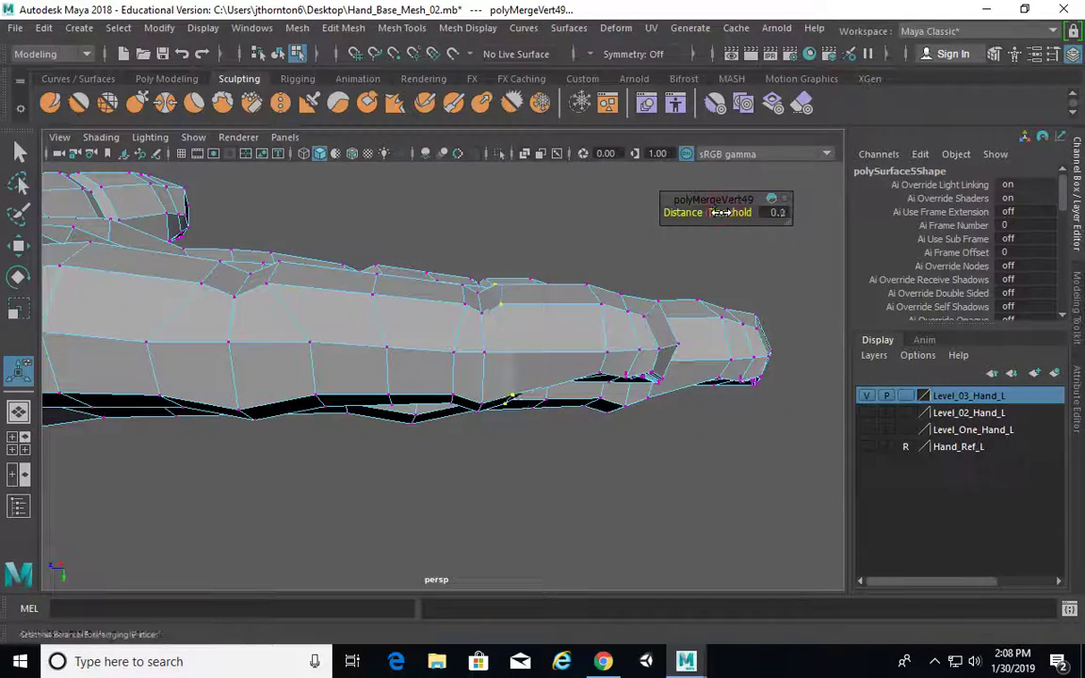
{"action": "left_click_drag", "start_coordinate": [690, 309], "coordinate": [713, 204], "text": "alt"}
{"action": "left_click", "coordinate": [707, 286]}
Return to object selection mode and select the whole hand mesh.
{"action": "left_click_drag", "start_coordinate": [665, 423], "coordinate": [380, 424], "text": "alt"}
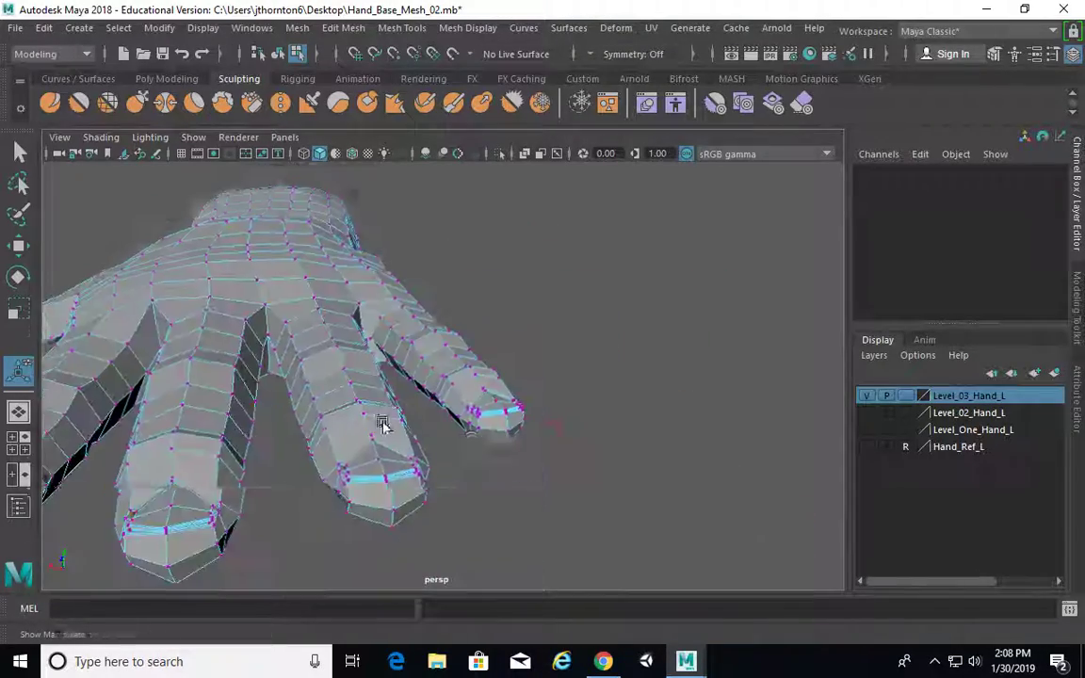
{"action": "right_click_drag", "start_coordinate": [468, 442], "coordinate": [362, 400], "text": "alt"}
{"action": "key", "text": "q"}
{"action": "key", "text": "F8"}
{"action": "key", "text": "F8"}
{"action": "key", "text": "F8"}
{"action": "left_click", "coordinate": [585, 387]}
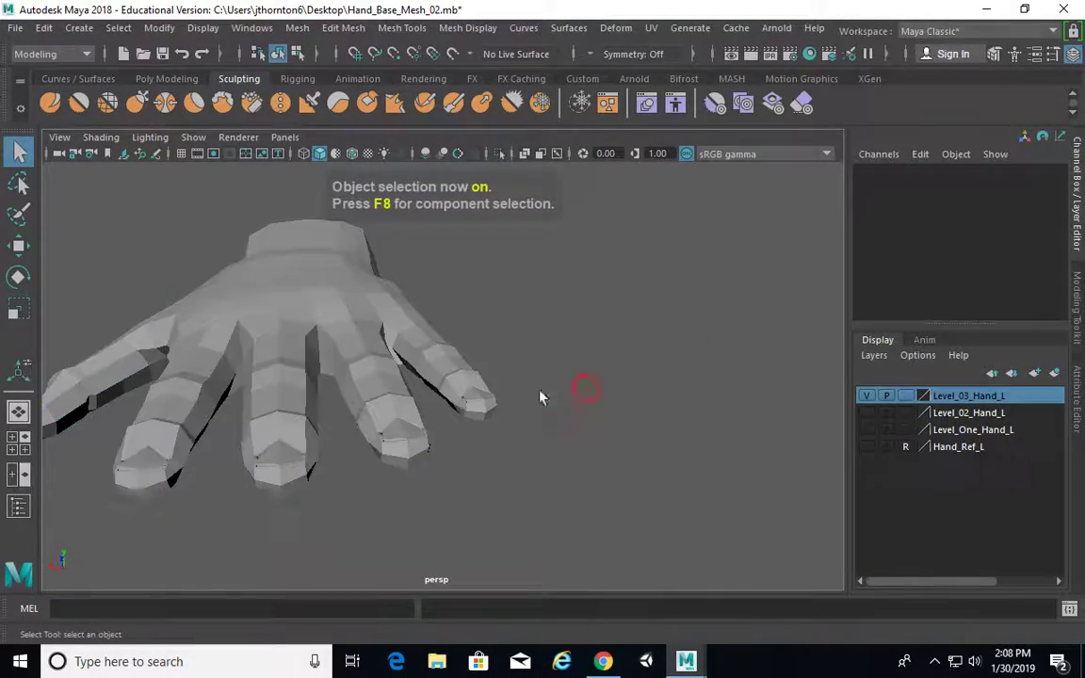
{"action": "middle_click_drag", "start_coordinate": [443, 405], "coordinate": [629, 417], "text": "alt"}
{"action": "left_click", "coordinate": [505, 344]}
{"action": "left_click_drag", "start_coordinate": [629, 417], "coordinate": [688, 480], "text": "alt"}
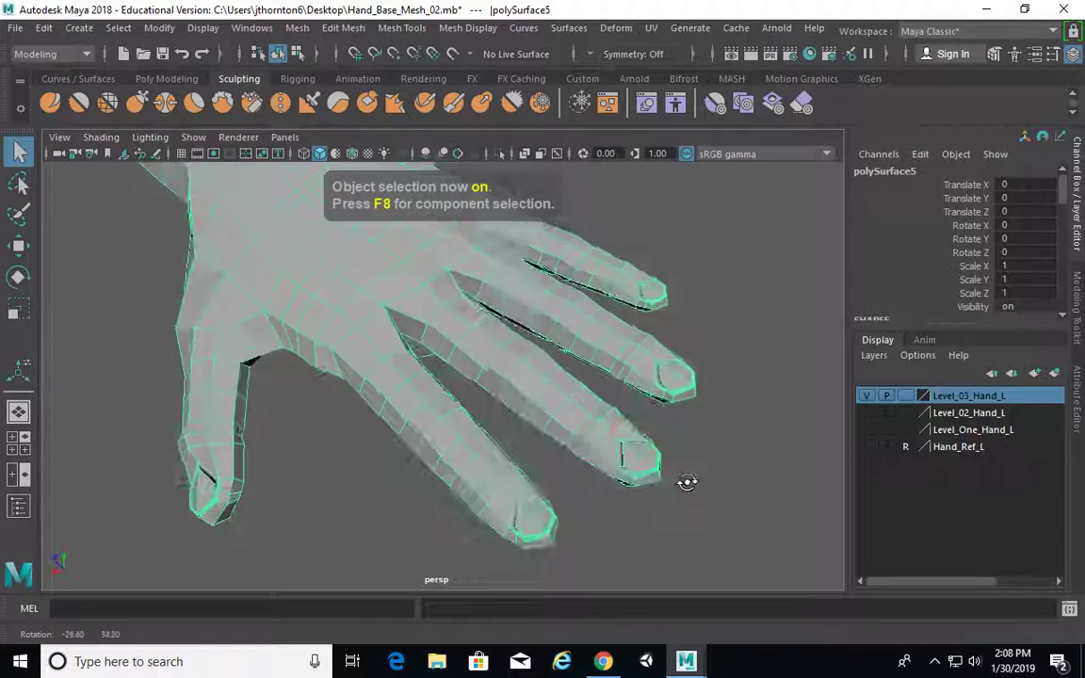
Examine the merged hand mesh with smooth preview from several angles, checking the joined fingertips and thumb.
{"action": "key", "text": "3"}
{"action": "left_click", "coordinate": [750, 454]}
{"action": "right_click_drag", "start_coordinate": [719, 470], "coordinate": [606, 424], "text": "alt"}
{"action": "left_click_drag", "start_coordinate": [607, 430], "coordinate": [513, 320], "text": "alt"}
{"action": "left_click", "coordinate": [610, 402]}
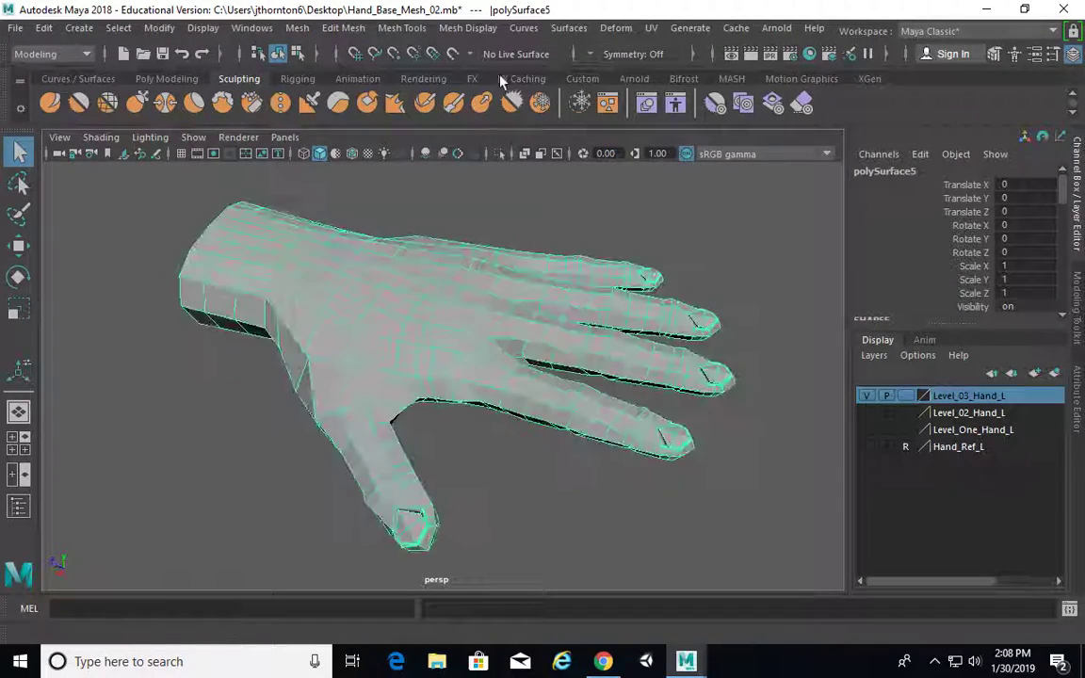
{"action": "left_click", "coordinate": [576, 218]}
{"action": "left_click_drag", "start_coordinate": [607, 409], "coordinate": [443, 317], "text": "alt"}
{"action": "left_click", "coordinate": [443, 318]}
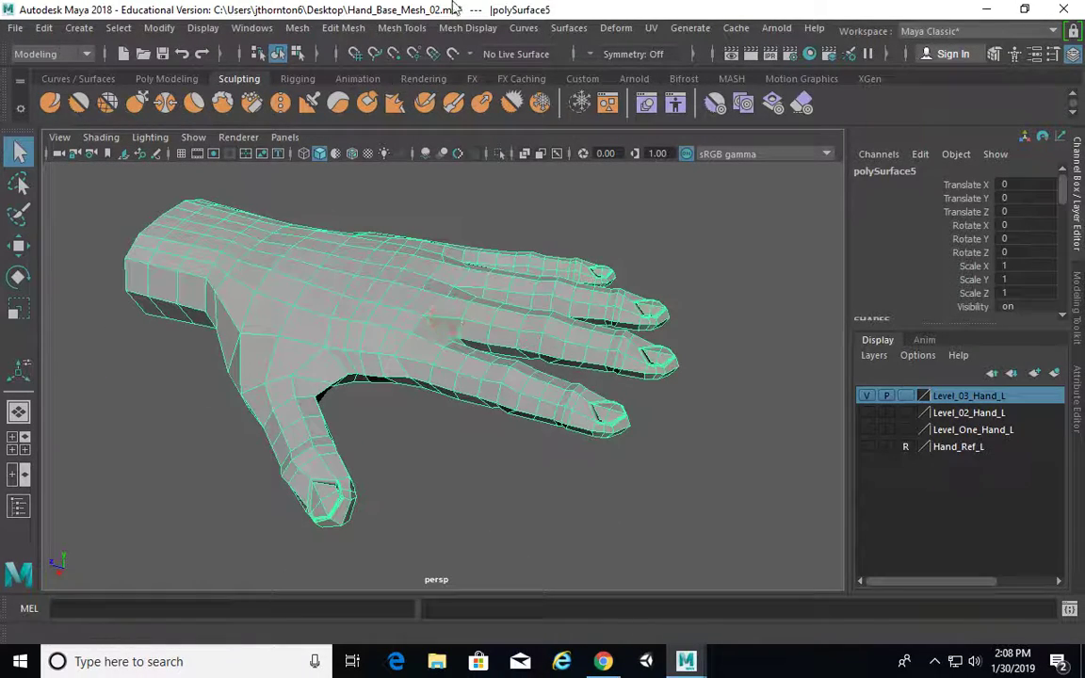
{"action": "left_click", "coordinate": [403, 28]}
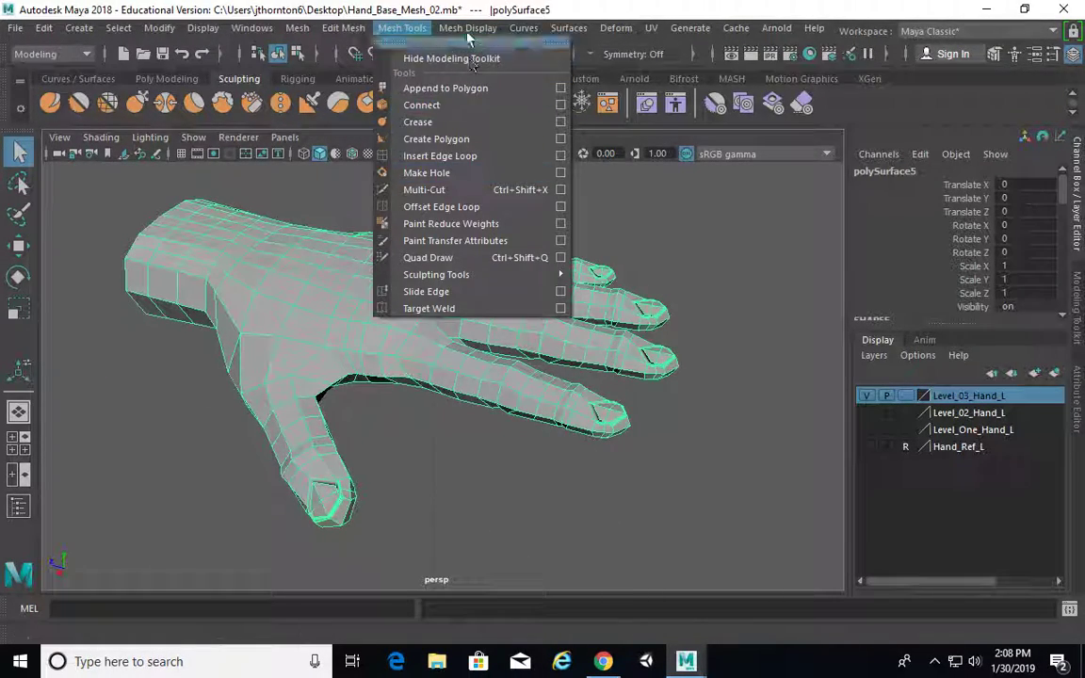
{"action": "mouse_move", "coordinate": [468, 33]}
{"action": "left_click", "coordinate": [514, 161]}
{"action": "left_click_drag", "start_coordinate": [593, 224], "coordinate": [606, 276], "text": "alt"}
{"action": "left_click", "coordinate": [445, 354]}
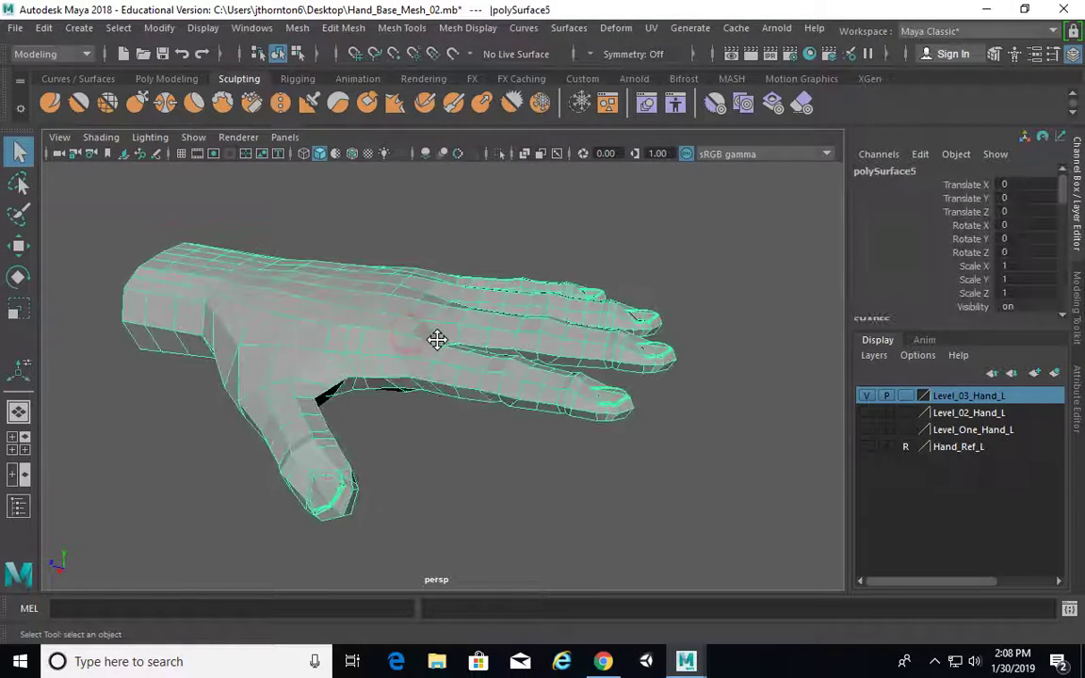
{"action": "left_click_drag", "start_coordinate": [436, 341], "coordinate": [453, 403], "text": "alt"}
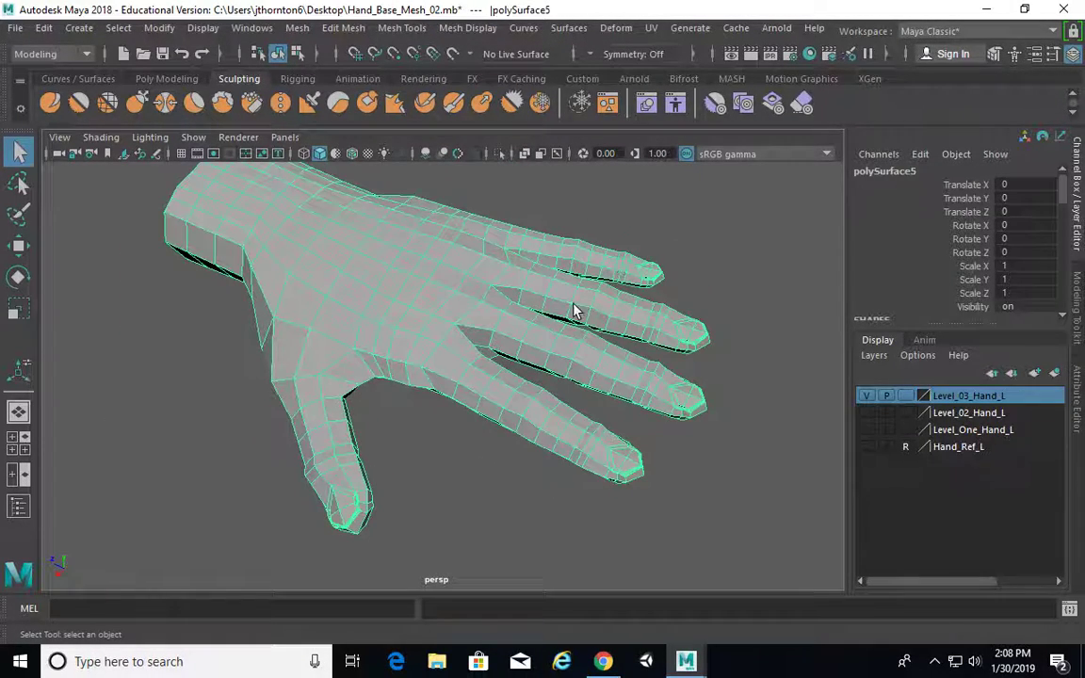
{"action": "left_click_drag", "start_coordinate": [573, 311], "coordinate": [537, 298], "text": "alt"}
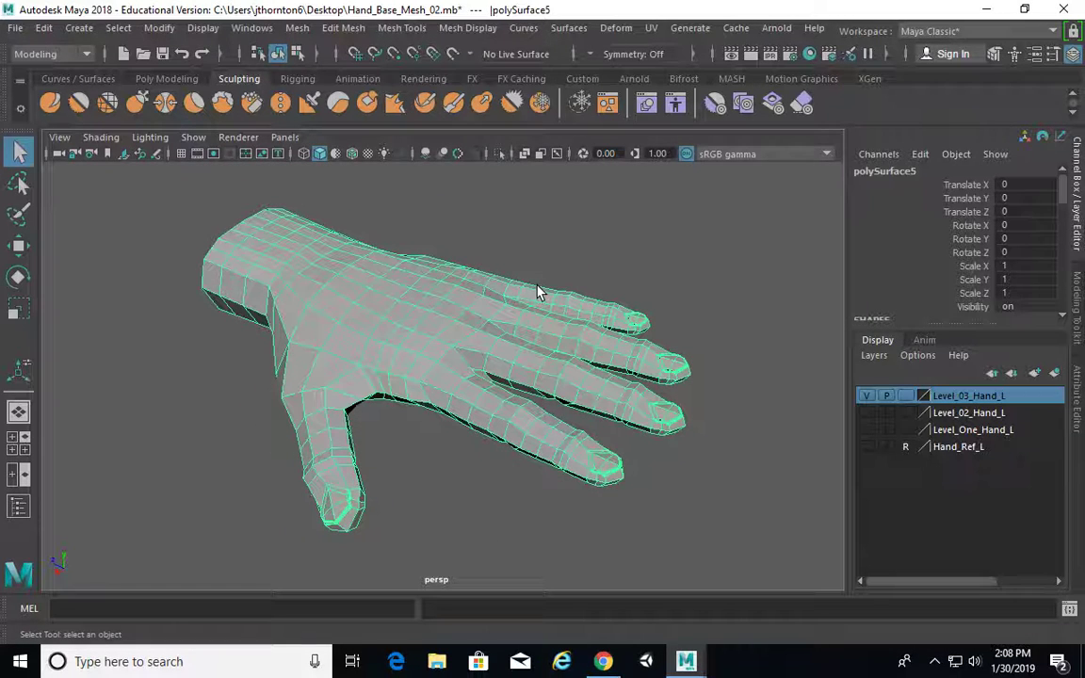
Smooth the selected hand mesh with 1 division and check its shading with the mesh deselected and reselected.
{"action": "right_click_drag", "start_coordinate": [441, 314], "coordinate": [481, 326], "text": "alt"}
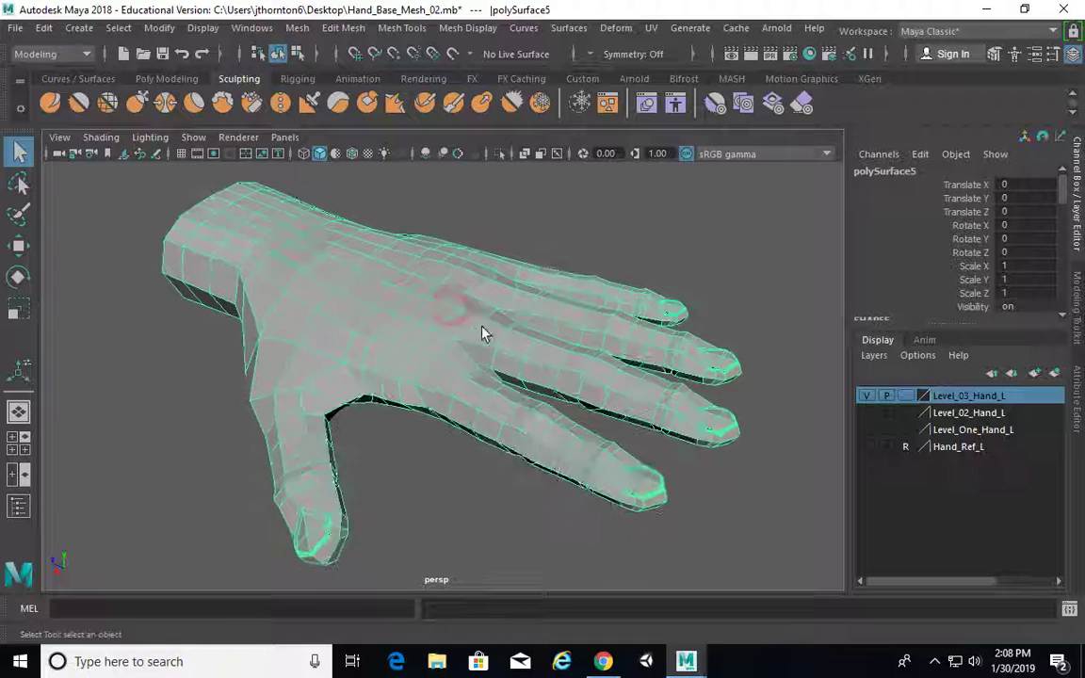
{"action": "left_click_drag", "start_coordinate": [481, 333], "coordinate": [409, 377], "text": "alt"}
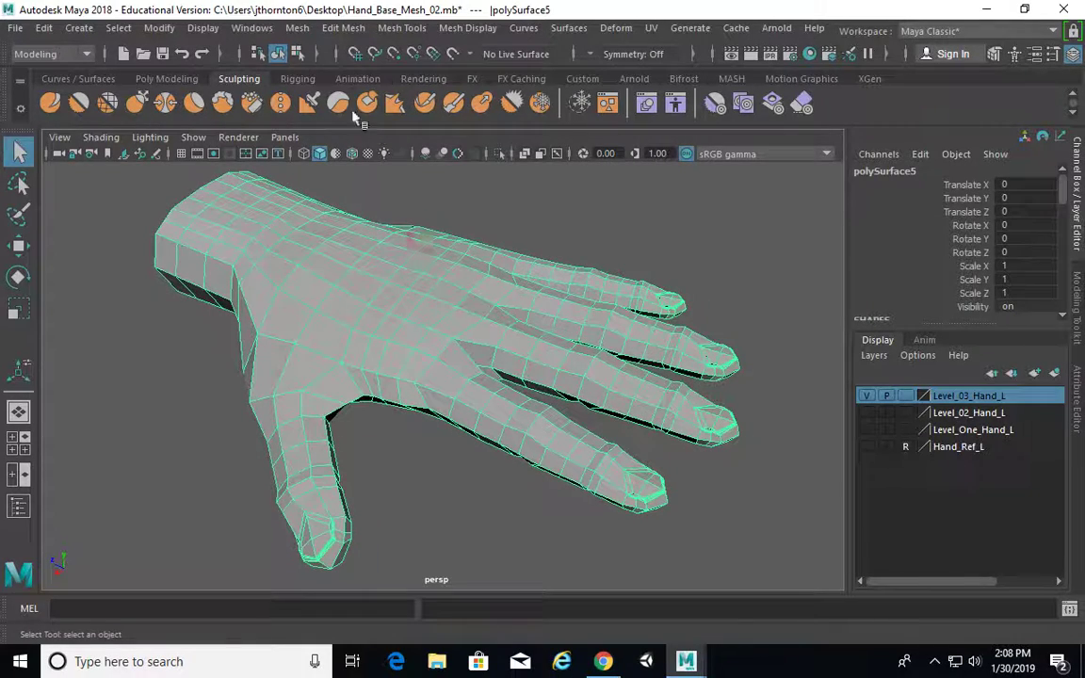
{"action": "left_click", "coordinate": [297, 28]}
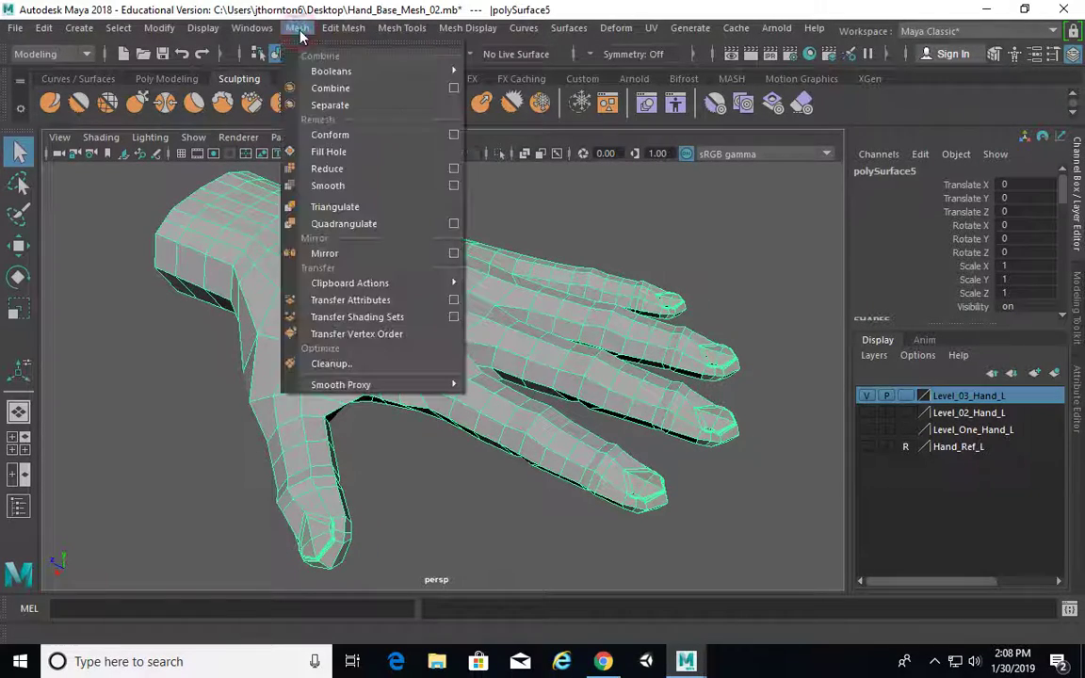
{"action": "left_click", "coordinate": [337, 186]}
{"action": "left_click_drag", "start_coordinate": [557, 244], "coordinate": [556, 218], "text": "alt"}
{"action": "left_click", "coordinate": [555, 218]}
{"action": "left_click_drag", "start_coordinate": [615, 341], "coordinate": [634, 383], "text": "alt"}
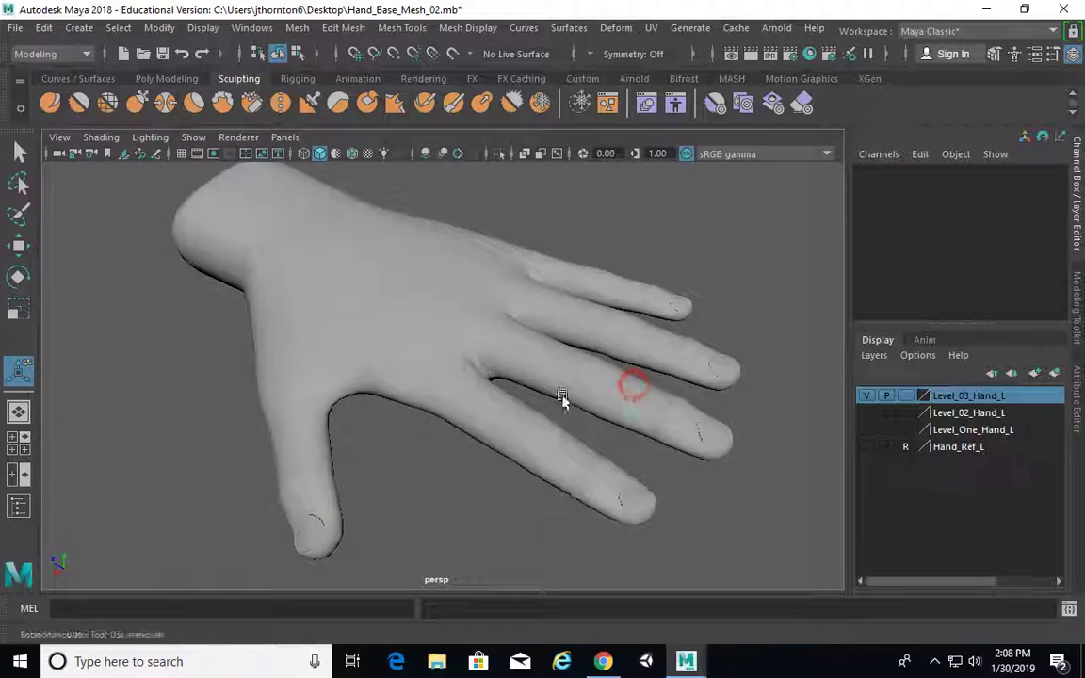
{"action": "left_click", "coordinate": [531, 384]}
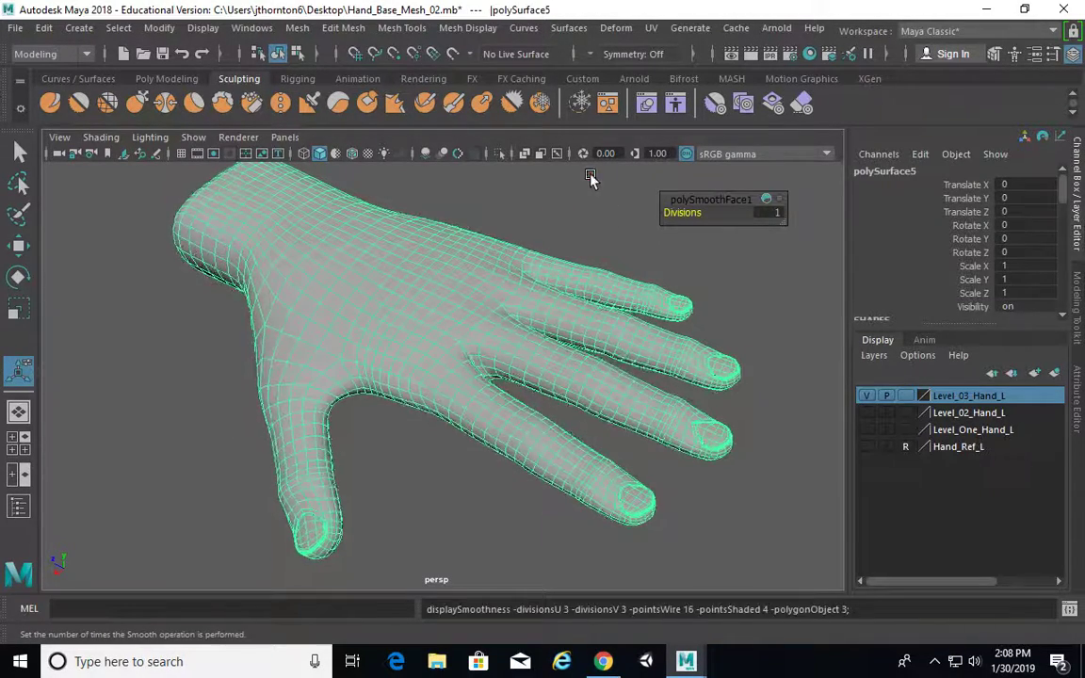
Examine the smoothed fingertips and nails up close, comparing the middle finger's nail shape with its neighbours.
{"action": "left_click", "coordinate": [591, 176]}
{"action": "left_click_drag", "start_coordinate": [598, 366], "coordinate": [592, 383], "text": "alt"}
{"action": "right_click_drag", "start_coordinate": [592, 382], "coordinate": [734, 400], "text": "alt"}
{"action": "middle_click_drag", "start_coordinate": [231, 503], "coordinate": [259, 346], "text": "alt"}
{"action": "right_click_drag", "start_coordinate": [452, 330], "coordinate": [642, 308], "text": "alt"}
{"action": "left_click_drag", "start_coordinate": [641, 308], "coordinate": [600, 351], "text": "alt"}
{"action": "right_click_drag", "start_coordinate": [601, 351], "coordinate": [460, 318], "text": "alt"}
{"action": "left_click", "coordinate": [484, 449]}
{"action": "left_click_drag", "start_coordinate": [484, 448], "coordinate": [535, 436], "text": "alt"}
{"action": "right_click_drag", "start_coordinate": [536, 436], "coordinate": [603, 431], "text": "alt"}
{"action": "left_click_drag", "start_coordinate": [411, 418], "coordinate": [372, 307], "text": "alt"}
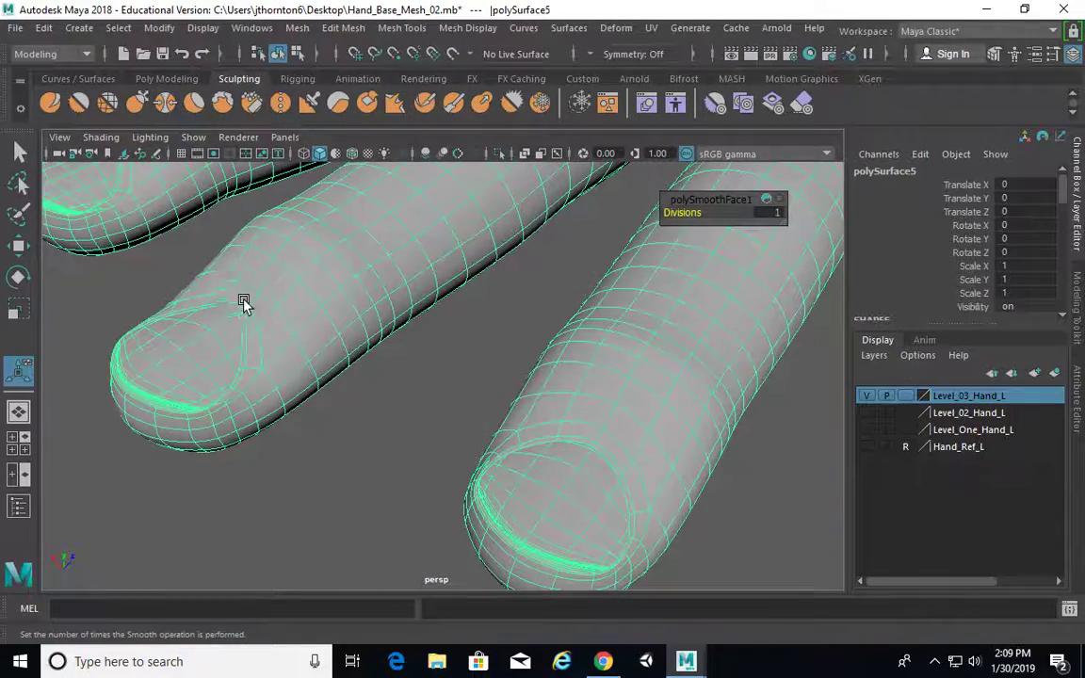
{"action": "right_click_drag", "start_coordinate": [223, 312], "coordinate": [242, 283], "text": "alt"}
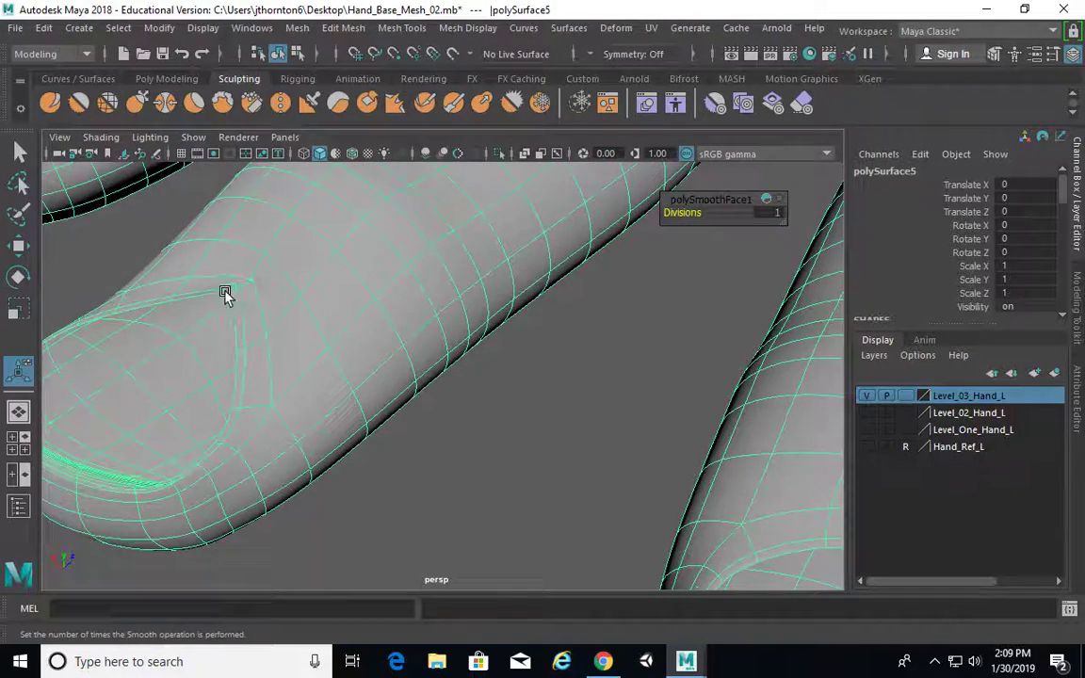
{"action": "right_click_drag", "start_coordinate": [374, 302], "coordinate": [289, 305], "text": "alt"}
{"action": "left_click_drag", "start_coordinate": [527, 344], "coordinate": [518, 373], "text": "alt"}
{"action": "middle_click_drag", "start_coordinate": [518, 373], "coordinate": [584, 351], "text": "alt"}
{"action": "left_click_drag", "start_coordinate": [584, 351], "coordinate": [564, 363], "text": "alt"}
Duplicate the faces of the ring fingertip as a separate piece.
{"action": "right_click", "coordinate": [564, 173]}
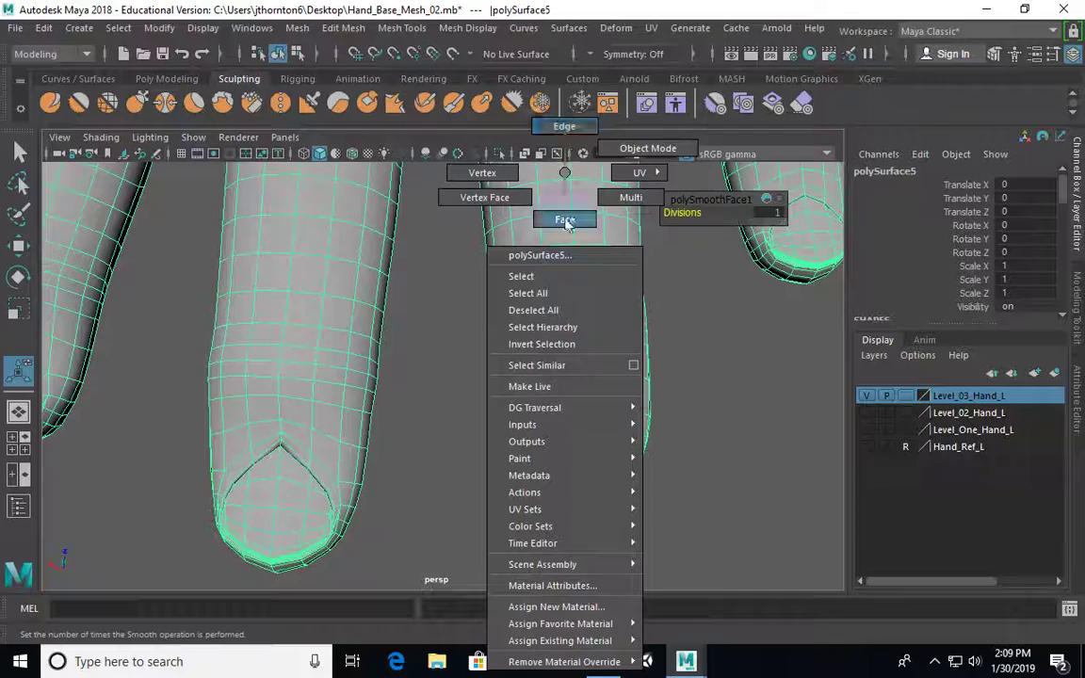
{"action": "right_click_drag", "start_coordinate": [566, 222], "coordinate": [566, 222]}
{"action": "left_click_drag", "start_coordinate": [806, 567], "coordinate": [581, 427], "text": "alt"}
{"action": "right_click_drag", "start_coordinate": [553, 278], "coordinate": [554, 365], "text": "shift"}
{"action": "right_click_drag", "start_coordinate": [548, 577], "coordinate": [548, 573], "text": "shift"}
{"action": "left_click_drag", "start_coordinate": [571, 454], "coordinate": [605, 426], "text": "alt"}
{"action": "left_click", "coordinate": [605, 423]}
{"action": "left_click", "coordinate": [571, 403]}
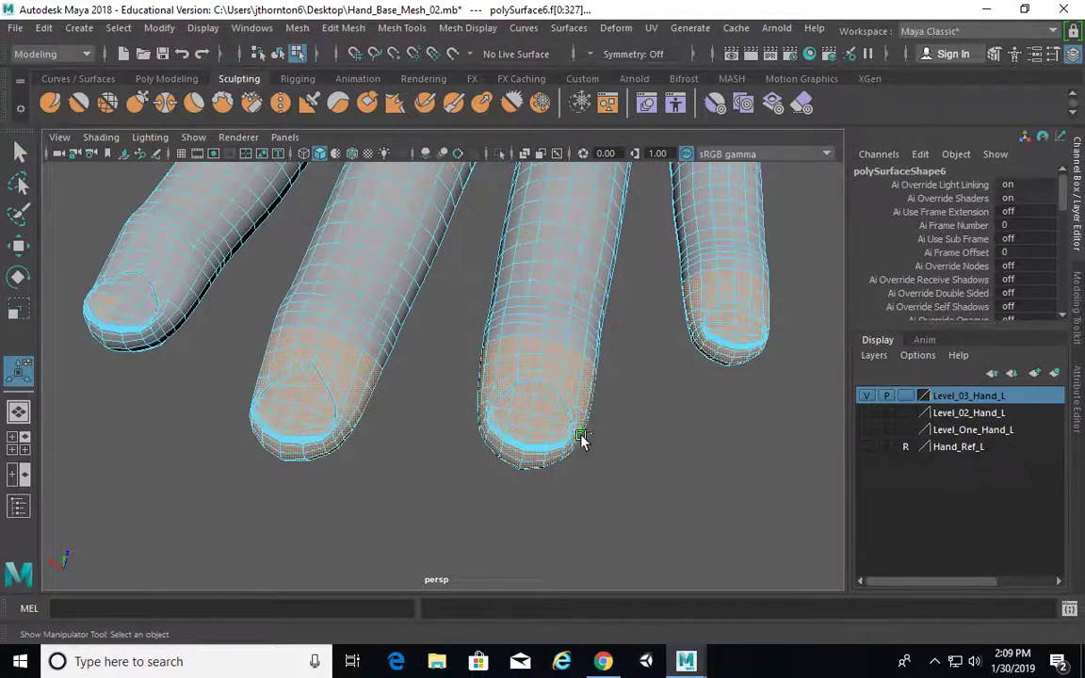
Select the duplicated ring fingertip as an object and center its pivot.
{"action": "key", "text": "F8"}
{"action": "key", "text": "q"}
{"action": "left_click", "coordinate": [567, 388]}
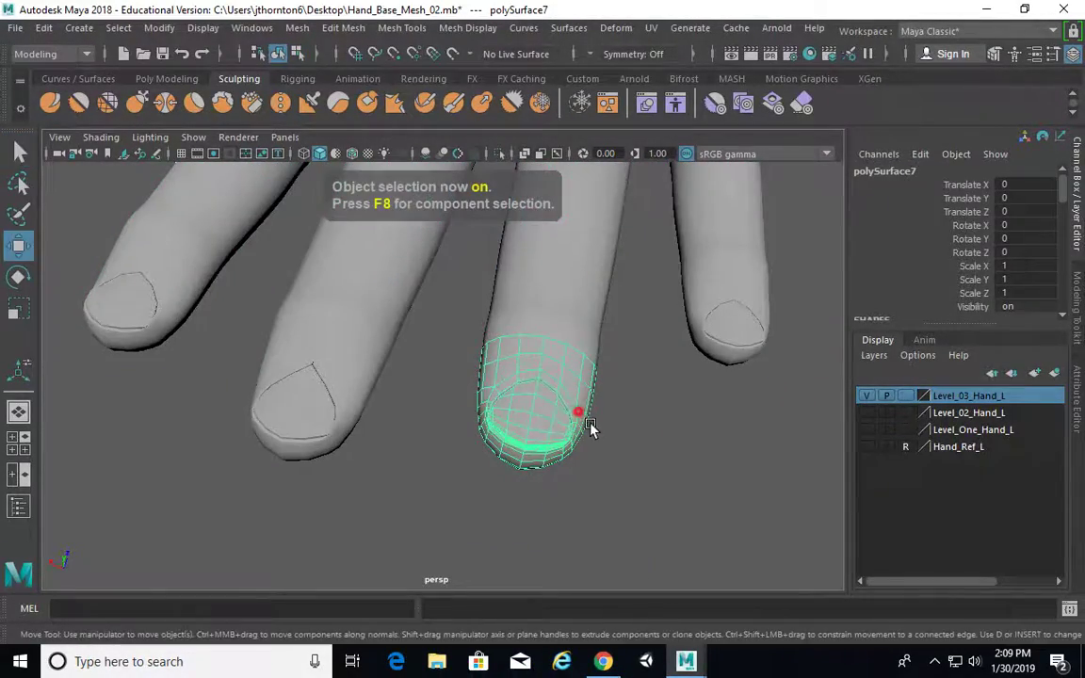
{"action": "left_click_drag", "start_coordinate": [590, 427], "coordinate": [584, 405], "text": "alt"}
{"action": "left_click", "coordinate": [159, 27]}
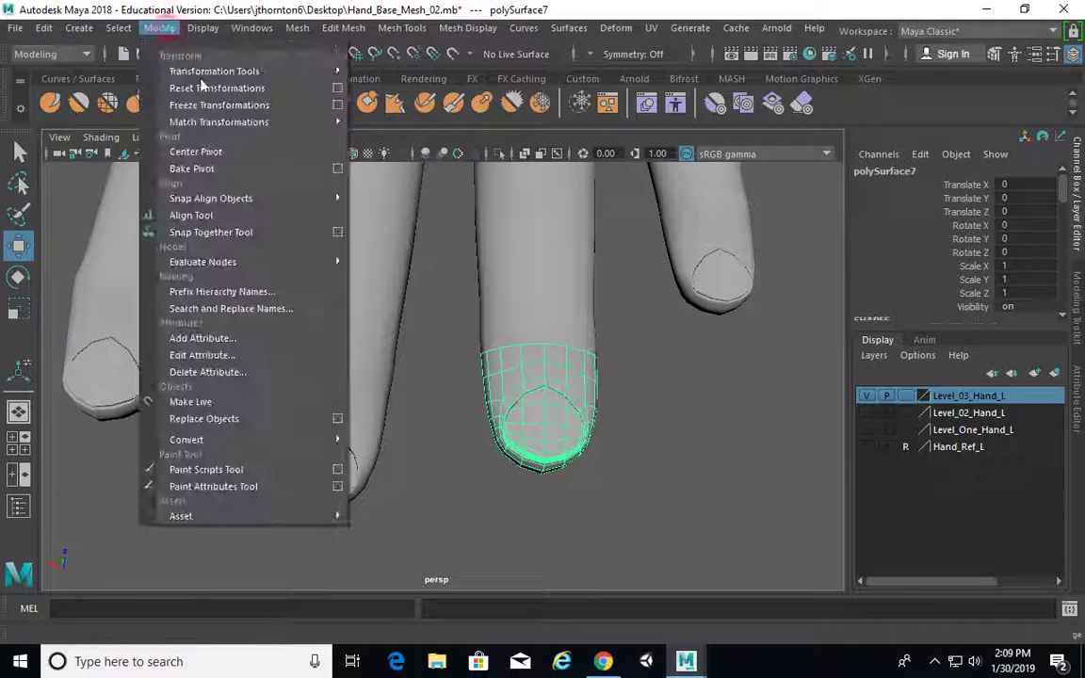
{"action": "left_click", "coordinate": [216, 153]}
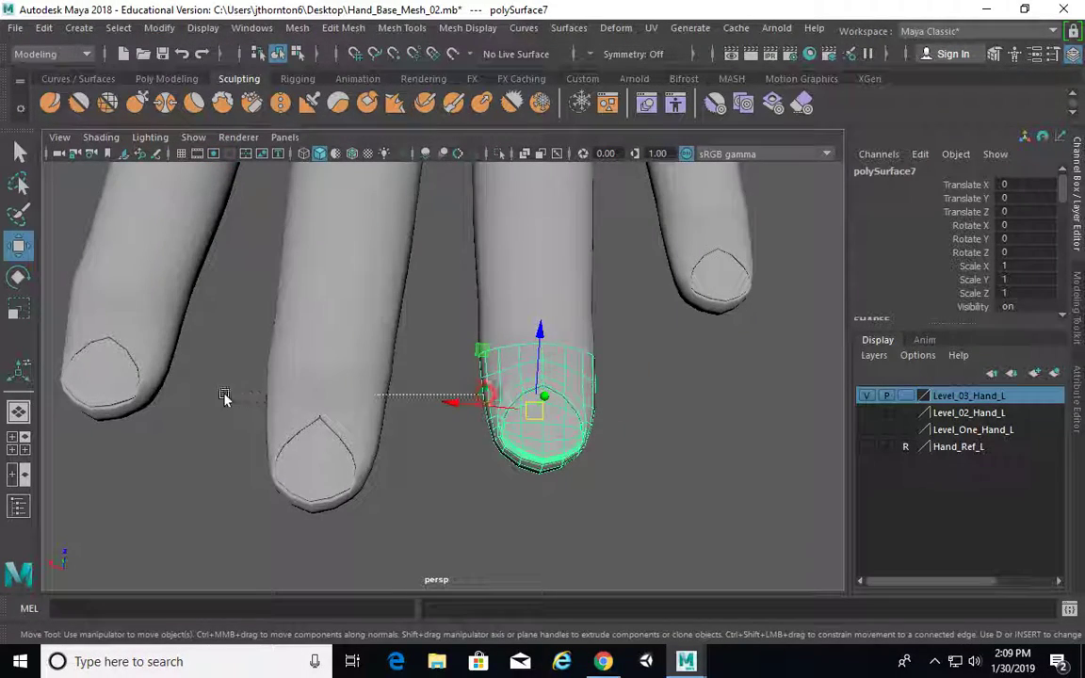
Move the duplicated fingertip onto the middle fingertip, to about X 3.093, Y 0.114 and Z -0.863.
{"action": "left_click_drag", "start_coordinate": [523, 403], "coordinate": [310, 407]}
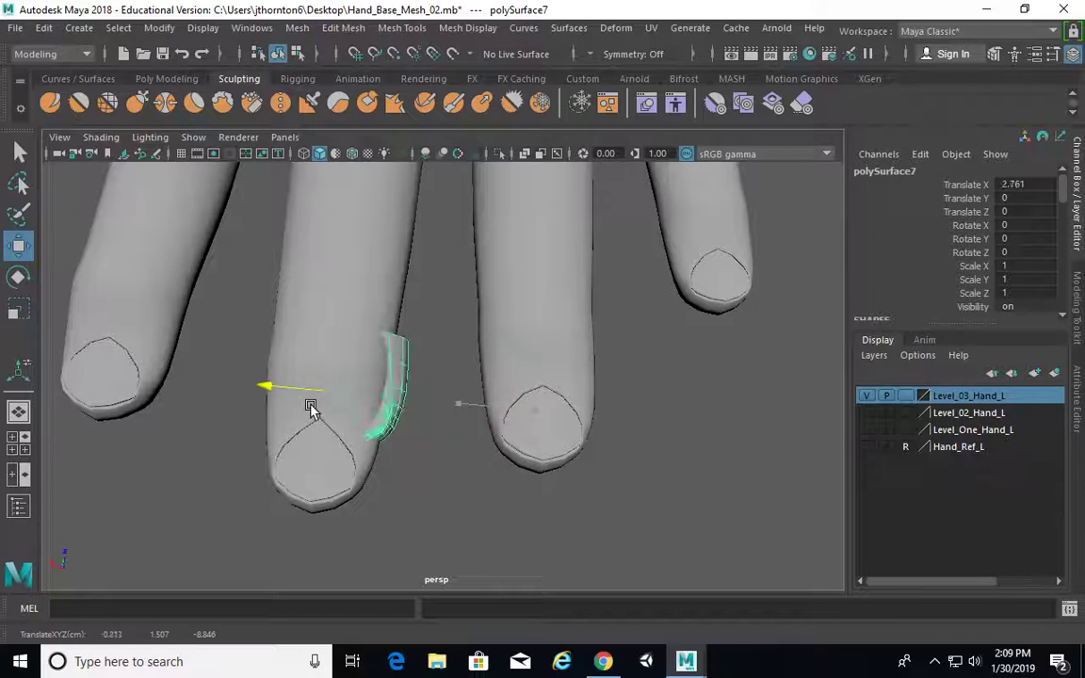
{"action": "left_click_drag", "start_coordinate": [381, 417], "coordinate": [400, 294], "text": "alt"}
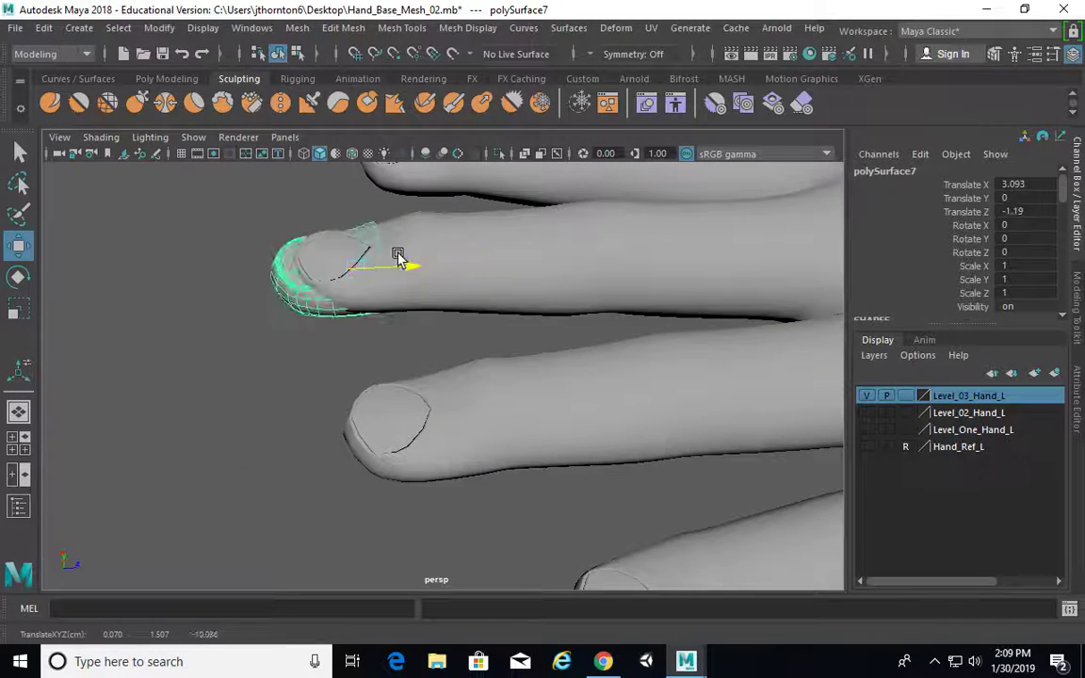
{"action": "left_click_drag", "start_coordinate": [348, 265], "coordinate": [296, 271], "text": "alt"}
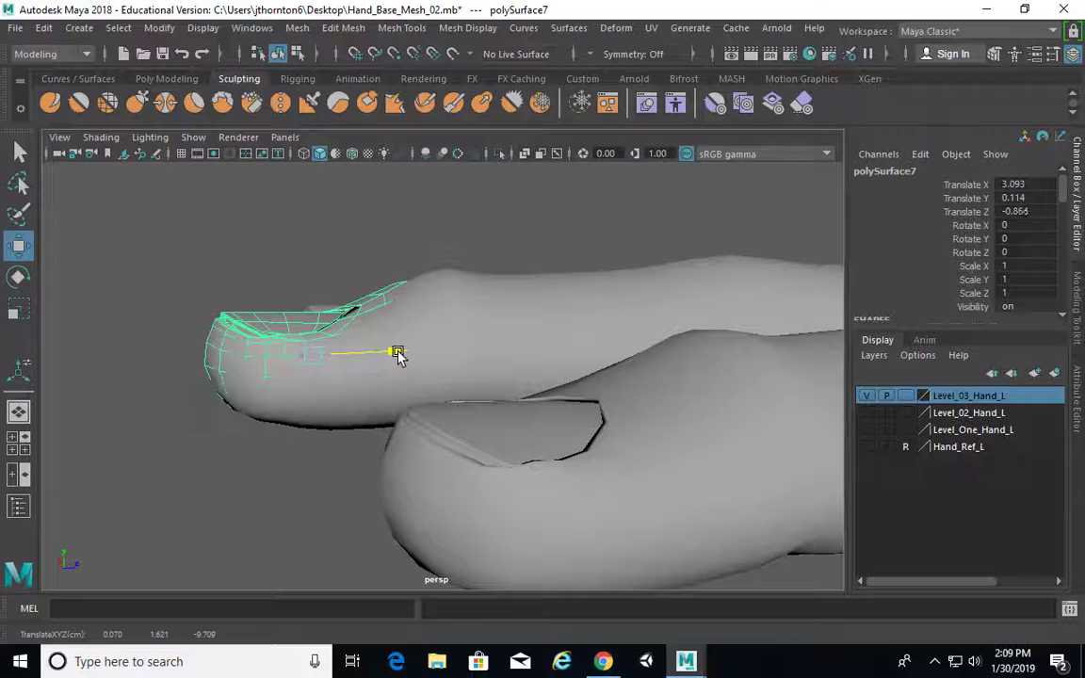
{"action": "left_click_drag", "start_coordinate": [405, 358], "coordinate": [547, 428], "text": "alt"}
Rotate the duplicated fingertip in the top view to line up with the middle finger, and return to the perspective view.
{"action": "key", "text": "space"}
{"action": "key", "text": "space"}
{"action": "key", "text": "f"}
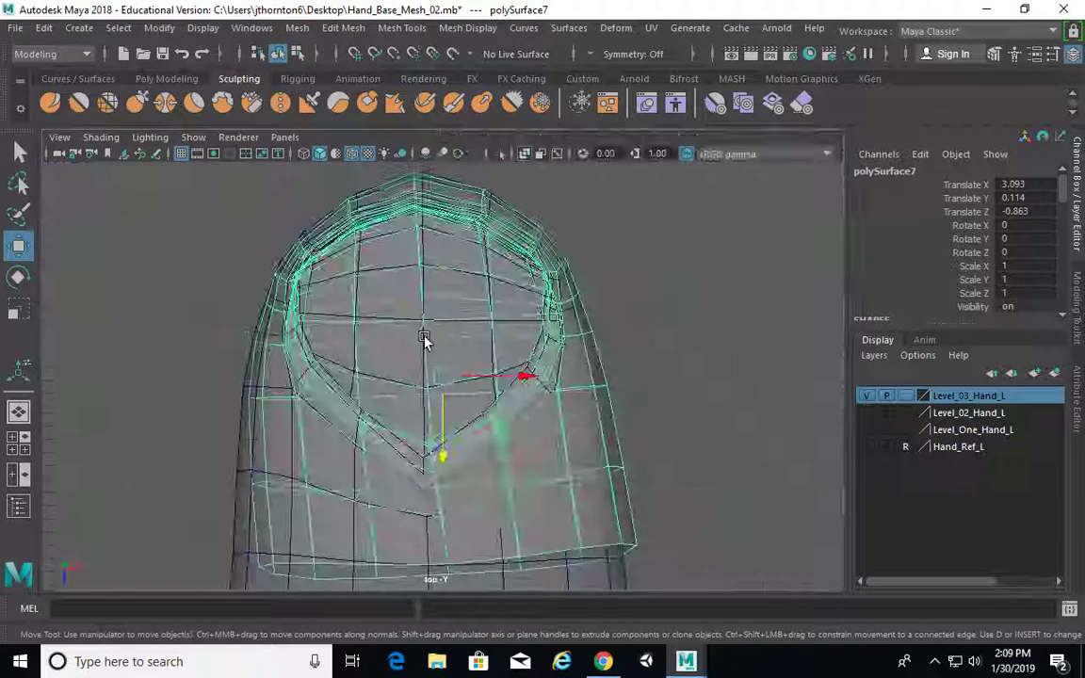
{"action": "right_click_drag", "start_coordinate": [556, 358], "coordinate": [520, 353], "text": "alt"}
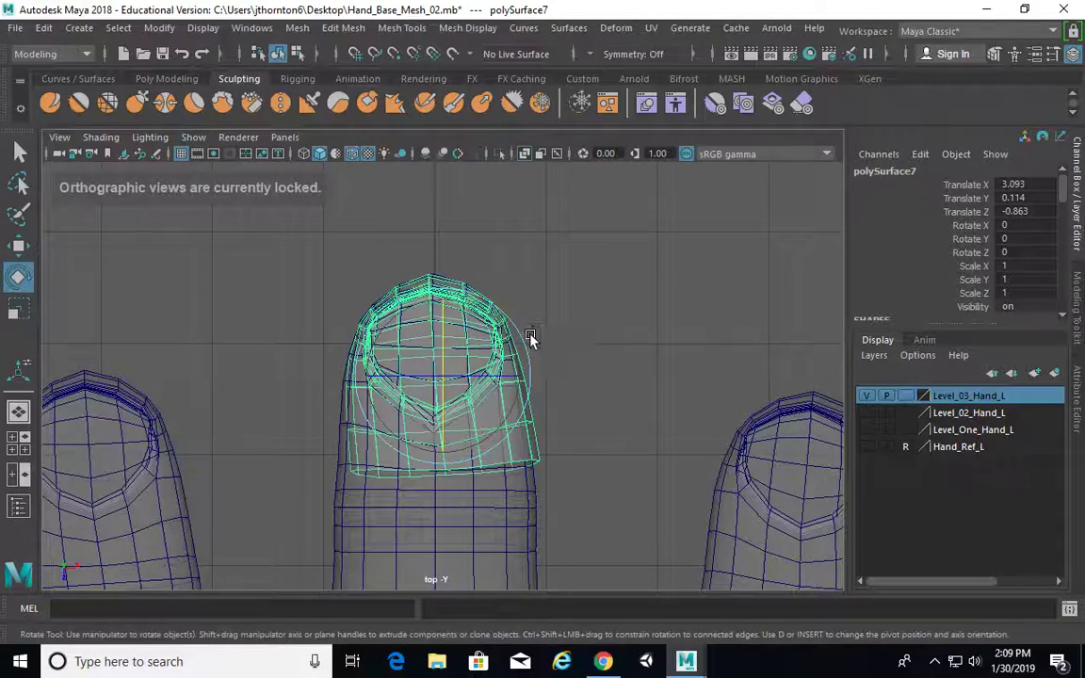
{"action": "left_click_drag", "start_coordinate": [530, 337], "coordinate": [526, 377]}
{"action": "key", "text": "w"}
{"action": "key", "text": "space"}
{"action": "key", "text": "space"}
Select the faces of the hand's original middle fingertip and delete them.
{"action": "left_click_drag", "start_coordinate": [612, 316], "coordinate": [491, 275], "text": "alt"}
{"action": "left_click", "coordinate": [493, 280]}
{"action": "left_click_drag", "start_coordinate": [513, 318], "coordinate": [598, 404], "text": "alt"}
{"action": "right_click_drag", "start_coordinate": [598, 405], "coordinate": [402, 356], "text": "alt"}
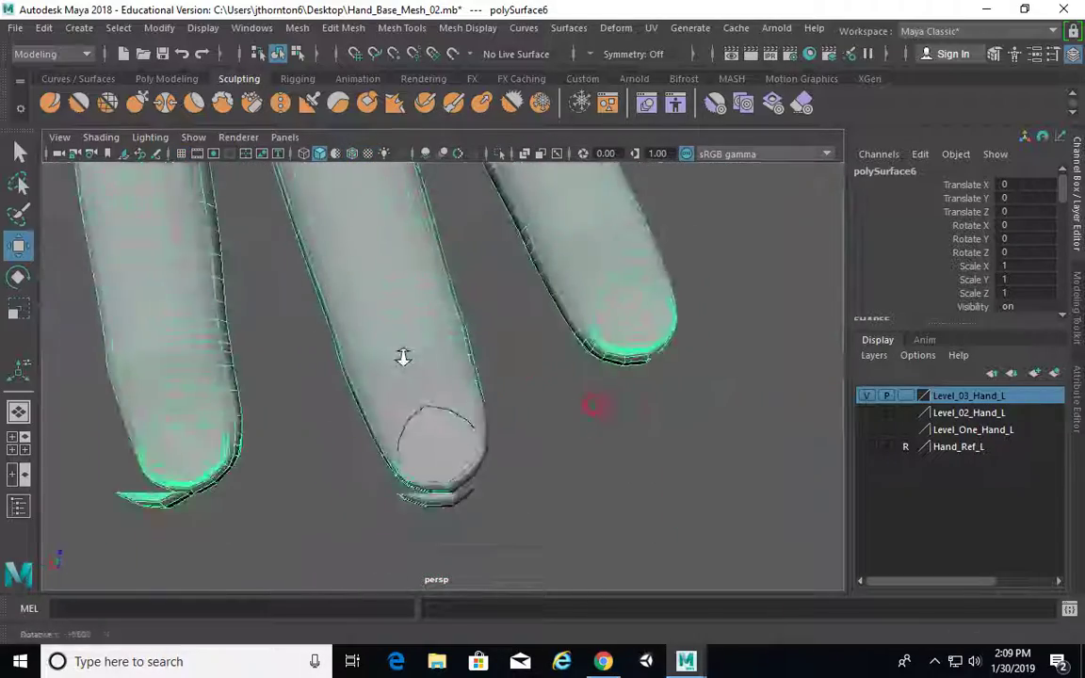
{"action": "left_click_drag", "start_coordinate": [402, 356], "coordinate": [407, 359], "text": "alt"}
{"action": "right_click_drag", "start_coordinate": [407, 359], "coordinate": [407, 221]}
{"action": "left_click_drag", "start_coordinate": [417, 365], "coordinate": [404, 370], "text": "alt"}
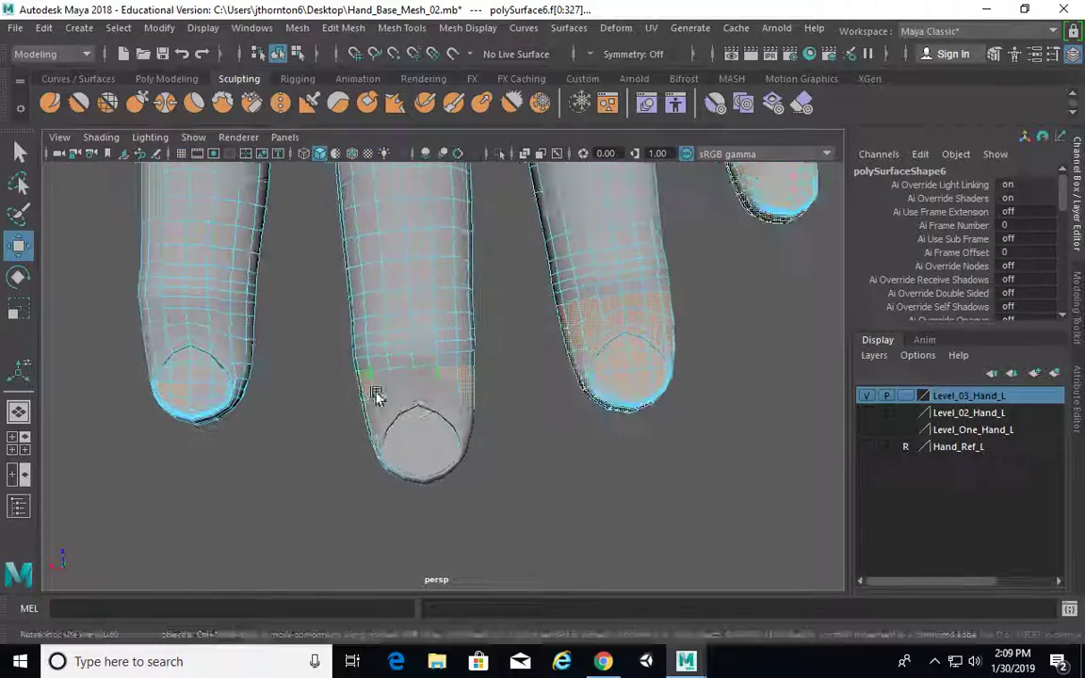
{"action": "left_click_drag", "start_coordinate": [329, 375], "coordinate": [474, 446]}
{"action": "left_click_drag", "start_coordinate": [525, 521], "coordinate": [449, 408], "text": "alt"}
{"action": "key", "text": "Delete"}
Return to object selection and combine the duplicated middle fingertip with the hand into one mesh.
{"action": "left_click", "coordinate": [420, 351]}
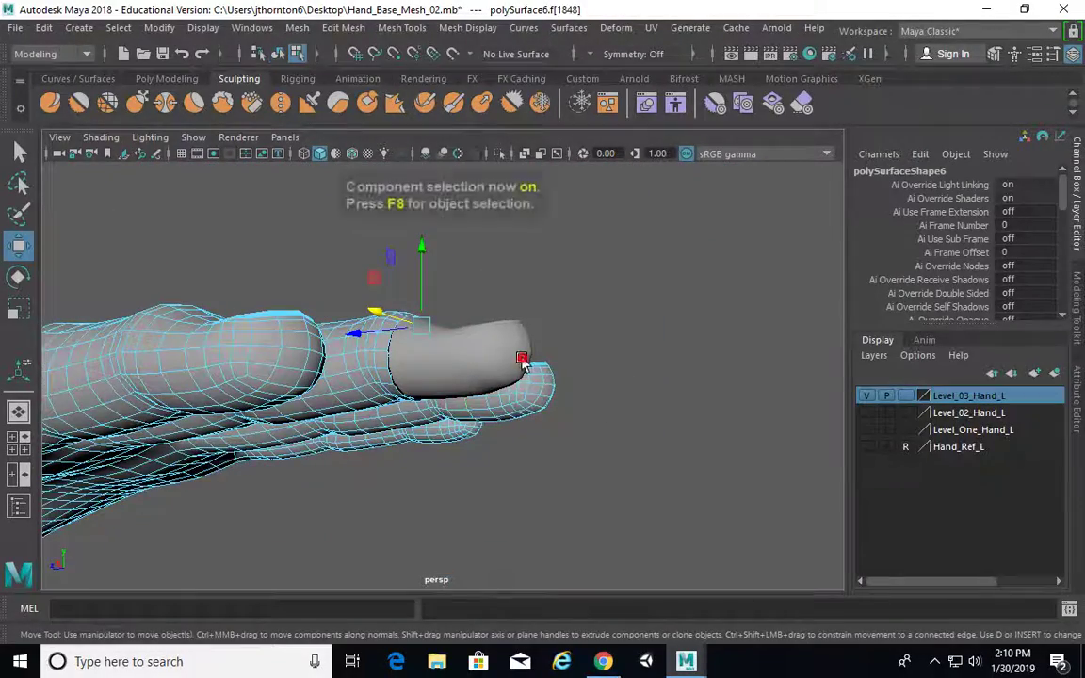
{"action": "left_click_drag", "start_coordinate": [453, 362], "coordinate": [446, 374], "text": "alt"}
{"action": "key", "text": "F8"}
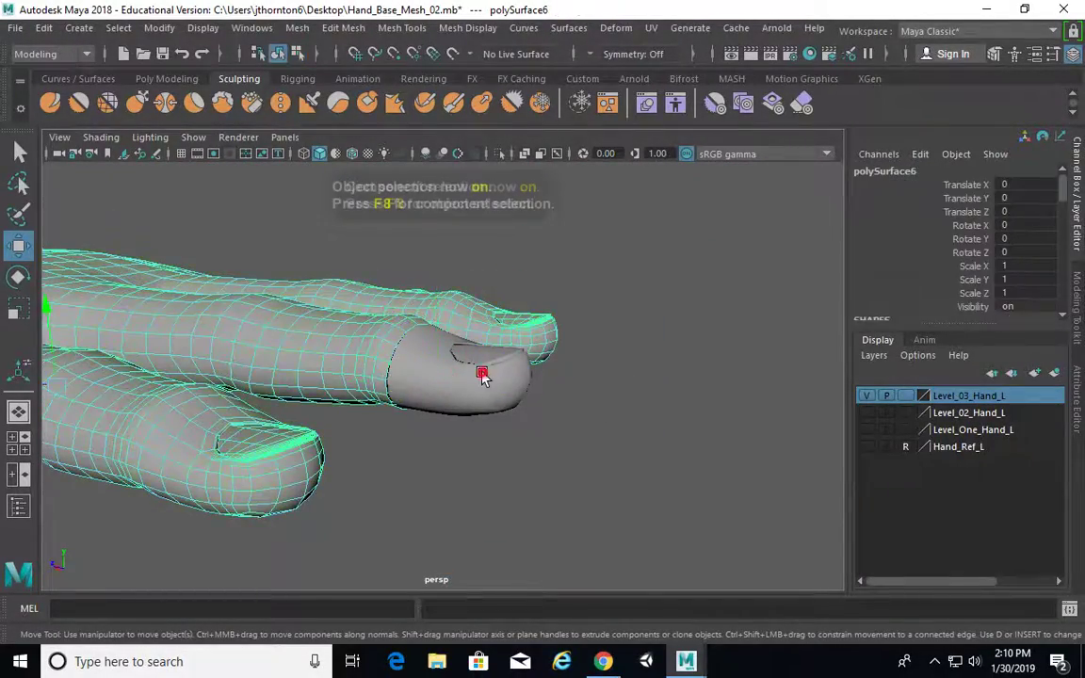
{"action": "left_click", "coordinate": [482, 374]}
{"action": "left_click", "coordinate": [359, 352], "text": "shift"}
{"action": "left_click_drag", "start_coordinate": [548, 426], "coordinate": [501, 356], "text": "alt"}
{"action": "left_click", "coordinate": [297, 29]}
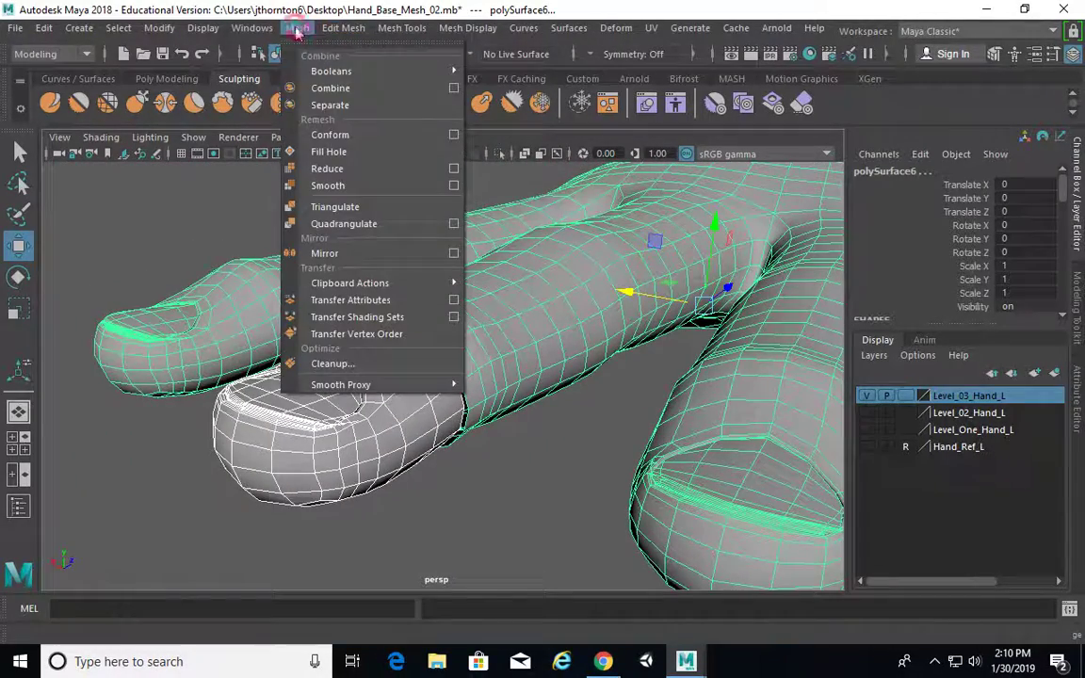
{"action": "left_click", "coordinate": [334, 105]}
{"action": "key", "text": "f"}
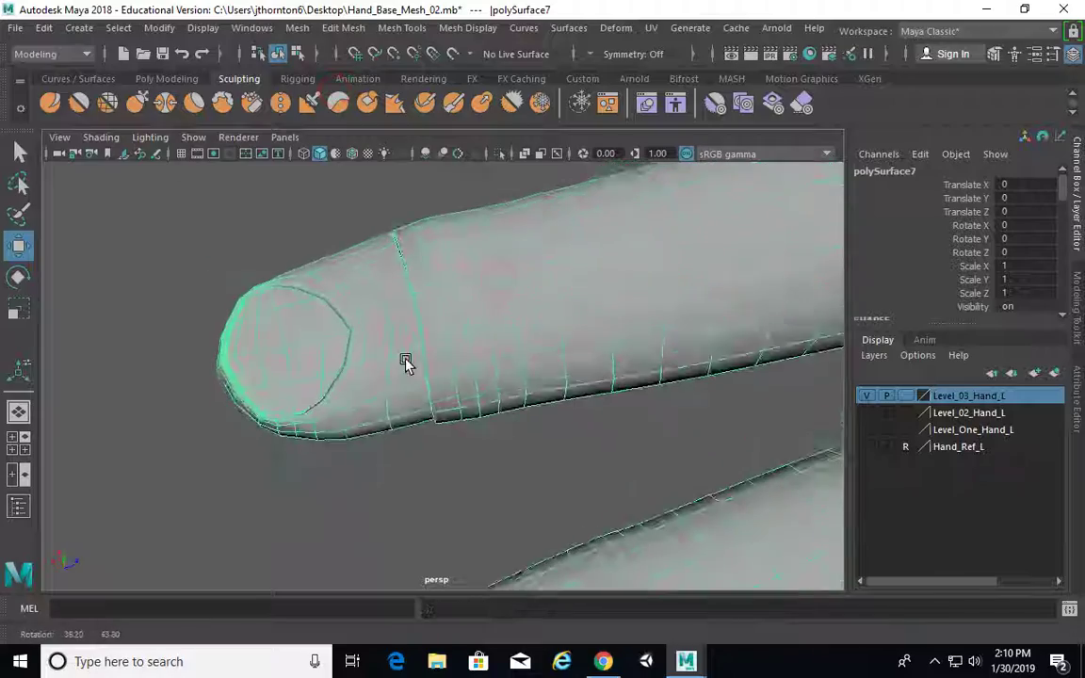
Select the vertices around the middle fingertip's seam and merge them.
{"action": "right_click_drag", "start_coordinate": [426, 172], "coordinate": [341, 167]}
{"action": "left_click_drag", "start_coordinate": [441, 240], "coordinate": [512, 565], "text": "alt"}
{"action": "left_click_drag", "start_coordinate": [499, 384], "coordinate": [410, 282], "text": "alt"}
{"action": "left_click_drag", "start_coordinate": [457, 513], "coordinate": [527, 635], "text": "alt"}
{"action": "right_click_drag", "start_coordinate": [556, 293], "coordinate": [649, 223], "text": "shift"}
{"action": "left_click_drag", "start_coordinate": [647, 281], "coordinate": [663, 241], "text": "alt"}
{"action": "left_click", "coordinate": [554, 214]}
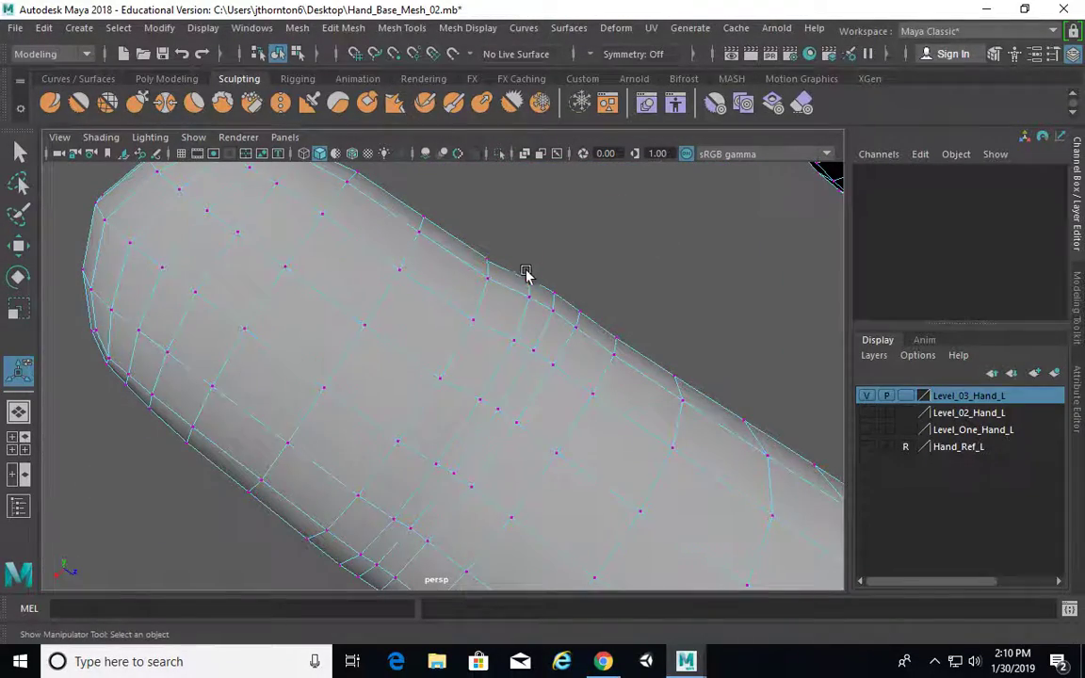
Go back to object selection mode and select the hand mesh with the new middle fingertip.
{"action": "right_click_drag", "start_coordinate": [692, 352], "coordinate": [295, 376], "text": "alt"}
{"action": "left_click_drag", "start_coordinate": [296, 376], "coordinate": [346, 555], "text": "alt"}
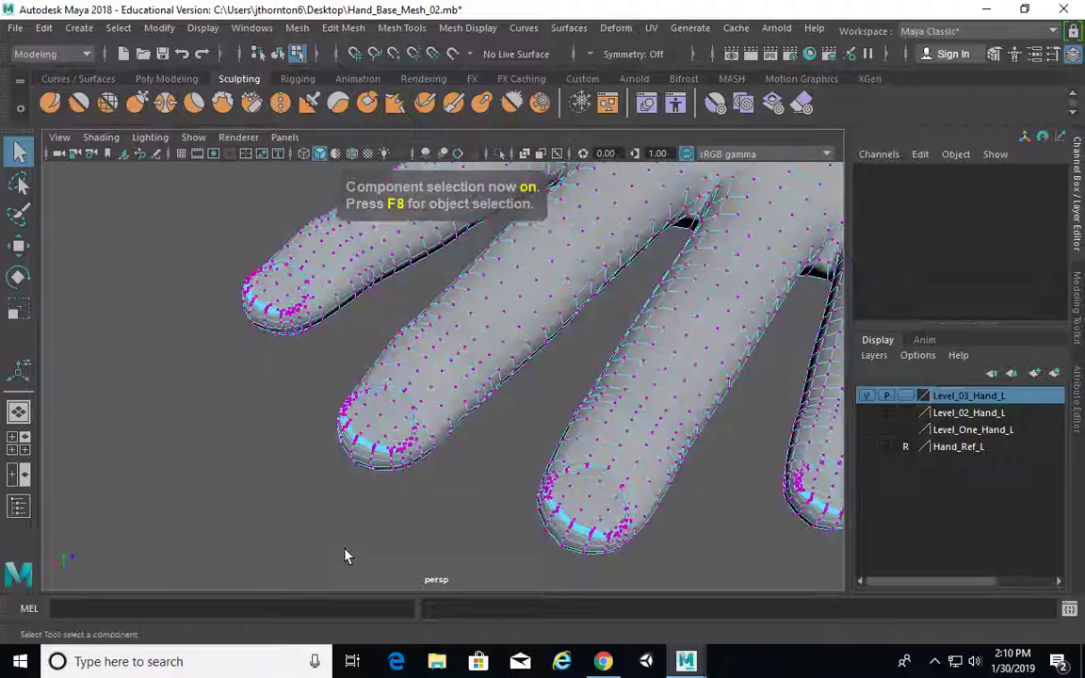
{"action": "key", "text": "F8"}
{"action": "left_click", "coordinate": [498, 476]}
{"action": "left_click", "coordinate": [471, 379]}
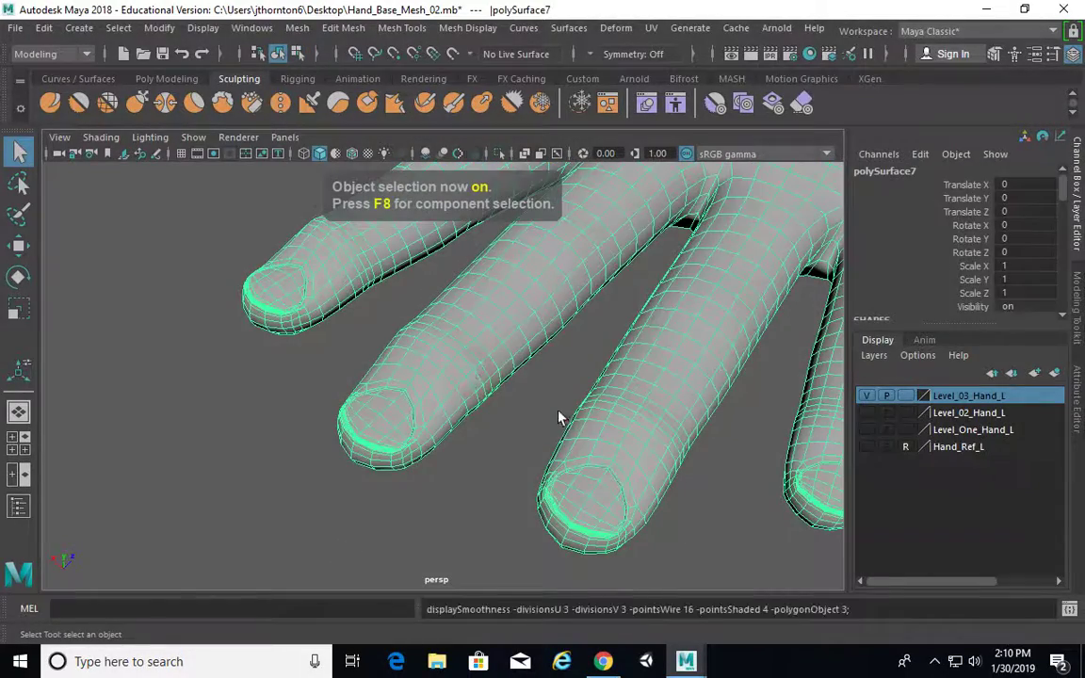
Examine the whole hand from several angles, including the webbing between the fingers.
{"action": "left_click", "coordinate": [558, 417]}
{"action": "right_click_drag", "start_coordinate": [557, 422], "coordinate": [242, 440], "text": "alt"}
{"action": "middle_click_drag", "start_coordinate": [242, 440], "coordinate": [128, 488], "text": "alt"}
{"action": "left_click_drag", "start_coordinate": [451, 437], "coordinate": [465, 380], "text": "alt"}
{"action": "left_click", "coordinate": [517, 442]}
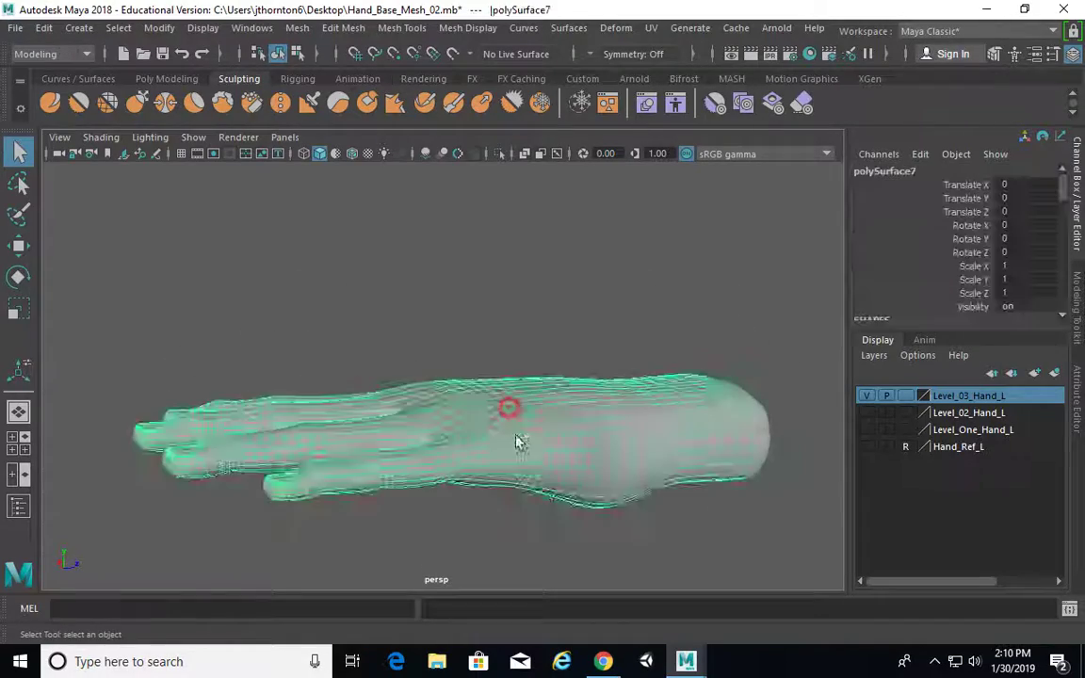
{"action": "left_click_drag", "start_coordinate": [517, 441], "coordinate": [470, 308], "text": "alt"}
{"action": "right_click_drag", "start_coordinate": [405, 314], "coordinate": [603, 350], "text": "alt"}
{"action": "left_click_drag", "start_coordinate": [479, 423], "coordinate": [419, 442], "text": "alt"}
{"action": "mouse_move", "coordinate": [374, 384]}
{"action": "right_mouse_down", "text": "alt"}
{"action": "mouse_move", "coordinate": [585, 378]}
{"action": "mouse_move", "coordinate": [387, 364]}
{"action": "right_mouse_up", "text": "alt"}
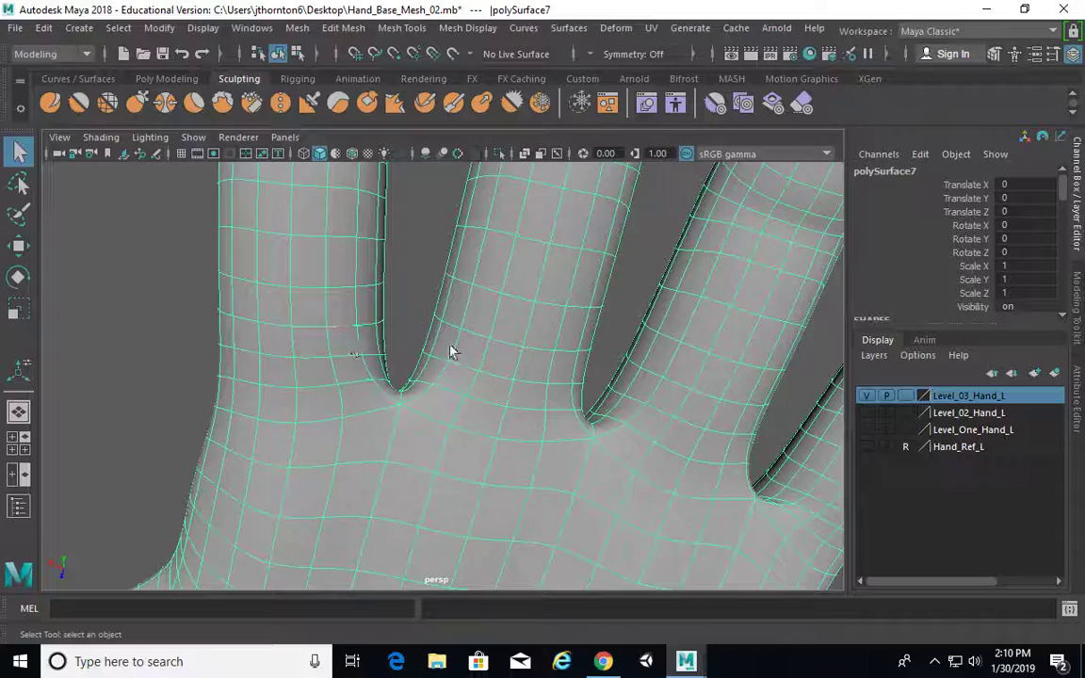
{"action": "left_click_drag", "start_coordinate": [450, 346], "coordinate": [512, 435], "text": "alt"}
{"action": "left_click", "coordinate": [404, 365]}
{"action": "left_click", "coordinate": [381, 381]}
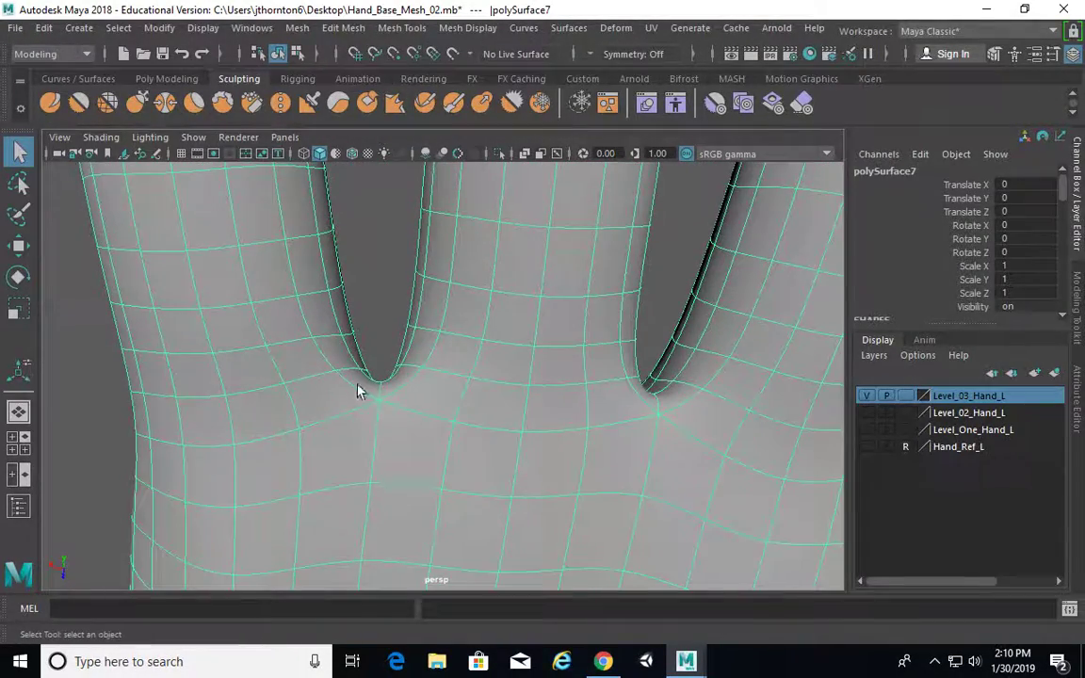
Scale and move the vertices at the webbing between the index and middle fingers, using soft selection with a falloff radius of about 0.89.
{"action": "mouse_move", "coordinate": [358, 391]}
{"action": "right_mouse_down"}
{"action": "mouse_move", "coordinate": [372, 390]}
{"action": "mouse_move", "coordinate": [366, 412]}
{"action": "right_mouse_up"}
{"action": "key", "text": "1"}
{"action": "left_click_drag", "start_coordinate": [366, 413], "coordinate": [335, 378], "text": "alt"}
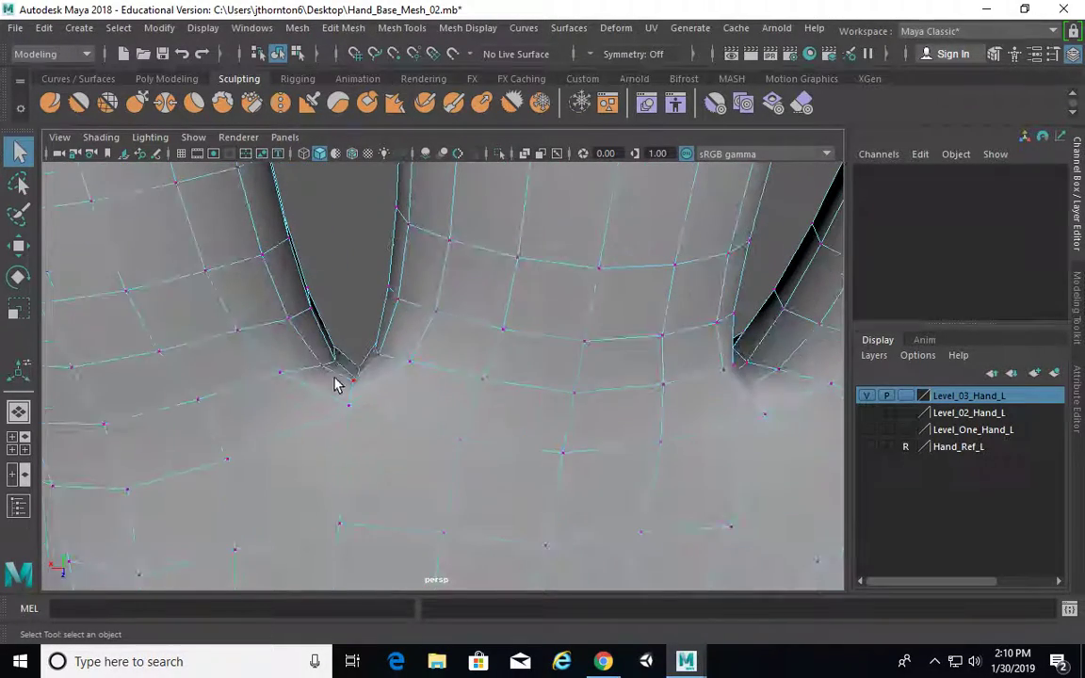
{"action": "left_click", "coordinate": [280, 377]}
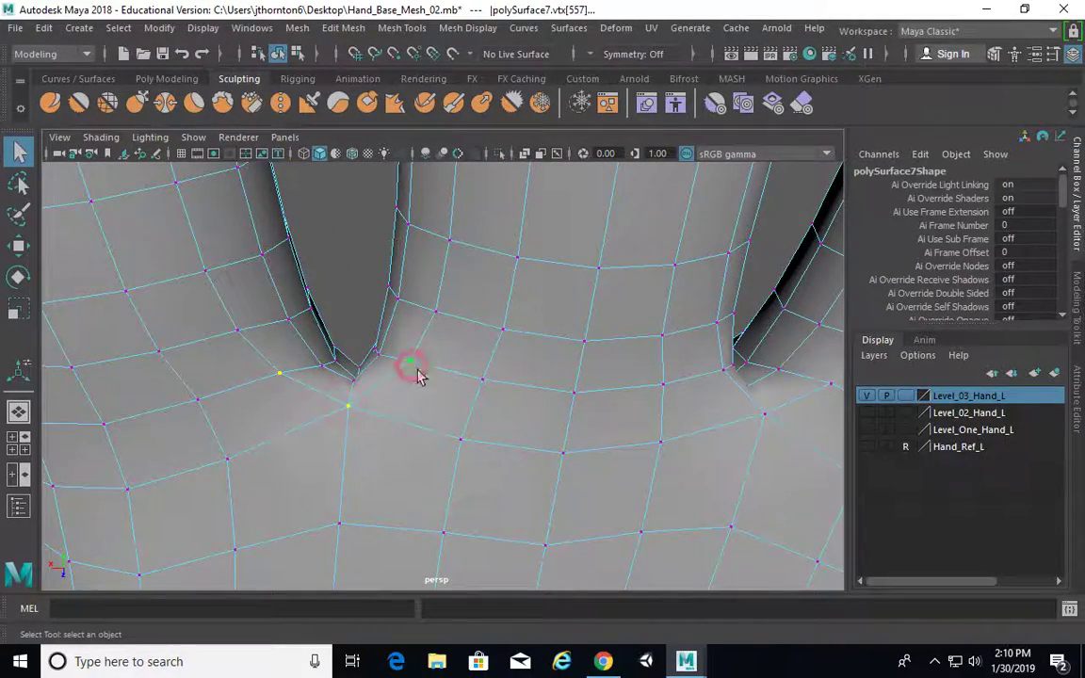
{"action": "left_click", "coordinate": [412, 366], "text": "shift"}
{"action": "left_click_drag", "start_coordinate": [418, 369], "coordinate": [453, 373], "text": "alt"}
{"action": "right_click_drag", "start_coordinate": [452, 373], "coordinate": [432, 389], "text": "alt"}
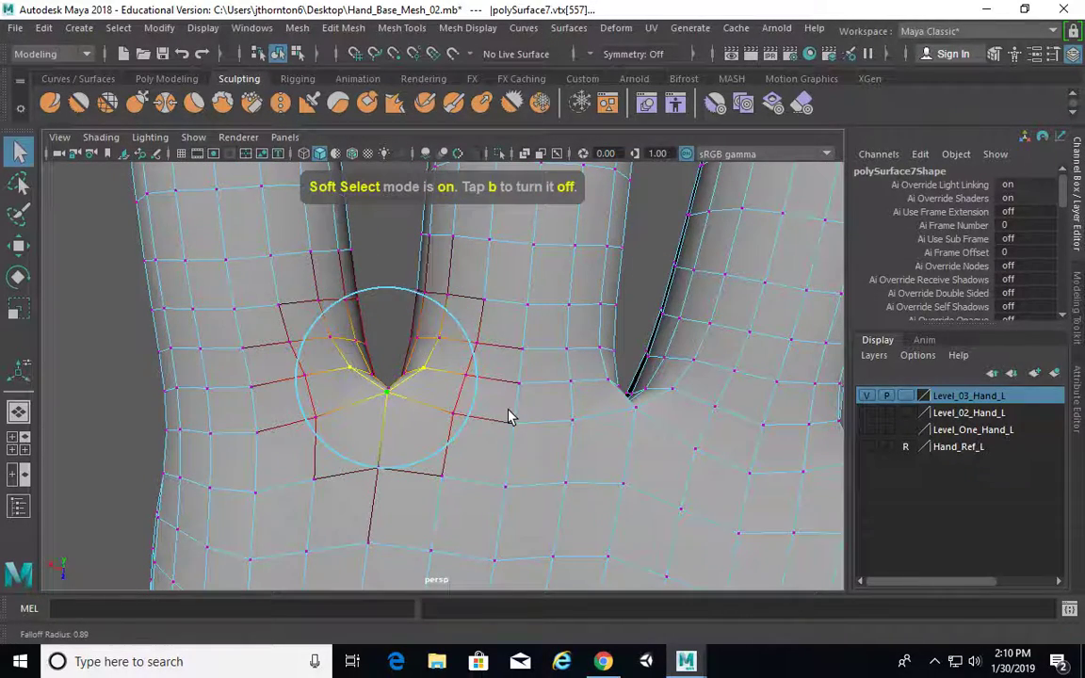
{"action": "key", "text": "r"}
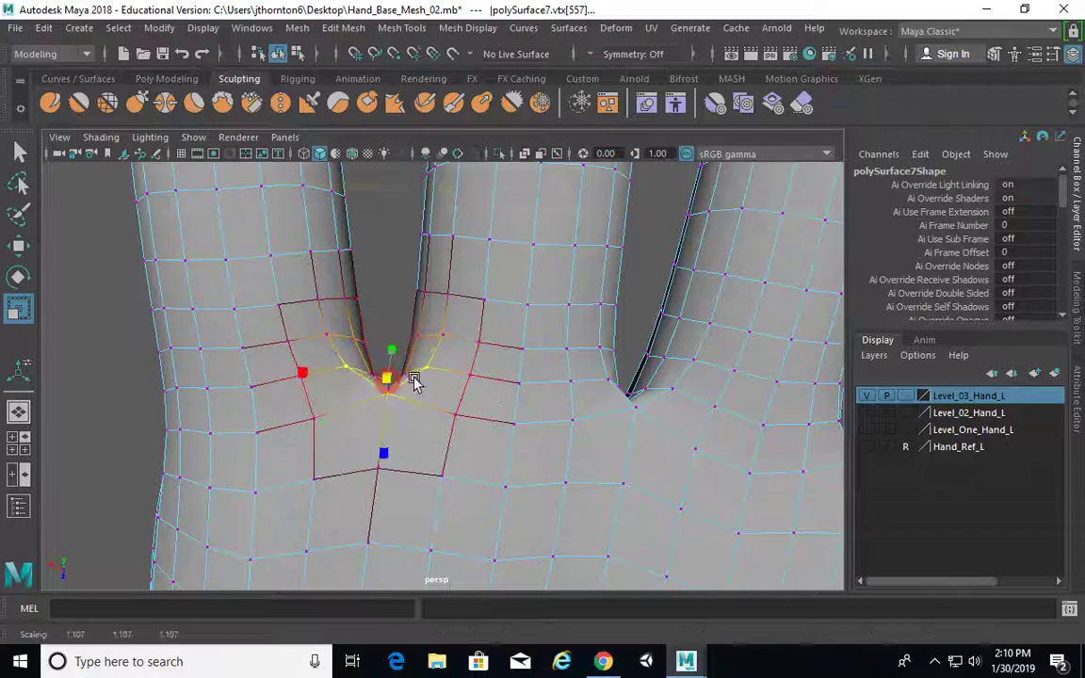
{"action": "mouse_move", "coordinate": [415, 379]}
{"action": "left_mouse_down"}
{"action": "mouse_move", "coordinate": [438, 376]}
{"action": "mouse_move", "coordinate": [372, 386]}
{"action": "mouse_move", "coordinate": [417, 400]}
{"action": "left_mouse_up"}
{"action": "key", "text": "w"}
{"action": "left_click_drag", "start_coordinate": [385, 438], "coordinate": [520, 403]}
Scale and move the vertices at the webbing between the middle and ring fingers with soft selection.
{"action": "left_click", "coordinate": [442, 373]}
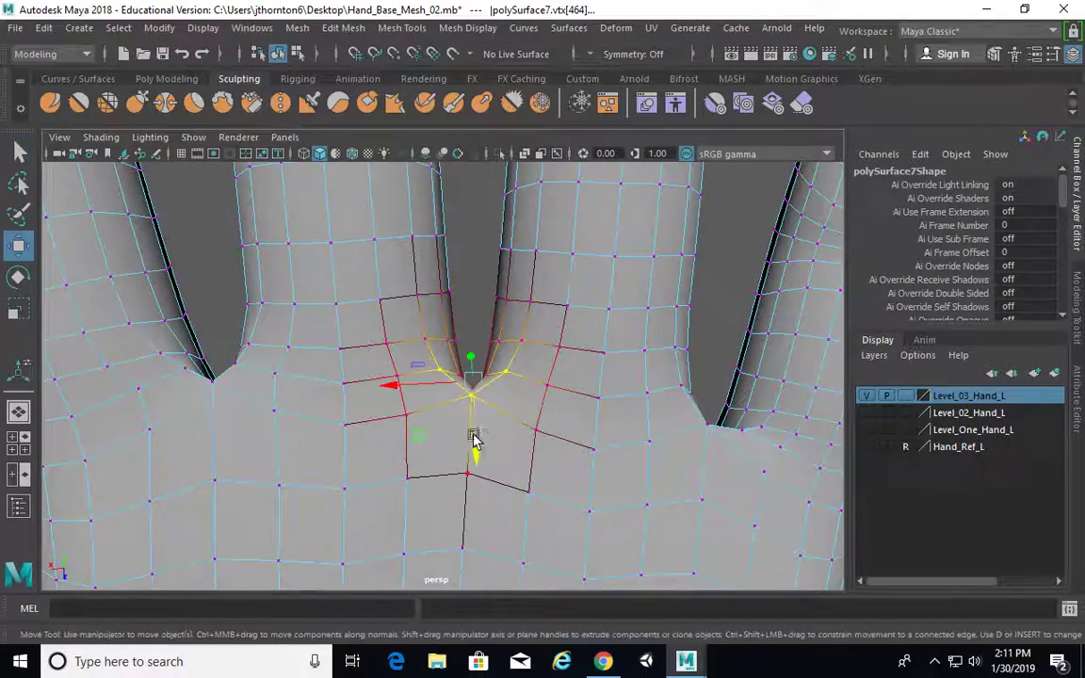
{"action": "left_click_drag", "start_coordinate": [474, 438], "coordinate": [481, 400], "text": "alt"}
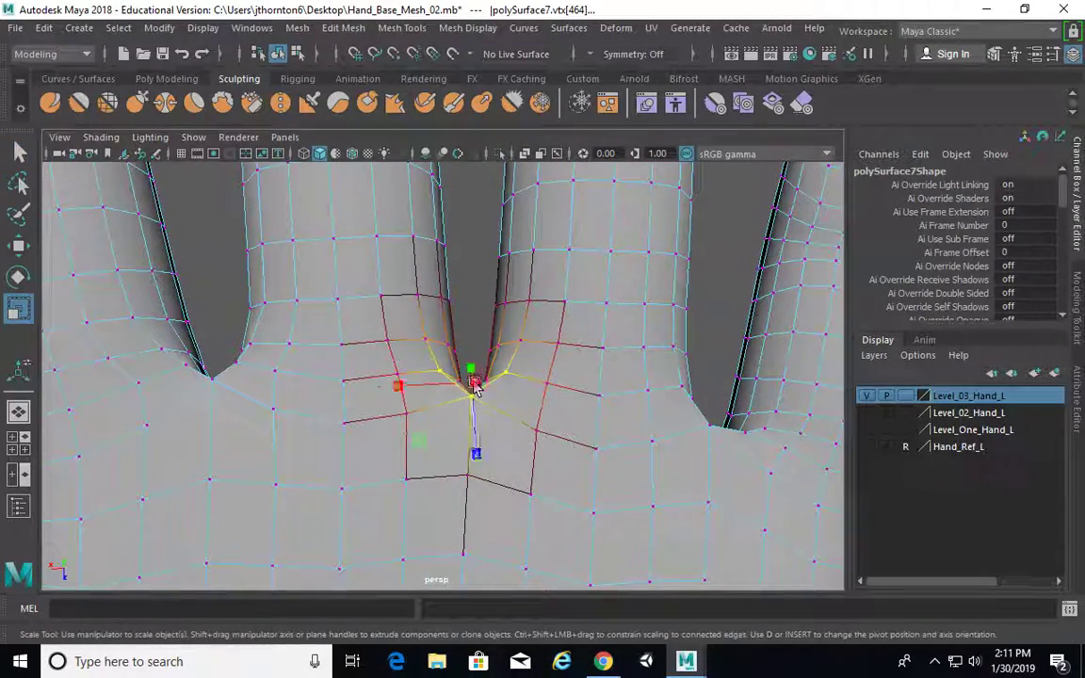
{"action": "key", "text": "w"}
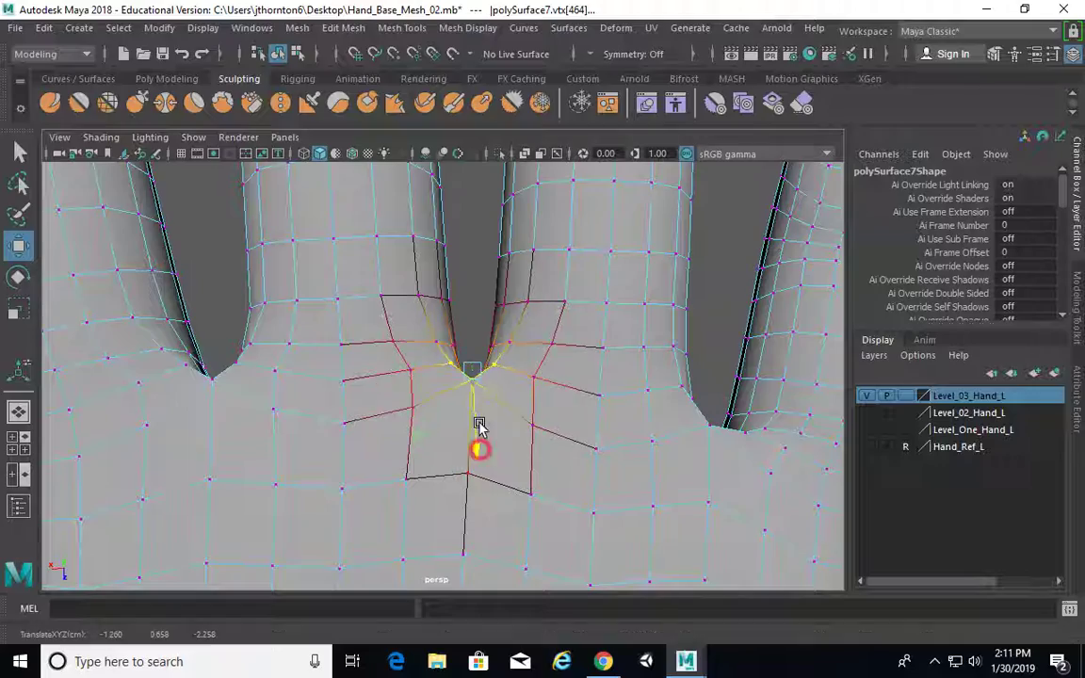
Reposition the vertices at the webbing between the ring and little fingers with soft selection.
{"action": "left_click_drag", "start_coordinate": [478, 423], "coordinate": [403, 325], "text": "alt"}
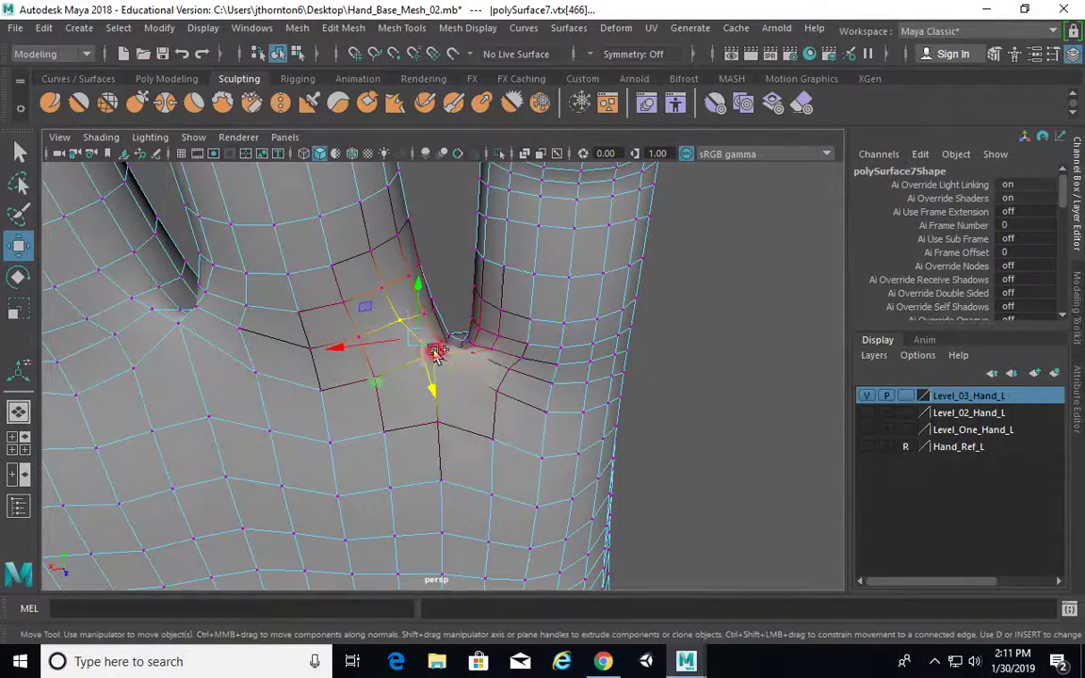
{"action": "left_click_drag", "start_coordinate": [474, 357], "coordinate": [447, 350], "text": "alt"}
{"action": "key", "text": "w"}
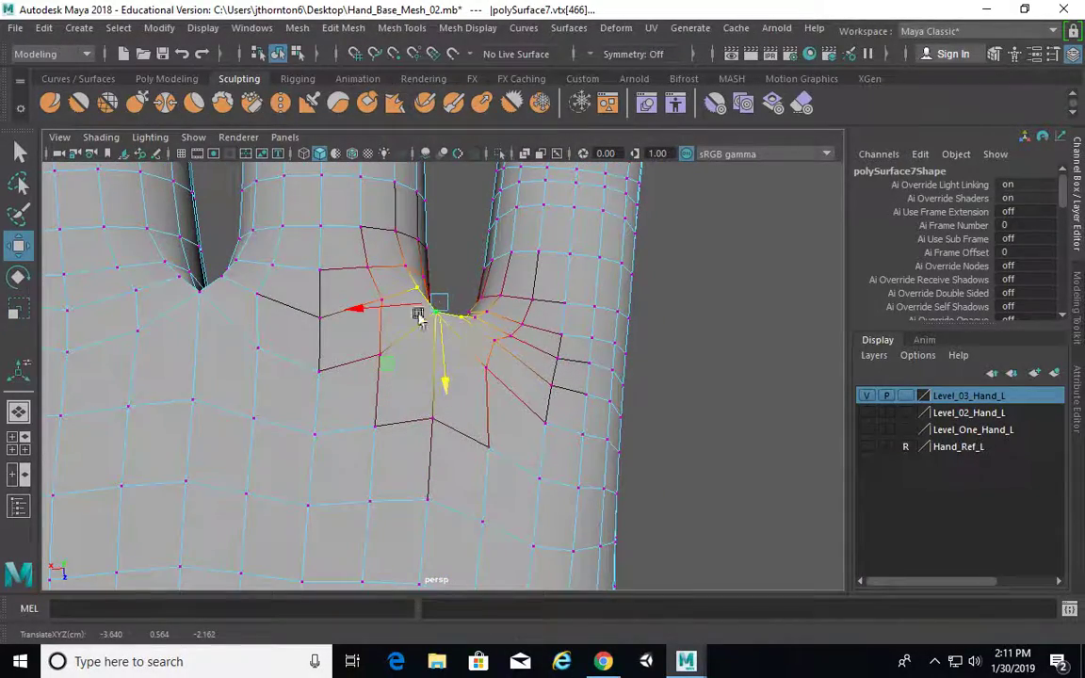
Clear the vertex selection, return to object selection mode and examine the hand and its webbing towards the thumb from several angles.
{"action": "left_click", "coordinate": [455, 254]}
{"action": "right_click_drag", "start_coordinate": [455, 254], "coordinate": [170, 213], "text": "alt"}
{"action": "left_click_drag", "start_coordinate": [170, 213], "coordinate": [438, 489], "text": "alt"}
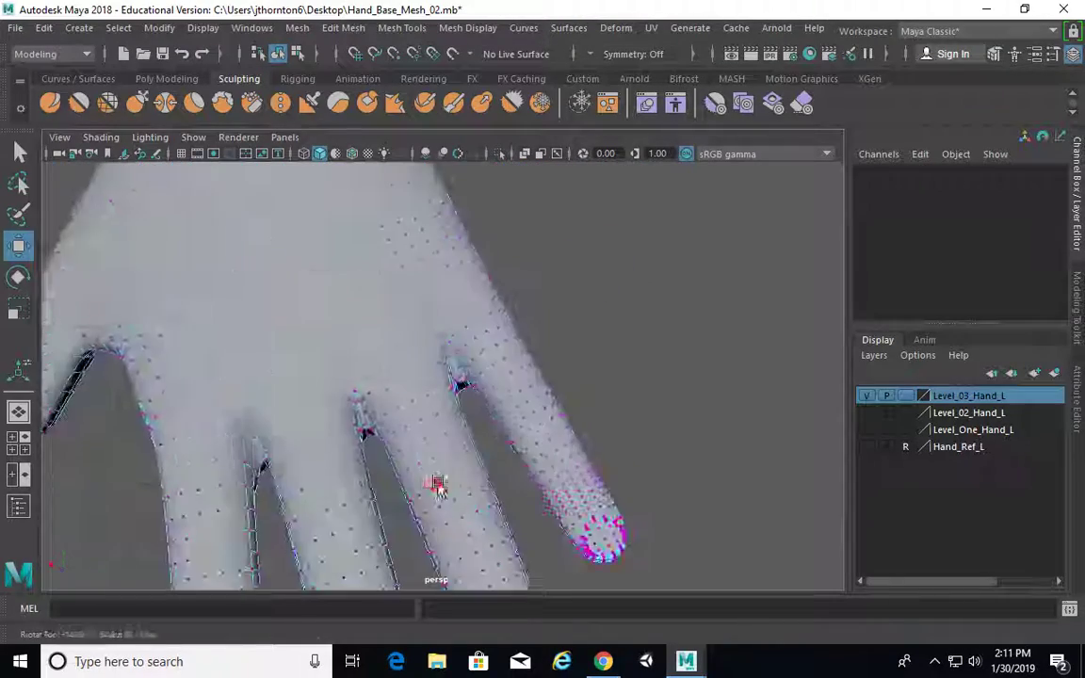
{"action": "right_click_drag", "start_coordinate": [438, 489], "coordinate": [237, 428], "text": "alt"}
{"action": "key", "text": "F8"}
{"action": "left_click_drag", "start_coordinate": [607, 395], "coordinate": [636, 473], "text": "alt"}
{"action": "left_click_drag", "start_coordinate": [633, 465], "coordinate": [417, 429], "text": "alt"}
{"action": "left_click", "coordinate": [414, 378]}
{"action": "right_click_drag", "start_coordinate": [414, 401], "coordinate": [297, 177], "text": "alt"}
{"action": "left_click_drag", "start_coordinate": [311, 363], "coordinate": [419, 399], "text": "alt"}
{"action": "left_click", "coordinate": [265, 381]}
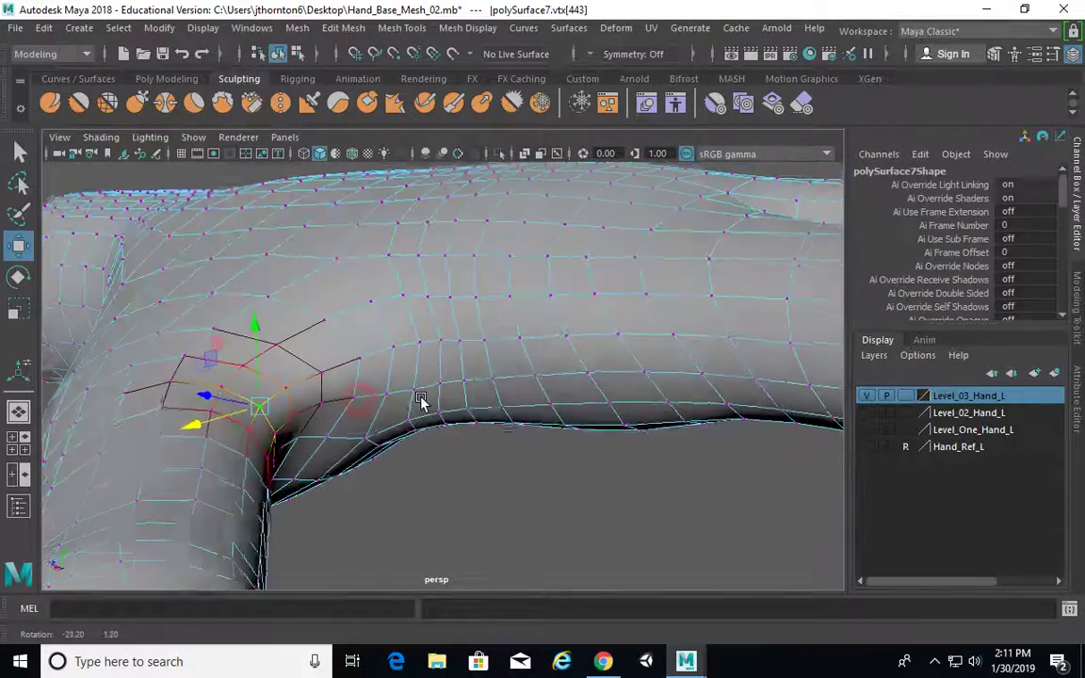
{"action": "double_click", "coordinate": [459, 341], "text": "shift"}
{"action": "left_click_drag", "start_coordinate": [567, 389], "coordinate": [477, 361], "text": "alt"}
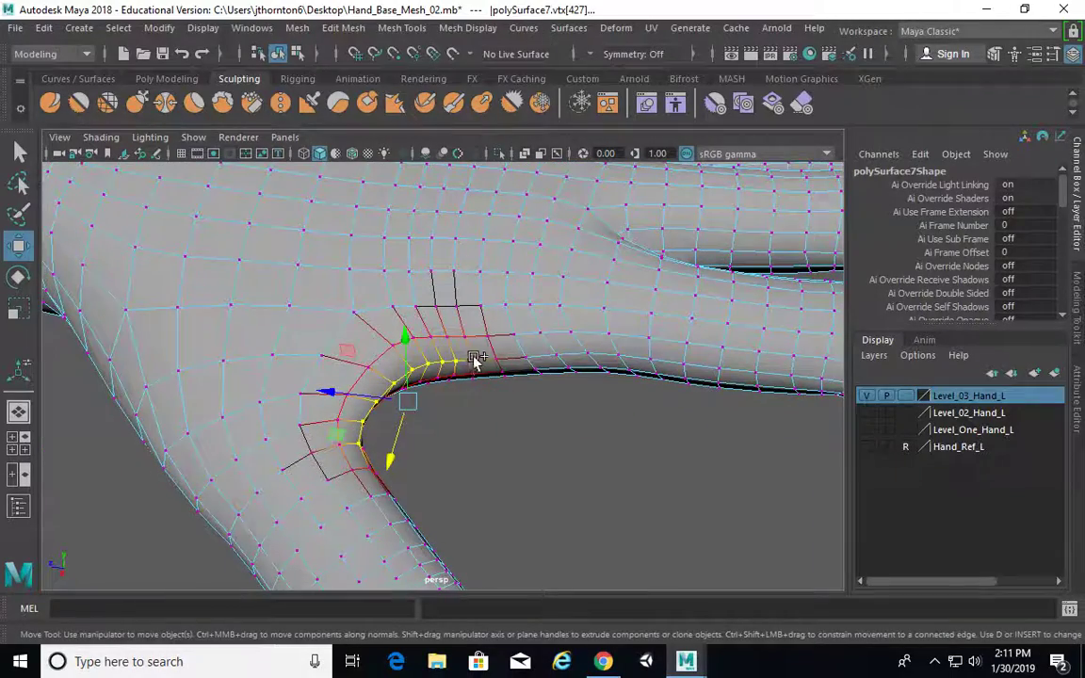
{"action": "double_click", "coordinate": [476, 362], "text": "shift"}
{"action": "left_click", "coordinate": [503, 399]}
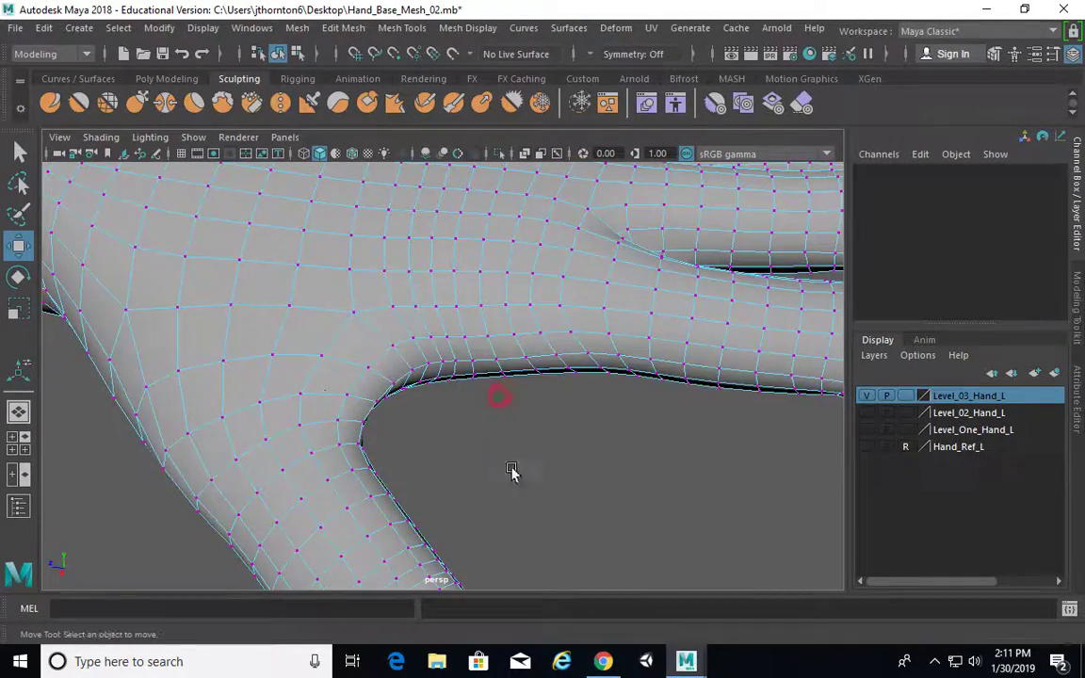
Select the row of vertices running along the webbing between the thumb and index finger.
{"action": "left_click_drag", "start_coordinate": [513, 471], "coordinate": [478, 450], "text": "alt"}
{"action": "key", "text": "q"}
{"action": "right_click_drag", "start_coordinate": [431, 402], "coordinate": [551, 411], "text": "alt"}
{"action": "left_click_drag", "start_coordinate": [554, 413], "coordinate": [475, 350], "text": "alt"}
{"action": "left_click", "coordinate": [479, 342]}
{"action": "left_click", "coordinate": [500, 330]}
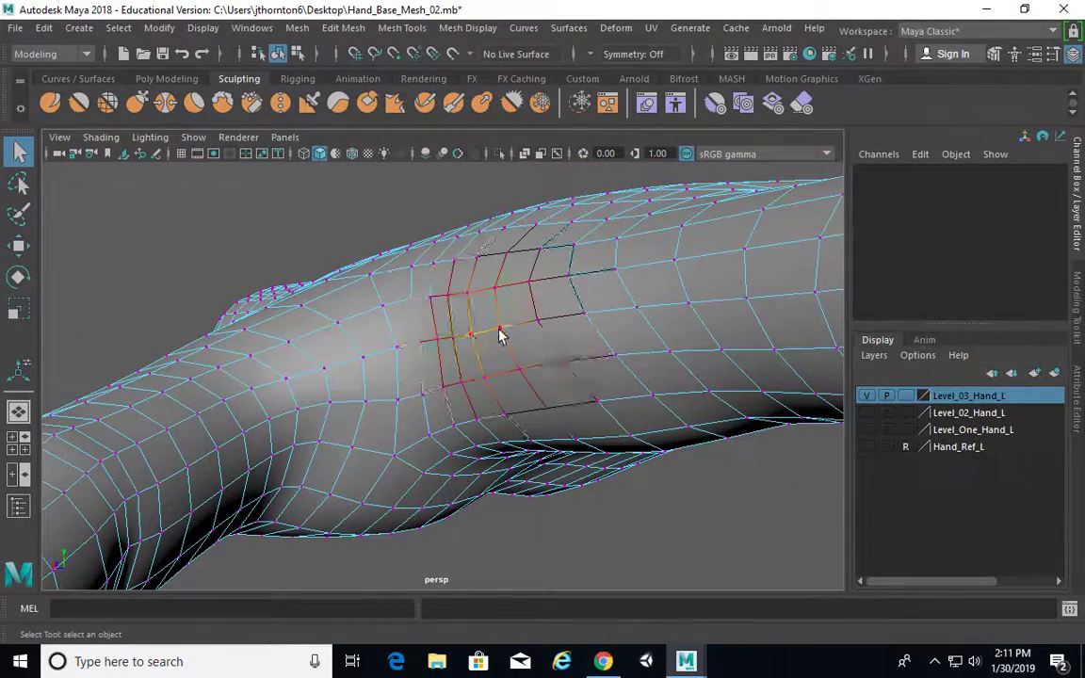
{"action": "double_click", "coordinate": [226, 401], "text": "shift"}
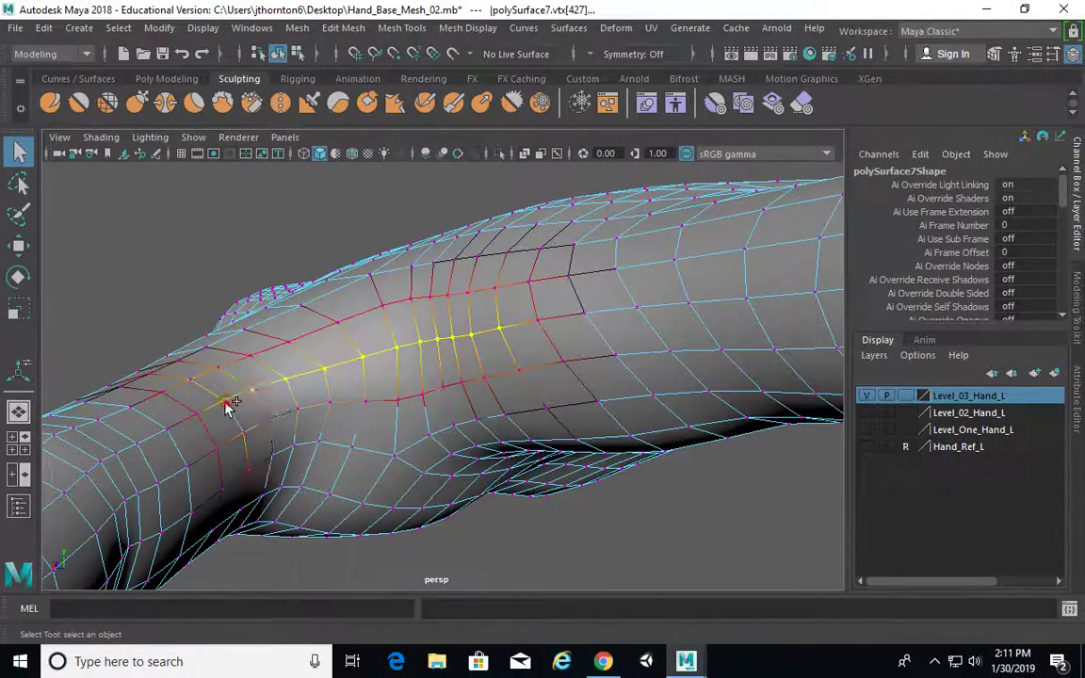
{"action": "left_click_drag", "start_coordinate": [326, 384], "coordinate": [350, 420], "text": "alt"}
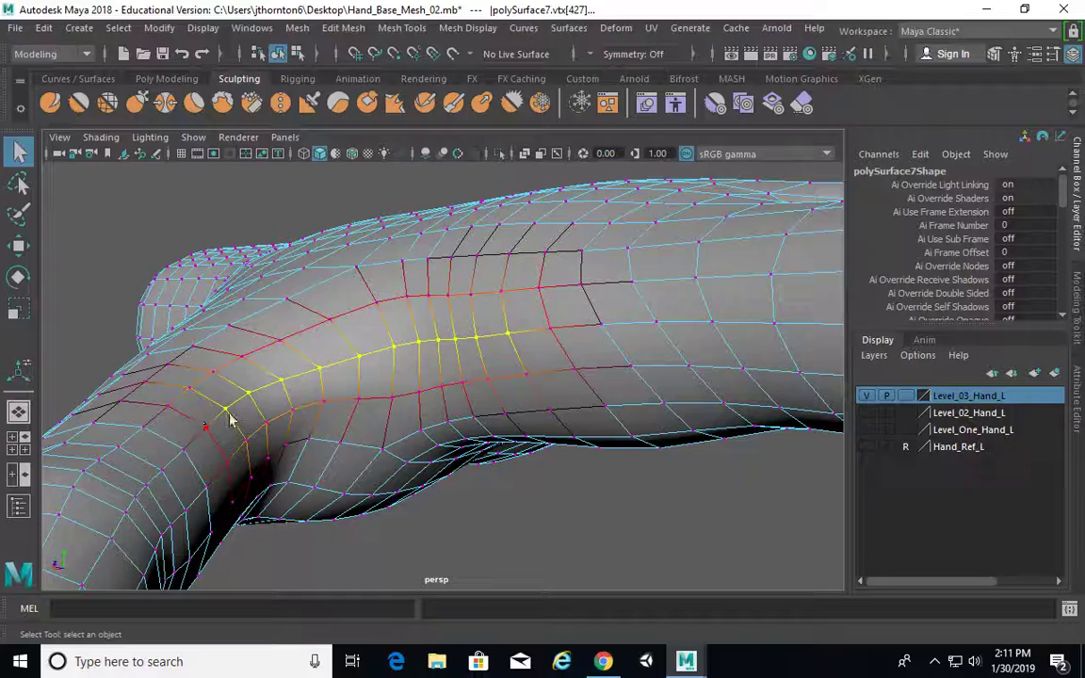
Scale and move the selected thumb webbing vertices to reshape the curve between the thumb and index finger.
{"action": "left_click_drag", "start_coordinate": [238, 393], "coordinate": [437, 412], "text": "alt"}
{"action": "key", "text": "r"}
{"action": "key", "text": "w"}
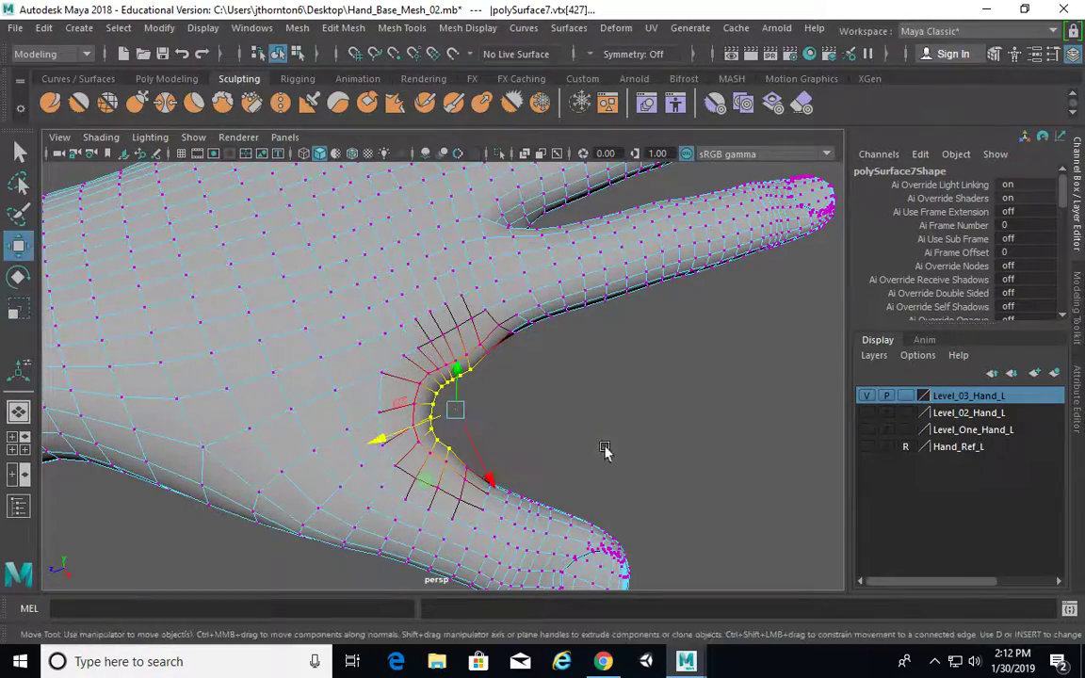
{"action": "left_click_drag", "start_coordinate": [605, 451], "coordinate": [341, 330], "text": "alt"}
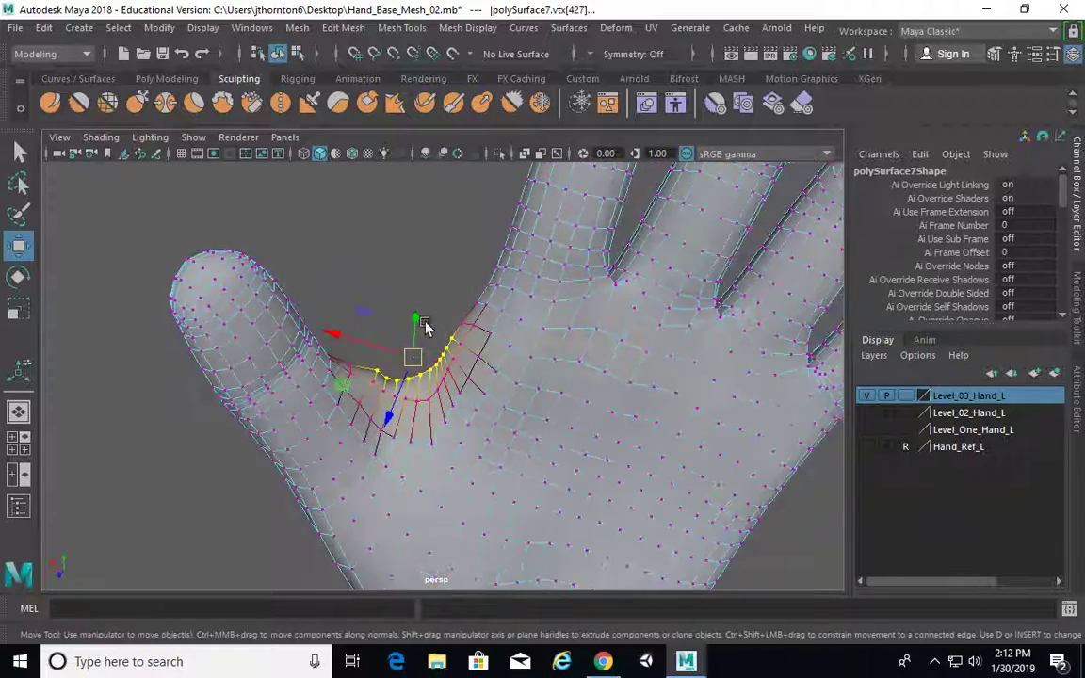
{"action": "left_click_drag", "start_coordinate": [411, 361], "coordinate": [403, 359]}
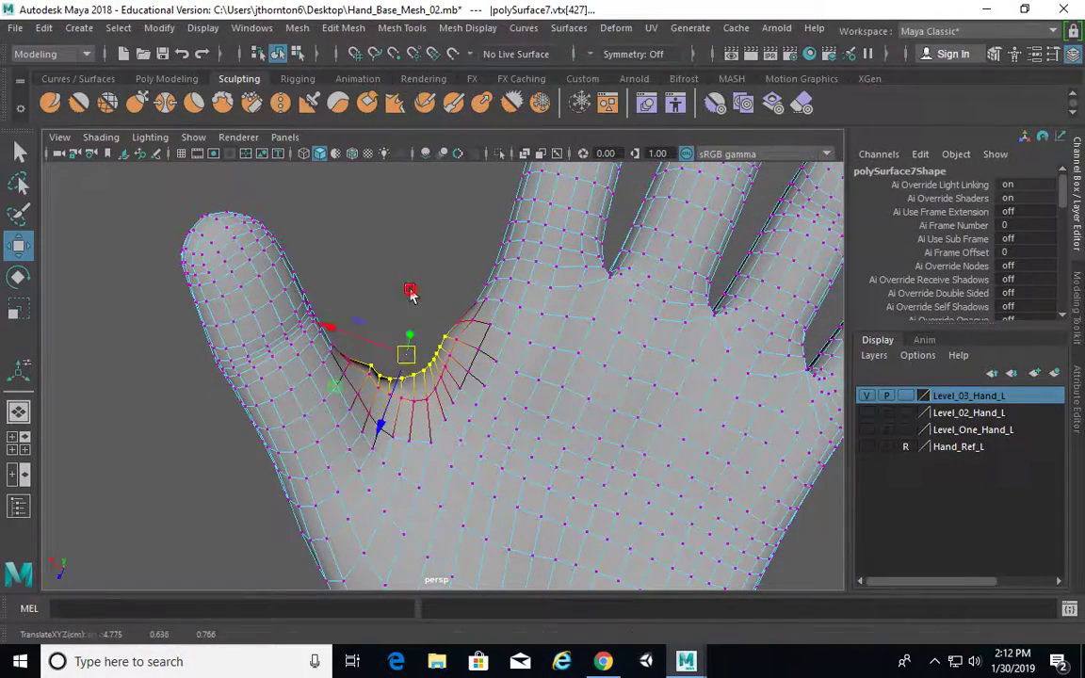
Return to object selection mode, check the reshaped thumb webbing and select the hand mesh.
{"action": "left_click_drag", "start_coordinate": [411, 293], "coordinate": [413, 416], "text": "alt"}
{"action": "key", "text": "F8"}
{"action": "left_click", "coordinate": [481, 455]}
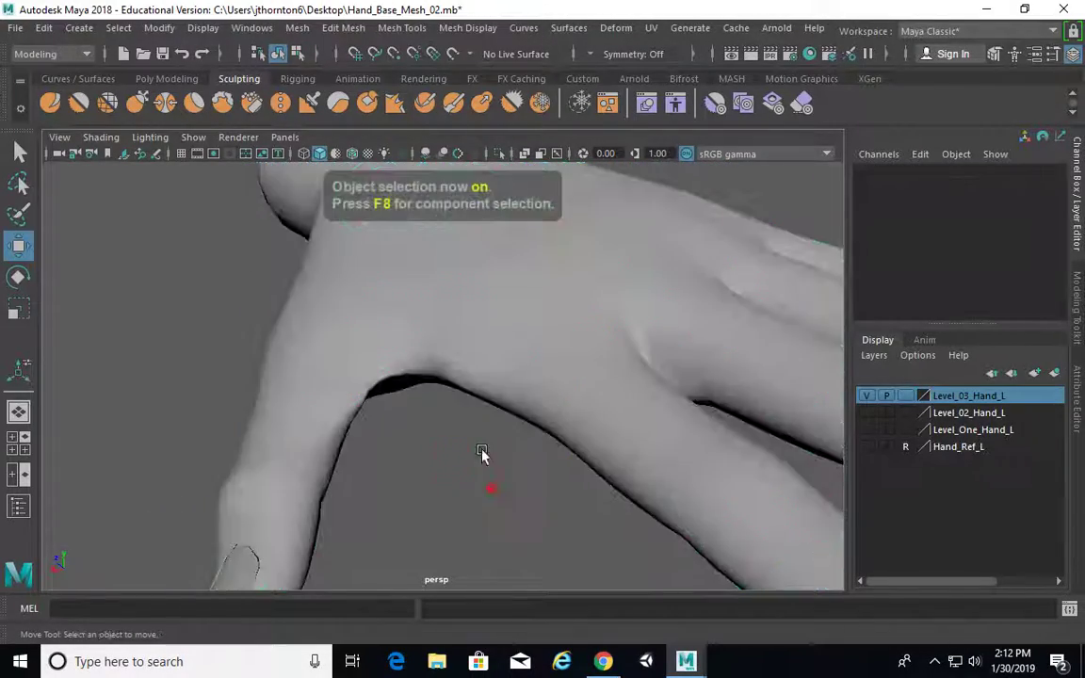
{"action": "left_click_drag", "start_coordinate": [481, 455], "coordinate": [428, 382], "text": "alt"}
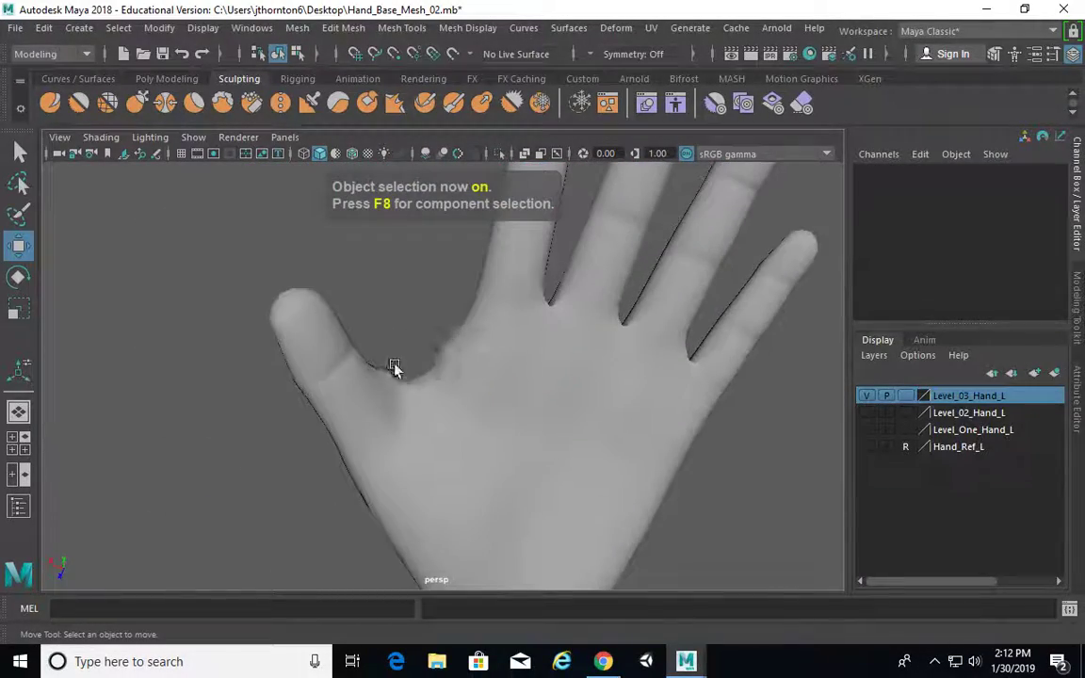
{"action": "left_click", "coordinate": [502, 378]}
{"action": "mouse_move", "coordinate": [453, 389]}
{"action": "right_mouse_down", "text": "alt"}
{"action": "mouse_move", "coordinate": [497, 424]}
{"action": "mouse_move", "coordinate": [443, 381]}
{"action": "right_mouse_up", "text": "alt"}
{"action": "left_click_drag", "start_coordinate": [370, 302], "coordinate": [504, 293], "text": "alt"}
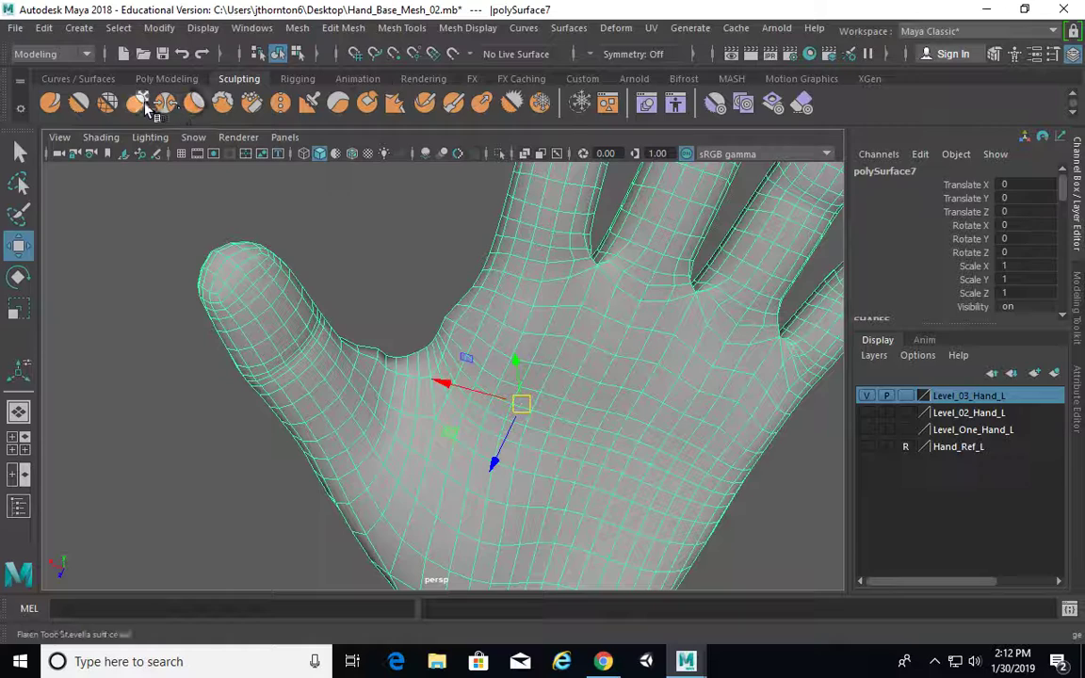
Even out the webbing between the thumb and index finger with the Smooth sculpting tool.
{"action": "left_click", "coordinate": [80, 102]}
{"action": "mouse_move", "coordinate": [442, 377]}
{"action": "left_mouse_down", "text": "alt"}
{"action": "mouse_move", "coordinate": [509, 392]}
{"action": "mouse_move", "coordinate": [500, 372]}
{"action": "mouse_move", "coordinate": [484, 387]}
{"action": "mouse_move", "coordinate": [485, 358]}
{"action": "mouse_move", "coordinate": [472, 408]}
{"action": "left_mouse_up", "text": "alt"}
{"action": "mouse_move", "coordinate": [485, 367]}
{"action": "left_mouse_down"}
{"action": "mouse_move", "coordinate": [467, 365]}
{"action": "mouse_move", "coordinate": [510, 368]}
{"action": "mouse_move", "coordinate": [471, 394]}
{"action": "mouse_move", "coordinate": [459, 353]}
{"action": "mouse_move", "coordinate": [484, 346]}
{"action": "mouse_move", "coordinate": [410, 337]}
{"action": "mouse_move", "coordinate": [369, 344]}
{"action": "mouse_move", "coordinate": [378, 348]}
{"action": "mouse_move", "coordinate": [412, 299]}
{"action": "left_mouse_up"}
{"action": "left_click", "coordinate": [368, 344]}
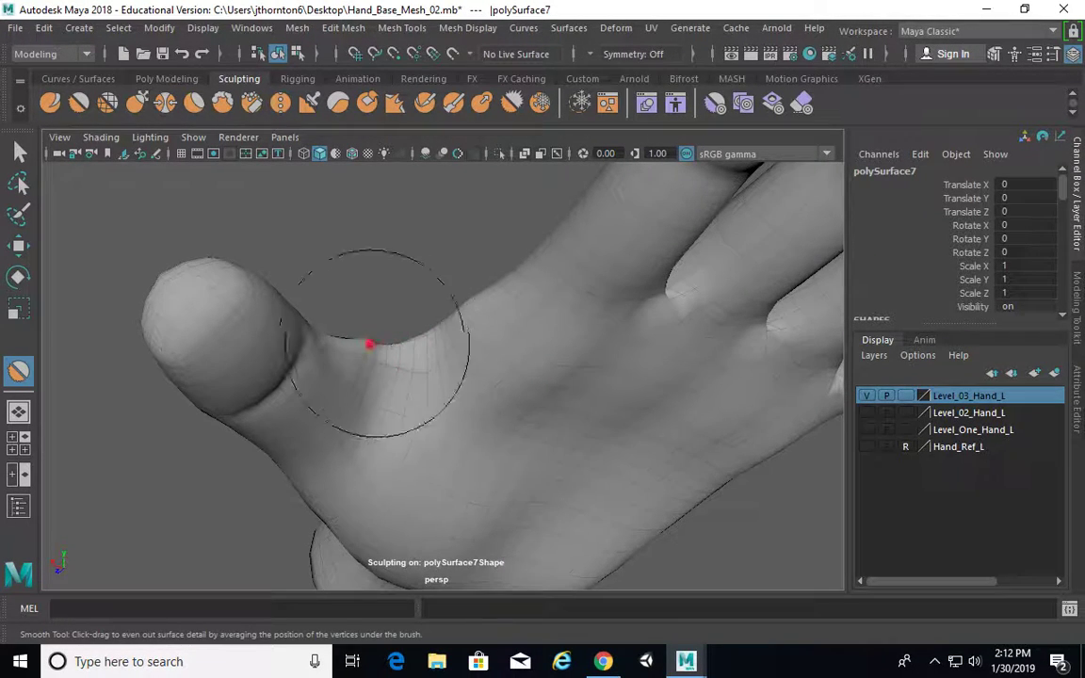
{"action": "mouse_move", "coordinate": [396, 352]}
{"action": "left_mouse_down", "text": "alt"}
{"action": "mouse_move", "coordinate": [374, 361]}
{"action": "mouse_move", "coordinate": [361, 201]}
{"action": "left_mouse_up", "text": "alt"}
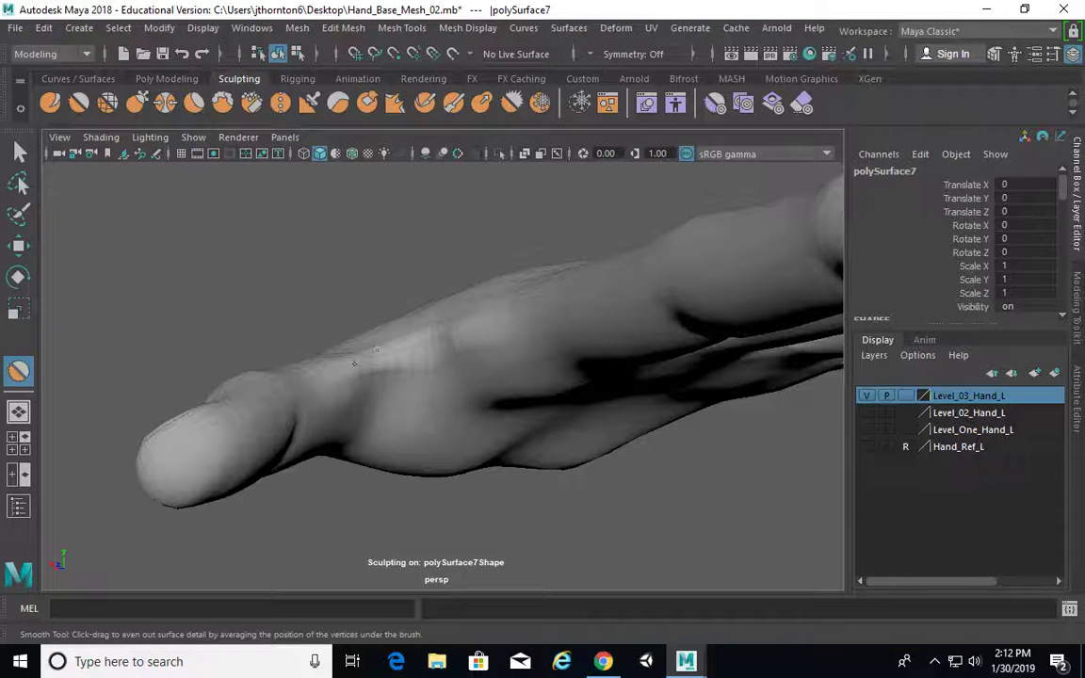
{"action": "mouse_move", "coordinate": [354, 363]}
{"action": "left_mouse_down", "text": "alt"}
{"action": "mouse_move", "coordinate": [424, 302]}
{"action": "mouse_move", "coordinate": [477, 321]}
{"action": "mouse_move", "coordinate": [371, 373]}
{"action": "mouse_move", "coordinate": [454, 375]}
{"action": "left_mouse_up", "text": "alt"}
{"action": "mouse_move", "coordinate": [358, 365]}
{"action": "left_mouse_down", "text": "alt"}
{"action": "mouse_move", "coordinate": [516, 387]}
{"action": "mouse_move", "coordinate": [469, 359]}
{"action": "mouse_move", "coordinate": [564, 335]}
{"action": "mouse_move", "coordinate": [474, 348]}
{"action": "mouse_move", "coordinate": [441, 426]}
{"action": "mouse_move", "coordinate": [450, 492]}
{"action": "mouse_move", "coordinate": [523, 425]}
{"action": "mouse_move", "coordinate": [503, 396]}
{"action": "mouse_move", "coordinate": [416, 380]}
{"action": "left_mouse_up", "text": "alt"}
Leave the Smooth tool and reselect the whole hand mesh.
{"action": "scroll", "coordinate": [564, 334], "scroll_direction": "down", "scroll_amount": 8}
{"action": "left_click_drag", "start_coordinate": [602, 343], "coordinate": [428, 407], "text": "alt"}
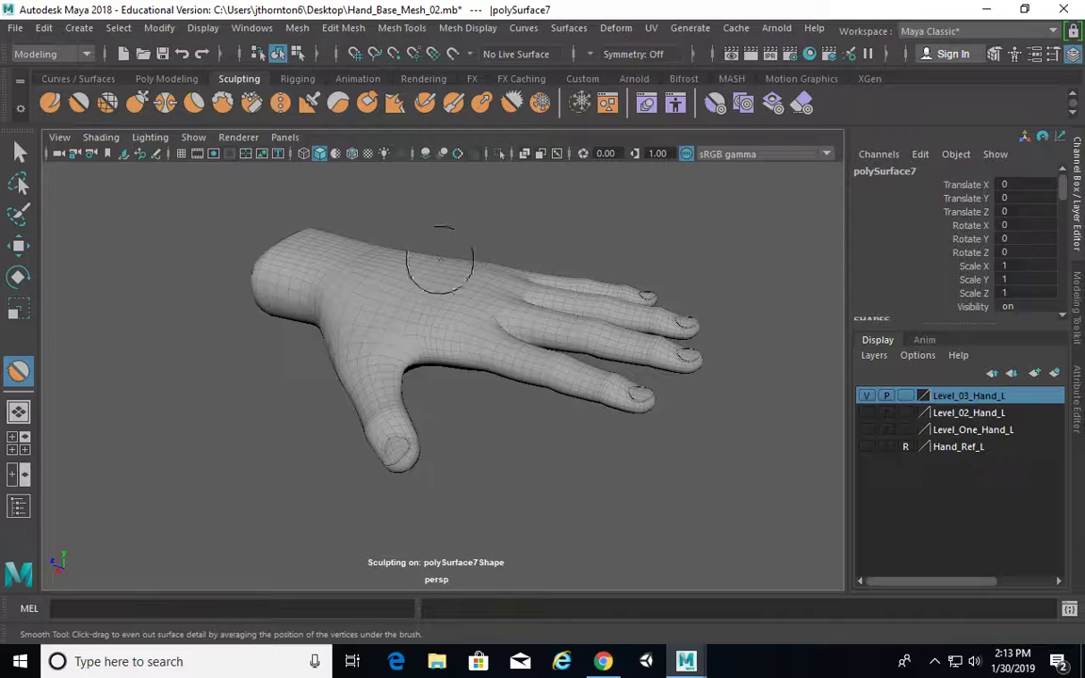
{"action": "key", "text": "q"}
{"action": "middle_click_drag", "start_coordinate": [483, 269], "coordinate": [479, 292], "text": "alt"}
{"action": "left_click", "coordinate": [509, 265]}
{"action": "left_click", "coordinate": [412, 306]}
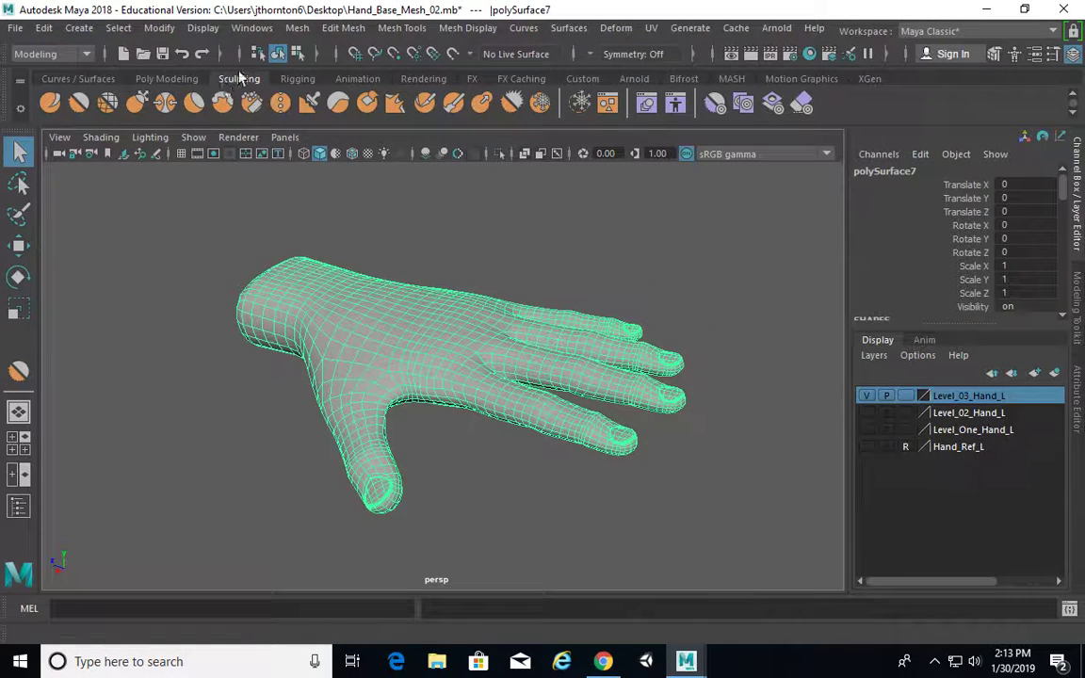
Try raising the surface on the back of the hand with the Sculpt tool and undo the strokes.
{"action": "left_click", "coordinate": [51, 103]}
{"action": "mouse_move", "coordinate": [415, 325]}
{"action": "left_mouse_down", "text": "alt"}
{"action": "mouse_move", "coordinate": [395, 317]}
{"action": "mouse_move", "coordinate": [424, 332]}
{"action": "mouse_move", "coordinate": [313, 288]}
{"action": "left_mouse_up", "text": "alt"}
{"action": "mouse_move", "coordinate": [518, 325]}
{"action": "left_mouse_down", "text": "alt"}
{"action": "mouse_move", "coordinate": [579, 322]}
{"action": "mouse_move", "coordinate": [416, 344]}
{"action": "mouse_move", "coordinate": [438, 325]}
{"action": "mouse_move", "coordinate": [437, 334]}
{"action": "mouse_move", "coordinate": [480, 328]}
{"action": "mouse_move", "coordinate": [573, 285]}
{"action": "mouse_move", "coordinate": [438, 322]}
{"action": "left_mouse_up", "text": "alt"}
{"action": "key", "text": "ctrl+z"}
{"action": "key", "text": "ctrl+z"}
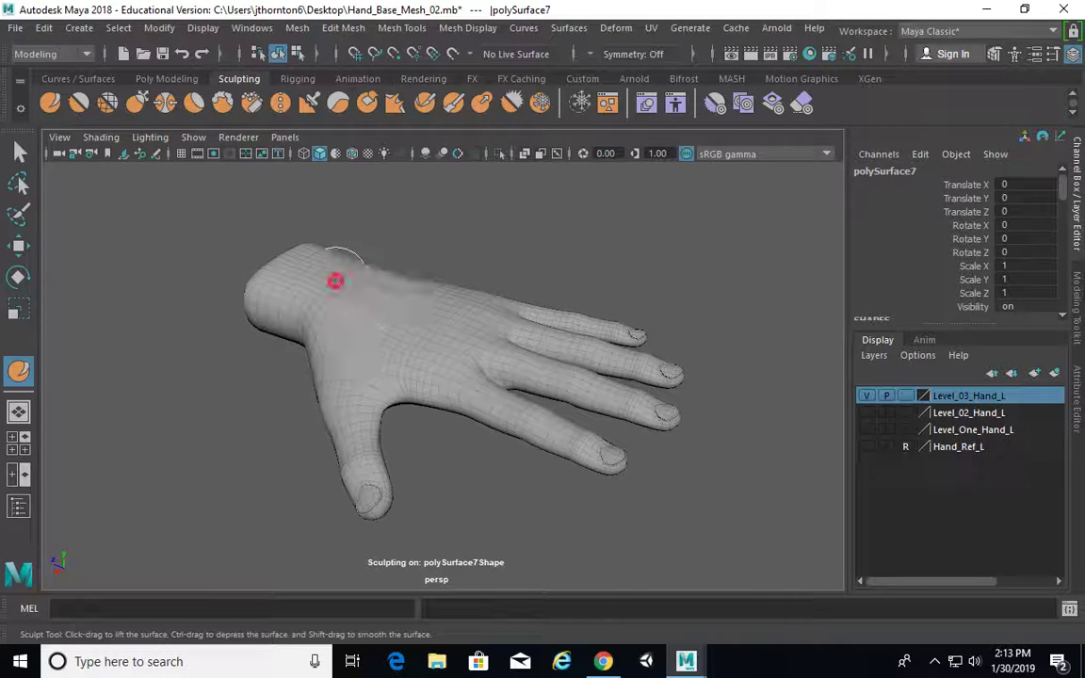
Try depressing the surface on the back of the hand with the Sculpt tool and undo the test strokes.
{"action": "left_click_drag", "start_coordinate": [335, 280], "coordinate": [435, 337], "text": "ctrl"}
{"action": "mouse_move", "coordinate": [532, 367]}
{"action": "left_mouse_down", "text": "alt"}
{"action": "mouse_move", "coordinate": [545, 421]}
{"action": "mouse_move", "coordinate": [610, 417]}
{"action": "left_mouse_up", "text": "alt"}
{"action": "key", "text": "ctrl+z"}
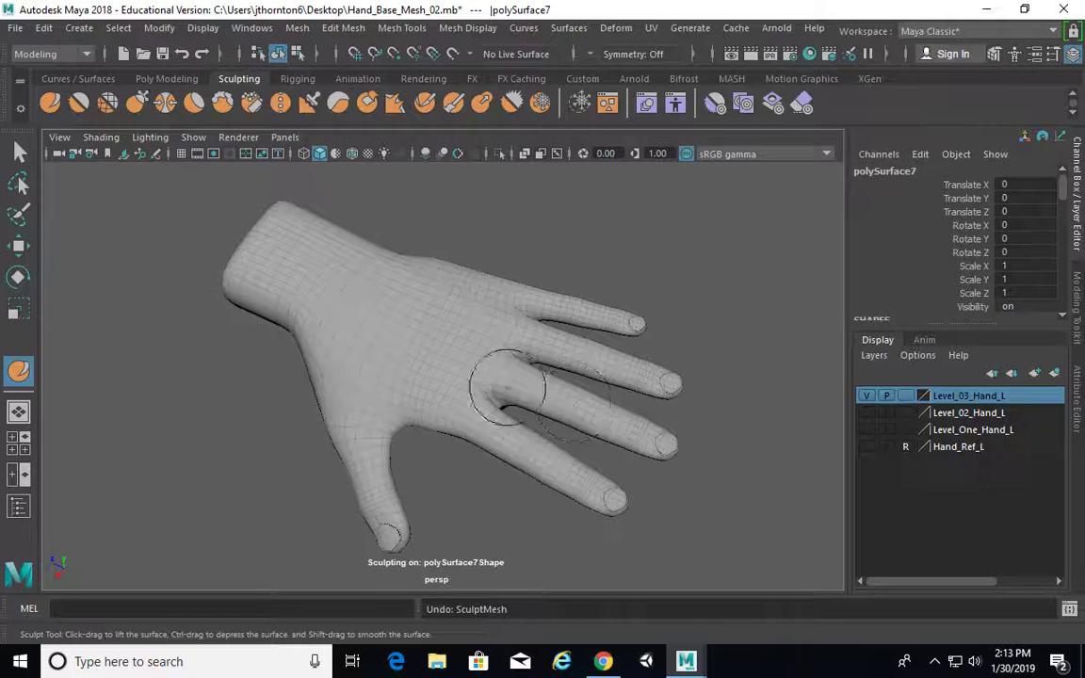
{"action": "left_click_drag", "start_coordinate": [437, 360], "coordinate": [369, 303], "text": "alt"}
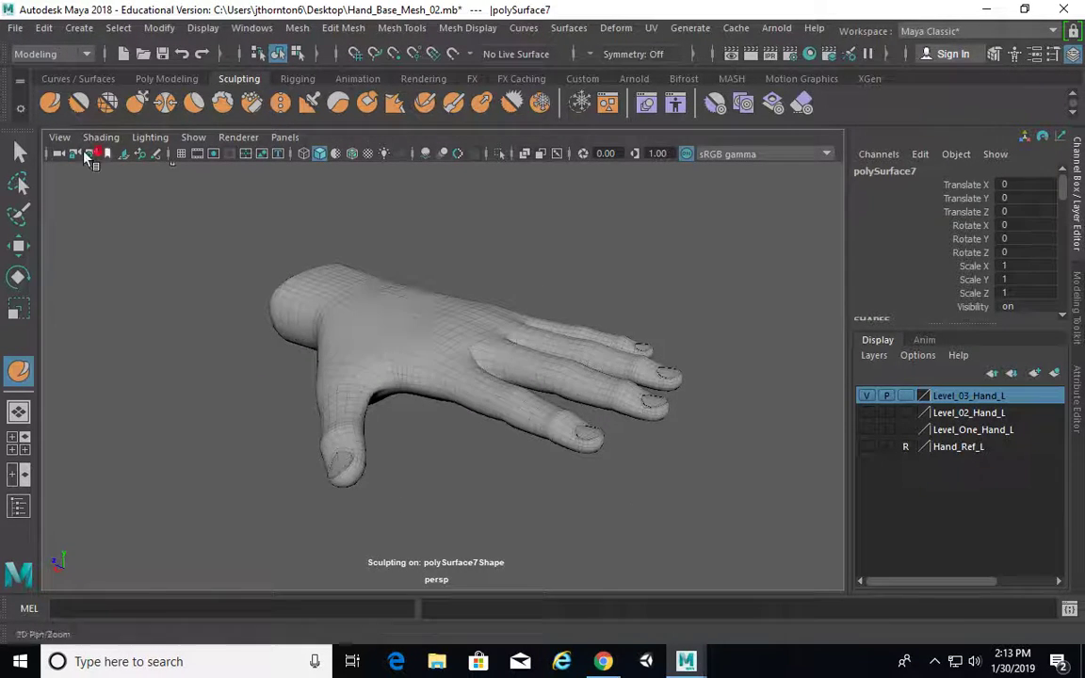
{"action": "left_click", "coordinate": [54, 105]}
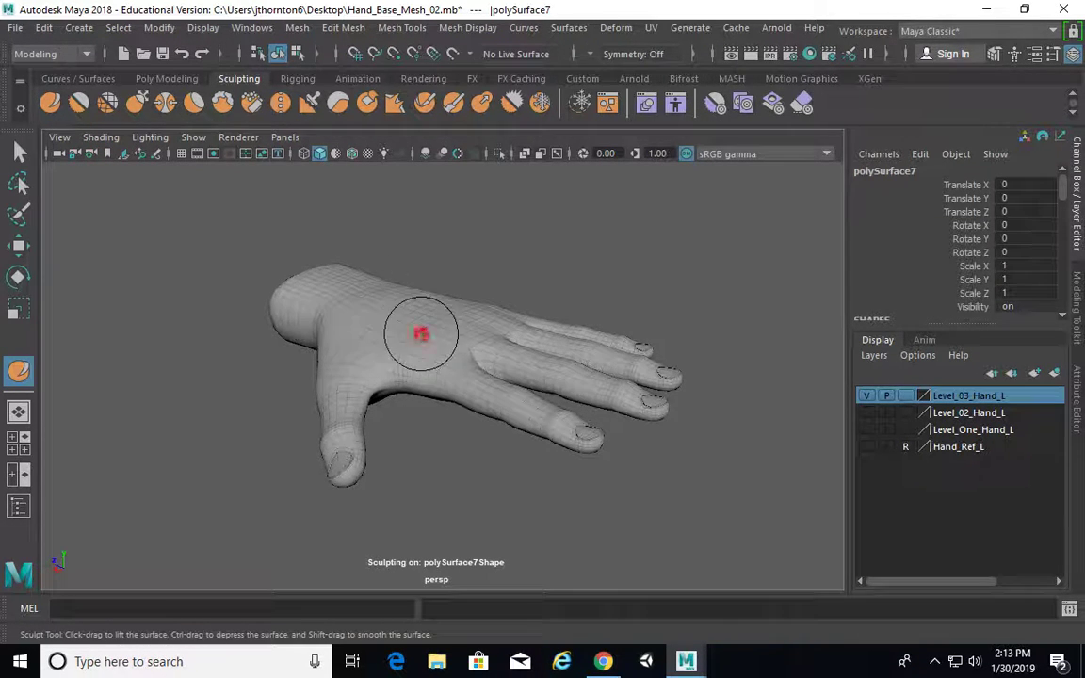
{"action": "key", "text": "ctrl+z"}
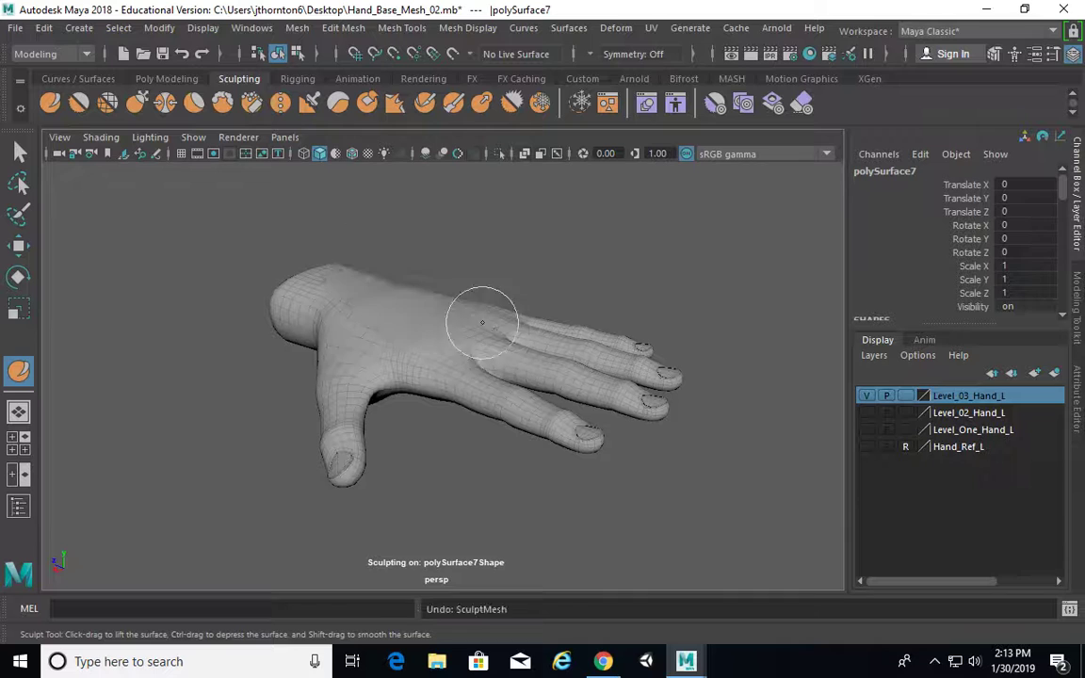
Test the Sculpt tool on the back of the hand at different brush strengths, including about 14.8, and undo the last stroke.
{"action": "left_click_drag", "start_coordinate": [412, 332], "coordinate": [400, 290], "text": "alt"}
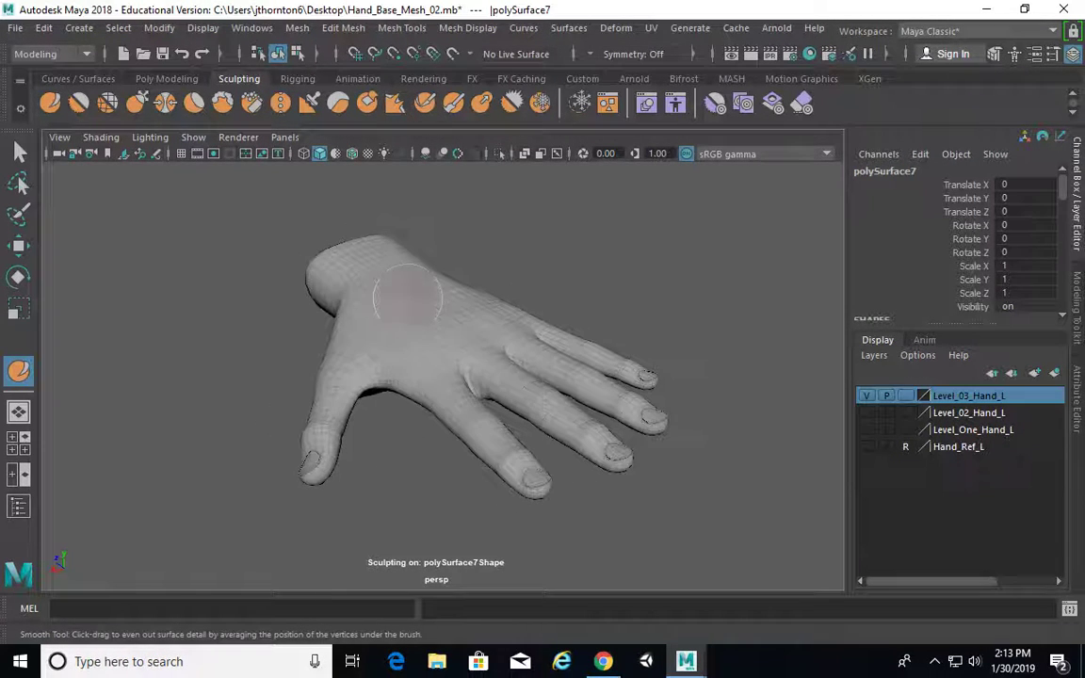
{"action": "mouse_move", "coordinate": [507, 351]}
{"action": "left_mouse_down", "text": "alt"}
{"action": "mouse_move", "coordinate": [639, 296]}
{"action": "mouse_move", "coordinate": [584, 247]}
{"action": "mouse_move", "coordinate": [567, 189]}
{"action": "mouse_move", "coordinate": [561, 339]}
{"action": "mouse_move", "coordinate": [419, 332]}
{"action": "mouse_move", "coordinate": [493, 339]}
{"action": "mouse_move", "coordinate": [489, 360]}
{"action": "left_mouse_up", "text": "alt"}
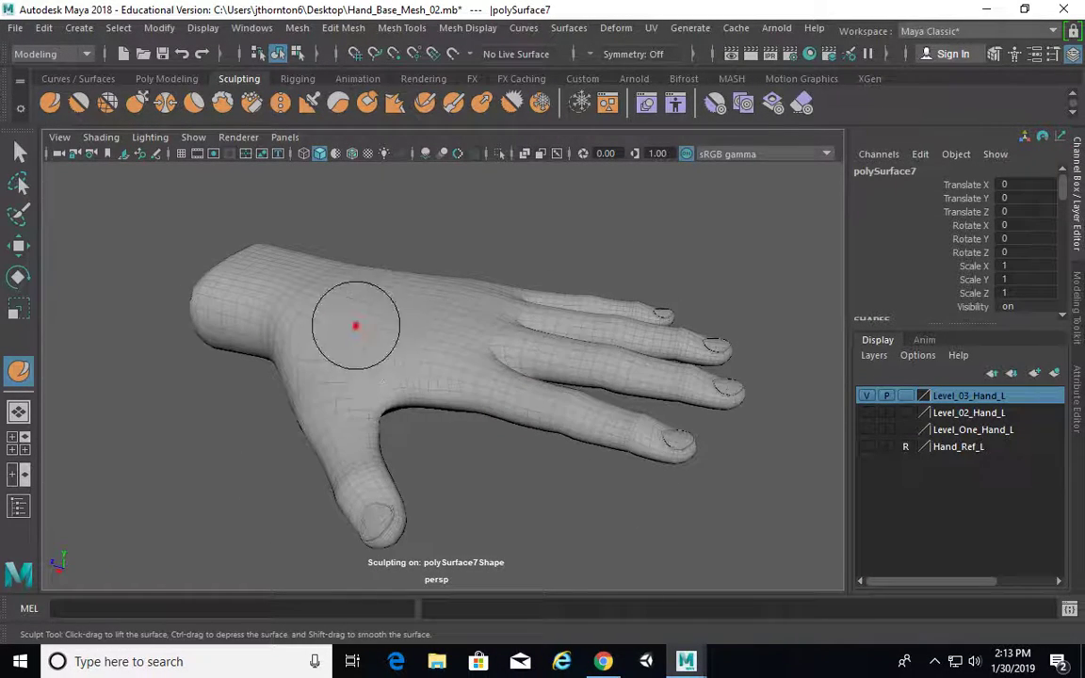
{"action": "key", "text": "m"}
{"action": "left_click_drag", "start_coordinate": [356, 325], "coordinate": [355, 325]}
{"action": "right_click_drag", "start_coordinate": [489, 347], "coordinate": [333, 328], "text": "alt"}
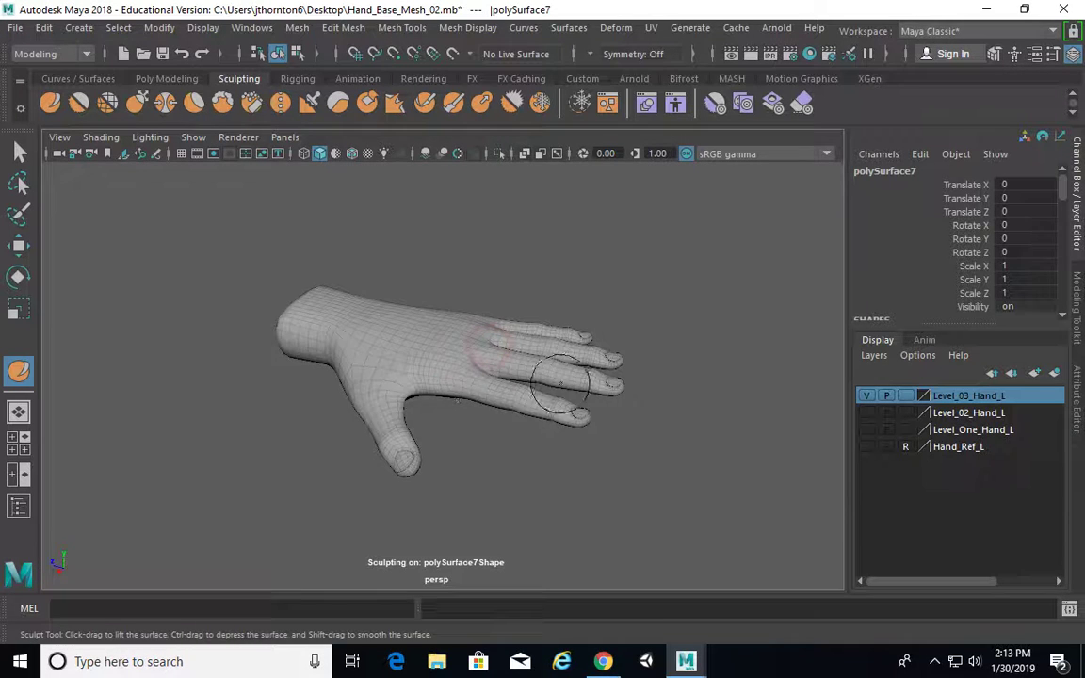
{"action": "right_click_drag", "start_coordinate": [622, 382], "coordinate": [486, 353], "text": "alt"}
{"action": "mouse_move", "coordinate": [487, 352]}
{"action": "left_mouse_down", "text": "alt"}
{"action": "mouse_move", "coordinate": [465, 374]}
{"action": "mouse_move", "coordinate": [429, 380]}
{"action": "left_mouse_up", "text": "alt"}
{"action": "key", "text": "m"}
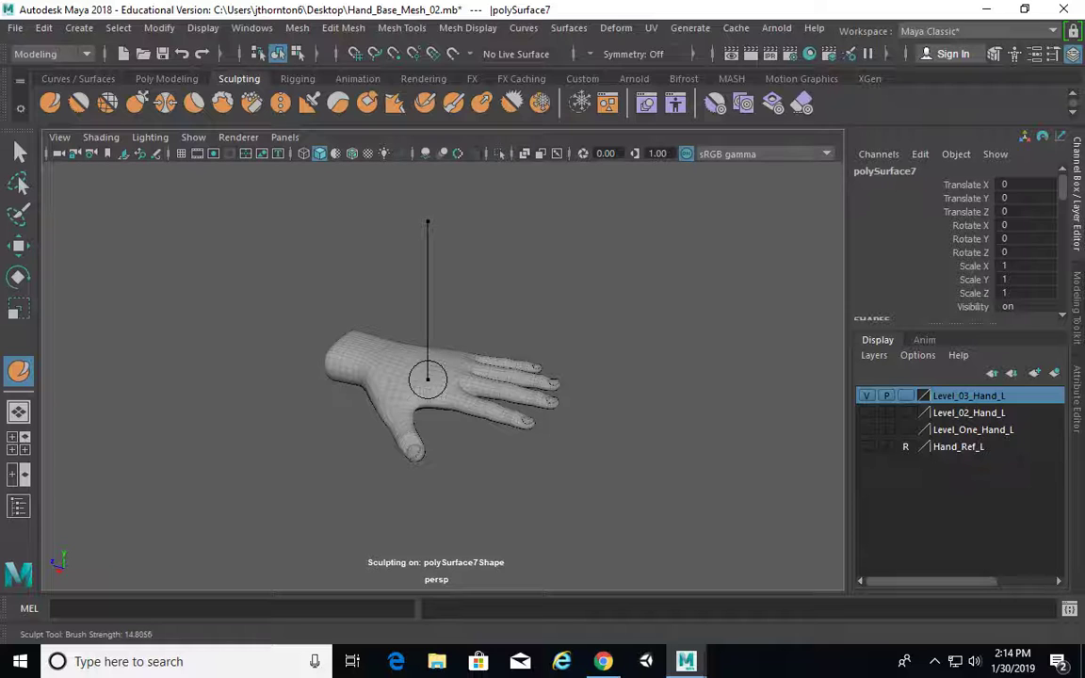
{"action": "left_click_drag", "start_coordinate": [424, 380], "coordinate": [445, 359]}
{"action": "mouse_move", "coordinate": [444, 231]}
{"action": "left_mouse_down", "text": "alt"}
{"action": "mouse_move", "coordinate": [438, 309]}
{"action": "mouse_move", "coordinate": [486, 351]}
{"action": "left_mouse_up", "text": "alt"}
{"action": "key", "text": "ctrl+z"}
Lower the Sculpt tool's brush strength to about 1.9 and further to about 0.16.
{"action": "right_click_drag", "start_coordinate": [487, 350], "coordinate": [545, 377], "text": "alt"}
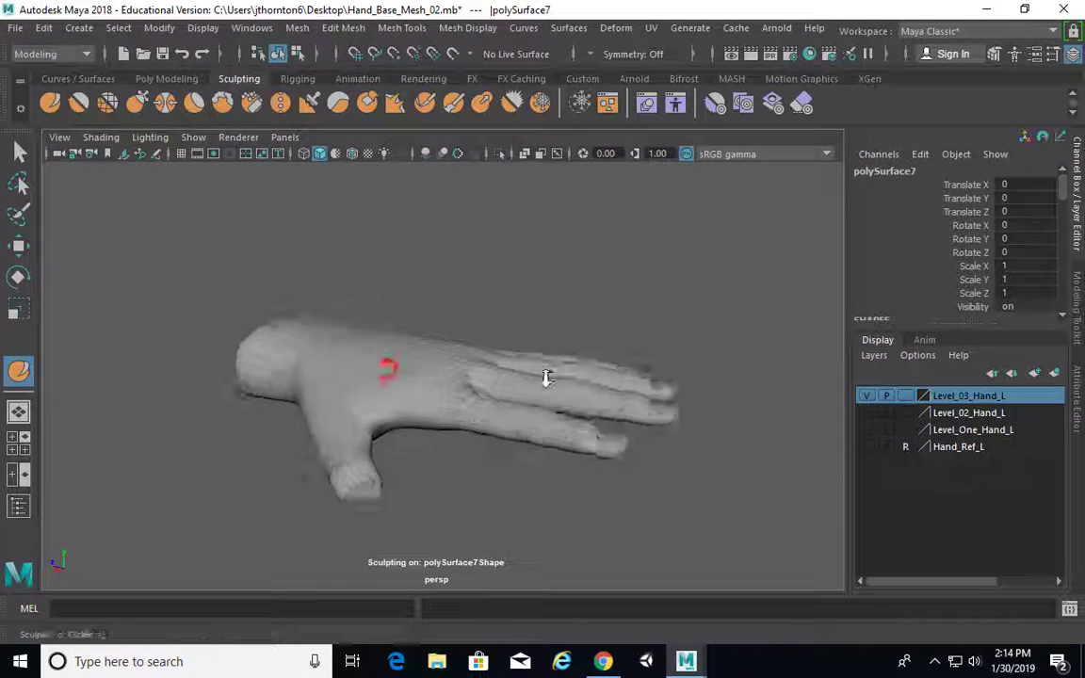
{"action": "left_click_drag", "start_coordinate": [546, 377], "coordinate": [470, 370], "text": "alt"}
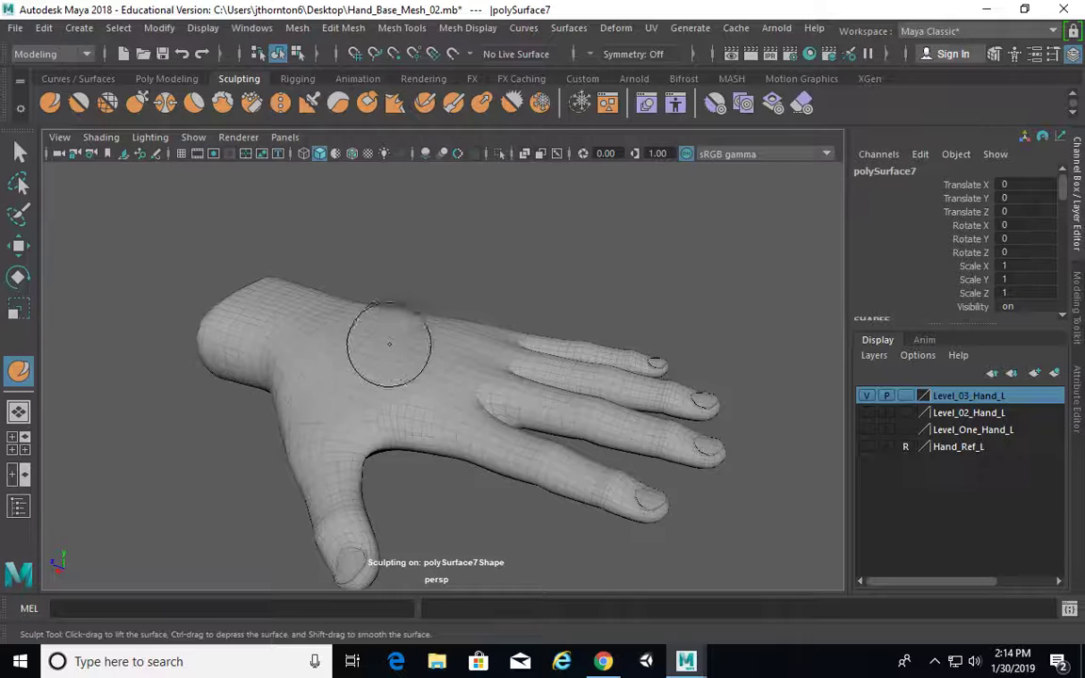
{"action": "key", "text": "m"}
{"action": "left_click_drag", "start_coordinate": [400, 362], "coordinate": [400, 362]}
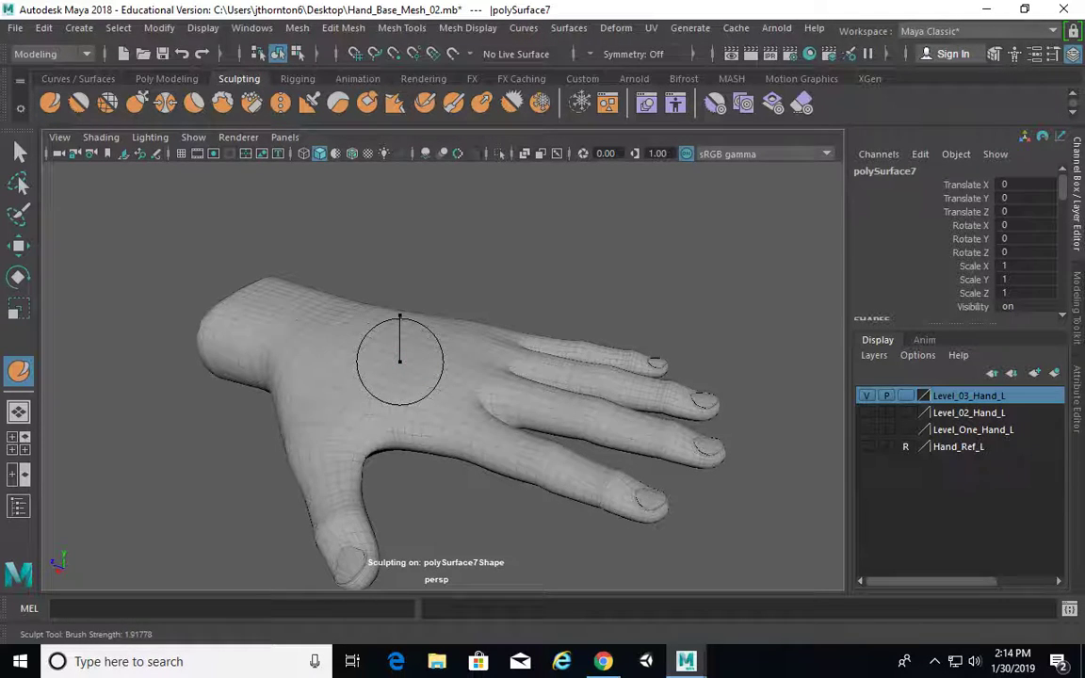
{"action": "left_click_drag", "start_coordinate": [409, 345], "coordinate": [426, 293], "text": "alt"}
{"action": "key", "text": "m"}
{"action": "left_click_drag", "start_coordinate": [400, 399], "coordinate": [400, 399]}
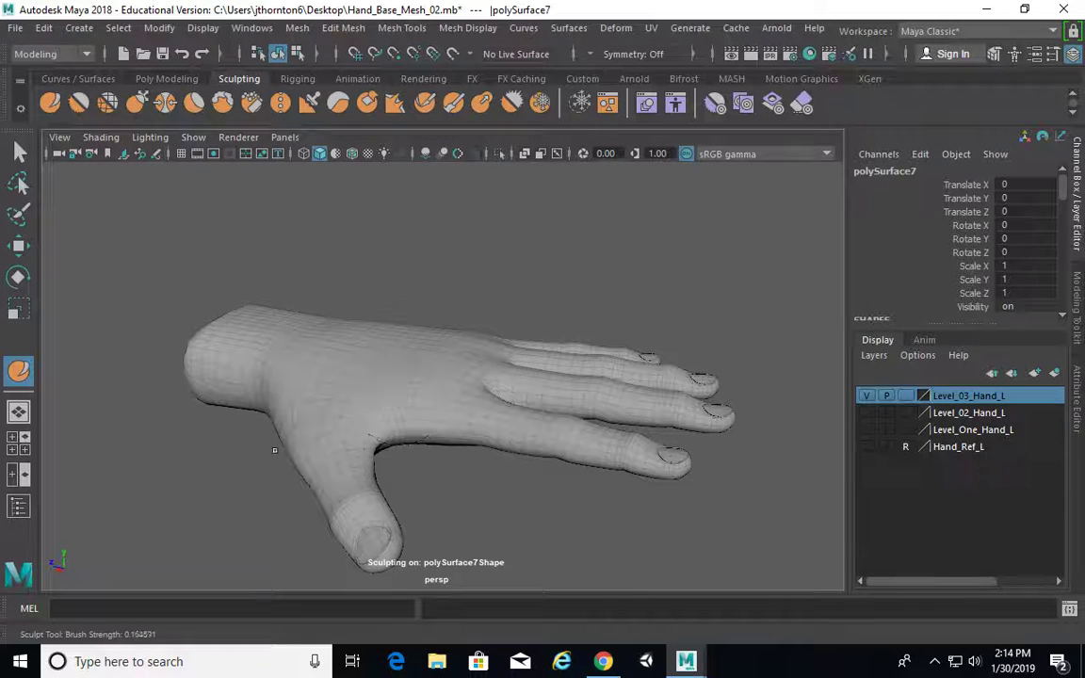
Try raising the back of the hand with a resized Sculpt brush and undo those strokes.
{"action": "mouse_move", "coordinate": [333, 401]}
{"action": "left_mouse_down", "text": "alt"}
{"action": "mouse_move", "coordinate": [344, 405]}
{"action": "mouse_move", "coordinate": [376, 376]}
{"action": "left_mouse_up", "text": "alt"}
{"action": "key", "text": "b"}
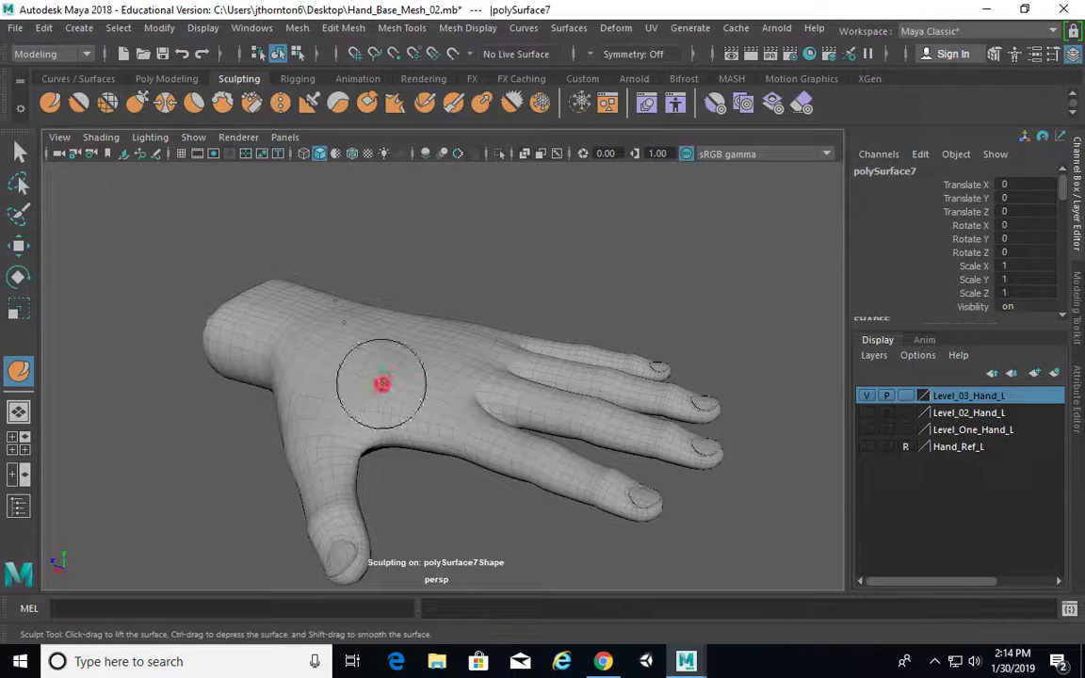
{"action": "mouse_move", "coordinate": [332, 321]}
{"action": "left_mouse_down"}
{"action": "mouse_move", "coordinate": [382, 373]}
{"action": "mouse_move", "coordinate": [375, 387]}
{"action": "mouse_move", "coordinate": [392, 390]}
{"action": "mouse_move", "coordinate": [371, 367]}
{"action": "mouse_move", "coordinate": [379, 379]}
{"action": "left_mouse_up"}
{"action": "mouse_move", "coordinate": [457, 402]}
{"action": "left_mouse_down", "text": "alt"}
{"action": "mouse_move", "coordinate": [518, 361]}
{"action": "mouse_move", "coordinate": [559, 365]}
{"action": "mouse_move", "coordinate": [553, 356]}
{"action": "left_mouse_up", "text": "alt"}
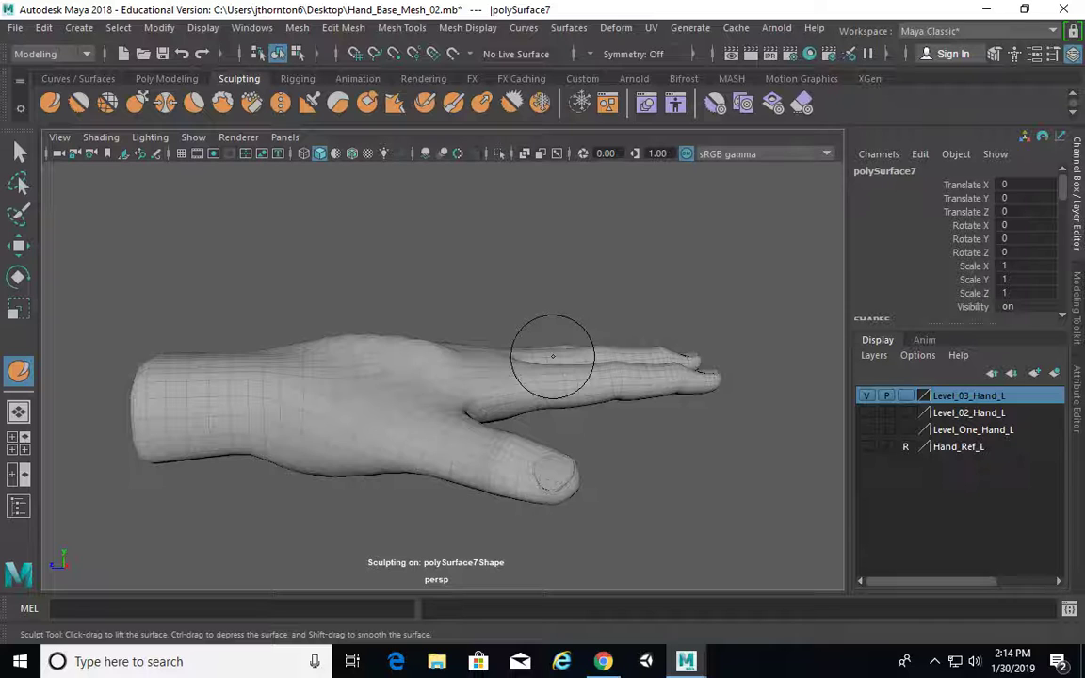
{"action": "key", "text": "ctrl+z"}
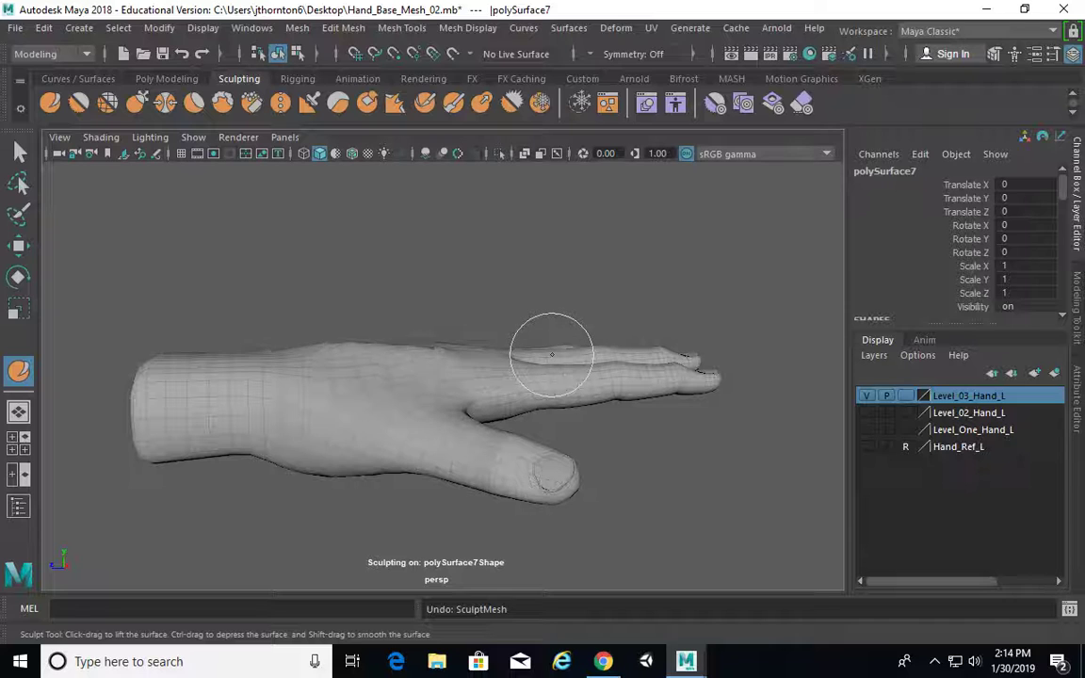
{"action": "key", "text": "ctrl+z"}
{"action": "key", "text": "ctrl+z"}
{"action": "left_click_drag", "start_coordinate": [628, 372], "coordinate": [569, 404], "text": "alt"}
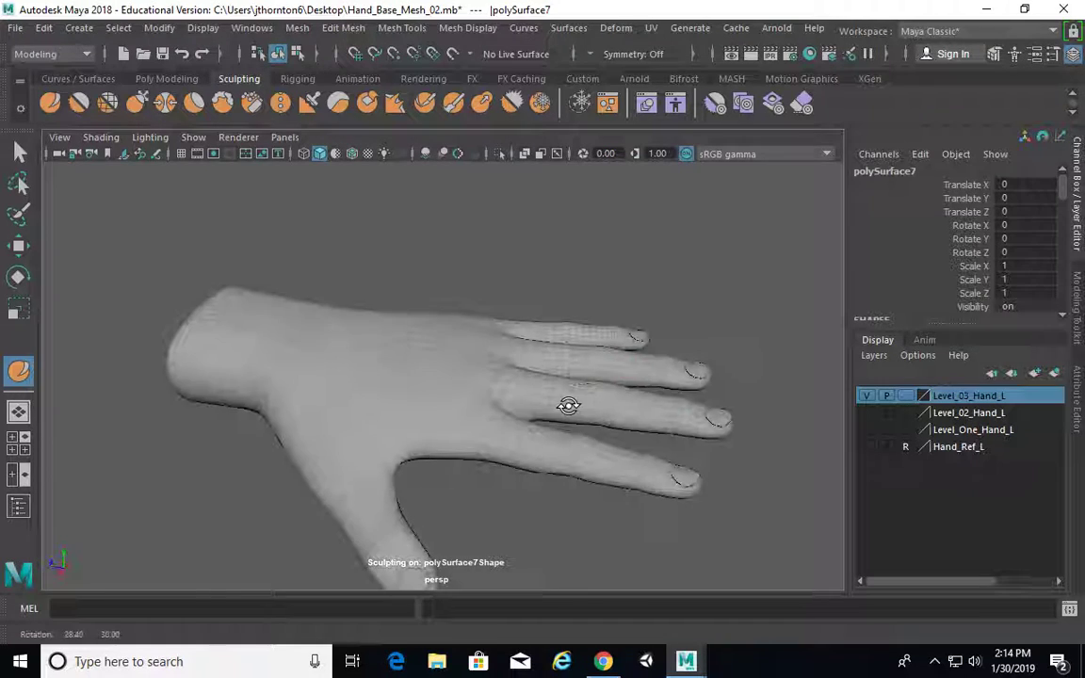
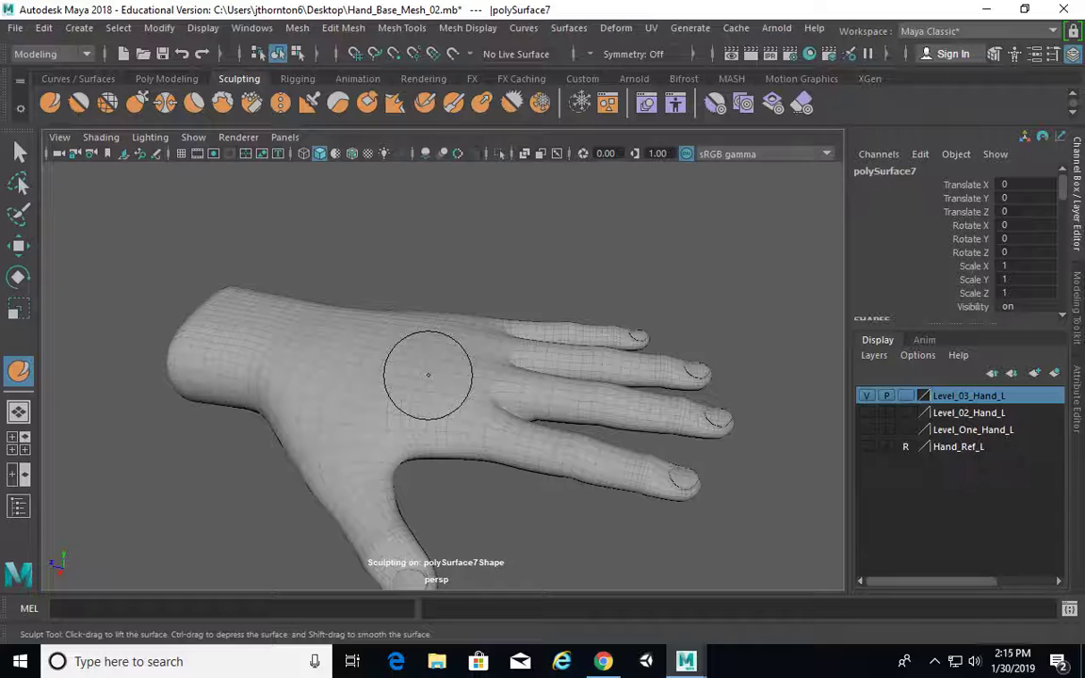
Reduce the Sculpt brush size, then shape the index finger's middle knuckle and smooth it.
{"action": "scroll", "coordinate": [427, 375], "scroll_direction": "up", "scroll_amount": 5}
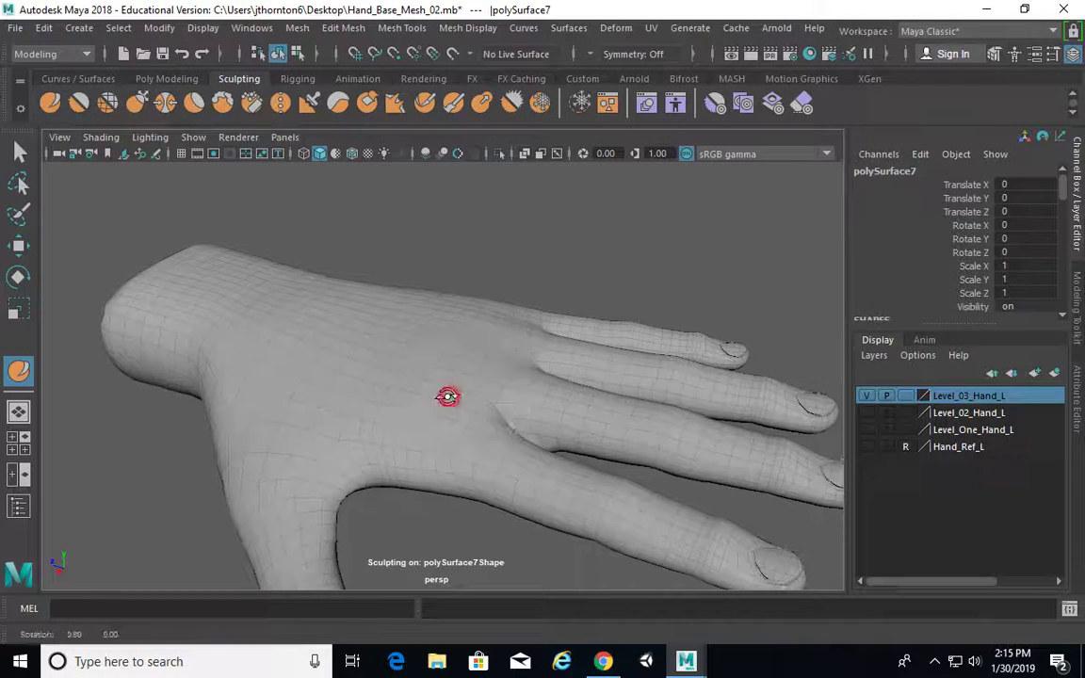
{"action": "key", "text": "b"}
{"action": "mouse_move", "coordinate": [362, 387]}
{"action": "left_mouse_down"}
{"action": "mouse_move", "coordinate": [381, 387]}
{"action": "mouse_move", "coordinate": [350, 387]}
{"action": "left_mouse_up"}
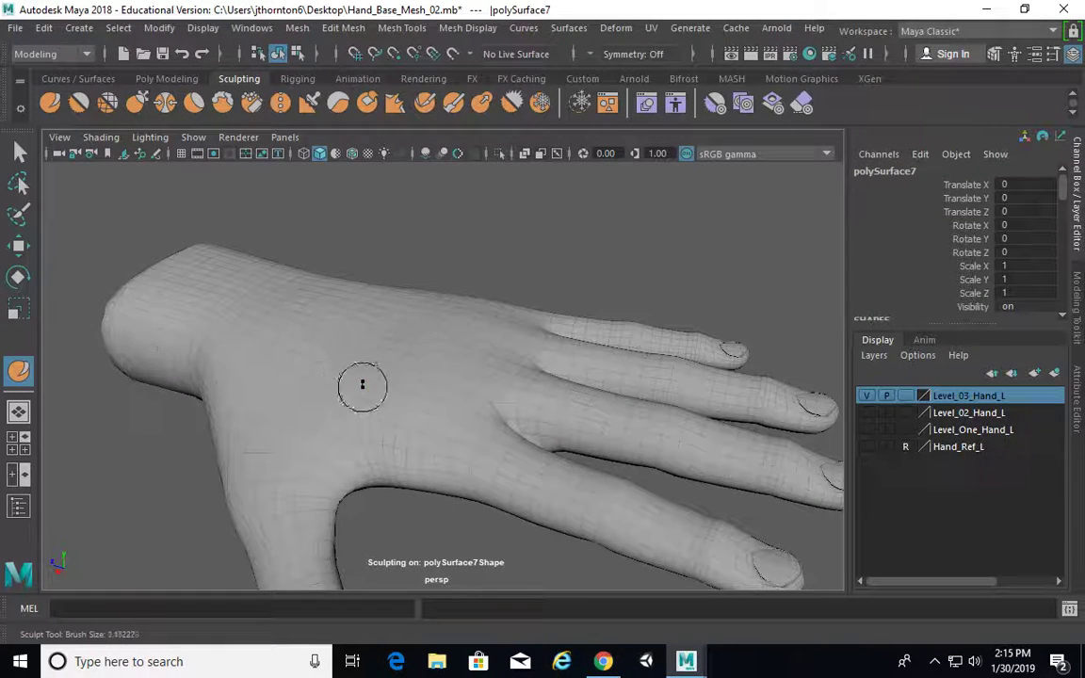
{"action": "left_click_drag", "start_coordinate": [431, 412], "coordinate": [463, 446], "text": "alt"}
{"action": "middle_click_drag", "start_coordinate": [472, 450], "coordinate": [481, 371], "text": "alt"}
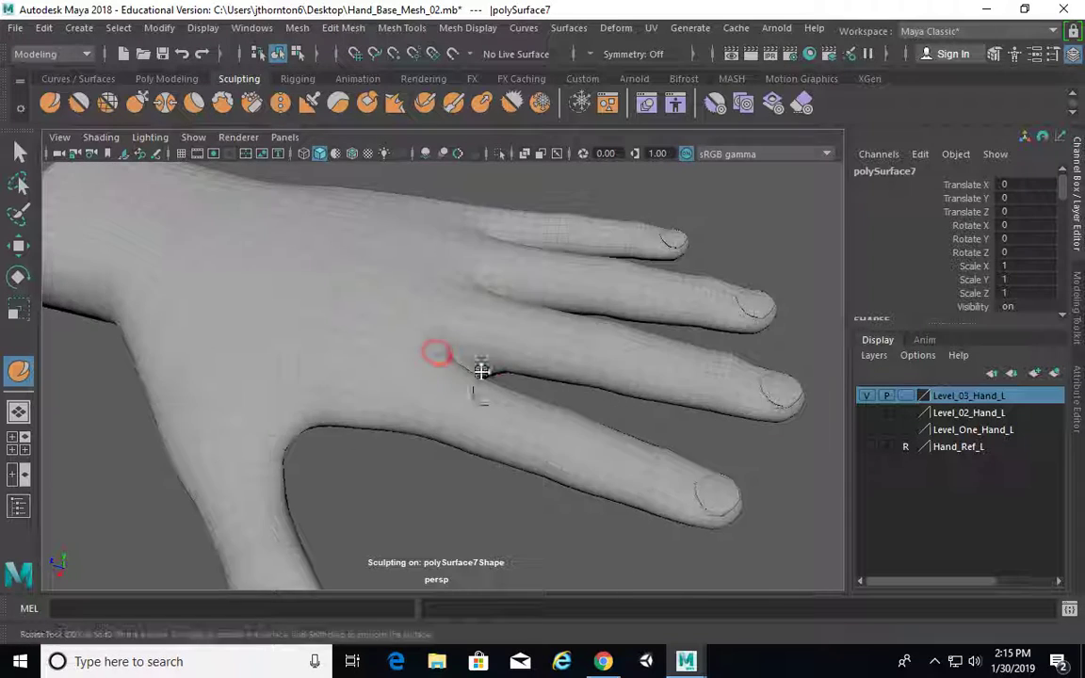
{"action": "scroll", "coordinate": [482, 370], "scroll_direction": "up", "scroll_amount": 4}
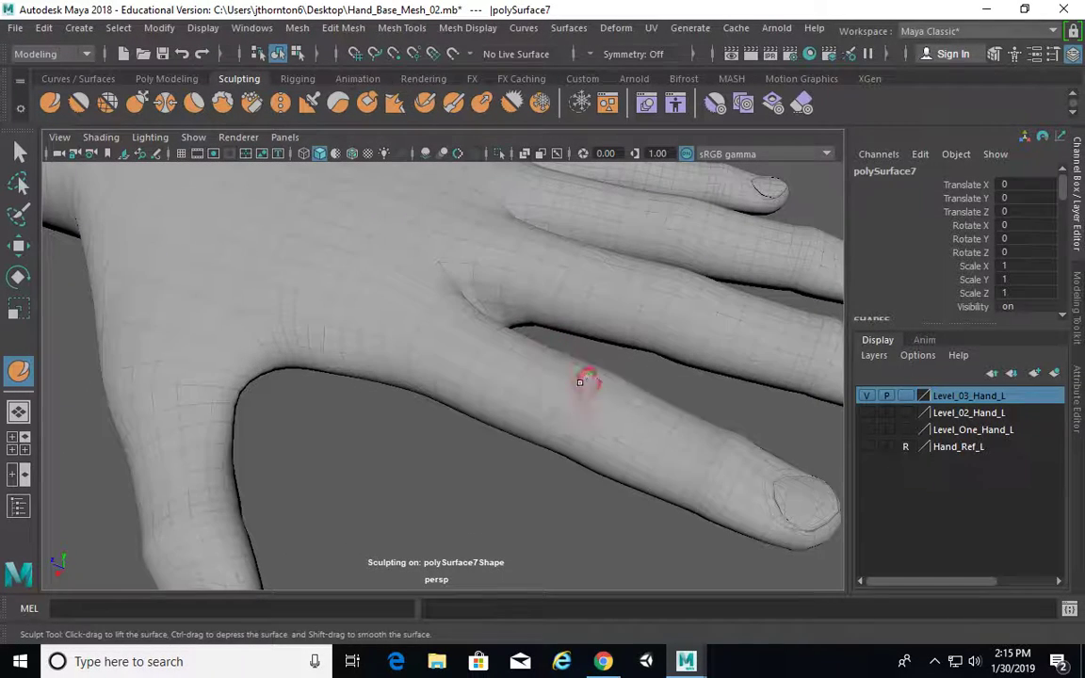
{"action": "key", "text": "b"}
{"action": "mouse_move", "coordinate": [582, 410]}
{"action": "left_mouse_down"}
{"action": "mouse_move", "coordinate": [603, 408]}
{"action": "mouse_move", "coordinate": [589, 387]}
{"action": "mouse_move", "coordinate": [538, 404]}
{"action": "mouse_move", "coordinate": [529, 396]}
{"action": "mouse_move", "coordinate": [641, 373]}
{"action": "mouse_move", "coordinate": [448, 392]}
{"action": "mouse_move", "coordinate": [505, 398]}
{"action": "mouse_move", "coordinate": [436, 310]}
{"action": "mouse_move", "coordinate": [412, 375]}
{"action": "mouse_move", "coordinate": [453, 383]}
{"action": "mouse_move", "coordinate": [451, 366]}
{"action": "mouse_move", "coordinate": [513, 393]}
{"action": "mouse_move", "coordinate": [528, 367]}
{"action": "mouse_move", "coordinate": [734, 370]}
{"action": "mouse_move", "coordinate": [741, 360]}
{"action": "mouse_move", "coordinate": [688, 382]}
{"action": "left_mouse_up"}
{"action": "left_click_drag", "start_coordinate": [591, 318], "coordinate": [628, 333], "text": "shift"}
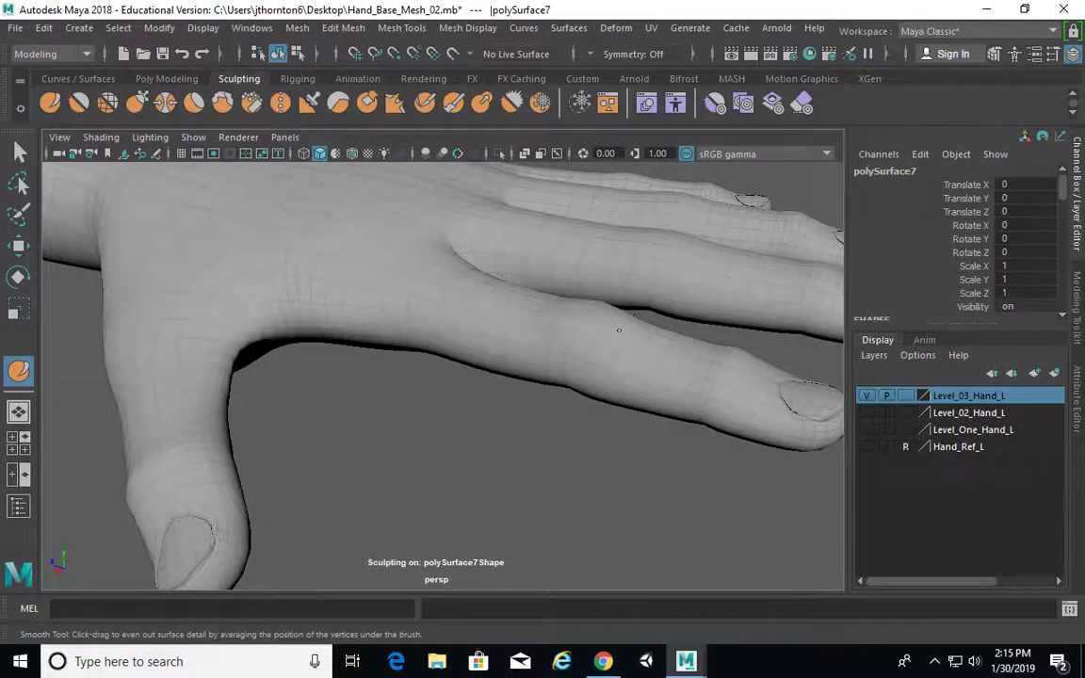
{"action": "mouse_move", "coordinate": [557, 339]}
{"action": "left_mouse_down", "text": "alt"}
{"action": "mouse_move", "coordinate": [665, 307]}
{"action": "mouse_move", "coordinate": [684, 283]}
{"action": "mouse_move", "coordinate": [699, 316]}
{"action": "left_mouse_up", "text": "alt"}
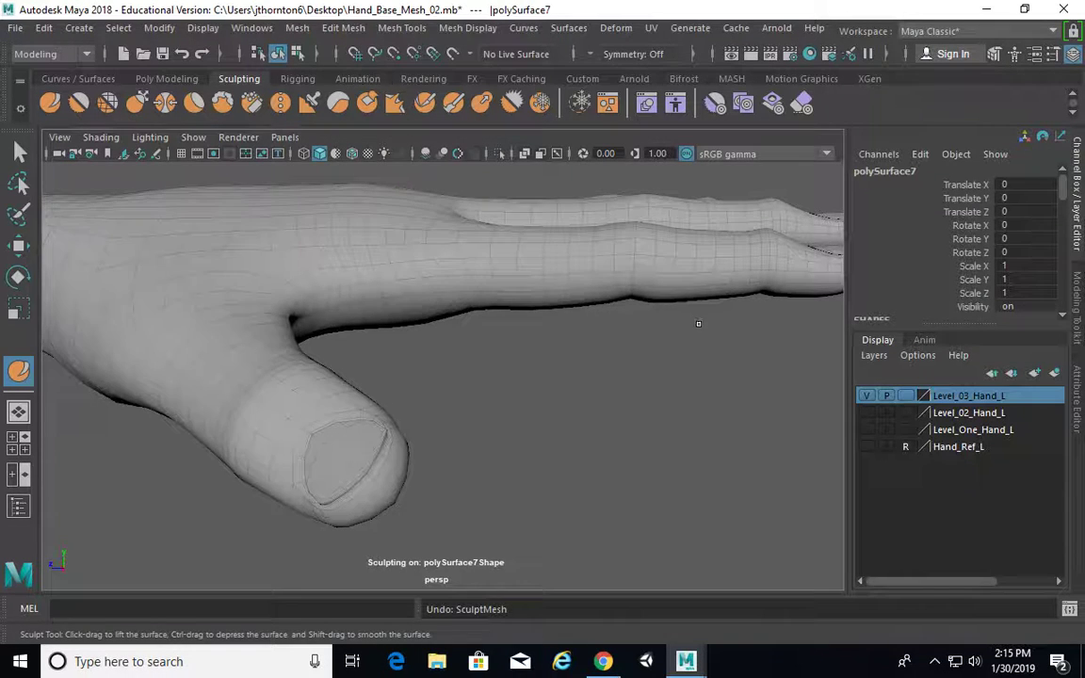
Set the Sculpt brush strength to about 0.3 and raise the knuckle at the base of the index finger on the back of the hand.
{"action": "mouse_move", "coordinate": [698, 324]}
{"action": "left_mouse_down", "text": "alt"}
{"action": "mouse_move", "coordinate": [569, 394]}
{"action": "mouse_move", "coordinate": [487, 353]}
{"action": "mouse_move", "coordinate": [423, 343]}
{"action": "mouse_move", "coordinate": [391, 325]}
{"action": "mouse_move", "coordinate": [433, 362]}
{"action": "left_mouse_up", "text": "alt"}
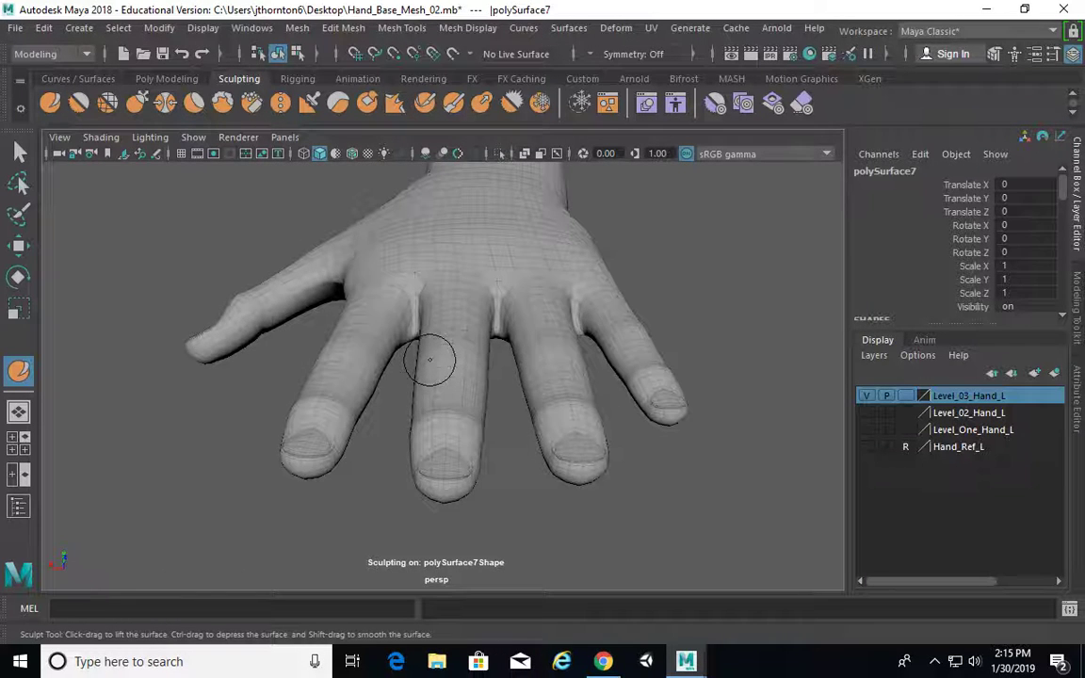
{"action": "mouse_move", "coordinate": [430, 359]}
{"action": "left_mouse_down", "text": "alt"}
{"action": "mouse_move", "coordinate": [438, 308]}
{"action": "mouse_move", "coordinate": [516, 173]}
{"action": "mouse_move", "coordinate": [504, 233]}
{"action": "mouse_move", "coordinate": [538, 293]}
{"action": "mouse_move", "coordinate": [528, 313]}
{"action": "mouse_move", "coordinate": [486, 318]}
{"action": "mouse_move", "coordinate": [527, 316]}
{"action": "mouse_move", "coordinate": [563, 342]}
{"action": "mouse_move", "coordinate": [390, 301]}
{"action": "left_mouse_up", "text": "alt"}
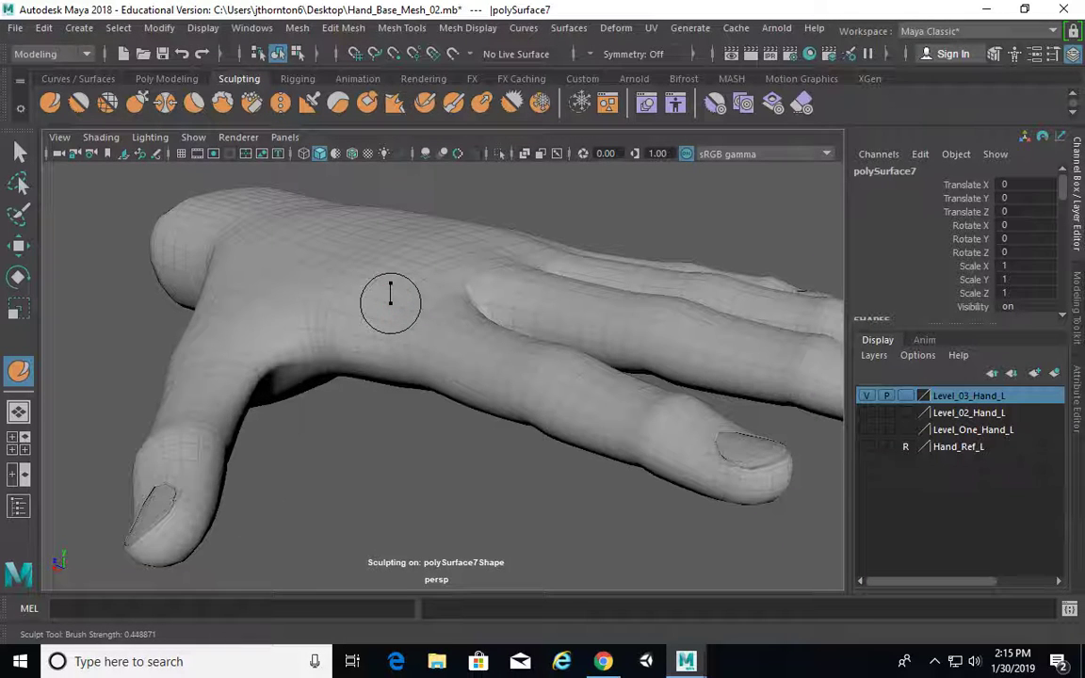
{"action": "left_click_drag", "start_coordinate": [430, 309], "coordinate": [421, 278], "text": "alt"}
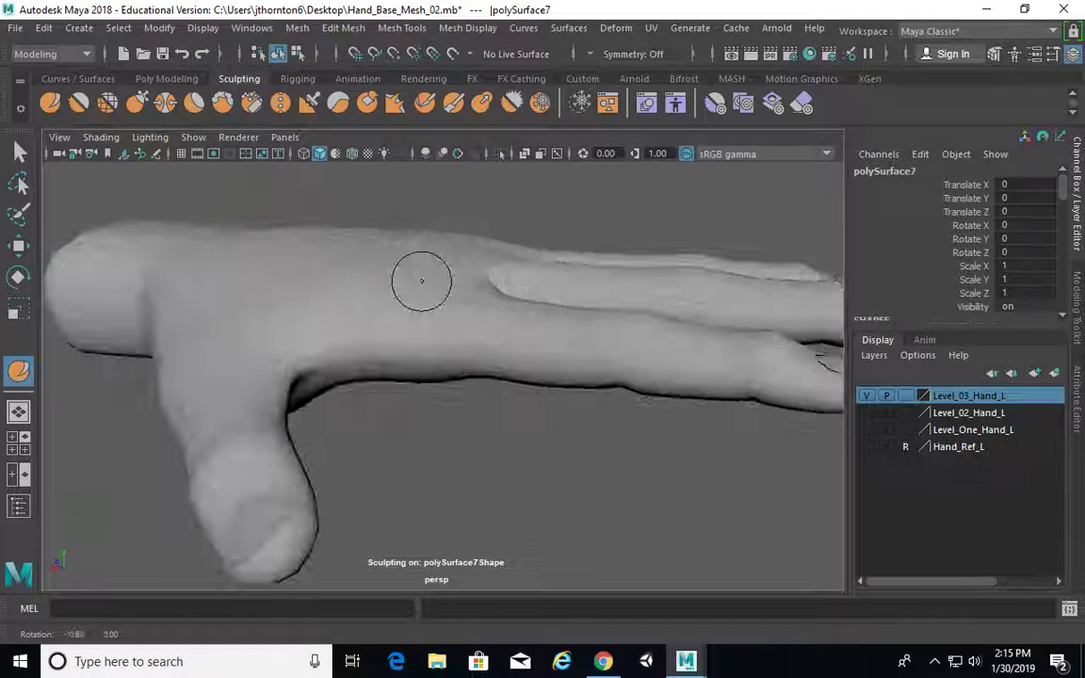
{"action": "key", "text": "m"}
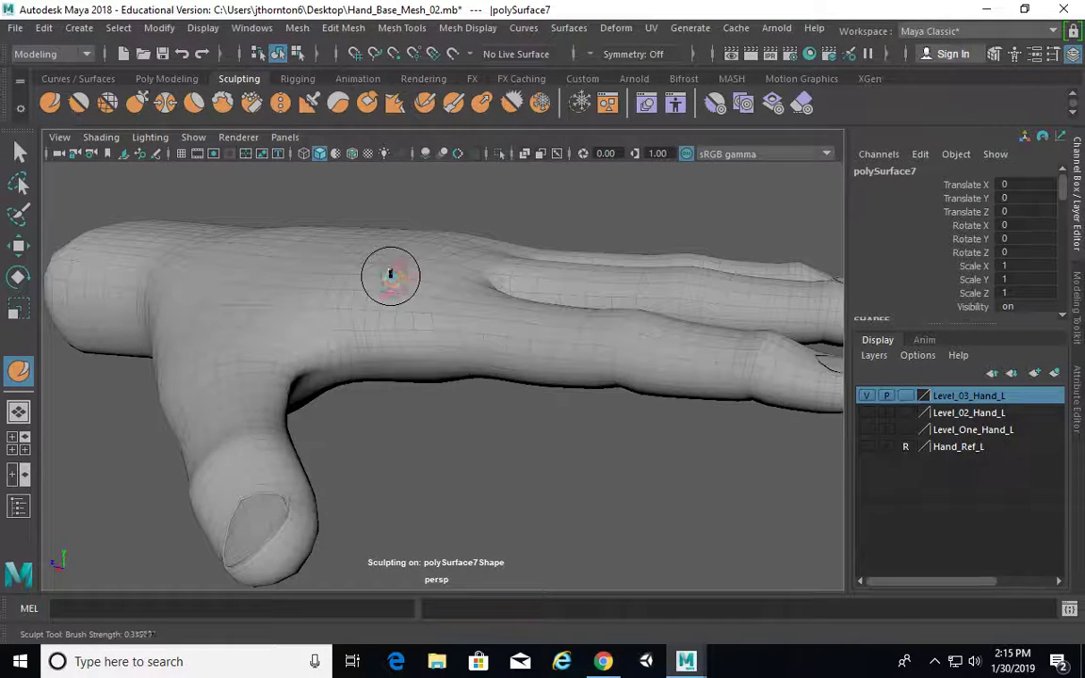
{"action": "left_click_drag", "start_coordinate": [402, 286], "coordinate": [527, 290], "text": "alt"}
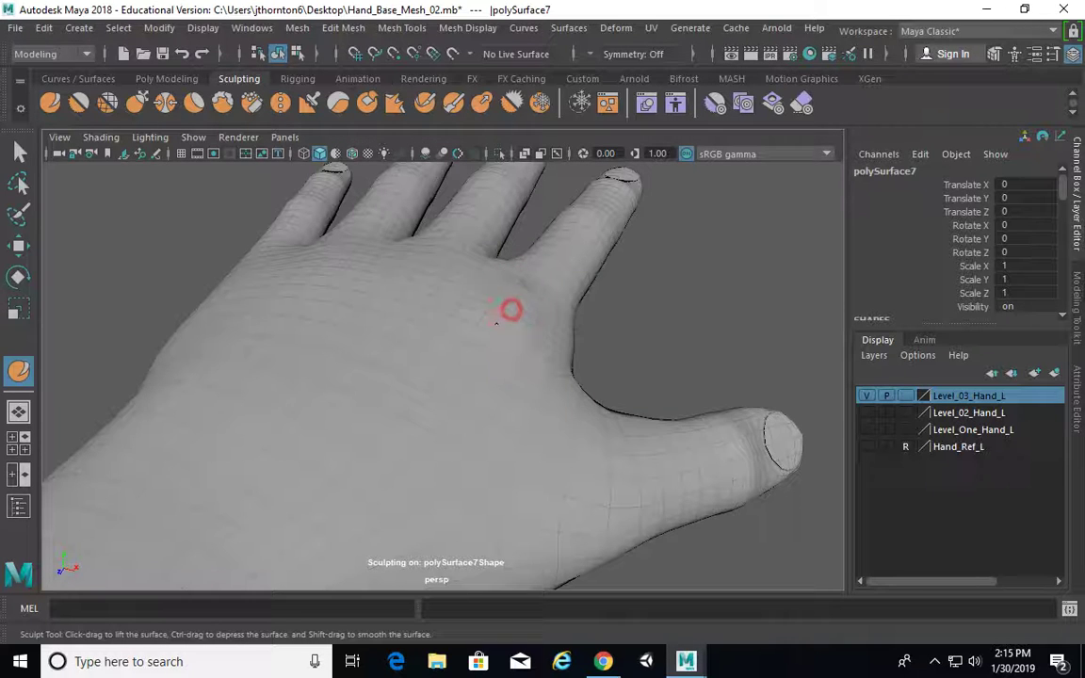
{"action": "left_click_drag", "start_coordinate": [497, 323], "coordinate": [537, 326], "text": "alt"}
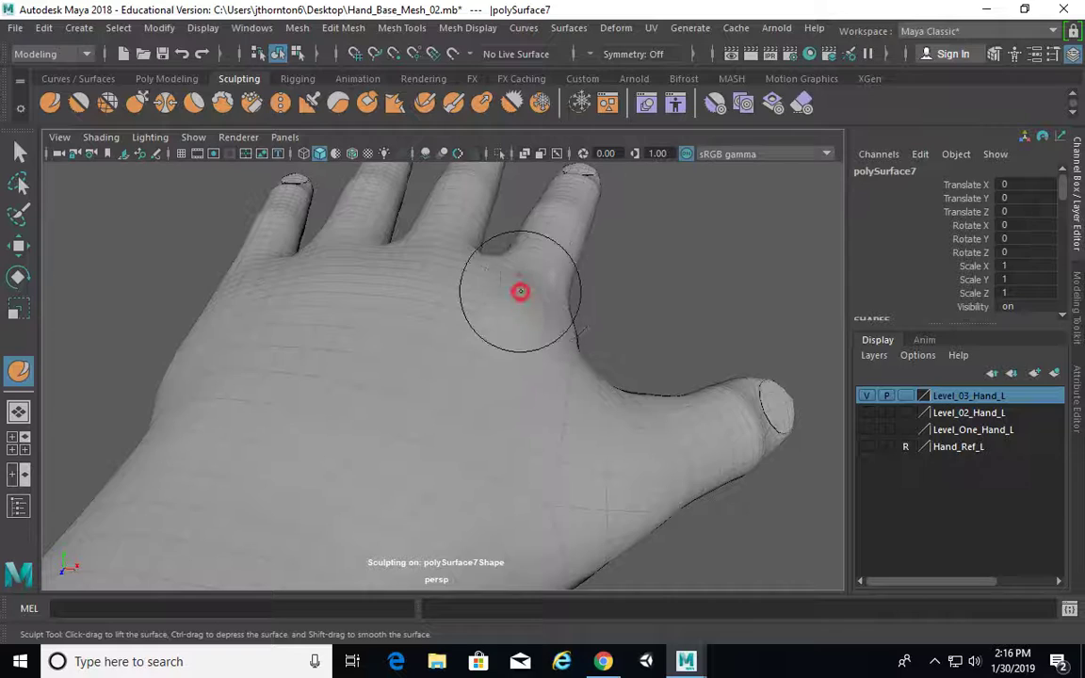
{"action": "left_click_drag", "start_coordinate": [541, 314], "coordinate": [423, 266], "text": "alt"}
{"action": "left_click_drag", "start_coordinate": [561, 299], "coordinate": [581, 285], "text": "alt"}
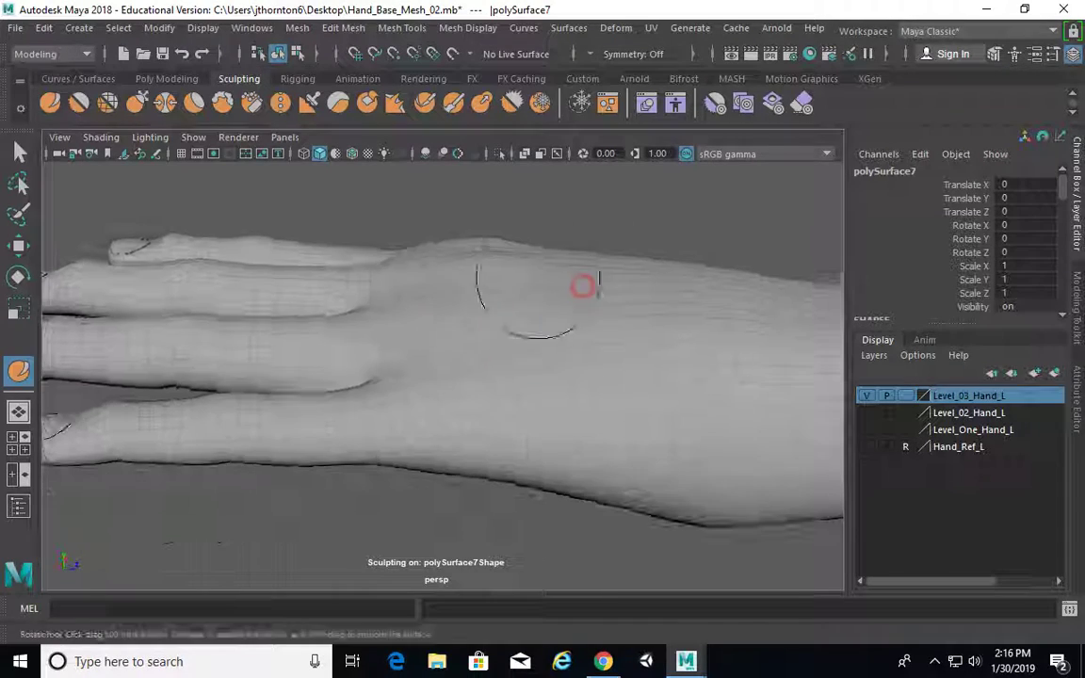
Shape the thumb mound on the palm and smooth the crease beside it.
{"action": "mouse_move", "coordinate": [525, 323]}
{"action": "left_mouse_down", "text": "alt"}
{"action": "mouse_move", "coordinate": [416, 369]}
{"action": "mouse_move", "coordinate": [579, 403]}
{"action": "mouse_move", "coordinate": [598, 387]}
{"action": "mouse_move", "coordinate": [681, 395]}
{"action": "mouse_move", "coordinate": [588, 342]}
{"action": "mouse_move", "coordinate": [654, 283]}
{"action": "mouse_move", "coordinate": [546, 308]}
{"action": "mouse_move", "coordinate": [472, 356]}
{"action": "mouse_move", "coordinate": [555, 346]}
{"action": "mouse_move", "coordinate": [450, 298]}
{"action": "mouse_move", "coordinate": [456, 358]}
{"action": "mouse_move", "coordinate": [584, 431]}
{"action": "mouse_move", "coordinate": [440, 350]}
{"action": "mouse_move", "coordinate": [513, 315]}
{"action": "mouse_move", "coordinate": [499, 242]}
{"action": "mouse_move", "coordinate": [496, 316]}
{"action": "left_mouse_up", "text": "alt"}
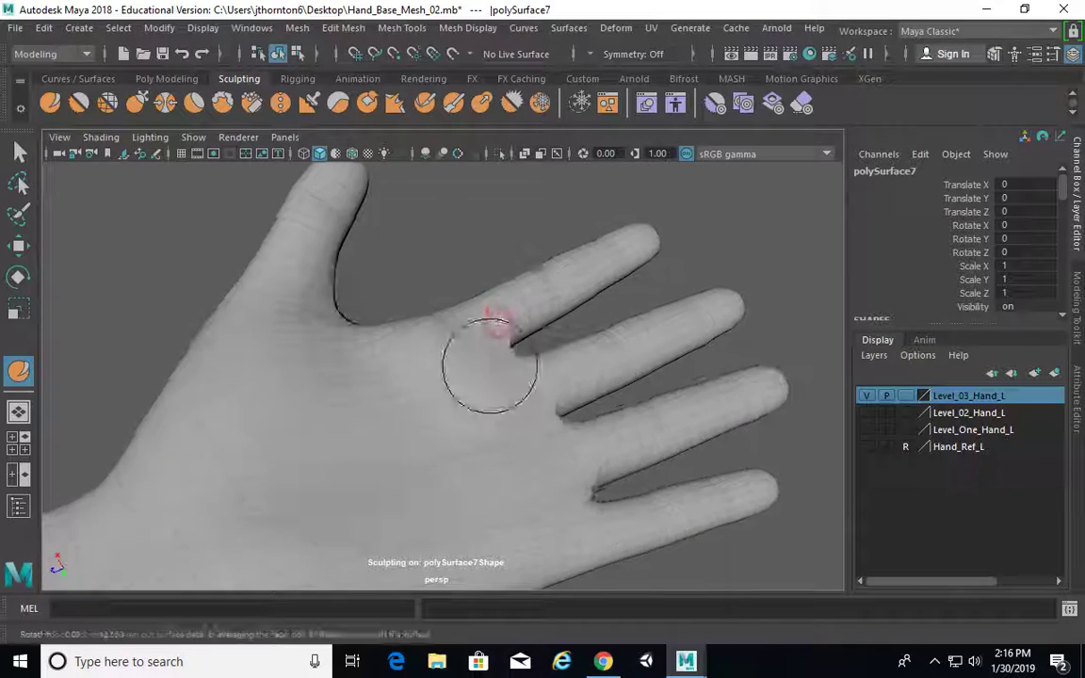
{"action": "mouse_move", "coordinate": [471, 368]}
{"action": "left_mouse_down", "text": "alt"}
{"action": "mouse_move", "coordinate": [536, 471]}
{"action": "mouse_move", "coordinate": [514, 424]}
{"action": "mouse_move", "coordinate": [450, 412]}
{"action": "mouse_move", "coordinate": [393, 424]}
{"action": "mouse_move", "coordinate": [345, 356]}
{"action": "mouse_move", "coordinate": [368, 415]}
{"action": "mouse_move", "coordinate": [390, 386]}
{"action": "mouse_move", "coordinate": [409, 421]}
{"action": "mouse_move", "coordinate": [474, 327]}
{"action": "mouse_move", "coordinate": [463, 385]}
{"action": "left_mouse_up", "text": "alt"}
{"action": "left_click_drag", "start_coordinate": [379, 372], "coordinate": [419, 400], "text": "shift"}
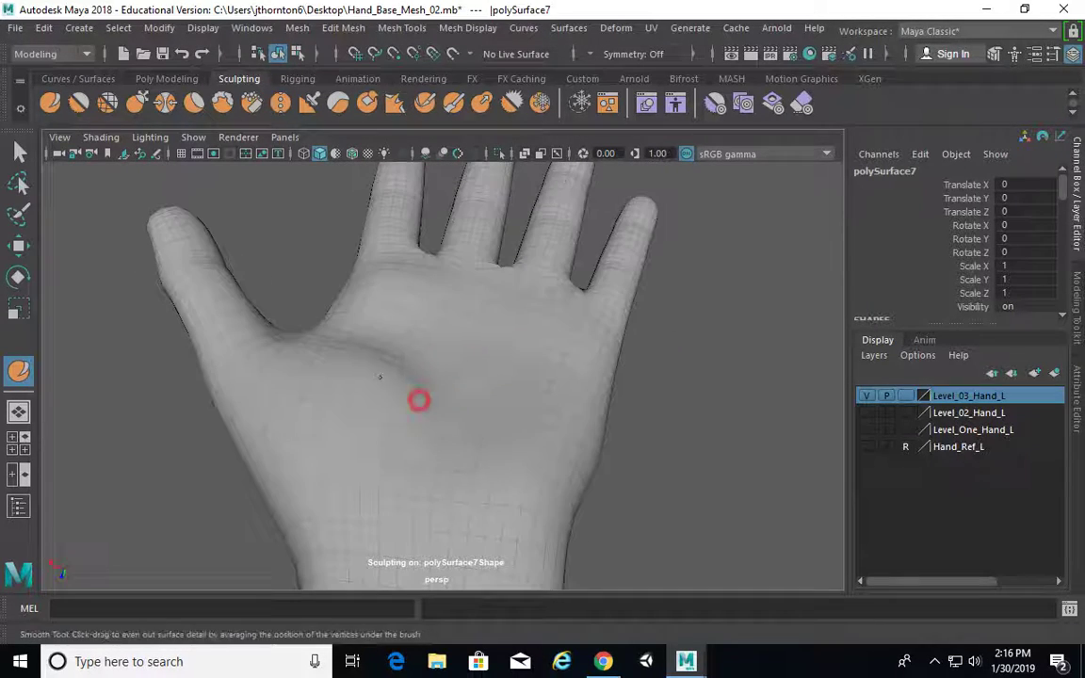
{"action": "left_click_drag", "start_coordinate": [518, 420], "coordinate": [410, 360], "text": "alt"}
{"action": "left_click_drag", "start_coordinate": [380, 409], "coordinate": [390, 376], "text": "alt"}
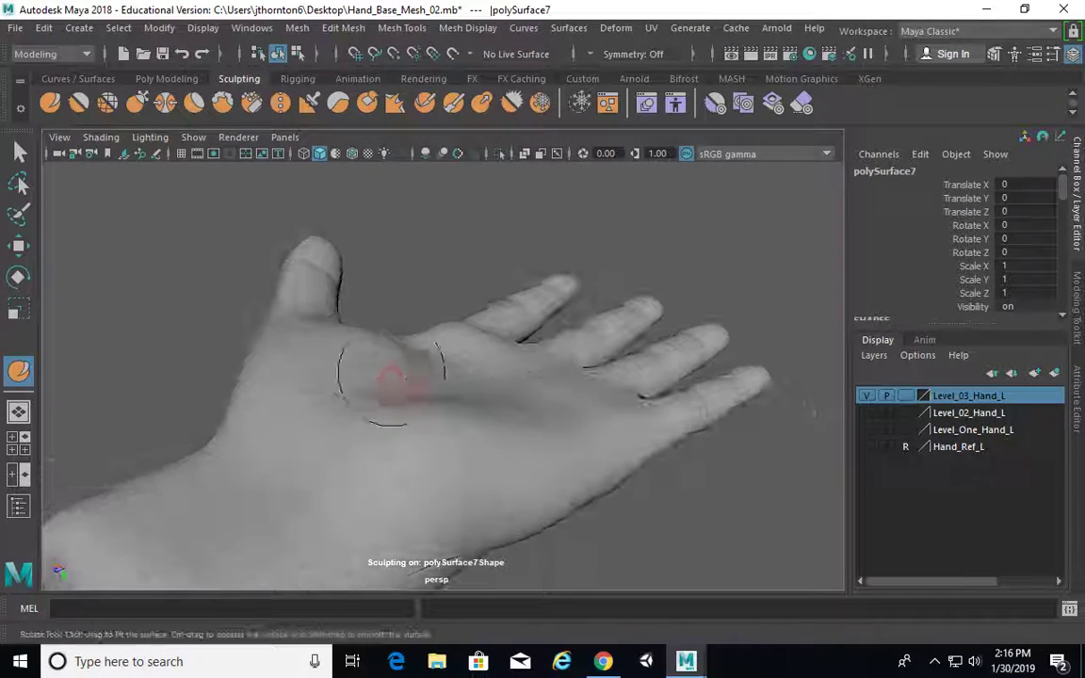
Build up the fleshy pads of the palm and smooth the heel of the hand near the wrist.
{"action": "mouse_move", "coordinate": [334, 345]}
{"action": "left_mouse_down"}
{"action": "mouse_move", "coordinate": [323, 337]}
{"action": "mouse_move", "coordinate": [416, 394]}
{"action": "mouse_move", "coordinate": [387, 382]}
{"action": "mouse_move", "coordinate": [741, 416]}
{"action": "mouse_move", "coordinate": [710, 396]}
{"action": "left_mouse_up"}
{"action": "left_click_drag", "start_coordinate": [497, 364], "coordinate": [470, 350], "text": "alt"}
{"action": "mouse_move", "coordinate": [411, 231]}
{"action": "left_mouse_down", "text": "alt"}
{"action": "mouse_move", "coordinate": [484, 278]}
{"action": "mouse_move", "coordinate": [484, 268]}
{"action": "mouse_move", "coordinate": [547, 322]}
{"action": "mouse_move", "coordinate": [427, 365]}
{"action": "mouse_move", "coordinate": [323, 327]}
{"action": "mouse_move", "coordinate": [394, 352]}
{"action": "mouse_move", "coordinate": [302, 339]}
{"action": "left_mouse_up", "text": "alt"}
{"action": "left_click_drag", "start_coordinate": [315, 410], "coordinate": [337, 326], "text": "alt"}
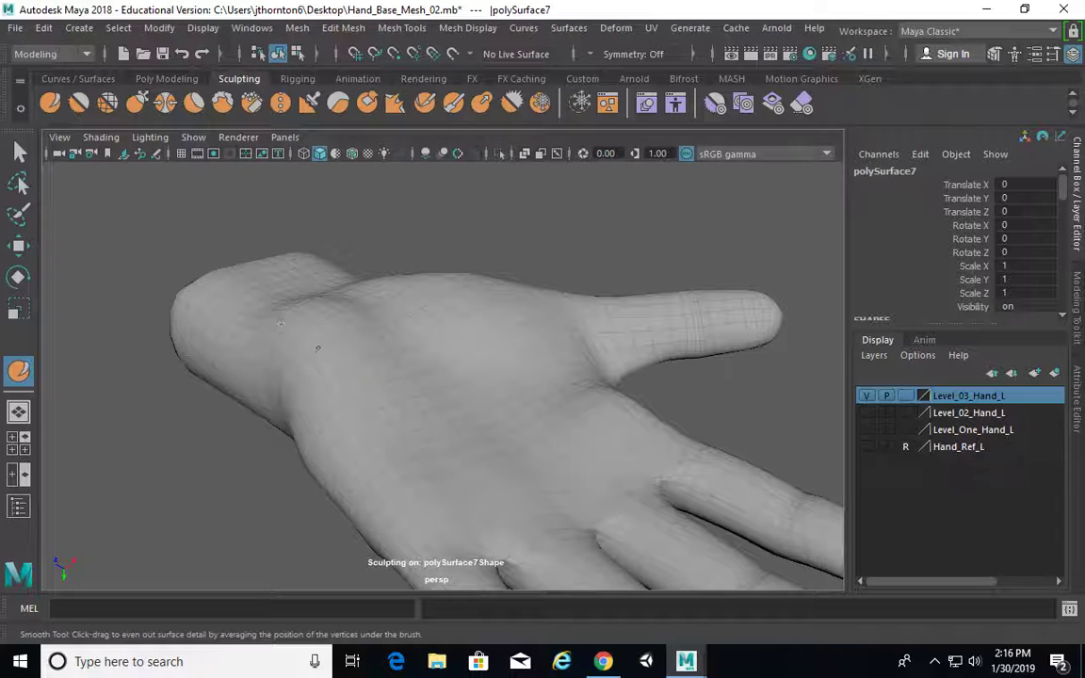
Sculpt the palm's center and the pads below the fingers with a resized brush, then smooth the little-finger side.
{"action": "mouse_move", "coordinate": [368, 392]}
{"action": "left_mouse_down", "text": "alt"}
{"action": "mouse_move", "coordinate": [325, 368]}
{"action": "mouse_move", "coordinate": [441, 382]}
{"action": "mouse_move", "coordinate": [615, 433]}
{"action": "mouse_move", "coordinate": [584, 416]}
{"action": "mouse_move", "coordinate": [612, 421]}
{"action": "left_mouse_up", "text": "alt"}
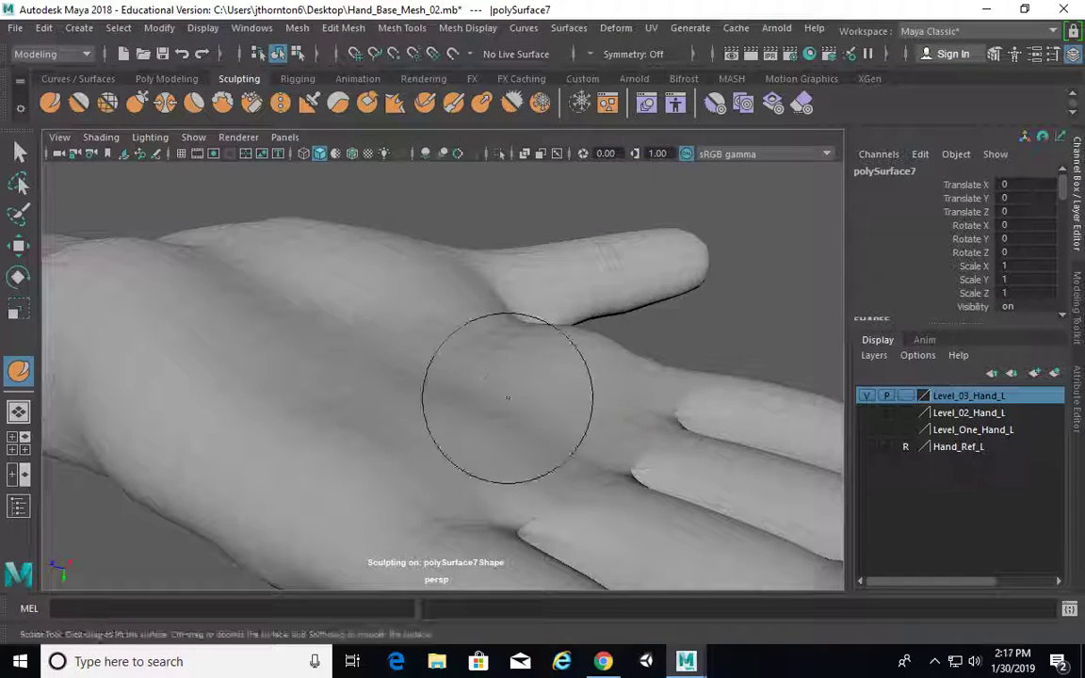
{"action": "left_click_drag", "start_coordinate": [508, 397], "coordinate": [510, 387]}
{"action": "left_click_drag", "start_coordinate": [570, 455], "coordinate": [501, 443], "text": "alt"}
{"action": "mouse_move", "coordinate": [464, 375]}
{"action": "left_mouse_down"}
{"action": "mouse_move", "coordinate": [514, 406]}
{"action": "mouse_move", "coordinate": [504, 398]}
{"action": "mouse_move", "coordinate": [367, 413]}
{"action": "left_mouse_up"}
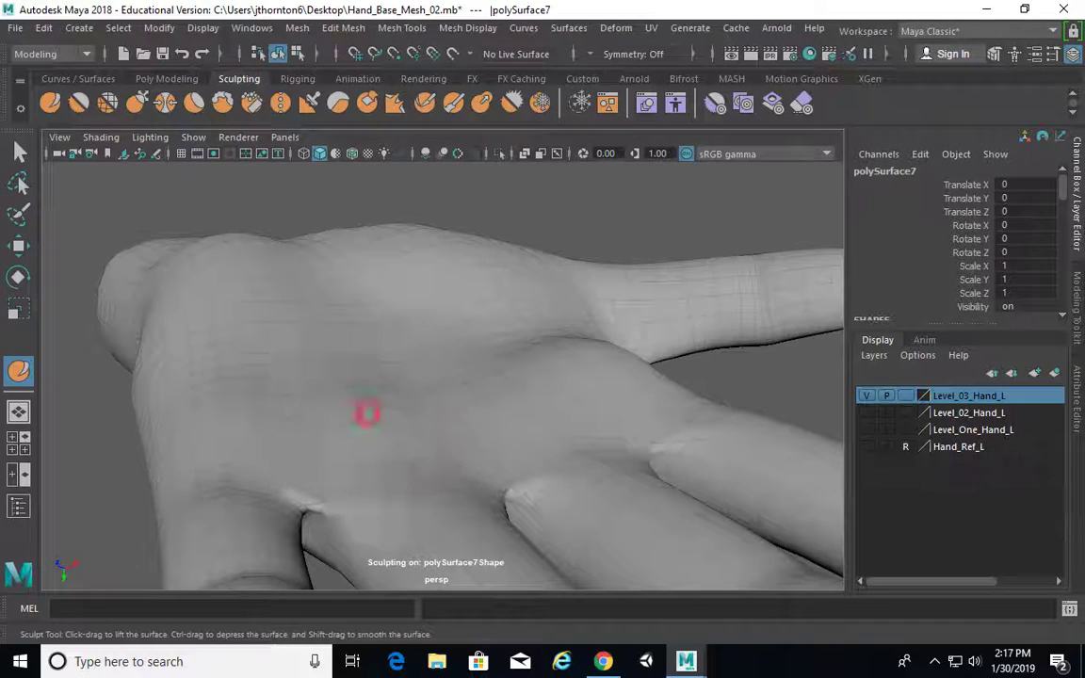
{"action": "left_click_drag", "start_coordinate": [495, 444], "coordinate": [614, 445], "text": "alt"}
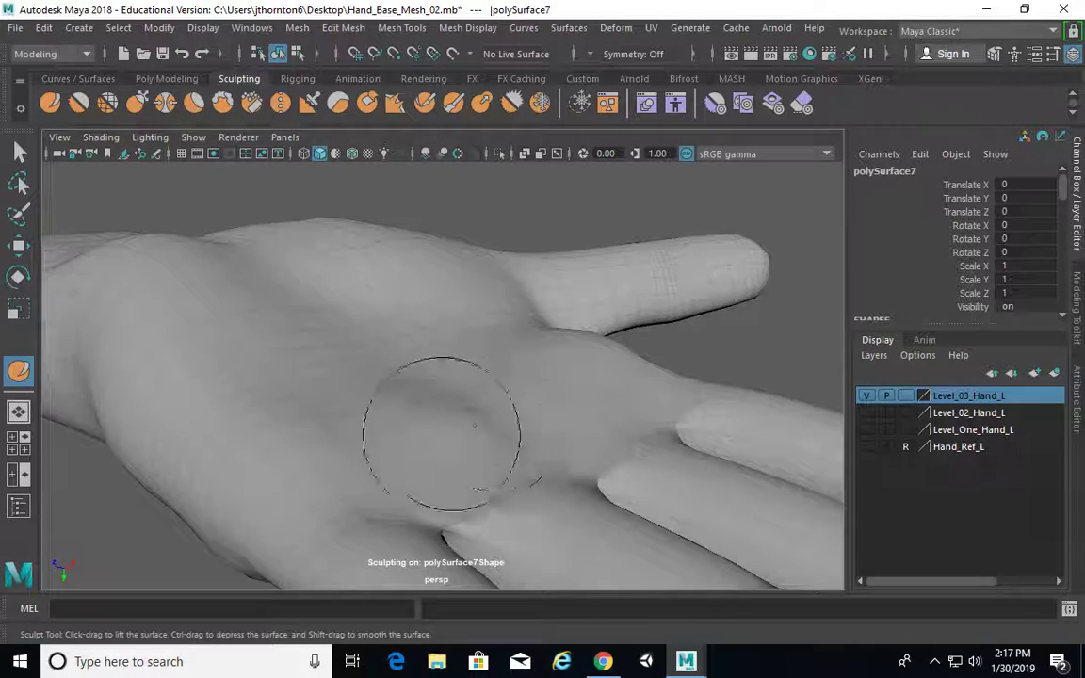
{"action": "left_click_drag", "start_coordinate": [546, 438], "coordinate": [457, 435], "text": "alt"}
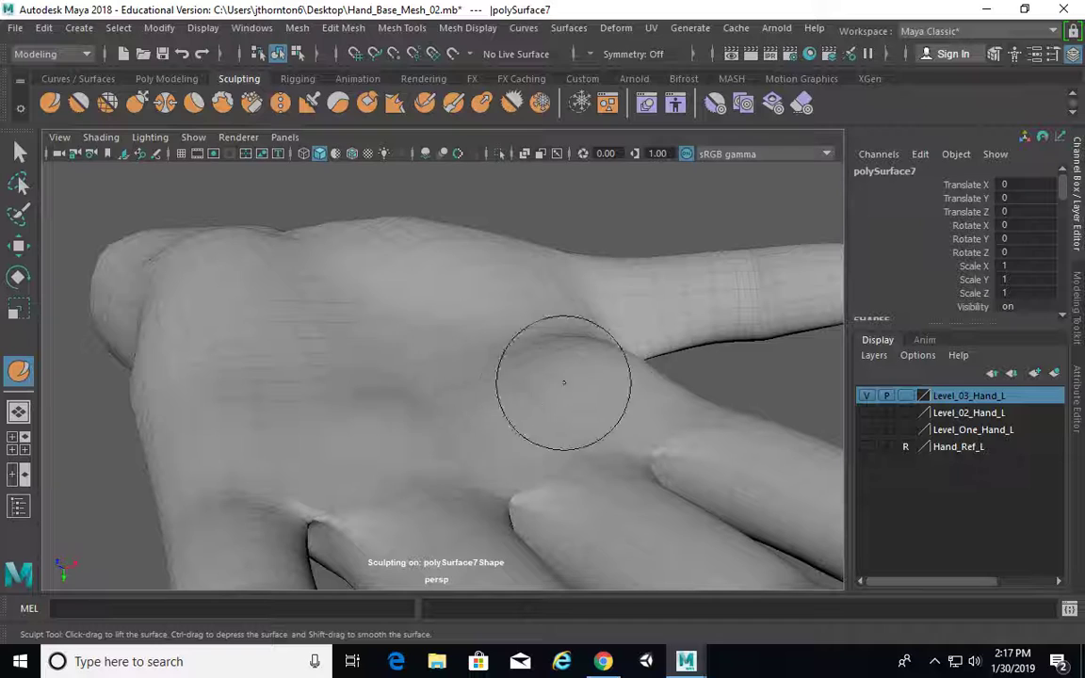
{"action": "left_click_drag", "start_coordinate": [246, 429], "coordinate": [217, 421]}
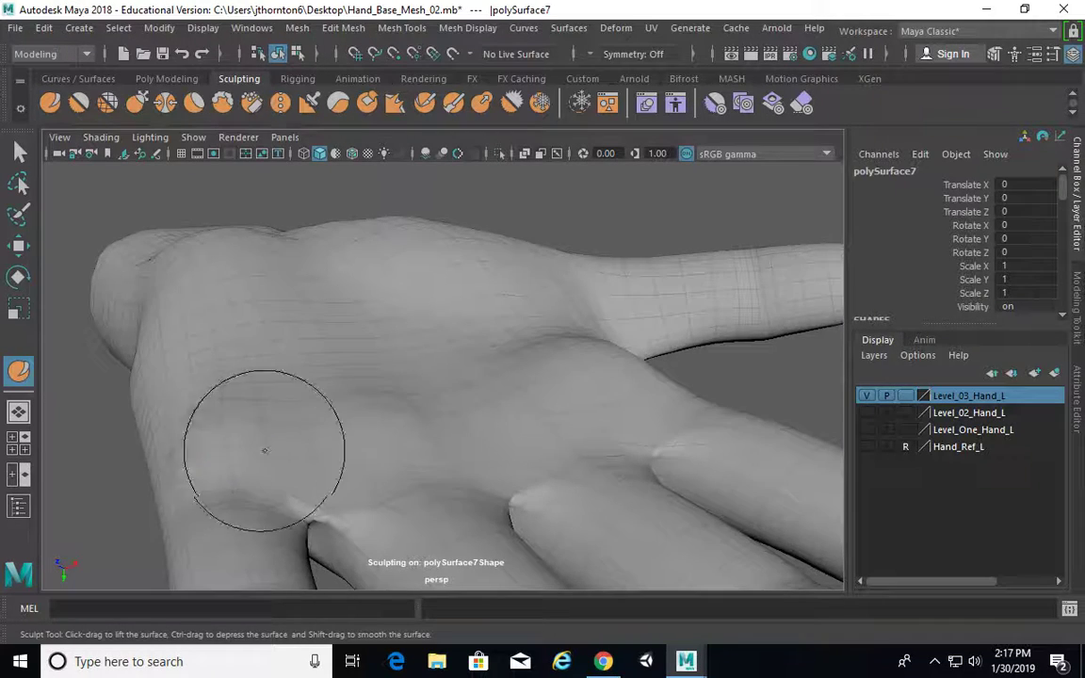
{"action": "mouse_move", "coordinate": [263, 450]}
{"action": "left_mouse_down", "text": "alt"}
{"action": "mouse_move", "coordinate": [295, 432]}
{"action": "mouse_move", "coordinate": [478, 461]}
{"action": "left_mouse_up", "text": "alt"}
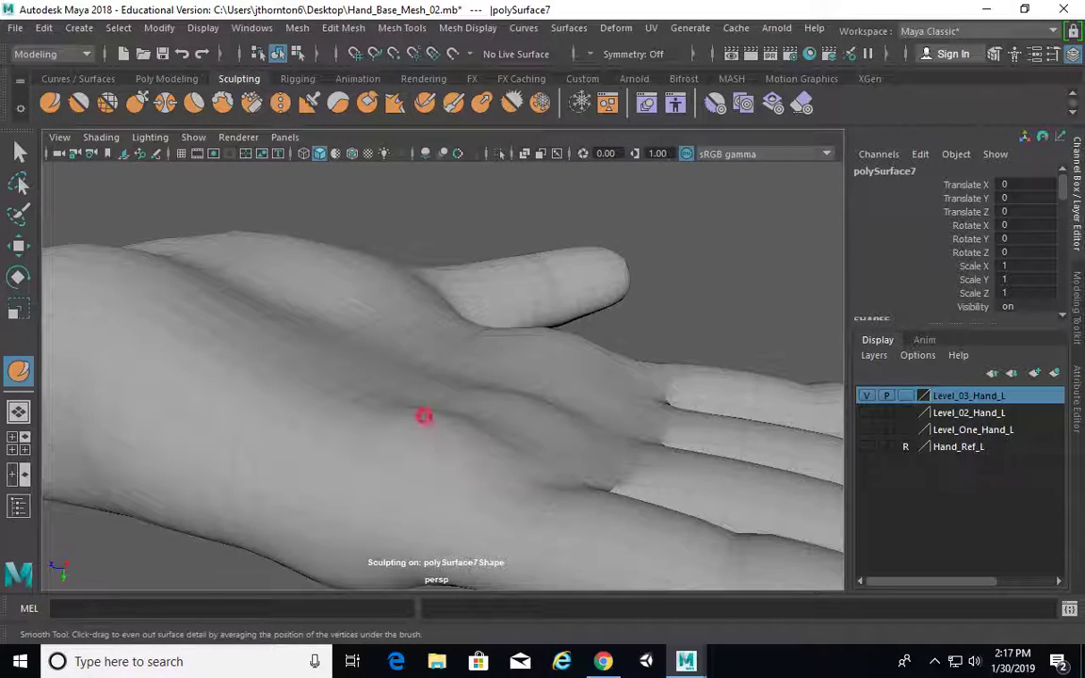
{"action": "mouse_move", "coordinate": [423, 416]}
{"action": "left_mouse_down", "text": "shift"}
{"action": "mouse_move", "coordinate": [640, 484]}
{"action": "mouse_move", "coordinate": [560, 522]}
{"action": "mouse_move", "coordinate": [467, 448]}
{"action": "mouse_move", "coordinate": [380, 438]}
{"action": "mouse_move", "coordinate": [581, 448]}
{"action": "mouse_move", "coordinate": [549, 487]}
{"action": "mouse_move", "coordinate": [375, 489]}
{"action": "left_mouse_up", "text": "shift"}
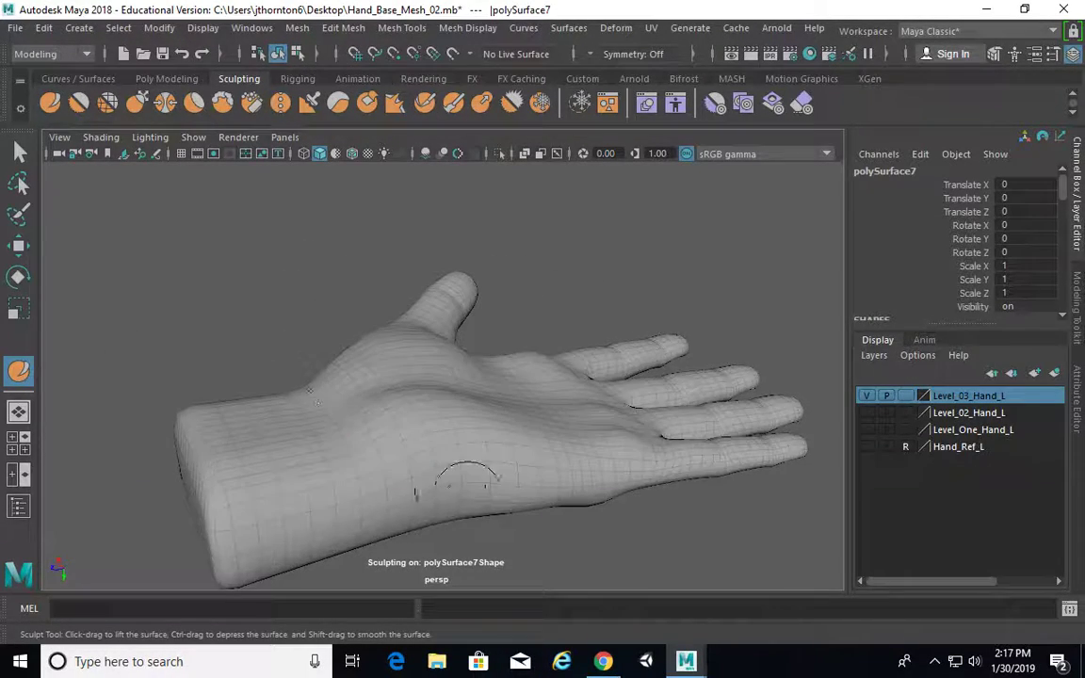
Refine the transition from the palm to the wrist with a resized Sculpt brush.
{"action": "mouse_move", "coordinate": [466, 481]}
{"action": "left_mouse_down", "text": "alt"}
{"action": "mouse_move", "coordinate": [319, 412]}
{"action": "mouse_move", "coordinate": [375, 393]}
{"action": "left_mouse_up", "text": "alt"}
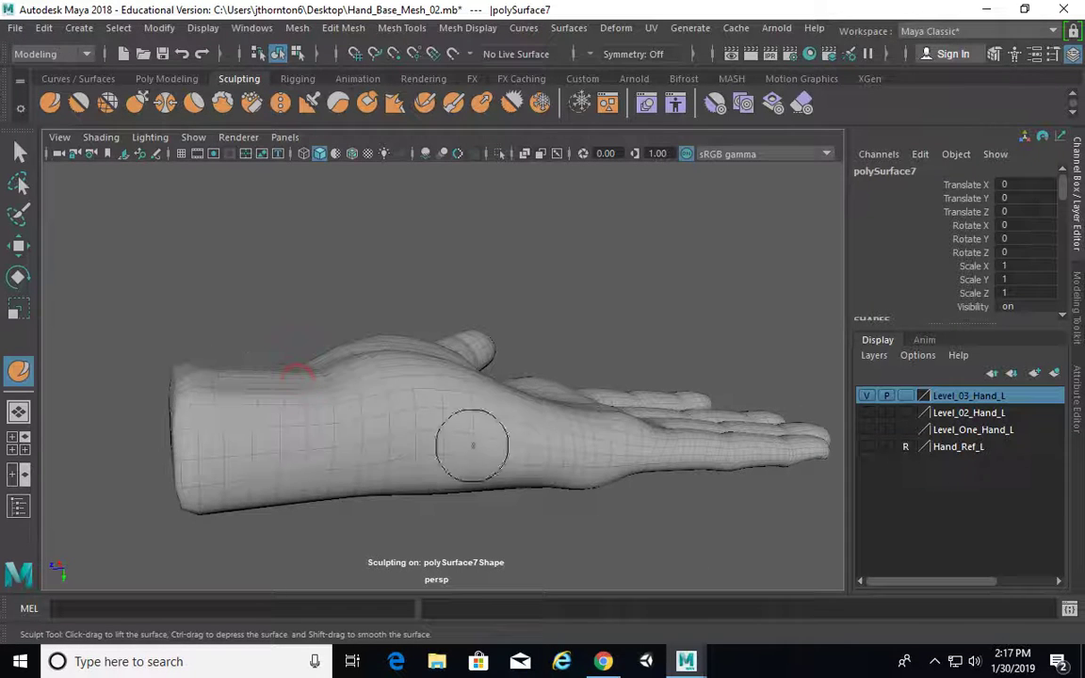
{"action": "mouse_move", "coordinate": [412, 448]}
{"action": "left_mouse_down", "text": "alt"}
{"action": "mouse_move", "coordinate": [556, 479]}
{"action": "mouse_move", "coordinate": [439, 438]}
{"action": "left_mouse_up", "text": "alt"}
{"action": "key", "text": "b"}
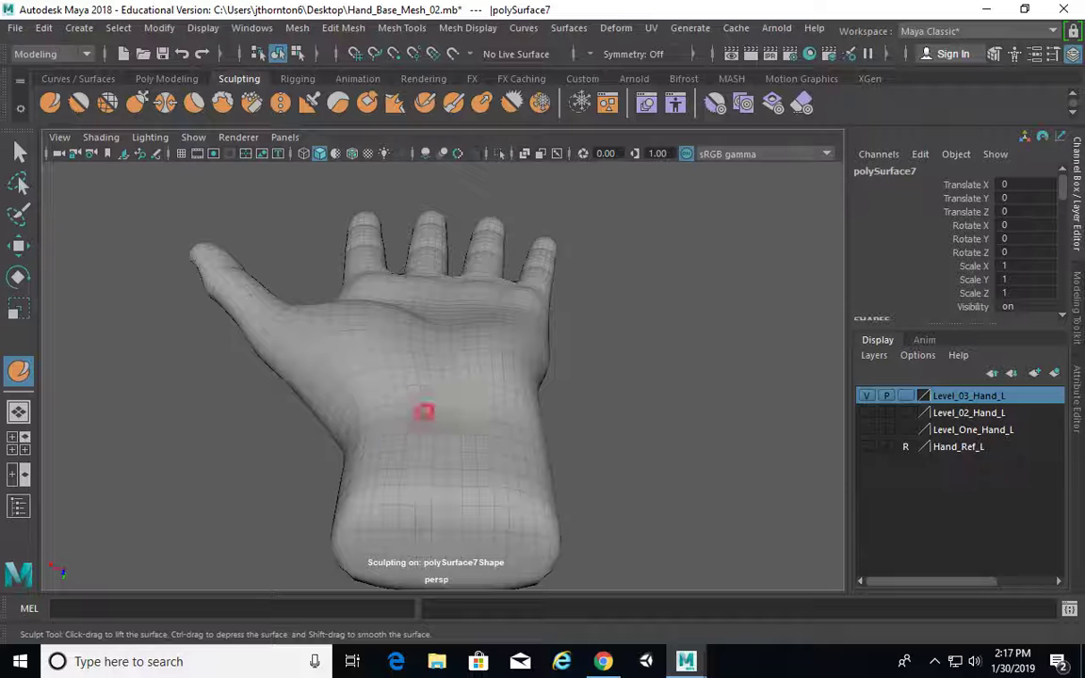
Refine the knuckles and contours along the backs of the fingers with the Sculpt brush.
{"action": "mouse_move", "coordinate": [477, 408]}
{"action": "left_mouse_down", "text": "alt"}
{"action": "mouse_move", "coordinate": [489, 537]}
{"action": "mouse_move", "coordinate": [432, 552]}
{"action": "mouse_move", "coordinate": [230, 395]}
{"action": "mouse_move", "coordinate": [312, 367]}
{"action": "mouse_move", "coordinate": [474, 460]}
{"action": "mouse_move", "coordinate": [591, 434]}
{"action": "left_mouse_up", "text": "alt"}
{"action": "middle_click_drag", "start_coordinate": [594, 434], "coordinate": [419, 390], "text": "alt"}
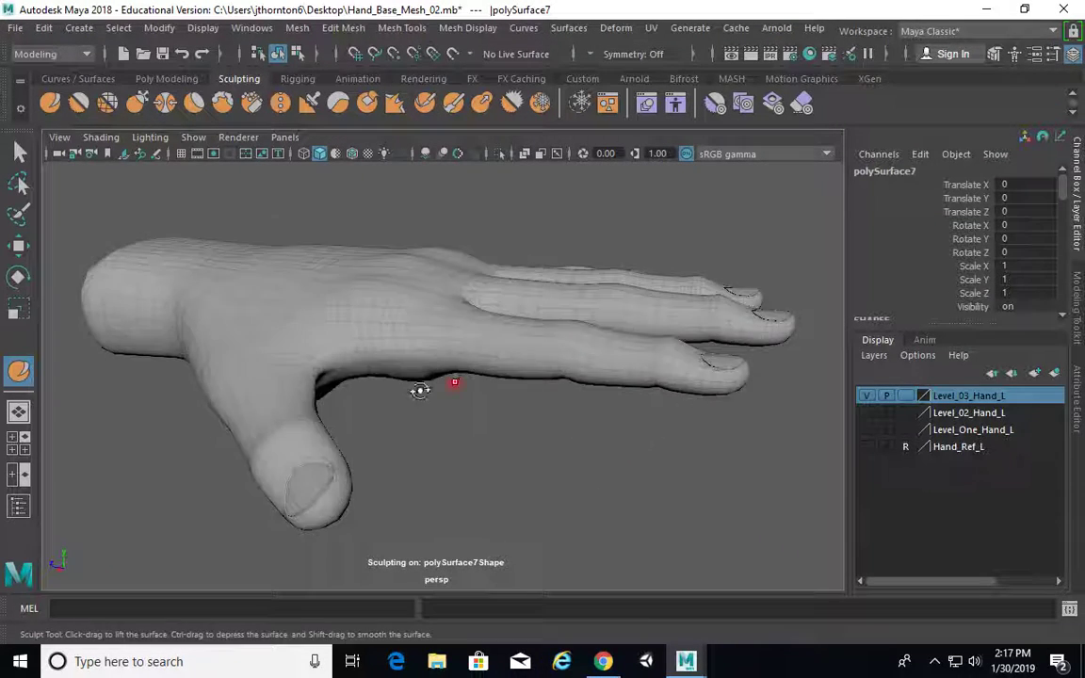
{"action": "right_click_drag", "start_coordinate": [419, 390], "coordinate": [535, 412], "text": "alt"}
{"action": "left_click_drag", "start_coordinate": [535, 411], "coordinate": [484, 394], "text": "alt"}
{"action": "middle_click_drag", "start_coordinate": [484, 395], "coordinate": [509, 393], "text": "alt"}
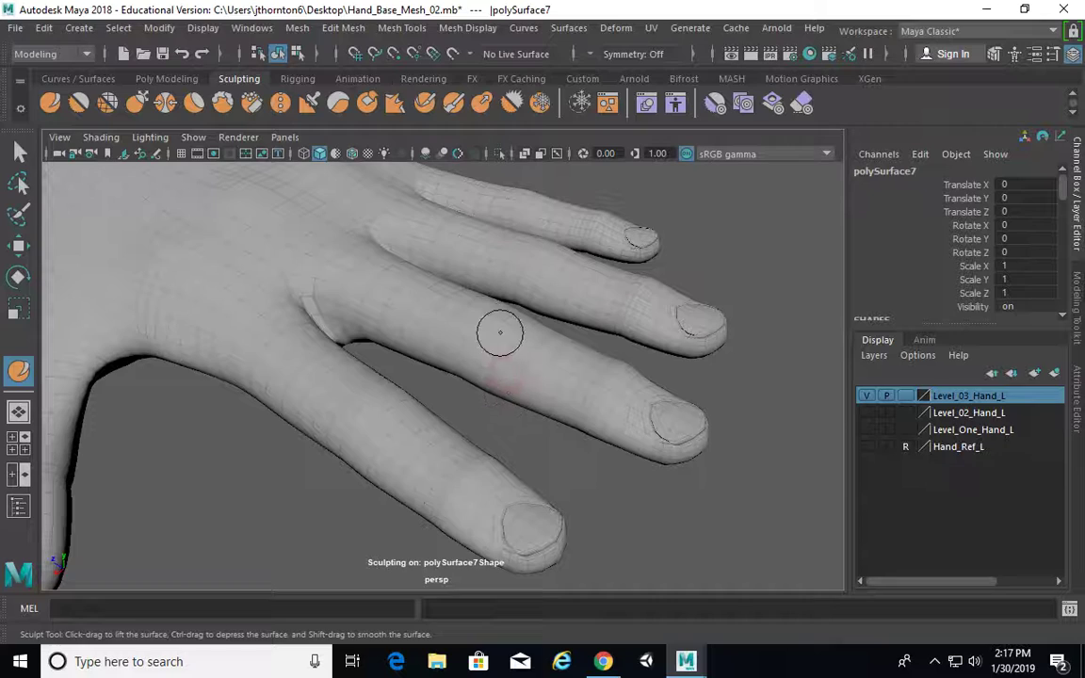
{"action": "left_click_drag", "start_coordinate": [497, 326], "coordinate": [455, 353], "text": "alt"}
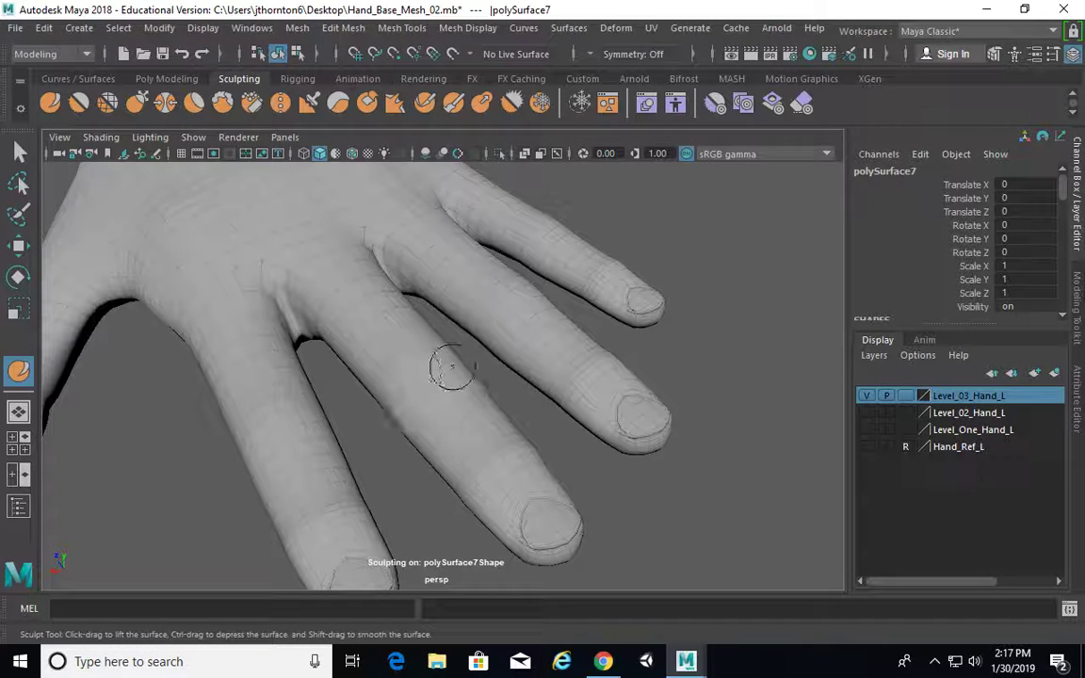
{"action": "left_click_drag", "start_coordinate": [398, 355], "coordinate": [528, 267], "text": "alt"}
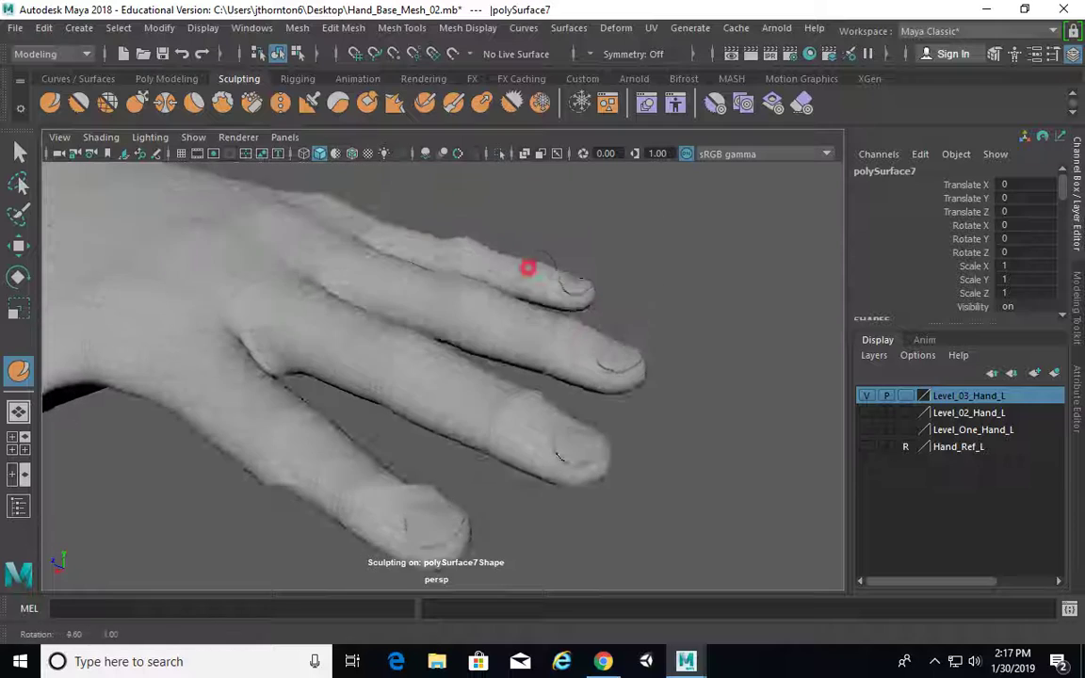
{"action": "left_click_drag", "start_coordinate": [470, 236], "coordinate": [443, 383], "text": "alt"}
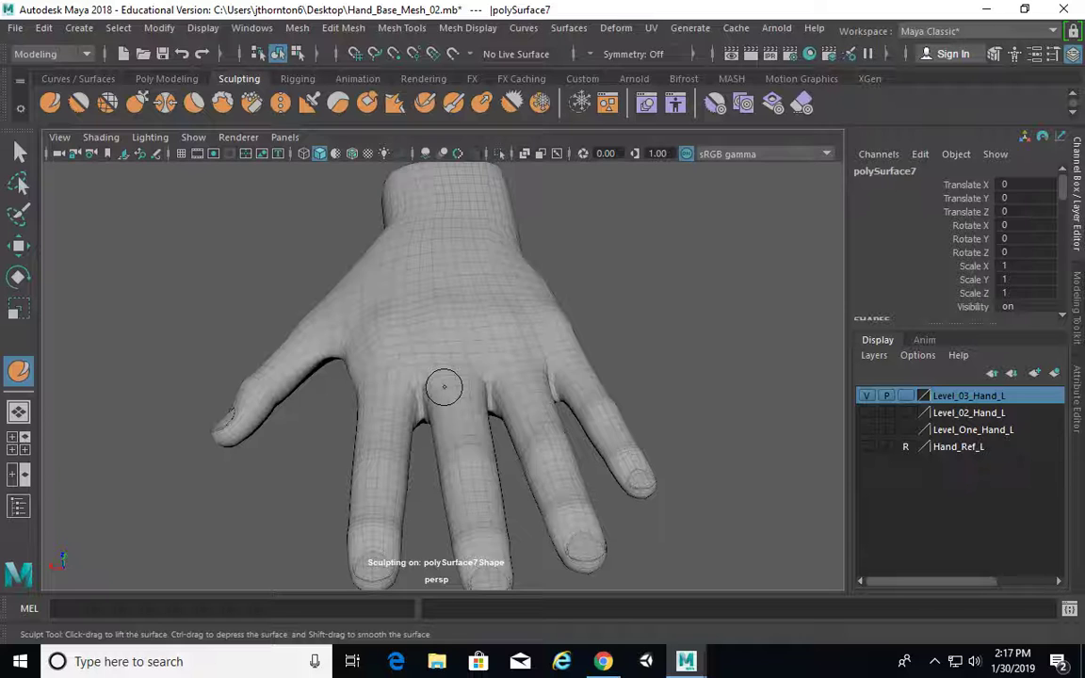
Shape the knuckles and tendon lines across the back of the hand with a resized Sculpt brush.
{"action": "mouse_move", "coordinate": [564, 366]}
{"action": "left_mouse_down", "text": "alt"}
{"action": "mouse_move", "coordinate": [513, 331]}
{"action": "mouse_move", "coordinate": [453, 375]}
{"action": "left_mouse_up", "text": "alt"}
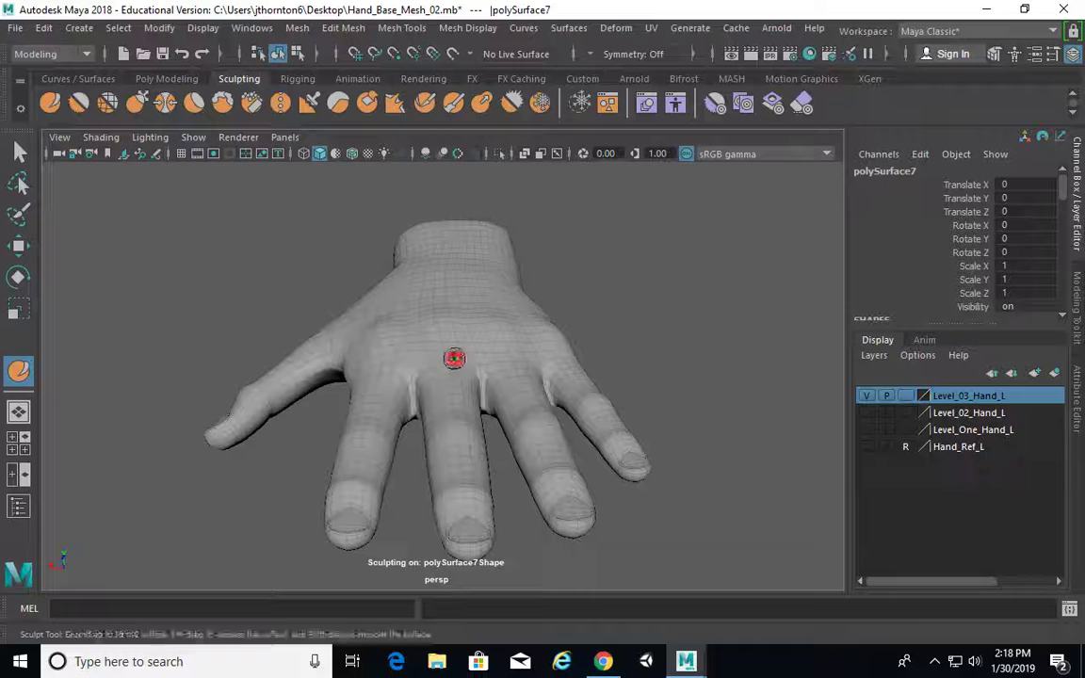
{"action": "left_click_drag", "start_coordinate": [454, 358], "coordinate": [477, 392]}
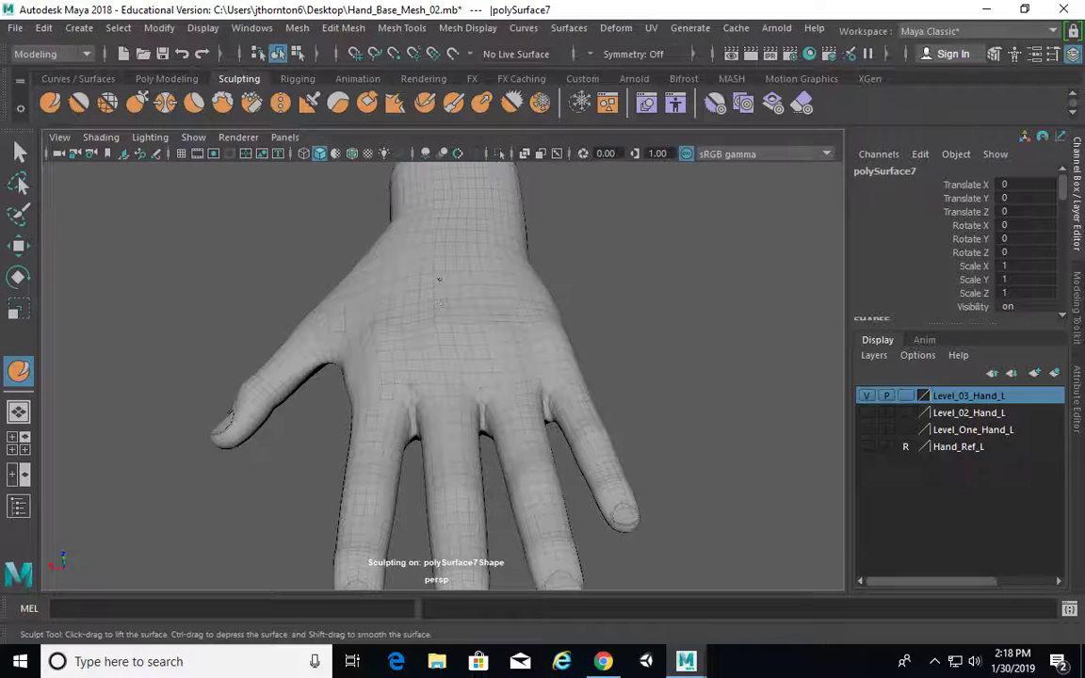
{"action": "left_click_drag", "start_coordinate": [491, 282], "coordinate": [502, 403], "text": "alt"}
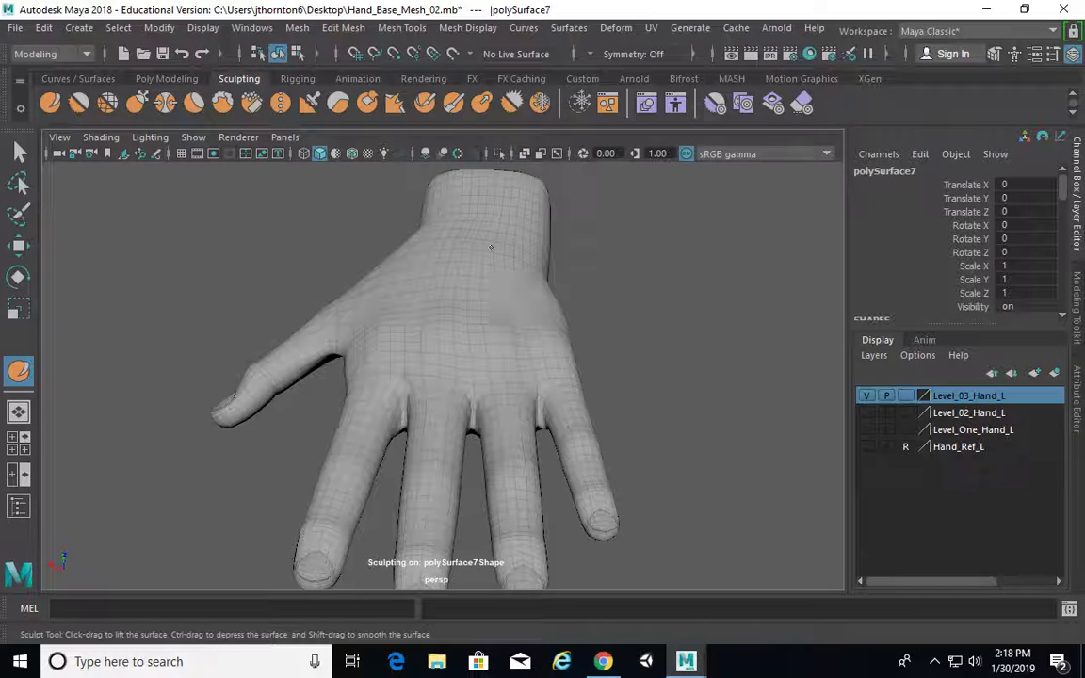
{"action": "left_click_drag", "start_coordinate": [490, 247], "coordinate": [557, 444], "text": "alt"}
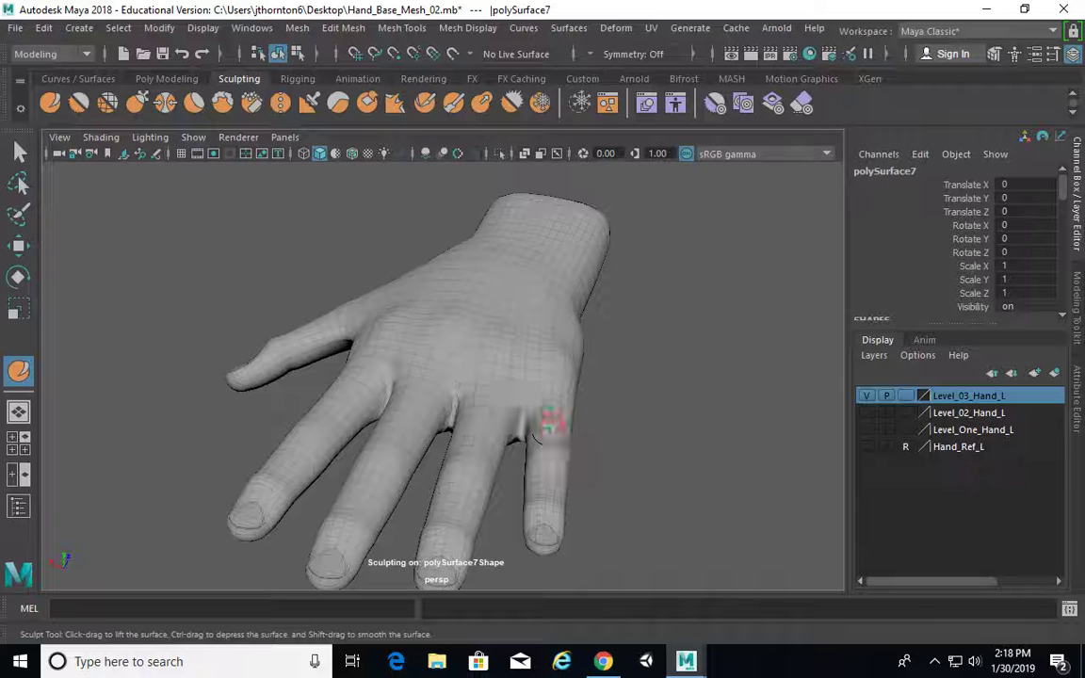
{"action": "mouse_move", "coordinate": [538, 267]}
{"action": "left_mouse_down", "text": "alt"}
{"action": "mouse_move", "coordinate": [765, 317]}
{"action": "mouse_move", "coordinate": [492, 363]}
{"action": "mouse_move", "coordinate": [527, 386]}
{"action": "left_mouse_up", "text": "alt"}
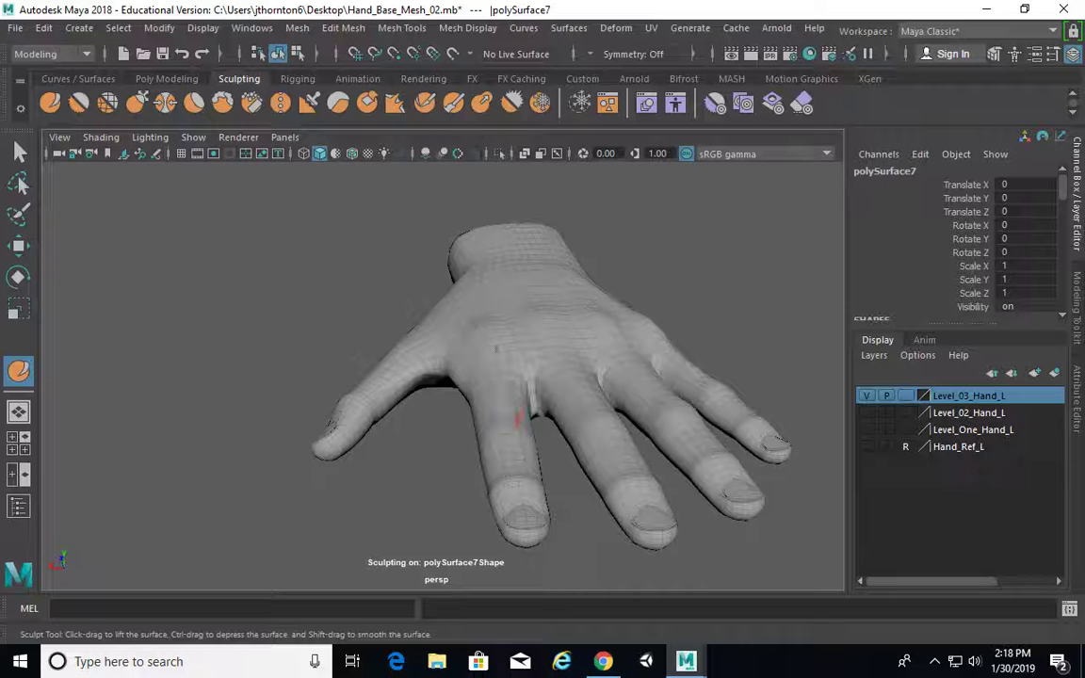
{"action": "mouse_move", "coordinate": [492, 268]}
{"action": "left_mouse_down", "text": "alt"}
{"action": "mouse_move", "coordinate": [635, 327]}
{"action": "mouse_move", "coordinate": [525, 391]}
{"action": "left_mouse_up", "text": "alt"}
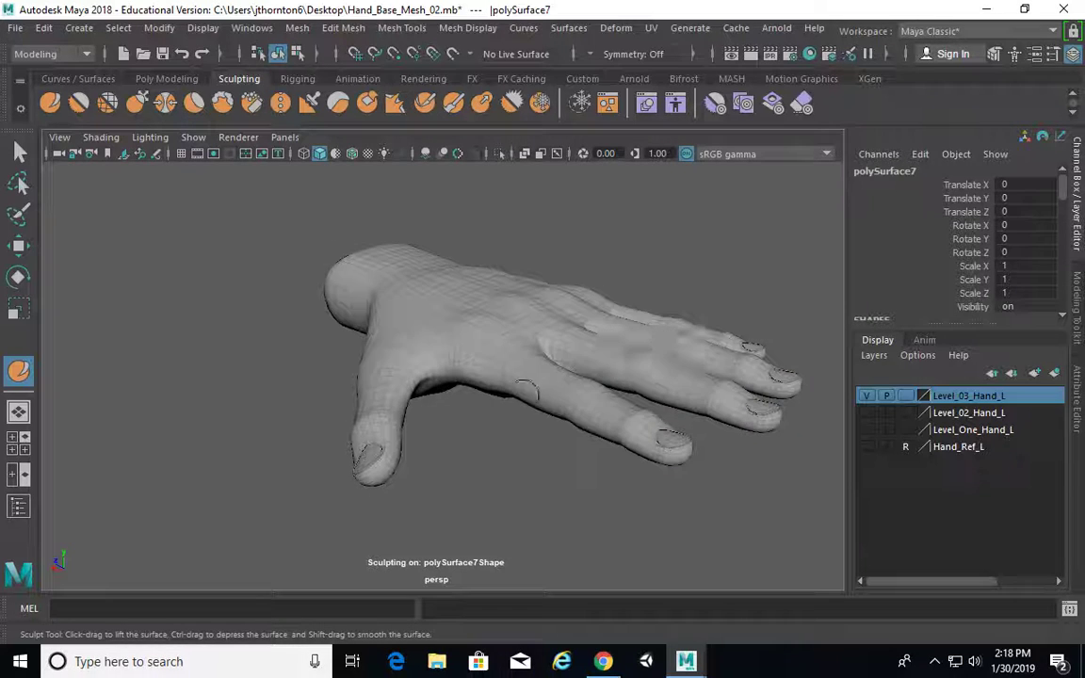
Examine the hand from the thumb side, checking the knuckles and the profile of the hand's back.
{"action": "left_click_drag", "start_coordinate": [492, 273], "coordinate": [511, 290], "text": "alt"}
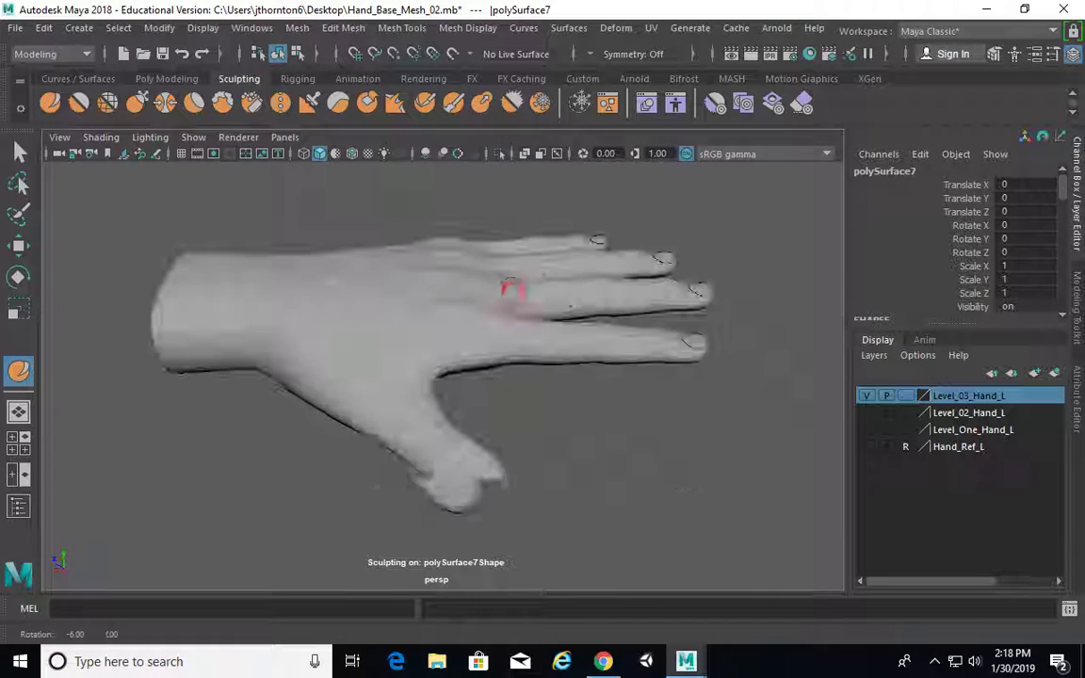
{"action": "right_click_drag", "start_coordinate": [513, 290], "coordinate": [657, 312], "text": "alt"}
{"action": "left_click_drag", "start_coordinate": [634, 313], "coordinate": [582, 299], "text": "alt"}
{"action": "right_click_drag", "start_coordinate": [441, 307], "coordinate": [365, 293], "text": "alt"}
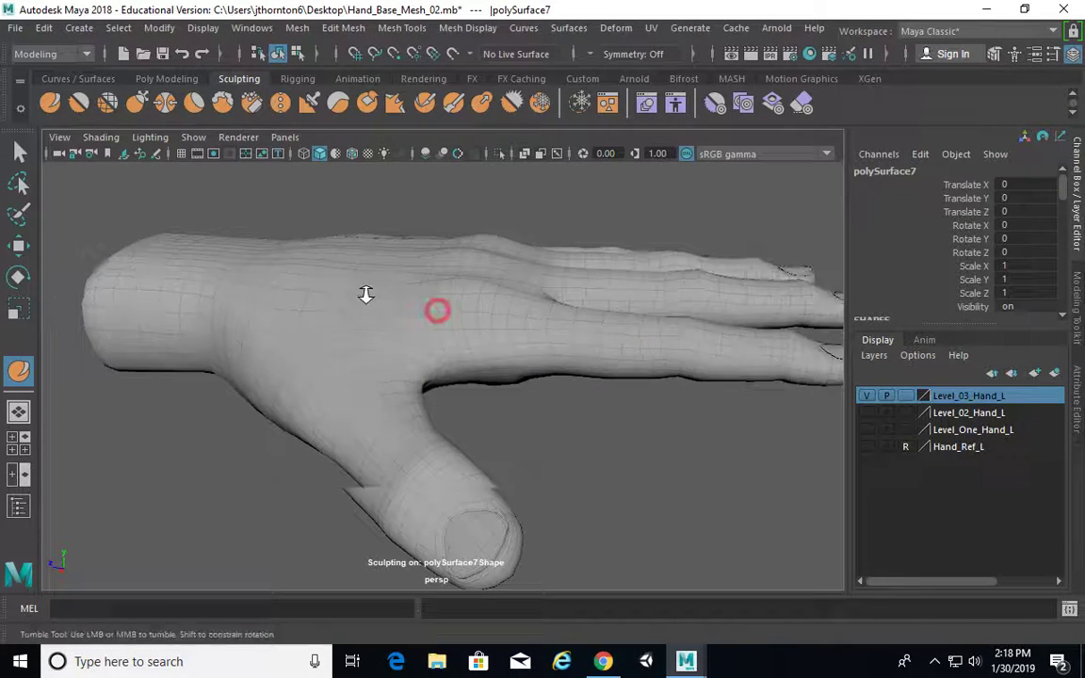
{"action": "left_click_drag", "start_coordinate": [366, 293], "coordinate": [360, 254], "text": "alt"}
{"action": "mouse_move", "coordinate": [365, 208]}
{"action": "left_mouse_down", "text": "alt"}
{"action": "mouse_move", "coordinate": [547, 278]}
{"action": "mouse_move", "coordinate": [462, 296]}
{"action": "mouse_move", "coordinate": [516, 300]}
{"action": "left_mouse_up", "text": "alt"}
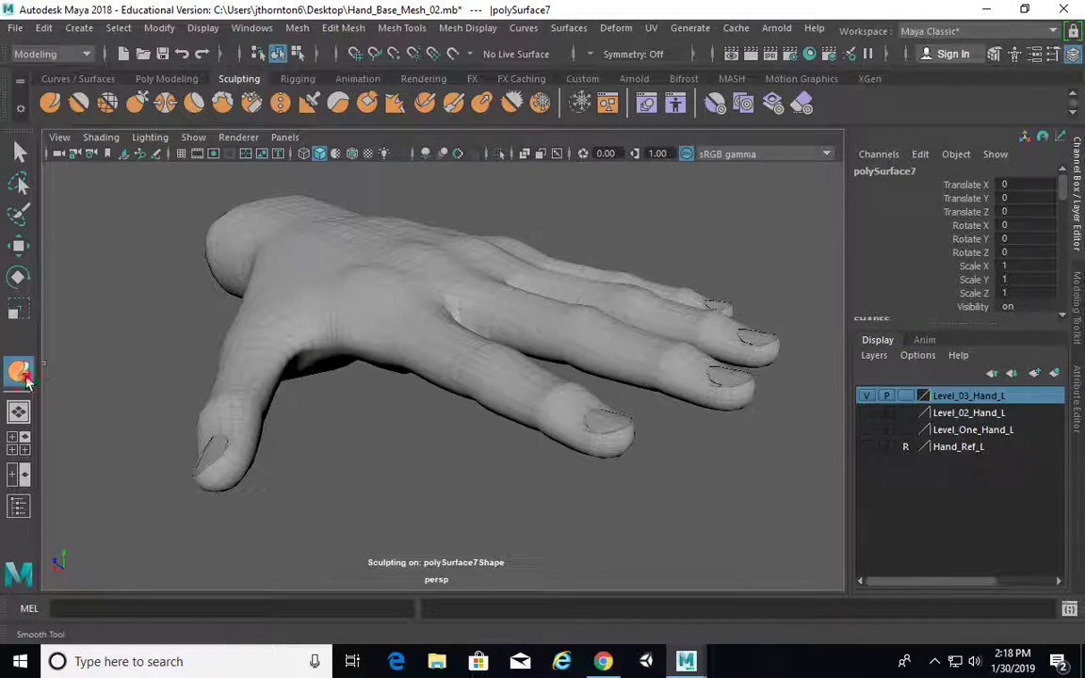
Turn off the wireframe display in the Sculpt Tool settings and minimize the settings window.
{"action": "double_click", "coordinate": [23, 373]}
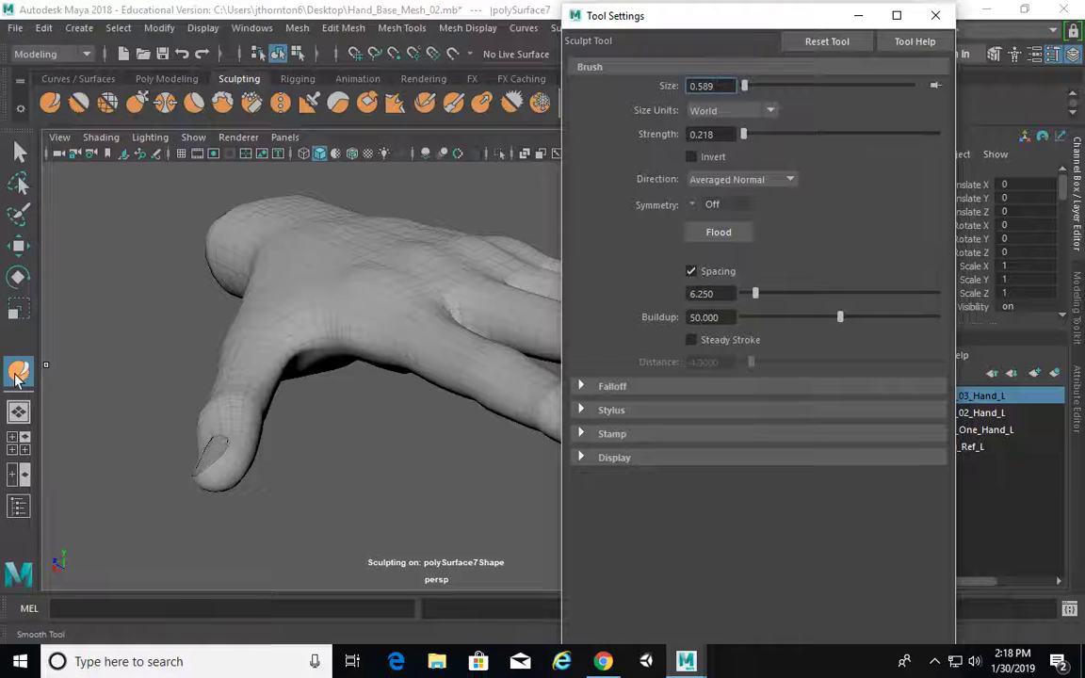
{"action": "left_click_drag", "start_coordinate": [681, 23], "coordinate": [165, 35]}
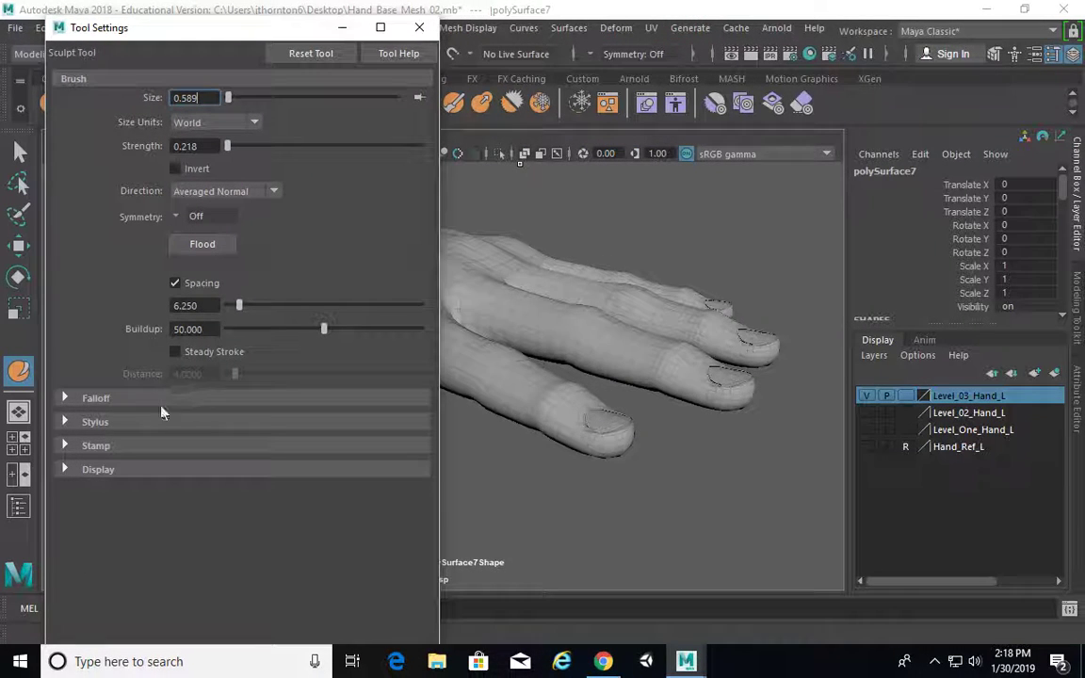
{"action": "left_click", "coordinate": [98, 470]}
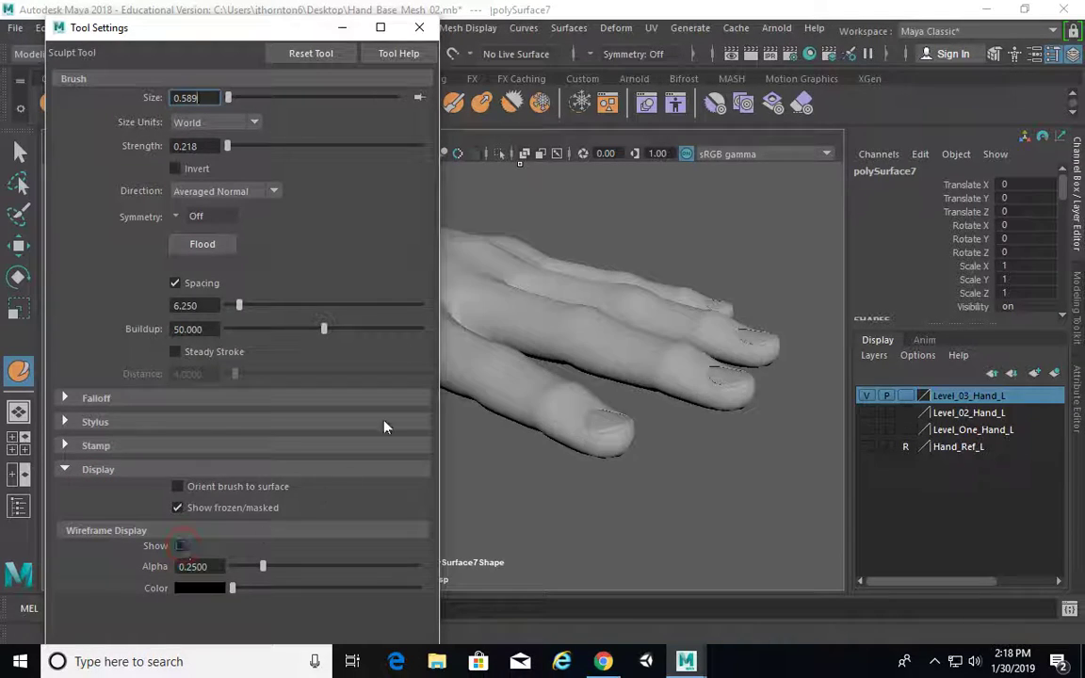
{"action": "left_click", "coordinate": [342, 27]}
Refine the back and little-finger side of the hand toward the wrist.
{"action": "left_click_drag", "start_coordinate": [624, 208], "coordinate": [576, 271], "text": "alt"}
{"action": "left_click_drag", "start_coordinate": [341, 276], "coordinate": [461, 330], "text": "alt"}
{"action": "left_click_drag", "start_coordinate": [363, 324], "coordinate": [479, 287], "text": "alt"}
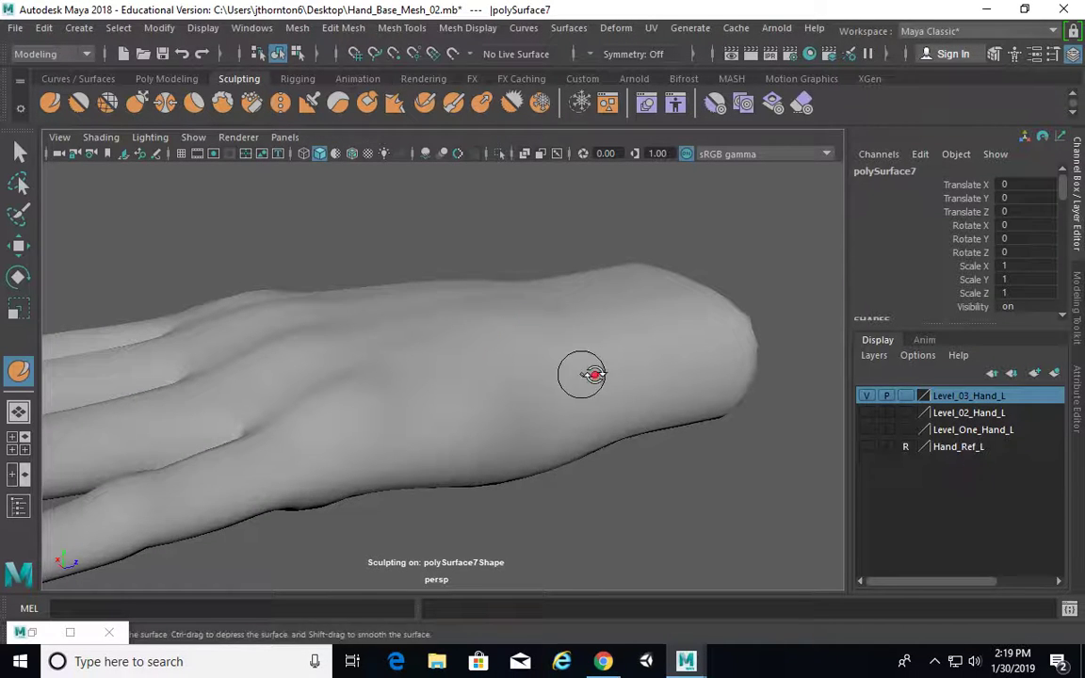
Sculpt the area where the thumb's base meets the wrist with a resized brush, and undo the last stroke.
{"action": "left_click_drag", "start_coordinate": [581, 375], "coordinate": [479, 476], "text": "alt"}
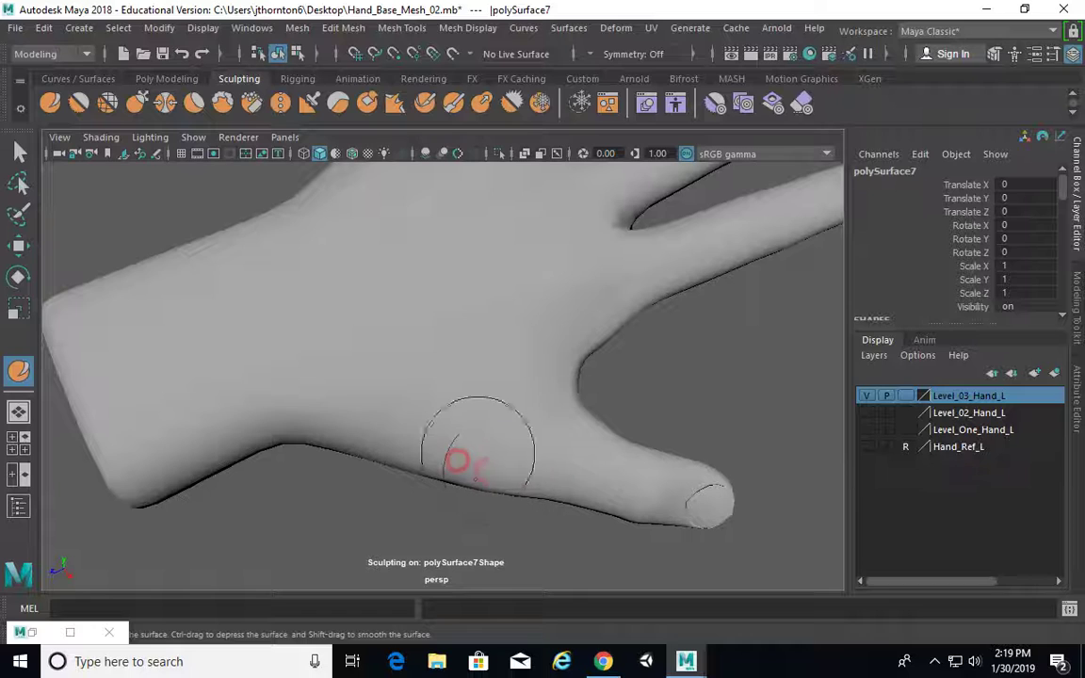
{"action": "left_click_drag", "start_coordinate": [516, 492], "coordinate": [456, 411], "text": "alt"}
{"action": "left_click_drag", "start_coordinate": [382, 374], "coordinate": [295, 371], "text": "alt"}
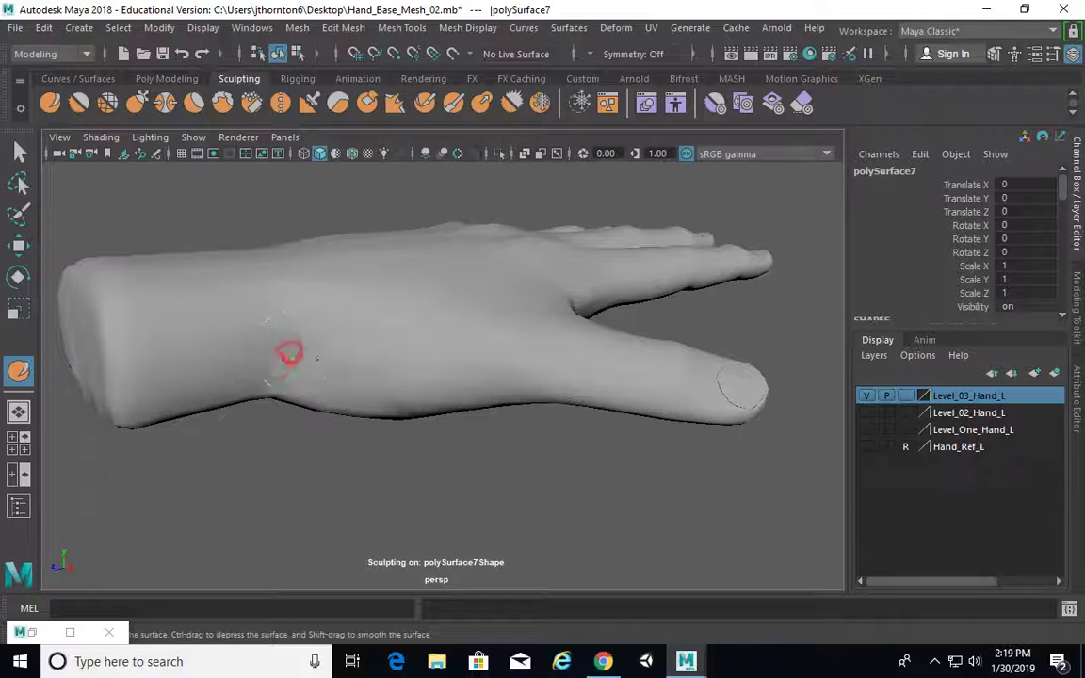
{"action": "mouse_move", "coordinate": [393, 377]}
{"action": "left_mouse_down", "text": "alt"}
{"action": "mouse_move", "coordinate": [381, 430]}
{"action": "mouse_move", "coordinate": [417, 398]}
{"action": "mouse_move", "coordinate": [407, 419]}
{"action": "left_mouse_up", "text": "alt"}
{"action": "key", "text": "ctrl+z"}
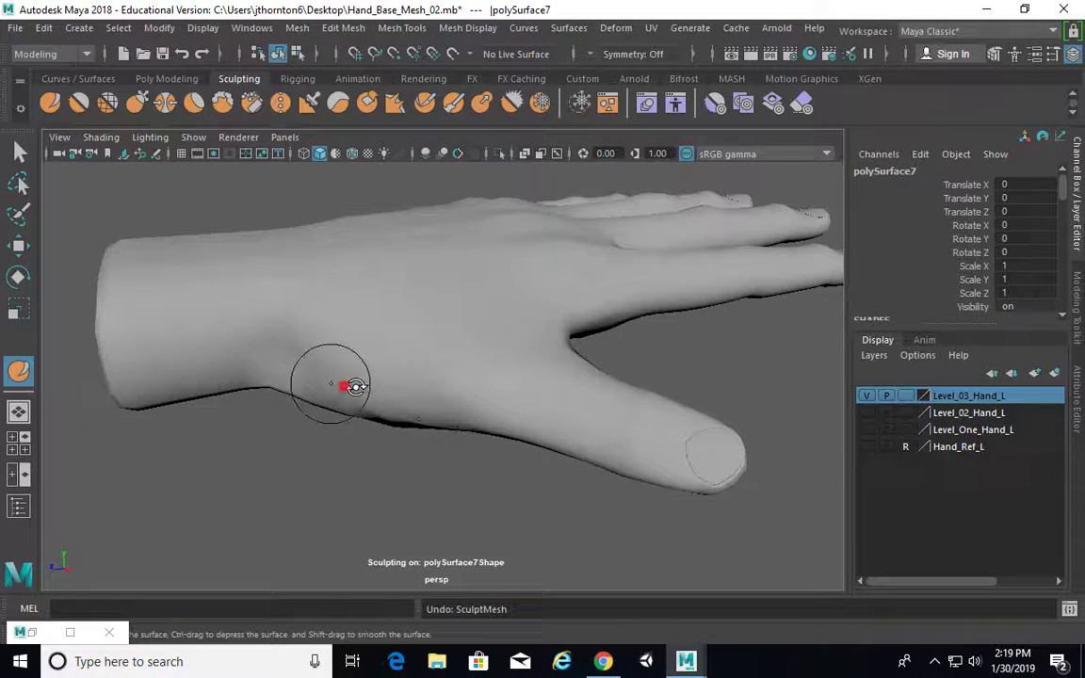
Deepen the hollow between the wrist and the thumb's base and smooth the surface around it.
{"action": "left_click_drag", "start_coordinate": [354, 386], "coordinate": [386, 377], "text": "alt"}
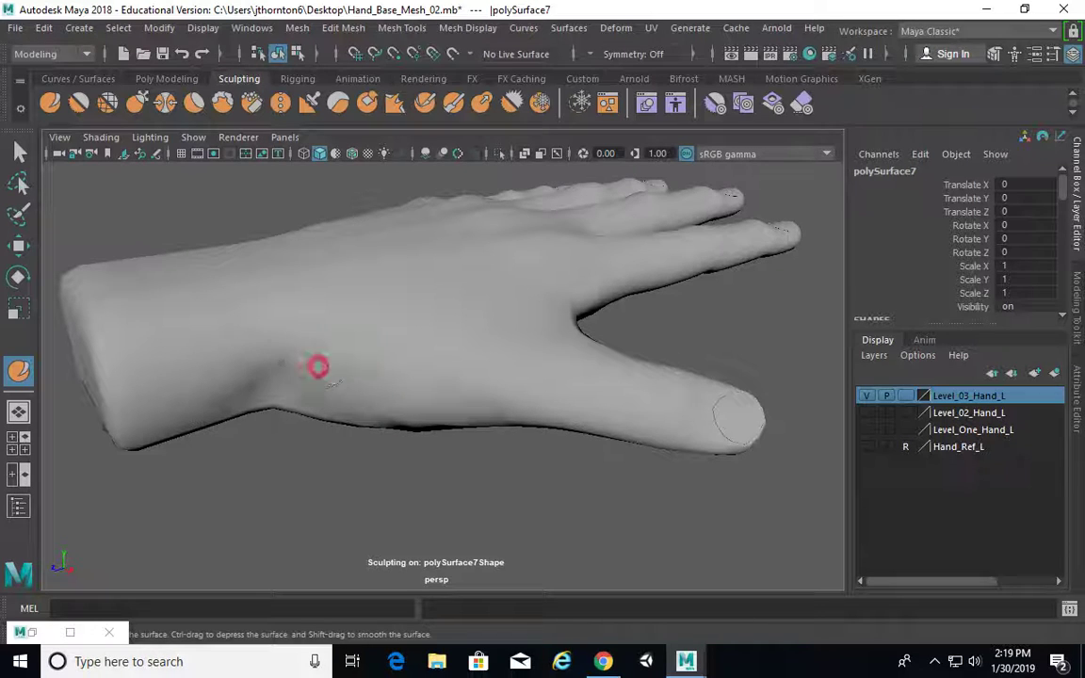
{"action": "left_click_drag", "start_coordinate": [344, 372], "coordinate": [441, 343], "text": "alt"}
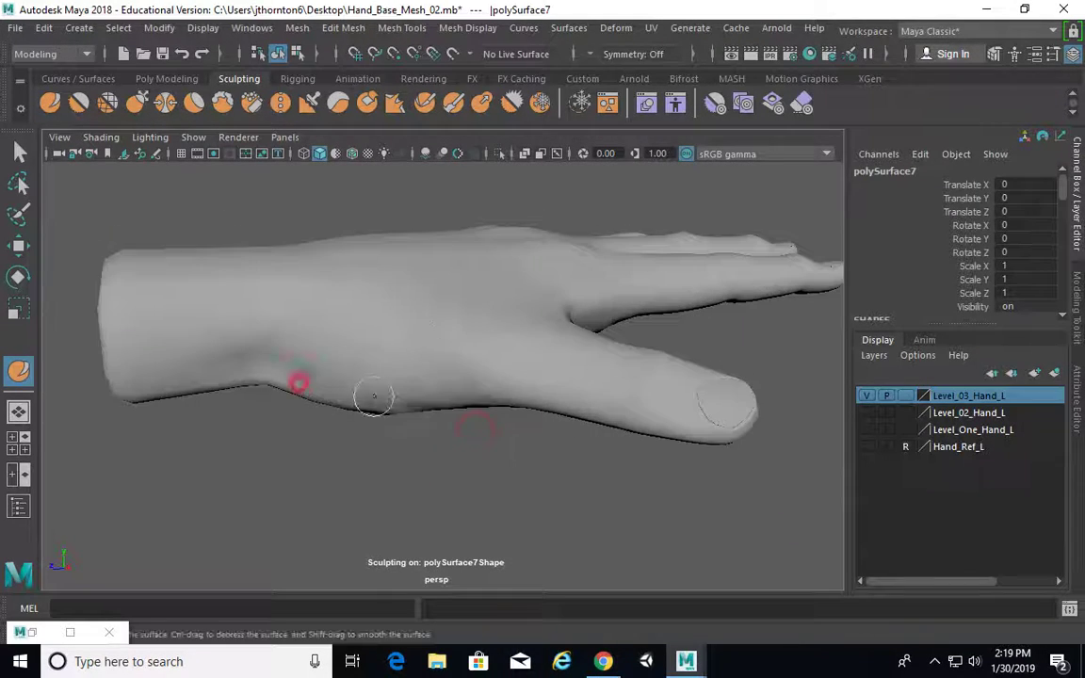
{"action": "left_click_drag", "start_coordinate": [373, 396], "coordinate": [590, 322], "text": "alt"}
{"action": "mouse_move", "coordinate": [533, 298]}
{"action": "left_mouse_down"}
{"action": "mouse_move", "coordinate": [558, 280]}
{"action": "mouse_move", "coordinate": [605, 387]}
{"action": "mouse_move", "coordinate": [529, 247]}
{"action": "mouse_move", "coordinate": [533, 186]}
{"action": "mouse_move", "coordinate": [511, 262]}
{"action": "mouse_move", "coordinate": [519, 278]}
{"action": "mouse_move", "coordinate": [485, 249]}
{"action": "mouse_move", "coordinate": [530, 279]}
{"action": "left_mouse_up"}
Sculpt tendon ridges on the underside of the wrist near its cut end.
{"action": "left_click_drag", "start_coordinate": [515, 418], "coordinate": [638, 362], "text": "alt"}
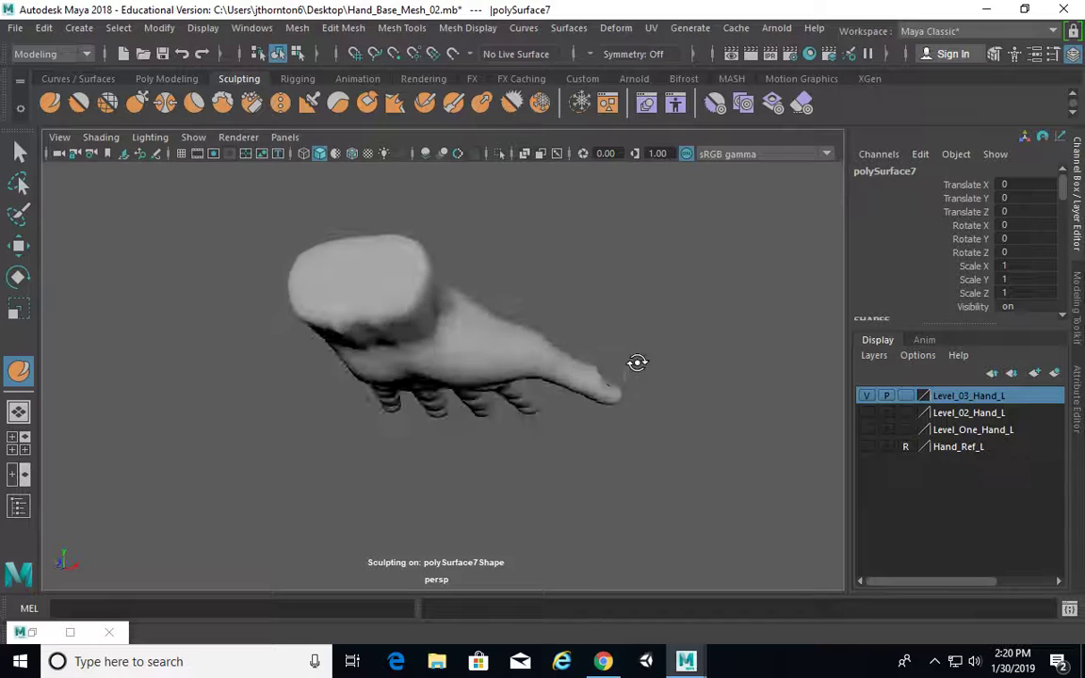
{"action": "right_click_drag", "start_coordinate": [330, 326], "coordinate": [411, 294], "text": "alt"}
{"action": "middle_click_drag", "start_coordinate": [410, 294], "coordinate": [538, 382], "text": "alt"}
{"action": "left_click_drag", "start_coordinate": [538, 383], "coordinate": [403, 322], "text": "alt"}
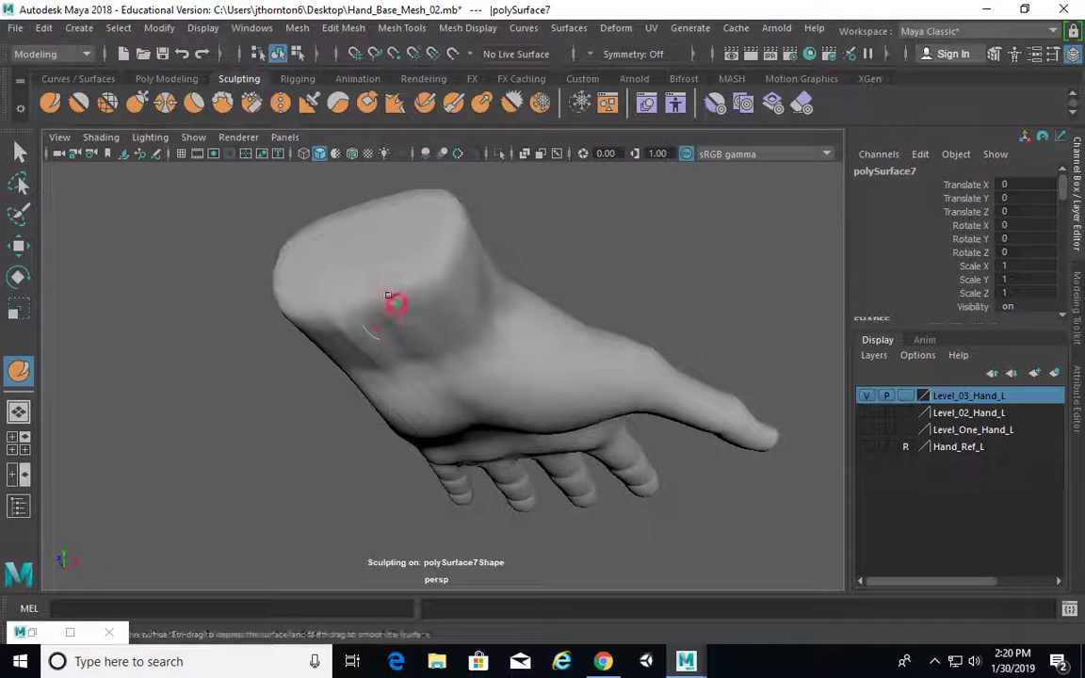
{"action": "mouse_move", "coordinate": [387, 295]}
{"action": "left_mouse_down", "text": "alt"}
{"action": "mouse_move", "coordinate": [395, 438]}
{"action": "mouse_move", "coordinate": [216, 484]}
{"action": "mouse_move", "coordinate": [149, 446]}
{"action": "mouse_move", "coordinate": [42, 444]}
{"action": "mouse_move", "coordinate": [339, 508]}
{"action": "mouse_move", "coordinate": [299, 505]}
{"action": "mouse_move", "coordinate": [418, 362]}
{"action": "mouse_move", "coordinate": [513, 389]}
{"action": "mouse_move", "coordinate": [508, 453]}
{"action": "left_mouse_up", "text": "alt"}
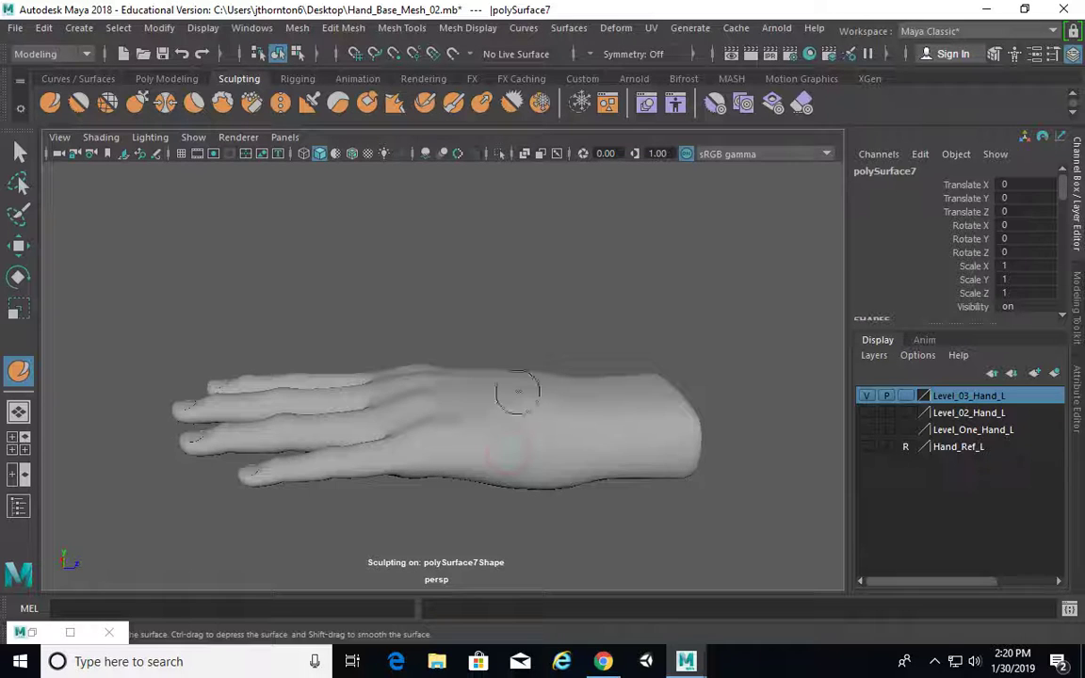
Refine the finger knuckles and the webbing between the fingers on the back of the hand.
{"action": "mouse_move", "coordinate": [513, 393]}
{"action": "left_mouse_down", "text": "alt"}
{"action": "mouse_move", "coordinate": [453, 380]}
{"action": "mouse_move", "coordinate": [465, 449]}
{"action": "mouse_move", "coordinate": [474, 353]}
{"action": "mouse_move", "coordinate": [484, 353]}
{"action": "mouse_move", "coordinate": [523, 396]}
{"action": "mouse_move", "coordinate": [376, 410]}
{"action": "mouse_move", "coordinate": [468, 355]}
{"action": "left_mouse_up", "text": "alt"}
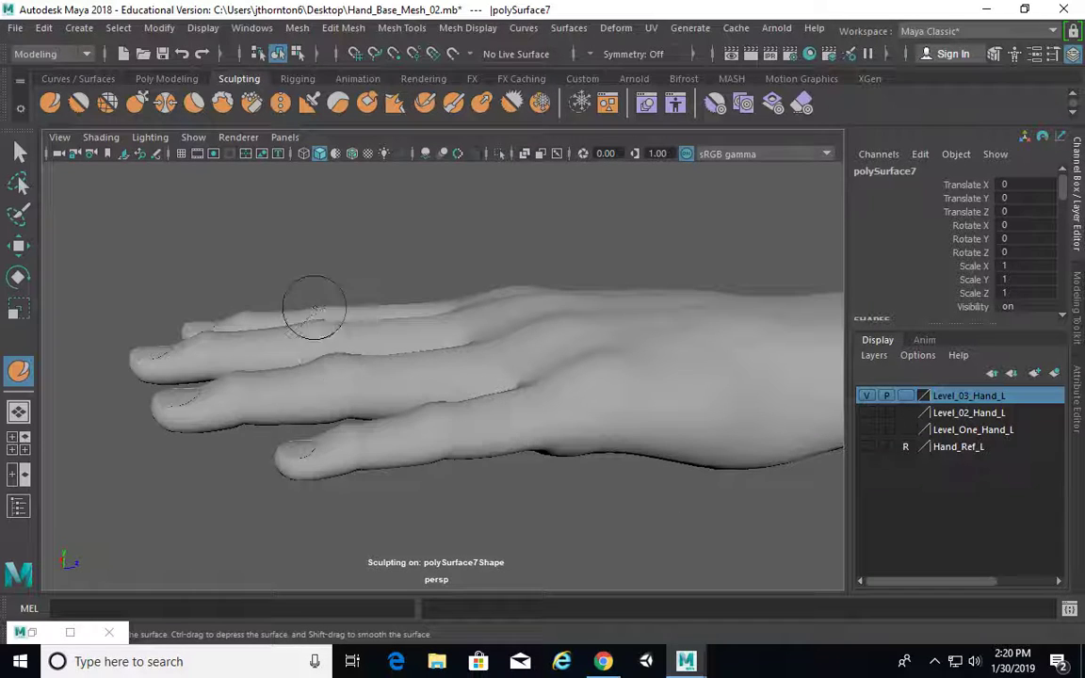
{"action": "left_click_drag", "start_coordinate": [314, 308], "coordinate": [480, 387], "text": "alt"}
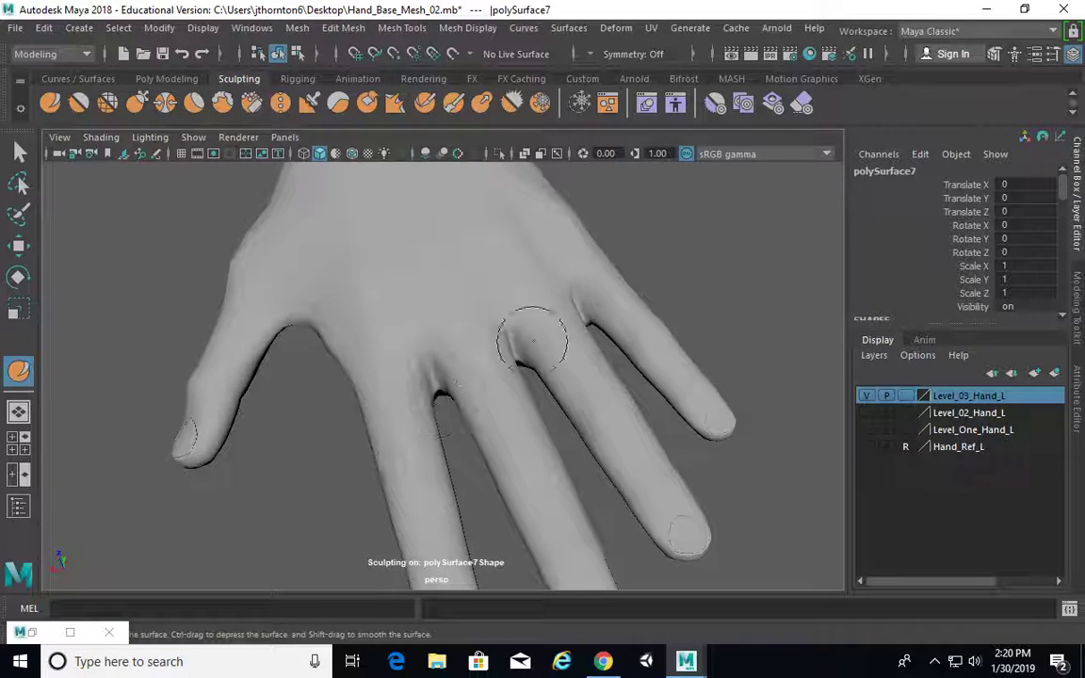
{"action": "left_click_drag", "start_coordinate": [532, 340], "coordinate": [508, 350], "text": "alt"}
Shape the thumb's knuckle and the area around its nail with a smaller Sculpt brush.
{"action": "right_click_drag", "start_coordinate": [429, 401], "coordinate": [506, 396], "text": "alt"}
{"action": "left_click_drag", "start_coordinate": [506, 395], "coordinate": [506, 457], "text": "alt"}
{"action": "right_click_drag", "start_coordinate": [475, 462], "coordinate": [586, 445], "text": "alt"}
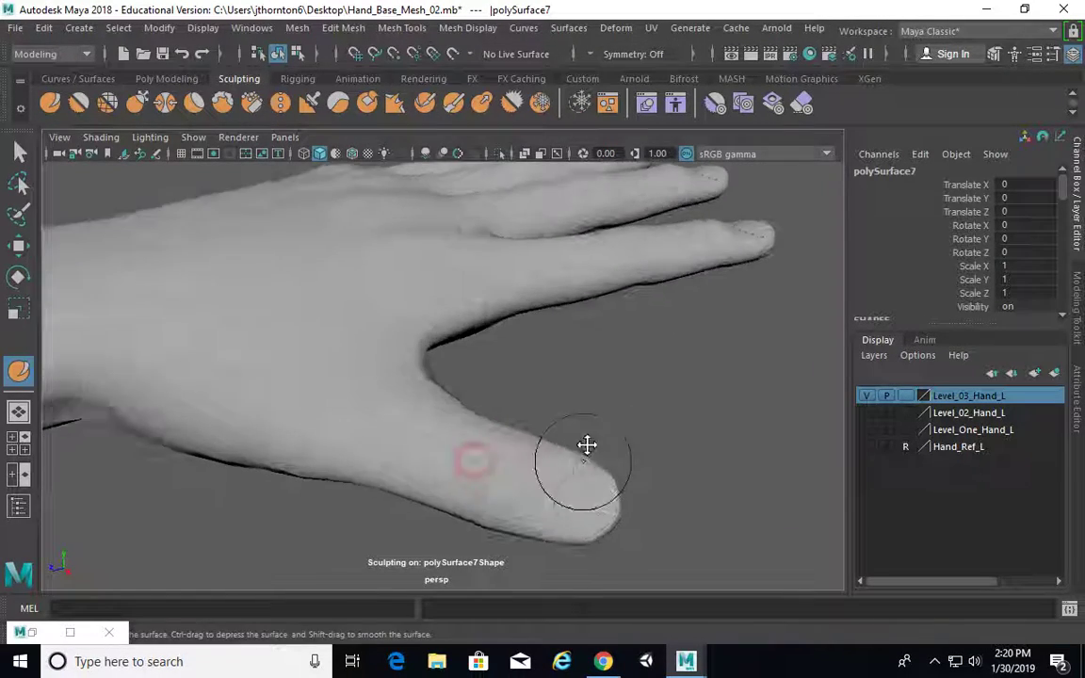
{"action": "left_click_drag", "start_coordinate": [587, 444], "coordinate": [588, 405], "text": "alt"}
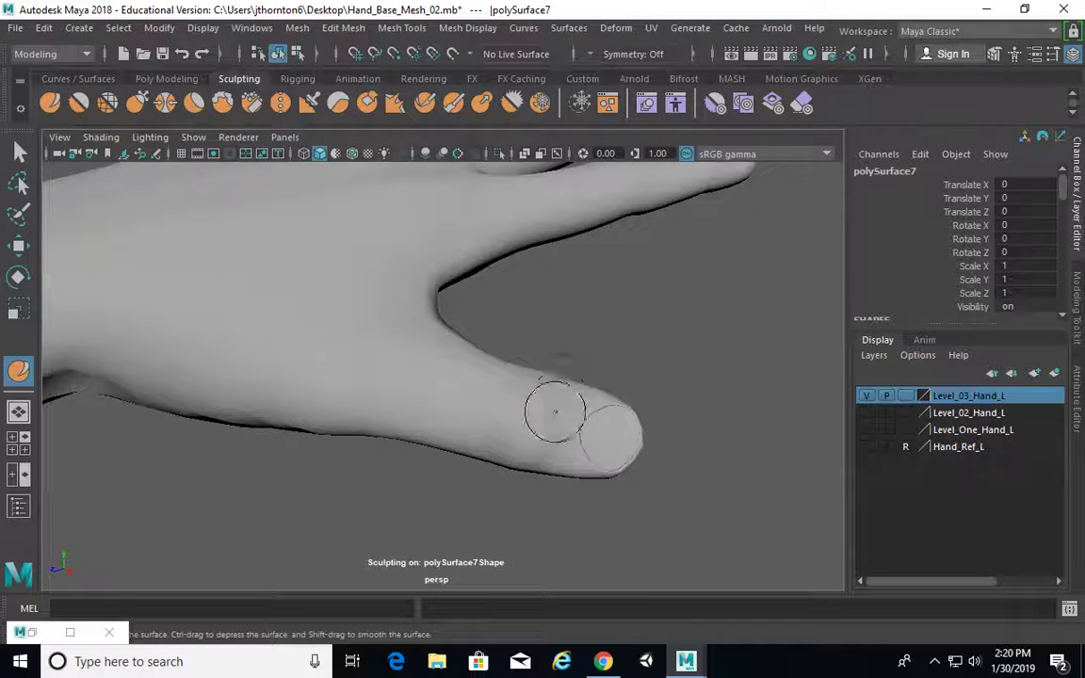
{"action": "left_click_drag", "start_coordinate": [555, 412], "coordinate": [513, 306], "text": "alt"}
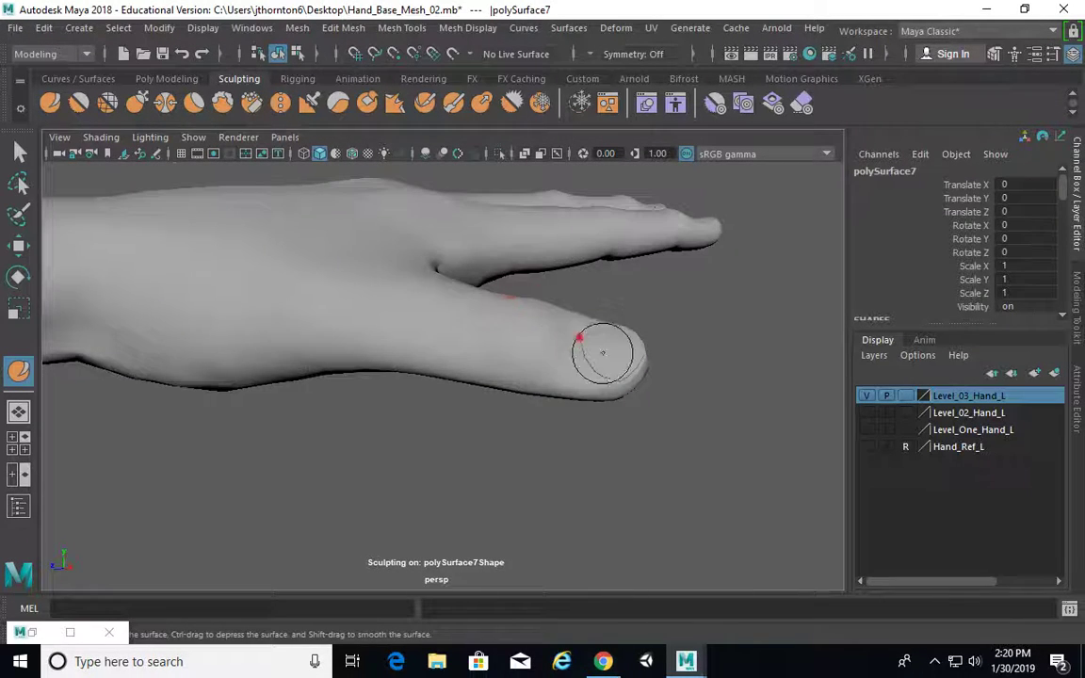
{"action": "left_click_drag", "start_coordinate": [603, 352], "coordinate": [518, 428], "text": "alt"}
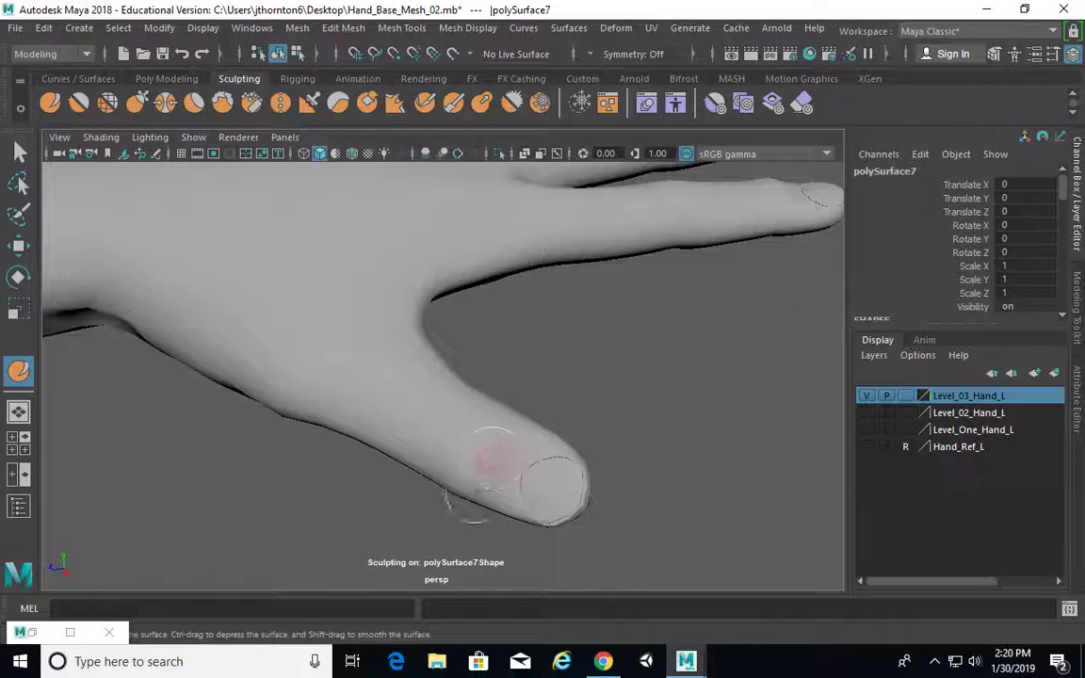
Leave the Sculpt tool for the Select tool and review the whole hand mesh from above.
{"action": "mouse_move", "coordinate": [590, 460]}
{"action": "left_mouse_down", "text": "alt"}
{"action": "mouse_move", "coordinate": [419, 424]}
{"action": "mouse_move", "coordinate": [324, 312]}
{"action": "mouse_move", "coordinate": [574, 359]}
{"action": "mouse_move", "coordinate": [635, 424]}
{"action": "mouse_move", "coordinate": [771, 387]}
{"action": "mouse_move", "coordinate": [662, 216]}
{"action": "mouse_move", "coordinate": [627, 291]}
{"action": "mouse_move", "coordinate": [464, 323]}
{"action": "mouse_move", "coordinate": [540, 458]}
{"action": "mouse_move", "coordinate": [528, 450]}
{"action": "mouse_move", "coordinate": [667, 428]}
{"action": "mouse_move", "coordinate": [654, 378]}
{"action": "mouse_move", "coordinate": [310, 383]}
{"action": "mouse_move", "coordinate": [337, 385]}
{"action": "mouse_move", "coordinate": [504, 317]}
{"action": "mouse_move", "coordinate": [666, 325]}
{"action": "mouse_move", "coordinate": [683, 308]}
{"action": "mouse_move", "coordinate": [680, 349]}
{"action": "mouse_move", "coordinate": [626, 442]}
{"action": "left_mouse_up", "text": "alt"}
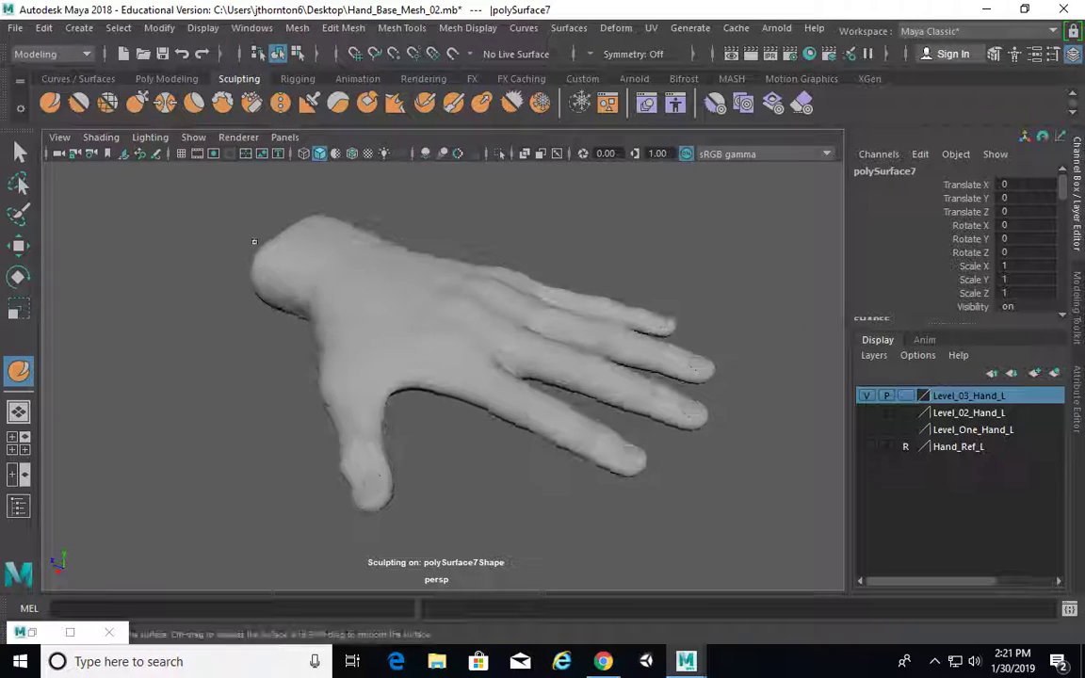
{"action": "left_click", "coordinate": [23, 154]}
{"action": "left_click_drag", "start_coordinate": [674, 294], "coordinate": [583, 311], "text": "alt"}
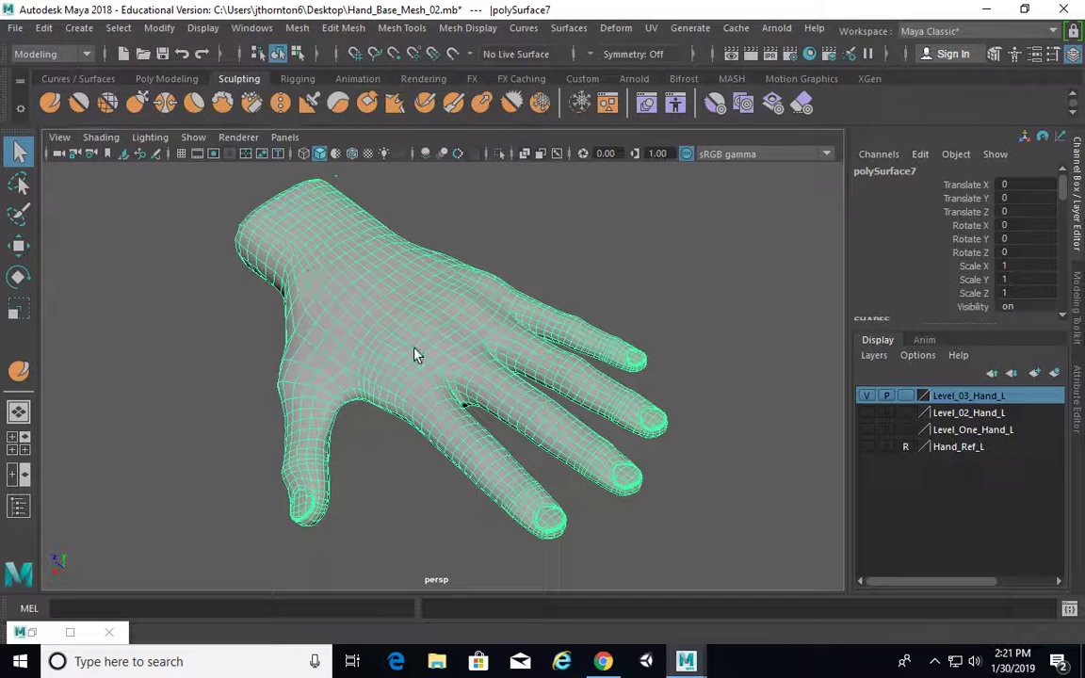
{"action": "left_click_drag", "start_coordinate": [415, 355], "coordinate": [459, 347], "text": "alt"}
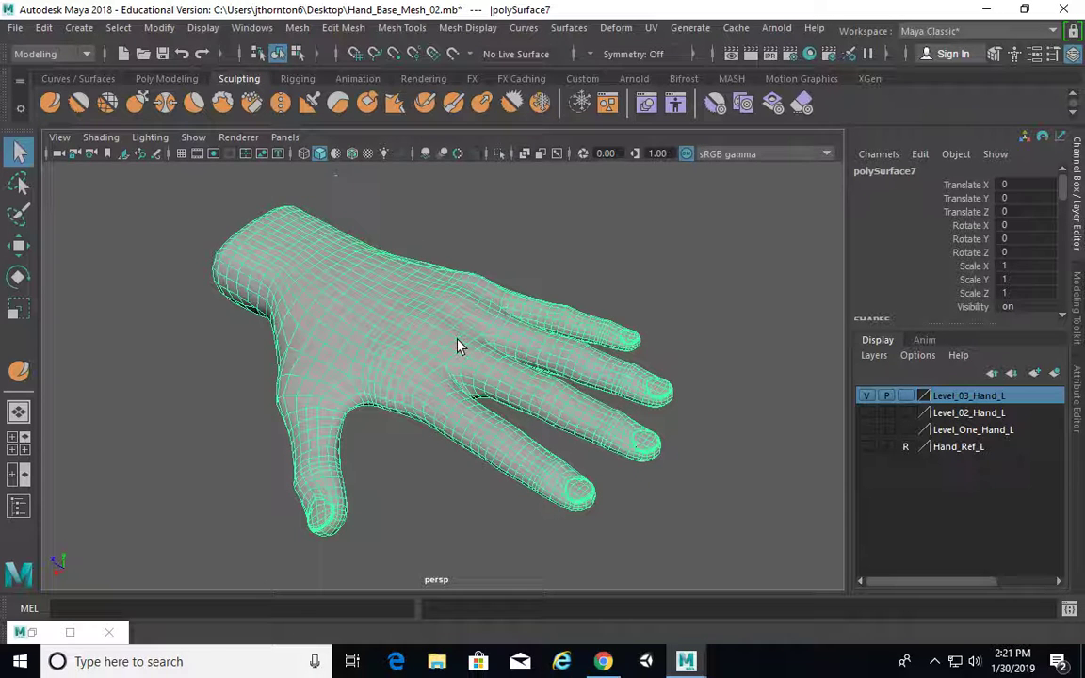
Raise the wrist-bone bump on the little-finger side of the back of the wrist with the Sculpt tool.
{"action": "left_click", "coordinate": [654, 272]}
{"action": "left_click_drag", "start_coordinate": [653, 272], "coordinate": [432, 364], "text": "alt"}
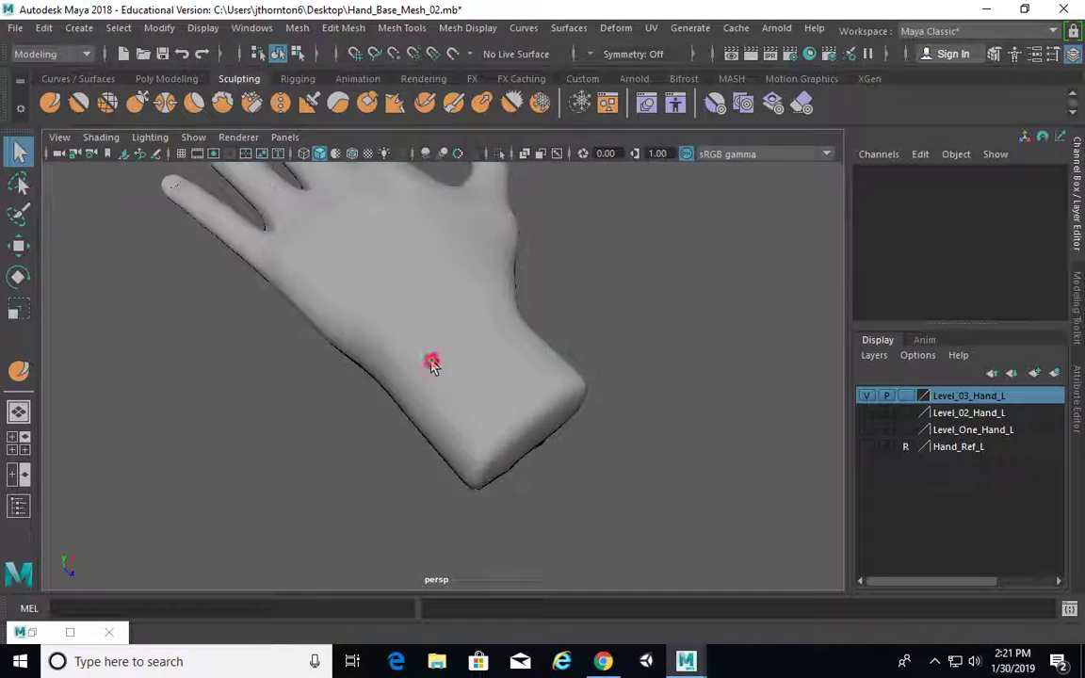
{"action": "left_click", "coordinate": [458, 416]}
{"action": "left_click_drag", "start_coordinate": [458, 417], "coordinate": [513, 429], "text": "alt"}
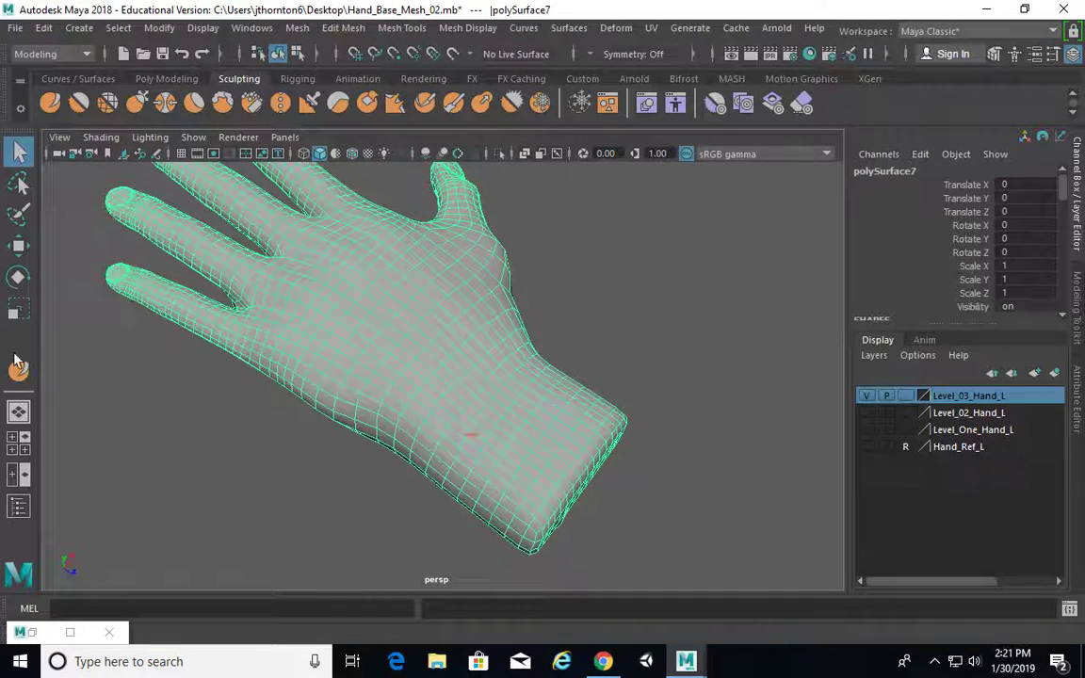
{"action": "left_click", "coordinate": [17, 368]}
{"action": "mouse_move", "coordinate": [478, 390]}
{"action": "left_mouse_down", "text": "alt"}
{"action": "mouse_move", "coordinate": [528, 353]}
{"action": "mouse_move", "coordinate": [535, 367]}
{"action": "mouse_move", "coordinate": [573, 366]}
{"action": "left_mouse_up", "text": "alt"}
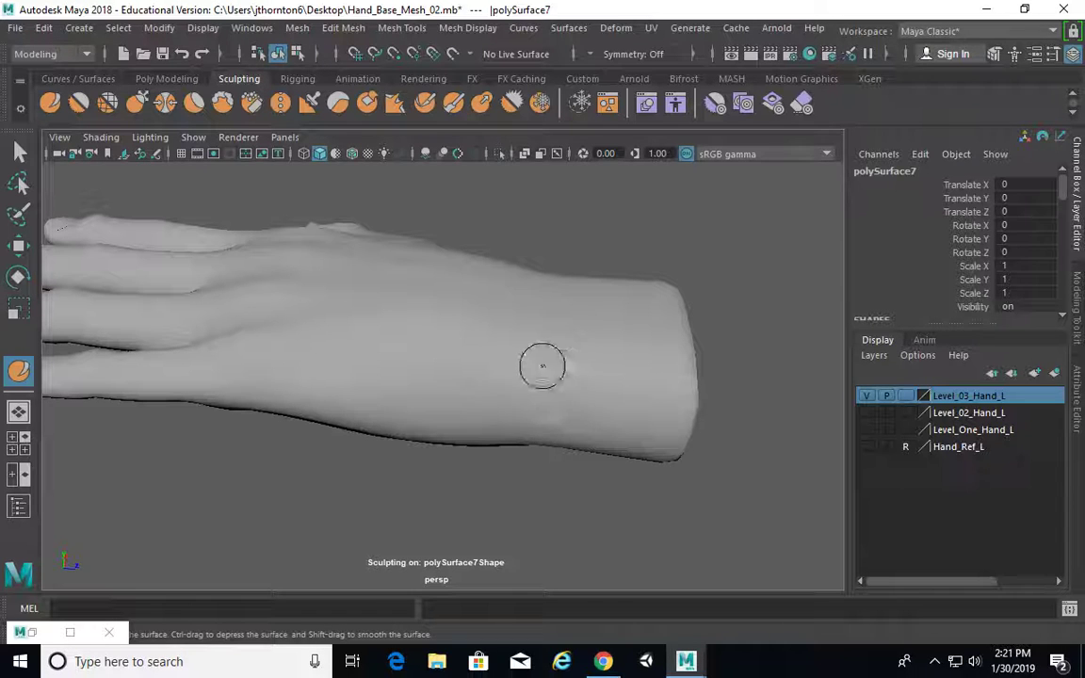
{"action": "mouse_move", "coordinate": [524, 374]}
{"action": "left_mouse_down"}
{"action": "mouse_move", "coordinate": [562, 373]}
{"action": "mouse_move", "coordinate": [562, 359]}
{"action": "mouse_move", "coordinate": [634, 363]}
{"action": "mouse_move", "coordinate": [658, 335]}
{"action": "left_mouse_up"}
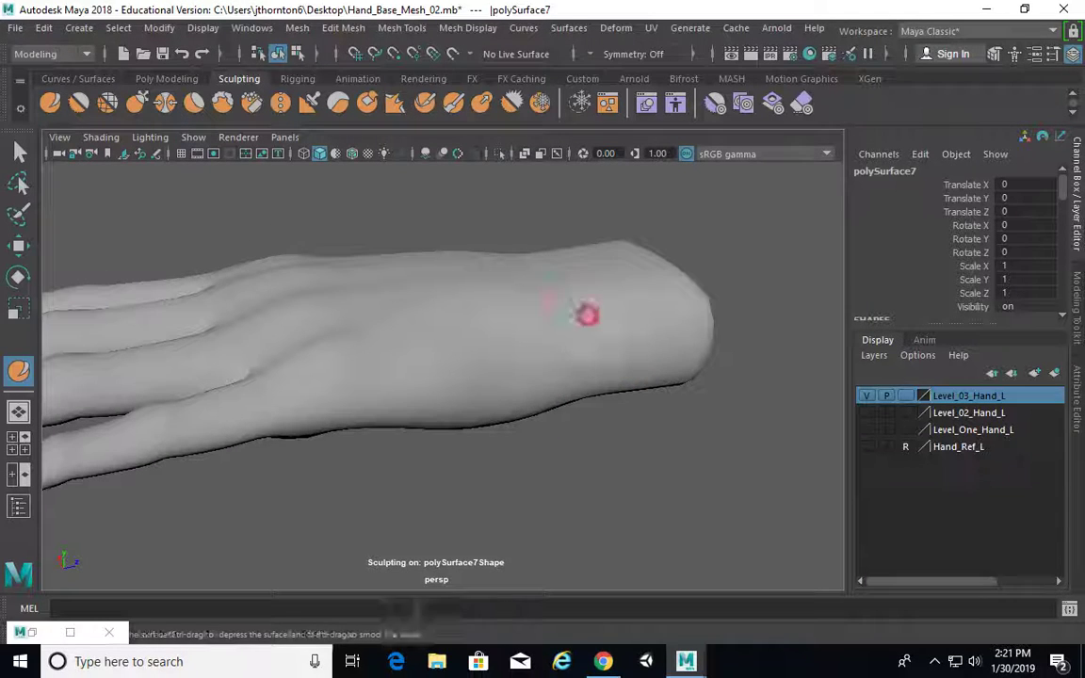
{"action": "left_click_drag", "start_coordinate": [577, 311], "coordinate": [617, 326], "text": "alt"}
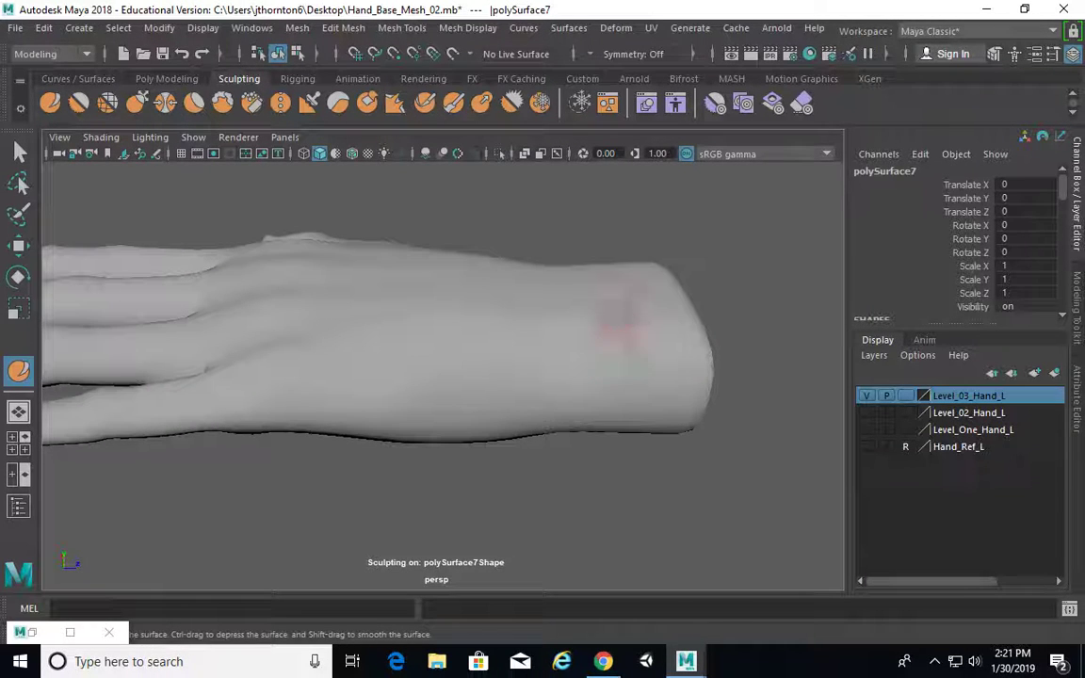
{"action": "left_click_drag", "start_coordinate": [709, 365], "coordinate": [702, 333], "text": "alt"}
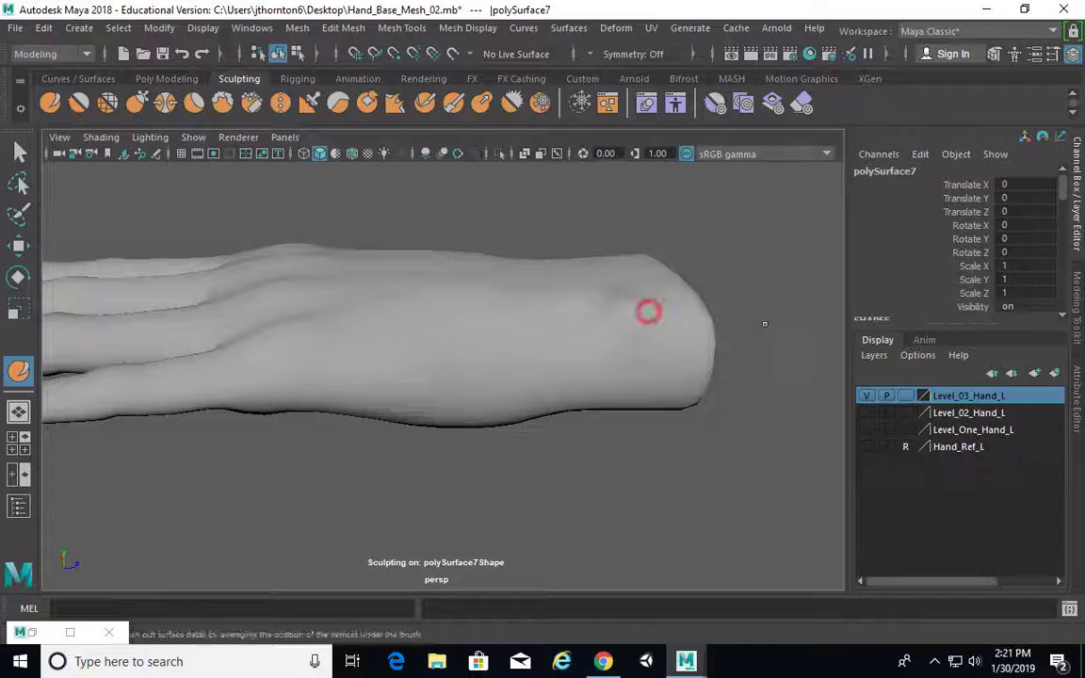
{"action": "left_click_drag", "start_coordinate": [764, 323], "coordinate": [703, 400], "text": "alt"}
Refine the wrist-bone bump's outline and smooth its transition into the surrounding wrist and back of the hand.
{"action": "left_click_drag", "start_coordinate": [663, 331], "coordinate": [748, 413], "text": "alt"}
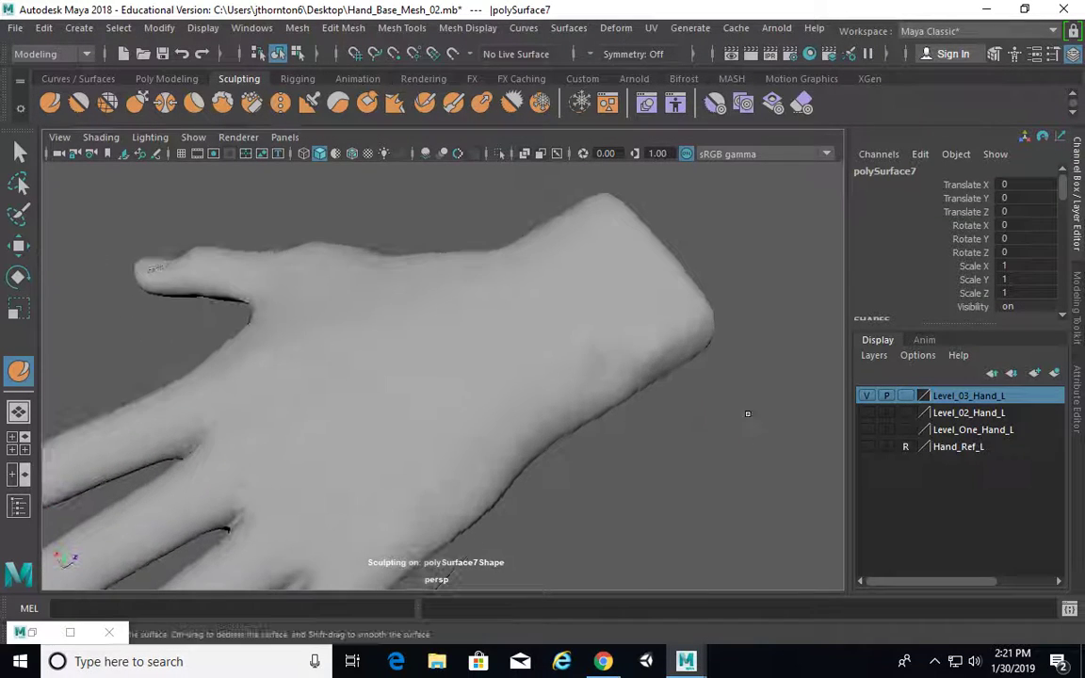
{"action": "left_click_drag", "start_coordinate": [652, 348], "coordinate": [593, 400], "text": "alt"}
{"action": "left_click_drag", "start_coordinate": [538, 436], "coordinate": [376, 417], "text": "alt"}
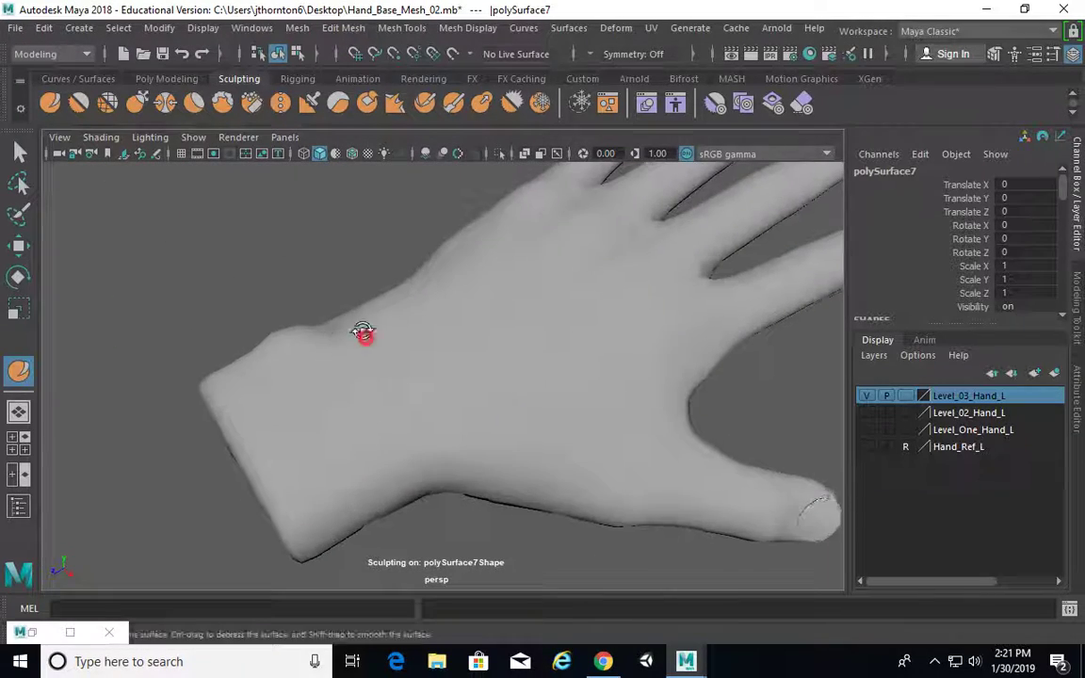
{"action": "left_click_drag", "start_coordinate": [376, 314], "coordinate": [660, 350], "text": "alt"}
{"action": "left_click_drag", "start_coordinate": [541, 329], "coordinate": [550, 292], "text": "alt"}
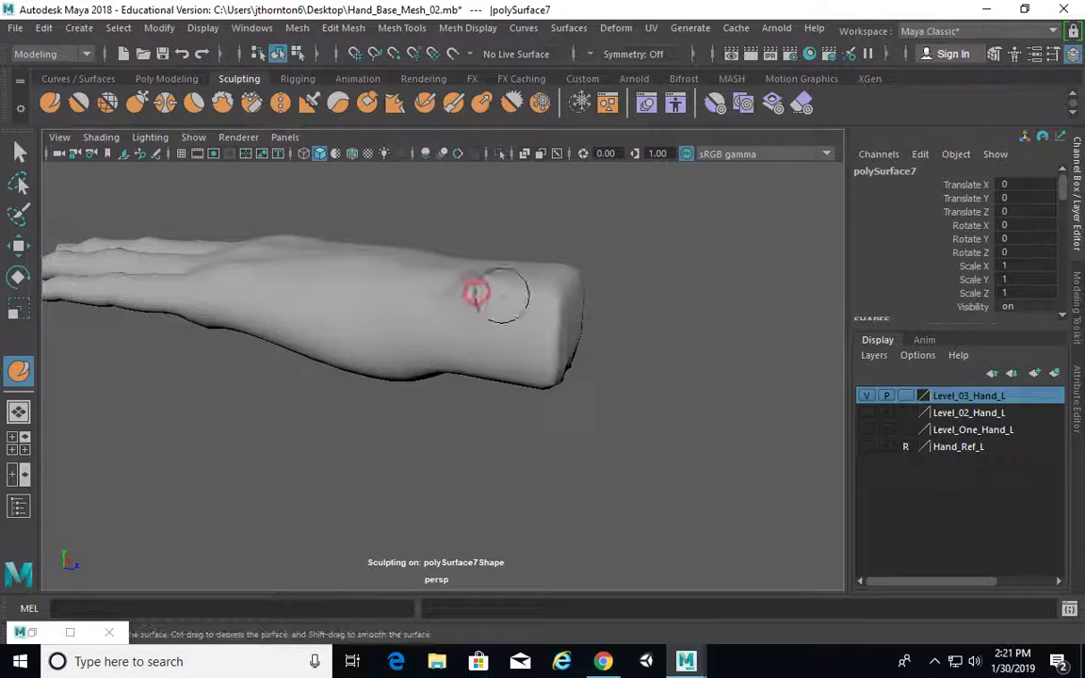
{"action": "left_click_drag", "start_coordinate": [476, 291], "coordinate": [502, 288], "text": "alt"}
{"action": "left_click_drag", "start_coordinate": [543, 329], "coordinate": [473, 303], "text": "alt"}
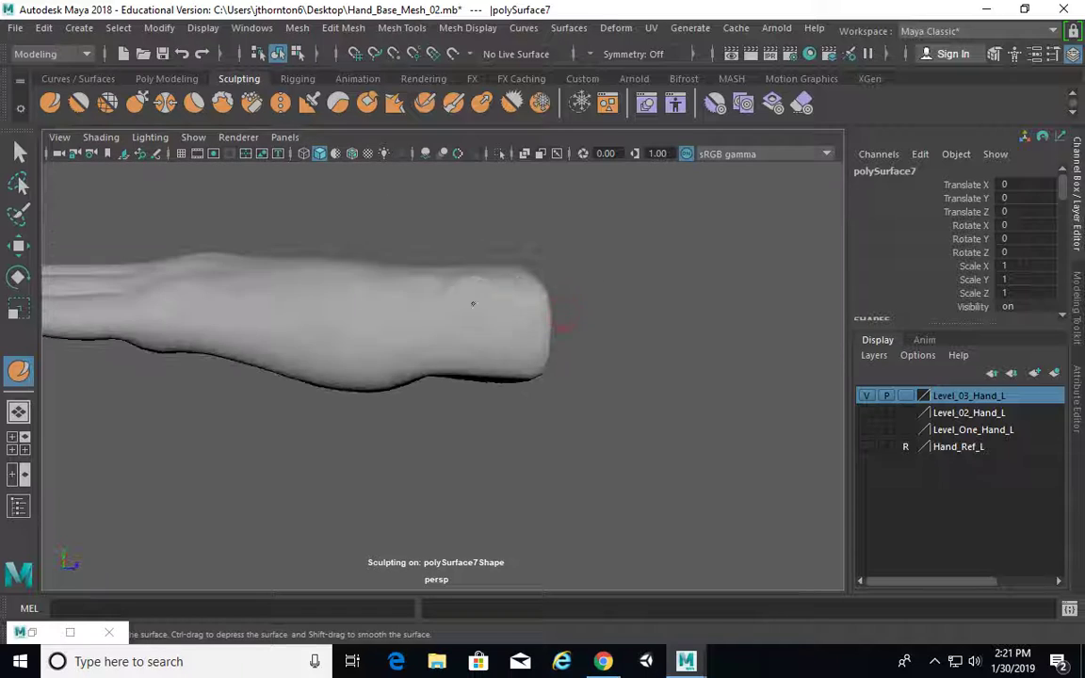
{"action": "mouse_move", "coordinate": [586, 334]}
{"action": "left_mouse_down", "text": "alt"}
{"action": "mouse_move", "coordinate": [753, 346]}
{"action": "mouse_move", "coordinate": [478, 327]}
{"action": "mouse_move", "coordinate": [597, 310]}
{"action": "mouse_move", "coordinate": [399, 365]}
{"action": "mouse_move", "coordinate": [461, 446]}
{"action": "mouse_move", "coordinate": [534, 408]}
{"action": "mouse_move", "coordinate": [589, 478]}
{"action": "mouse_move", "coordinate": [700, 472]}
{"action": "mouse_move", "coordinate": [862, 410]}
{"action": "mouse_move", "coordinate": [840, 404]}
{"action": "left_mouse_up", "text": "alt"}
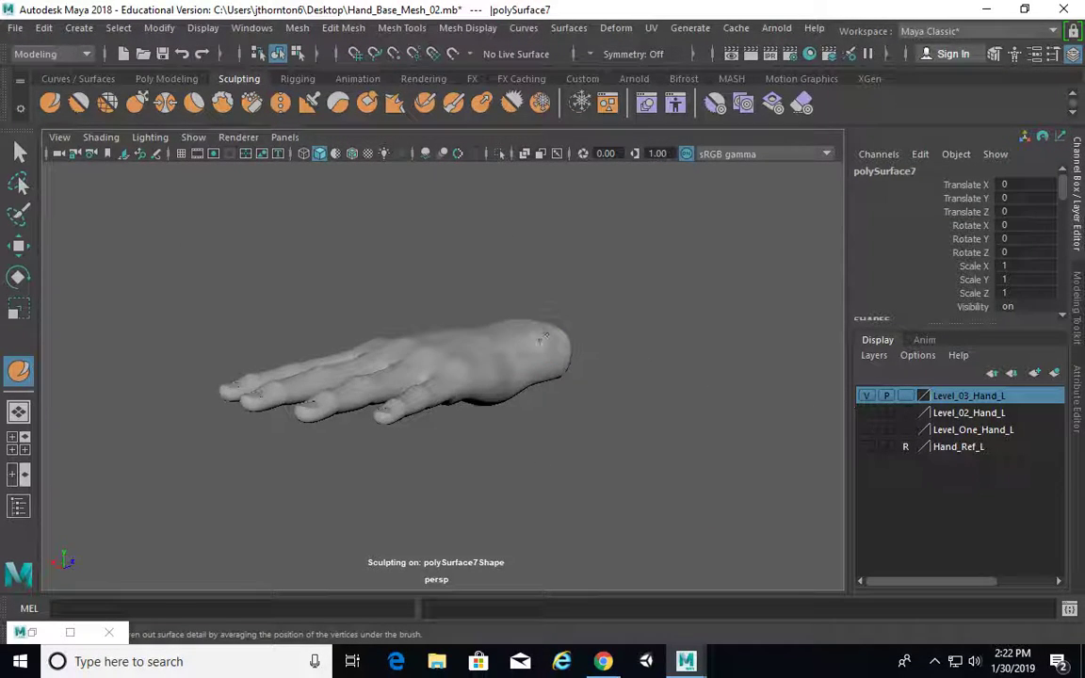
Review the sculpted hand from several sides, show its wireframe over the shading, and return to the Select tool.
{"action": "left_click_drag", "start_coordinate": [544, 334], "coordinate": [632, 367], "text": "alt"}
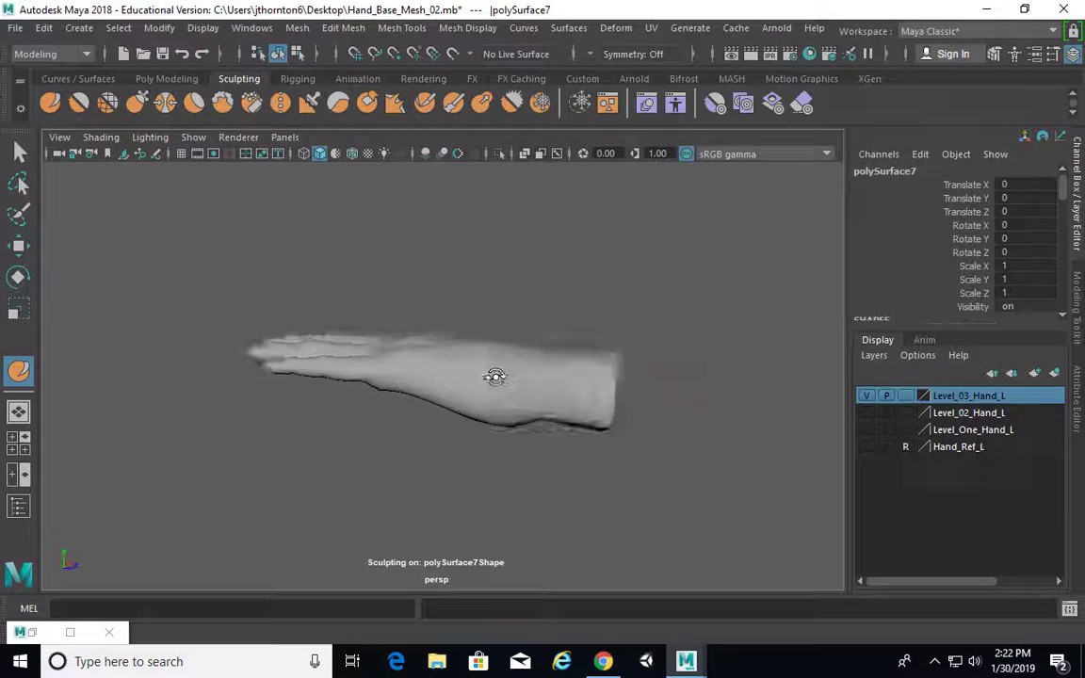
{"action": "left_click_drag", "start_coordinate": [496, 376], "coordinate": [584, 387], "text": "alt"}
{"action": "left_click_drag", "start_coordinate": [438, 368], "coordinate": [350, 330], "text": "alt"}
{"action": "mouse_move", "coordinate": [262, 286]}
{"action": "left_mouse_down", "text": "alt"}
{"action": "mouse_move", "coordinate": [238, 221]}
{"action": "mouse_move", "coordinate": [169, 263]}
{"action": "mouse_move", "coordinate": [87, 256]}
{"action": "mouse_move", "coordinate": [175, 231]}
{"action": "left_mouse_up", "text": "alt"}
{"action": "mouse_move", "coordinate": [412, 274]}
{"action": "left_mouse_down", "text": "alt"}
{"action": "mouse_move", "coordinate": [551, 380]}
{"action": "mouse_move", "coordinate": [610, 504]}
{"action": "mouse_move", "coordinate": [563, 407]}
{"action": "mouse_move", "coordinate": [618, 394]}
{"action": "mouse_move", "coordinate": [603, 406]}
{"action": "left_mouse_up", "text": "alt"}
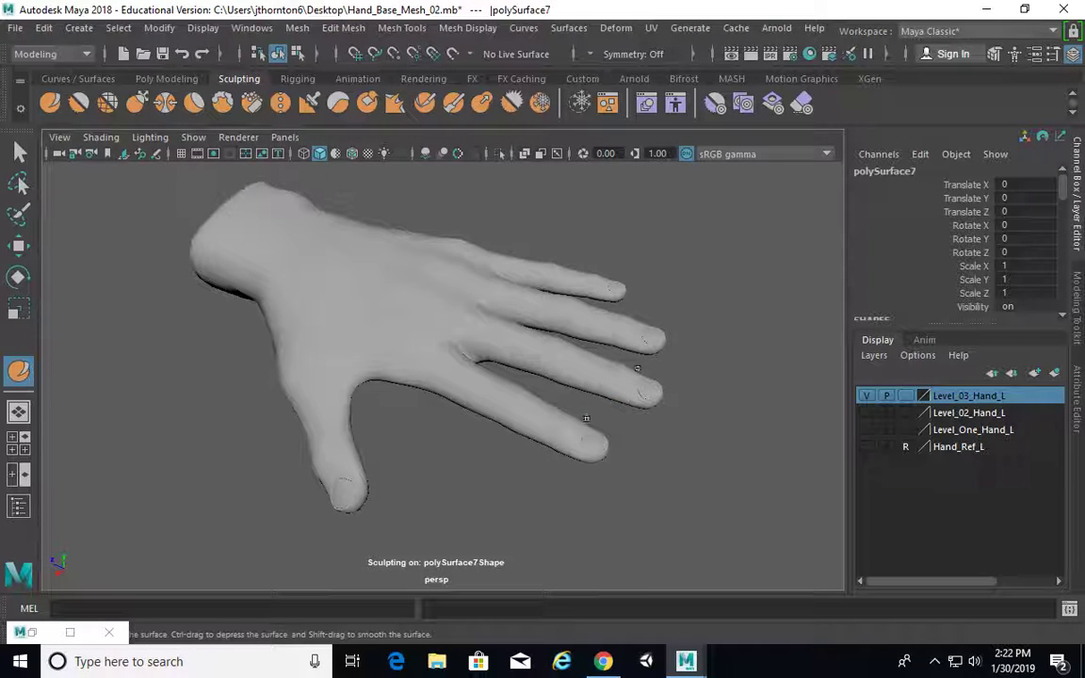
{"action": "mouse_move", "coordinate": [471, 462]}
{"action": "left_mouse_down", "text": "alt"}
{"action": "mouse_move", "coordinate": [501, 467]}
{"action": "mouse_move", "coordinate": [535, 455]}
{"action": "mouse_move", "coordinate": [470, 482]}
{"action": "left_mouse_up", "text": "alt"}
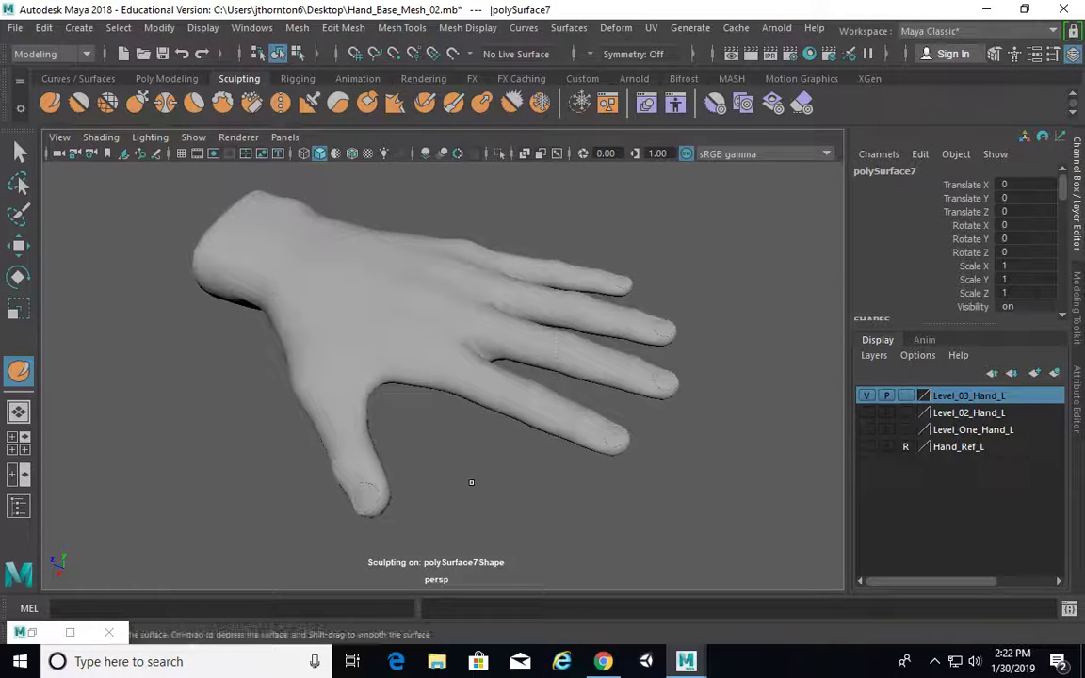
{"action": "left_click", "coordinate": [352, 153]}
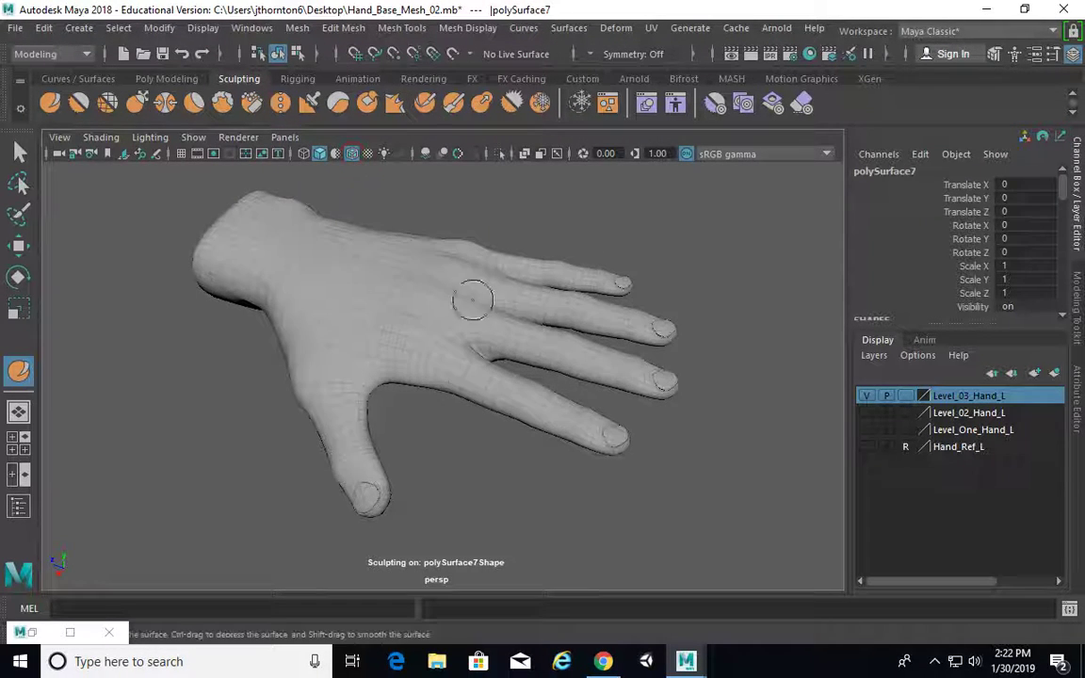
{"action": "key", "text": "q"}
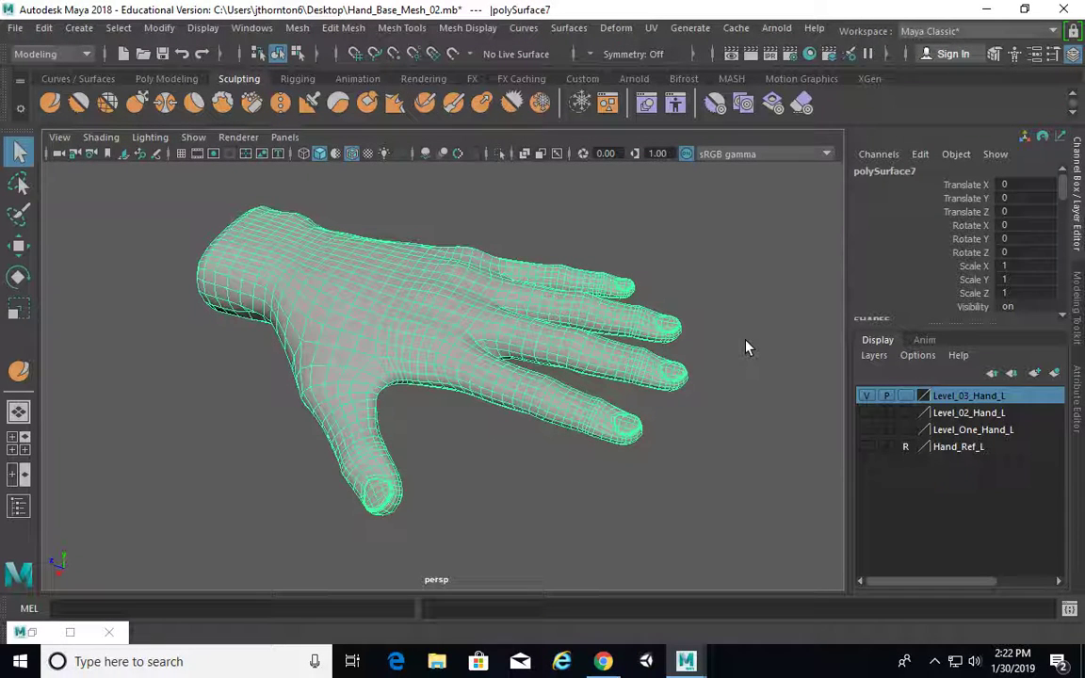
{"action": "left_click", "coordinate": [240, 659]}
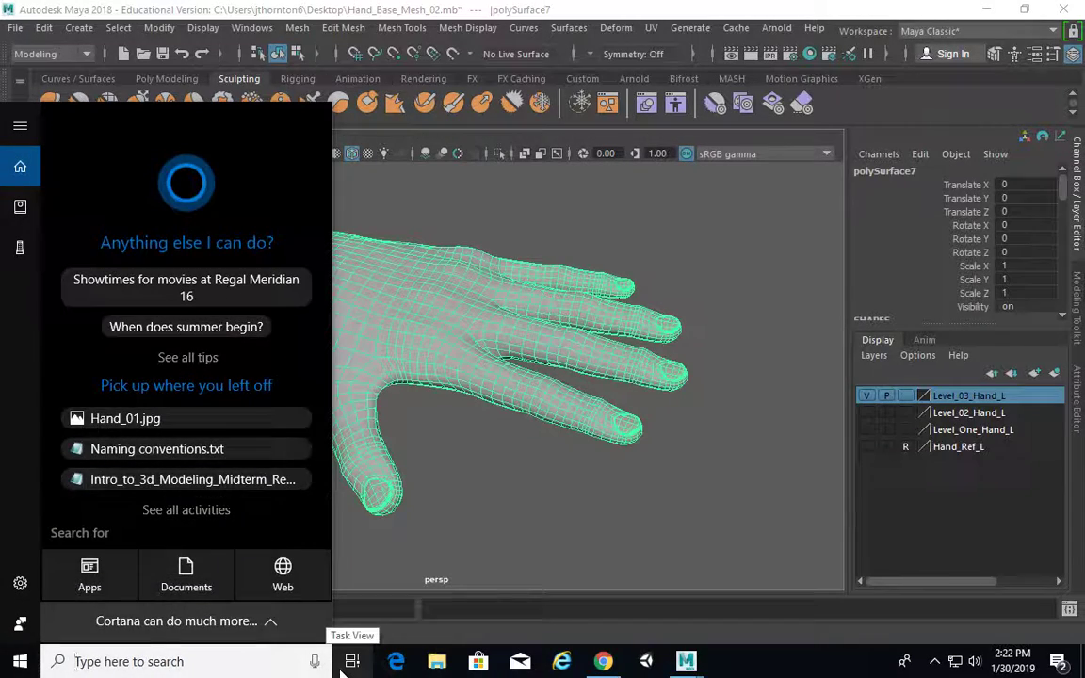
{"action": "type", "text": "band"}
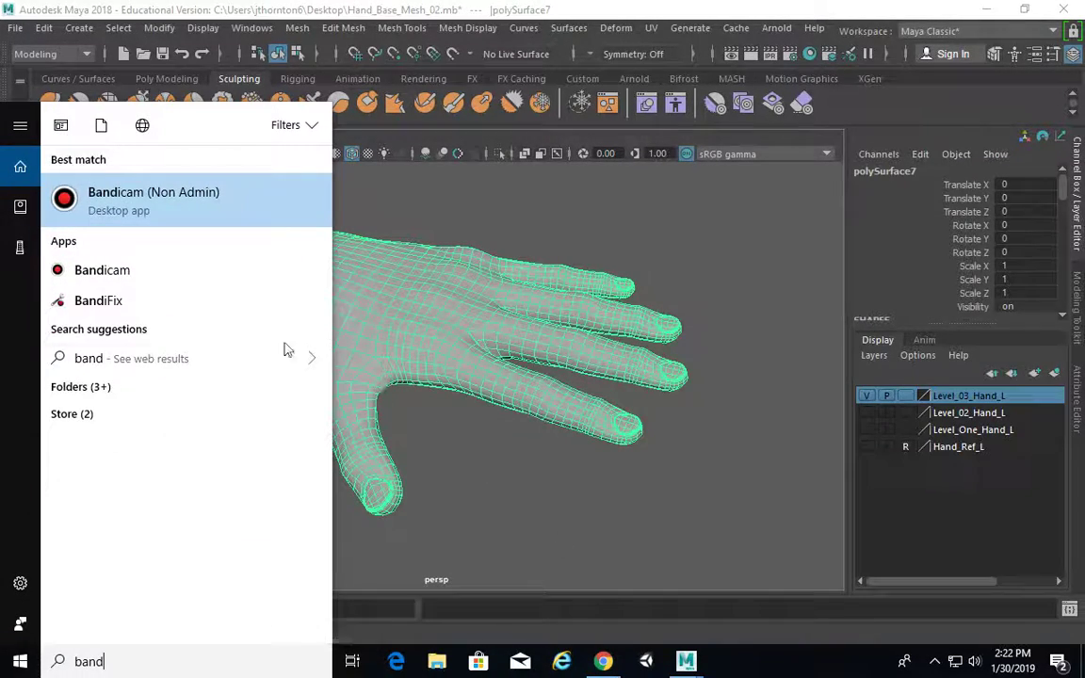
{"action": "left_click", "coordinate": [194, 211]}
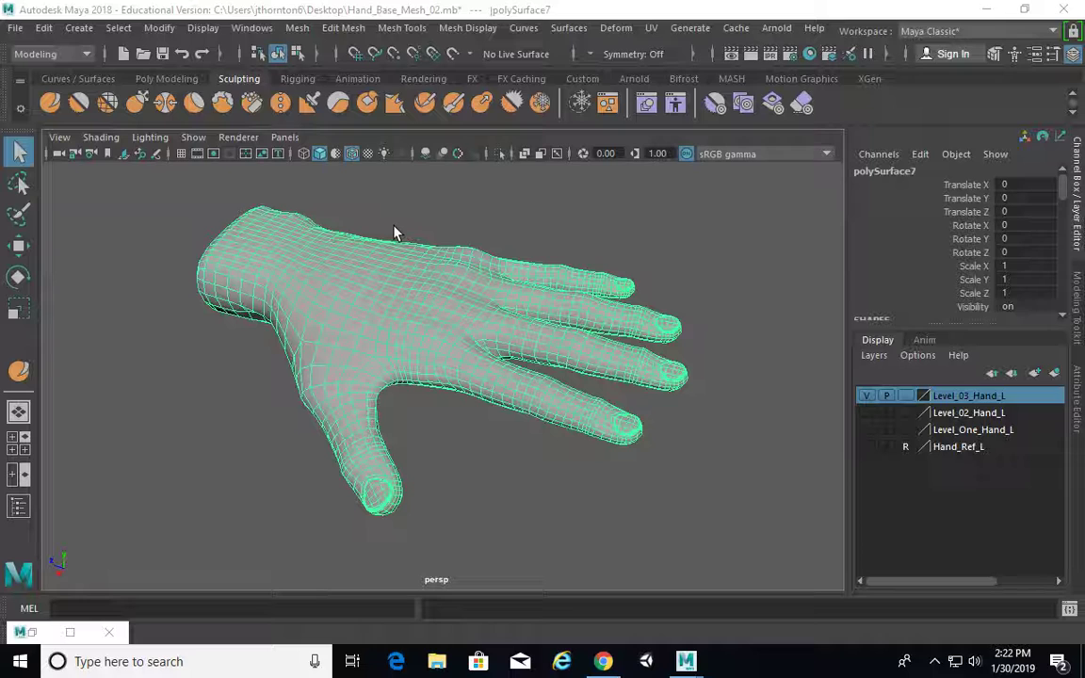